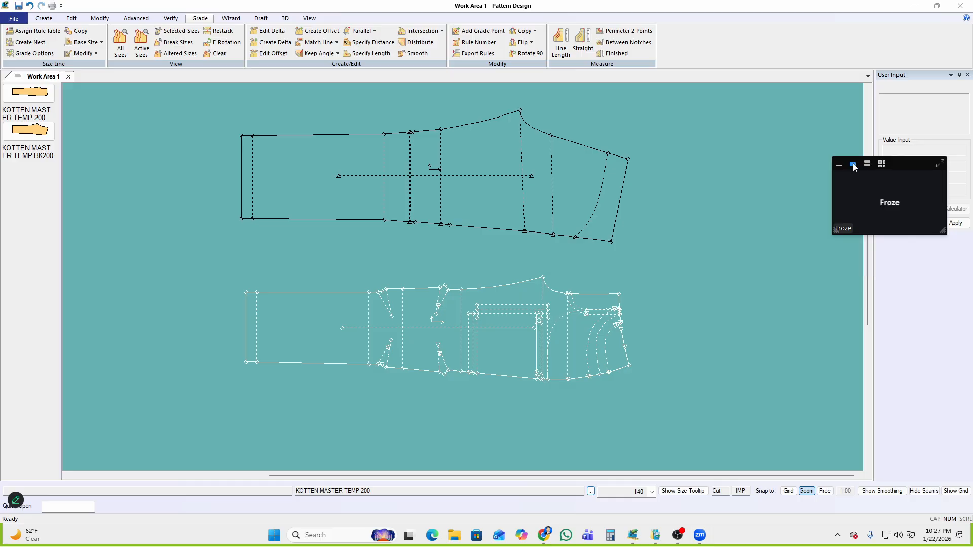
Stop the camera video in the meeting window, return to the pattern work area, and move the floating meeting thumbnail clear of the input panel
click(867, 163)
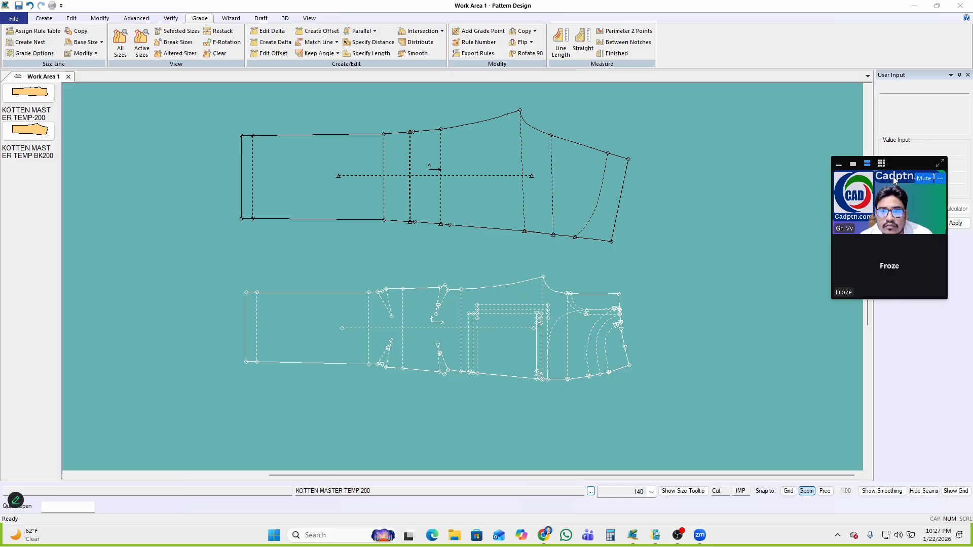
click(940, 164)
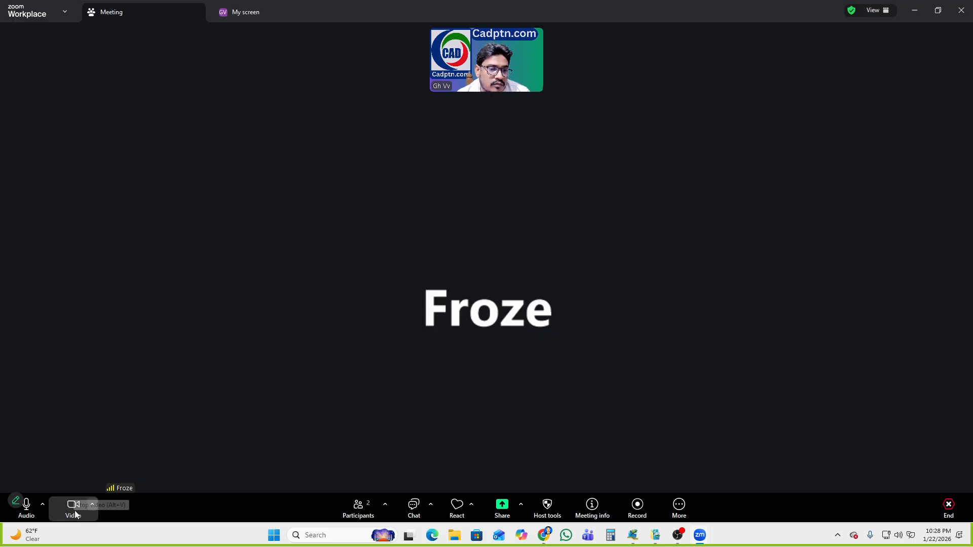
click(915, 11)
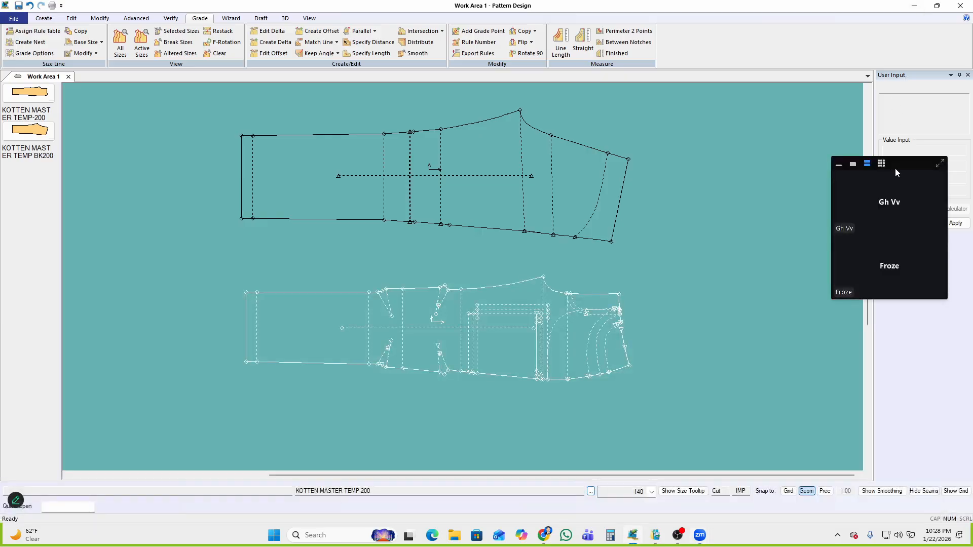
click(853, 163)
drag(866, 199, 896, 58)
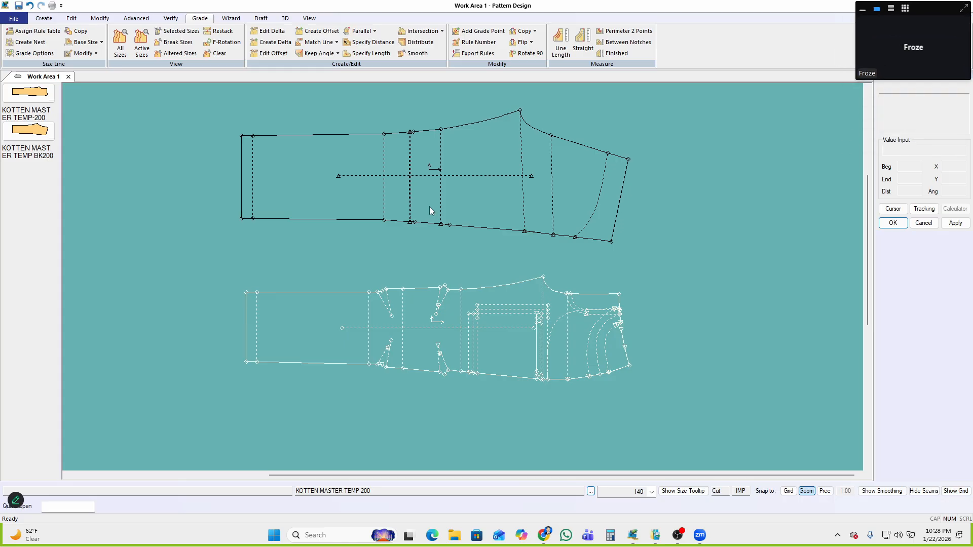
scroll(411, 347, up, 5)
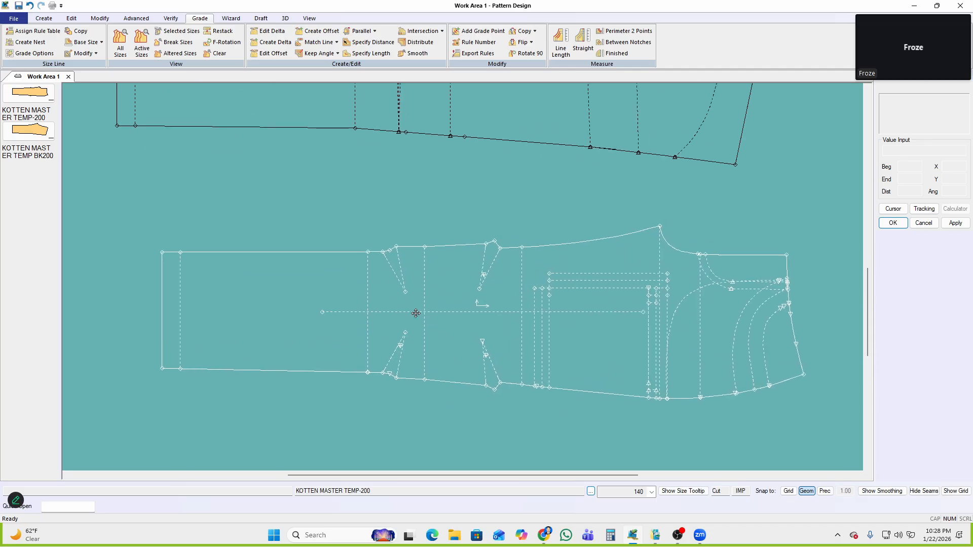
key(e)
drag(78, 199, 152, 260)
key(Return)
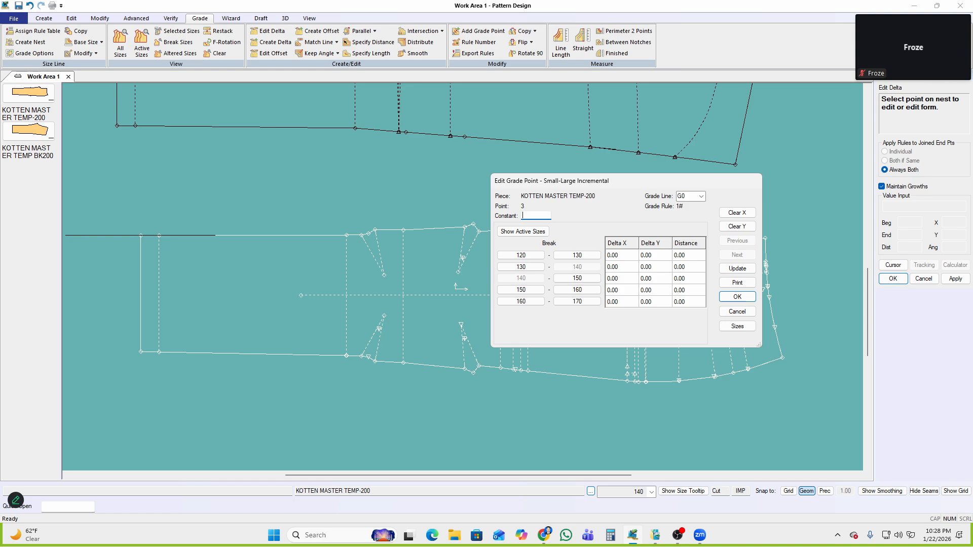
key(alt+Tab)
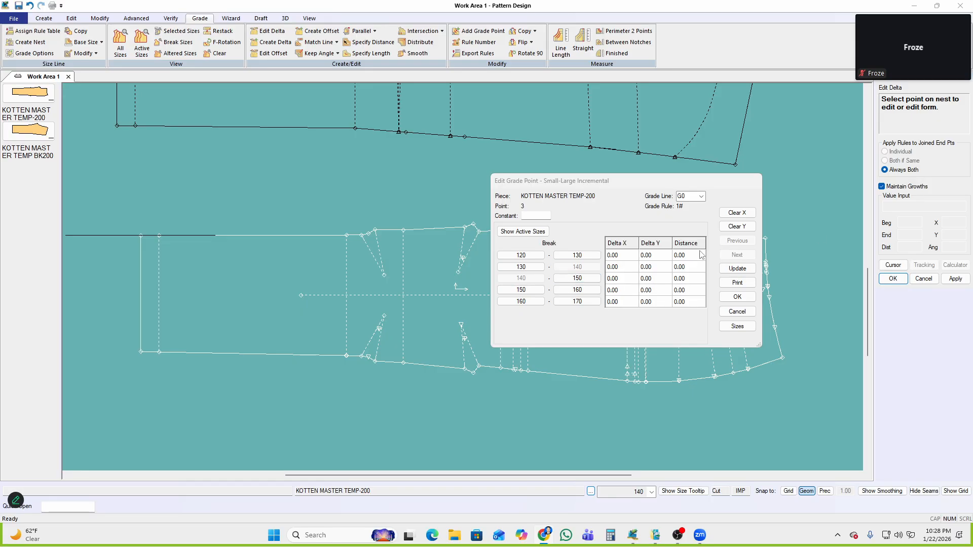
click(748, 231)
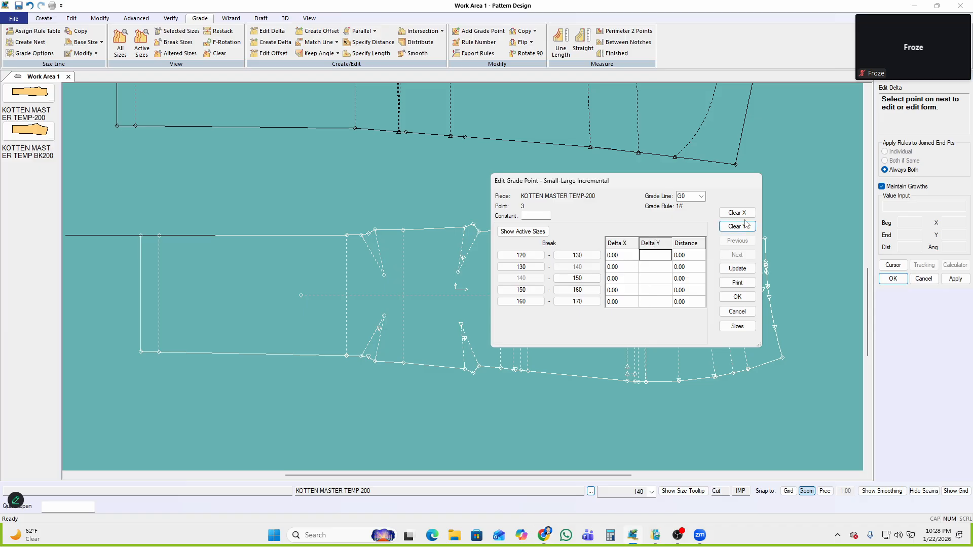
right_click(272, 185)
click(272, 185)
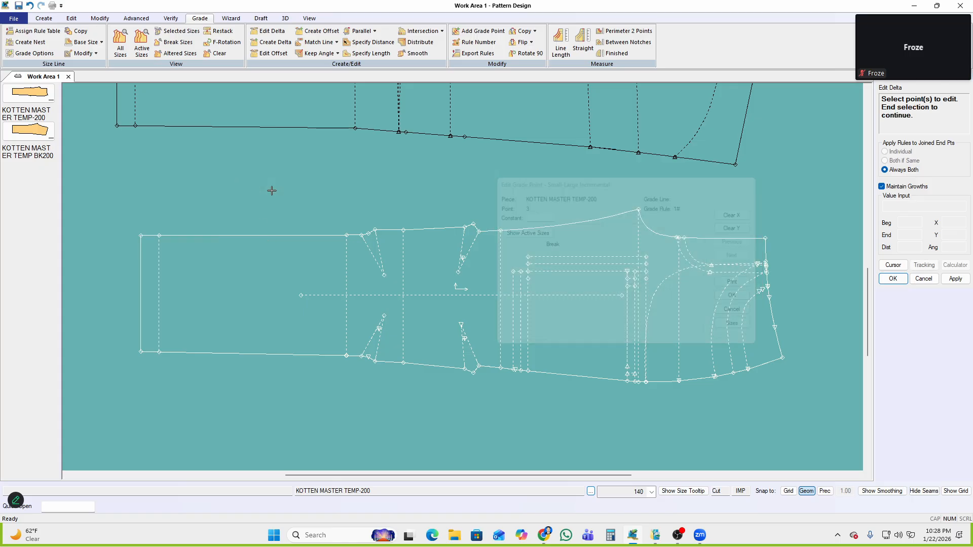
right_click(391, 201)
click(391, 202)
Reposition the two trouser pieces closer together in the work area
click(380, 268)
click(380, 273)
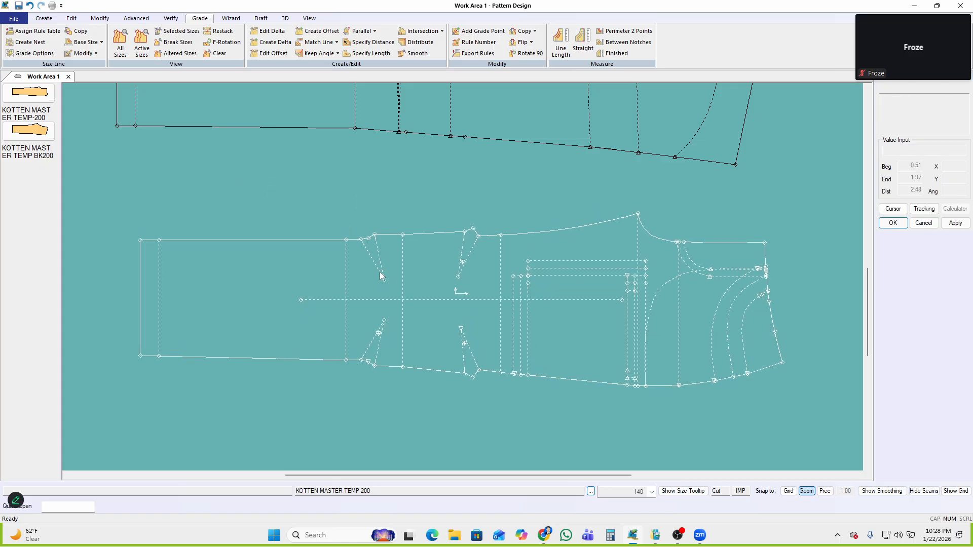
click(428, 146)
click(421, 214)
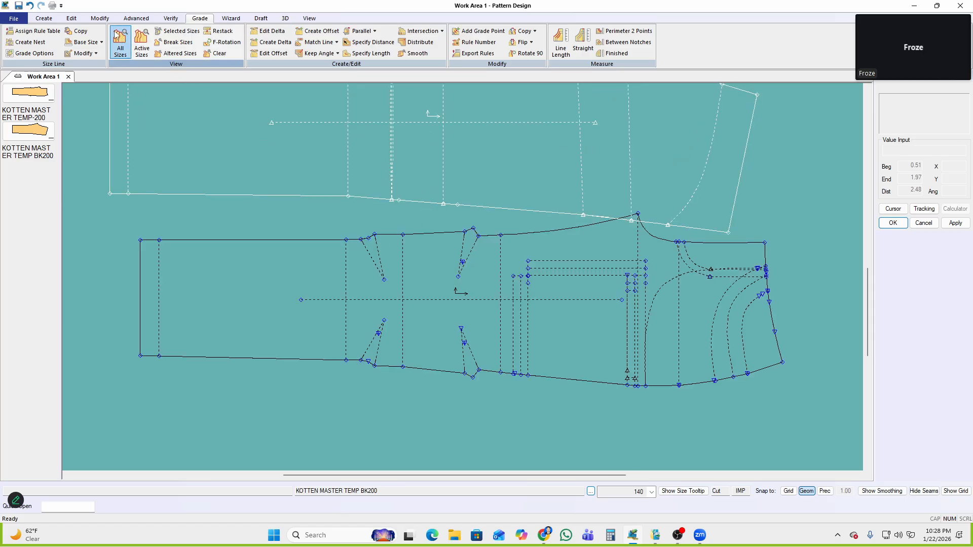
Switch the notation in the user environment settings to Metric
click(72, 19)
click(319, 41)
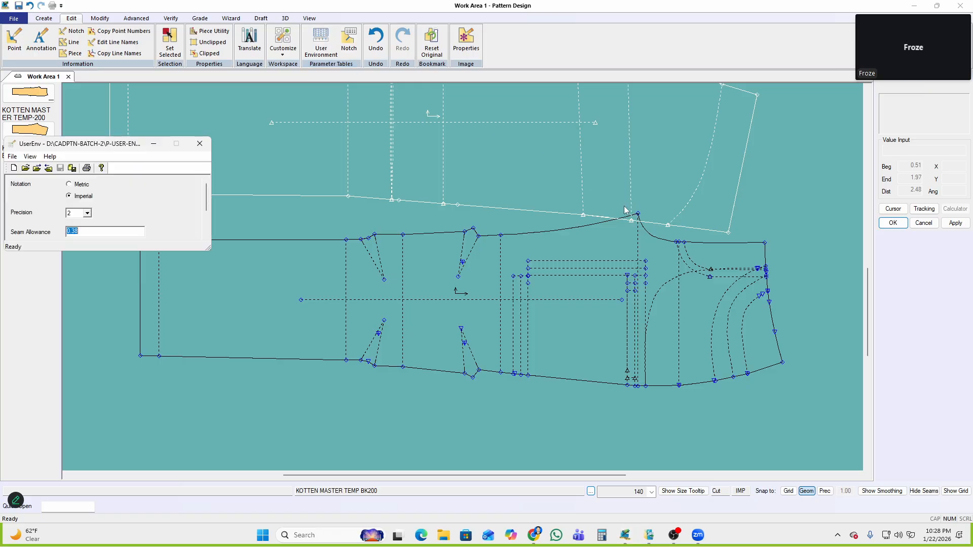
click(69, 185)
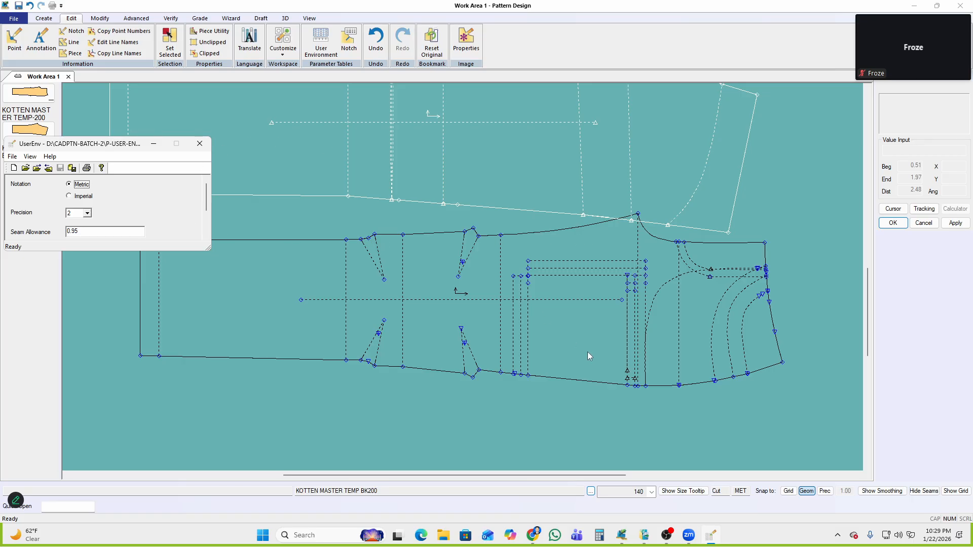
mouse_move(931, 50)
click(892, 10)
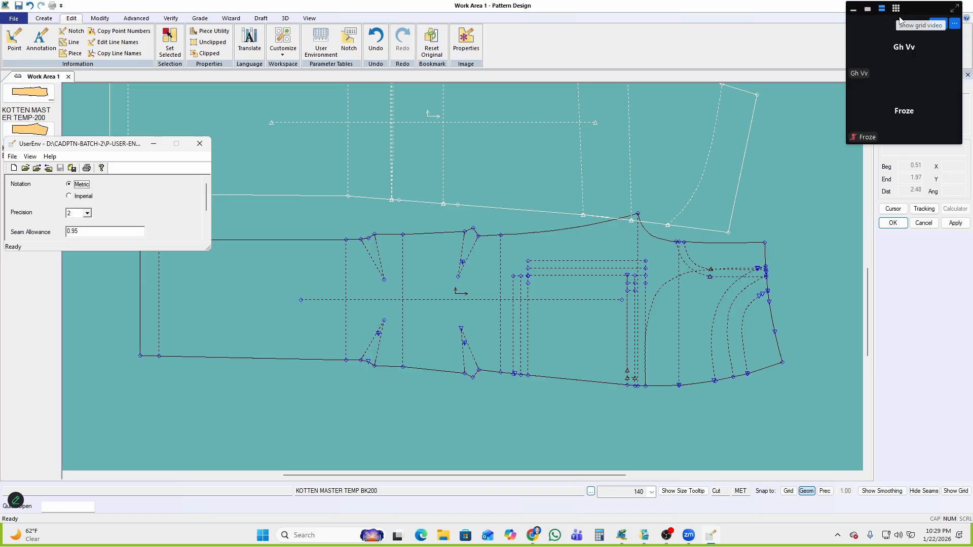
click(954, 8)
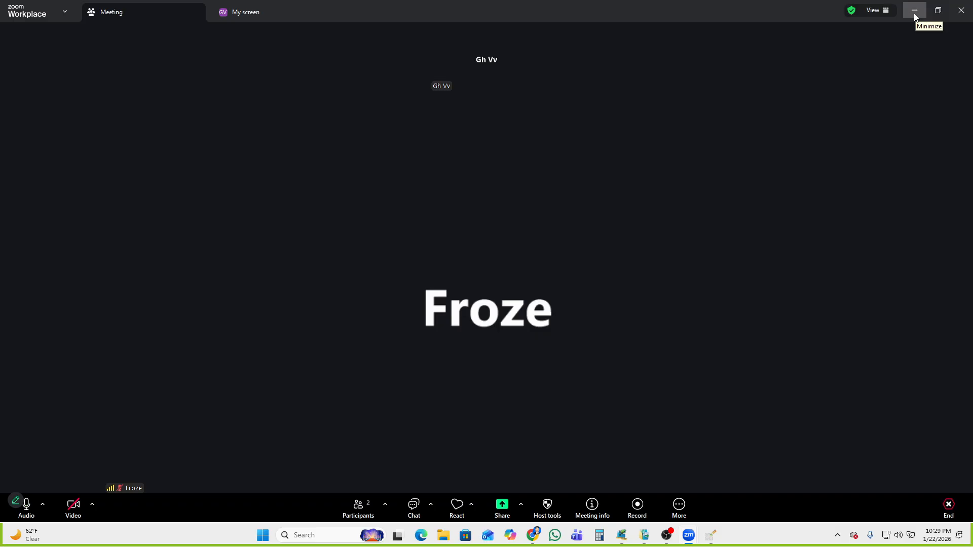
click(914, 16)
mouse_move(900, 23)
mouse_down()
mouse_move(904, 48)
mouse_move(910, 37)
mouse_up()
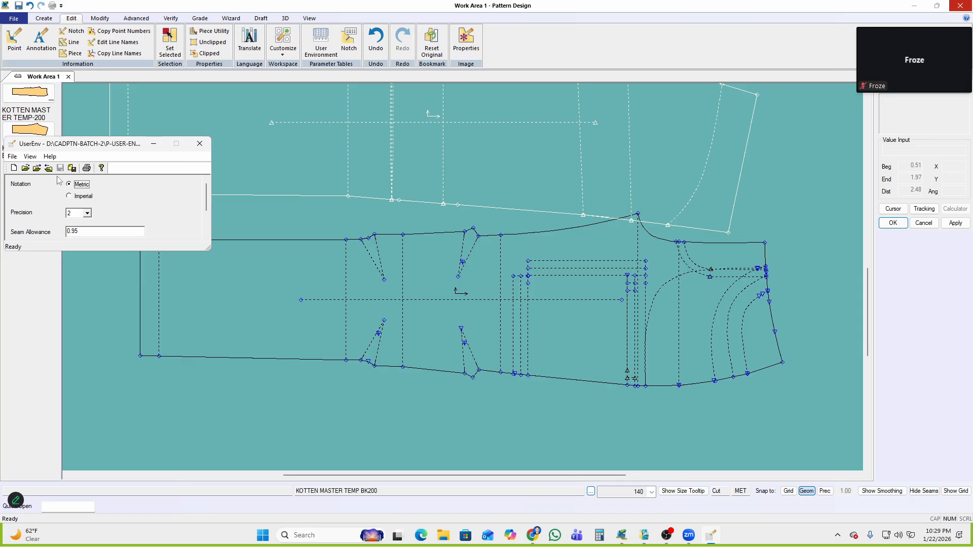
Close the user environment settings and rearrange the two trouser pieces so they no longer overlap
click(199, 145)
scroll(569, 160, down, 4)
drag(405, 242, 448, 308)
drag(284, 140, 437, 131)
scroll(351, 324, up, 3)
drag(350, 324, 358, 279)
Edit the grading of the upper hem corner points on KOTTEN MASTER TEMP-200, setting Delta Y to .25 for all size breaks
click(14, 40)
drag(102, 185, 758, 362)
right_click(488, 150)
click(524, 156)
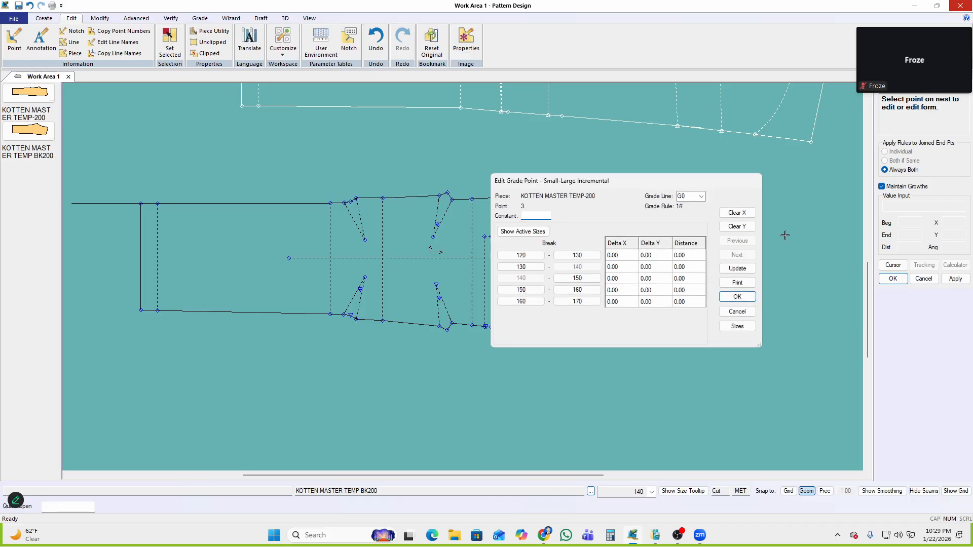
click(749, 228)
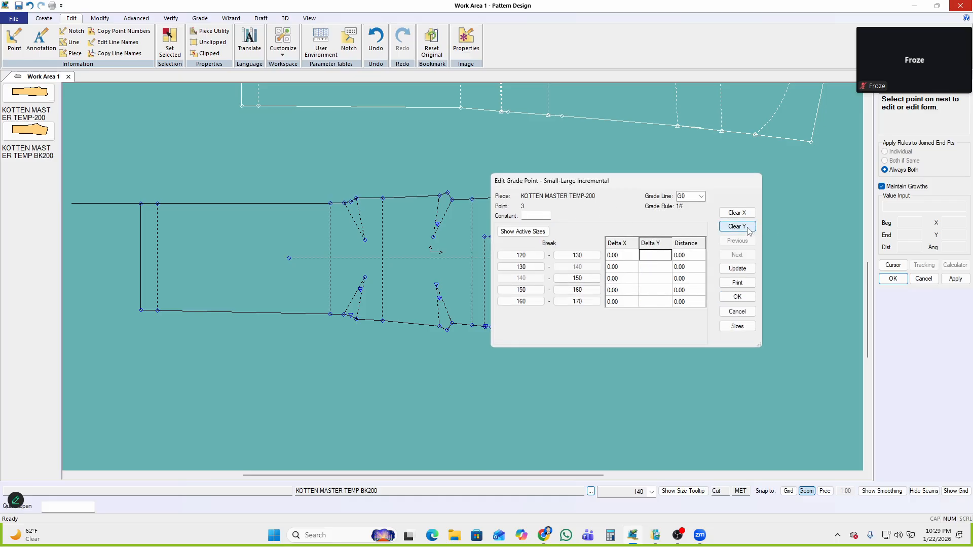
text(.25)
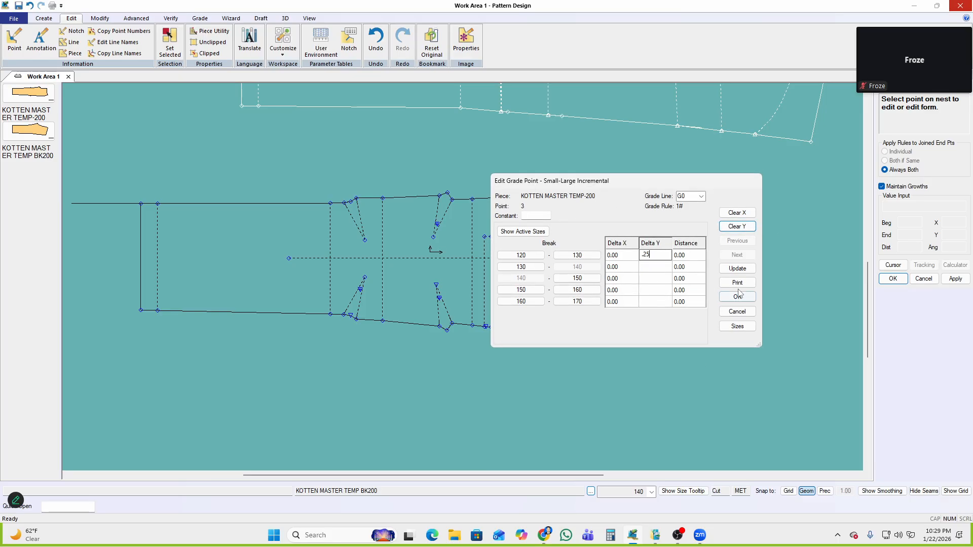
click(737, 268)
click(737, 297)
Edit the grading of the lower hem corner points on the same piece, setting Delta Y to -.25 for all size breaks
drag(132, 378, 176, 295)
right_click(264, 226)
click(276, 233)
click(732, 230)
text(-.25)
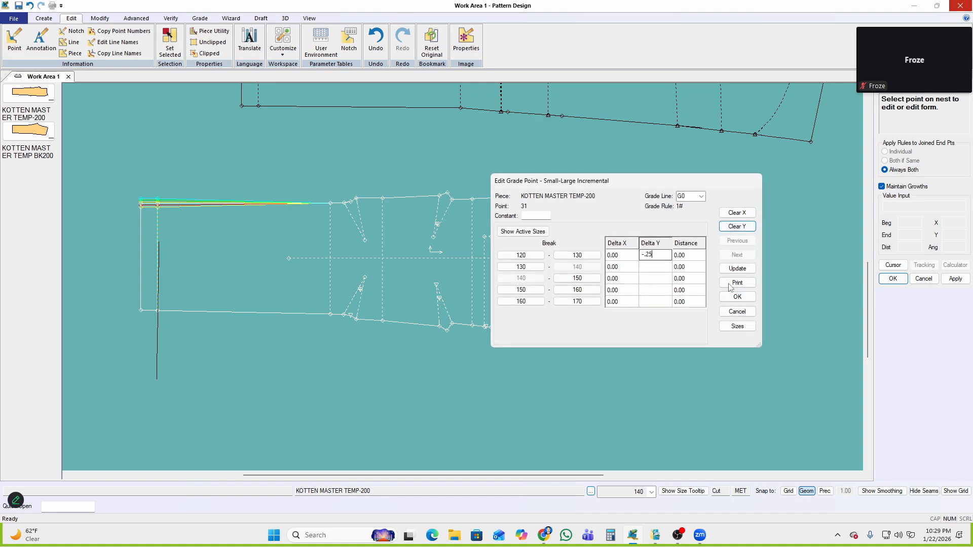
click(737, 268)
click(737, 297)
right_click(350, 202)
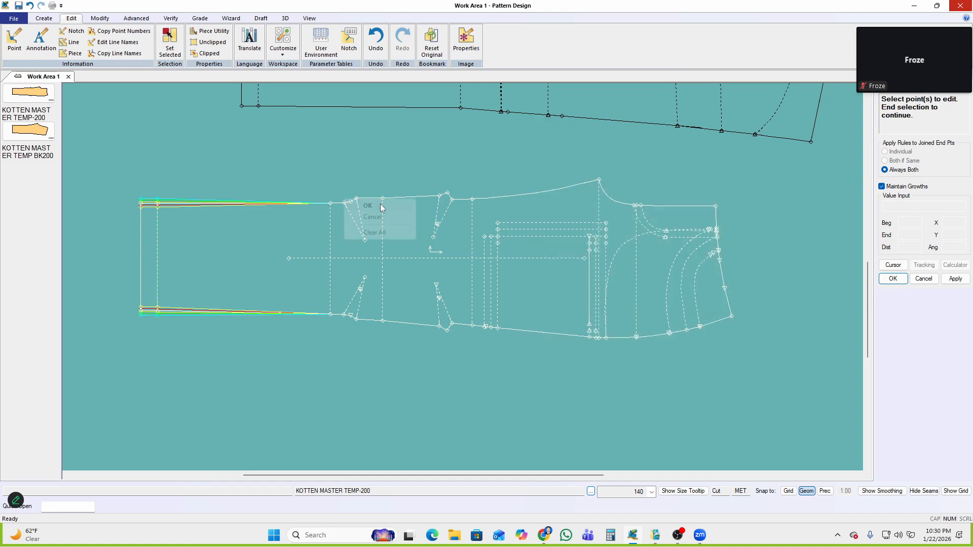
click(368, 205)
Copy the nest rule from the upper hem corner to the points along the upper leg edge, including both upper knee darts
scroll(376, 284, up, 2)
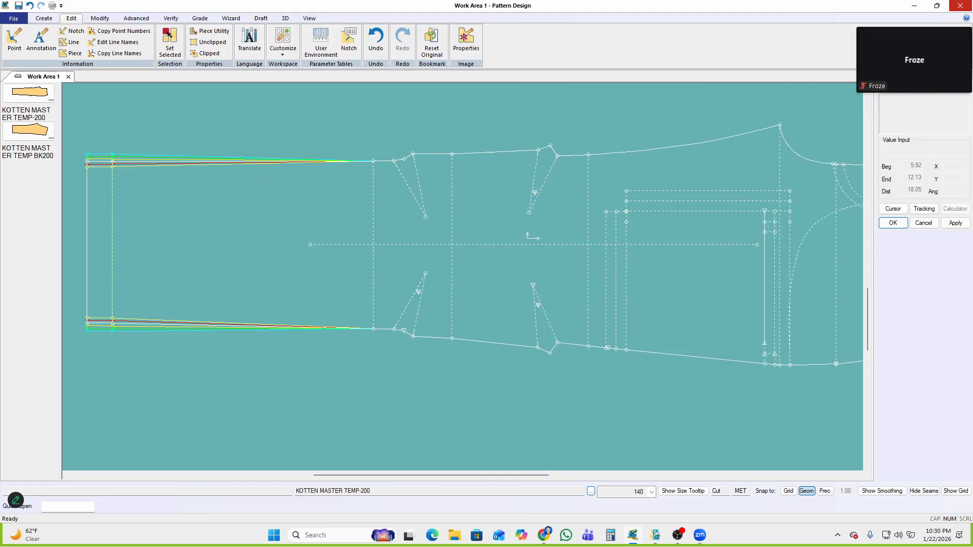
scroll(509, 264, down, 1)
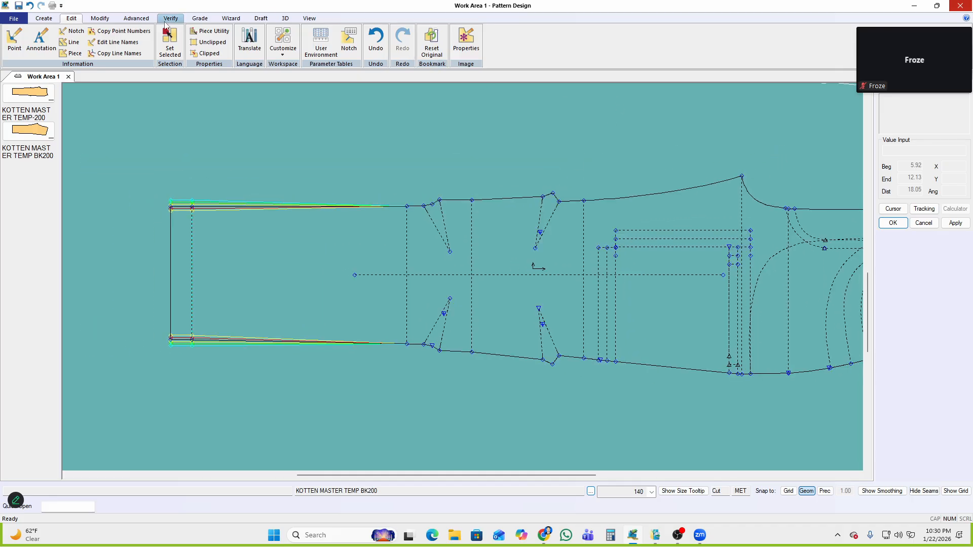
click(199, 19)
click(523, 31)
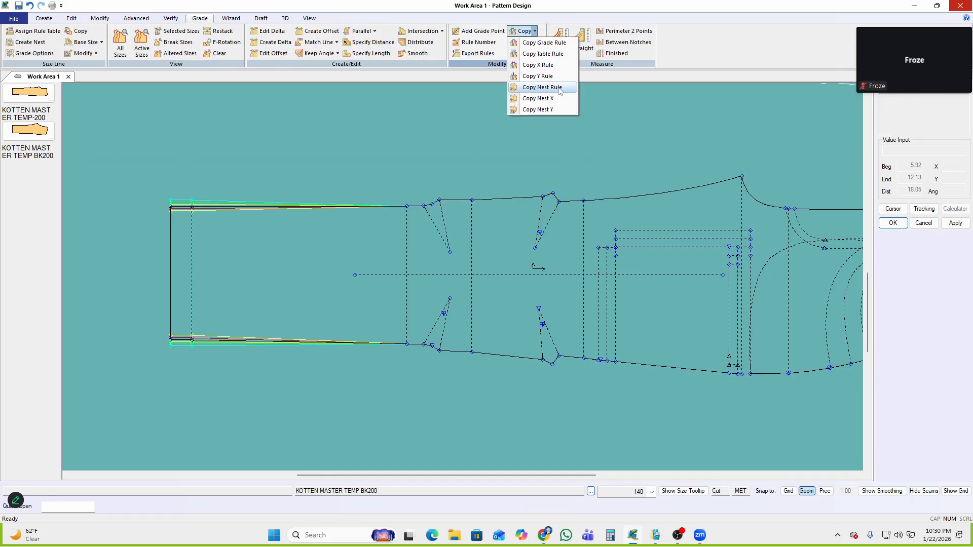
click(538, 89)
click(166, 207)
scroll(419, 193, up, 1)
drag(394, 195, 464, 290)
scroll(522, 271, up, 1)
drag(655, 143, 547, 291)
drag(527, 149, 342, 270)
right_click(610, 102)
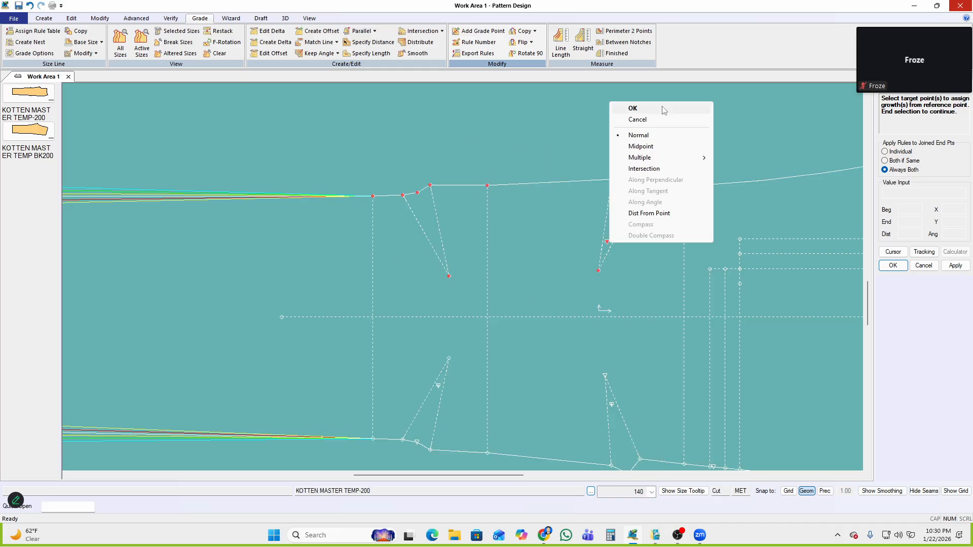
click(661, 109)
Copy the nest rule from the lower hem corner to the points along the lower leg edge, including both lower knee darts
scroll(493, 145, down, 2)
scroll(487, 167, down, 2)
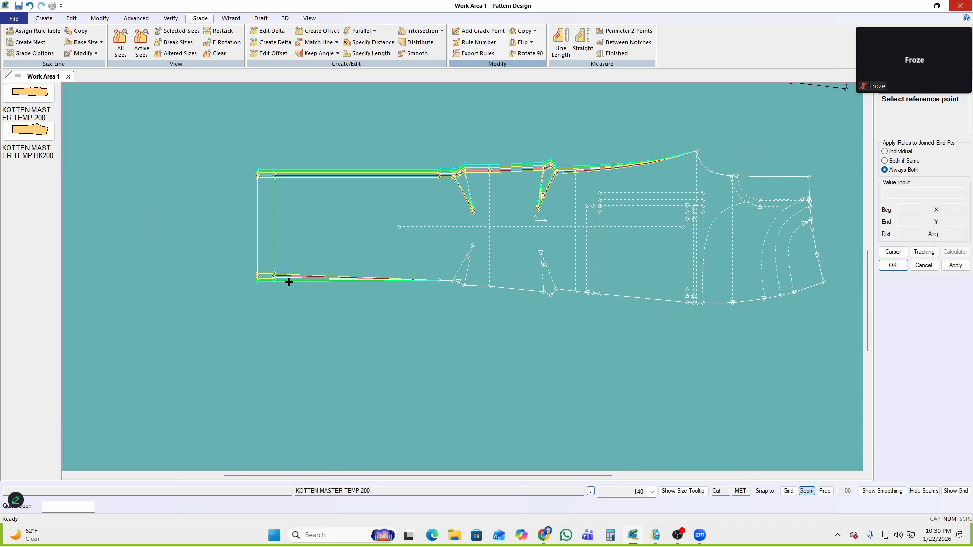
click(257, 277)
scroll(483, 278, up, 2)
drag(410, 340, 483, 207)
drag(473, 349, 512, 264)
drag(540, 368, 578, 307)
right_click(730, 174)
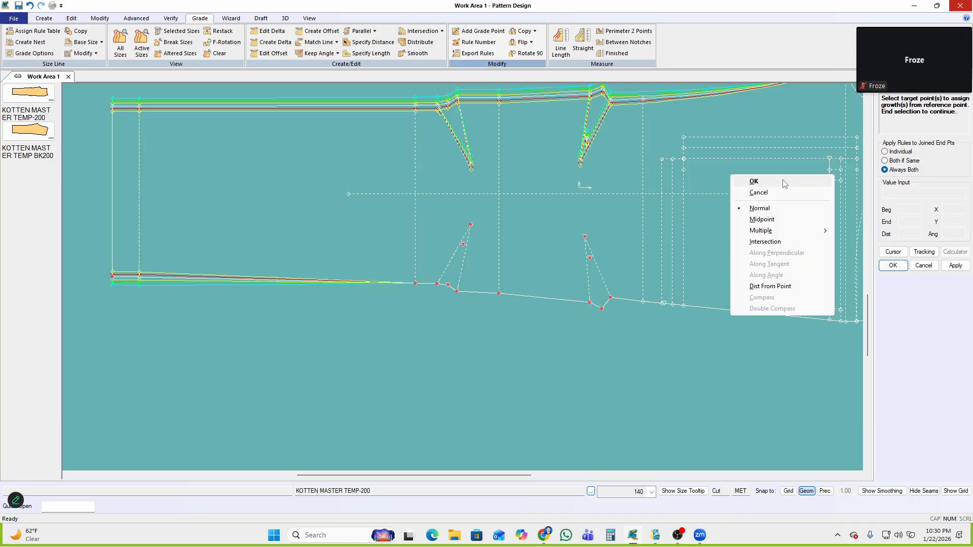
click(740, 178)
Copy the nest rule from the lower knee dart to the next lower-edge point, where the vertical internal line meets the seam
scroll(492, 359, down, 1)
scroll(558, 365, up, 1)
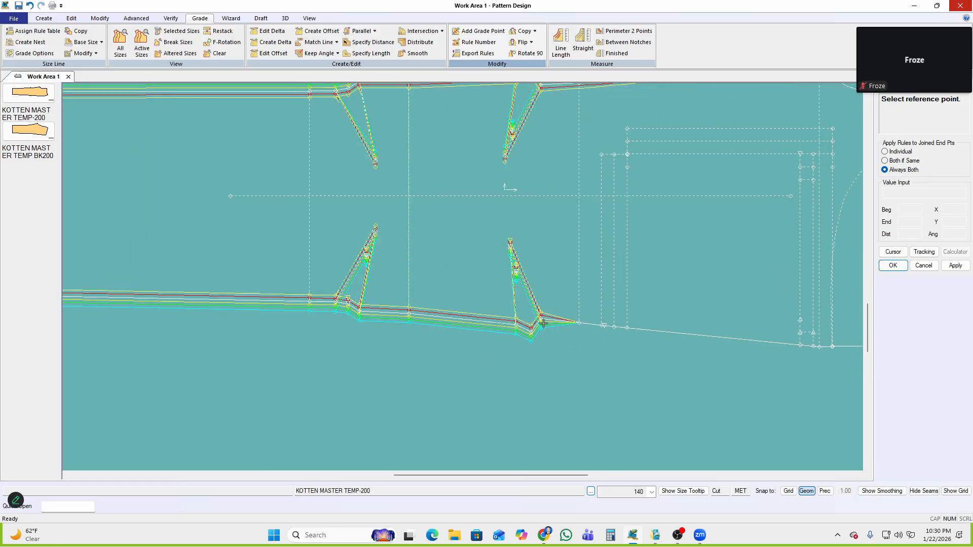
click(583, 314)
scroll(604, 333, up, 1)
drag(601, 345, 608, 282)
right_click(661, 191)
click(672, 196)
Copy the nest rule from that internal line's lower end to the first pocket line point on the lower edge
scroll(327, 327, down, 4)
scroll(487, 343, up, 3)
click(410, 331)
drag(428, 380, 450, 314)
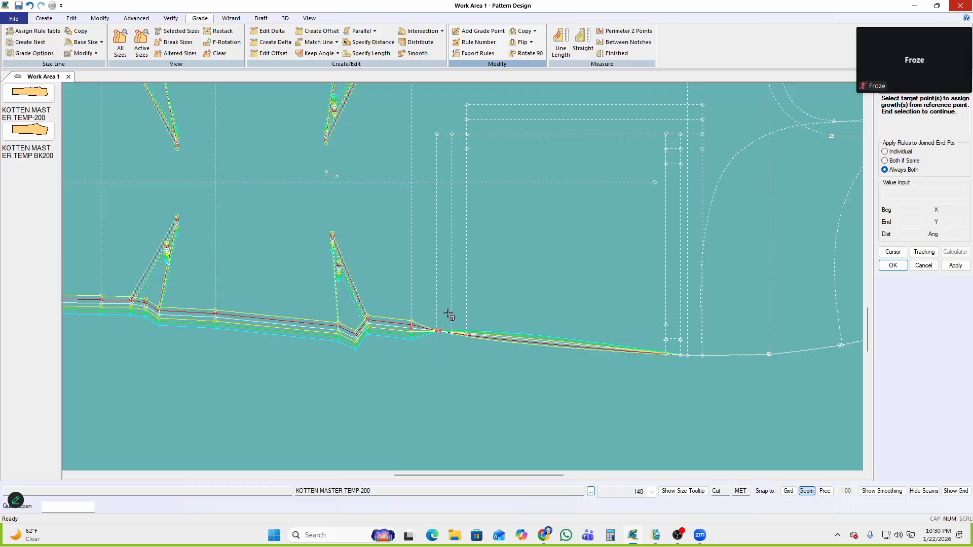
right_click(608, 236)
click(608, 236)
scroll(471, 351, down, 2)
scroll(470, 353, down, 1)
right_click(636, 179)
click(637, 179)
Switch to WhatsApp Web and examine the size 120-170 measurements on the two measurement list photos
middle_drag(636, 272, 571, 263)
scroll(575, 259, up, 2)
scroll(556, 275, down, 2)
middle_drag(408, 269, 561, 276)
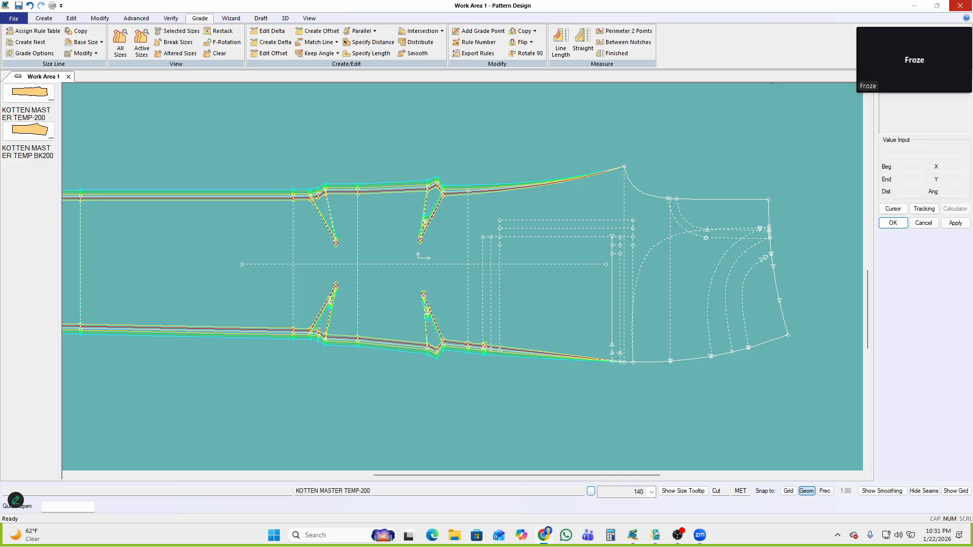
drag(972, 109, 259, 150)
click(467, 141)
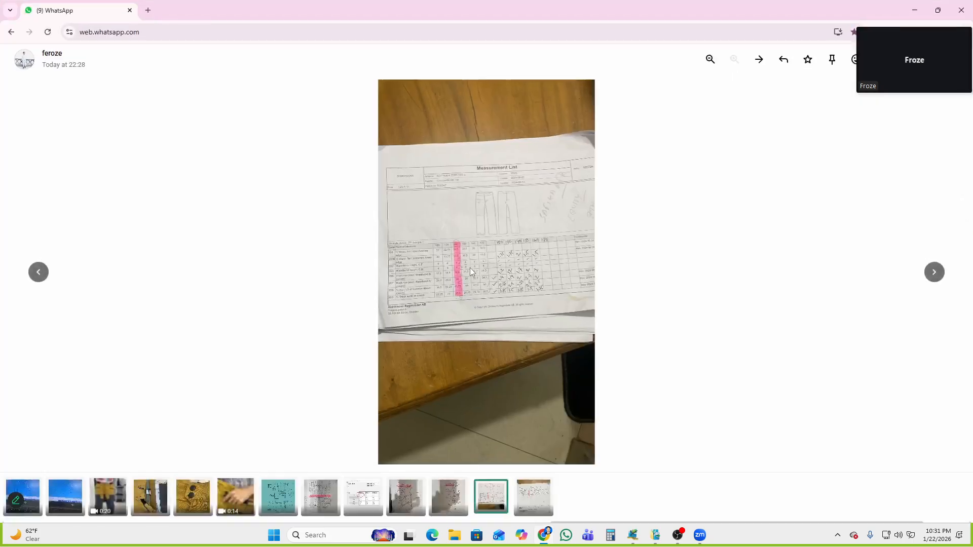
click(934, 274)
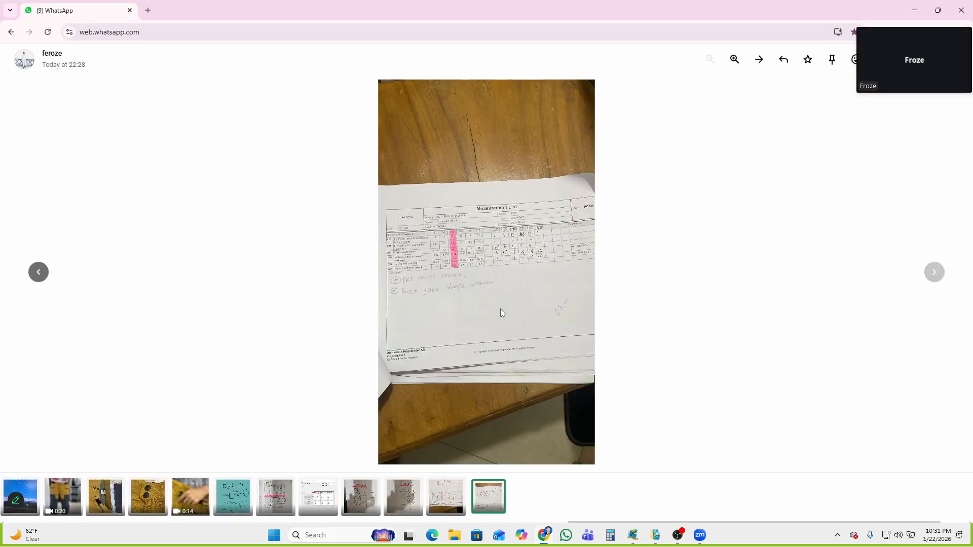
click(439, 282)
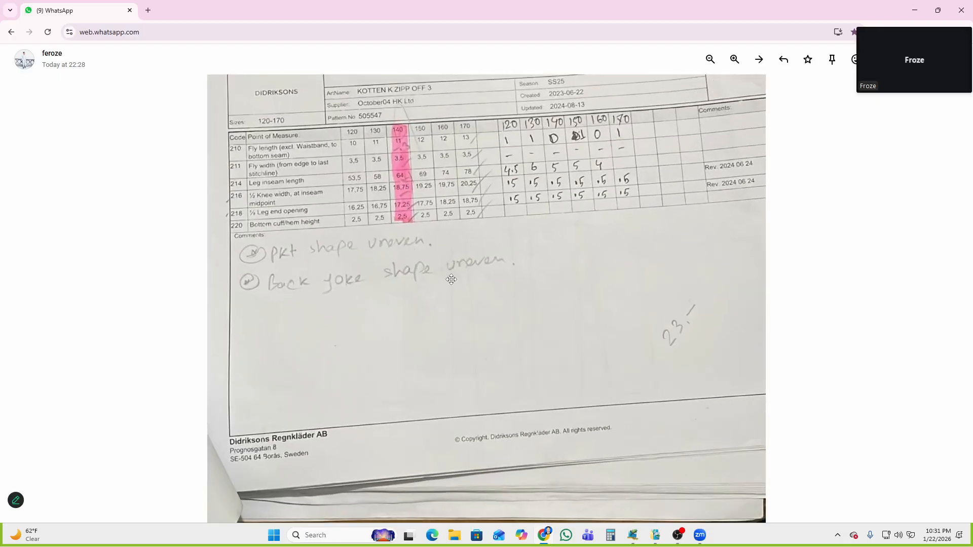
click(735, 277)
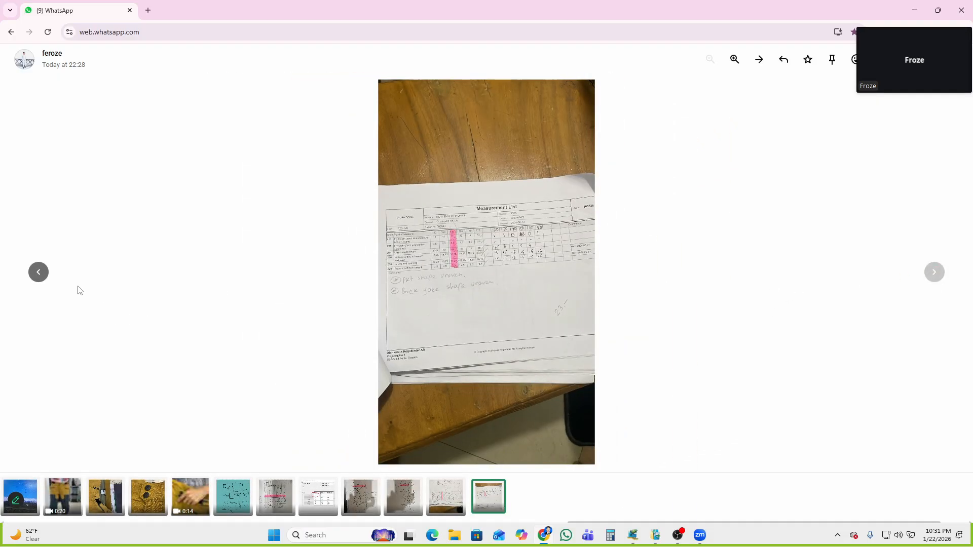
click(38, 272)
click(537, 256)
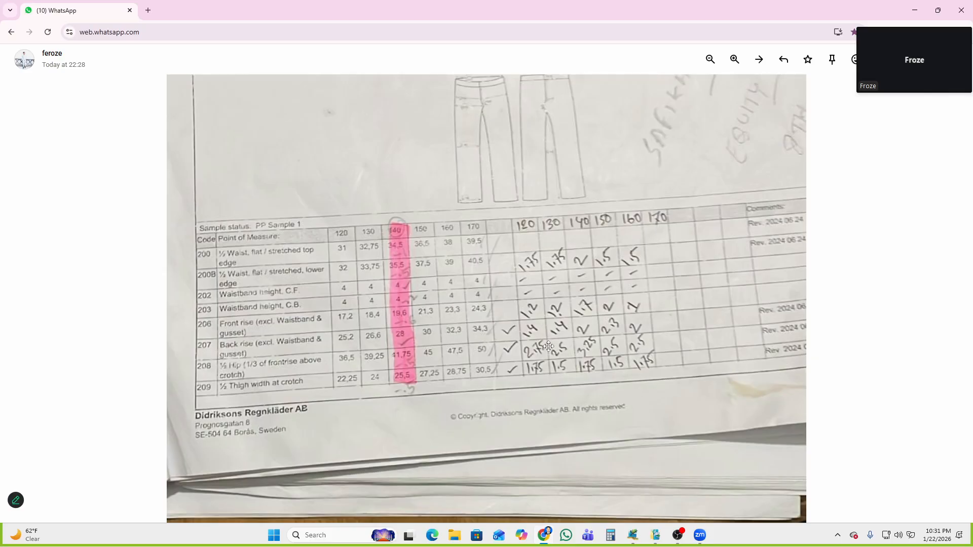
Examine the second measurement list photo for the leg inseam, knee width and leg end opening grades, and return to Pattern Design
click(809, 328)
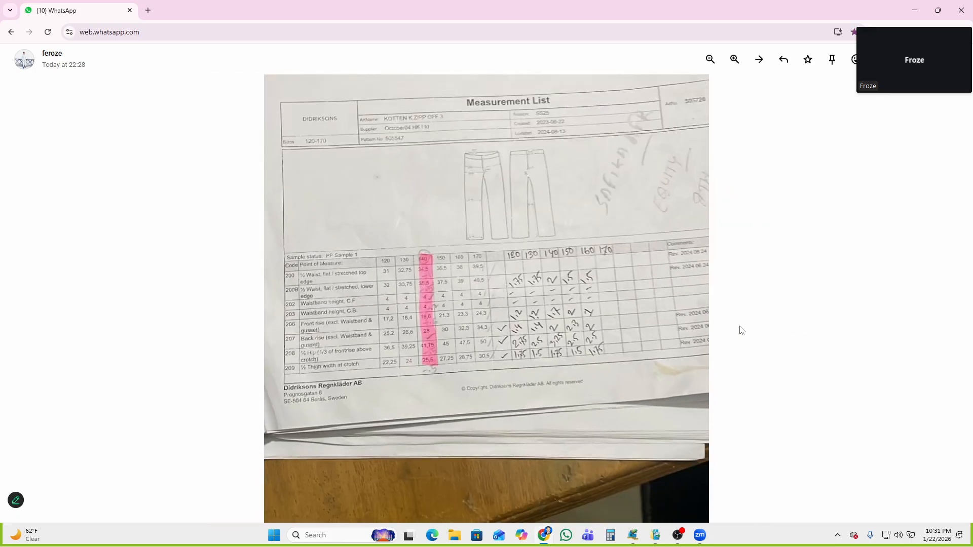
scroll(677, 320, down, 4)
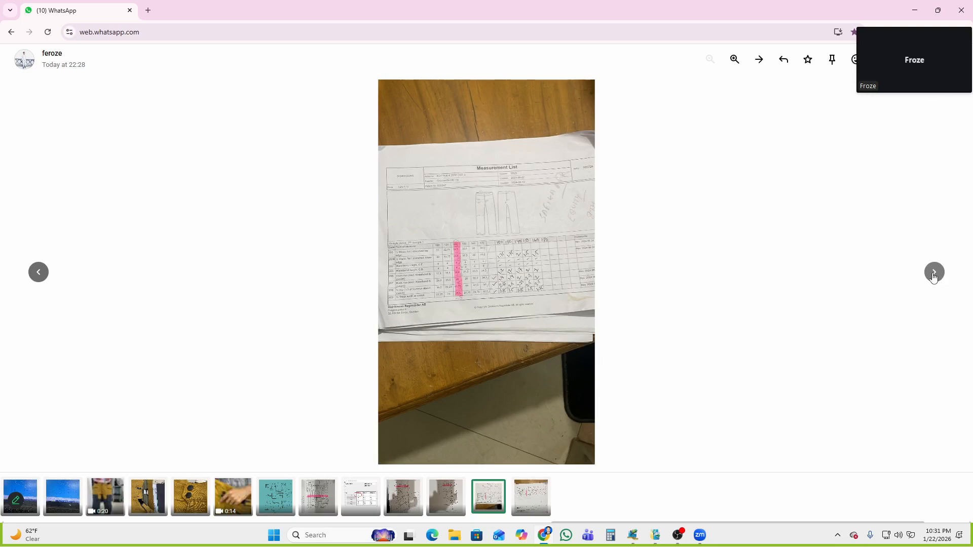
click(934, 275)
scroll(541, 253, up, 2)
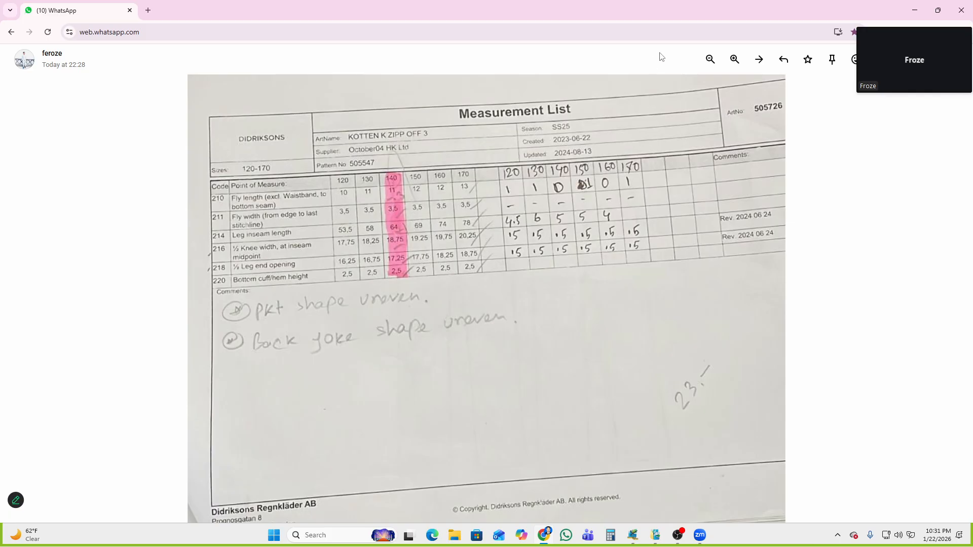
drag(668, 17, 972, 152)
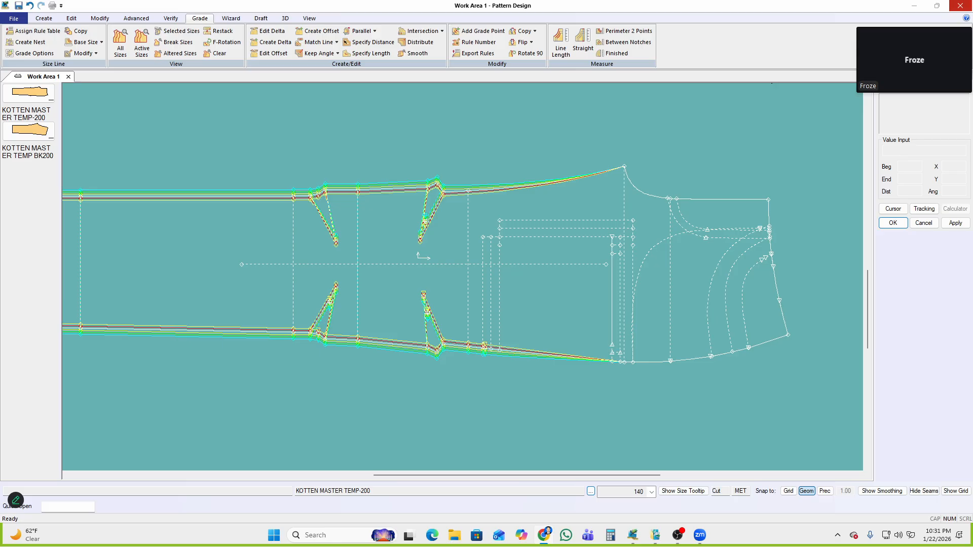
Edit the delta of the upper hem points, clearing Delta X and setting it to -4.5 for the 120-130 break
scroll(273, 230, down, 1)
middle_drag(273, 230, 388, 242)
key(e)
drag(199, 173, 256, 237)
scroll(373, 256, down, 1)
scroll(370, 254, up, 2)
right_click(486, 174)
click(487, 175)
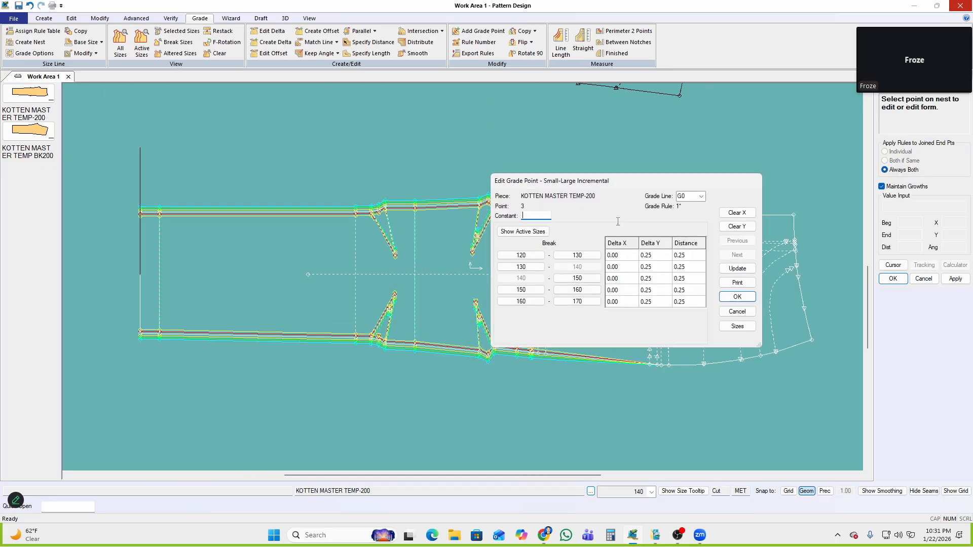
click(736, 214)
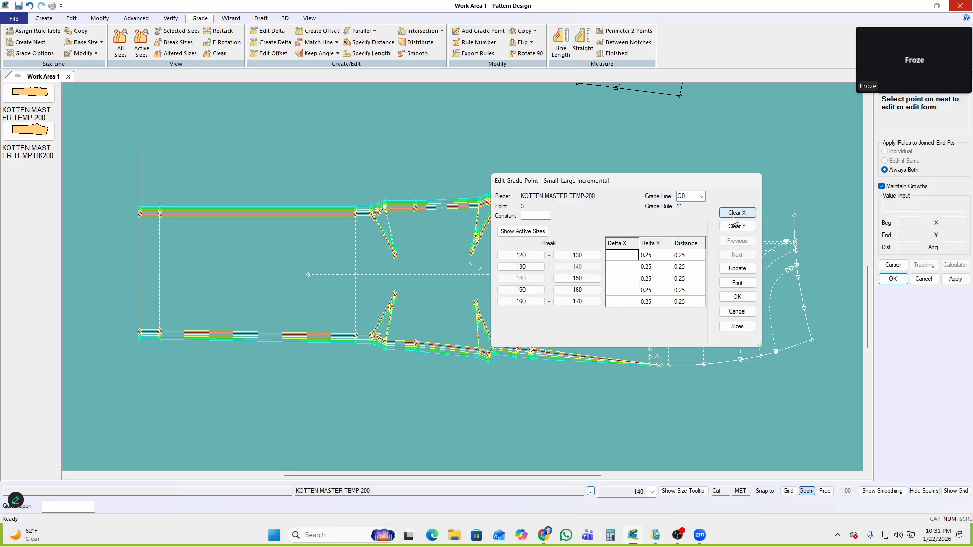
text(-4.5)
Set the upper hem points' remaining Delta X values to -6, -5, -5 and -4 up to size 170 and apply them
click(615, 269)
click(613, 269)
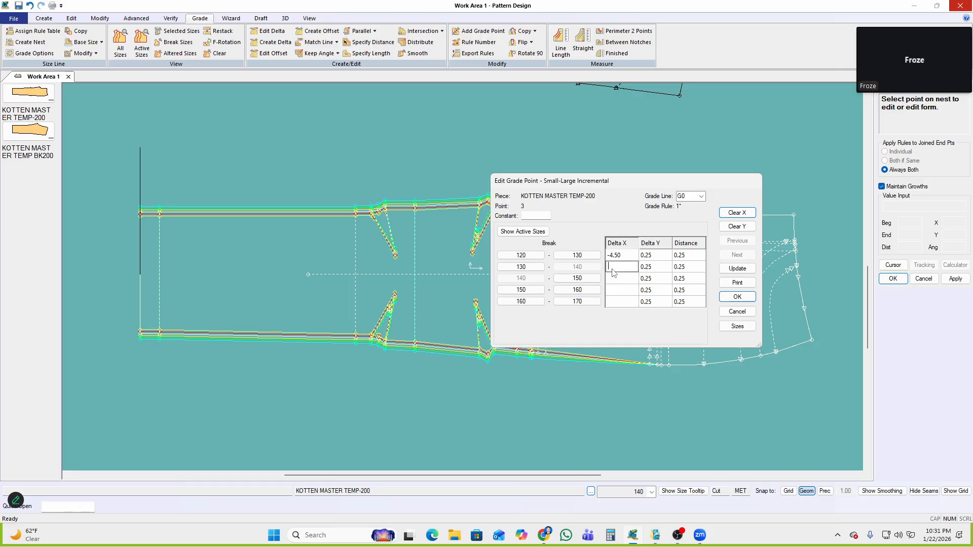
click(628, 282)
click(628, 283)
click(627, 303)
click(626, 304)
text(-4)
click(737, 269)
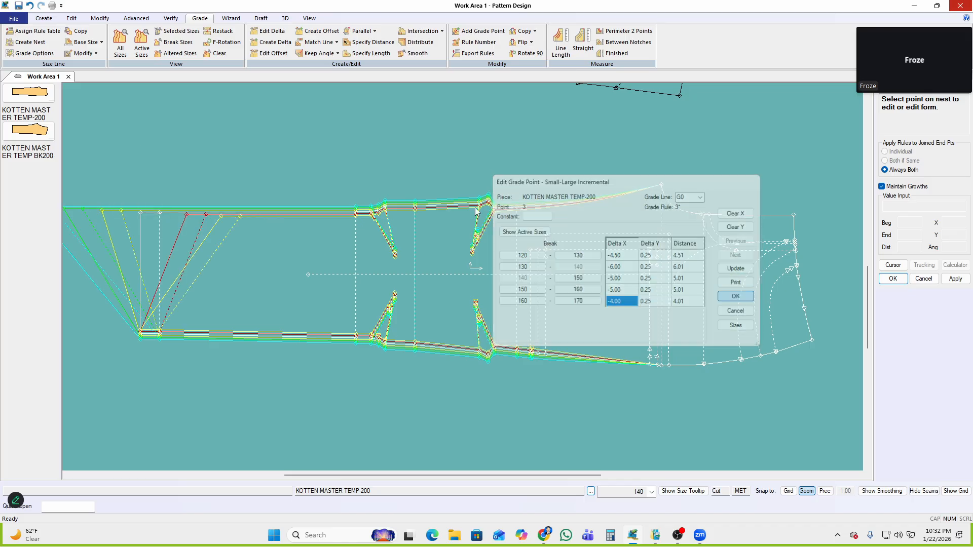
key(Return)
Copy the X and Y growth from the upper hem corner to the lower hem points
key(alt)
click(413, 309)
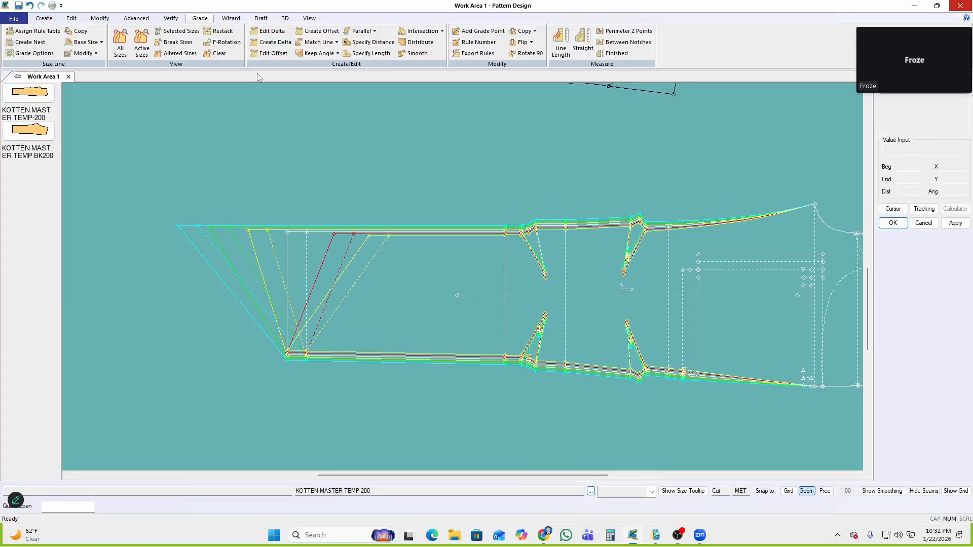
click(534, 31)
click(532, 190)
click(282, 232)
drag(218, 412, 329, 353)
right_click(545, 268)
click(545, 268)
right_click(545, 268)
click(545, 268)
Flip the Y growth of the lower hem corner
scroll(422, 319, down, 1)
middle_drag(422, 318, 410, 311)
click(528, 43)
click(533, 65)
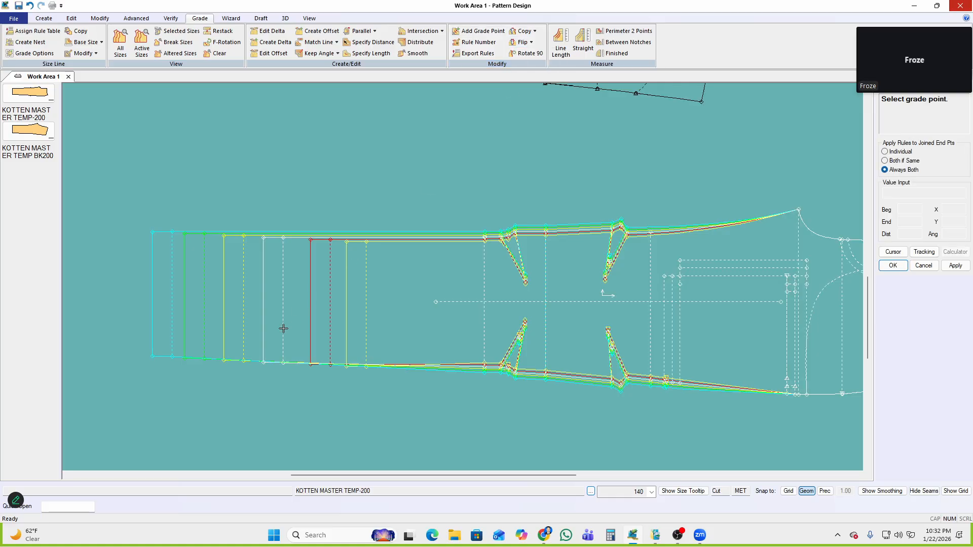
drag(199, 391, 282, 361)
right_click(421, 252)
click(424, 256)
Copy the nest rule from the lower hem corner to the adjacent hem line point on the lower leg edge
middle_drag(393, 293, 385, 274)
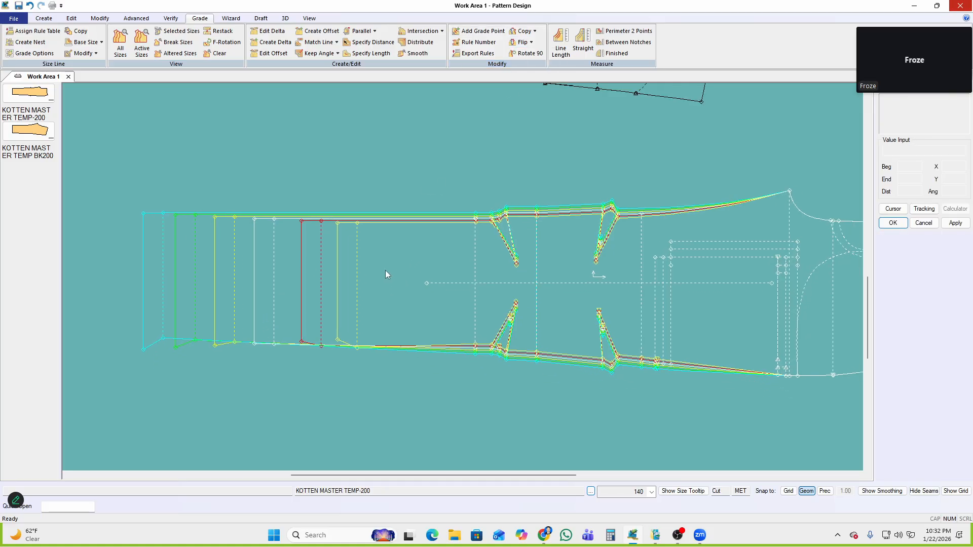
click(537, 31)
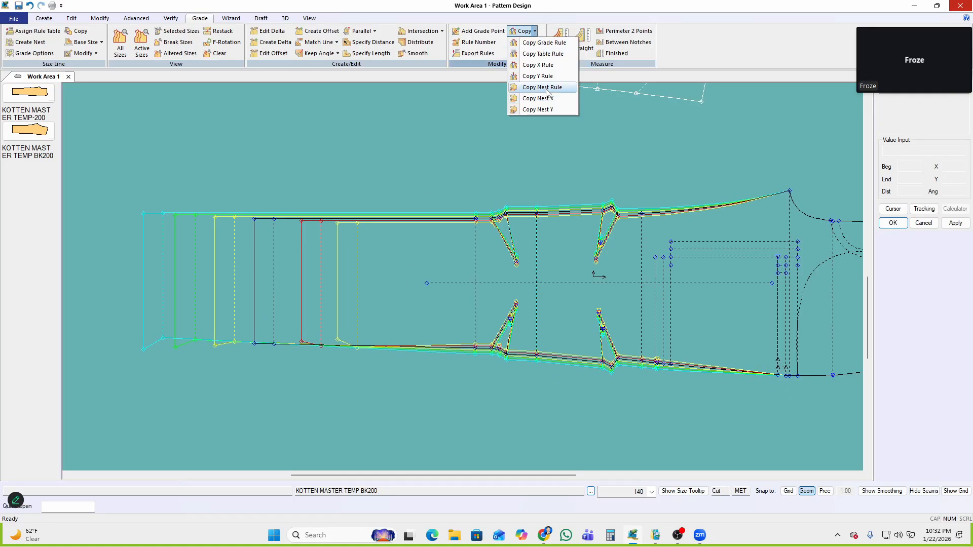
click(546, 98)
click(252, 345)
drag(218, 390, 284, 296)
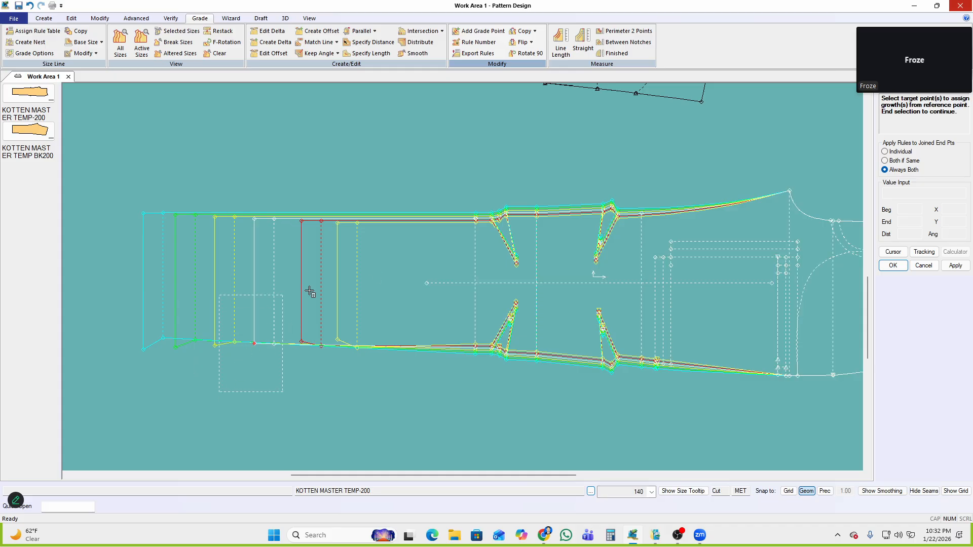
right_click(581, 220)
click(580, 224)
right_click(581, 220)
click(580, 225)
Edit the delta of the upper knee-area points including both darts, setting the 120-130 Delta X to -4.5/2
middle_drag(601, 314, 482, 270)
key(ctrl+e)
scroll(471, 195, up, 6)
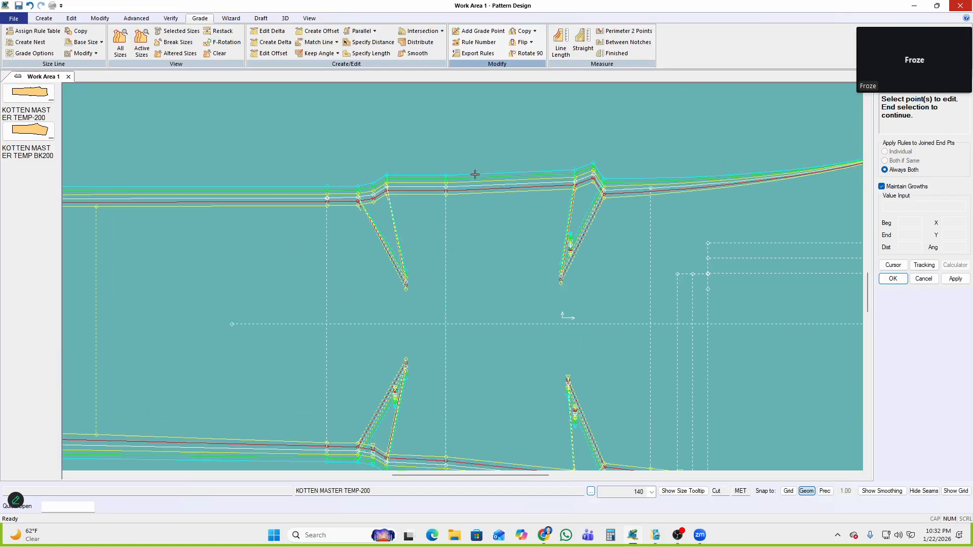
drag(463, 160, 431, 205)
drag(614, 135, 320, 303)
scroll(360, 202, down, 2)
right_click(633, 145)
click(667, 149)
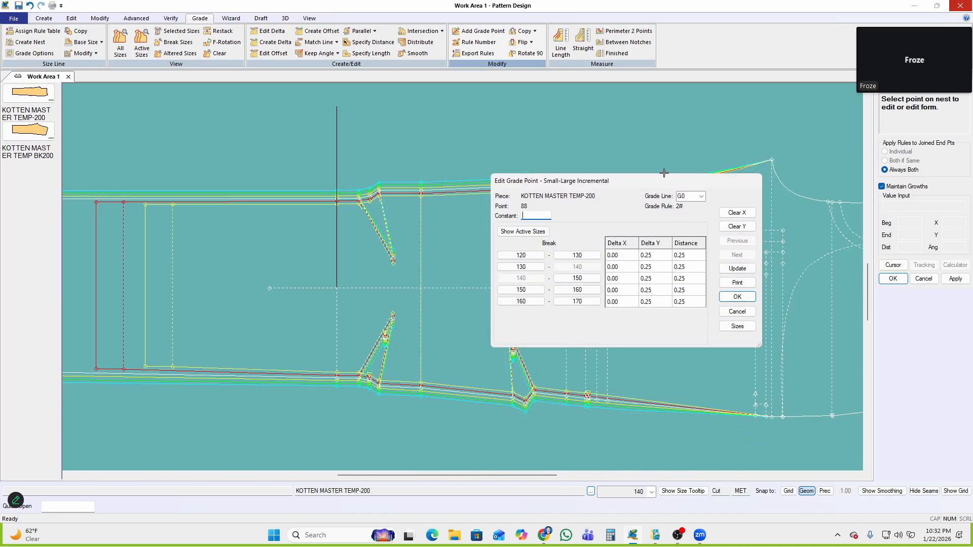
click(743, 214)
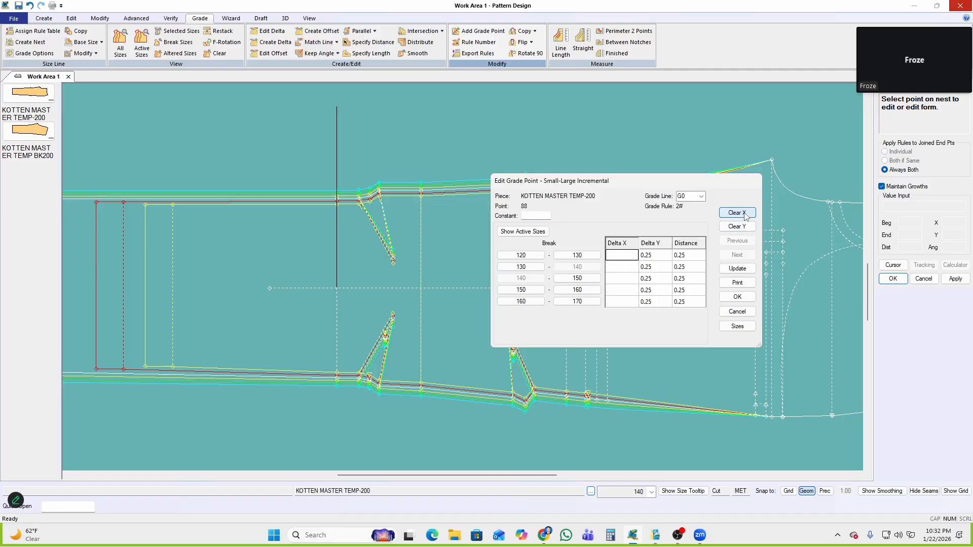
text(-4.5/2)
key(Return)
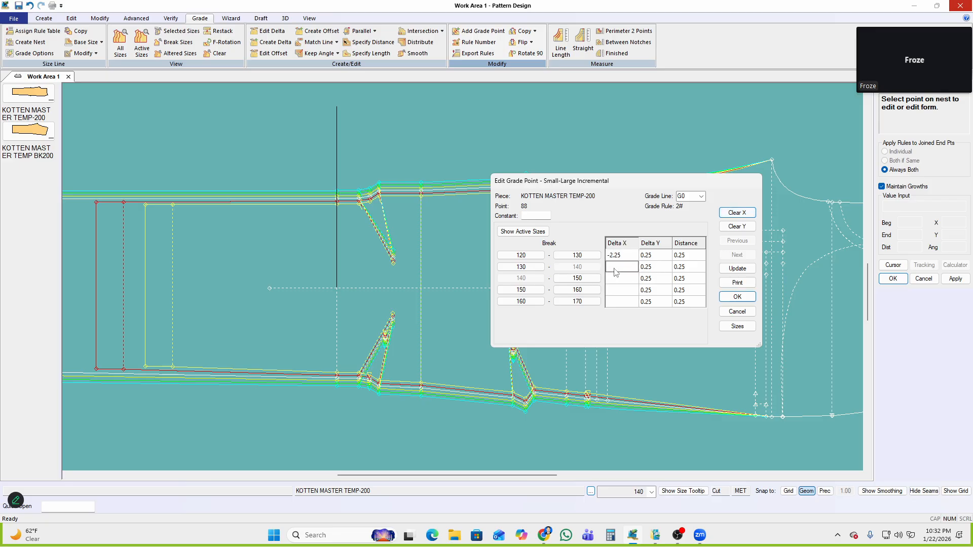
Set the upper knee points' Delta X to -3 for 130-140, -2.5 for 140-150 and -2 for 160-170, and apply
text(-3)
key(Return)
click(621, 304)
text(-2)
click(732, 269)
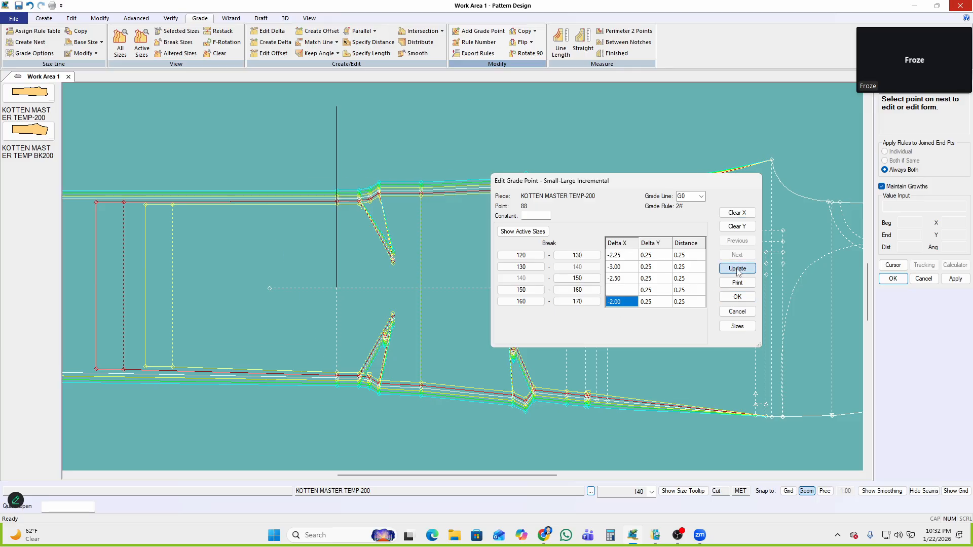
click(737, 296)
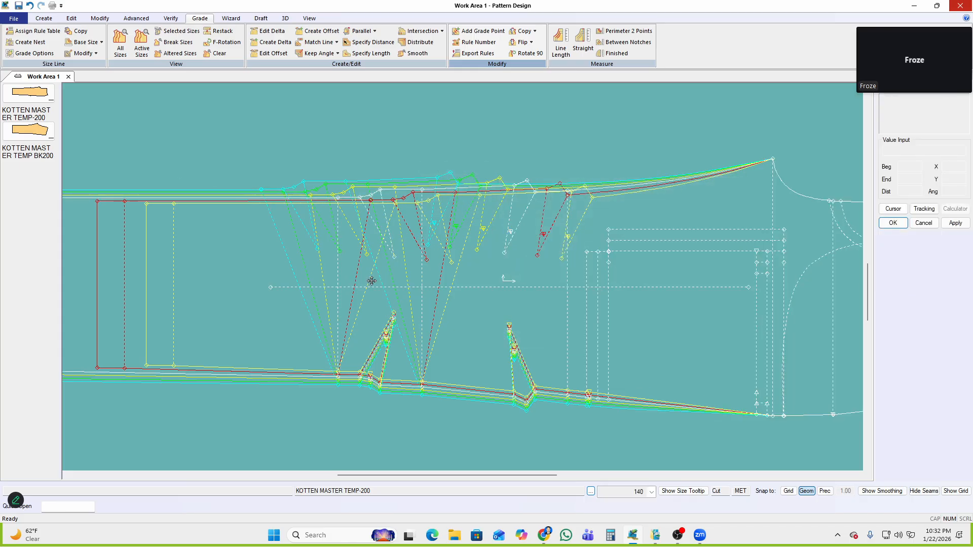
Restack the nest on the upper end of the vertical knee line between the two darts
middle_drag(462, 273, 449, 274)
key(ctrl+r)
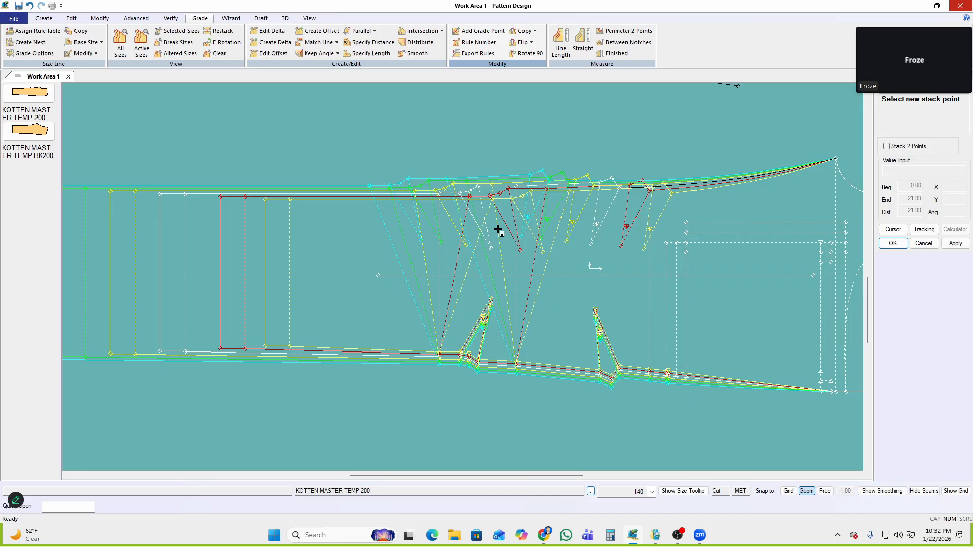
click(517, 186)
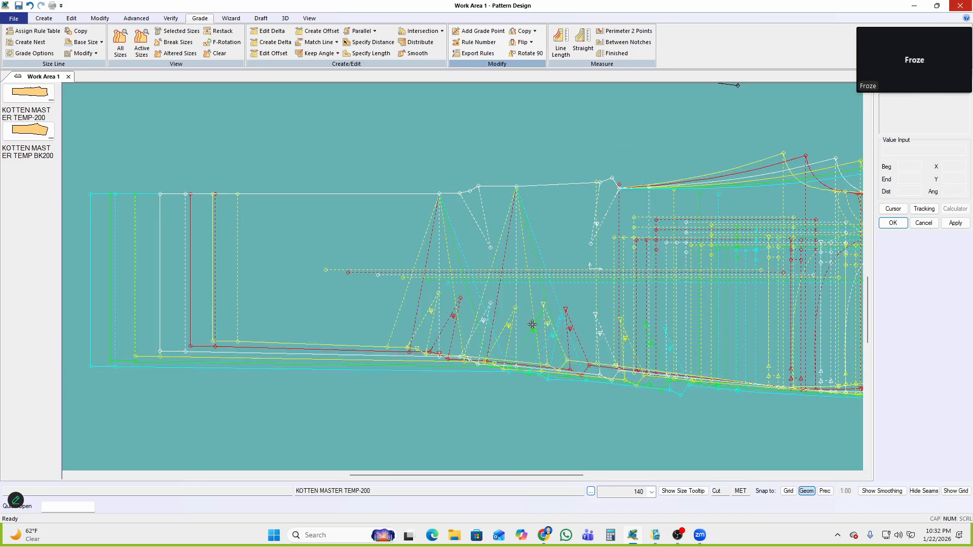
Edit the delta of the lower knee-area points including both darts, clearing Delta X relative to the stack point, and apply
middle_drag(384, 230, 375, 216)
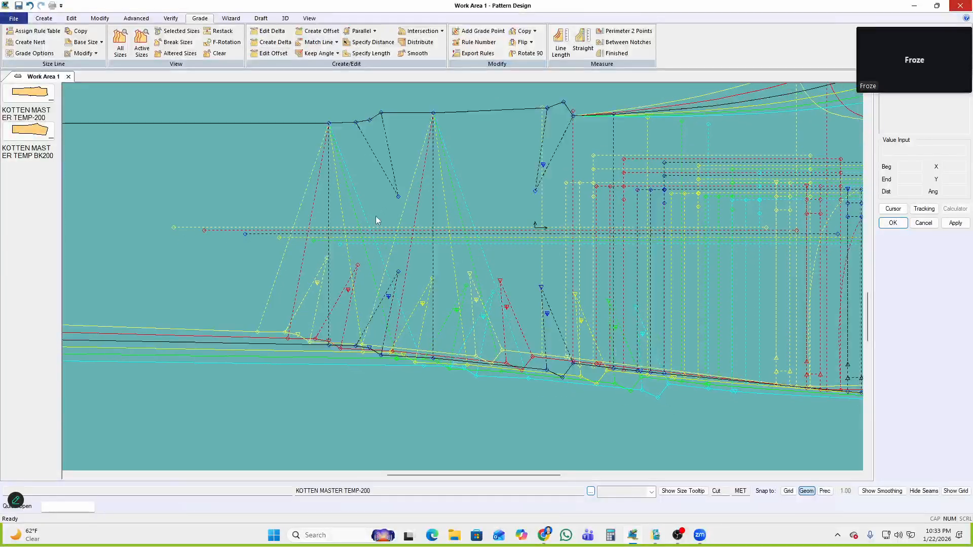
key(ctrl+e)
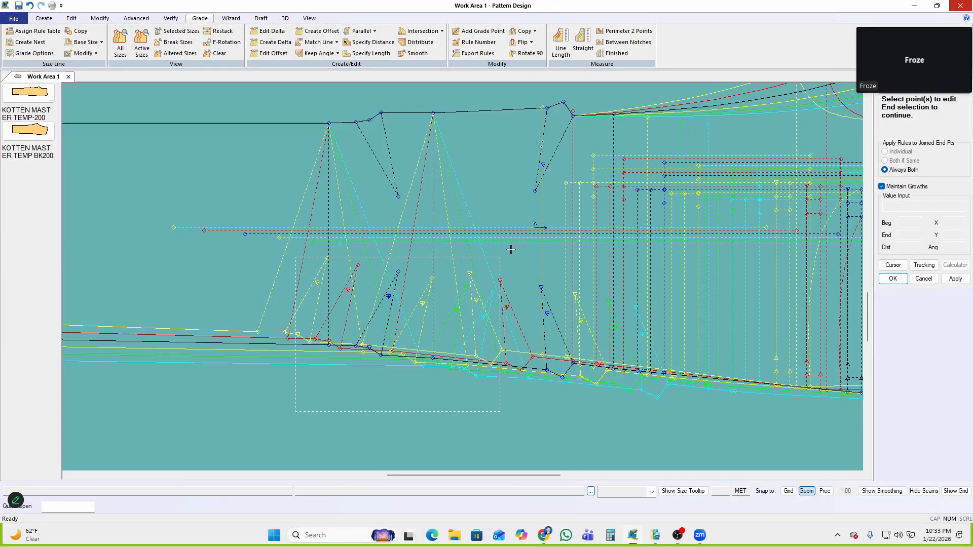
scroll(557, 340, up, 1)
scroll(558, 339, up, 1)
drag(490, 433, 587, 253)
scroll(499, 294, down, 2)
right_click(707, 163)
click(708, 163)
click(736, 215)
click(737, 269)
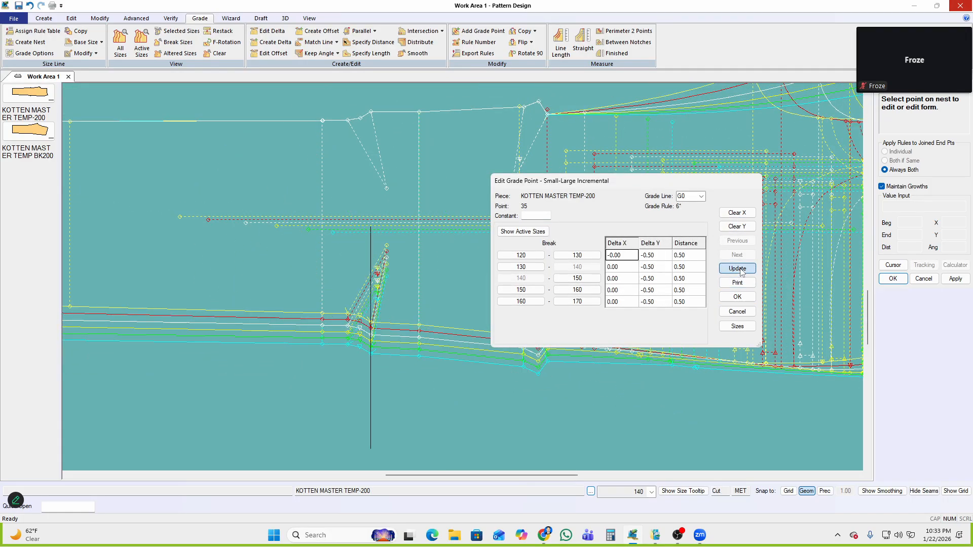
click(737, 297)
Restack the nest on the hem-side end of the grain line
scroll(424, 224, down, 2)
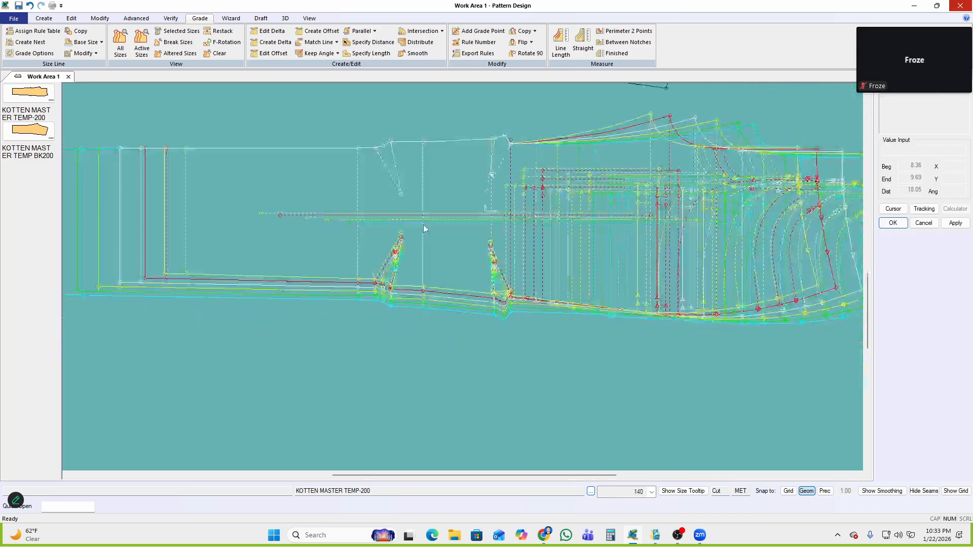
key(r)
click(306, 218)
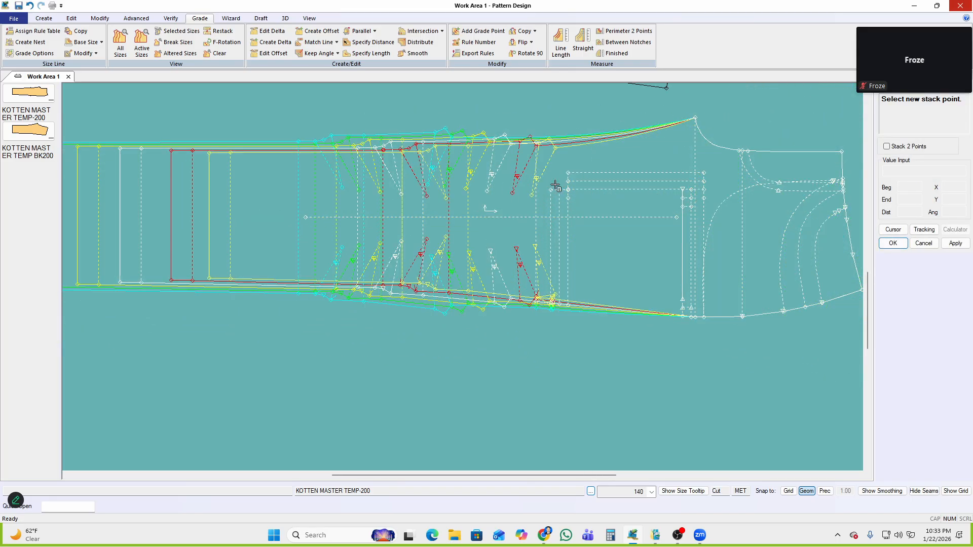
Copy the nest rule from the lower knee dart's thigh-side corner to the vertical internal line's end on the lower edge
scroll(439, 312, up, 2)
scroll(491, 299, up, 2)
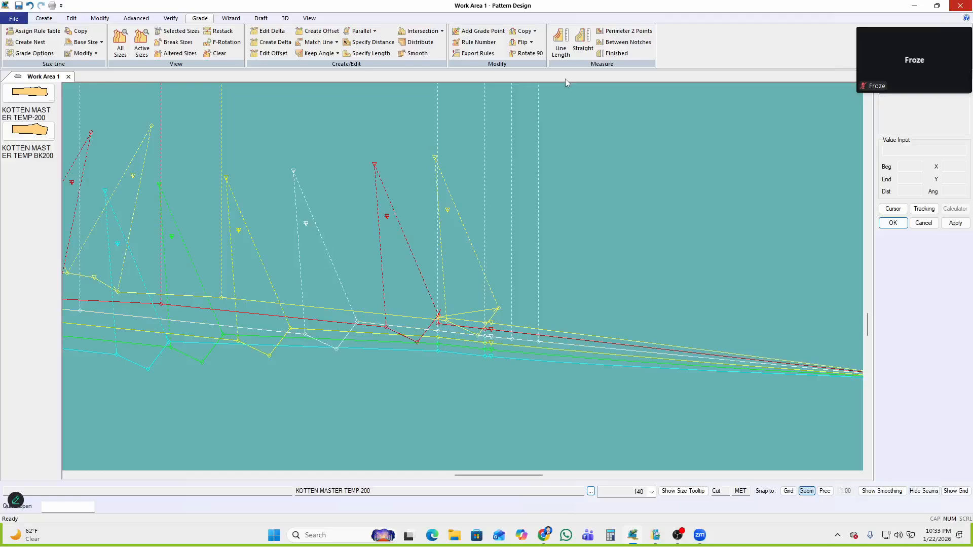
click(534, 31)
click(557, 89)
scroll(426, 315, up, 1)
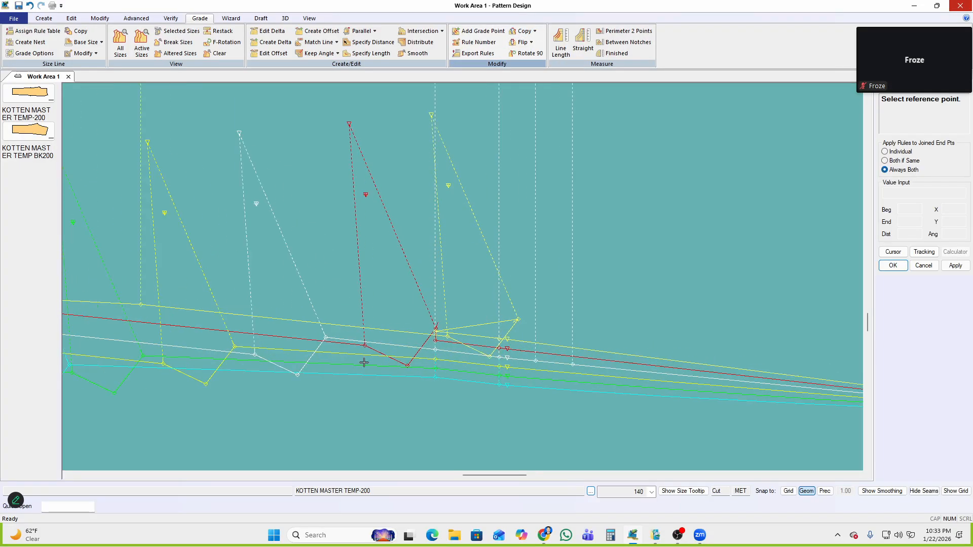
click(326, 338)
click(435, 350)
right_click(584, 228)
click(638, 238)
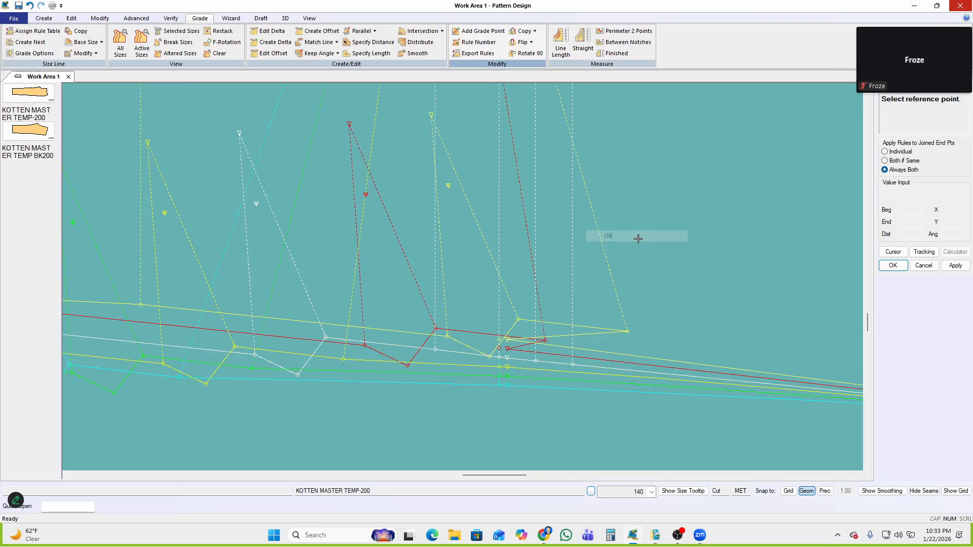
Copy the same dart corner's nest rule to the neighbouring pocket line points and notch along the lower edge
click(325, 338)
drag(421, 426, 604, 303)
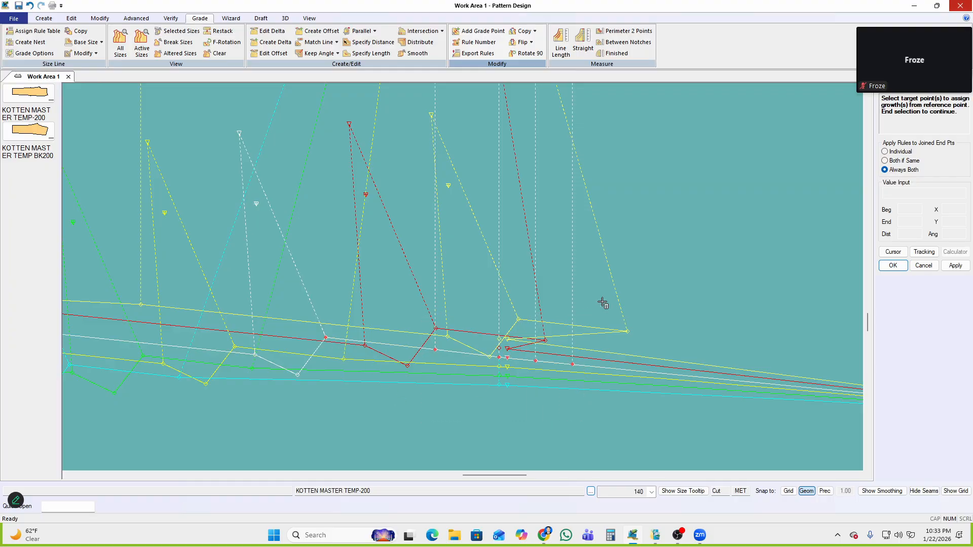
right_click(634, 214)
click(654, 222)
scroll(477, 354, down, 5)
scroll(473, 377, down, 6)
scroll(496, 138, up, 2)
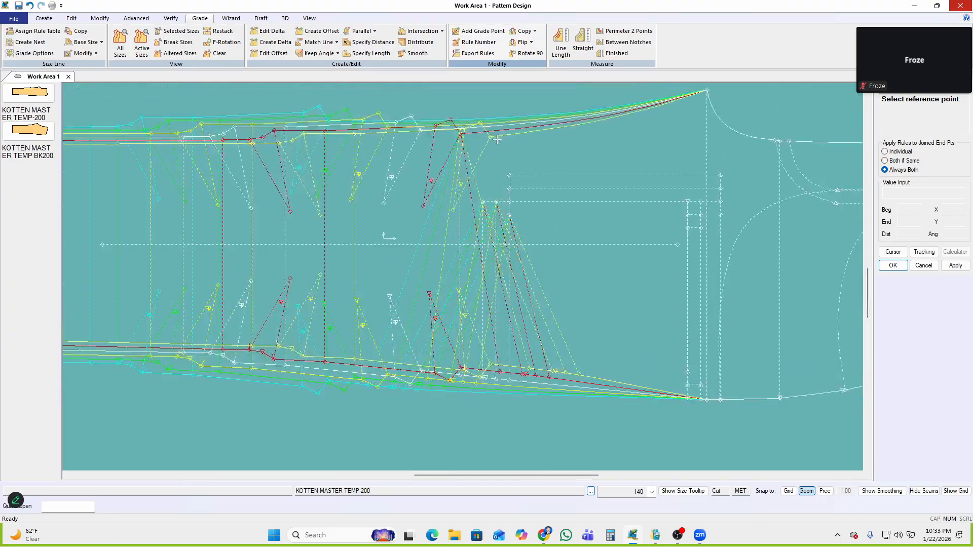
scroll(568, 355, up, 3)
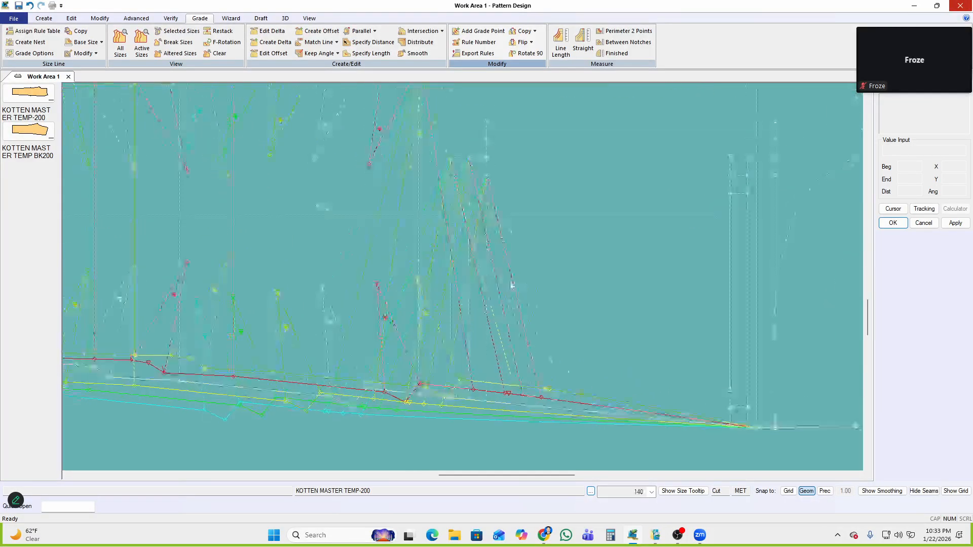
key(a)
scroll(447, 413, up, 2)
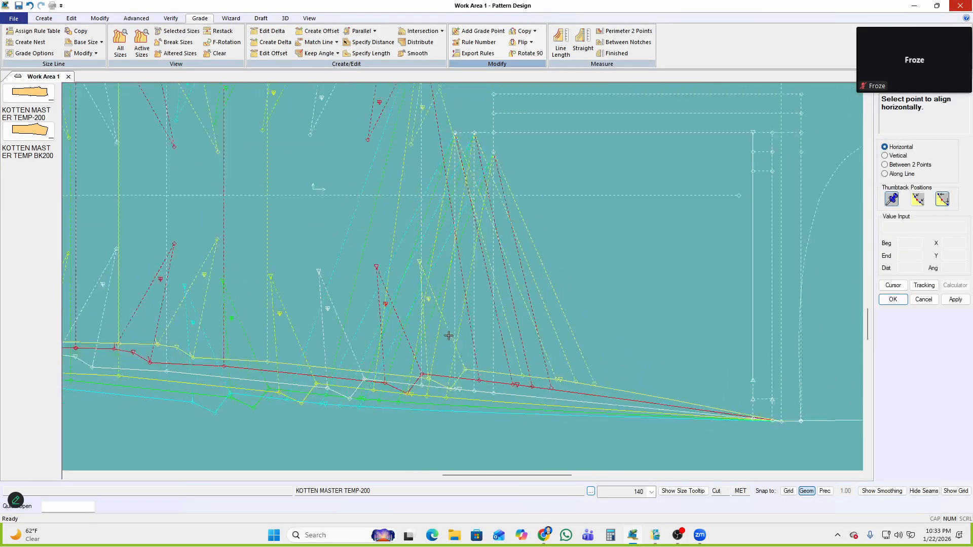
click(478, 381)
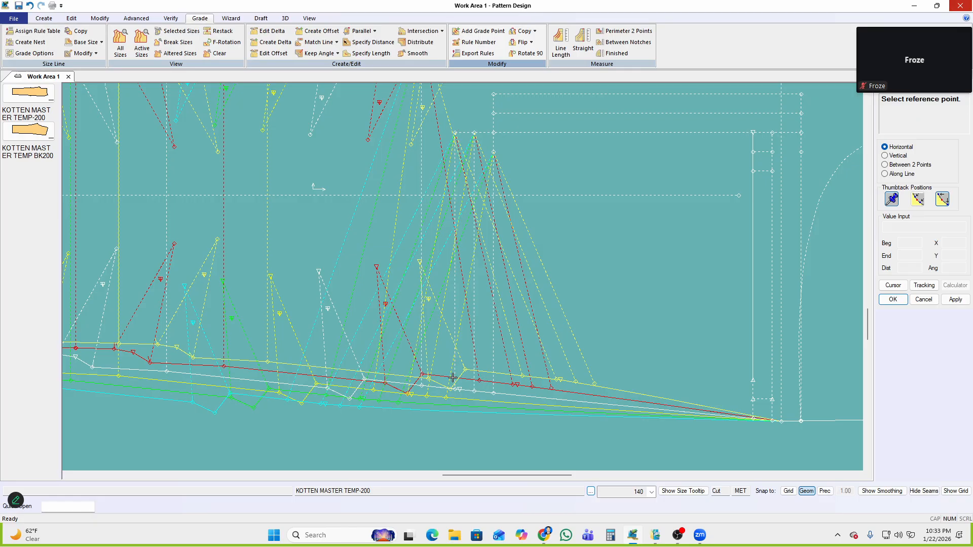
click(488, 387)
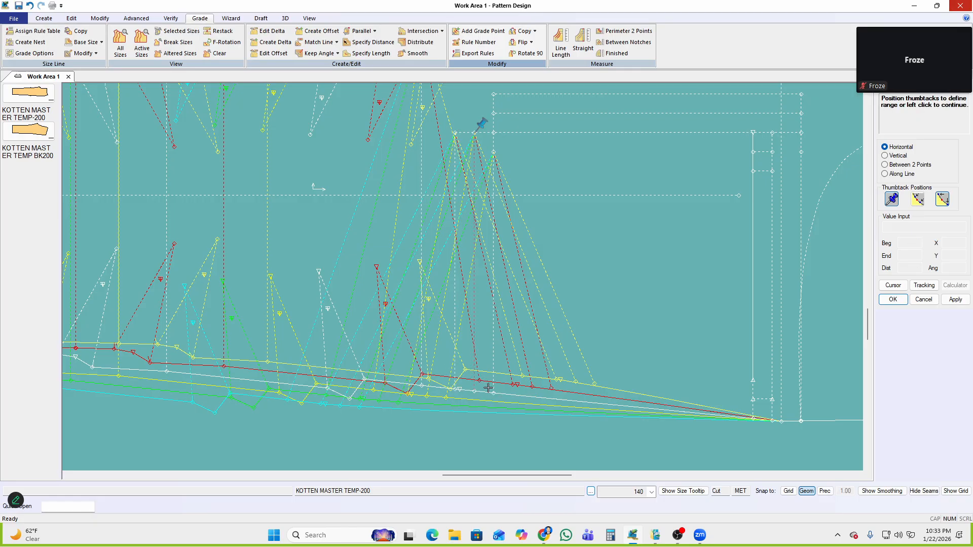
right_click(484, 311)
click(496, 318)
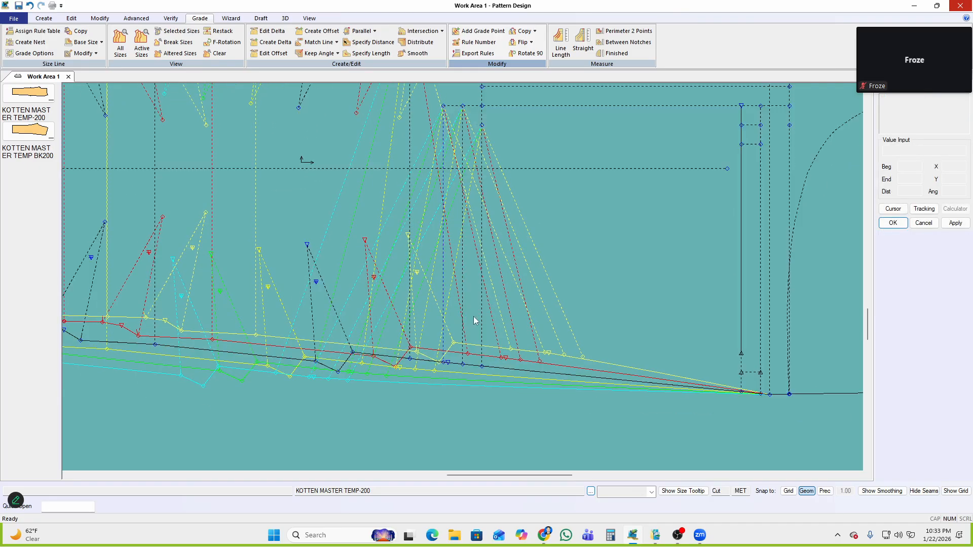
Edit the delta of the three pocket line points on the lower edge, clearing Delta X, updating the nest and applying
click(443, 361)
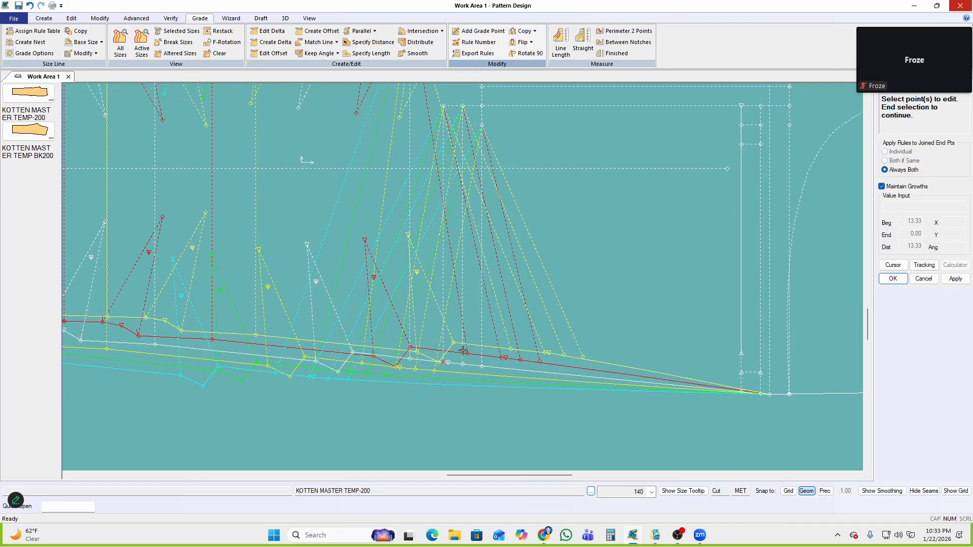
right_click(625, 212)
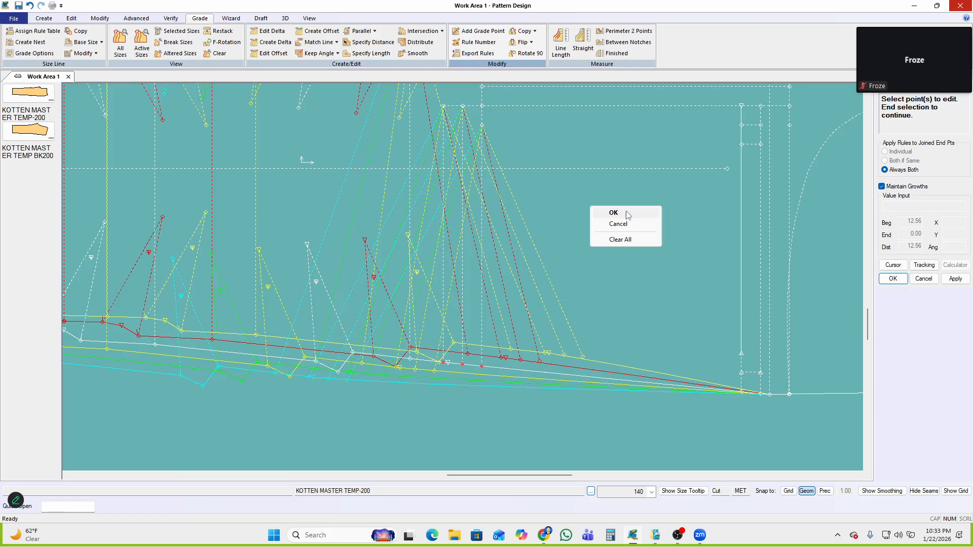
click(625, 212)
click(738, 212)
click(737, 268)
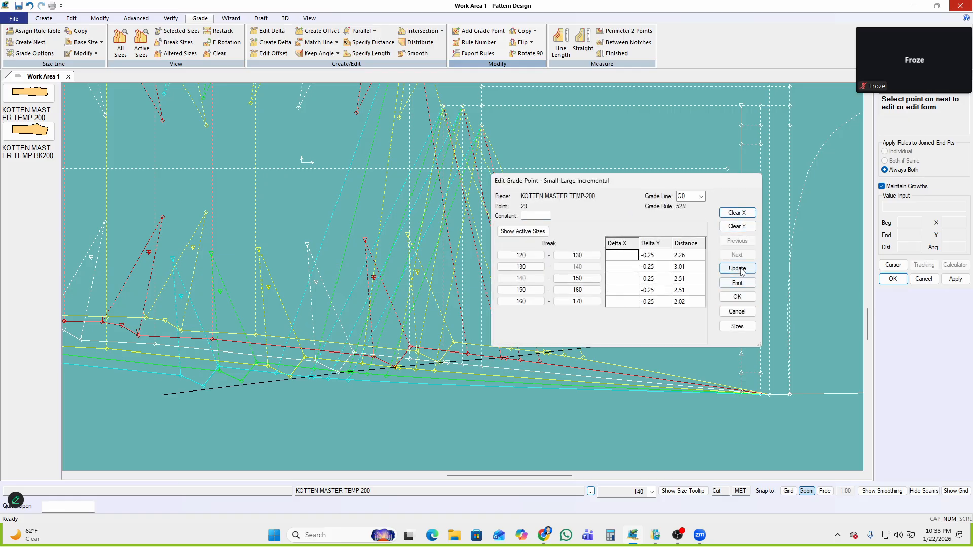
click(742, 300)
right_click(540, 169)
click(540, 169)
Edit the delta of the knee-area vertical internal line's lower end, clearing Delta X, and apply
scroll(464, 235, down, 2)
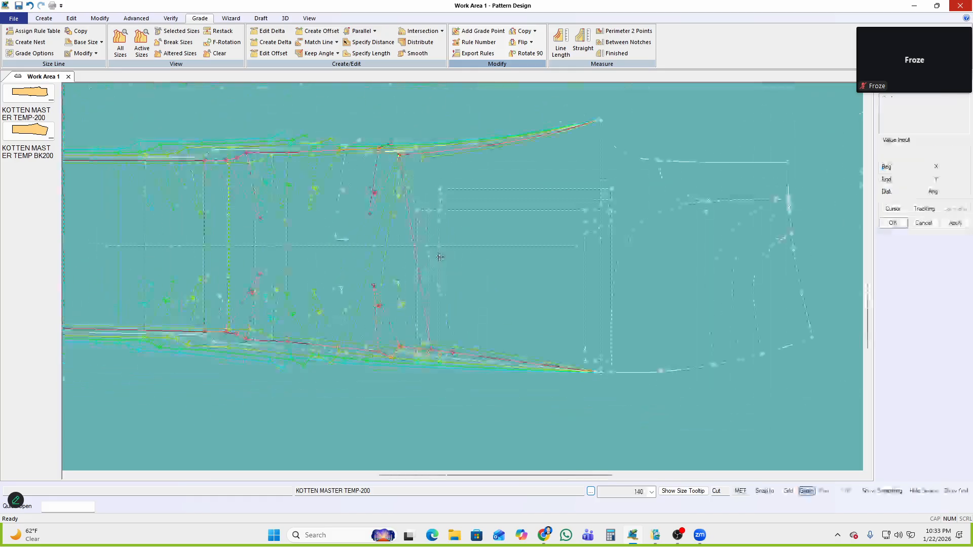
scroll(419, 319, up, 2)
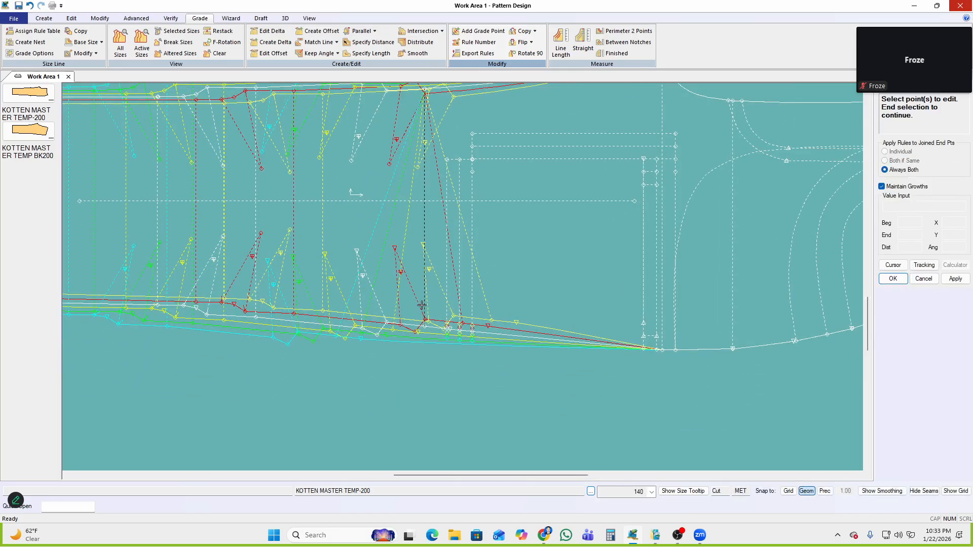
click(421, 325)
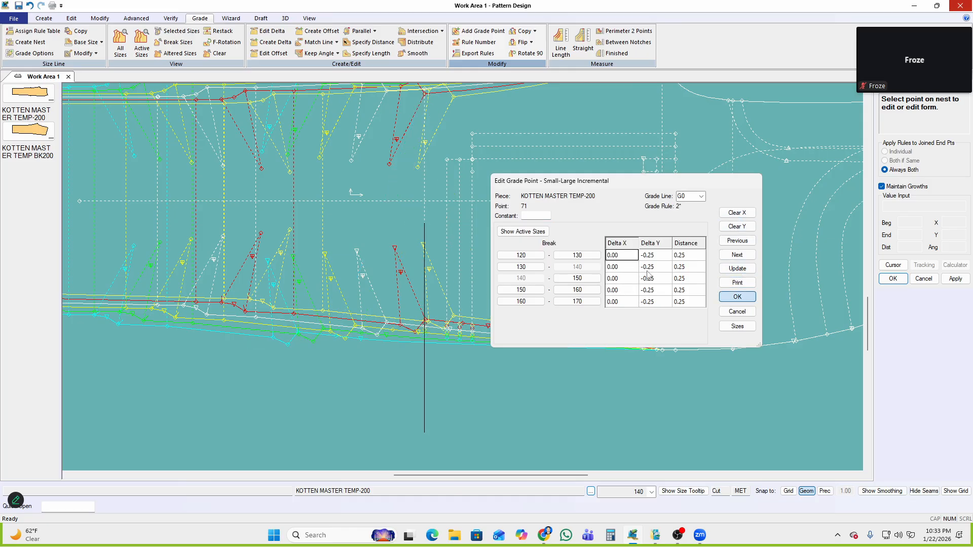
click(737, 297)
Open the crotch line's lower-edge end for delta editing and clear its Delta Y values
scroll(581, 220, down, 1)
middle_drag(581, 220, 393, 274)
scroll(475, 308, down, 1)
middle_drag(473, 306, 463, 302)
key(Return)
scroll(536, 378, up, 3)
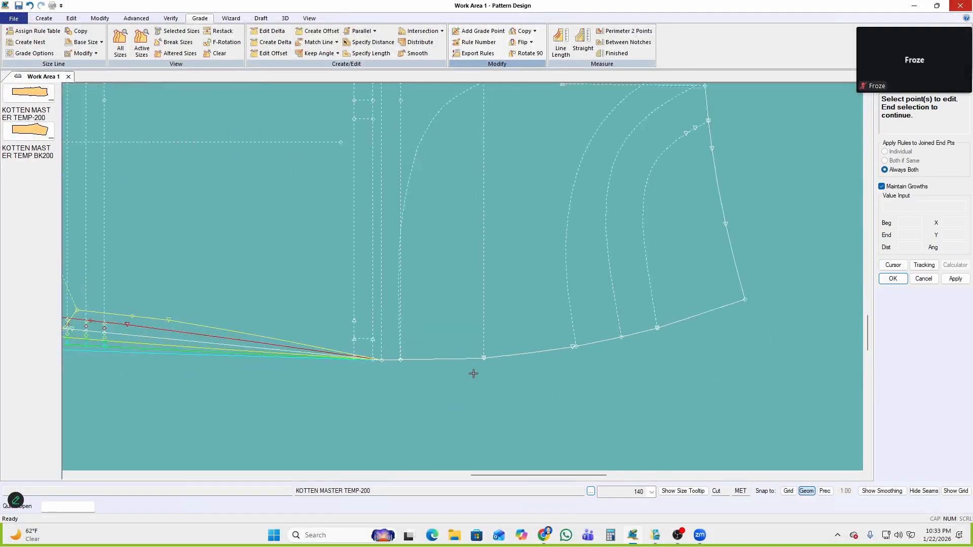
scroll(529, 388, down, 4)
scroll(411, 378, up, 3)
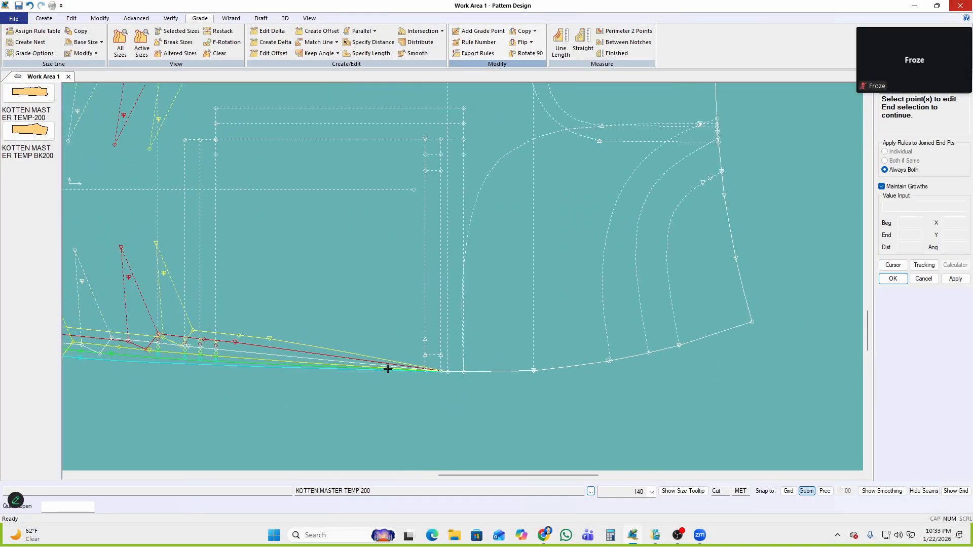
scroll(436, 388, up, 4)
drag(438, 387, 458, 336)
scroll(314, 346, down, 2)
scroll(313, 346, down, 1)
key(Return)
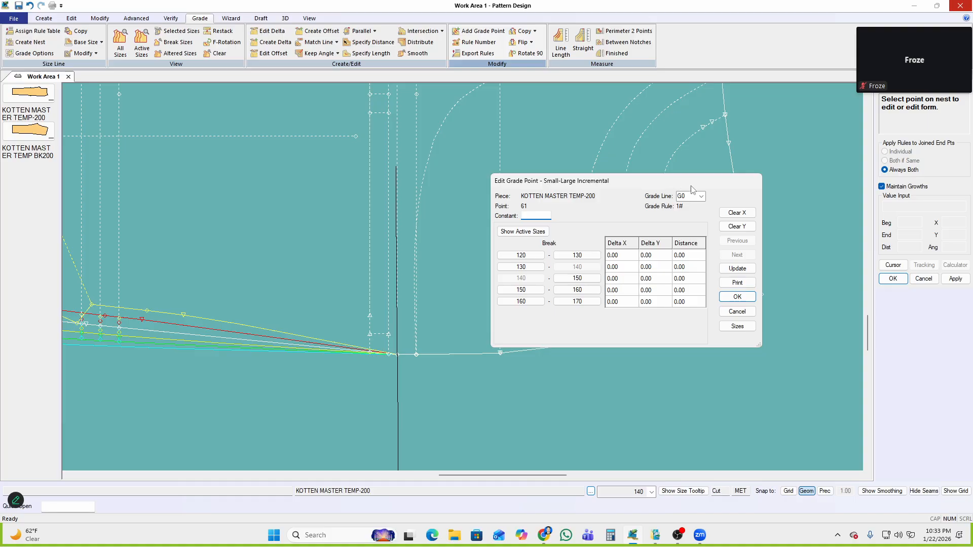
click(736, 228)
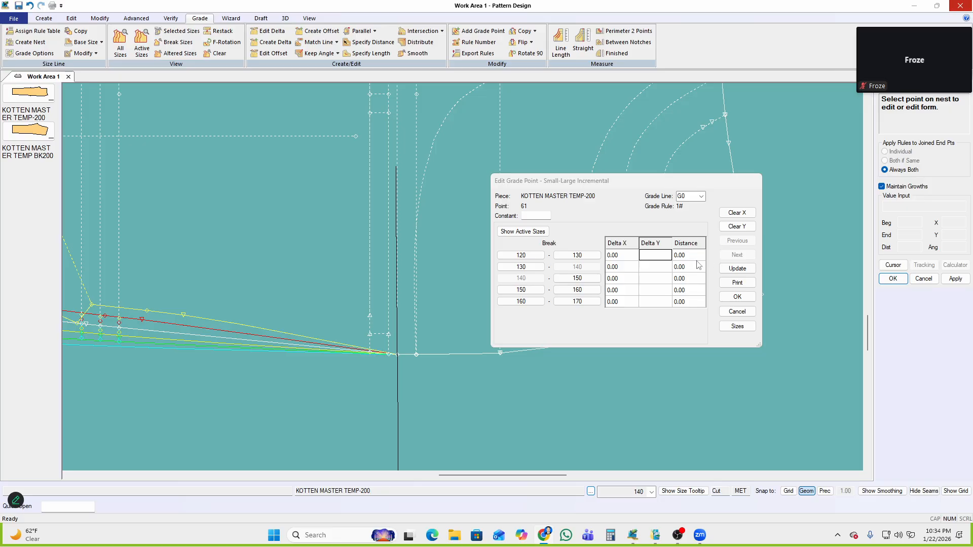
Set the point's Delta Y for the 140–150 break to -0.63
click(654, 279)
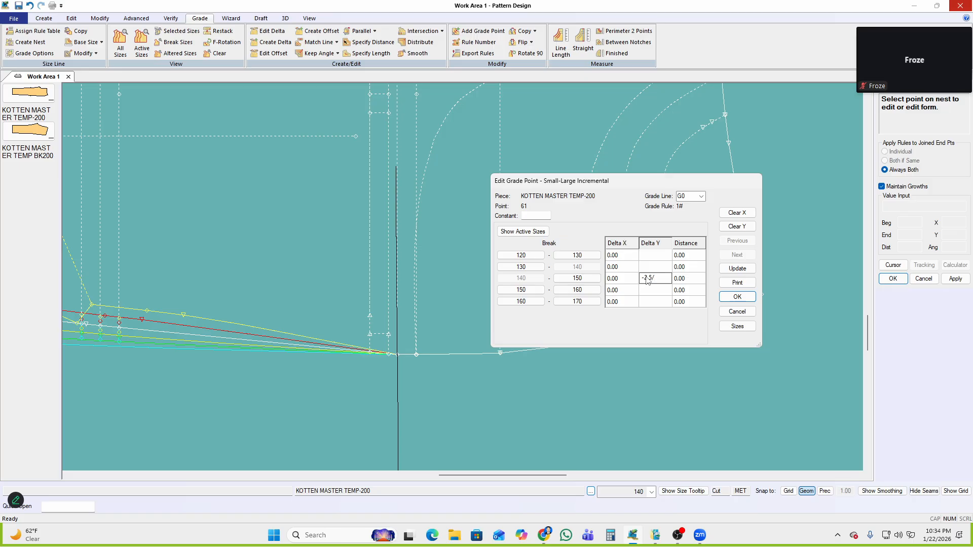
click(656, 290)
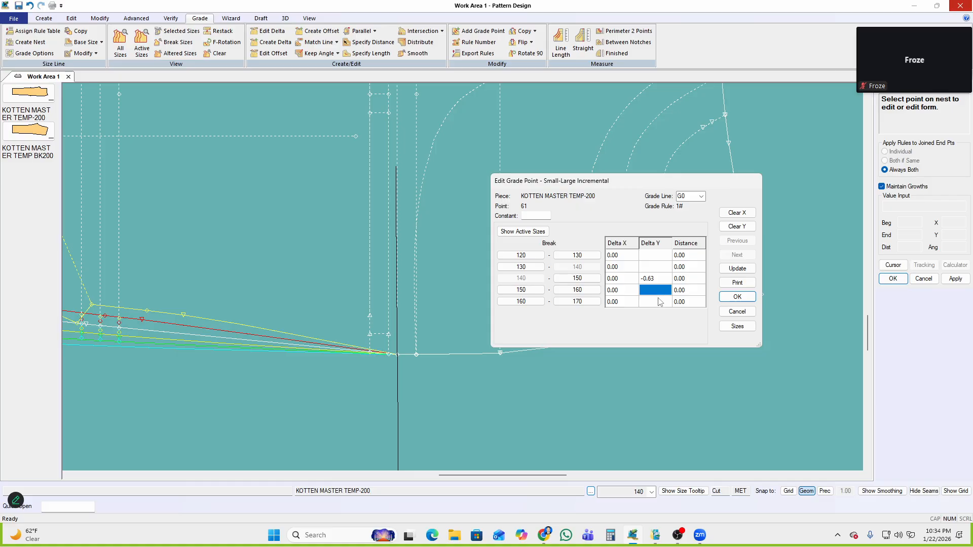
click(656, 302)
click(656, 267)
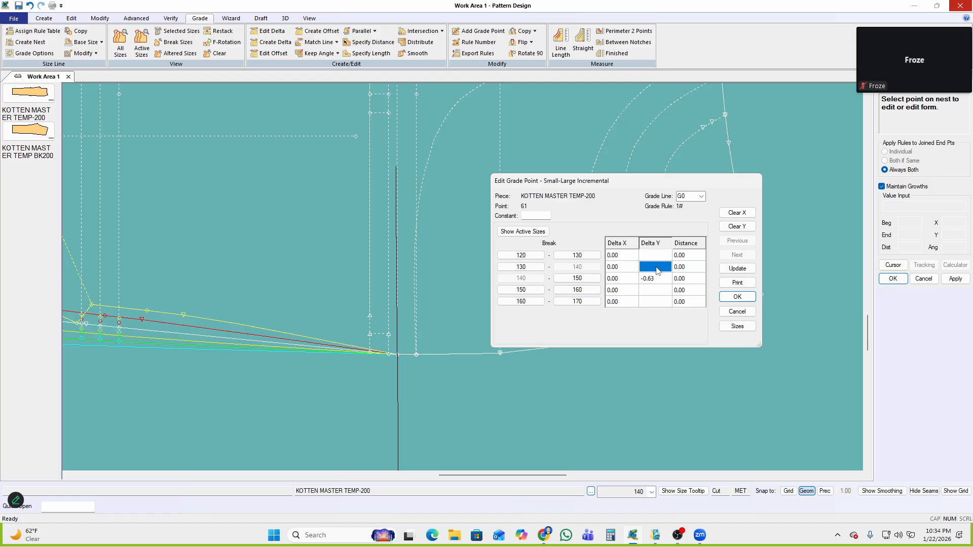
click(657, 302)
click(656, 267)
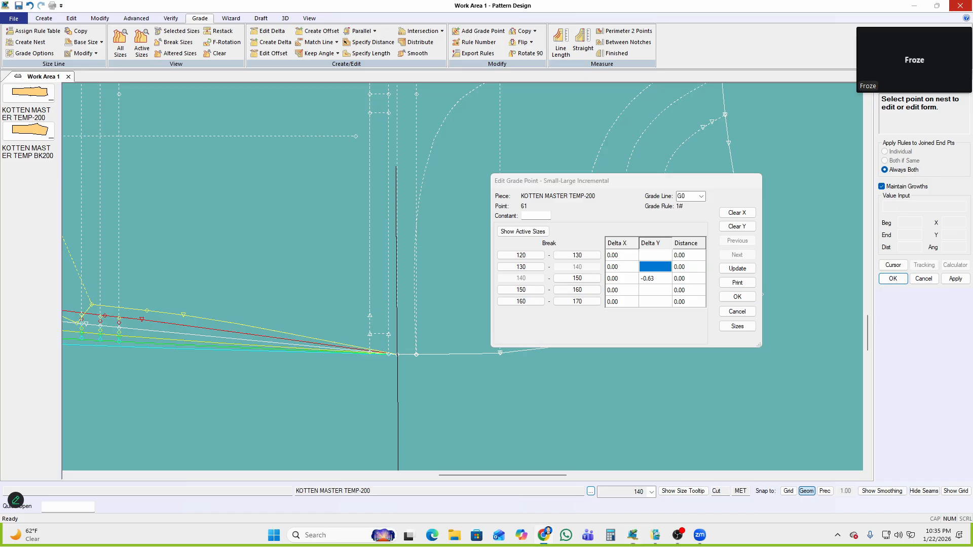
Switch to the measurement list photo in WhatsApp Web and examine the size grading values
drag(972, 147, 566, 153)
click(701, 147)
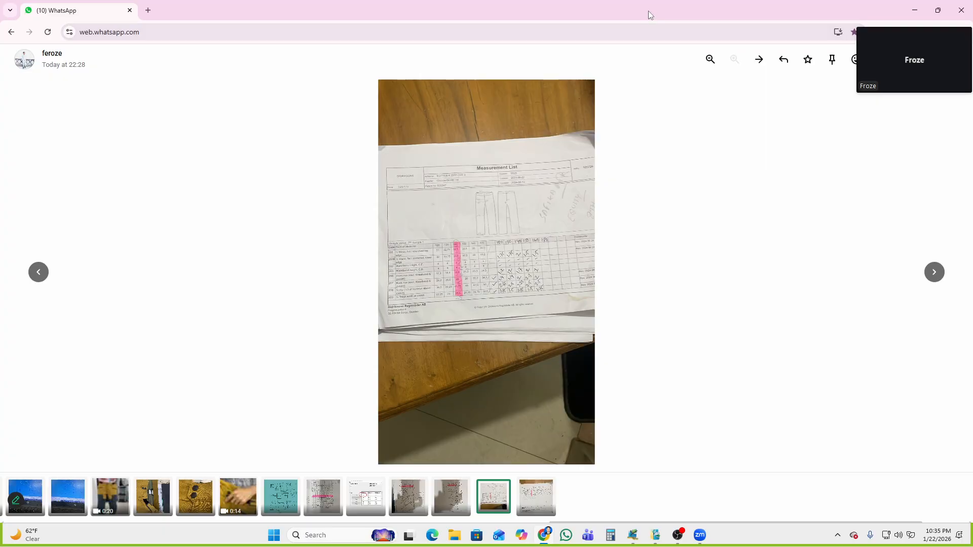
drag(649, 9, 972, 86)
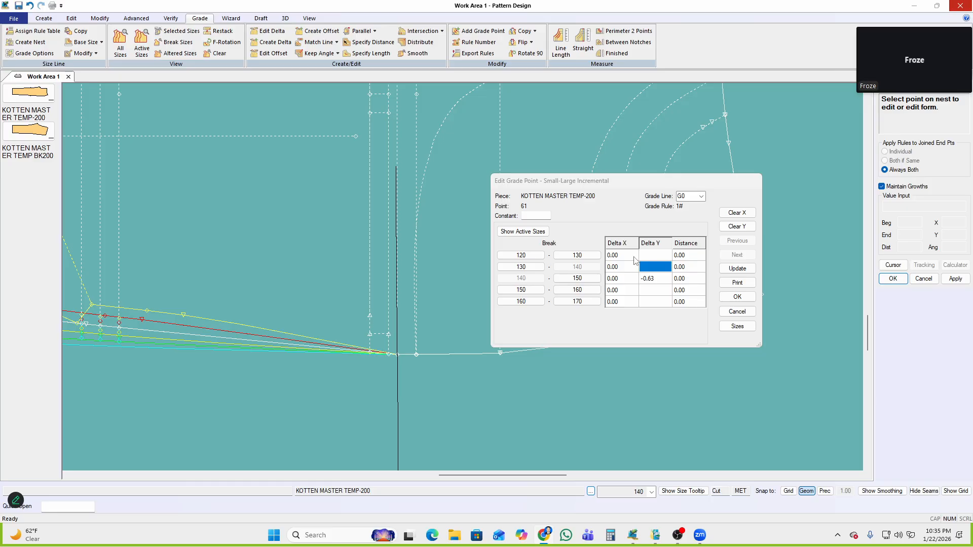
In Pattern Design, set Delta Y to -0.69, -0.63, -0.81, -0.63 and -0.63 for breaks 120–130 through 160–170, update the nest and apply
click(654, 278)
text(-3.25/4)
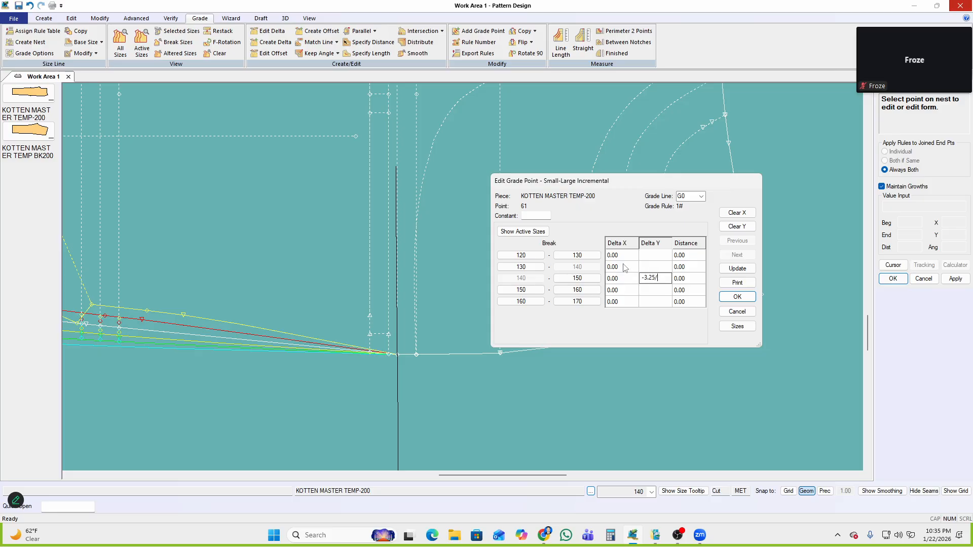
click(657, 293)
text(-2.5/4)
click(659, 269)
text(2.5/4)
click(659, 255)
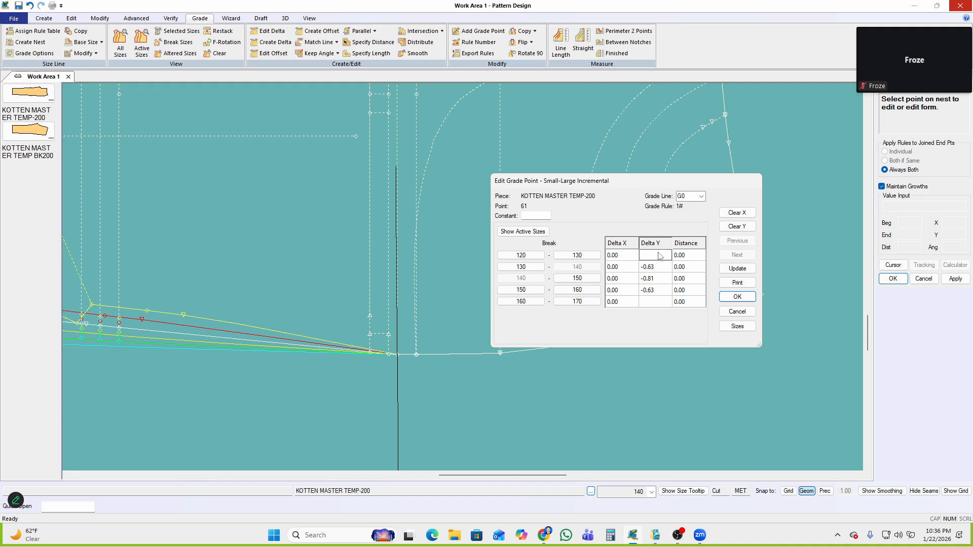
text(-2.75/4)
click(739, 270)
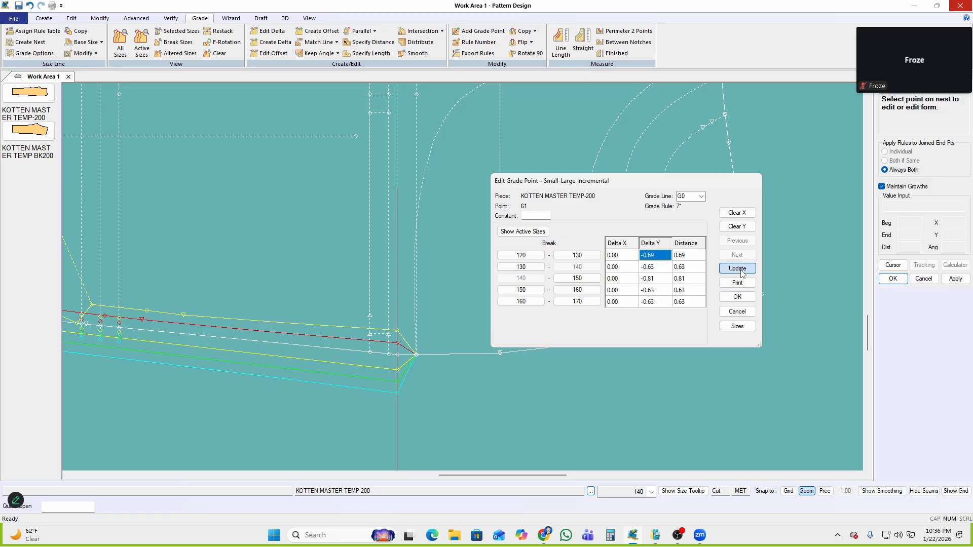
click(739, 298)
Copy the nest rule from the crotch line's lower-edge end to the adjacent curved internal line's end
scroll(525, 364, down, 3)
scroll(538, 343, up, 2)
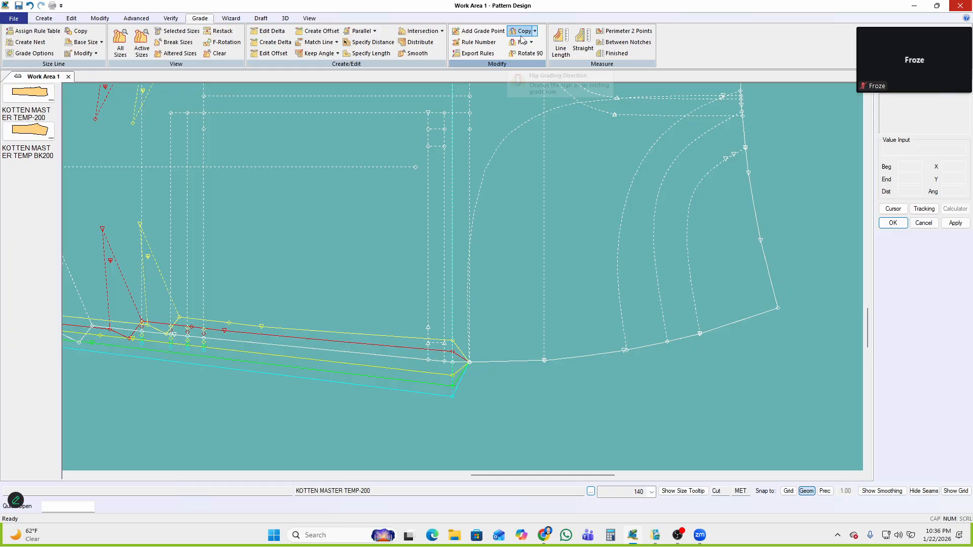
click(535, 31)
click(542, 80)
scroll(463, 393, up, 2)
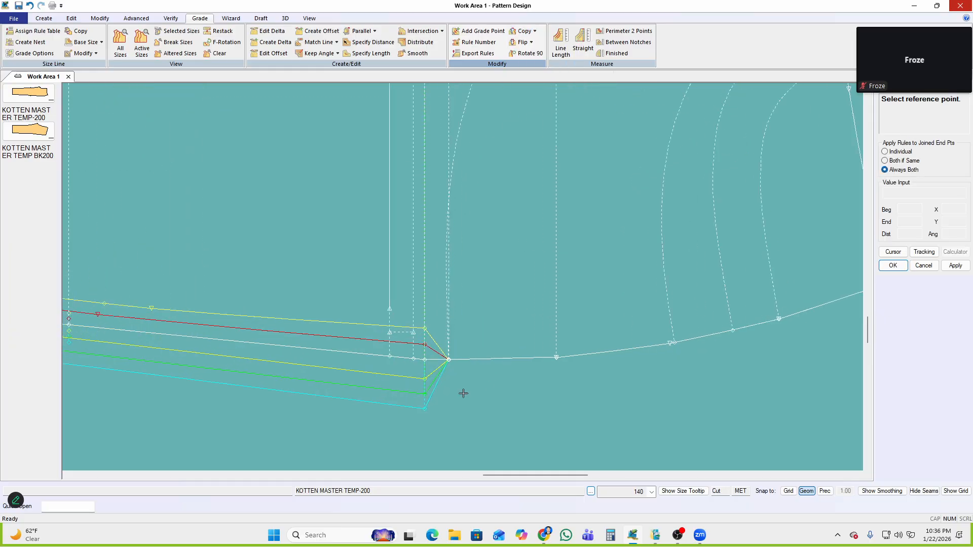
click(418, 360)
scroll(453, 374, up, 1)
drag(439, 397, 456, 340)
right_click(510, 264)
click(529, 271)
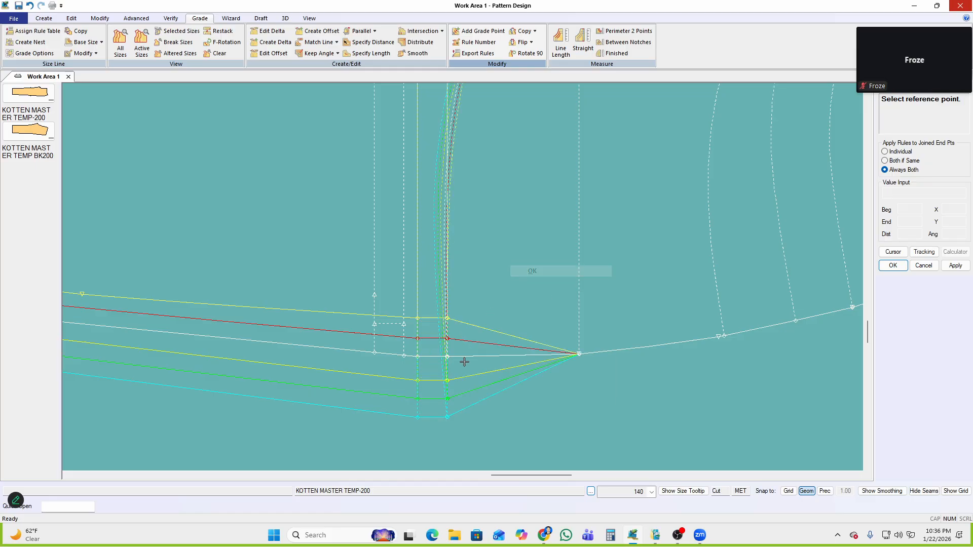
Copy the nest rule onward to the hip-level notch, and from that notch to the following curved line's end on the lower edge
click(447, 356)
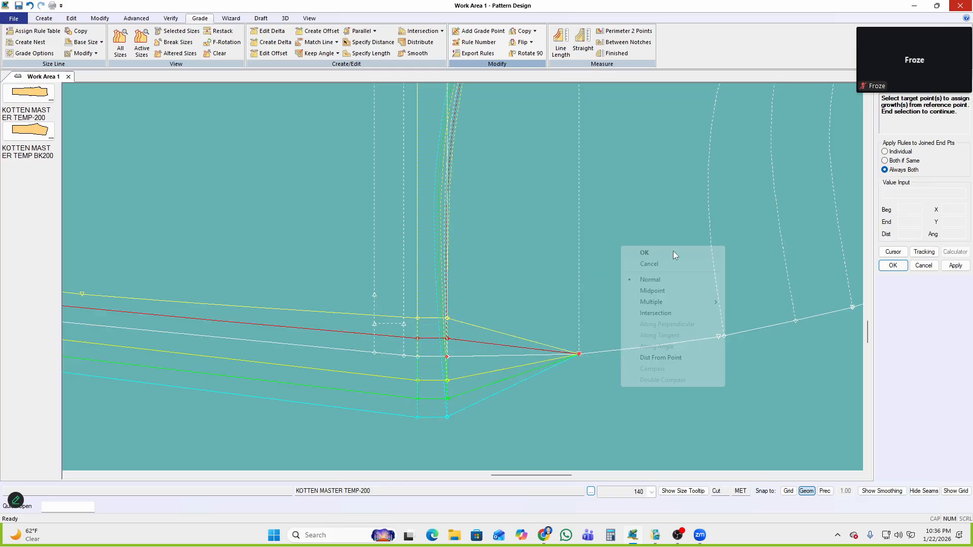
scroll(401, 339, down, 4)
scroll(563, 355, up, 2)
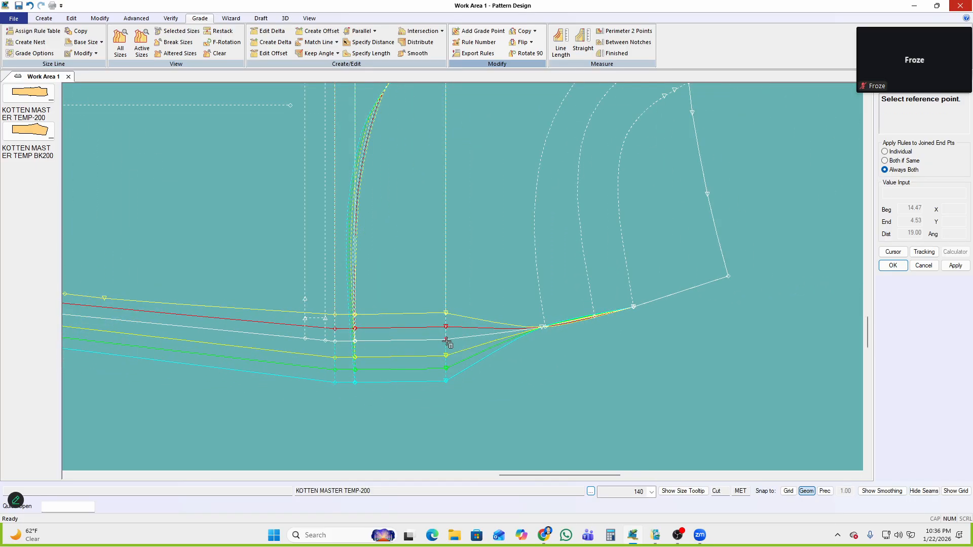
click(446, 341)
scroll(533, 345, up, 2)
drag(538, 378, 551, 310)
right_click(657, 253)
click(708, 263)
scroll(558, 325, down, 2)
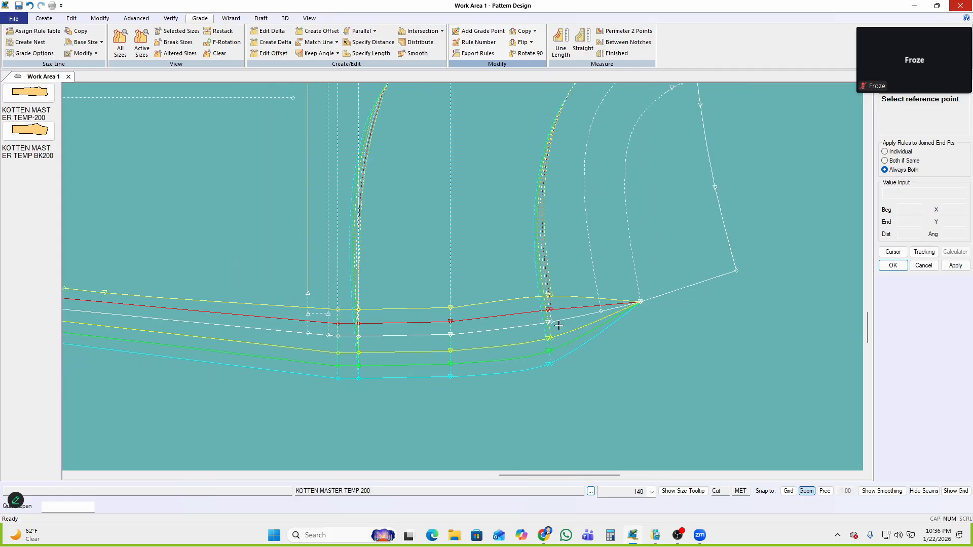
Copy the nest rule from the last curved line's lower-edge end to the waist corner
click(642, 302)
drag(718, 325, 778, 261)
right_click(770, 204)
click(793, 210)
scroll(743, 269, down, 5)
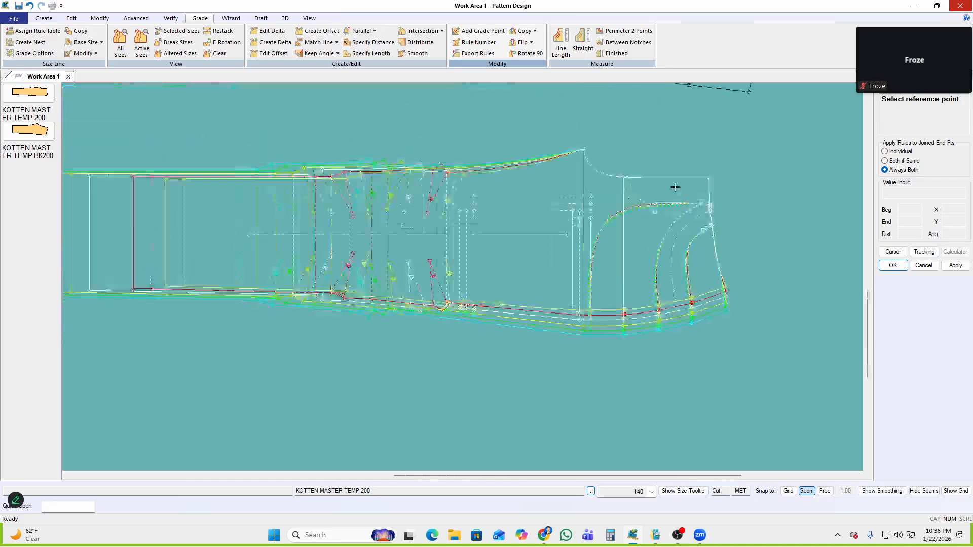
scroll(526, 278, up, 5)
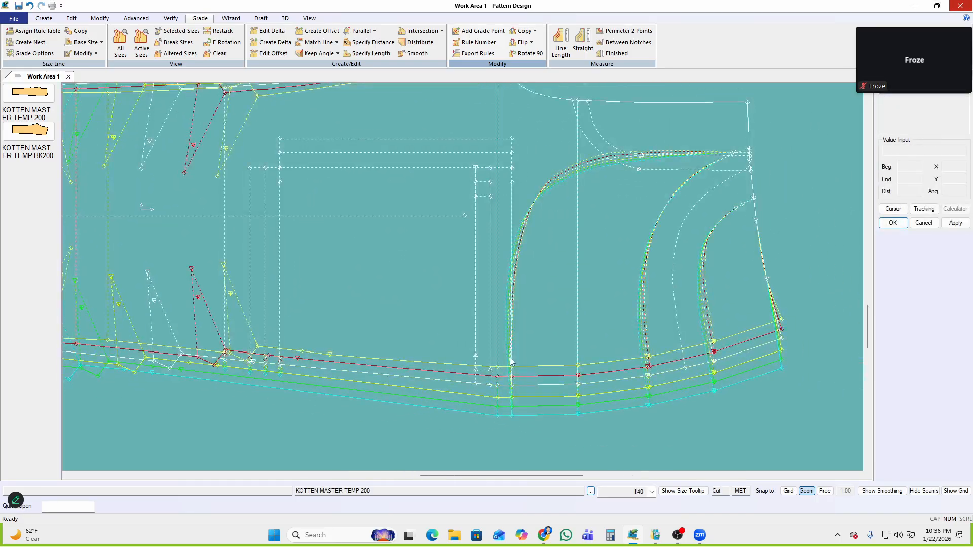
Restack the nest on the crotch line's lower-edge end
key(r)
click(500, 388)
right_click(547, 175)
click(599, 183)
scroll(527, 221, down, 1)
middle_drag(527, 221, 472, 280)
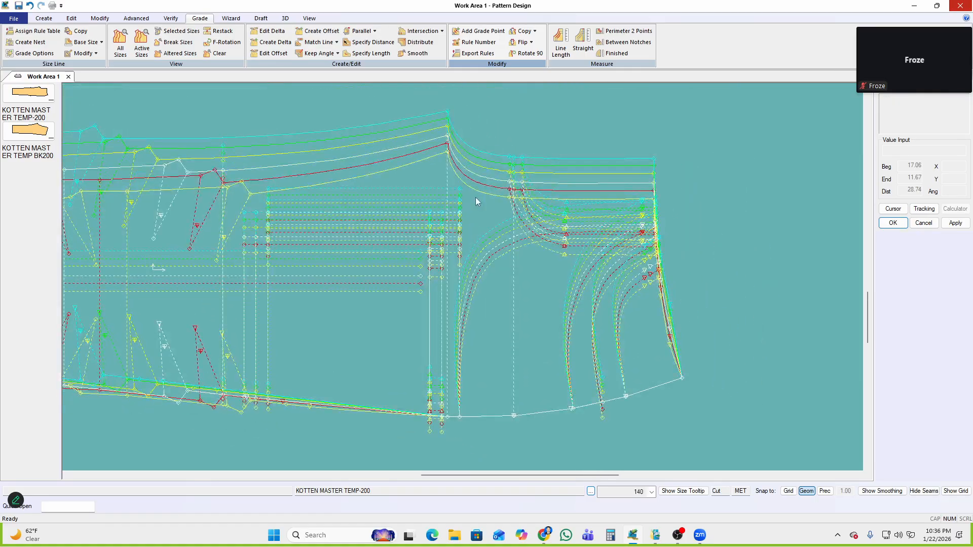
Clear the crotch point's Delta Y values and set them to 1.75, 1.50, 1.75, 1.50 and 1.75 for the breaks from 120 to 170
key(e)
click(424, 134)
right_click(586, 128)
click(628, 137)
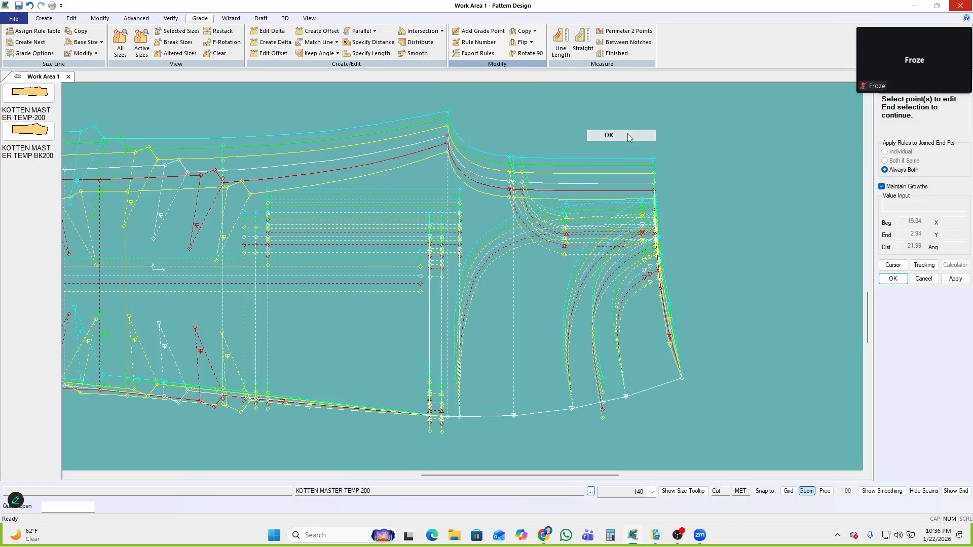
click(745, 228)
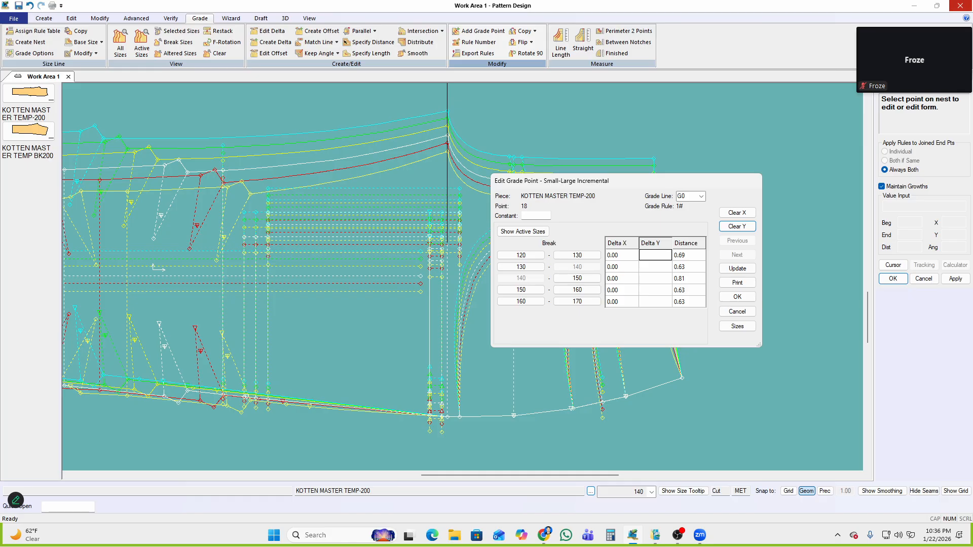
text(1.75)
click(659, 267)
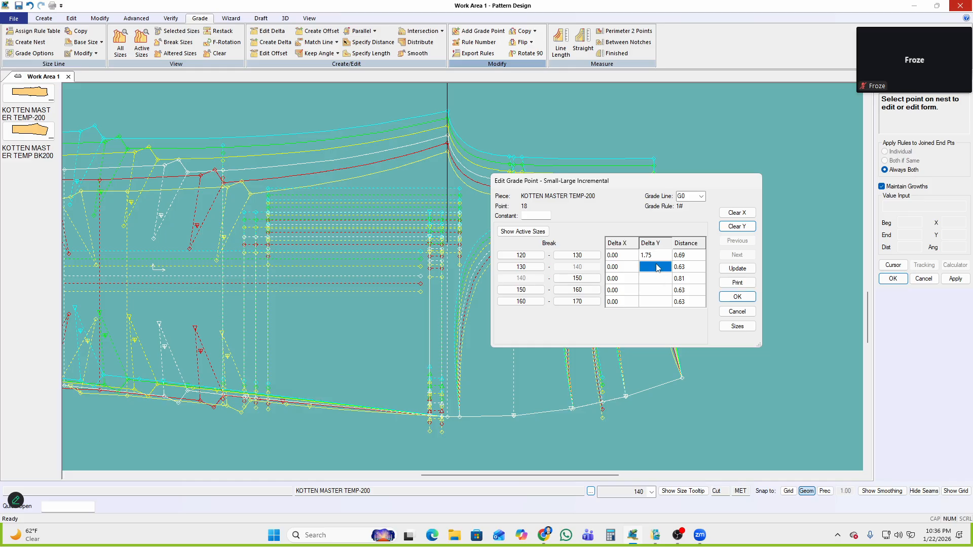
text(1.75)
click(657, 279)
text(1.75)
click(659, 292)
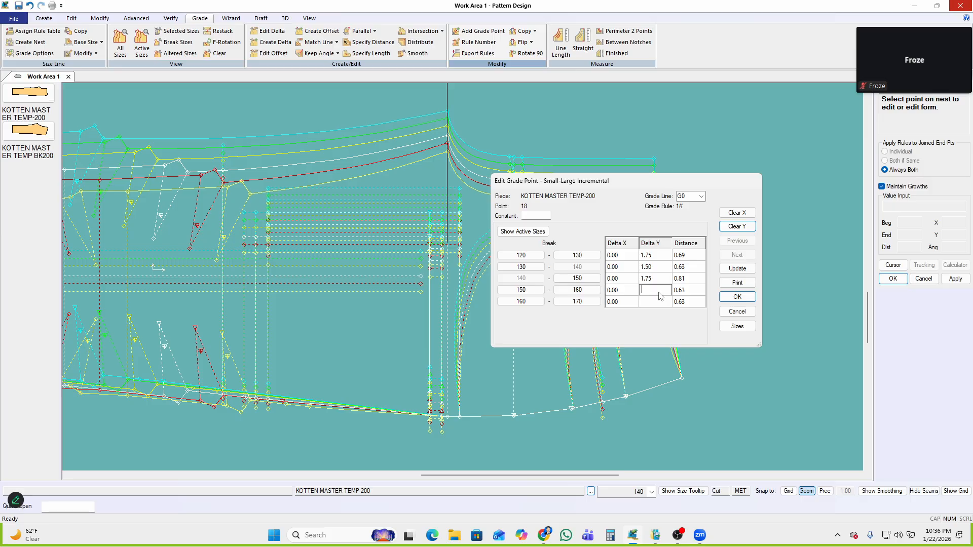
text(1.5)
click(659, 302)
text(1.75)
click(737, 269)
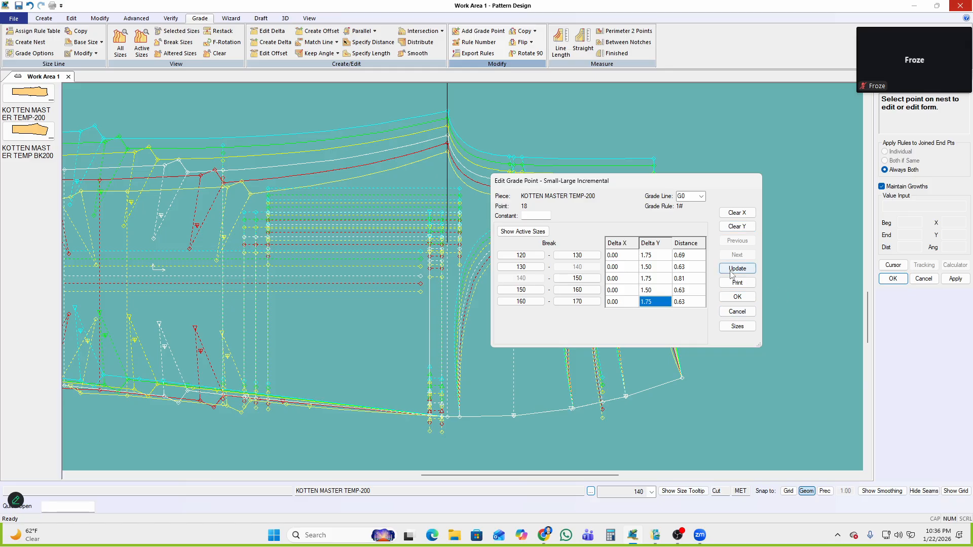
click(737, 297)
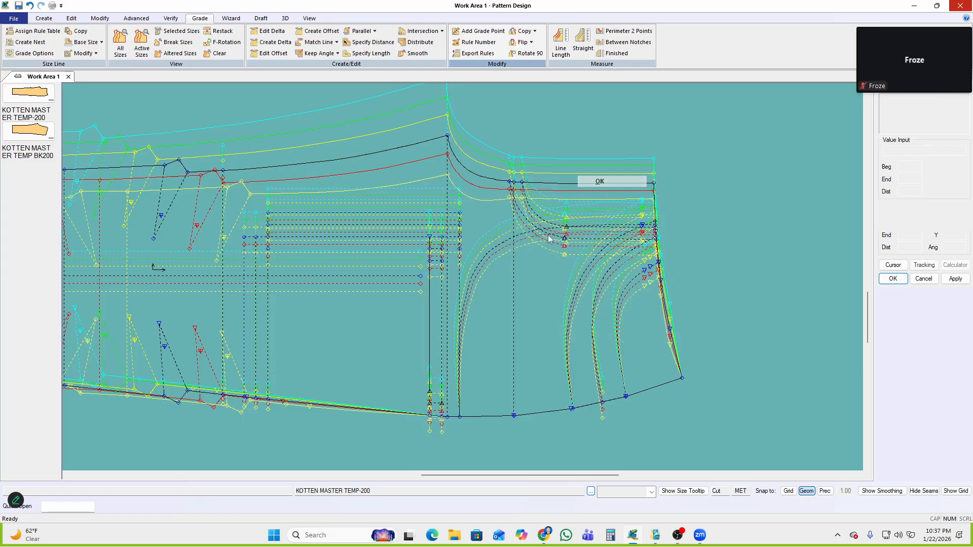
Restack the nest on its original stack point
key(r)
click(477, 295)
right_click(642, 196)
click(643, 197)
scroll(657, 249, down, 2)
scroll(657, 248, up, 3)
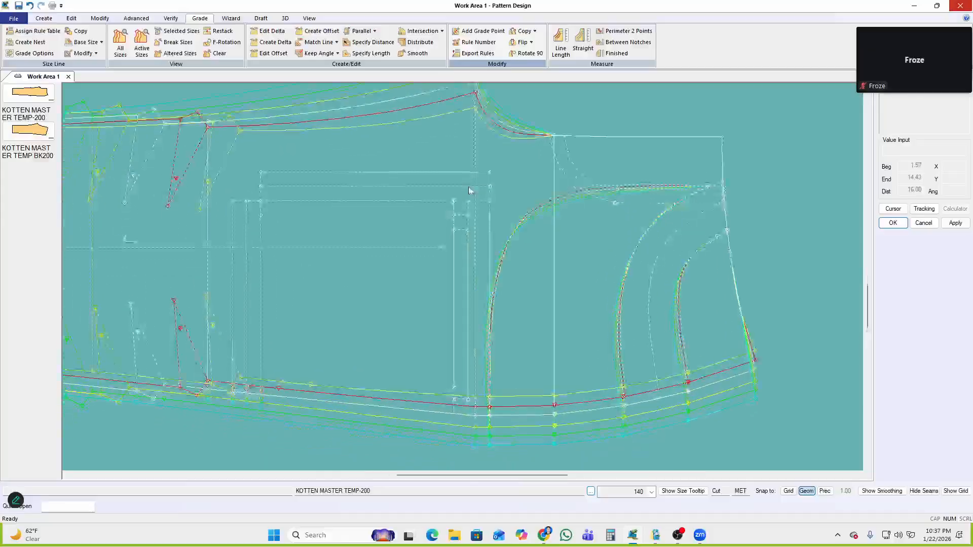
scroll(556, 282, down, 2)
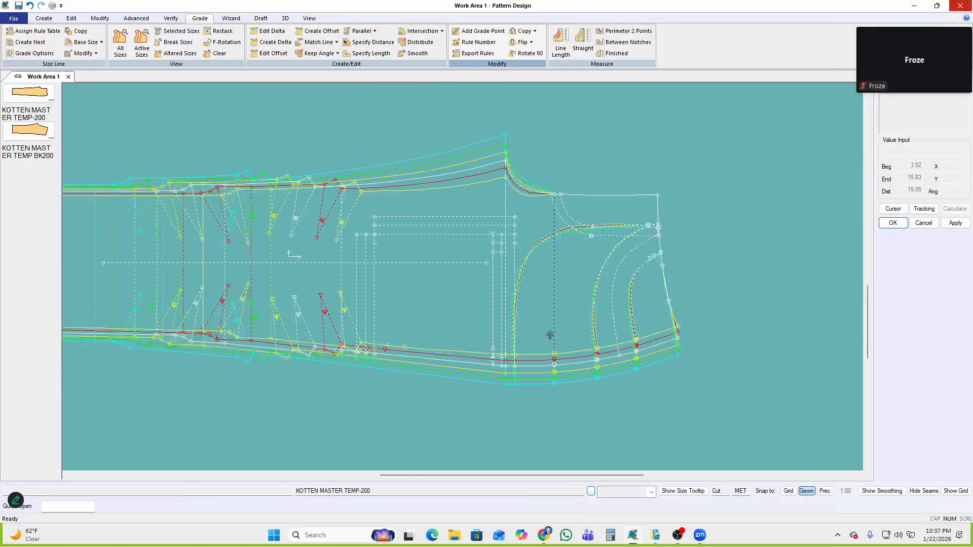
key(r)
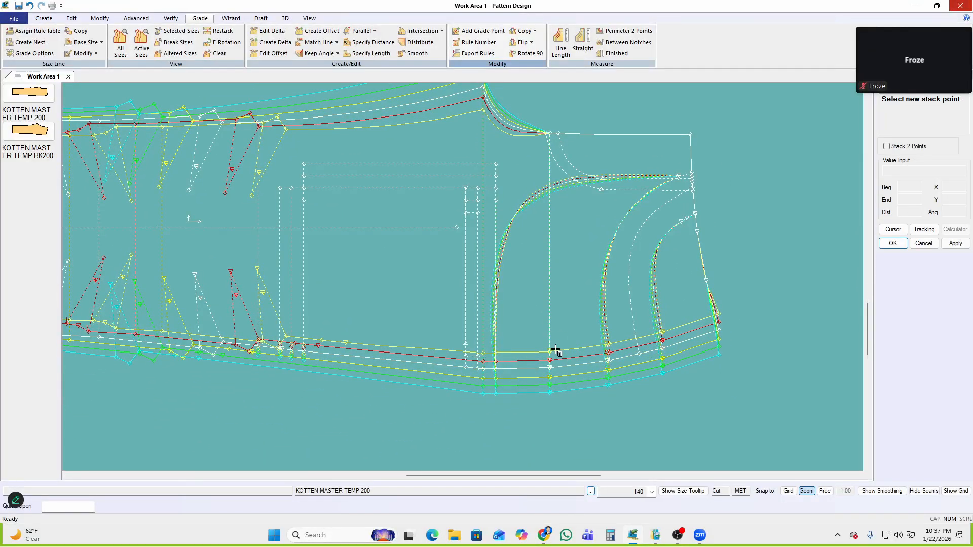
right_click(583, 258)
click(584, 259)
scroll(524, 348, up, 4)
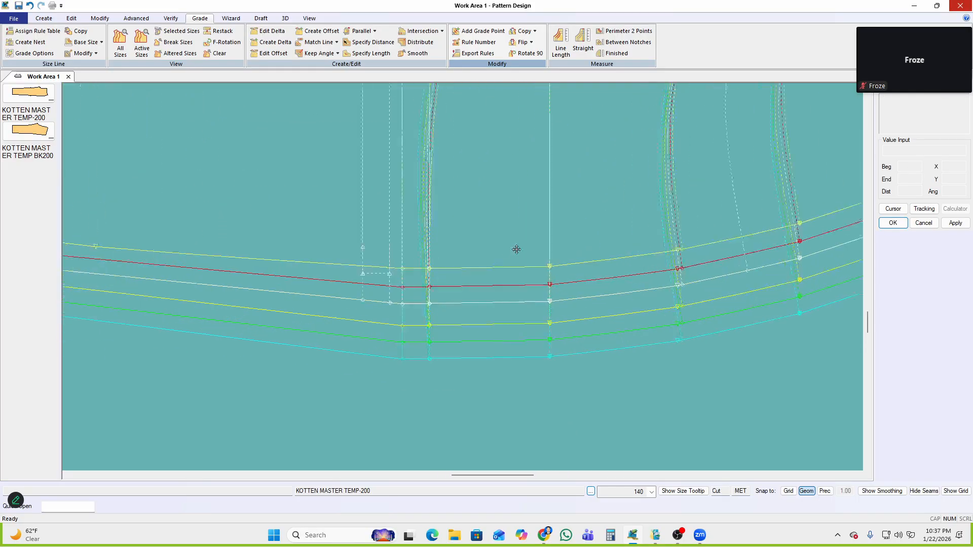
scroll(516, 261, down, 1)
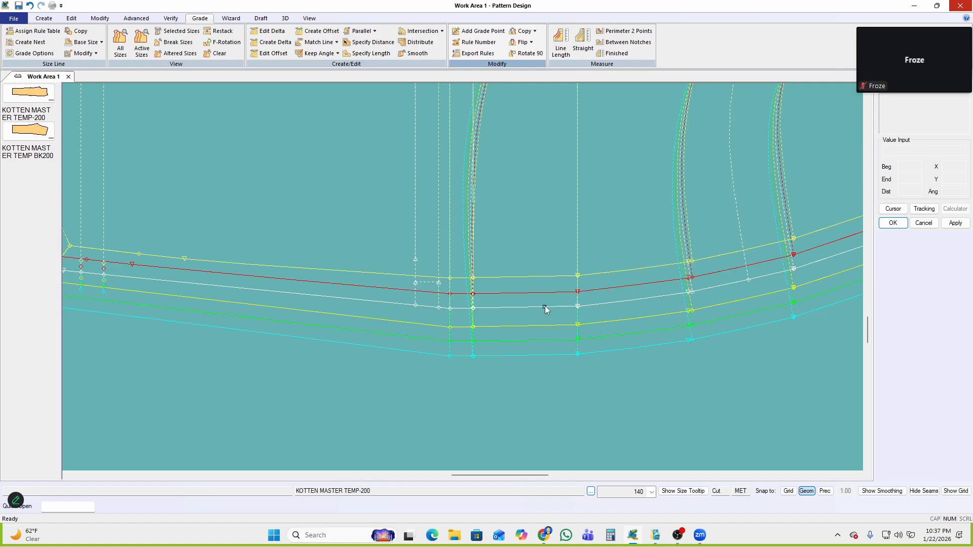
Try to flip the Y rule of the hip line's lower-edge point, and undo the flip
click(525, 42)
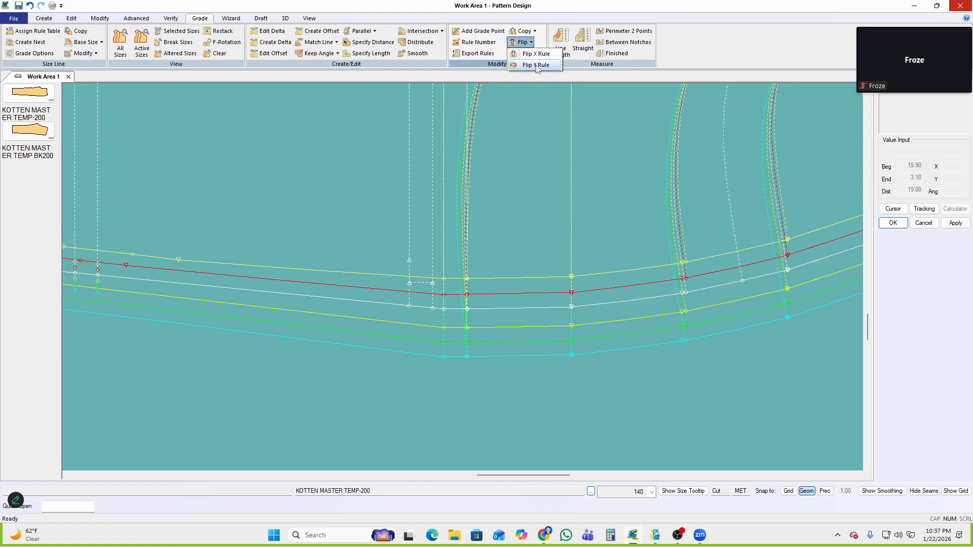
click(536, 65)
click(571, 307)
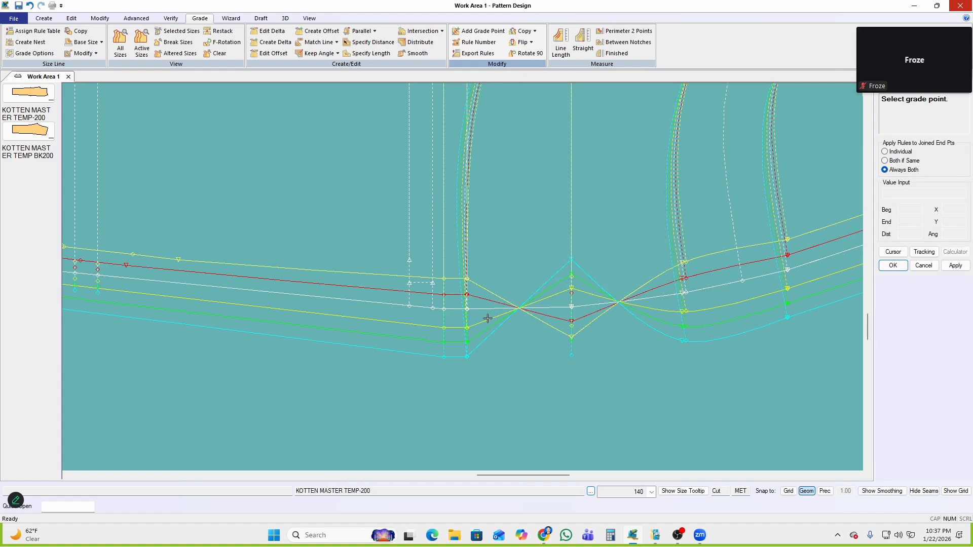
right_click(558, 227)
key(ctrl+z)
middle_drag(549, 251, 540, 265)
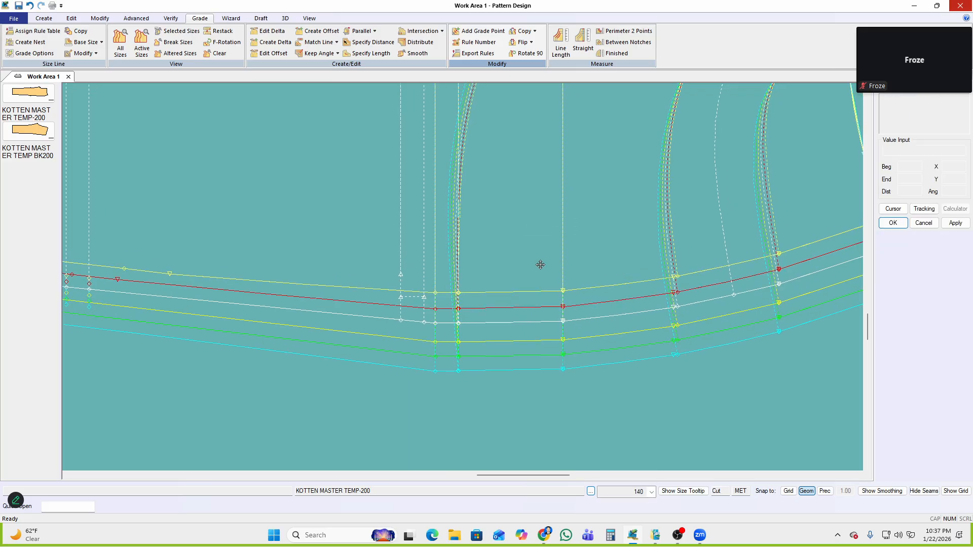
scroll(541, 264, down, 2)
middle_drag(470, 185, 486, 205)
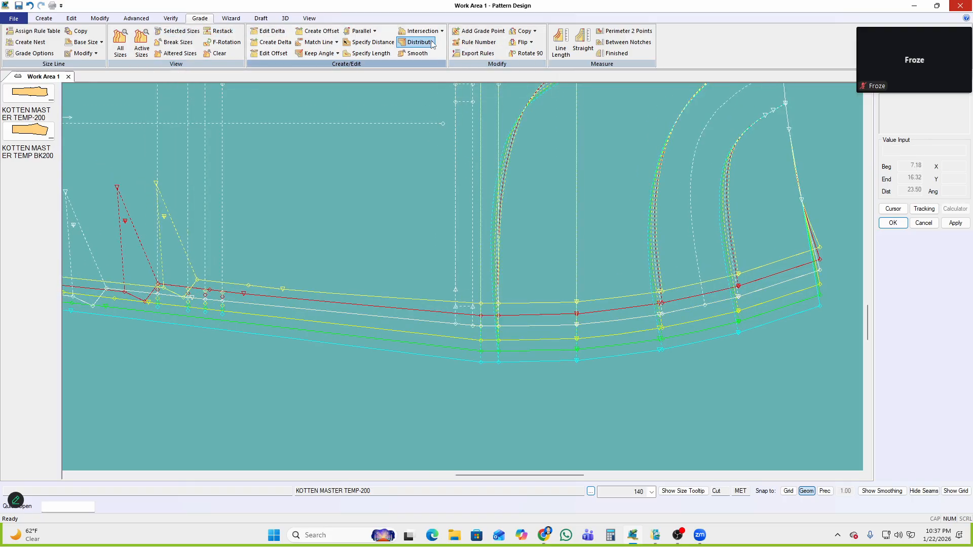
Apply Parallel Extension to the hip line's lower-edge point, using the adjacent curved line's lower-edge end as reference
click(364, 30)
click(357, 61)
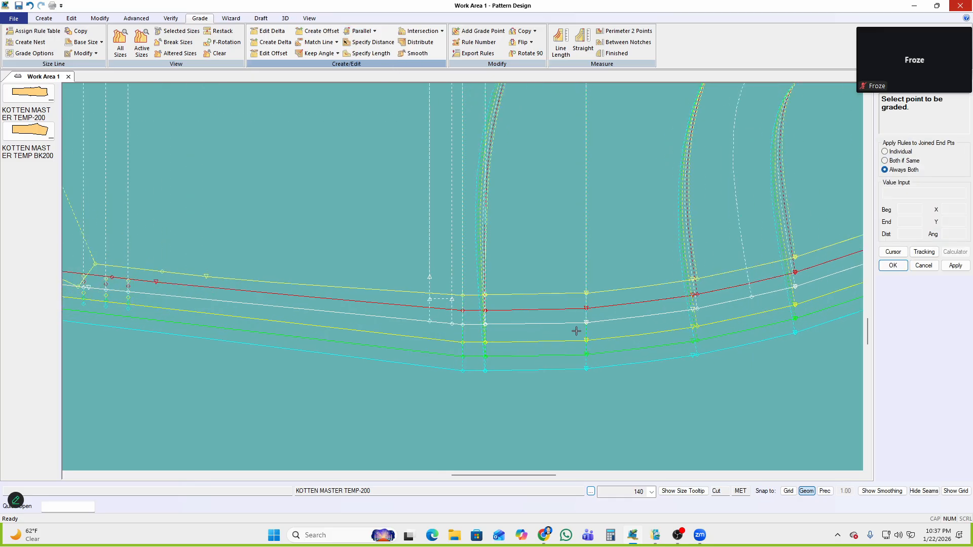
click(586, 323)
click(484, 325)
right_click(577, 228)
click(612, 237)
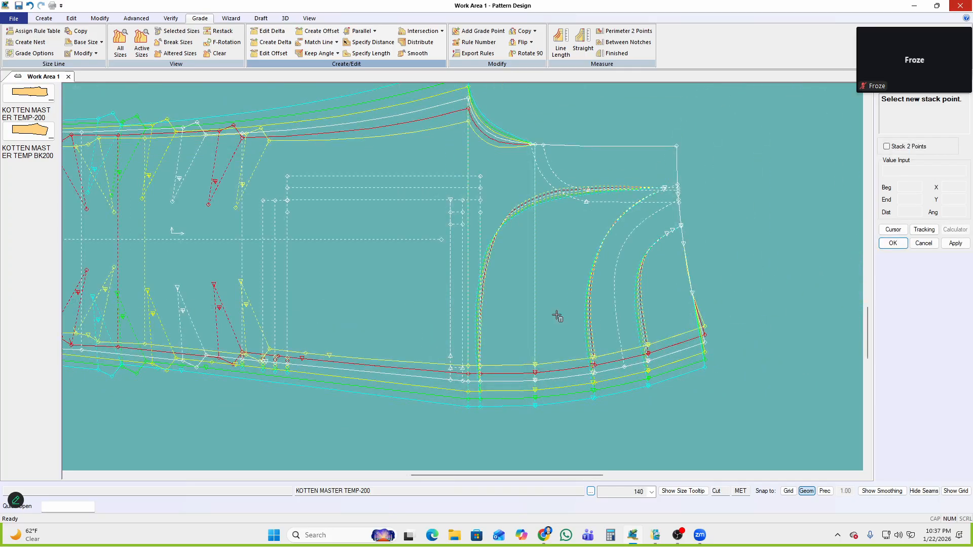
Copy the nest rule from the hip line's lower-edge end to its crotch-side end and flip the Y rule there
click(534, 31)
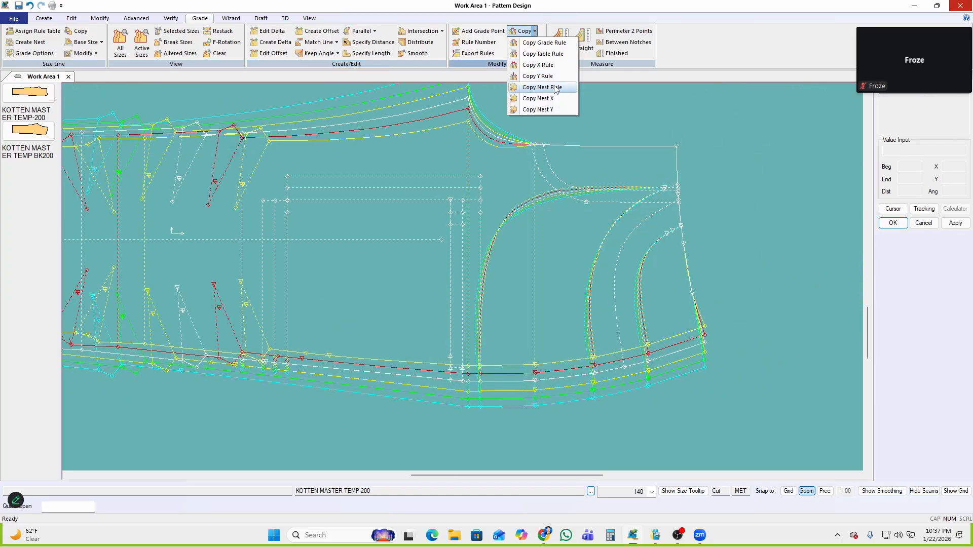
click(555, 87)
click(536, 372)
scroll(522, 185, up, 1)
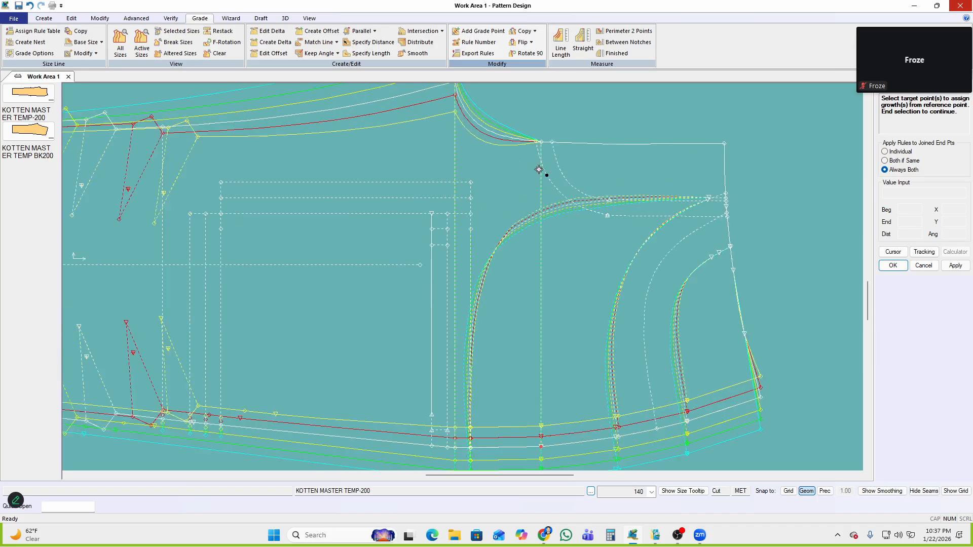
click(540, 138)
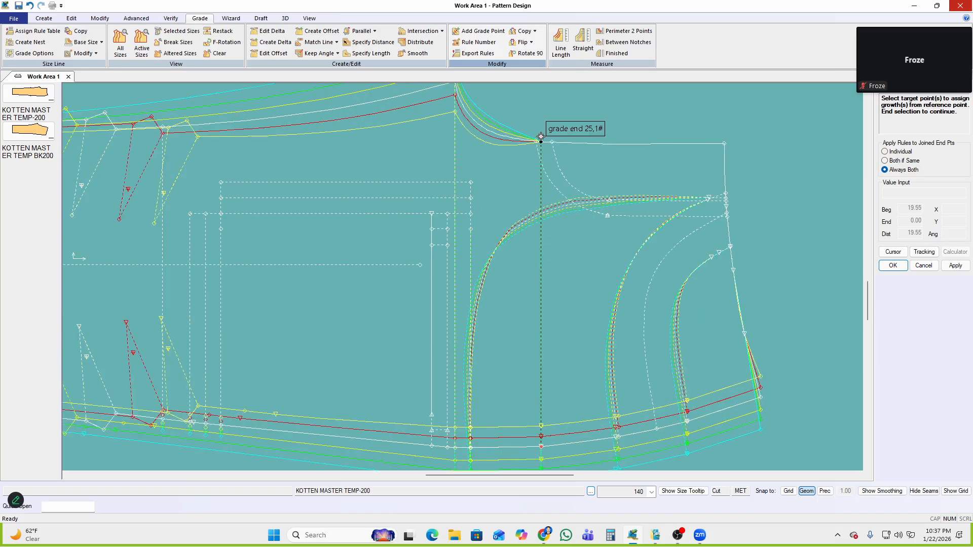
right_click(645, 113)
click(645, 113)
right_click(647, 113)
click(647, 125)
middle_drag(629, 134, 593, 152)
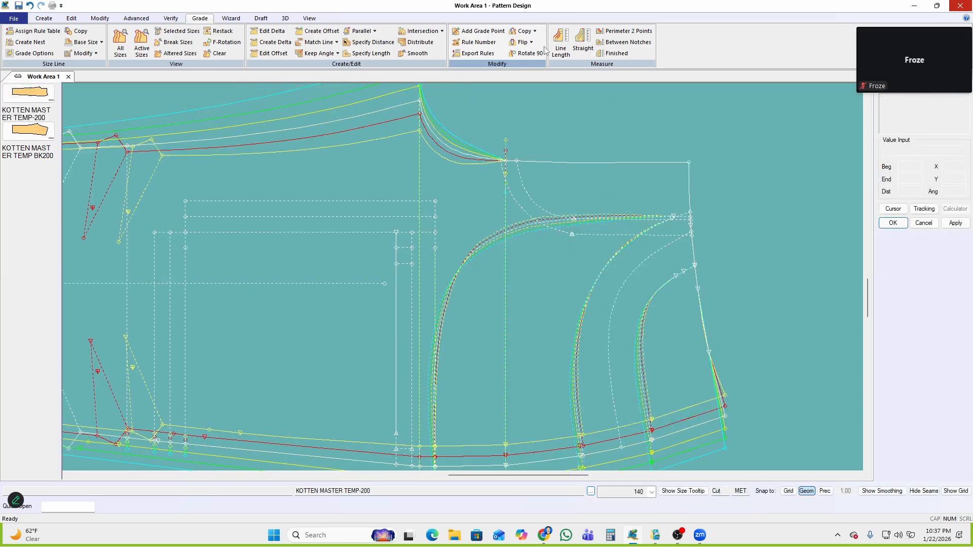
click(527, 42)
click(538, 68)
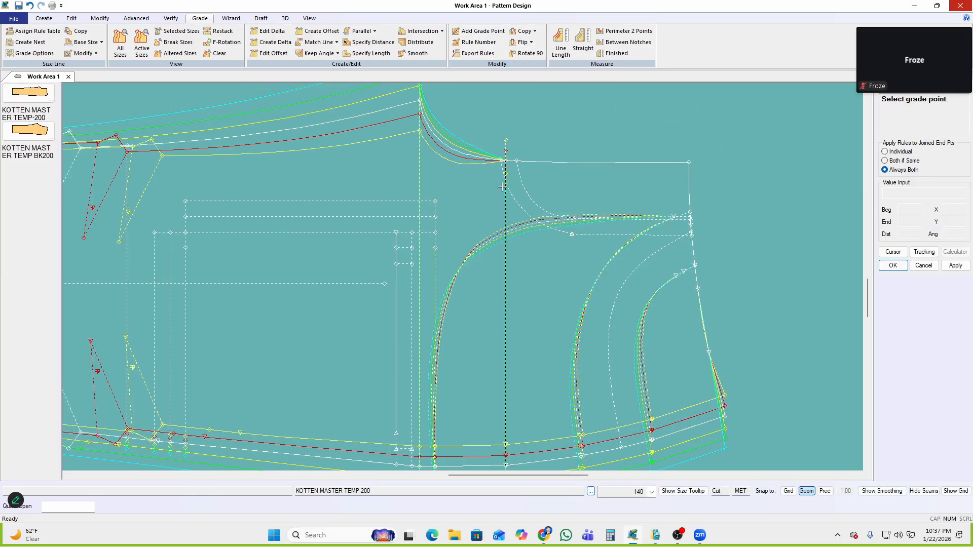
Copy the nest growth from the hip line's crotch-side end to the coinciding point on the piece outline
click(535, 30)
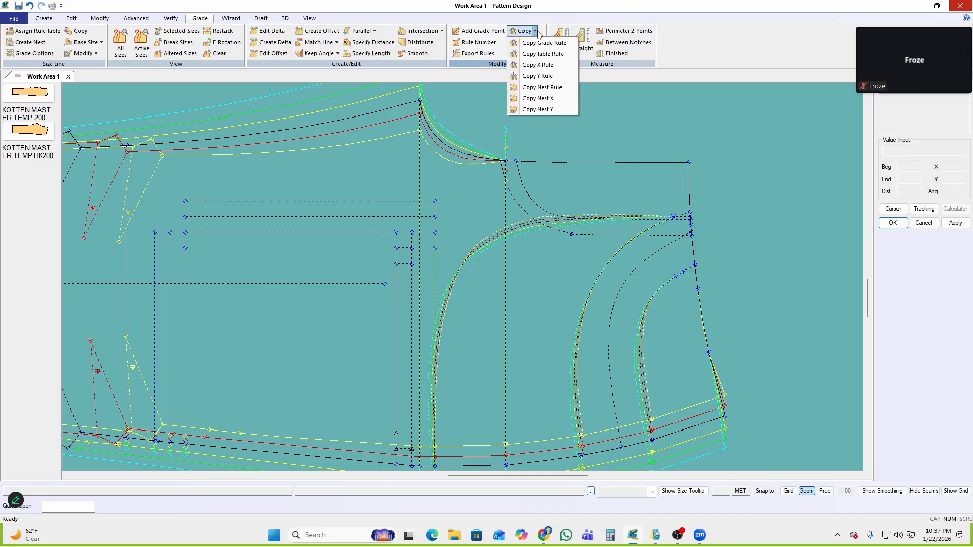
click(545, 98)
scroll(496, 205, up, 3)
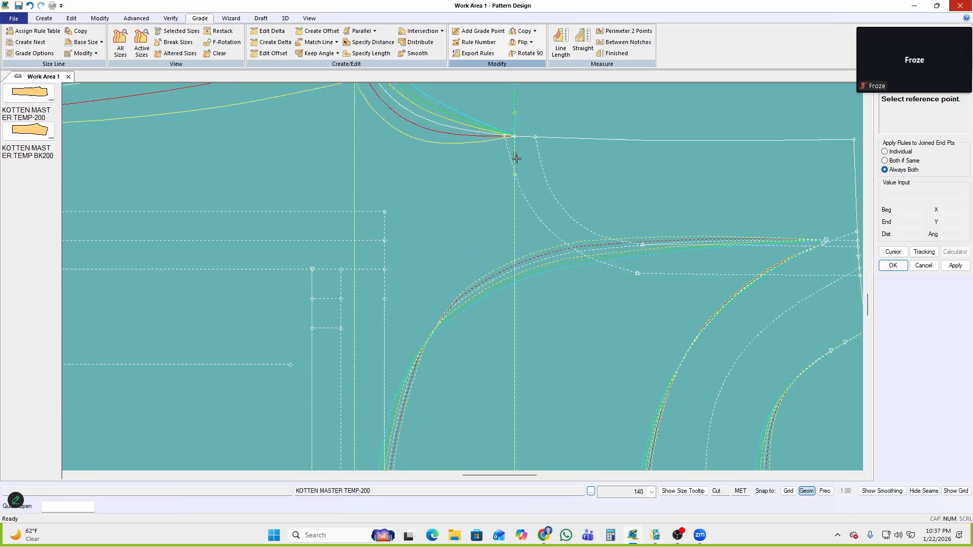
click(515, 136)
right_click(630, 105)
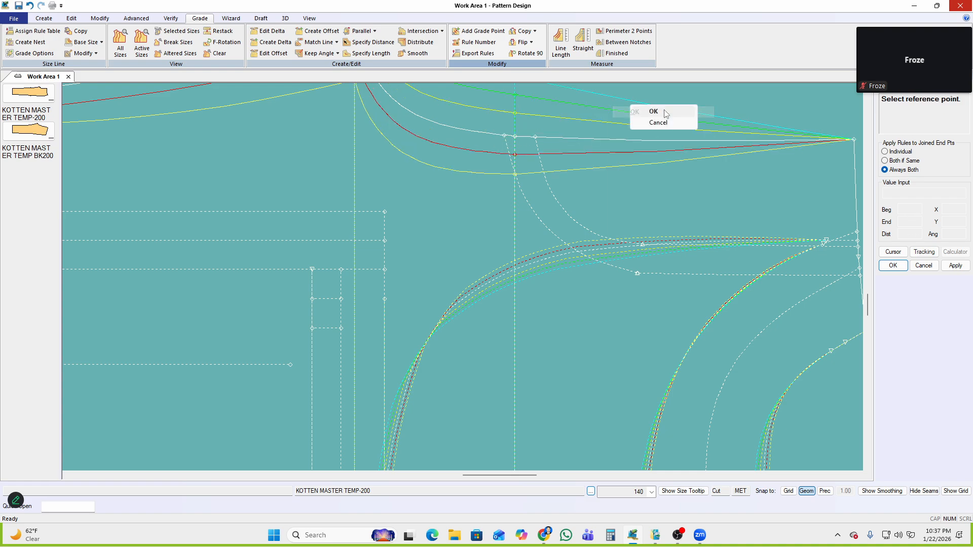
click(666, 112)
Measure the hip line's length across all sizes and close the measurement chart
scroll(524, 291, down, 4)
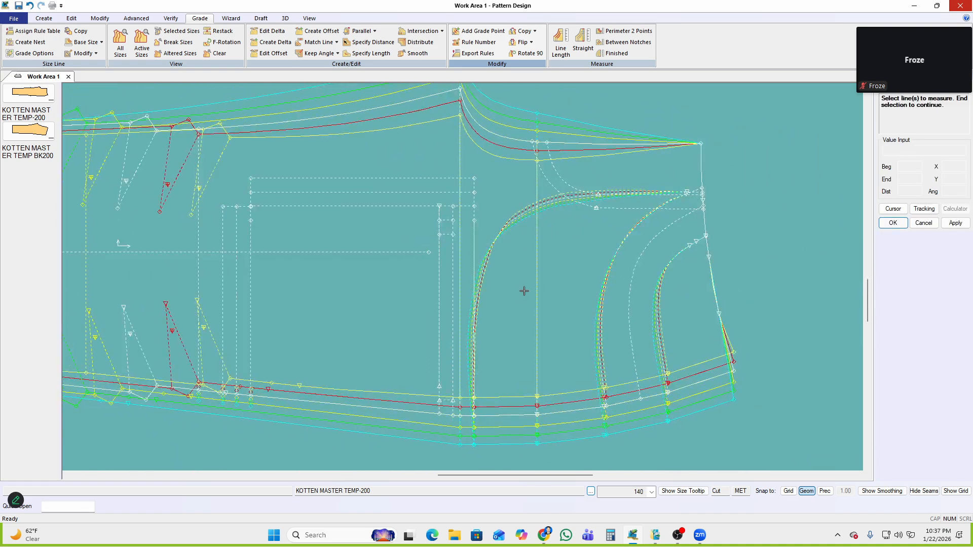
click(668, 185)
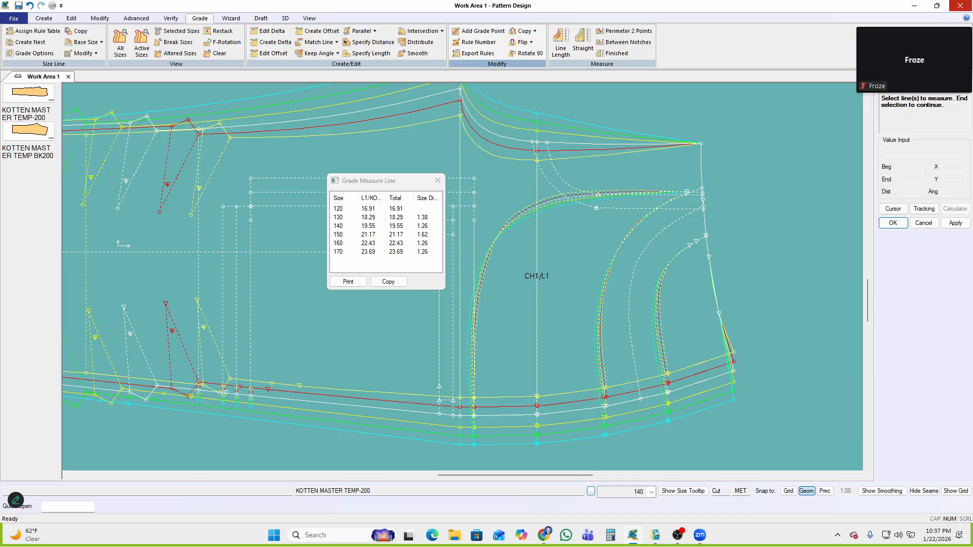
right_click(679, 203)
click(680, 204)
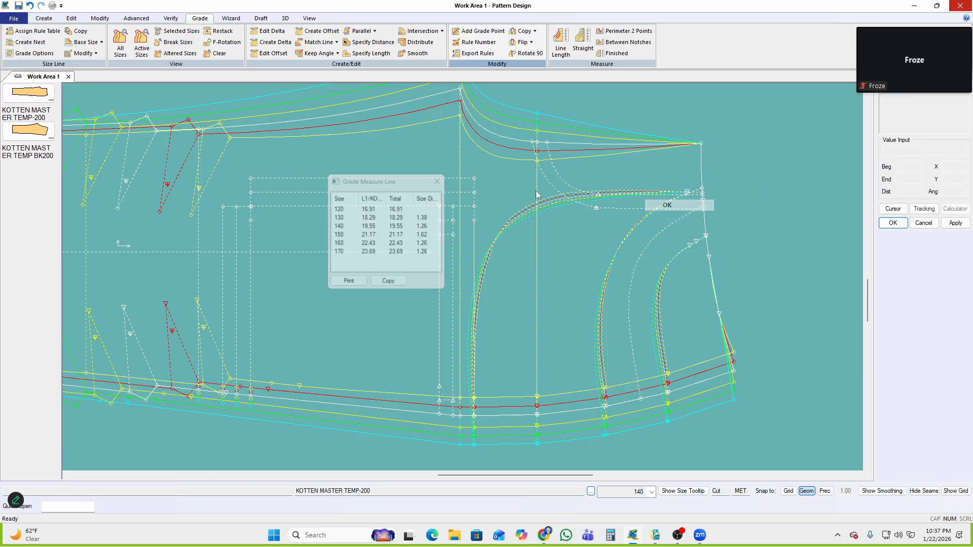
Grade the centre-front waist corner with Parallel X so the front edge runs parallel in all sizes
scroll(539, 196, up, 3)
middle_drag(512, 187, 471, 245)
middle_drag(579, 252, 563, 254)
click(361, 31)
click(370, 42)
click(676, 211)
right_click(665, 159)
click(666, 158)
middle_drag(469, 188, 526, 194)
scroll(435, 191, up, 2)
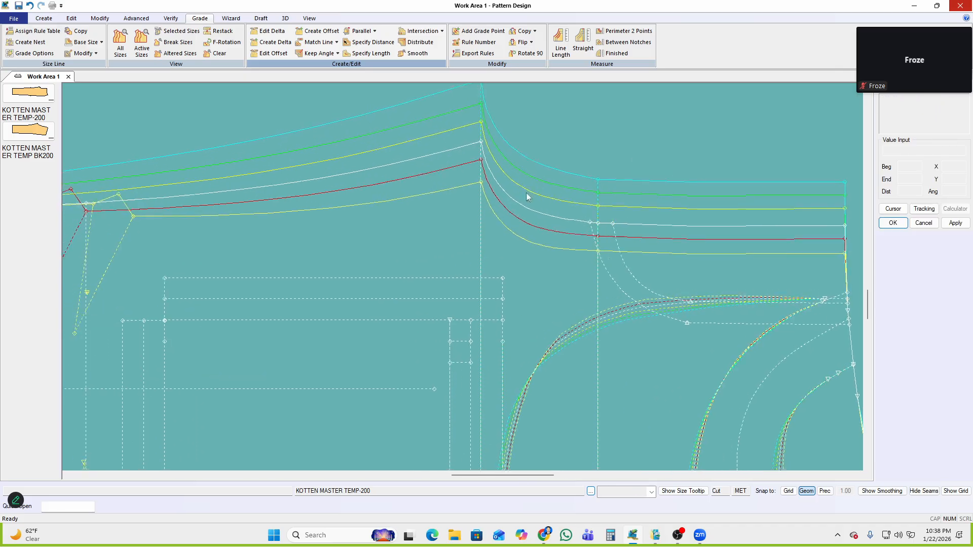
Add a grade point on the crotch curve between the crotch point and the hip line
right_click(623, 183)
click(622, 217)
click(546, 222)
right_click(548, 219)
click(548, 220)
scroll(552, 163, up, 1)
middle_drag(552, 163, 515, 193)
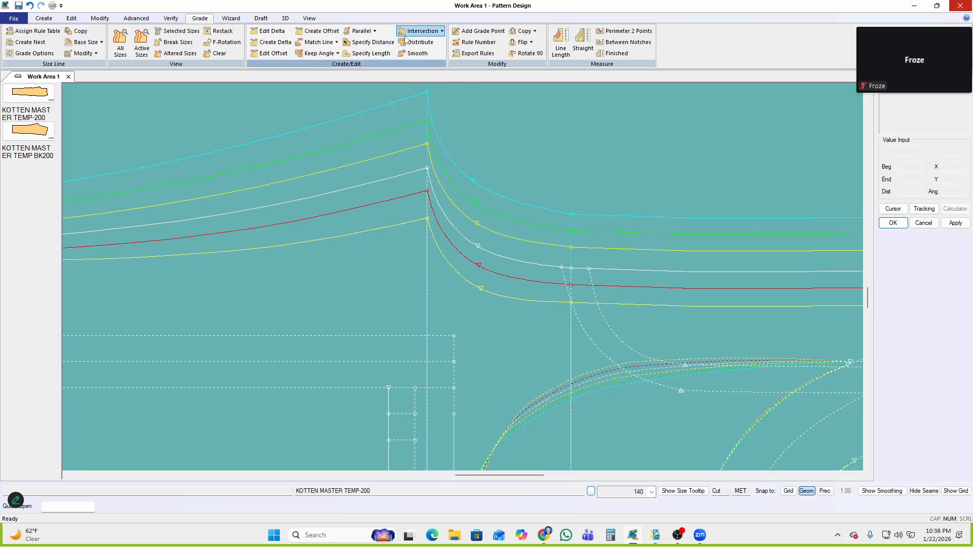
Grade the added crotch-curve point with Parallel X
click(361, 31)
click(362, 41)
click(478, 247)
click(374, 31)
click(379, 42)
click(474, 246)
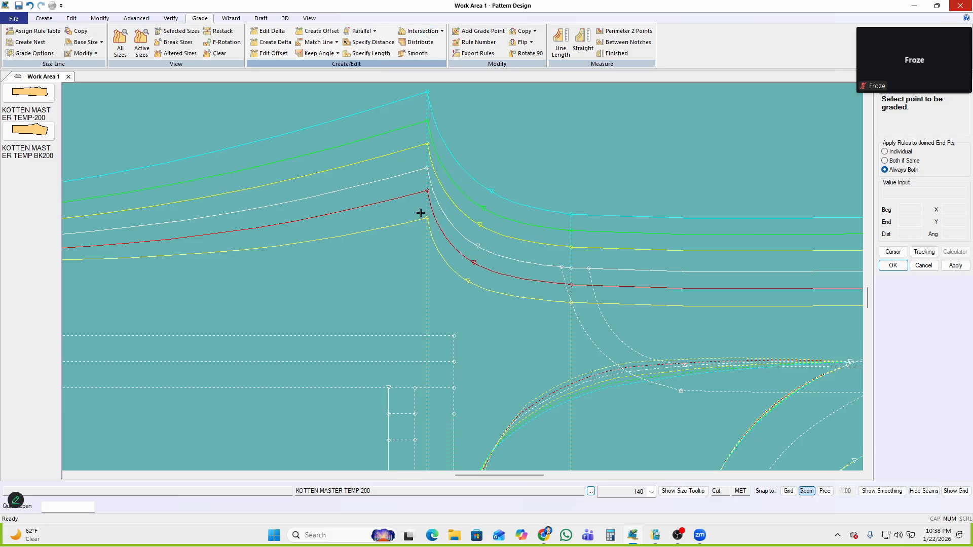
Apply Parallel Extension to the crotch-curve point, using the hip line's crotch-side end as reference
click(374, 32)
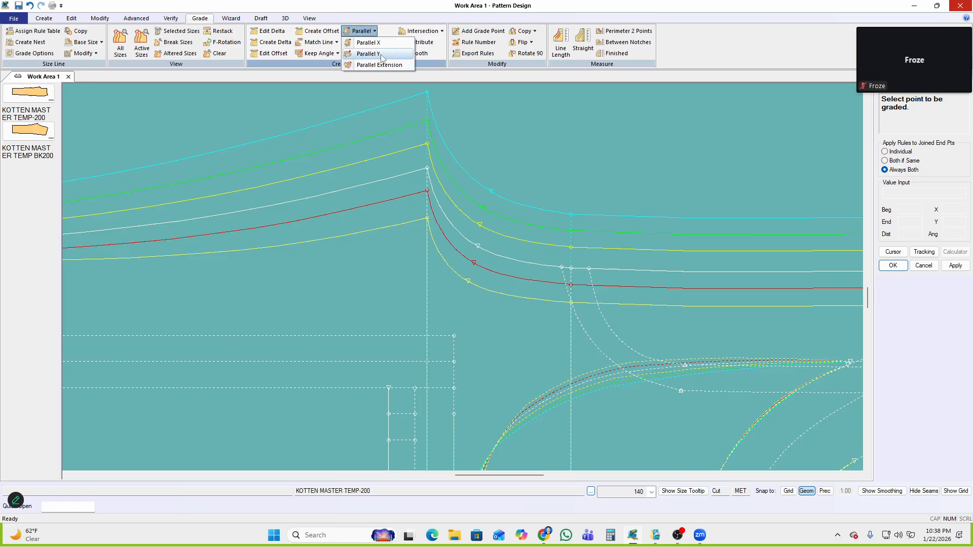
click(384, 63)
click(478, 246)
click(571, 268)
scroll(338, 154, down, 3)
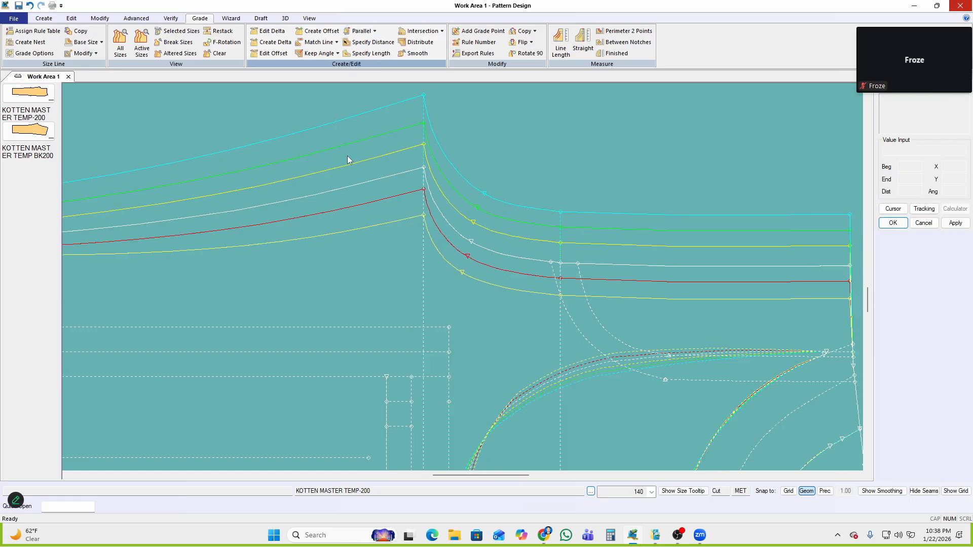
scroll(406, 193, up, 3)
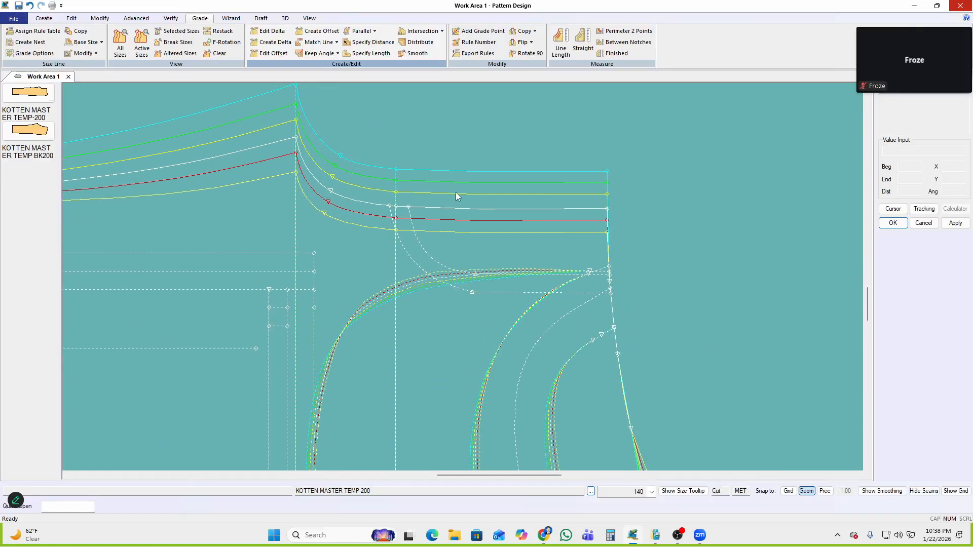
Create a graded binding strip, width 2 with no rotation, from the front rise lines between the crotch point and the centre-front waist corner
click(44, 18)
click(336, 55)
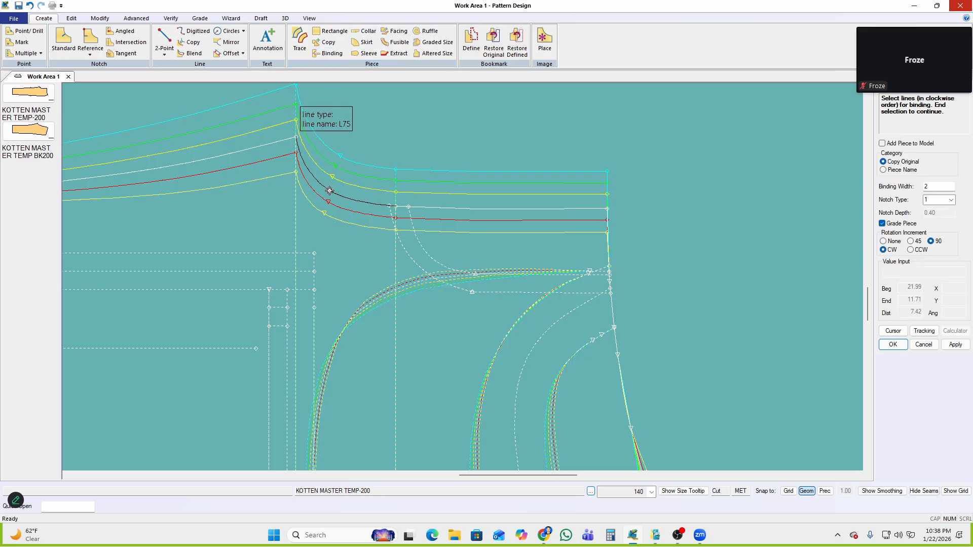
click(400, 207)
scroll(389, 209, down, 1)
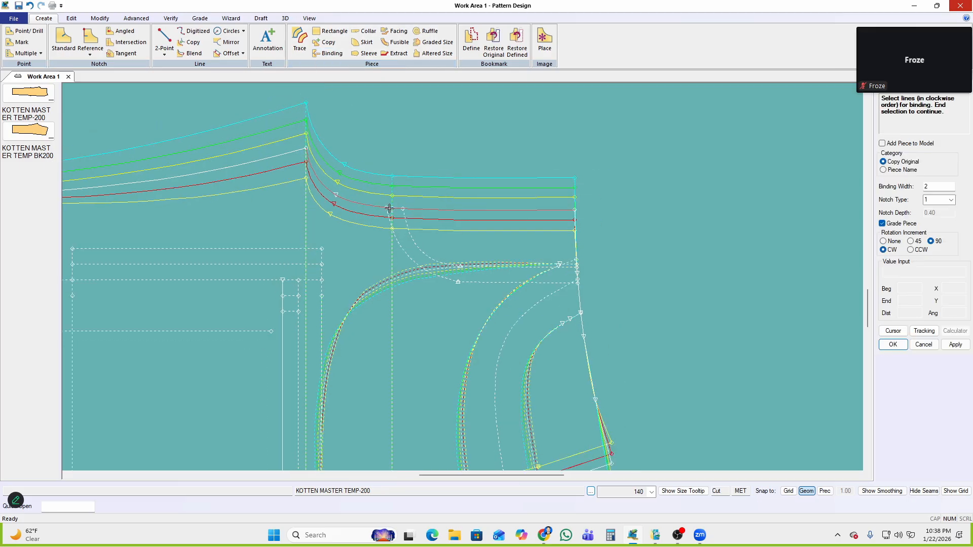
click(883, 241)
right_click(491, 164)
click(504, 171)
right_click(661, 127)
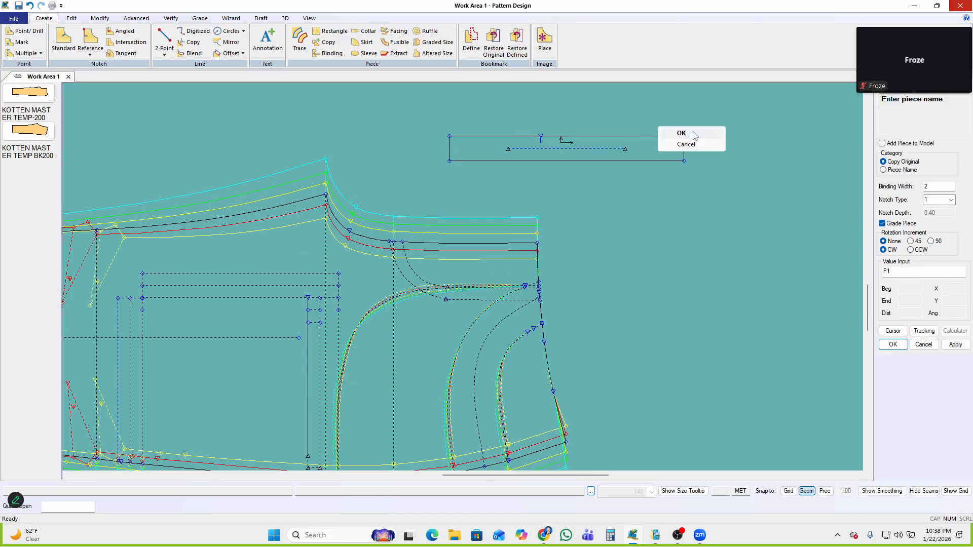
Grade the rise strip's waist-end points with Delta X values 1.20, 1.20, 1.70, 2.00 and 1.00 across sizes 120 to 170
key(ctrl+e)
scroll(694, 130, up, 1)
drag(705, 125, 672, 177)
right_click(709, 163)
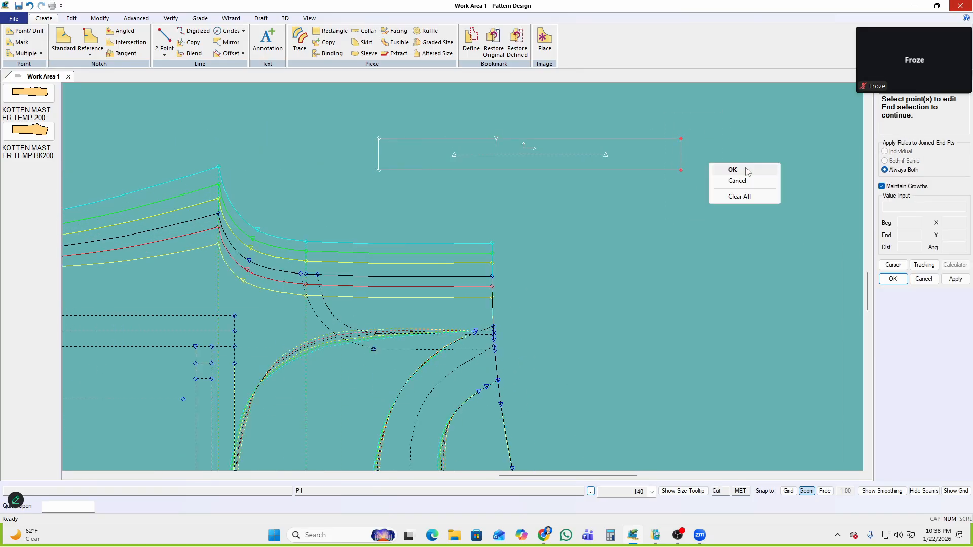
click(745, 169)
click(736, 213)
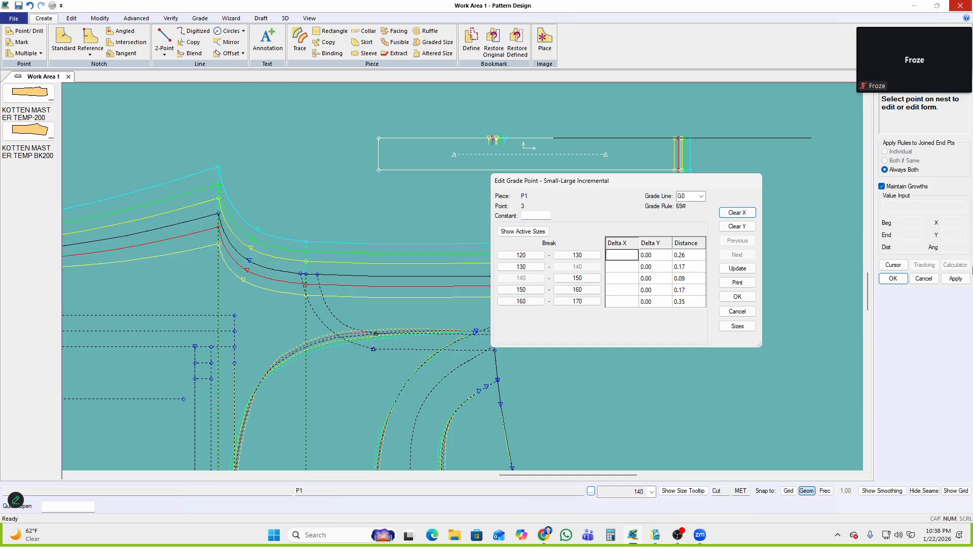
text(1.2)
click(617, 280)
click(622, 292)
click(630, 305)
click(737, 268)
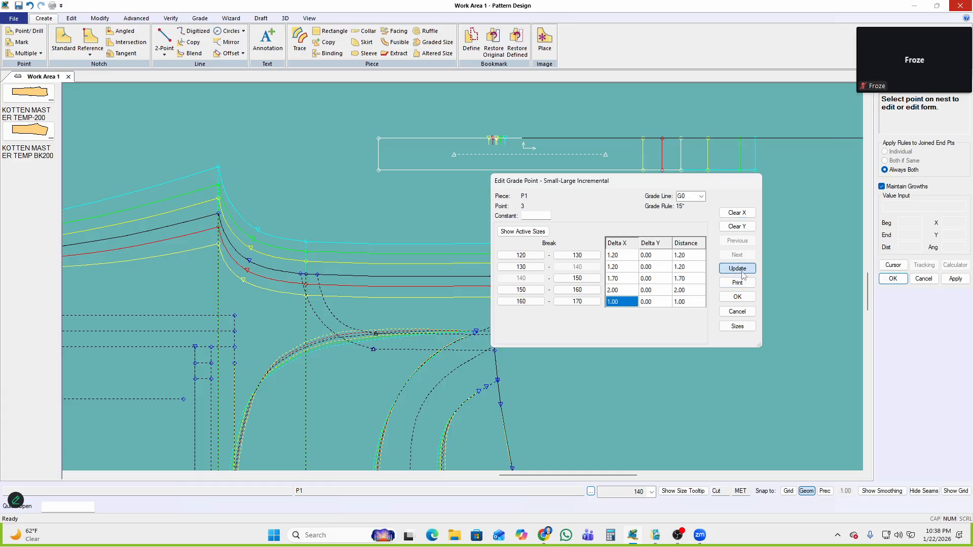
click(737, 297)
Reposition the rise strip and split its long edge at the notch
drag(560, 141, 513, 139)
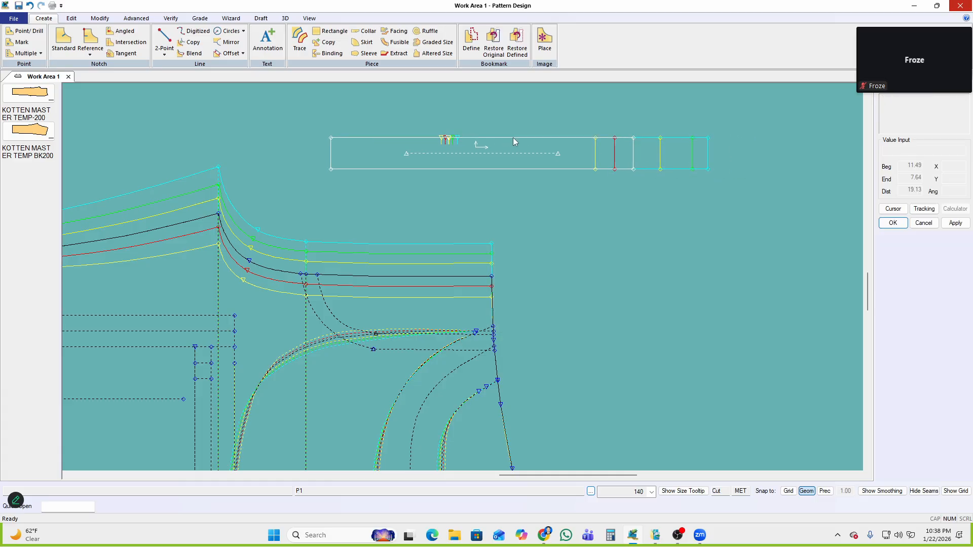
key(s)
click(448, 139)
right_click(537, 135)
click(538, 135)
drag(390, 288, 424, 285)
Grade the centre-front waist corner with Match Line, matching the upper front rise line to the corresponding segment of the rise strip
click(205, 20)
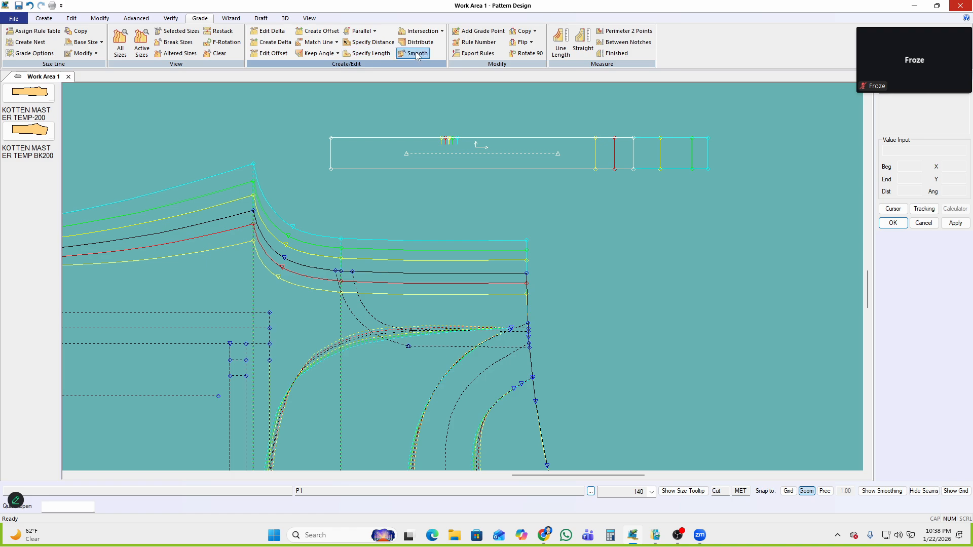
click(327, 42)
click(347, 57)
click(400, 273)
click(557, 278)
click(565, 140)
right_click(682, 117)
click(682, 119)
drag(512, 194, 300, 109)
click(380, 175)
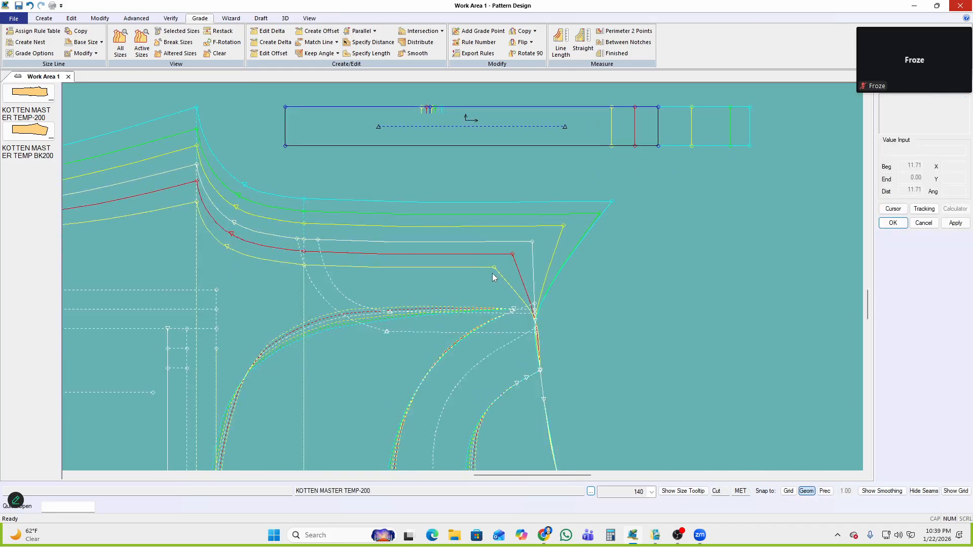
click(514, 278)
Try to grade the waistline point next to the centre-front corner with Parallel
click(363, 31)
click(387, 54)
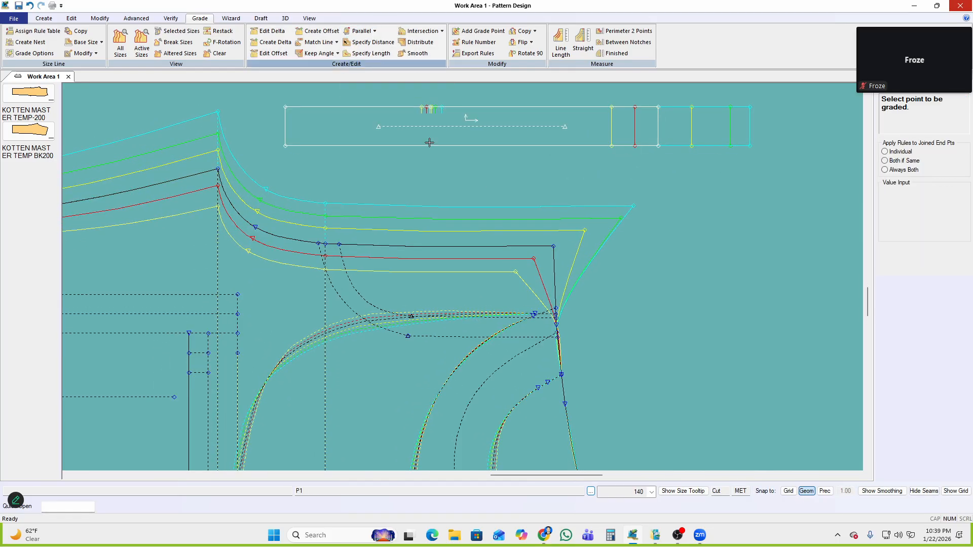
scroll(521, 292, up, 1)
click(561, 233)
right_click(515, 166)
click(522, 171)
Delete the intermediate waistline point between the centre-front corner and the end of the dashed curve nearest the waist
scroll(501, 167, down, 1)
scroll(505, 175, down, 2)
scroll(511, 265, up, 1)
scroll(547, 248, up, 2)
key(Delete)
click(552, 213)
right_click(619, 227)
scroll(555, 279, up, 2)
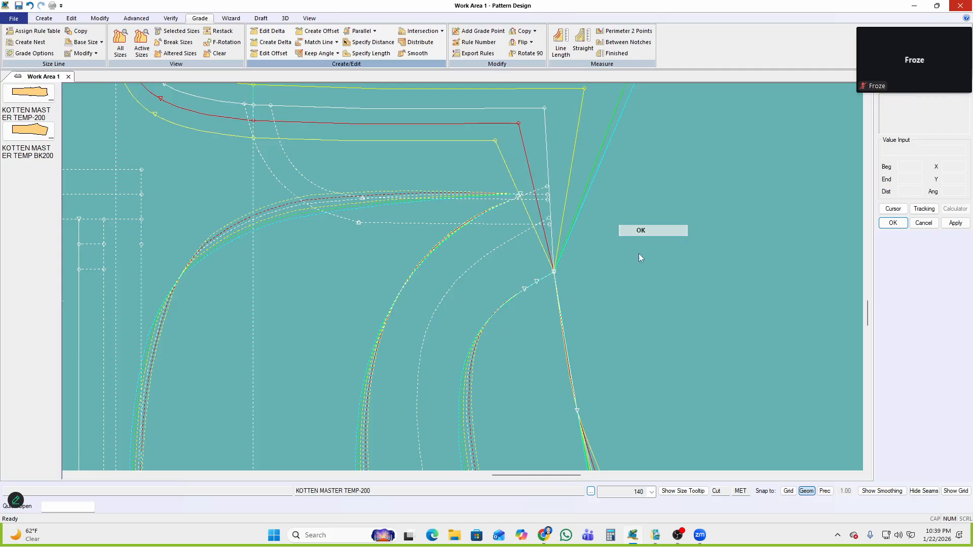
Split the waistline where the nearest dashed curve meets it, and delete the two intermediate points at that curve's end
key(s)
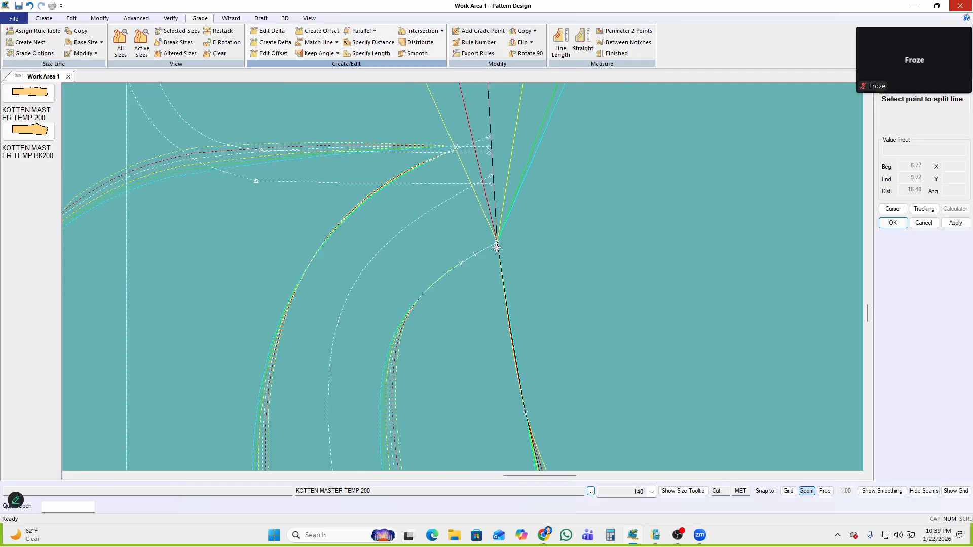
click(497, 247)
right_click(571, 201)
click(583, 206)
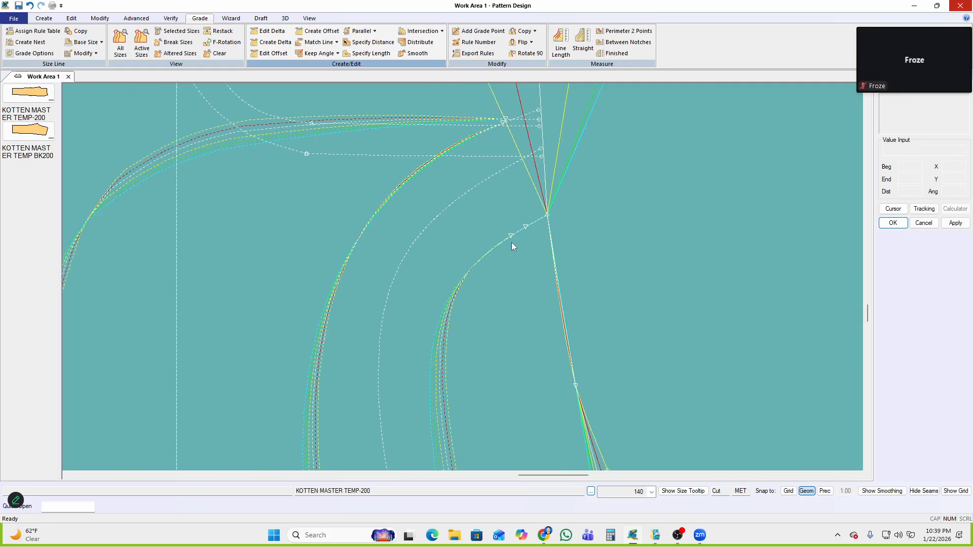
key(Delete)
right_click(602, 195)
click(640, 199)
scroll(521, 272, down, 2)
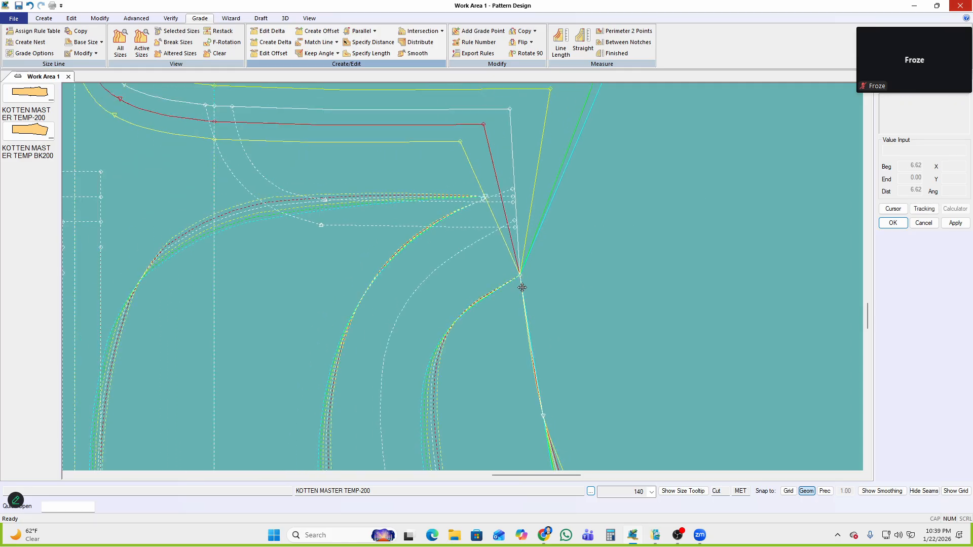
Grade the waistline split point with Parallel so the centre-front part of the waistline runs parallel in all sizes
click(361, 31)
click(537, 317)
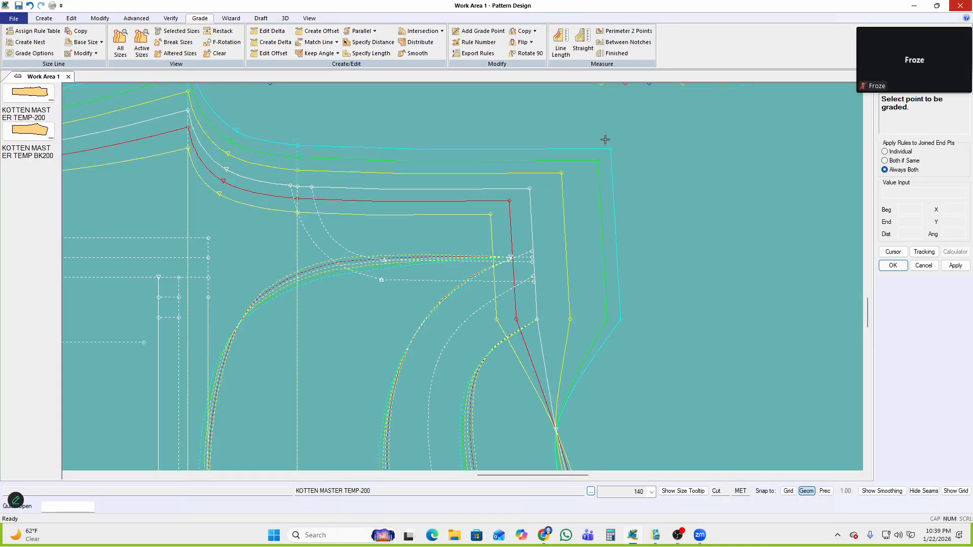
right_click(577, 139)
click(603, 144)
scroll(478, 169, down, 3)
scroll(507, 307, up, 3)
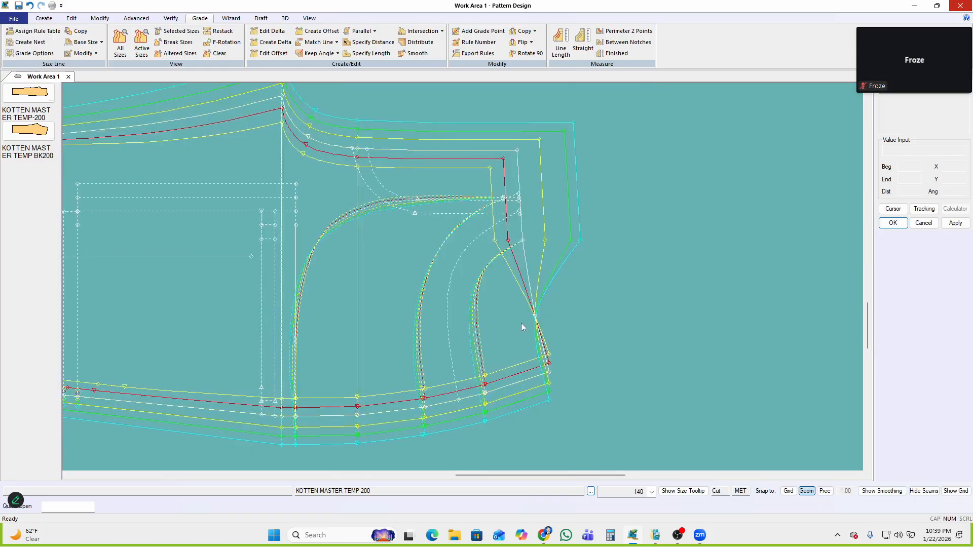
Delete the intermediate waistline point between the split point and the side-seam waist corner
key(Delete)
click(536, 317)
right_click(657, 246)
click(656, 245)
Grade the side-seam waist corner with Parallel so the remaining waistline runs parallel in all sizes
click(361, 31)
click(359, 47)
click(549, 370)
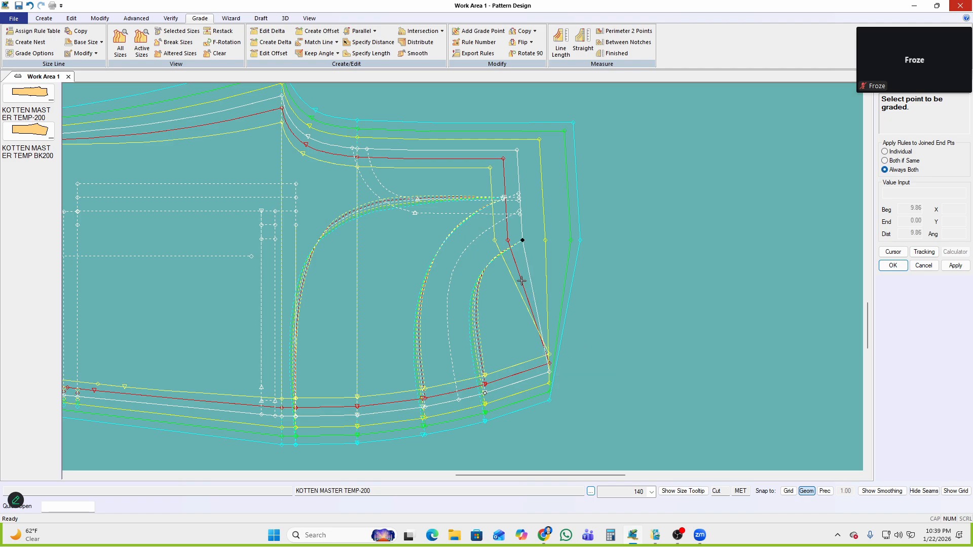
right_click(603, 250)
click(610, 254)
middle_drag(527, 380, 499, 378)
middle_drag(508, 316, 637, 267)
scroll(552, 305, up, 2)
scroll(552, 306, down, 5)
scroll(537, 313, up, 3)
middle_drag(537, 312, 455, 320)
key(Delete)
right_click(592, 217)
click(603, 225)
scroll(581, 231, down, 2)
middle_drag(581, 231, 491, 305)
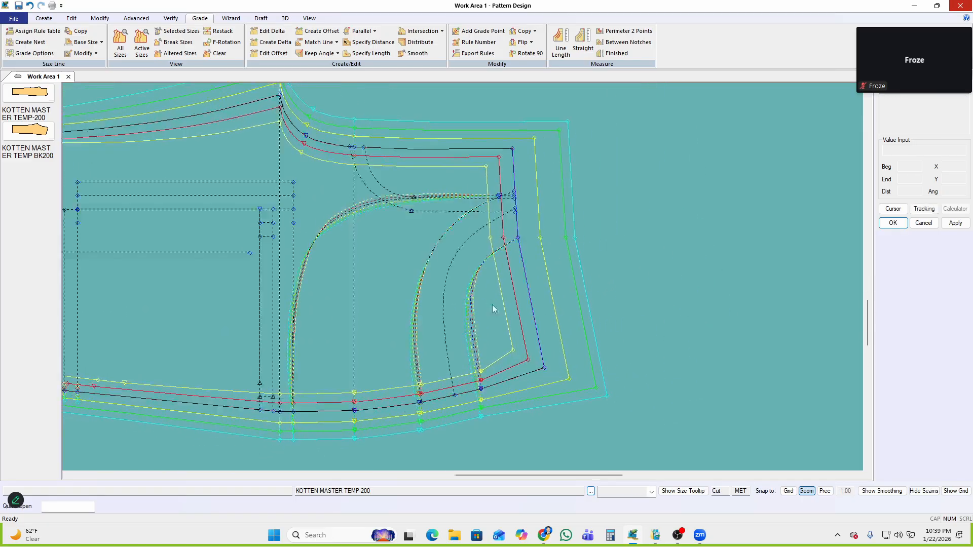
Create a graded binding strip, width 2 with 90-degree clockwise rotation, from the two front waistline segments and place it beside the front piece
click(44, 19)
click(328, 53)
click(513, 169)
click(521, 270)
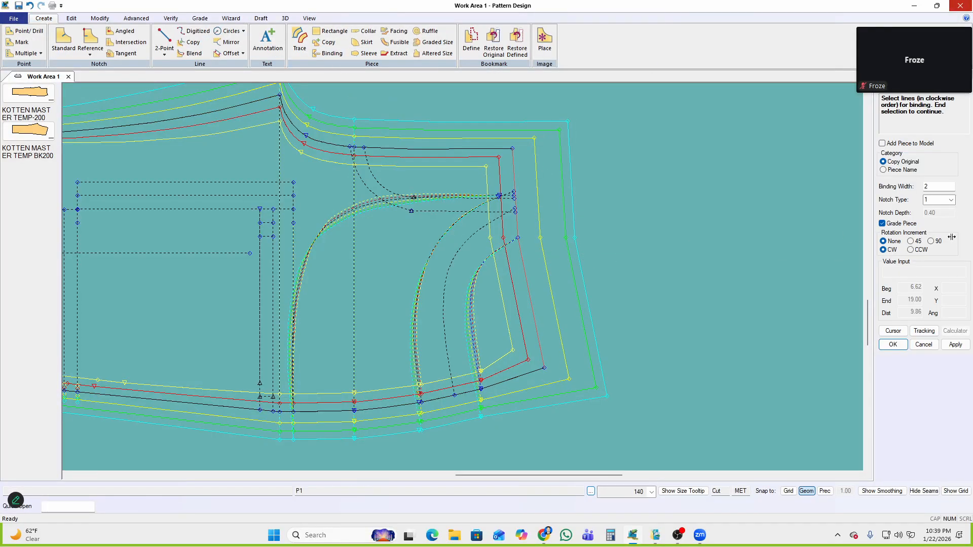
click(934, 245)
right_click(624, 217)
click(624, 217)
click(665, 256)
right_click(728, 214)
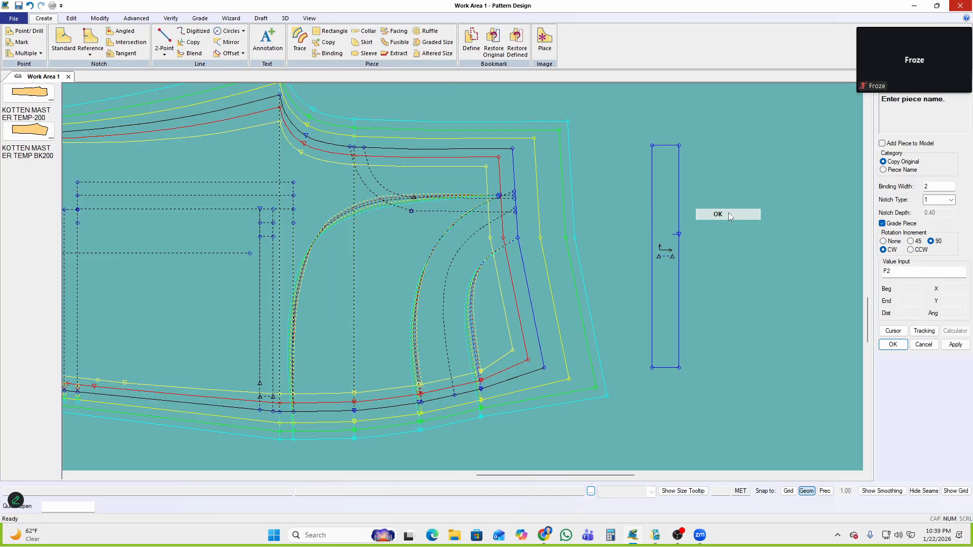
click(728, 214)
Display the size nest of the waistline strip
click(684, 248)
key(F3)
click(675, 270)
right_click(725, 222)
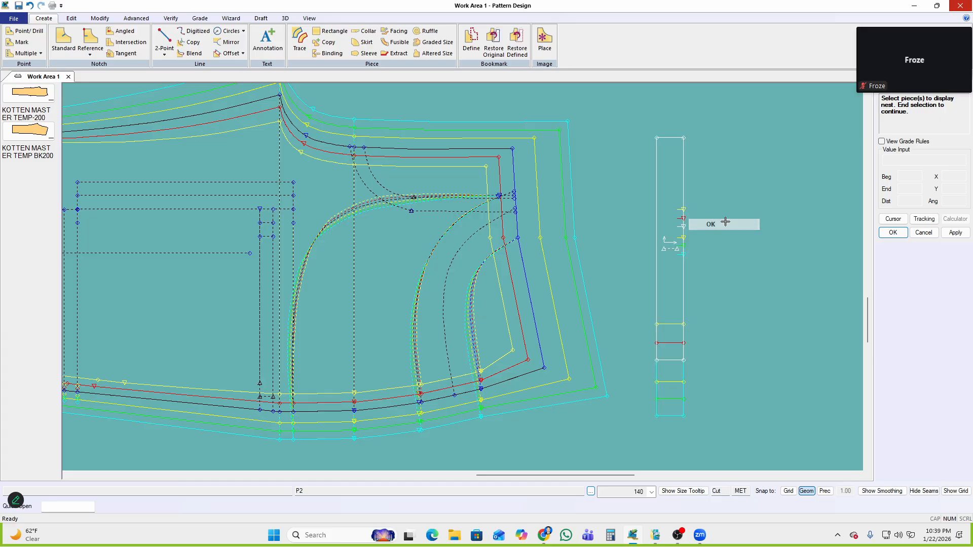
click(725, 222)
Grade the waistline strip's lower end points with Delta Y values -1.75, -1.75, -1.00, -0.75 and -0.75 across sizes 120 to 170
key(F4)
drag(708, 332, 661, 382)
right_click(770, 184)
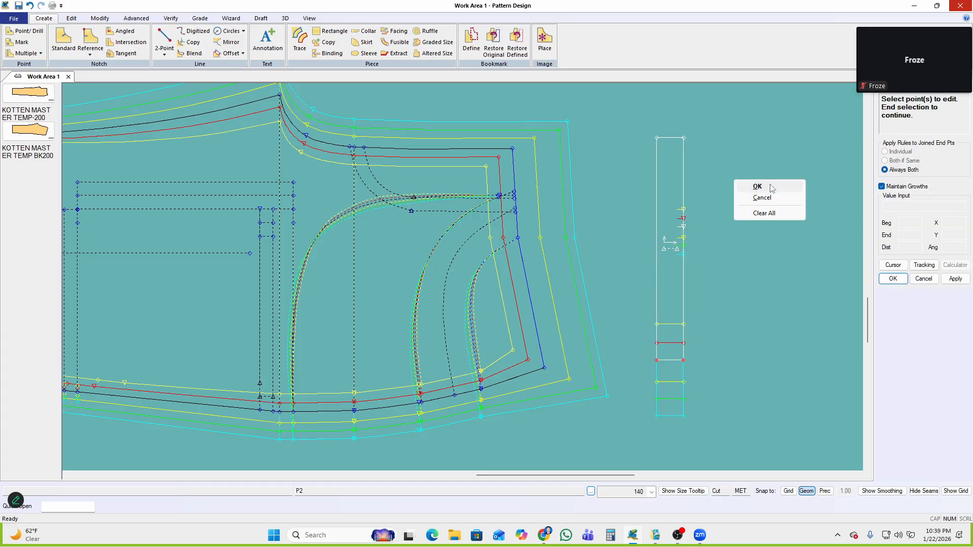
click(769, 183)
drag(732, 189, 710, 104)
click(719, 143)
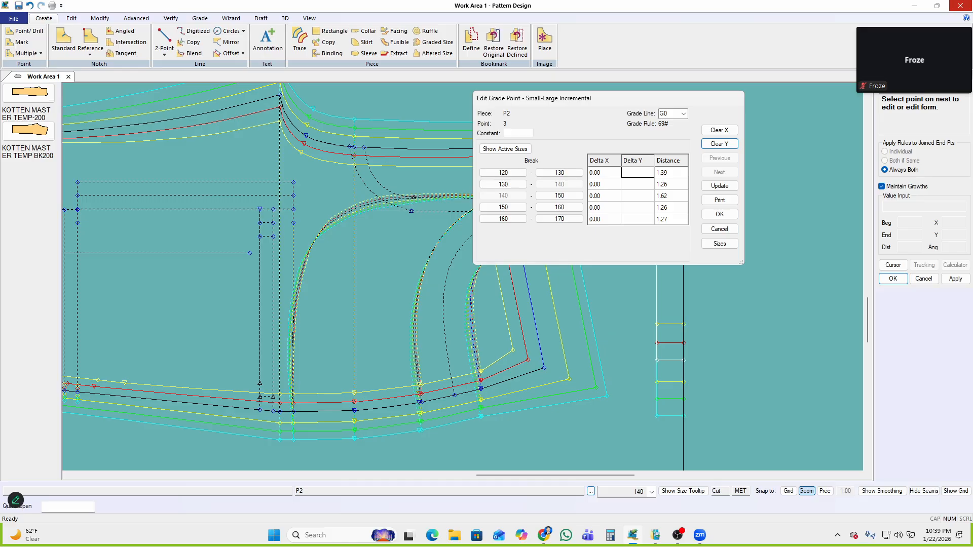
key(alt+Tab)
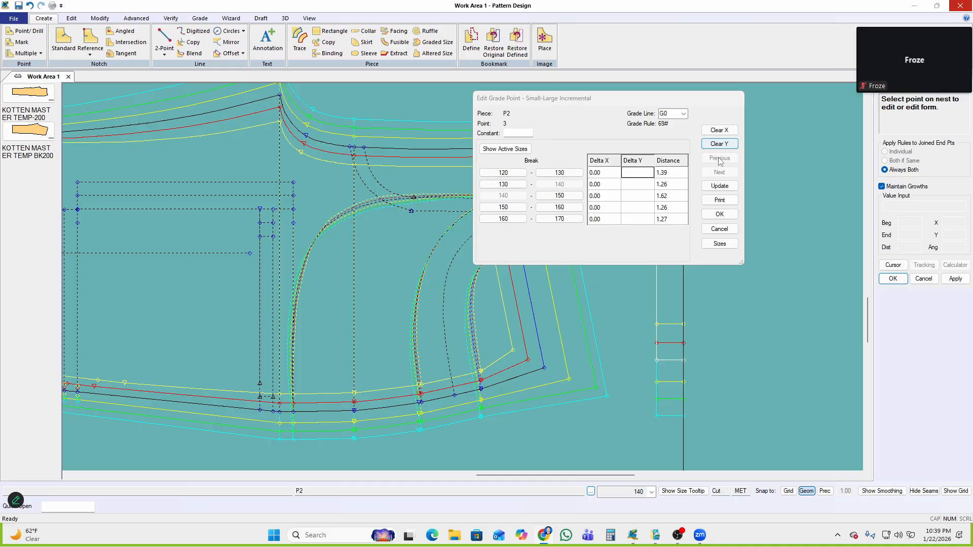
click(637, 176)
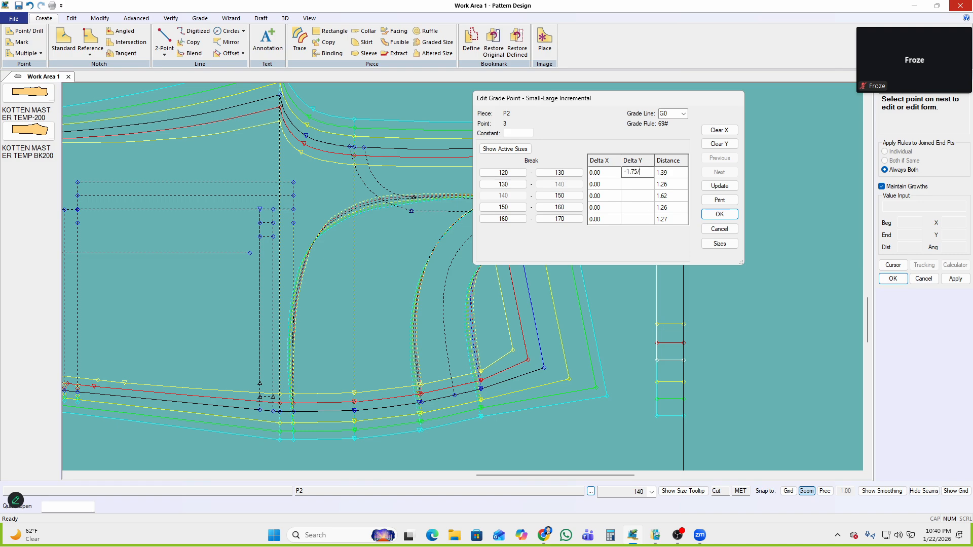
click(642, 198)
text(-1)
click(646, 212)
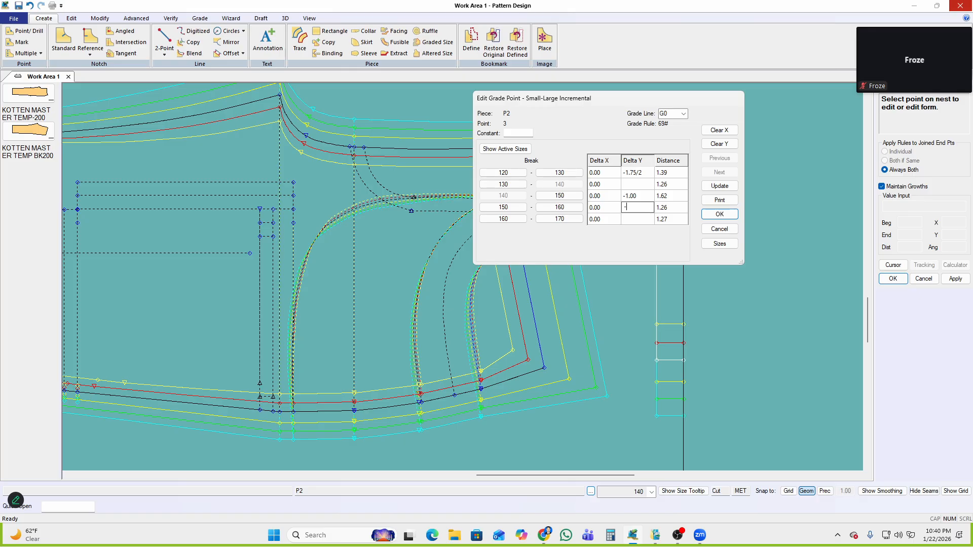
click(720, 187)
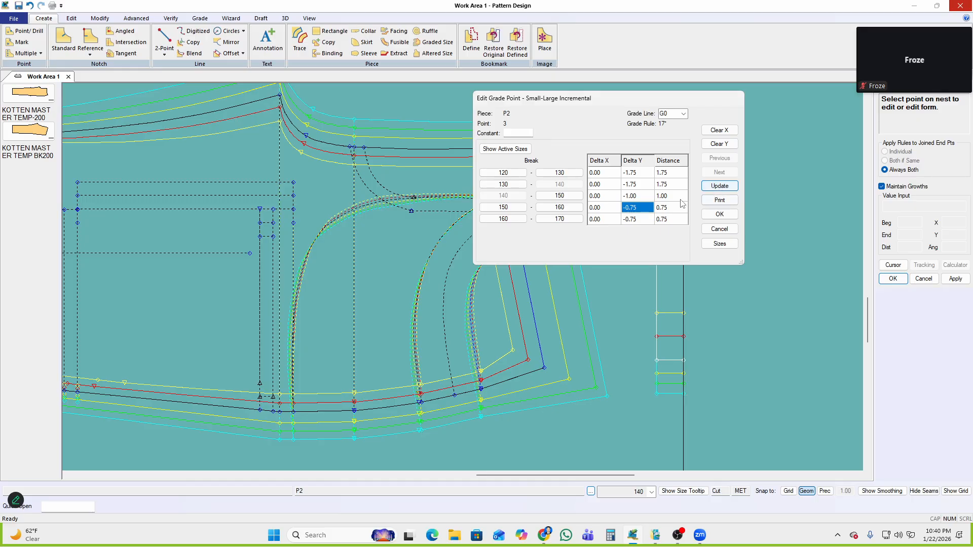
Set the waistline strip's Delta Y to -1.75/2 for size breaks 120-130 and 130-140, and accept the grading
double_click(642, 176)
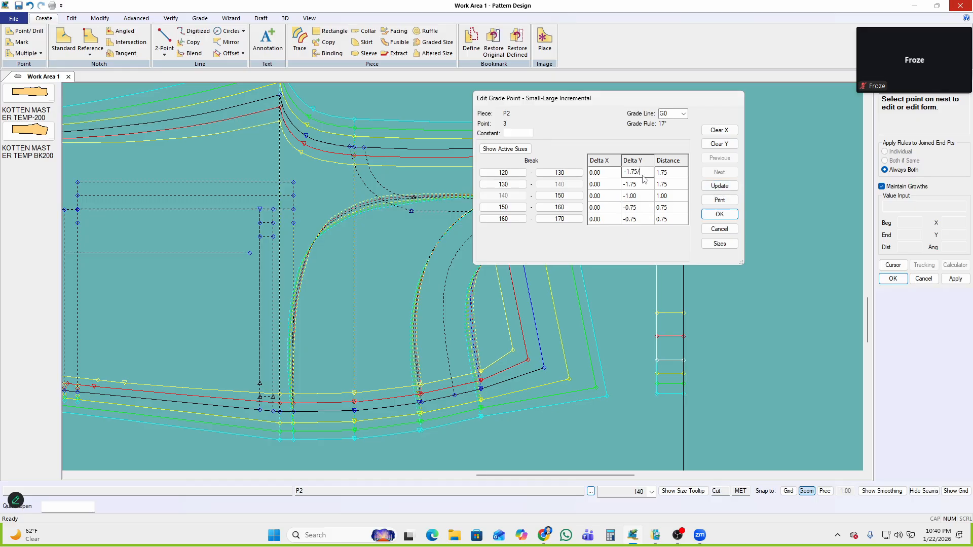
click(720, 186)
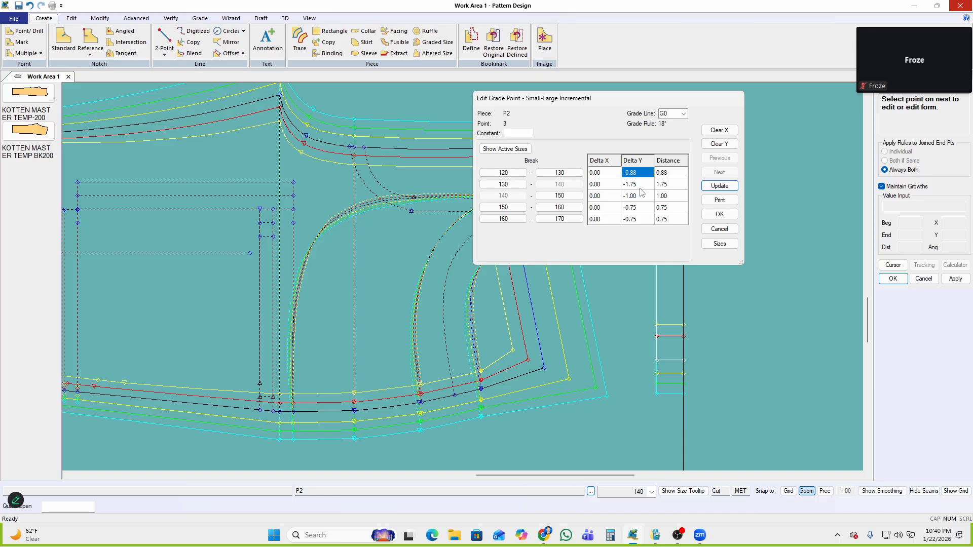
double_click(640, 186)
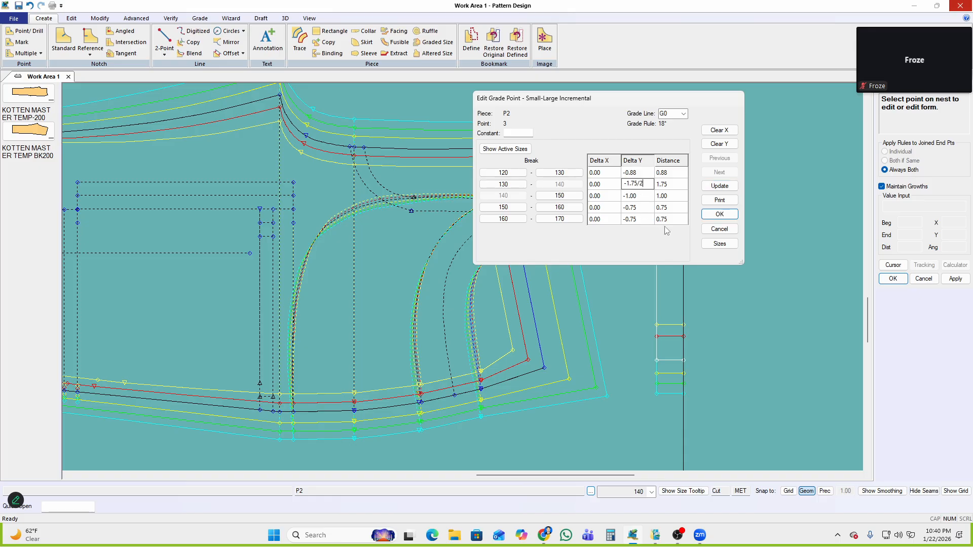
click(715, 186)
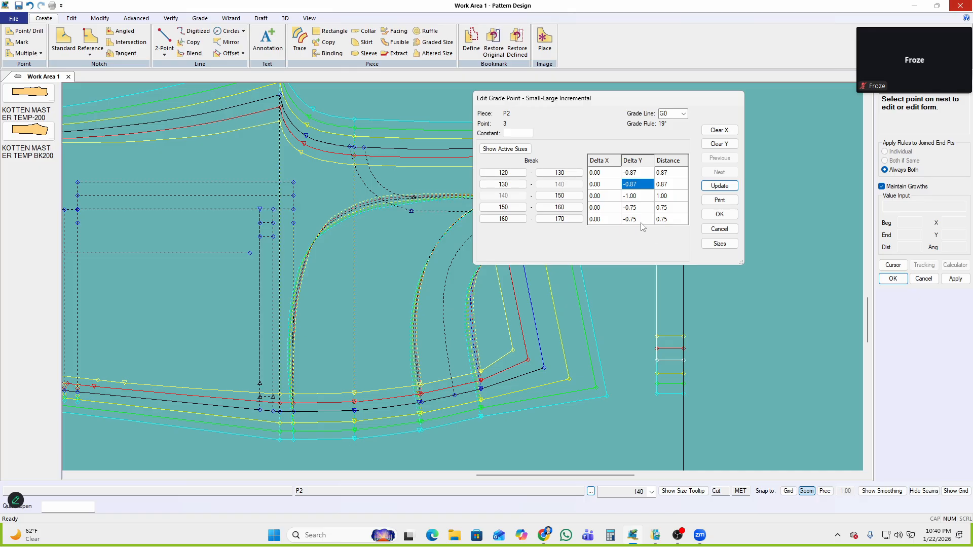
click(642, 189)
click(717, 188)
click(725, 215)
right_click(707, 215)
click(706, 215)
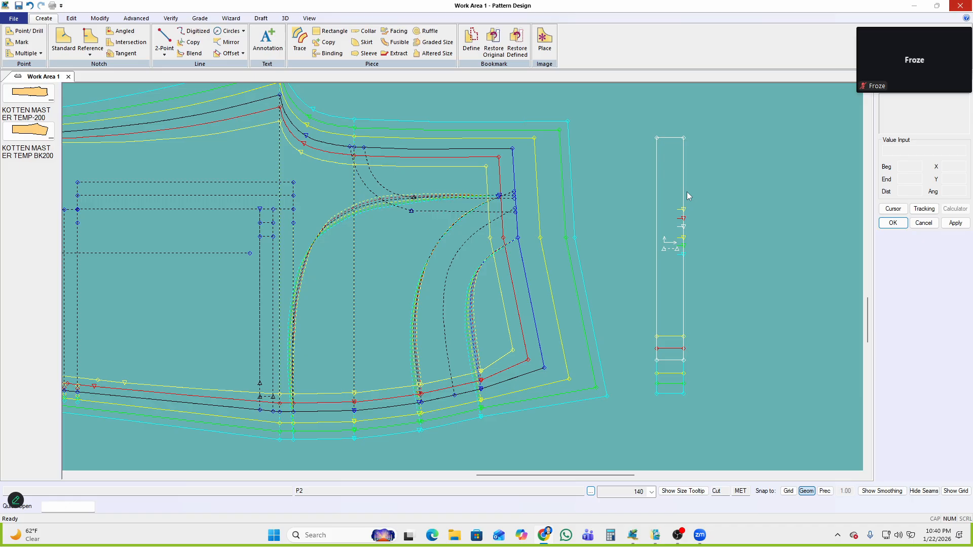
Reposition the waistline strip and restack its size nest on the lower end corner
scroll(679, 354, up, 2)
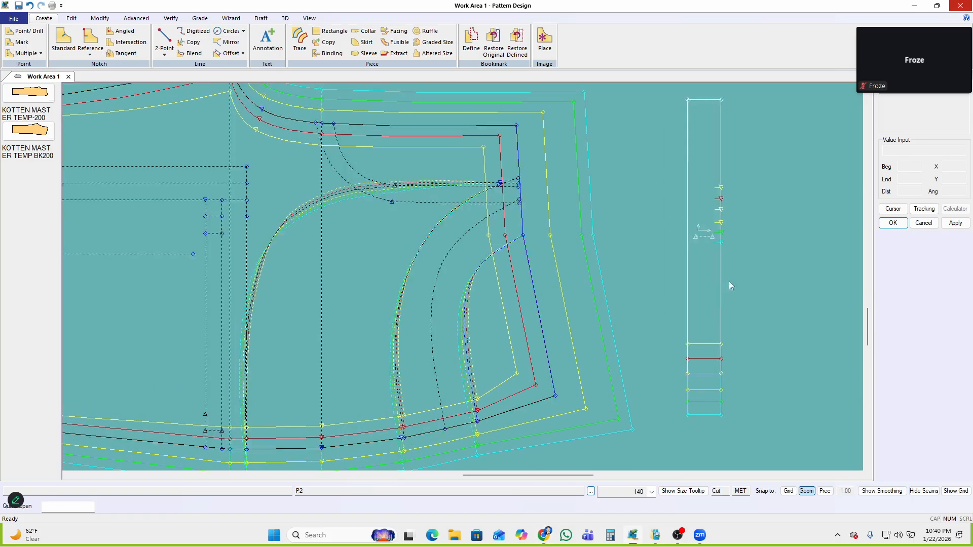
drag(697, 266, 707, 269)
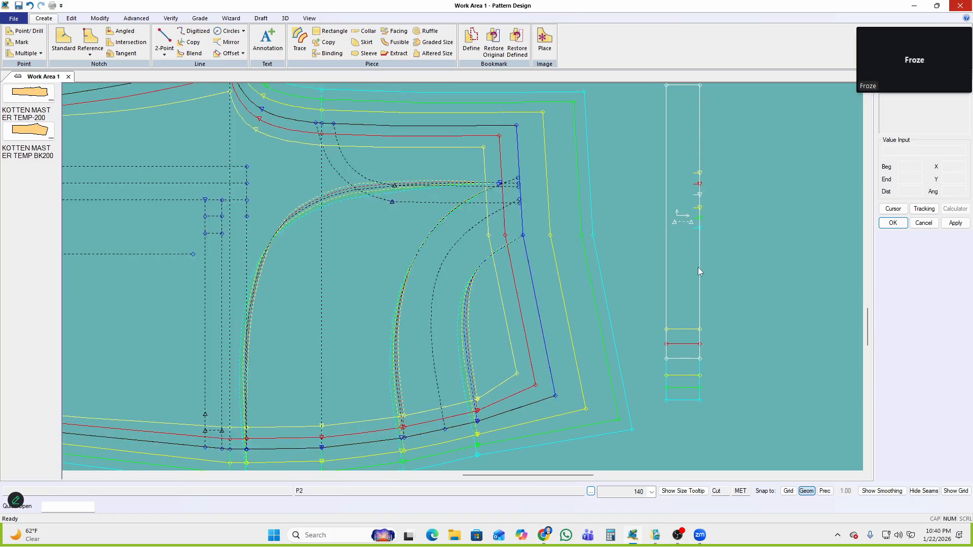
key(s)
right_click(733, 201)
click(733, 200)
drag(689, 290, 697, 270)
key(s)
click(677, 338)
right_click(677, 232)
click(685, 238)
drag(670, 249, 679, 228)
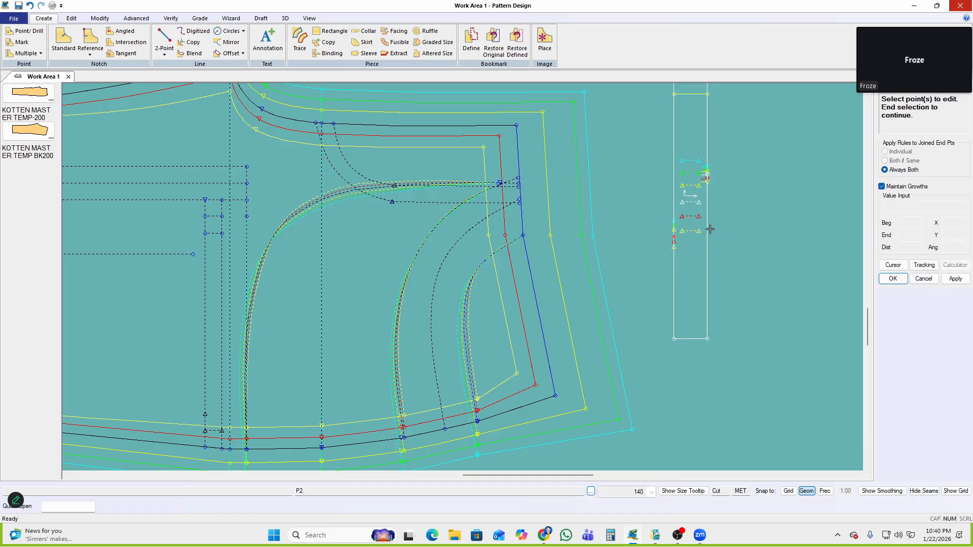
Clear the Delta Y grading of the intermediate point on the waistline strip's long edge
scroll(742, 249, up, 2)
right_click(776, 196)
click(776, 196)
drag(728, 178, 459, 118)
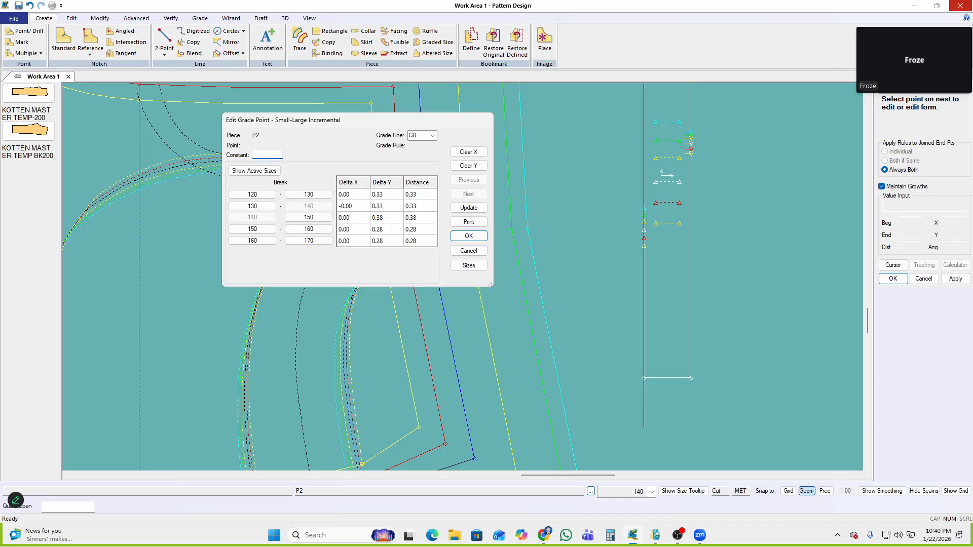
click(469, 166)
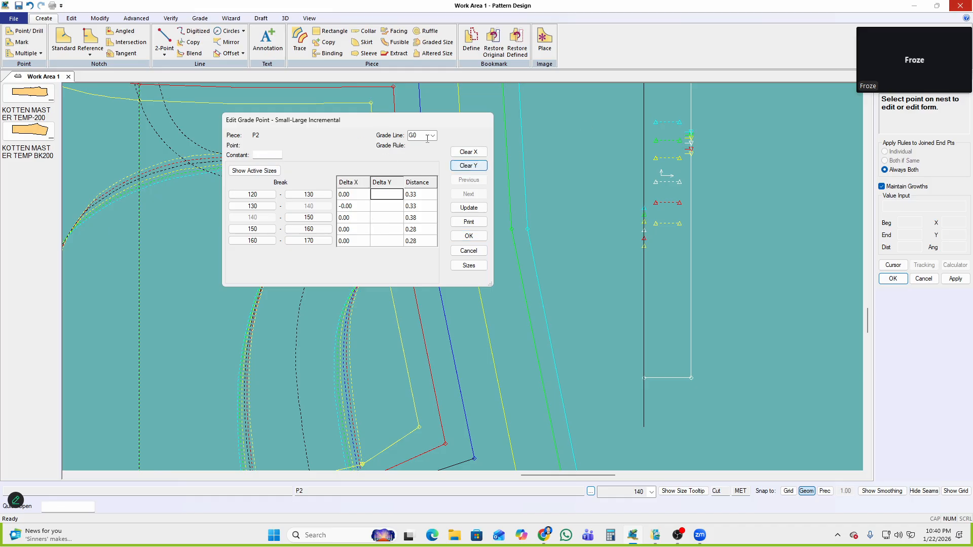
drag(429, 122, 513, 135)
click(552, 220)
Set Delta Y to 0.50 for size breaks 130-140 and 150-160 on the strip's intermediate point, and accept the grading
double_click(468, 221)
double_click(468, 241)
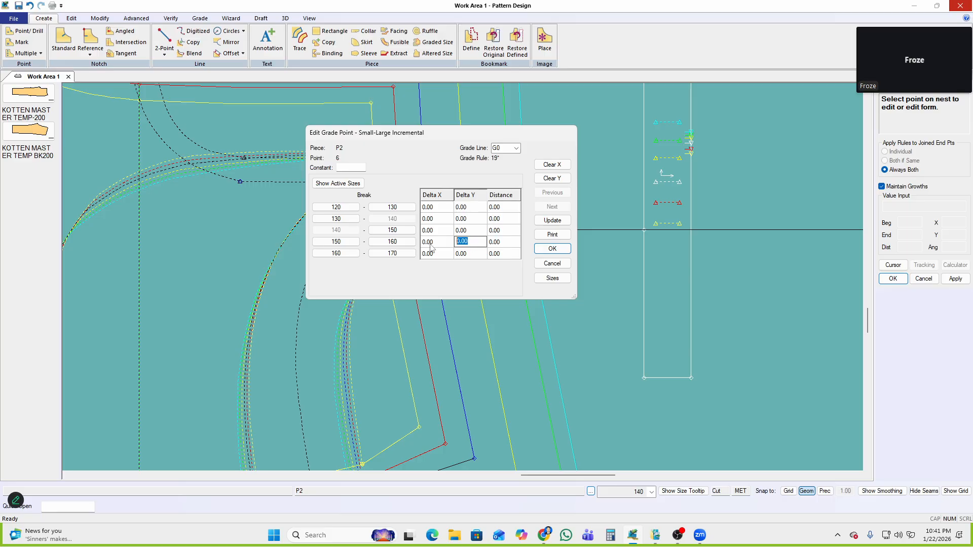
text(.5)
double_click(461, 221)
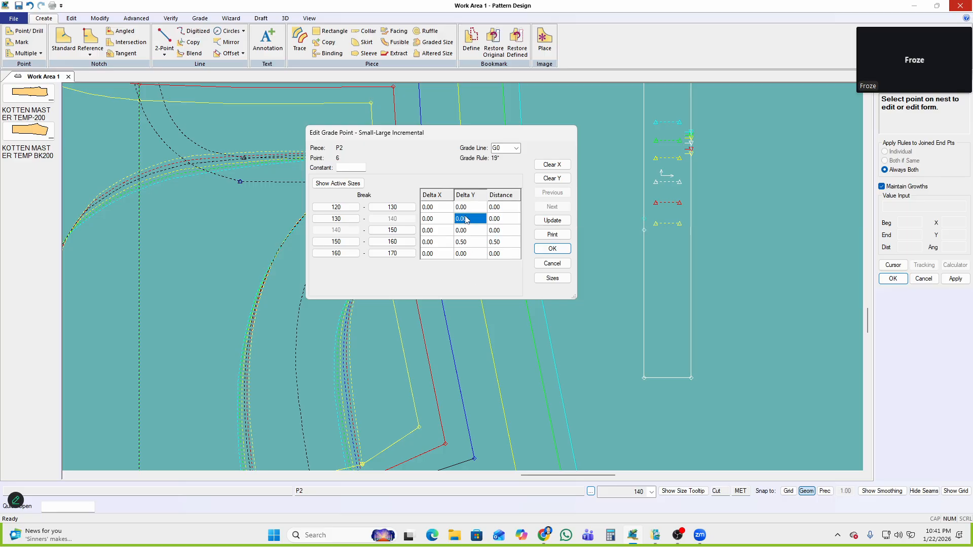
text(.5)
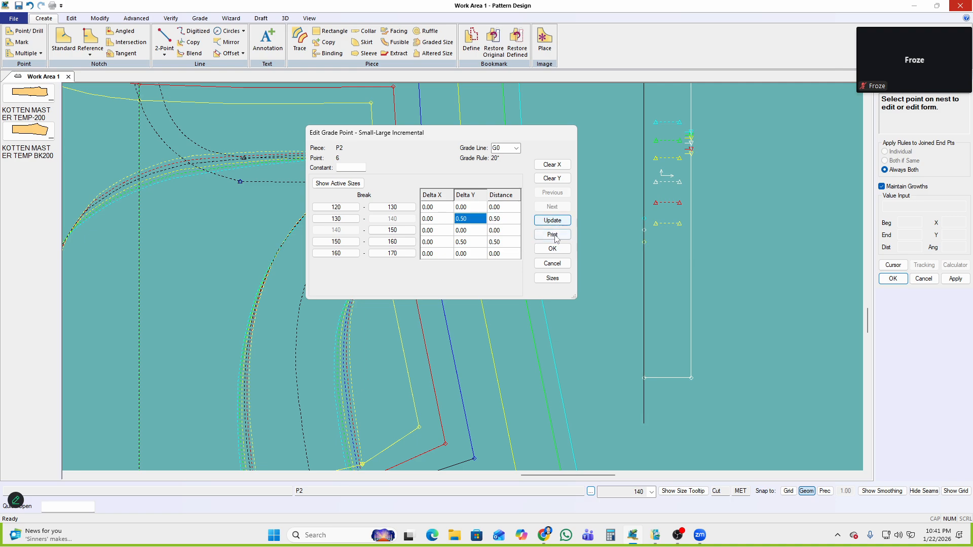
click(552, 249)
right_click(768, 185)
click(768, 187)
Rotate the graded front piece so the waistline segment between centre front and the pocket opening aligns with the Y axis
drag(677, 268, 698, 296)
scroll(701, 291, down, 2)
scroll(676, 283, down, 2)
scroll(460, 251, up, 3)
drag(459, 252, 399, 251)
key(ctrl+r)
click(883, 154)
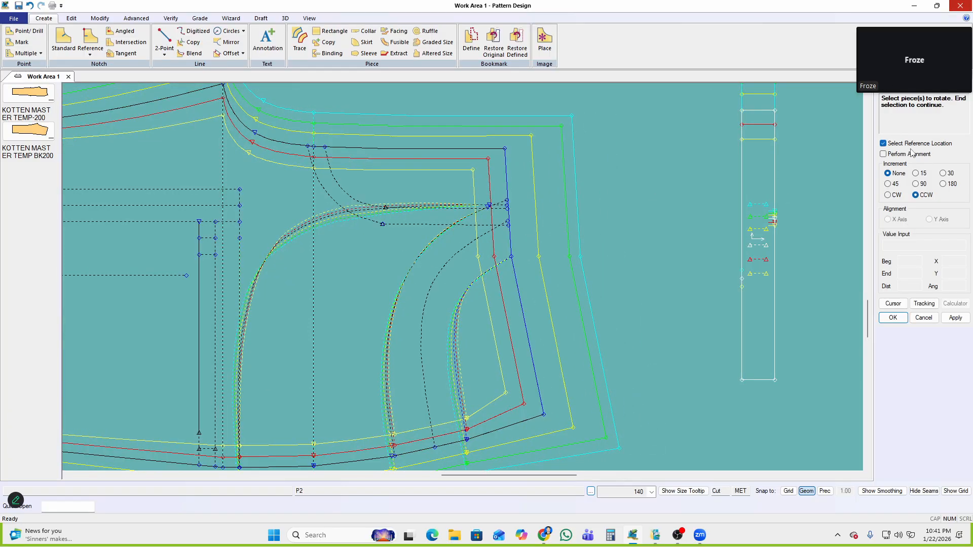
click(930, 220)
click(578, 172)
right_click(578, 171)
click(579, 171)
click(506, 173)
click(506, 173)
right_click(572, 160)
click(575, 168)
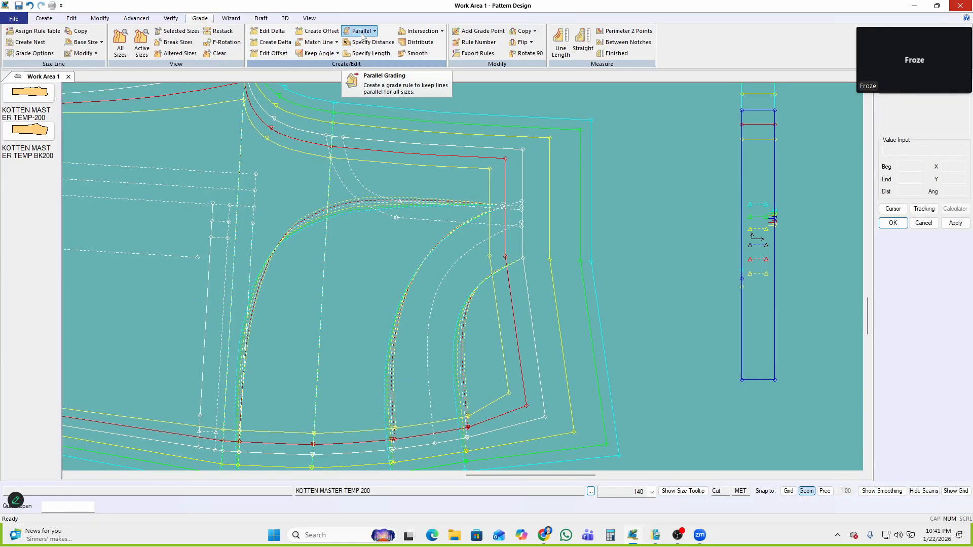
Use Match Line Y to match the waist segment from centre front to the pocket point to the strip's upper edge segment
click(336, 54)
click(320, 65)
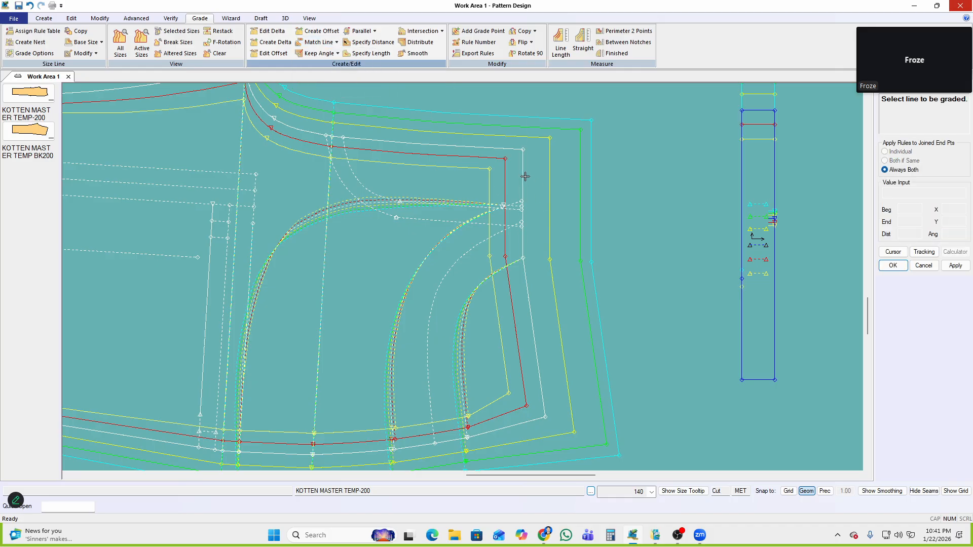
click(517, 268)
click(741, 165)
right_click(797, 131)
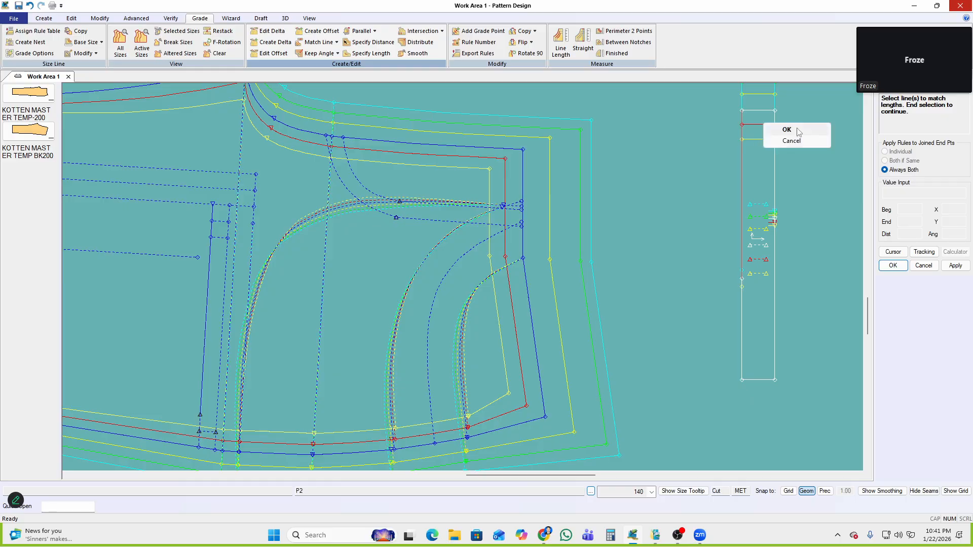
click(796, 131)
click(585, 243)
click(585, 257)
right_click(592, 161)
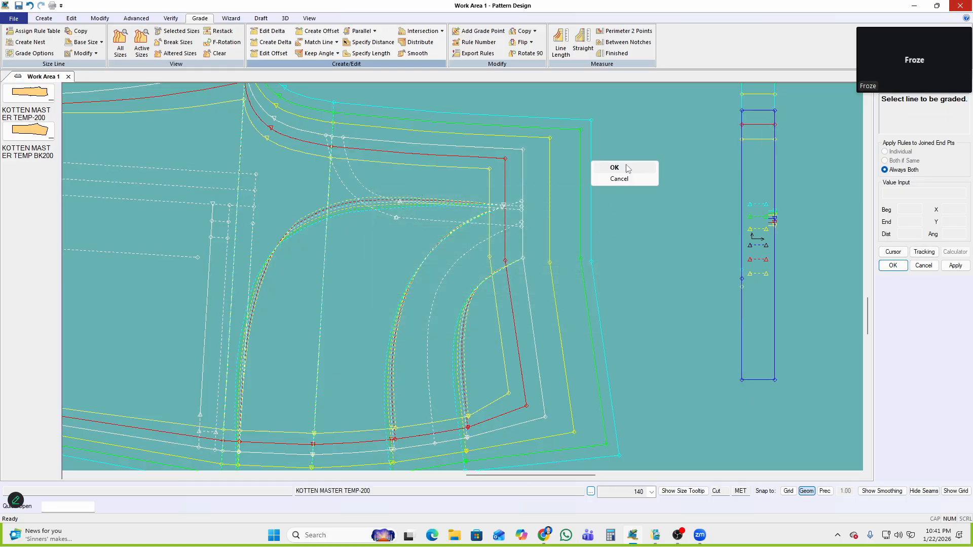
click(613, 166)
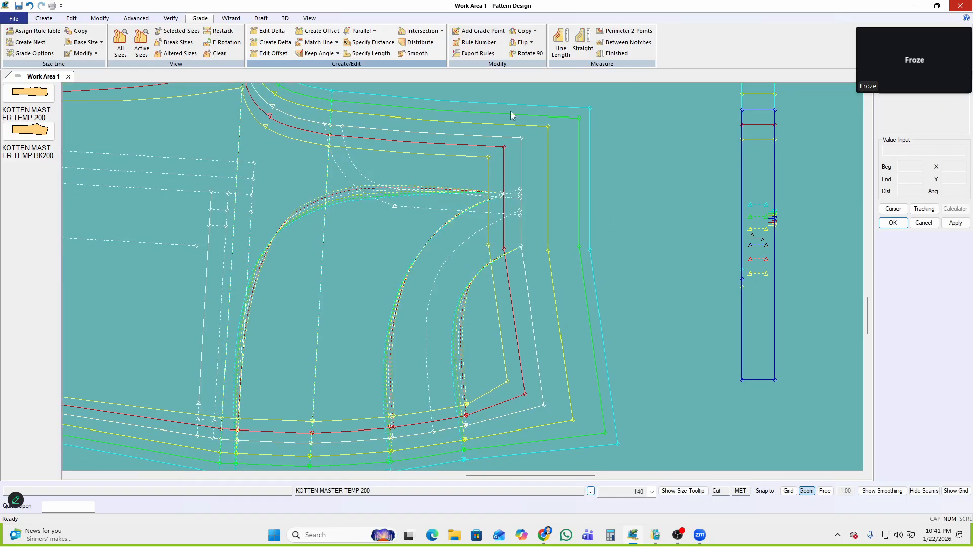
Copy the growths of the waistline's pocket point to the end of the adjoining internal pocket curve
click(532, 31)
click(545, 87)
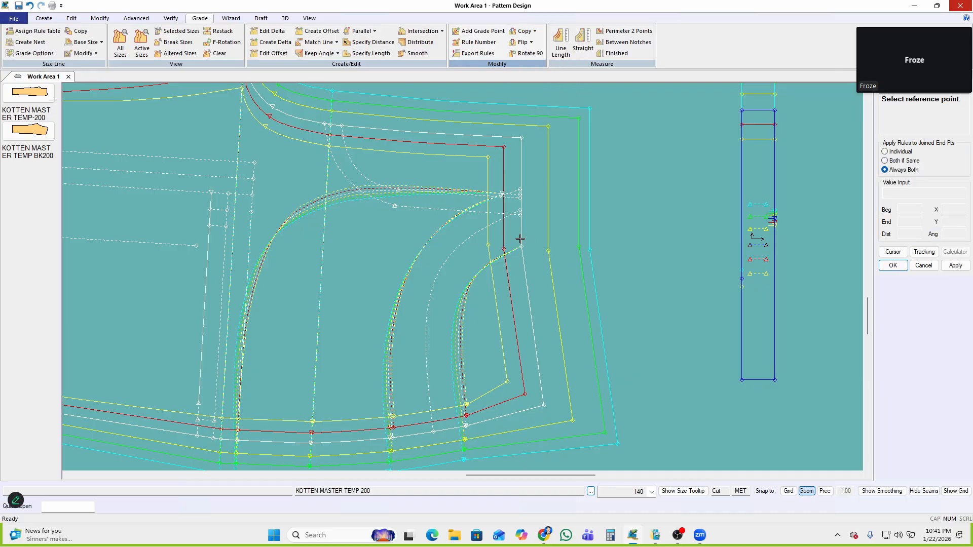
click(522, 247)
scroll(561, 254, up, 1)
drag(487, 259, 484, 260)
right_click(625, 166)
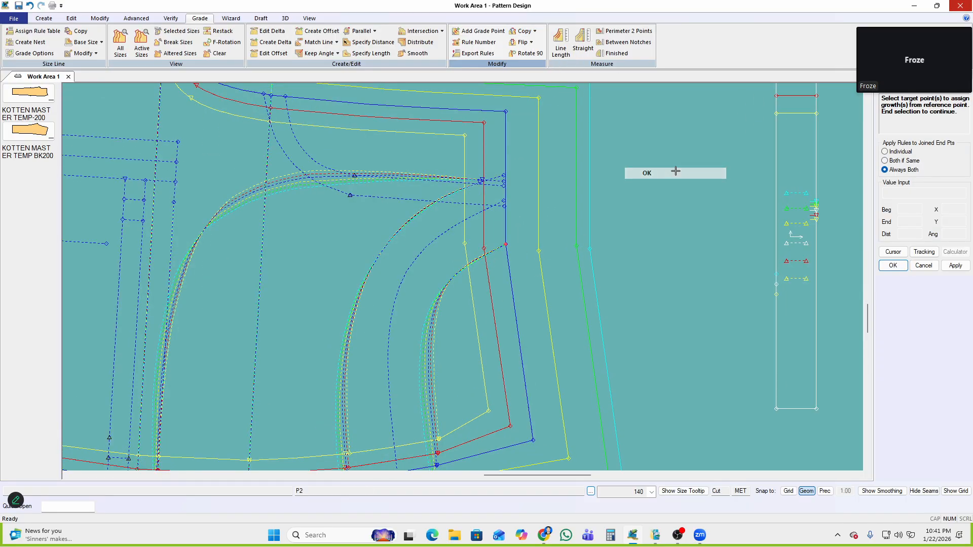
click(675, 171)
Restack the front piece's size nest on the waistline's pocket point
scroll(525, 255, down, 2)
key(r)
click(476, 194)
right_click(477, 169)
click(522, 175)
middle_drag(675, 265, 628, 272)
Use Match Line Y to match the waist segment from the pocket point to the side corner to the strip's lower edge segment
click(327, 46)
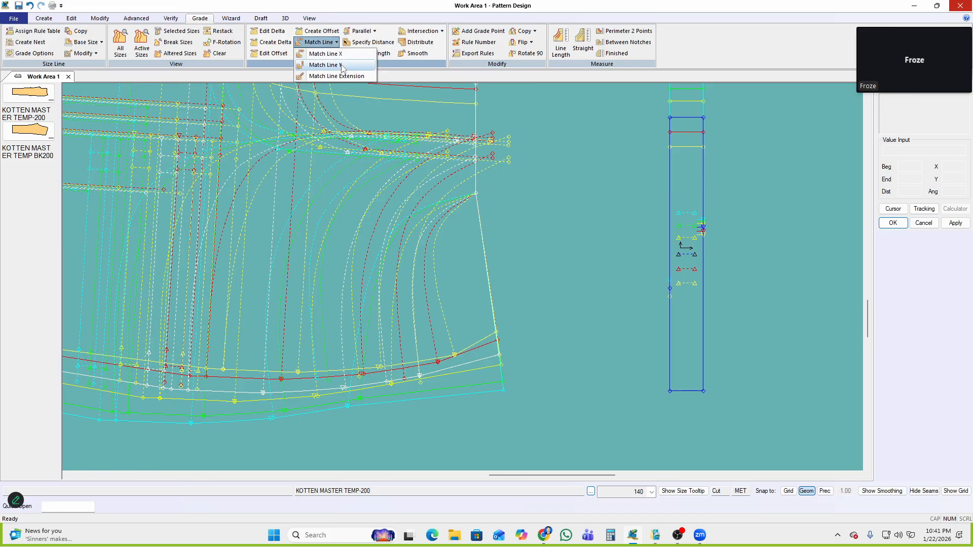
click(334, 65)
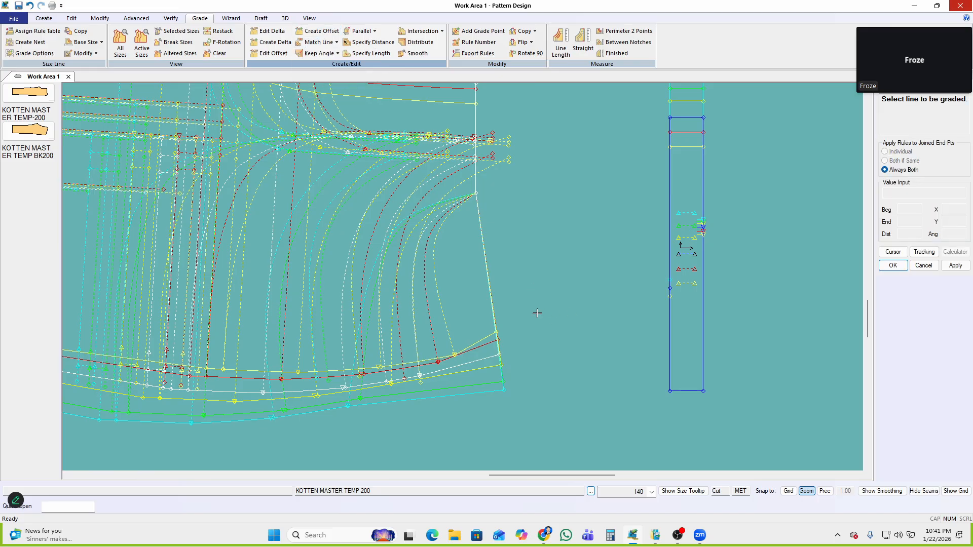
click(497, 345)
click(669, 308)
right_click(738, 136)
click(755, 143)
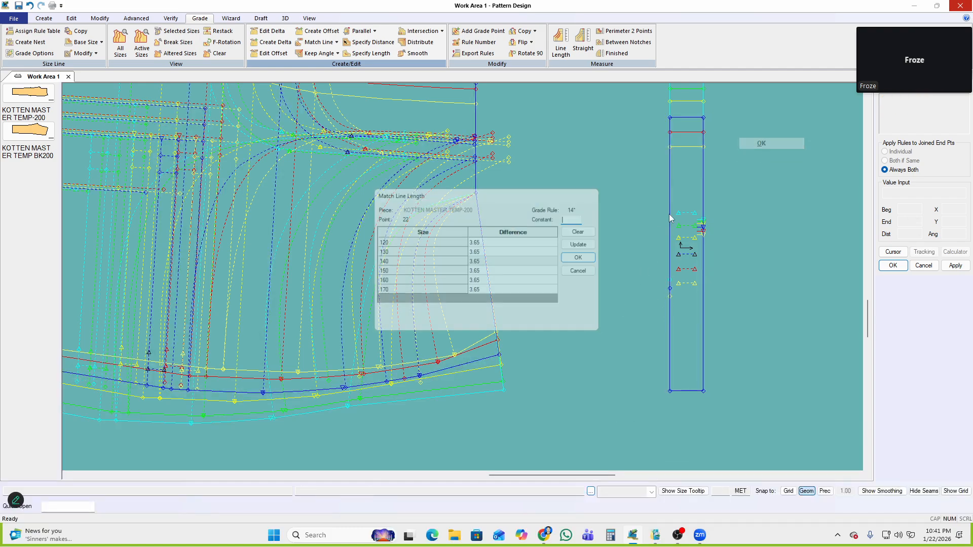
click(590, 261)
right_click(577, 223)
click(593, 228)
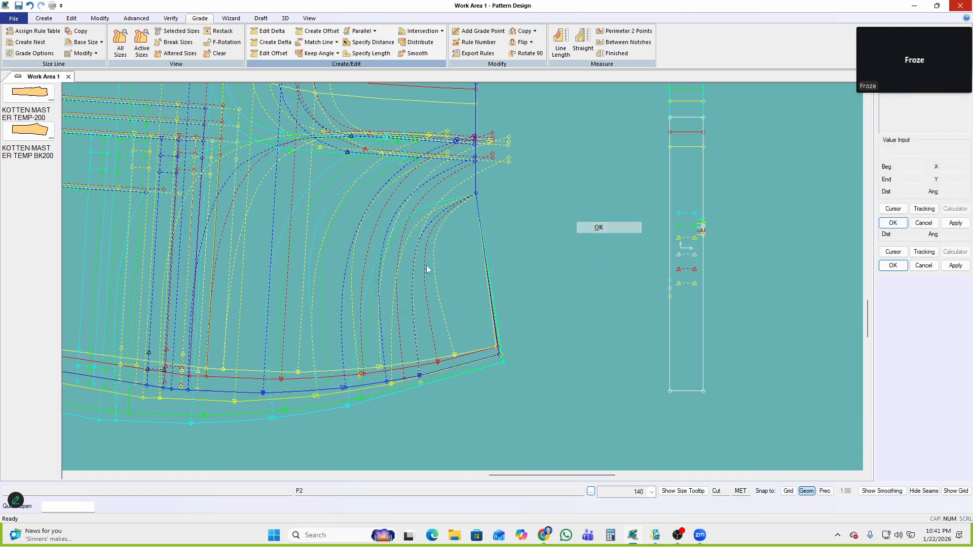
Restack the front piece's size nest on the corner where the waistline meets the side seam
scroll(467, 267, up, 2)
scroll(514, 321, up, 1)
key(r)
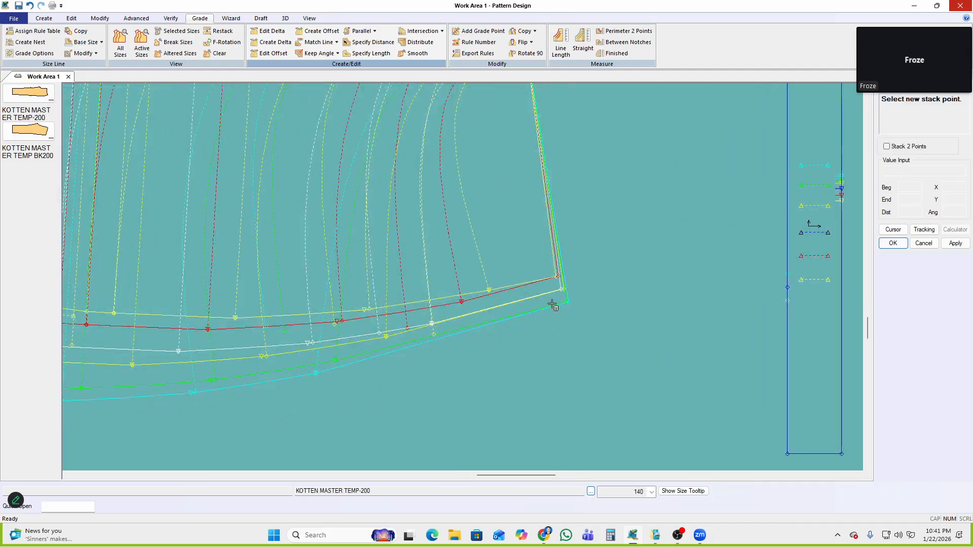
click(560, 290)
right_click(579, 237)
click(634, 244)
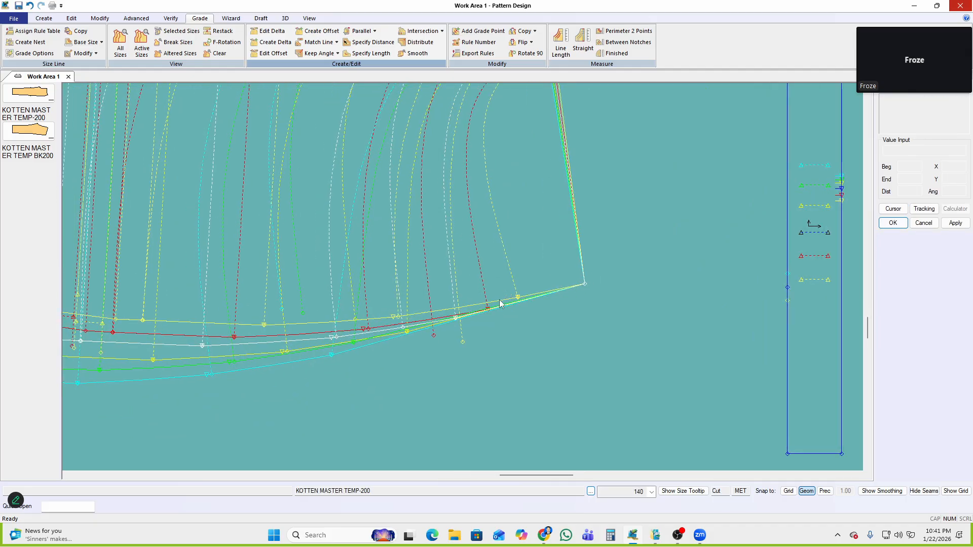
key(e)
scroll(449, 314, up, 2)
click(460, 317)
right_click(600, 206)
click(637, 215)
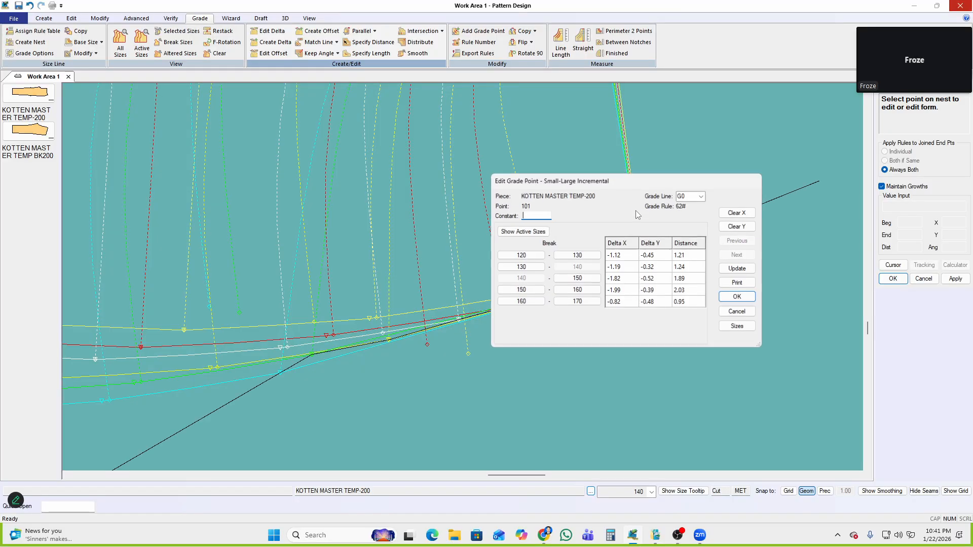
right_click(446, 214)
click(435, 200)
Rotate the front piece so the side seam segment from the waist corner to the pocket end point aligns with the X axis
click(497, 251)
click(446, 237)
key(r)
click(447, 237)
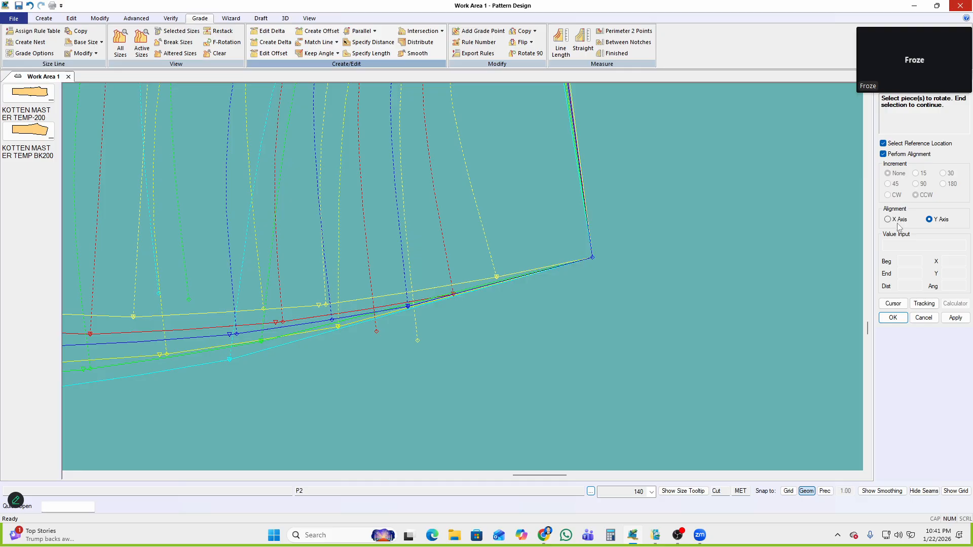
click(895, 221)
right_click(512, 193)
click(529, 198)
click(479, 287)
click(522, 276)
right_click(525, 254)
click(579, 273)
click(467, 279)
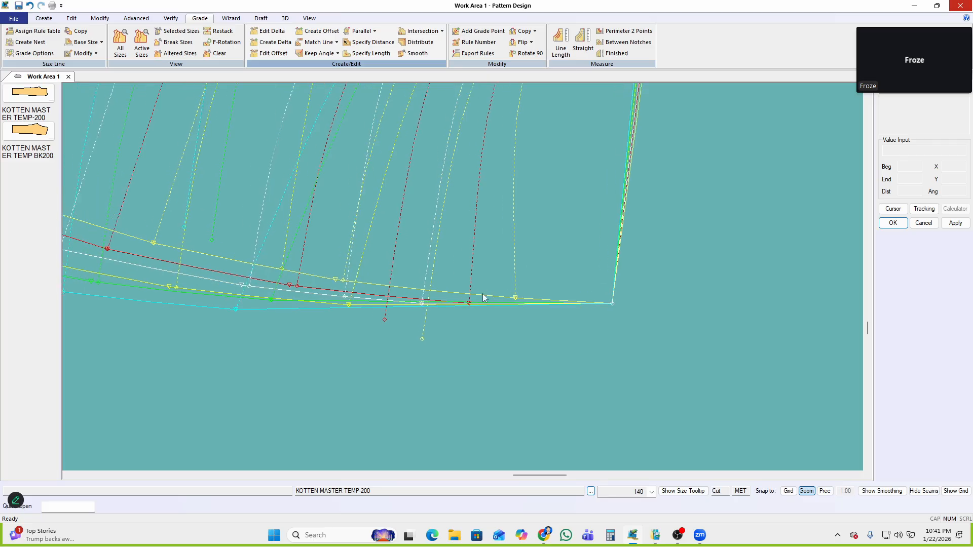
Clear the Delta X grading of side seam point 101, set Delta X to -0.50 for break 130-140 and edit break 150-160
key(e)
click(428, 303)
right_click(575, 186)
click(576, 190)
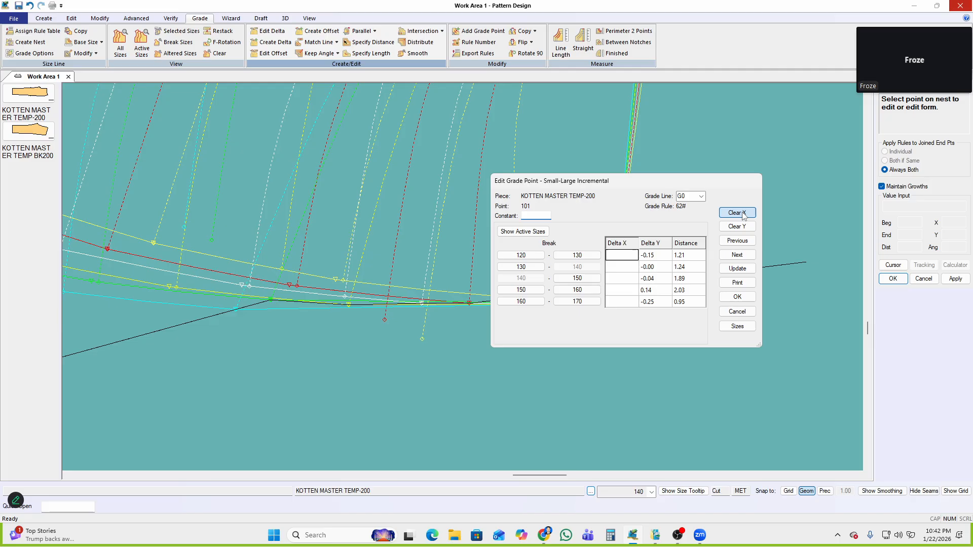
click(738, 268)
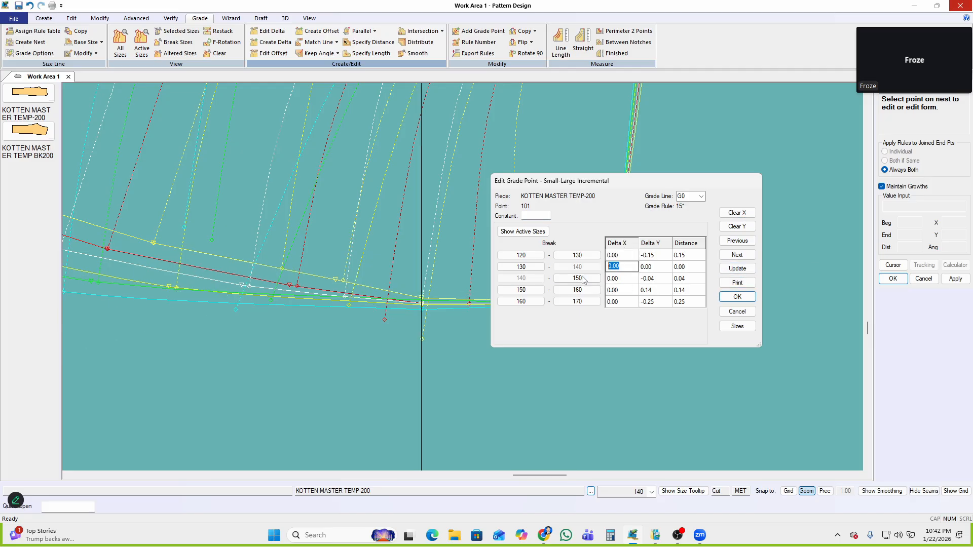
click(628, 291)
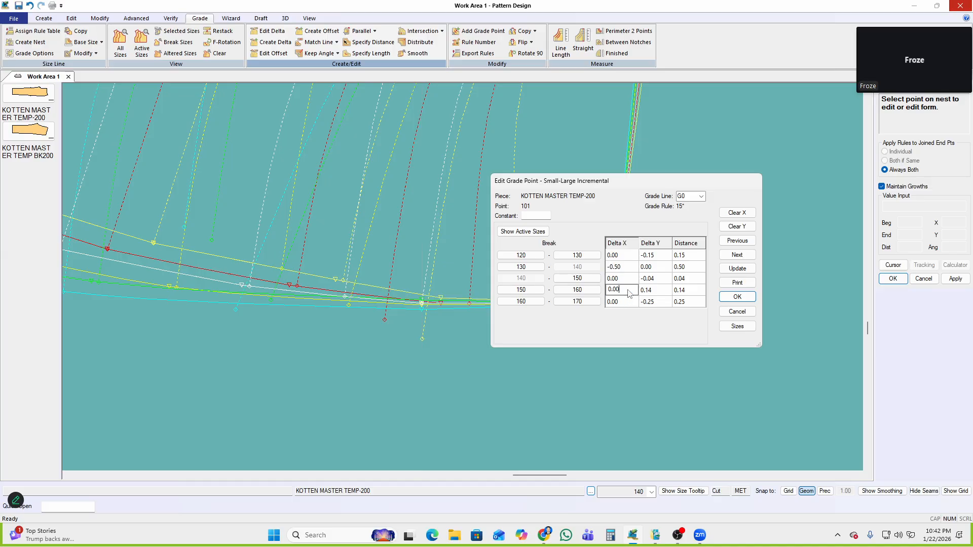
click(737, 271)
click(750, 301)
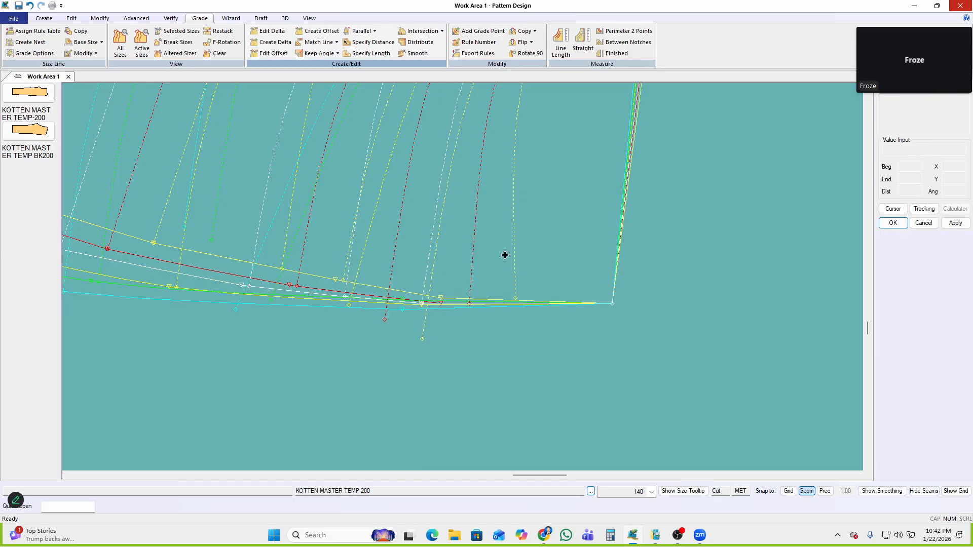
Copy the growths of the regraded side seam point to the lower end of the pocket curve
click(535, 31)
click(562, 88)
scroll(434, 362, up, 8)
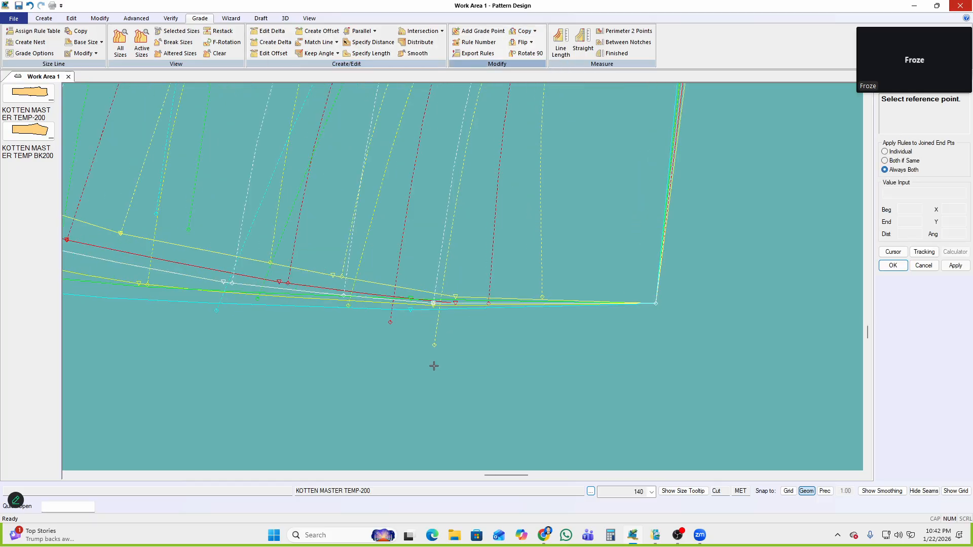
click(443, 280)
drag(427, 333, 453, 245)
right_click(631, 192)
click(631, 191)
scroll(495, 331, down, 3)
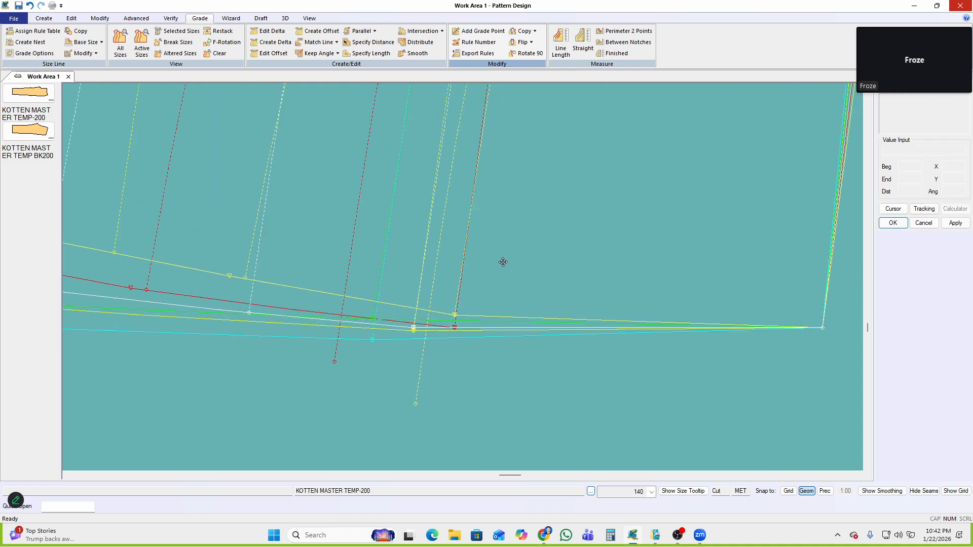
right_click(541, 181)
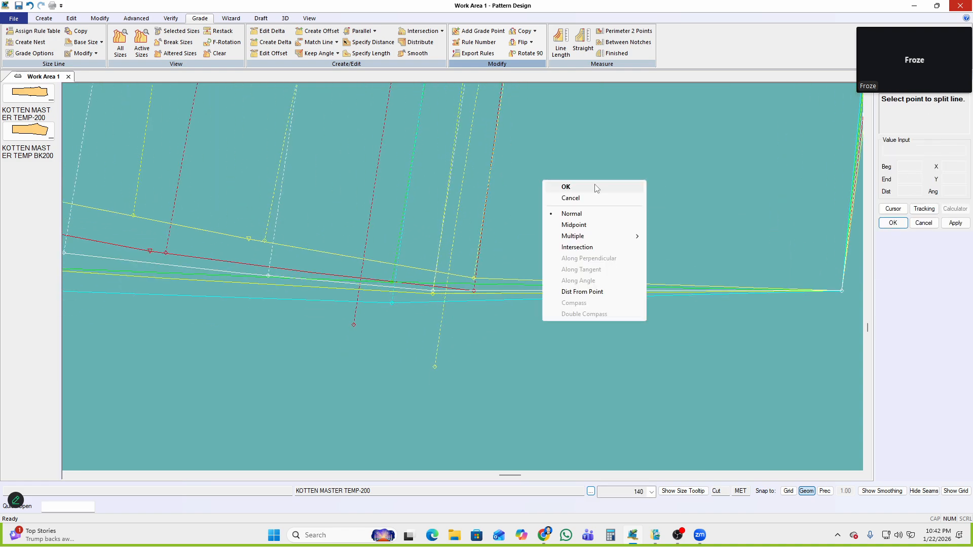
click(550, 186)
Realign the rotated front piece to its grain line and place it back in the work area
scroll(515, 342, down, 5)
scroll(556, 247, down, 2)
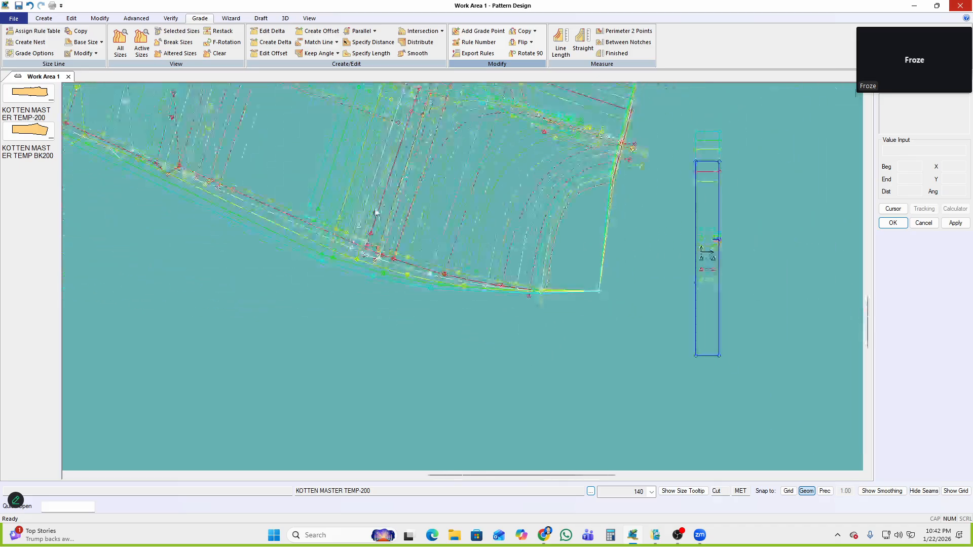
key(r)
click(576, 168)
right_click(577, 168)
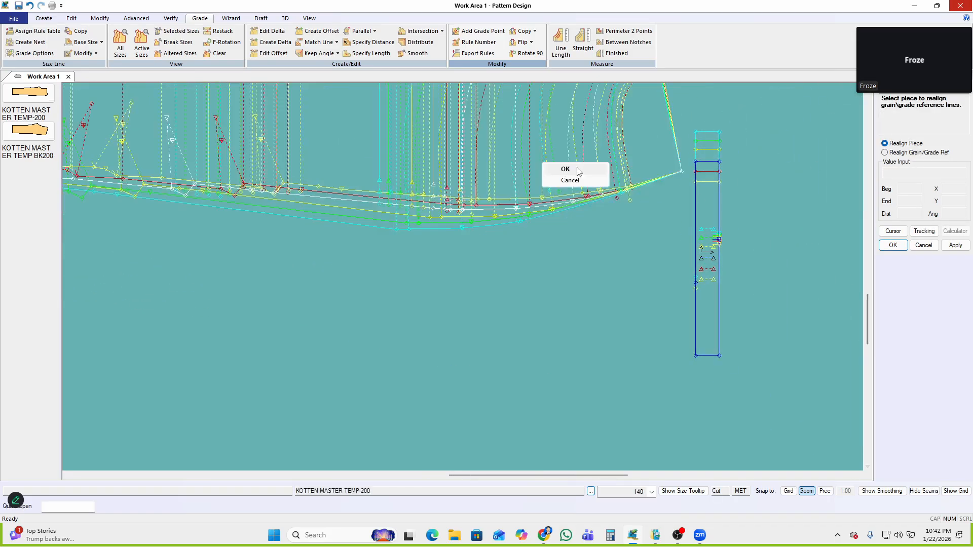
click(577, 169)
click(534, 184)
Restack the front piece's size nest on the side seam point where the first pocket curve ends
scroll(429, 282, up, 4)
scroll(435, 268, up, 2)
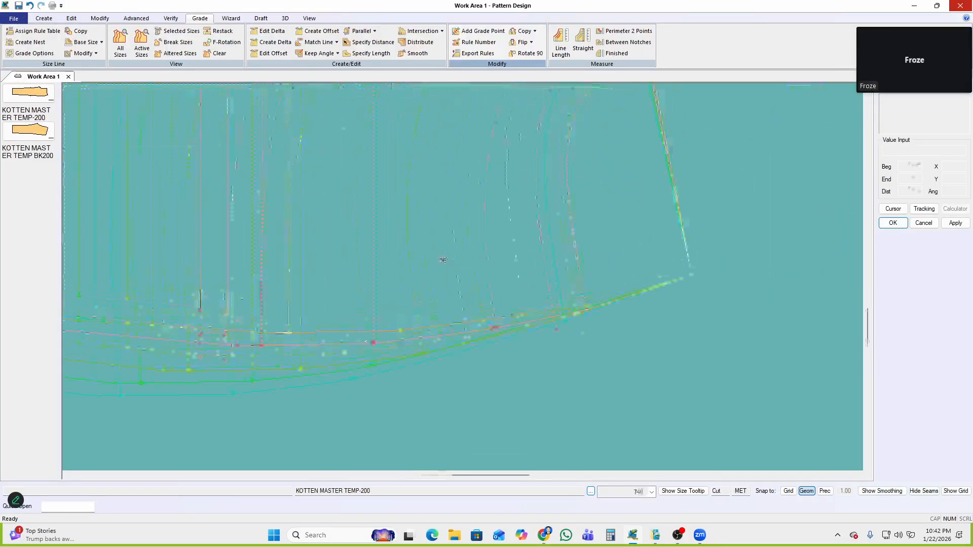
key(r)
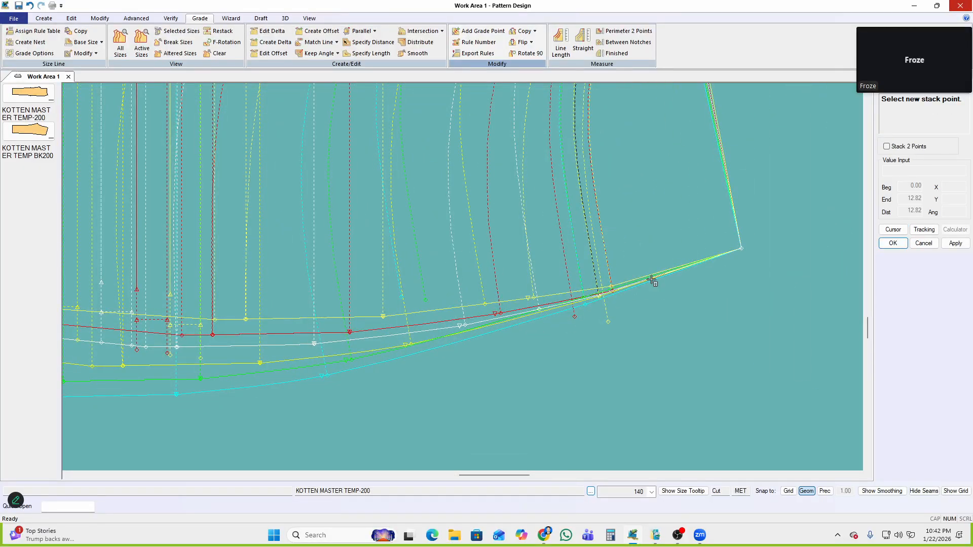
click(603, 300)
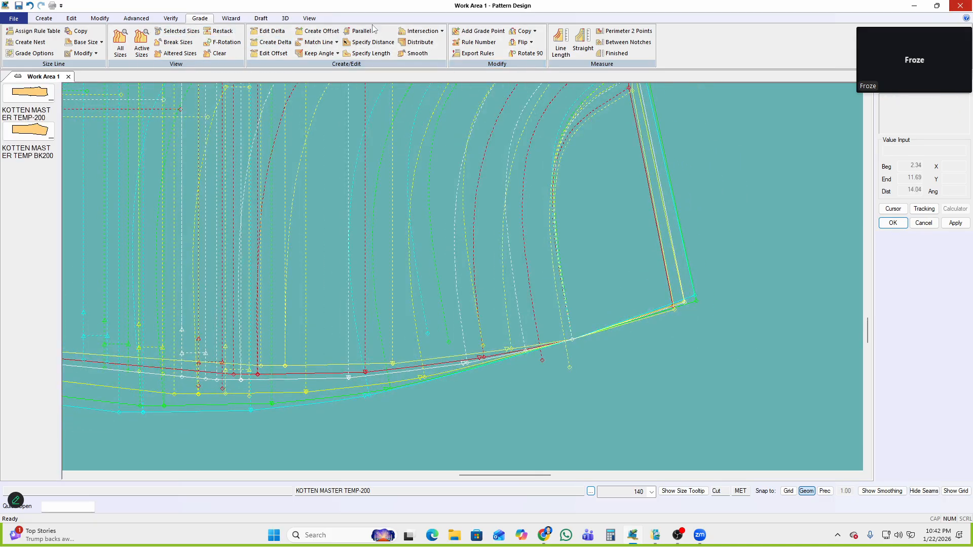
Copy the growths of the side seam point ending the first pocket curve to the lower end of the second pocket curve
click(530, 33)
click(563, 87)
scroll(559, 372, up, 2)
click(586, 321)
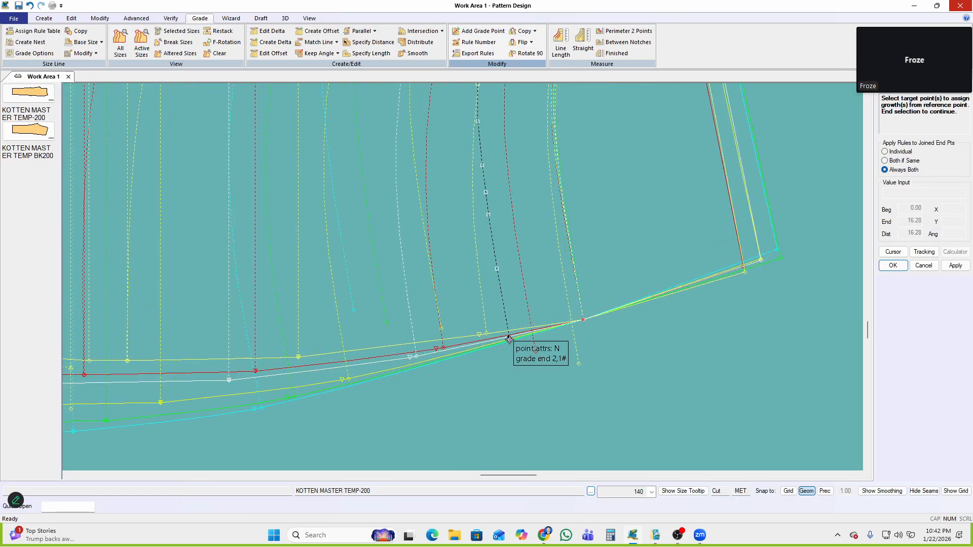
scroll(519, 402, down, 4)
scroll(598, 218, up, 2)
right_click(621, 140)
click(655, 148)
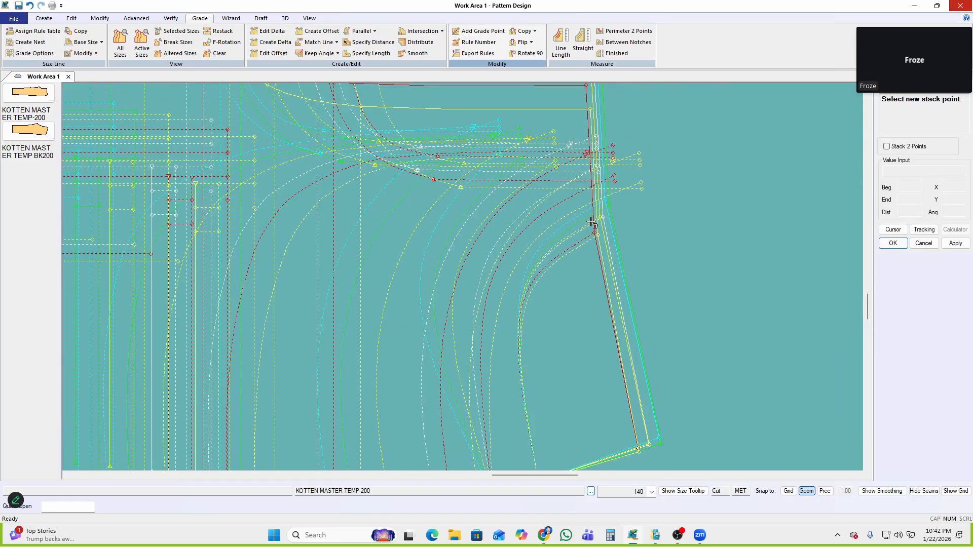
Restack the nest on the first pocket curve's waistline point and copy its growths to the waist ends of the neighbouring pocket and fly lines
click(637, 182)
click(535, 31)
click(537, 86)
scroll(579, 247, up, 2)
click(584, 278)
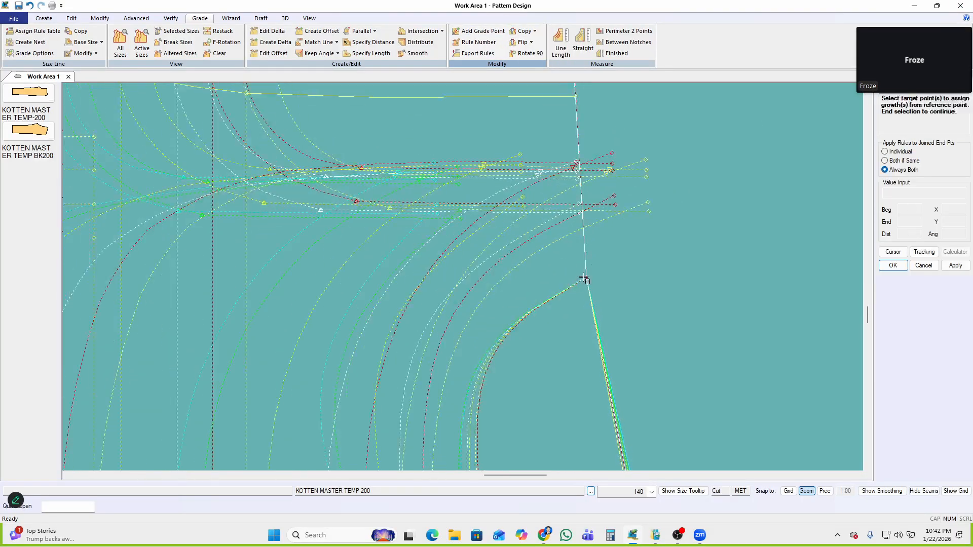
click(581, 201)
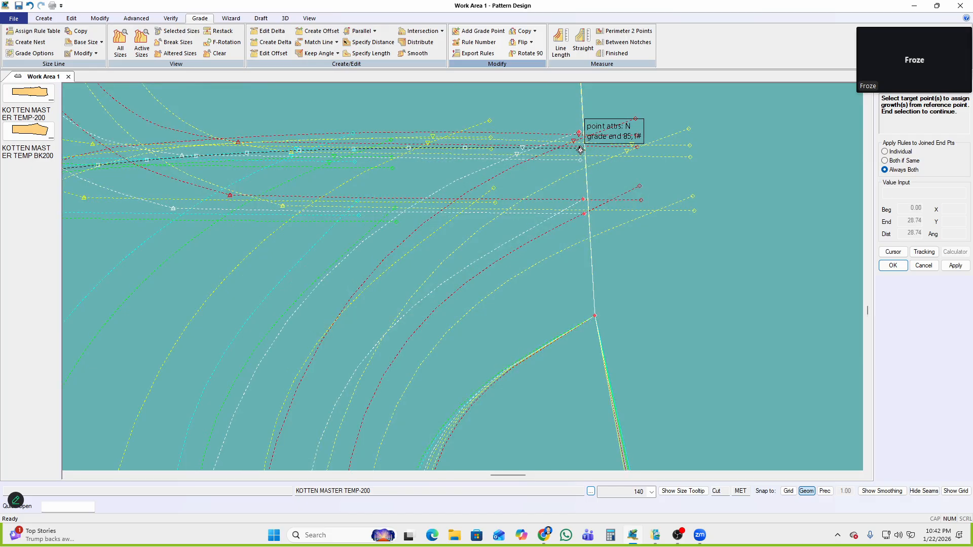
right_click(623, 126)
click(671, 133)
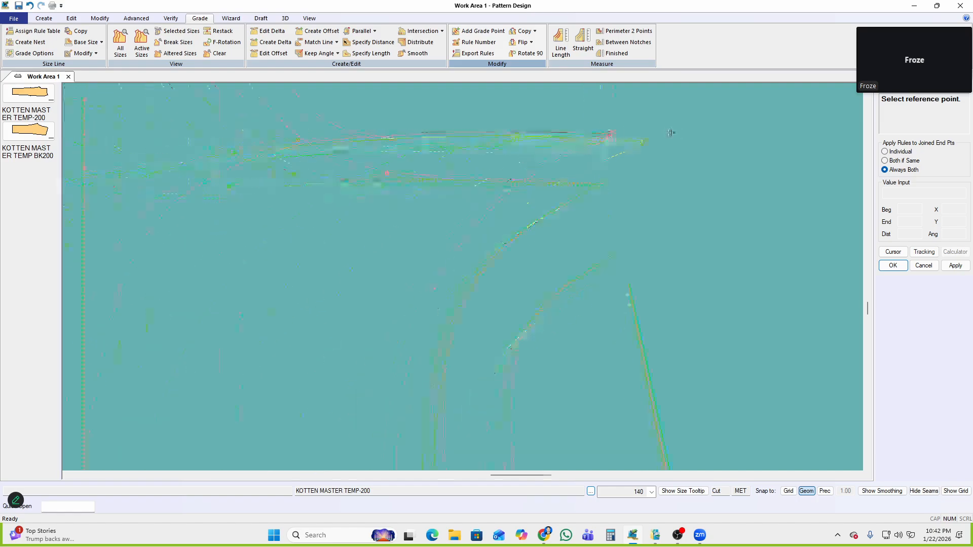
Copy the waistline point's growths to the remaining pocket curve's waist end
click(617, 151)
right_click(606, 125)
click(631, 131)
scroll(619, 235, down, 3)
scroll(606, 222, up, 1)
right_click(660, 143)
click(694, 152)
middle_drag(624, 225, 611, 242)
scroll(611, 242, down, 4)
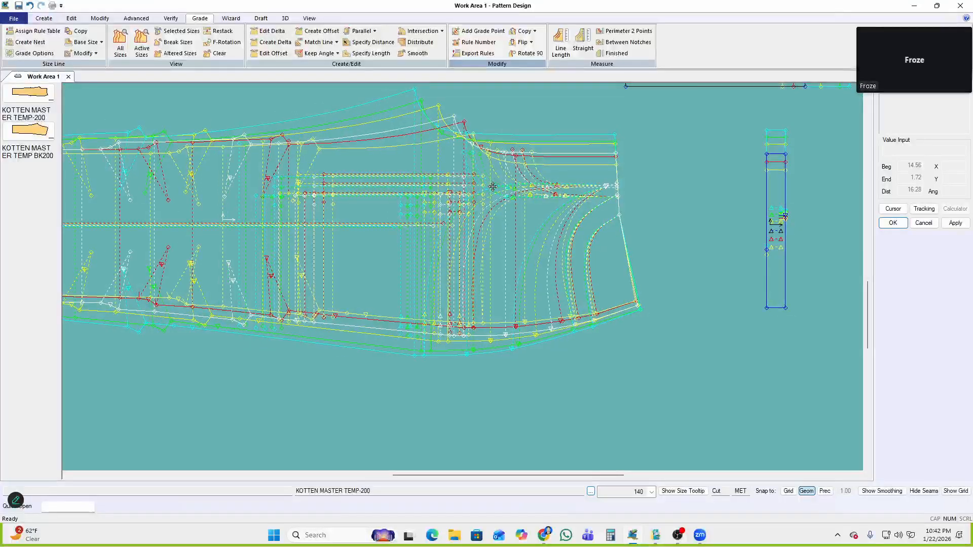
Restack the nest on the crotch point and on the fly curve's top end, and try to measure the front crotch curve
scroll(492, 186, up, 1)
click(219, 31)
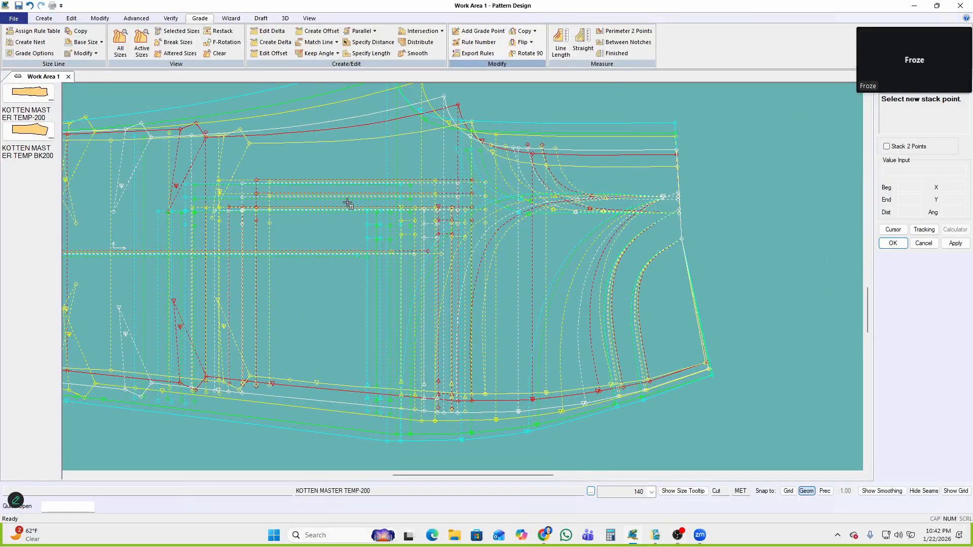
click(446, 98)
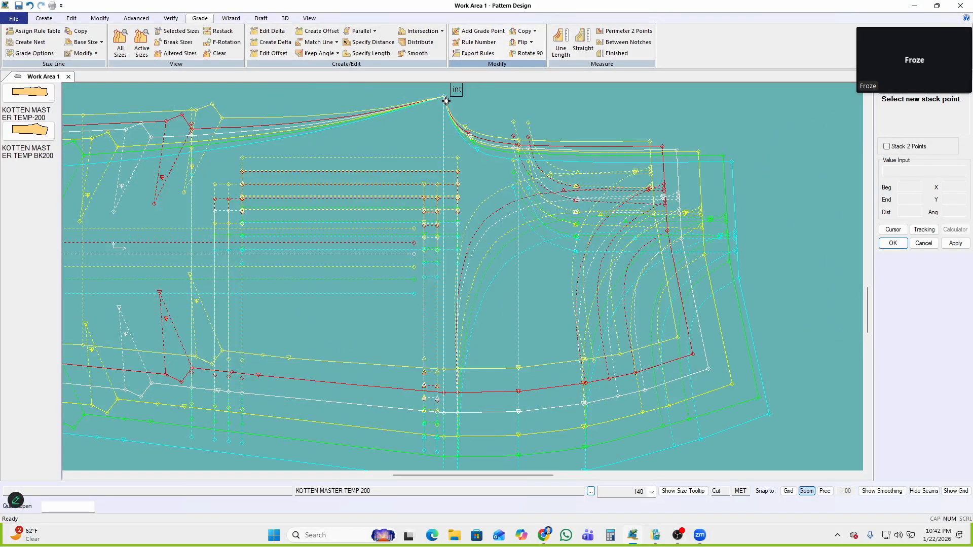
click(512, 146)
right_click(582, 116)
click(592, 122)
scroll(581, 185, up, 1)
middle_drag(581, 184, 523, 213)
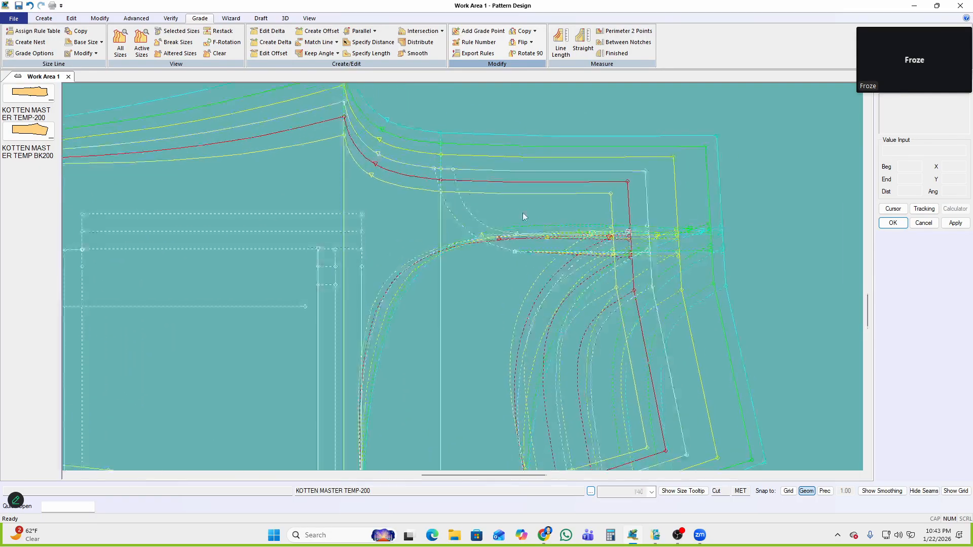
right_click(676, 131)
click(676, 134)
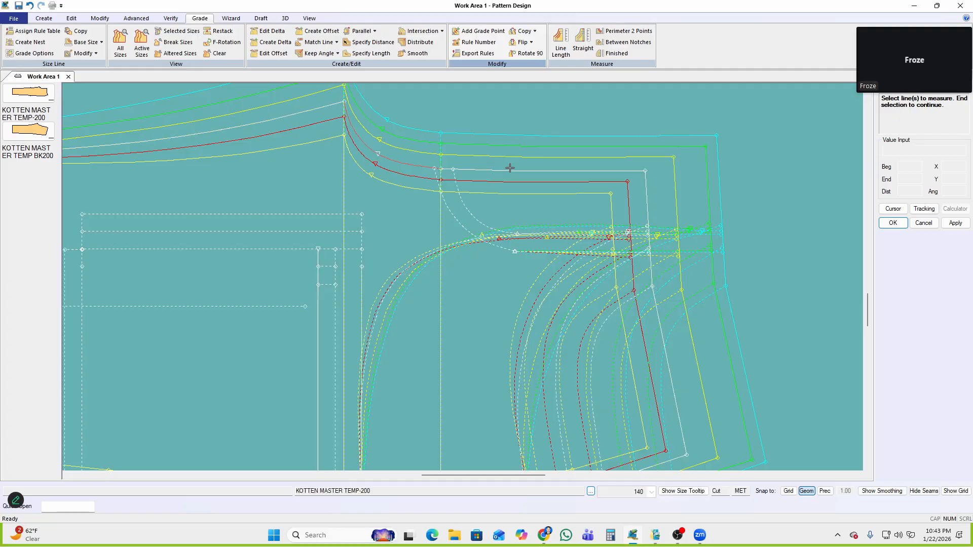
right_click(655, 128)
click(655, 130)
Restack the size nest on the side seam point where the first pocket curve ends
middle_drag(645, 261, 616, 129)
scroll(569, 204, up, 1)
scroll(605, 123, down, 1)
scroll(532, 294, up, 1)
middle_drag(532, 294, 512, 286)
key(r)
click(566, 252)
right_click(623, 196)
click(625, 201)
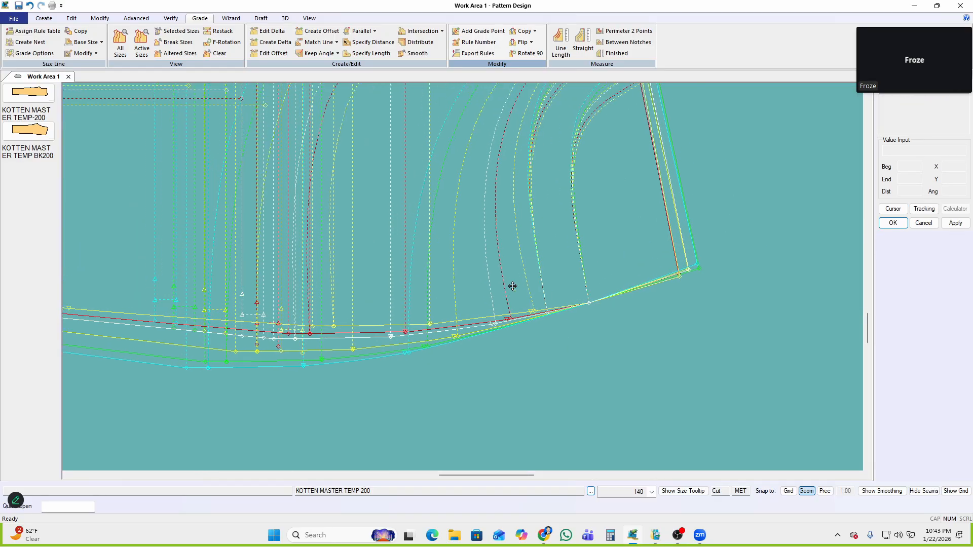
Copy the side seam stack point's growths to the lower end of the third pocket curve
click(536, 31)
click(561, 87)
scroll(558, 313, up, 2)
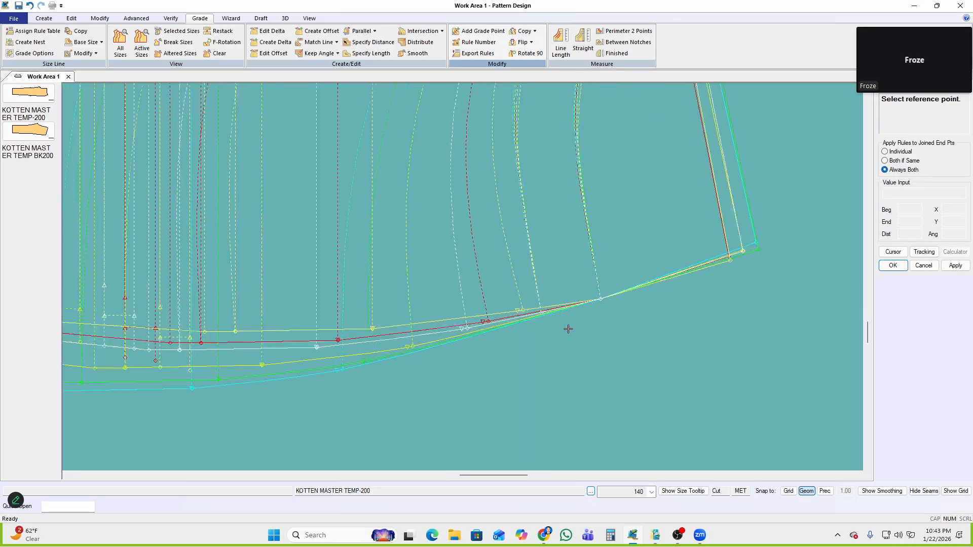
click(601, 300)
right_click(520, 210)
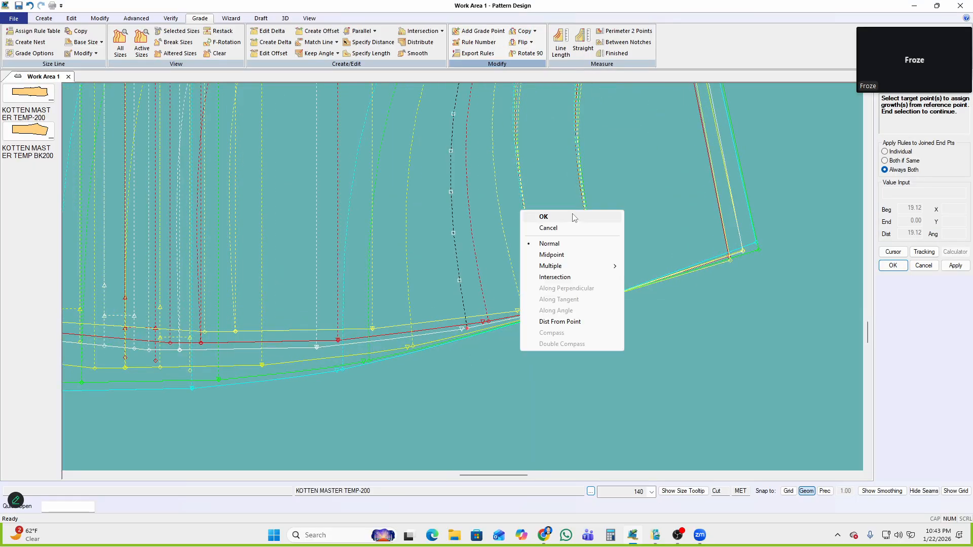
click(527, 216)
scroll(510, 368, down, 4)
scroll(491, 357, up, 1)
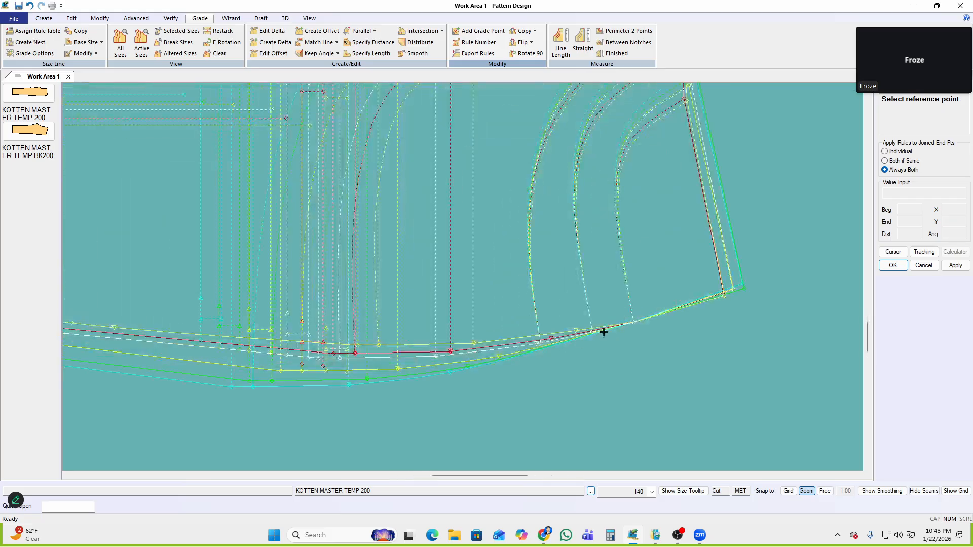
Copy the growths of the same side seam point to the lower end of the large pocket bag curve
click(632, 318)
scroll(341, 358, down, 3)
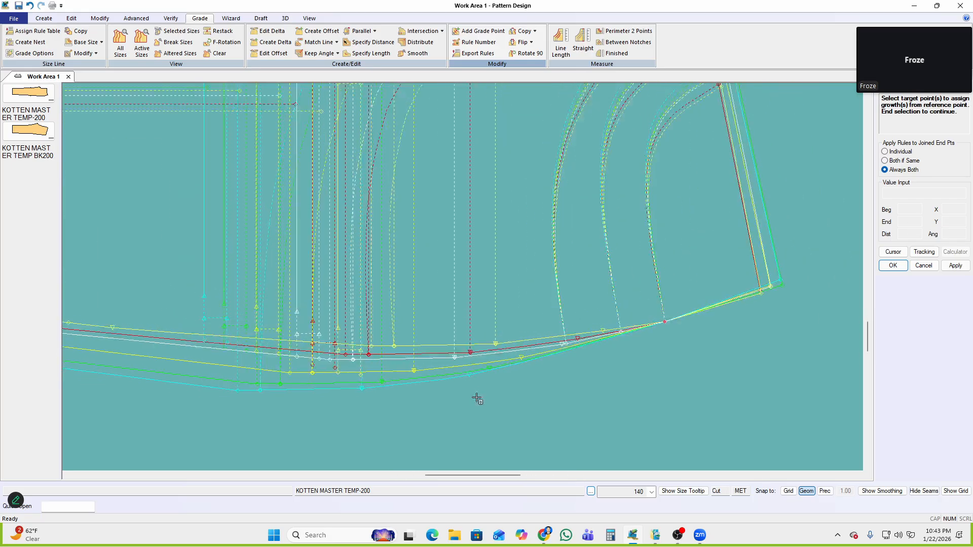
scroll(467, 403, up, 2)
click(410, 288)
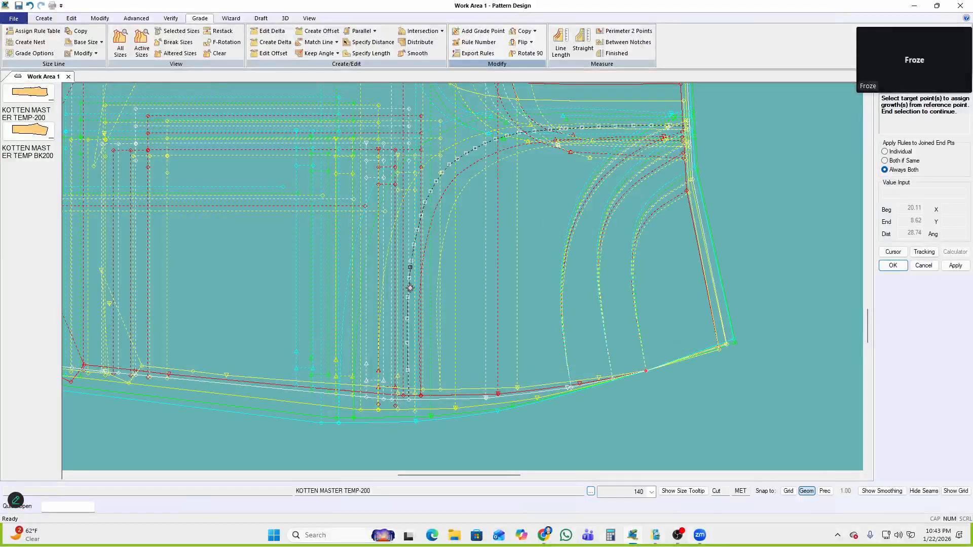
click(413, 402)
right_click(552, 232)
click(551, 232)
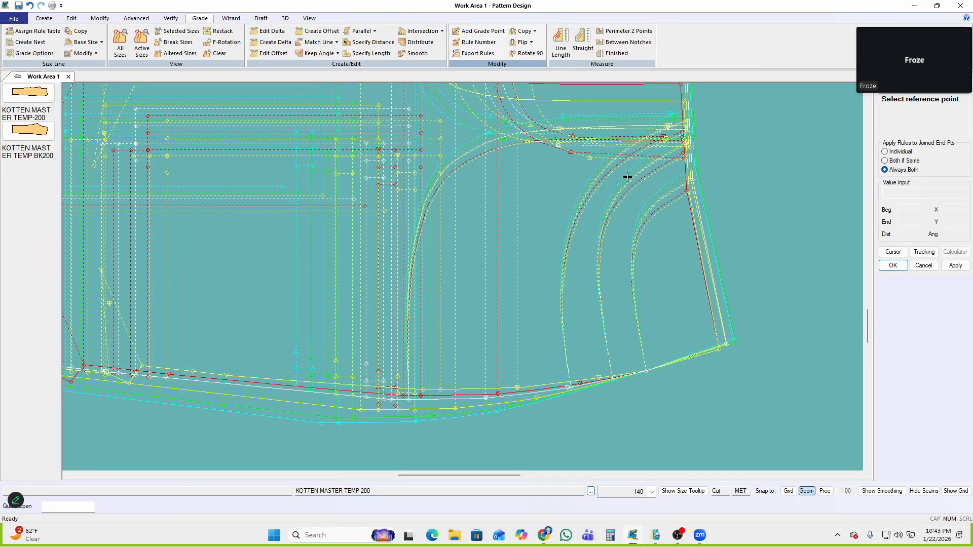
Restack the size nest on the waistline point where the first pocket curve ends
scroll(628, 176, up, 3)
click(619, 227)
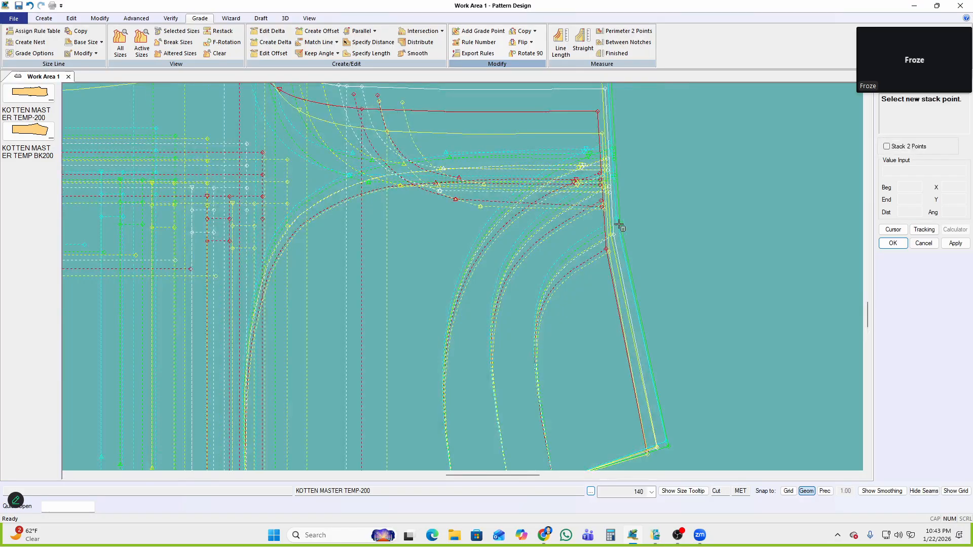
click(616, 238)
right_click(692, 169)
click(692, 170)
scroll(525, 238, up, 2)
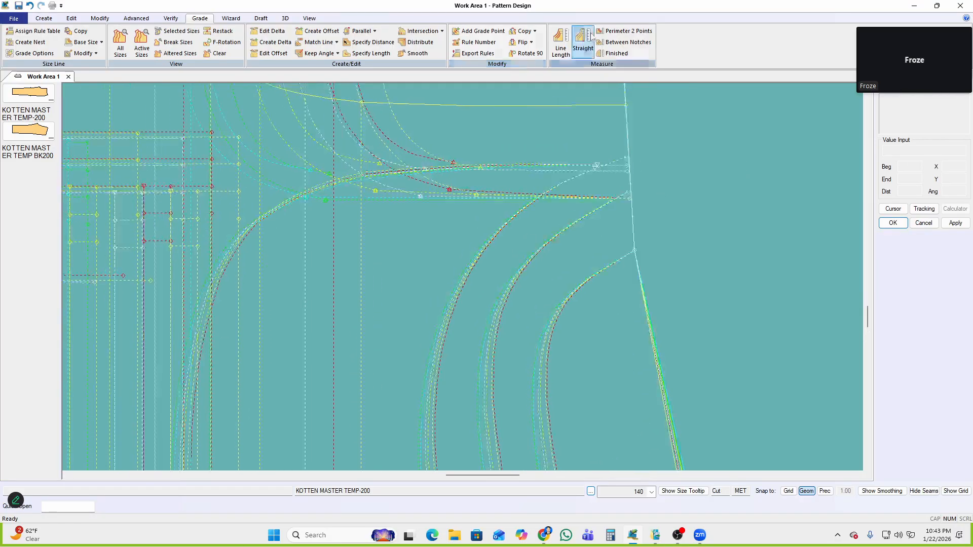
Copy the growths of the centre front waist corner to the upper and lower ends of both fly curves
click(535, 31)
click(555, 93)
scroll(413, 175, up, 5)
mouse_move(426, 259)
mouse_down()
mouse_move(450, 189)
mouse_move(428, 273)
mouse_up()
scroll(427, 273, down, 2)
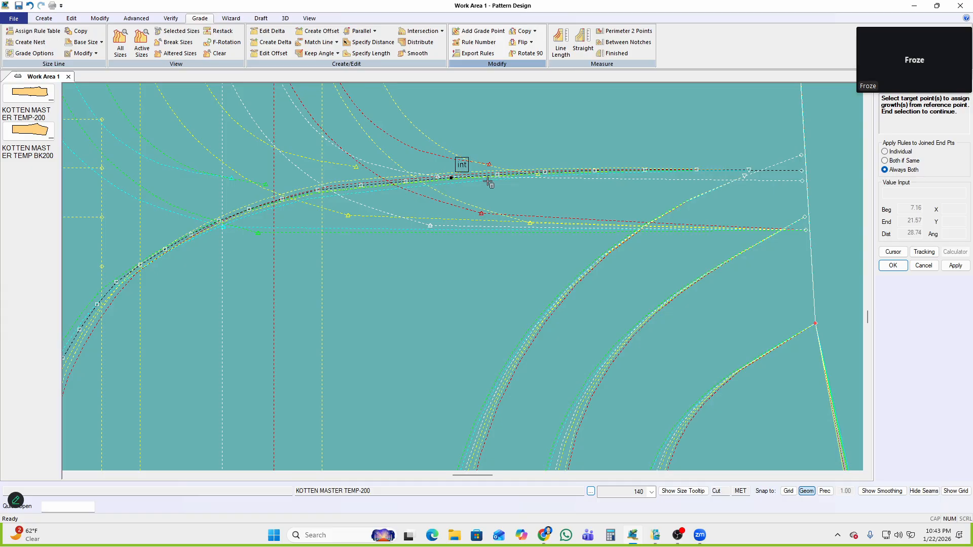
scroll(537, 251, down, 3)
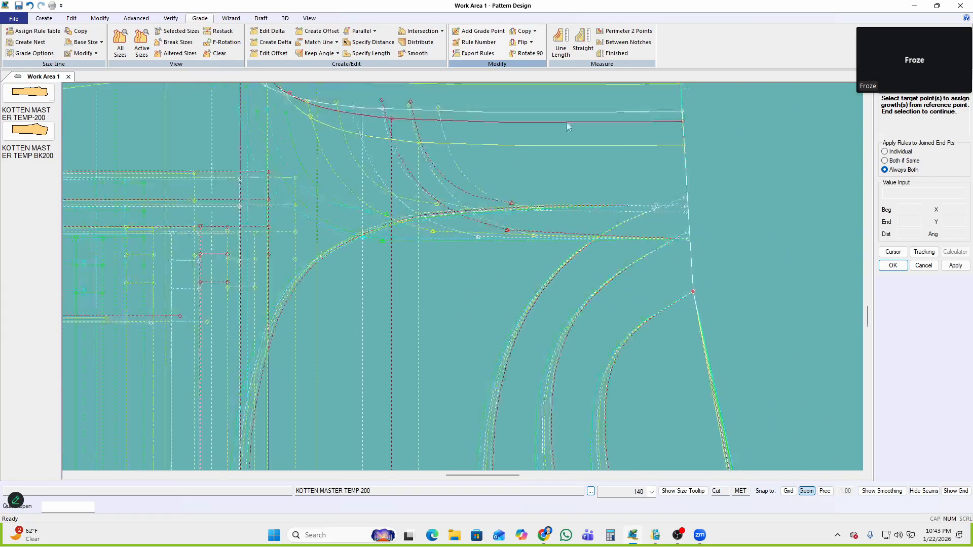
click(682, 111)
scroll(673, 113, up, 1)
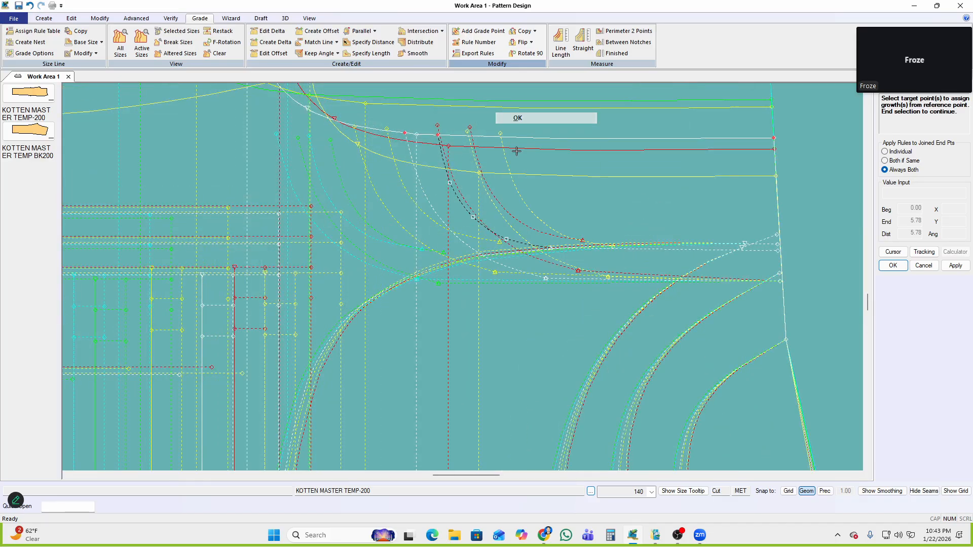
click(540, 125)
click(439, 136)
scroll(564, 191, up, 3)
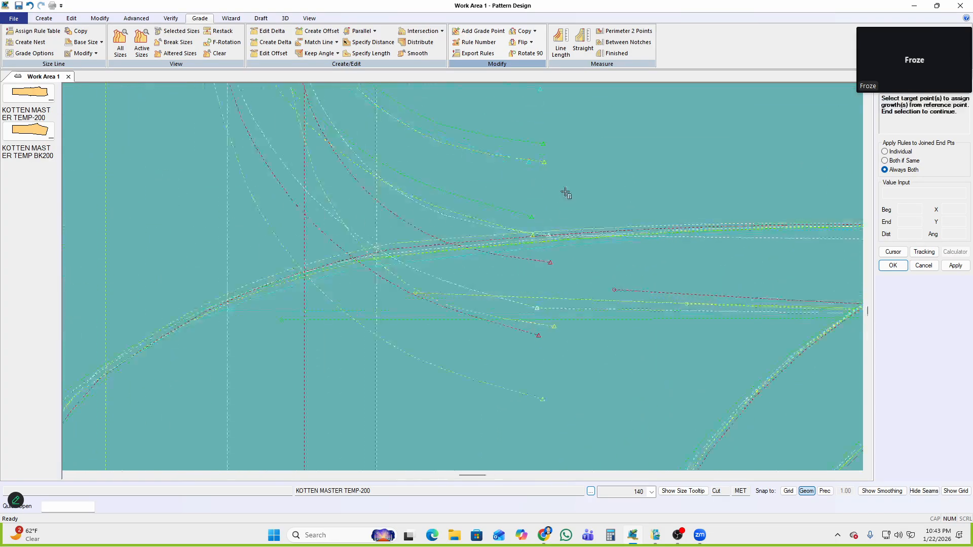
drag(536, 333, 532, 333)
right_click(685, 181)
click(686, 183)
Restack the size nest on the centre front seam point at the vertical reference line
scroll(391, 261, down, 3)
scroll(487, 251, down, 3)
scroll(508, 206, up, 3)
scroll(504, 208, down, 1)
key(r)
click(351, 152)
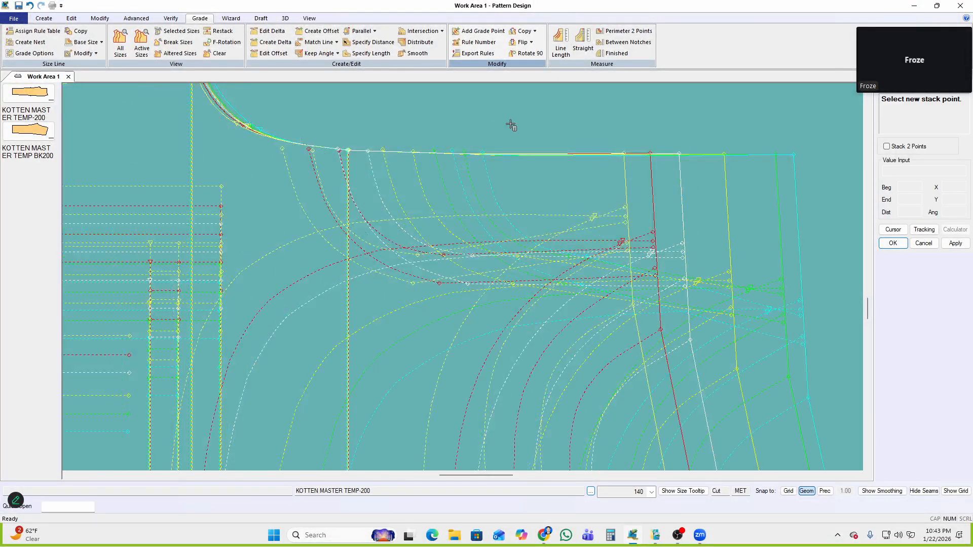
Copy the growths of the centre front seam stack point to the upper and lower ends of both fly curves
click(533, 32)
click(557, 91)
scroll(304, 142, up, 1)
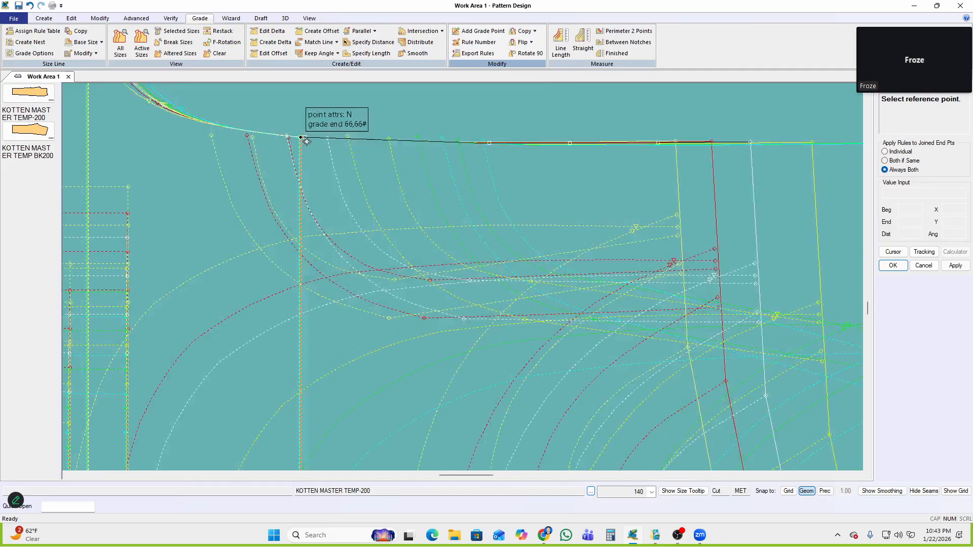
click(304, 139)
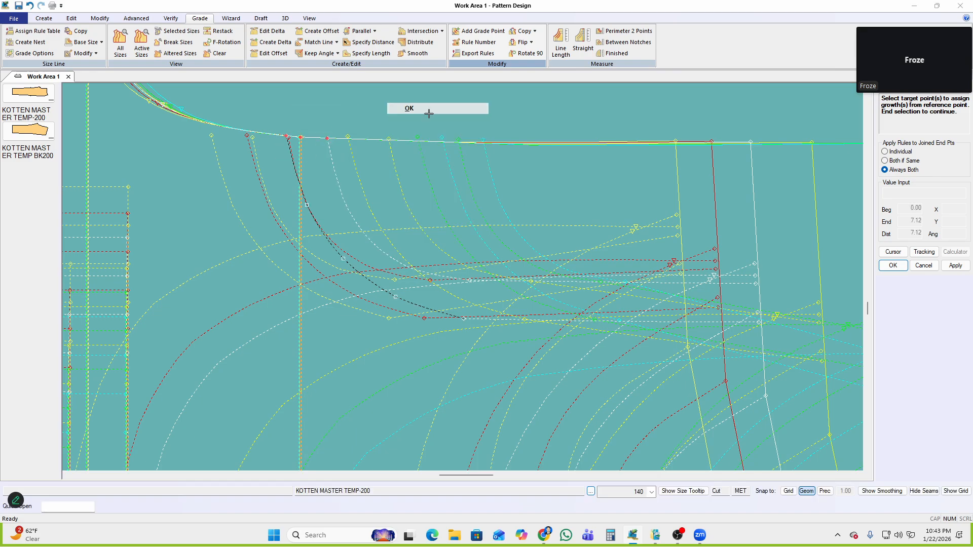
click(326, 139)
scroll(460, 299, up, 3)
drag(500, 181, 448, 357)
right_click(624, 206)
click(678, 213)
scroll(269, 251, down, 4)
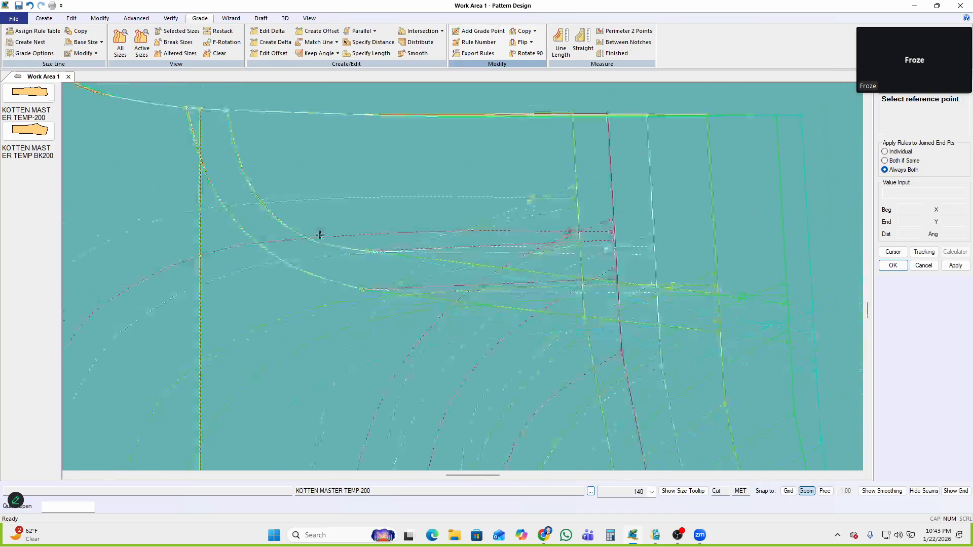
Copy the growths of the fly curve's lower point to the waist ends of the fly lines
click(368, 251)
scroll(608, 248, up, 2)
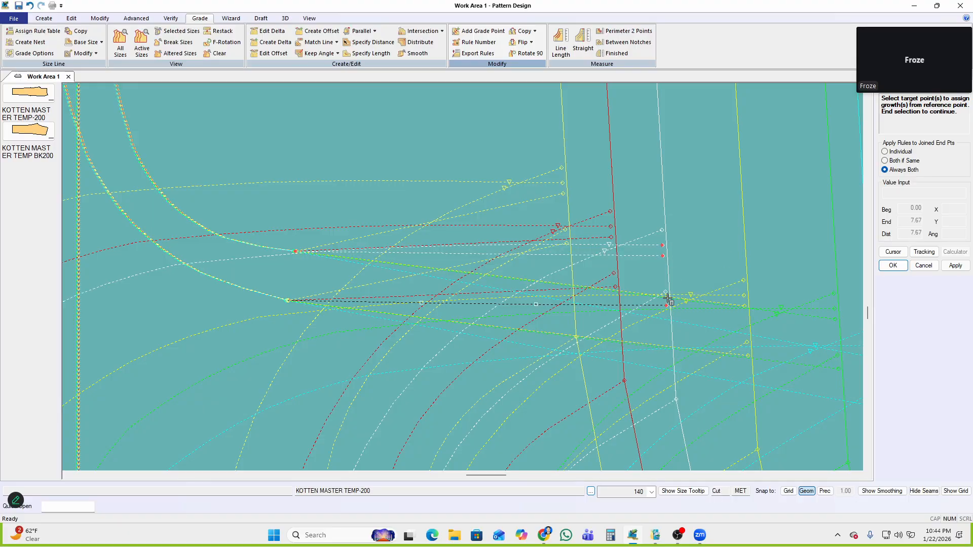
right_click(655, 196)
click(705, 202)
scroll(701, 201, down, 3)
scroll(695, 201, up, 2)
right_click(717, 136)
click(742, 144)
Restack the size nest on the centre front seam point to check the grading of the fly curves
scroll(679, 236, up, 3)
scroll(661, 268, down, 5)
scroll(456, 223, up, 3)
click(339, 157)
click(270, 156)
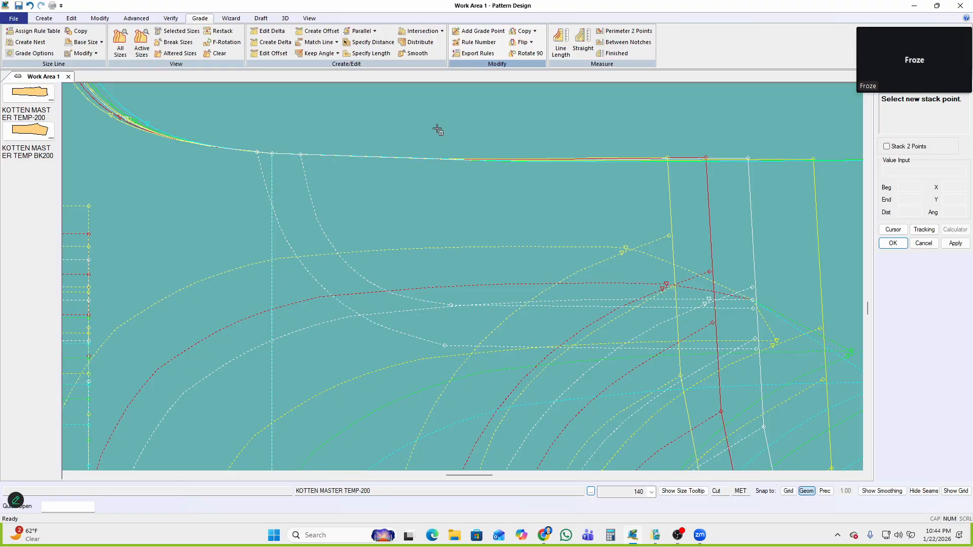
right_click(438, 129)
click(437, 129)
Delete the two marked points where the pocket bag curve crosses the upper pocket curve near the waist
middle_drag(688, 239, 525, 188)
scroll(537, 265, up, 2)
right_click(666, 178)
click(667, 177)
right_click(622, 155)
click(623, 157)
Restack the front piece's nest on the waistline end of the first pocket curve
scroll(591, 236, down, 4)
scroll(539, 220, down, 2)
middle_drag(568, 276, 575, 254)
scroll(575, 251, up, 1)
click(583, 232)
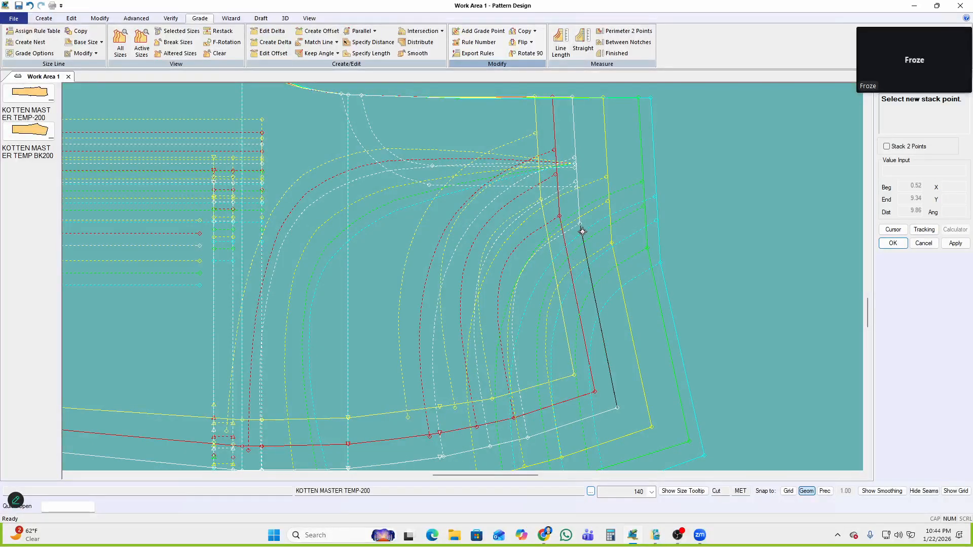
click(583, 224)
right_click(701, 166)
click(700, 167)
middle_drag(561, 242, 551, 268)
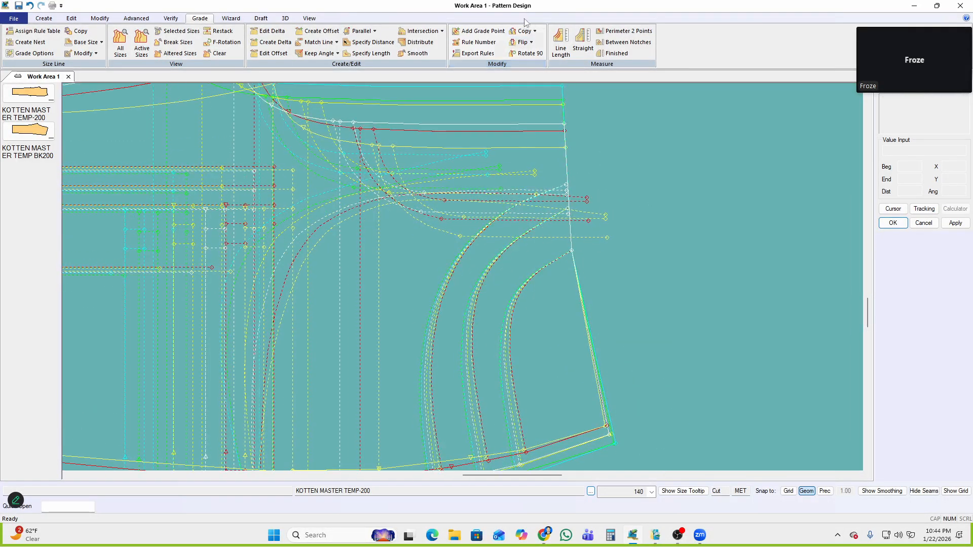
Copy the waistline stack point's growths to the waist ends of the pocket bag curve and the adjoining fly line
click(534, 33)
click(552, 91)
scroll(560, 241, up, 2)
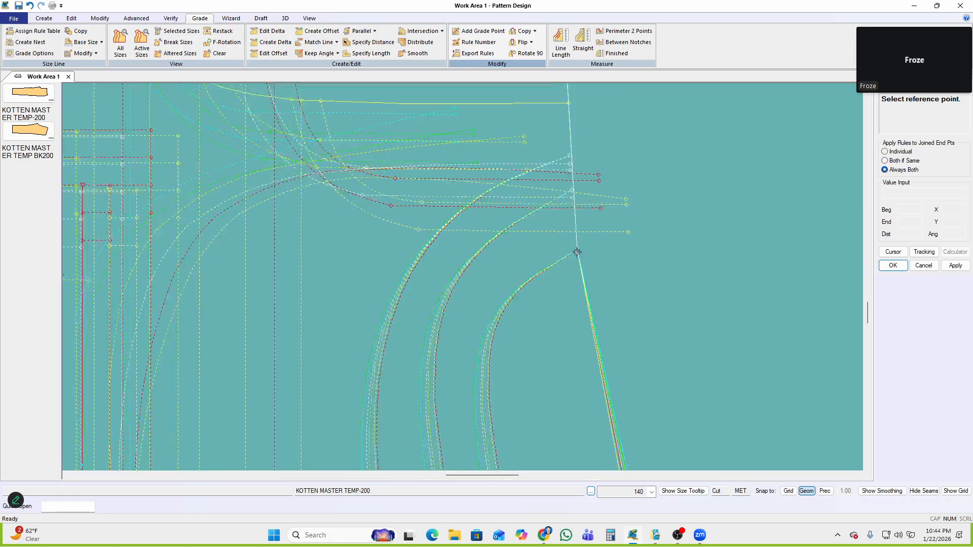
click(577, 254)
scroll(554, 184, up, 1)
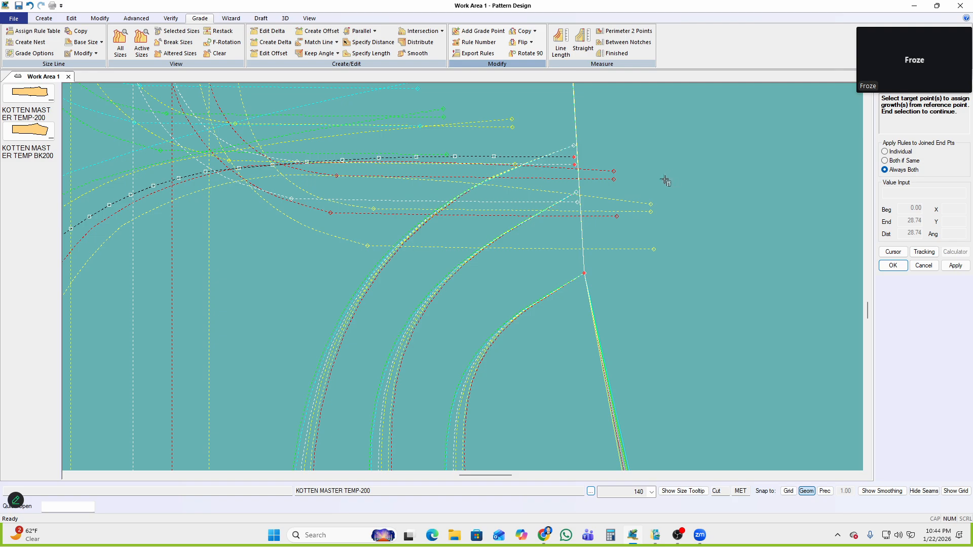
right_click(713, 146)
click(712, 145)
scroll(712, 155, down, 3)
right_click(603, 155)
click(603, 154)
Try to hide the fly curves on the nested front piece, and undo the attempt
scroll(539, 225, up, 2)
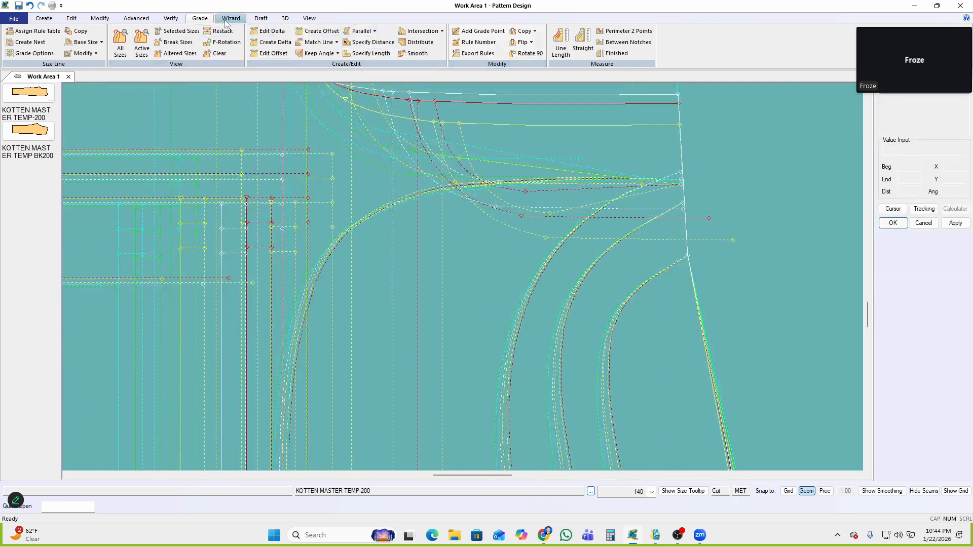
click(309, 18)
click(388, 53)
click(403, 86)
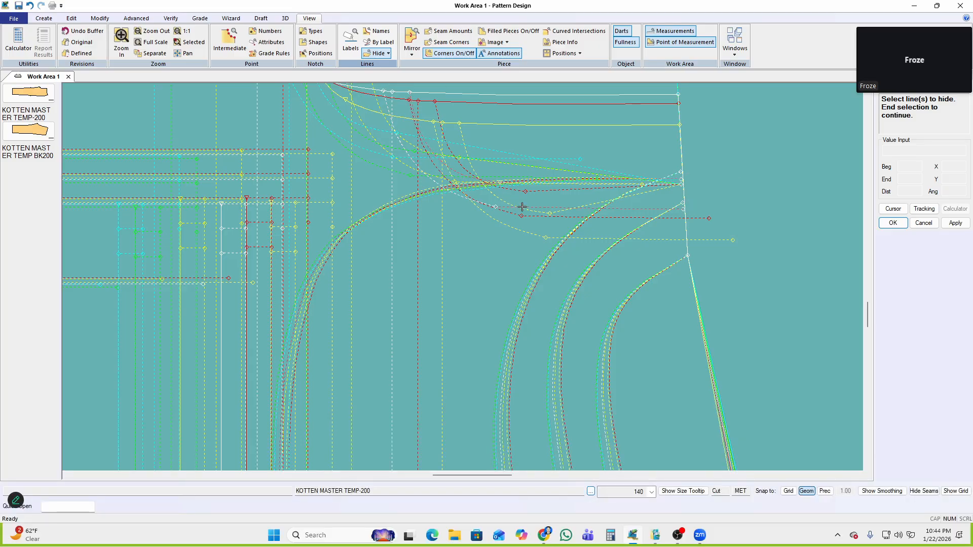
right_click(557, 189)
click(556, 191)
right_click(515, 169)
click(516, 168)
key(ctrl+z)
key(ctrl+z)
key(ctrl+z)
key(ctrl+z)
key(ctrl+z)
scroll(535, 173, down, 6)
scroll(532, 168, up, 5)
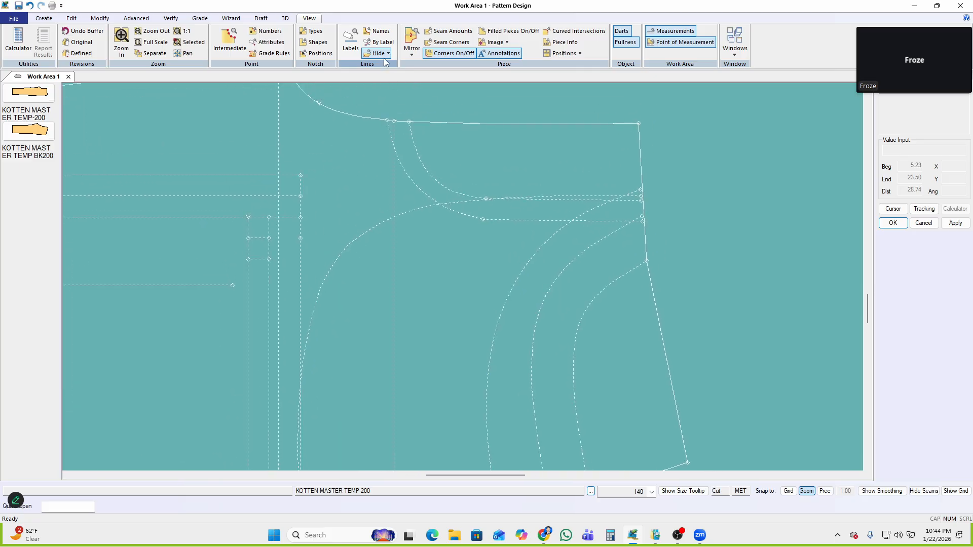
Hide both fly curves and their straight lines running to the waistline on the front piece
click(394, 77)
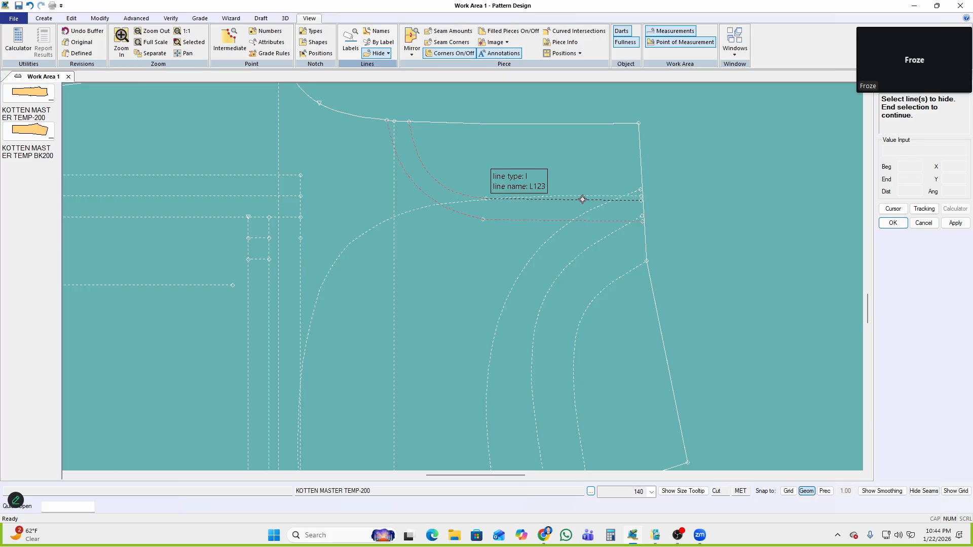
right_click(536, 177)
right_click(590, 161)
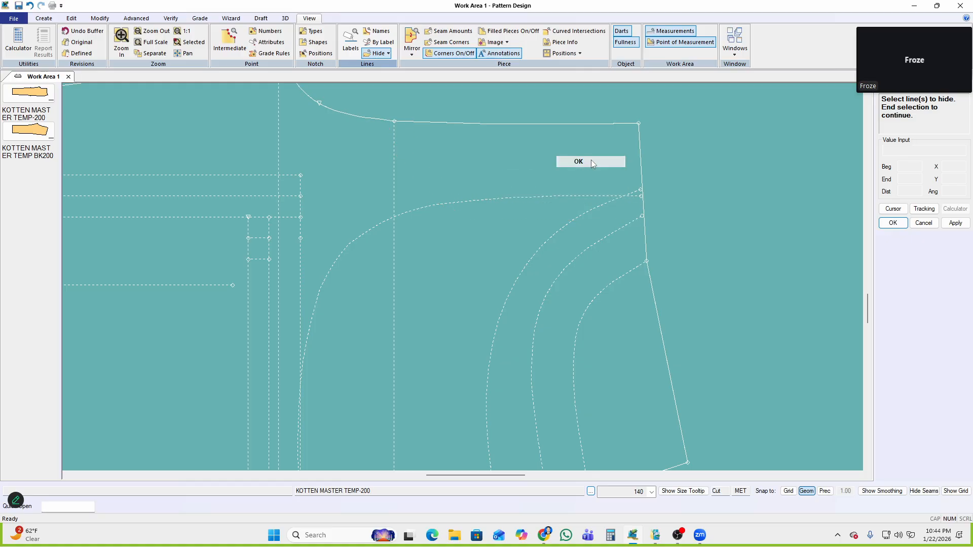
click(578, 161)
right_click(680, 154)
click(680, 153)
Display the size nest of the front piece again with the fly curves hidden
middle_drag(492, 185, 491, 173)
scroll(493, 210, up, 2)
middle_drag(492, 210, 473, 206)
key(F4)
scroll(595, 146, up, 3)
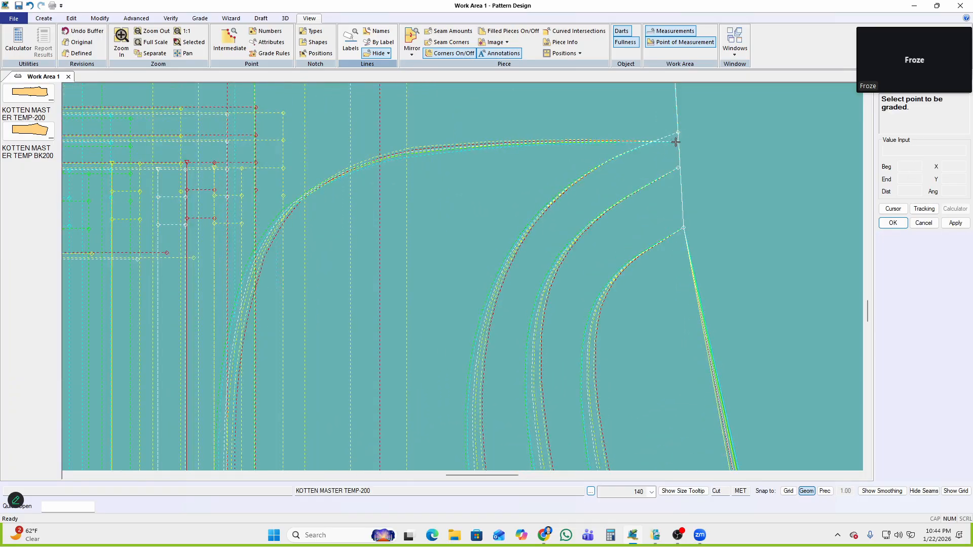
click(738, 138)
scroll(620, 145, down, 3)
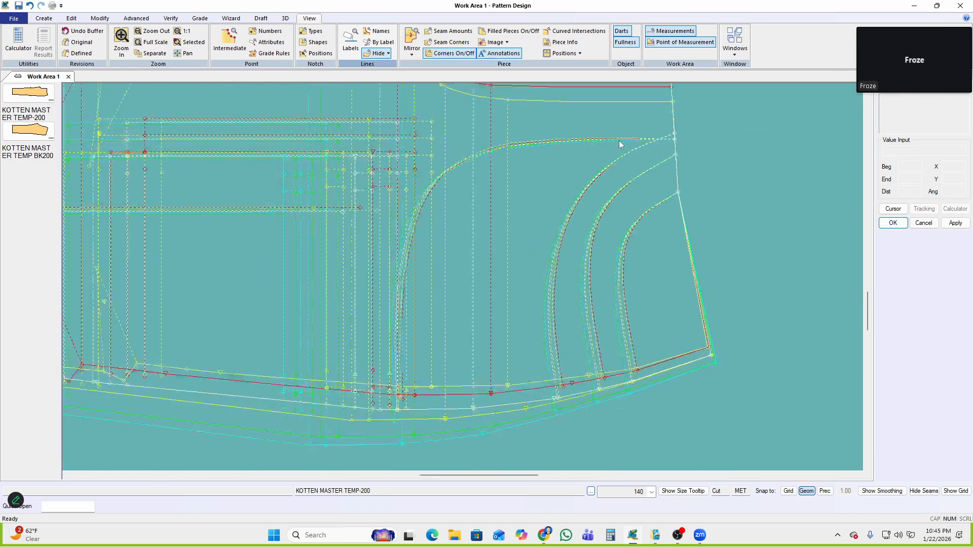
scroll(466, 292, up, 1)
Restack the nest on the hipline's side seam point and finally on the side seam end of the pocket curve nearest the waist
key(s)
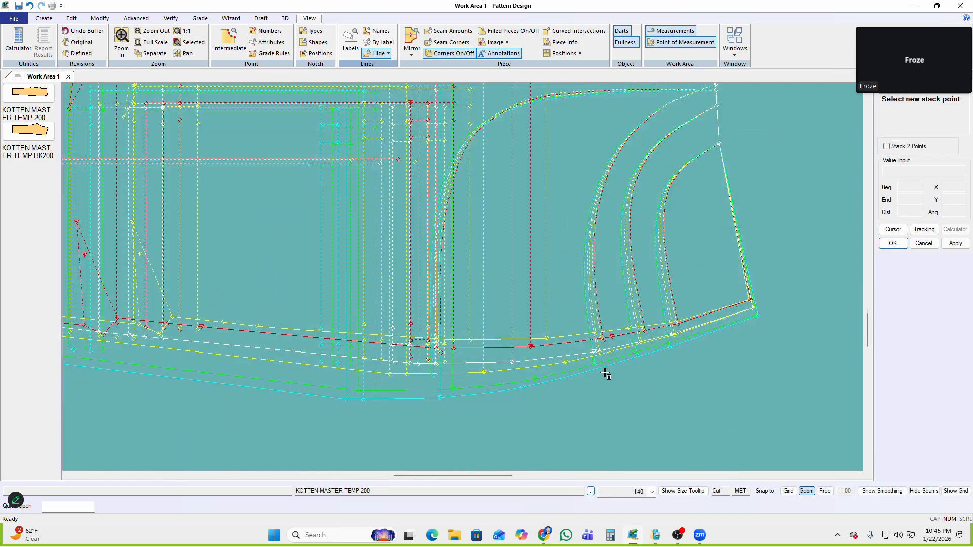
click(513, 363)
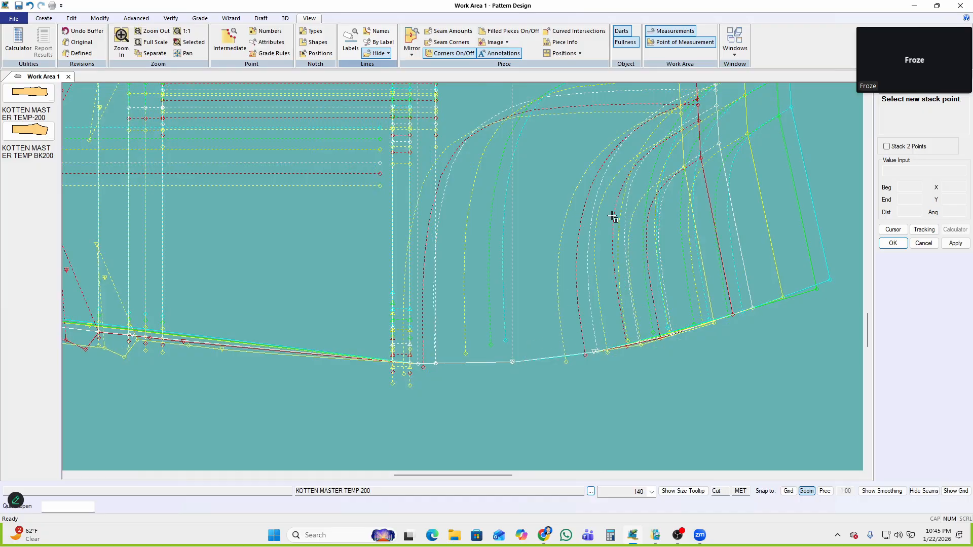
scroll(548, 292, down, 1)
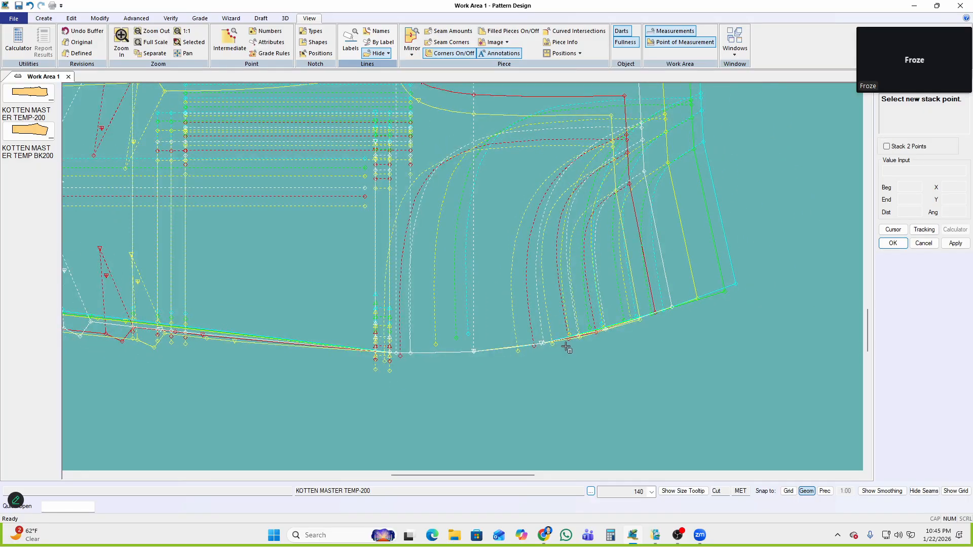
click(606, 329)
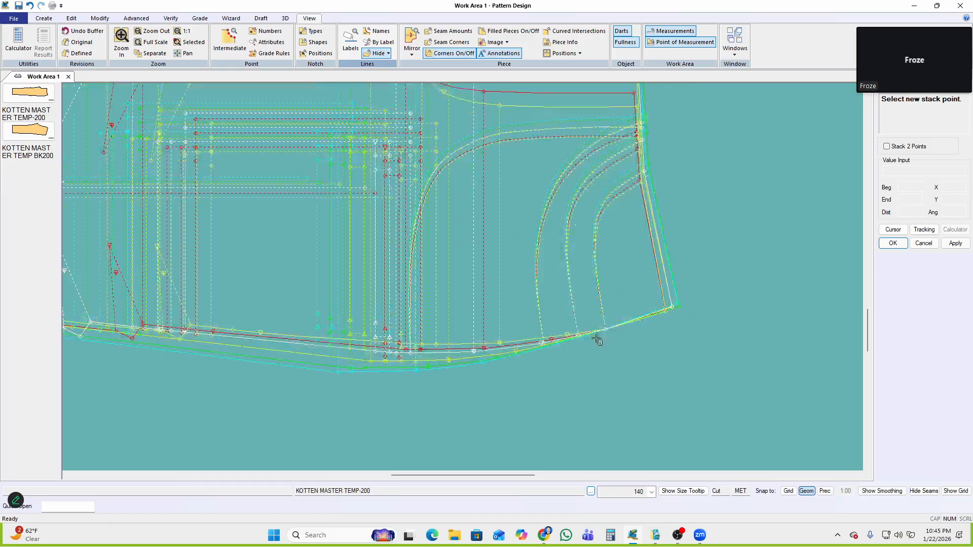
scroll(537, 320, up, 2)
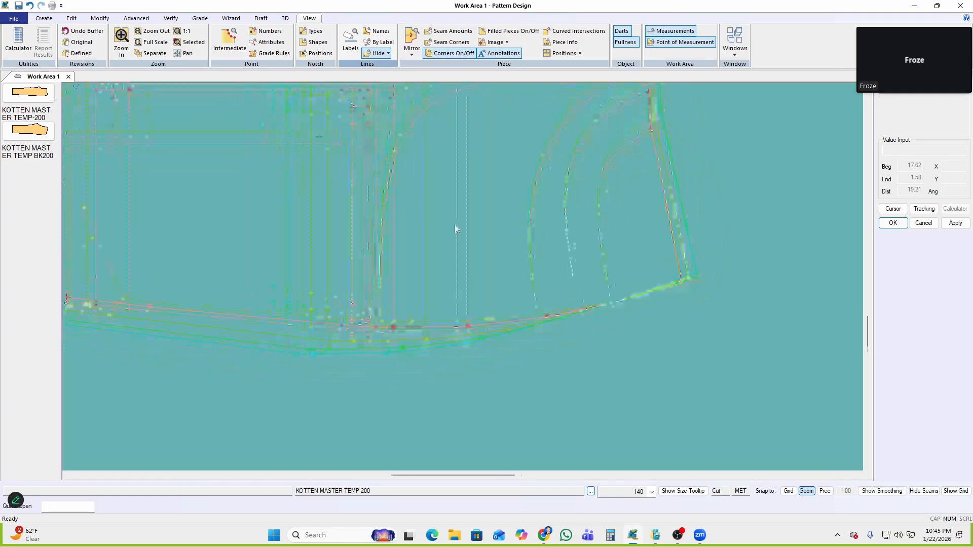
middle_drag(496, 312, 503, 258)
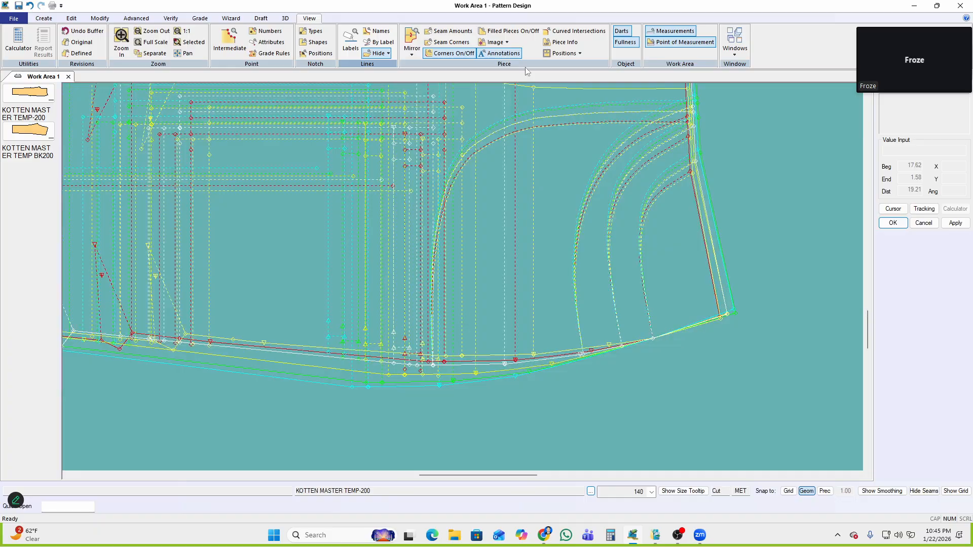
Try to copy the side seam growths of the pocket curve nearest the waist to the pocket bag curve
click(200, 17)
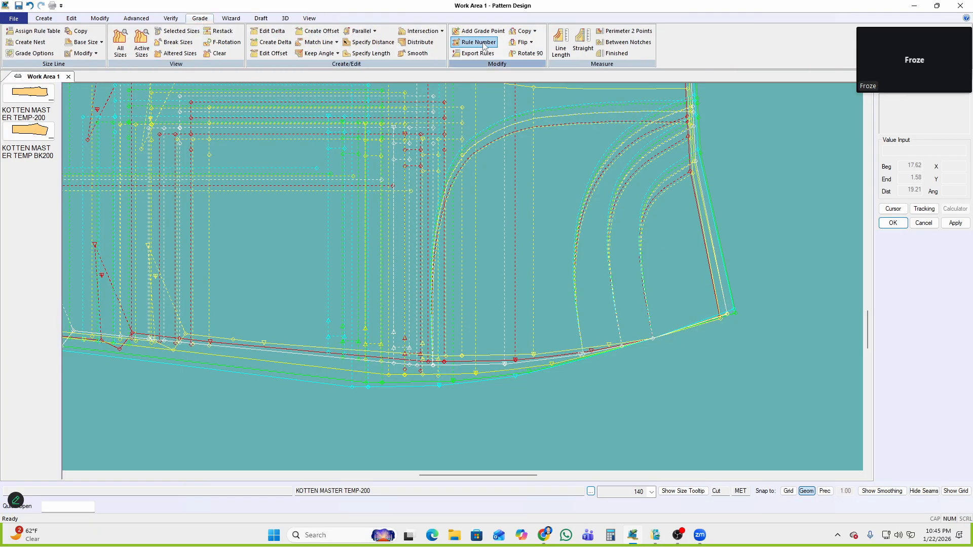
click(535, 32)
click(532, 87)
scroll(520, 398, up, 2)
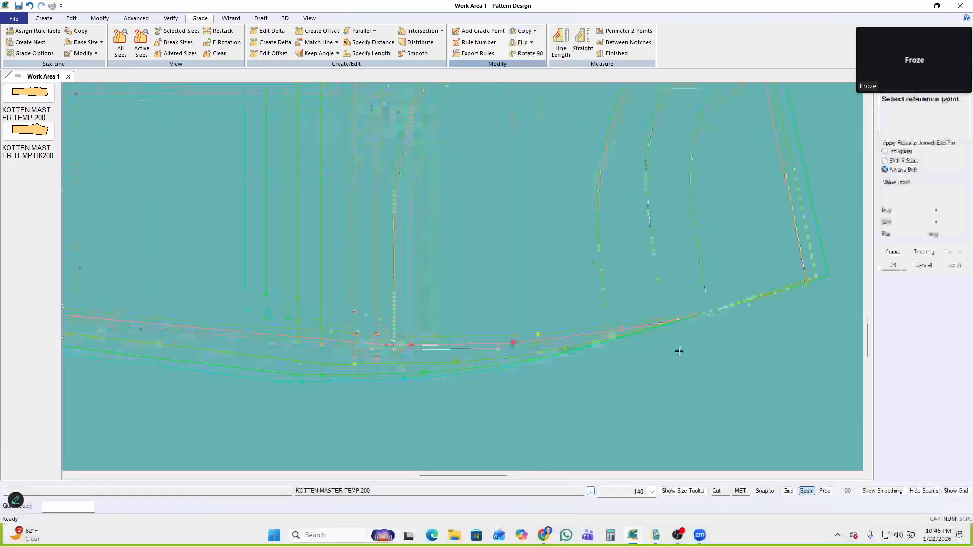
click(709, 311)
scroll(610, 363, down, 2)
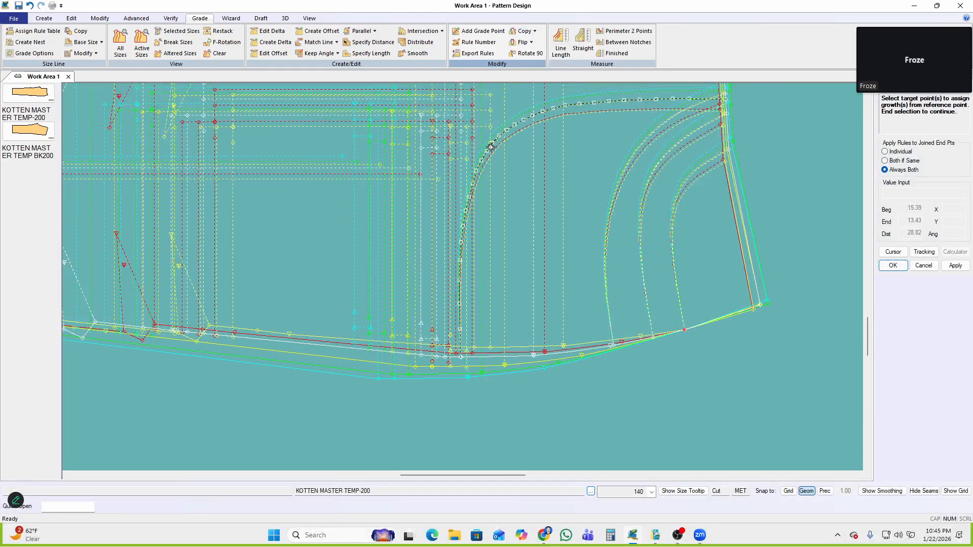
right_click(627, 217)
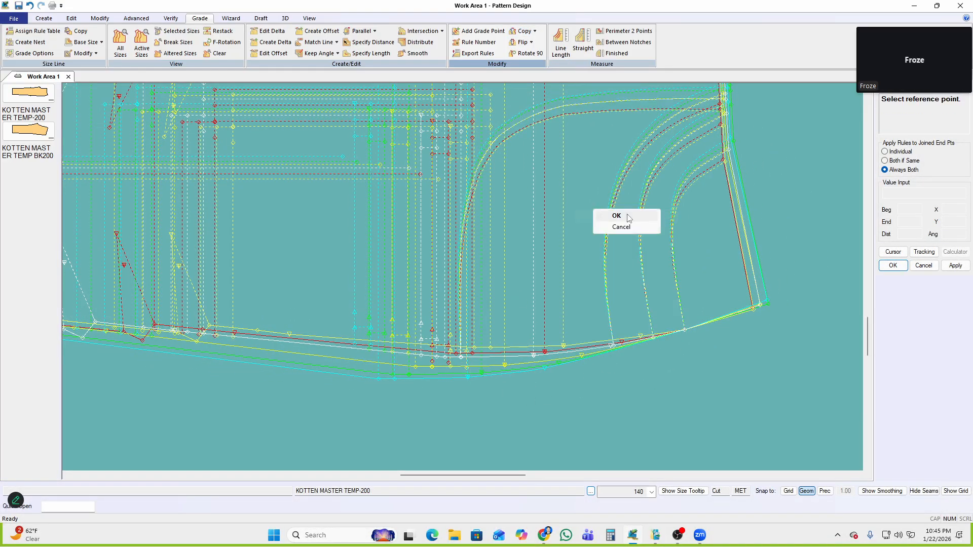
click(629, 216)
Restack the nest on the side seam point at the pocket bag curve's end to check its grading
scroll(461, 319, up, 2)
key(r)
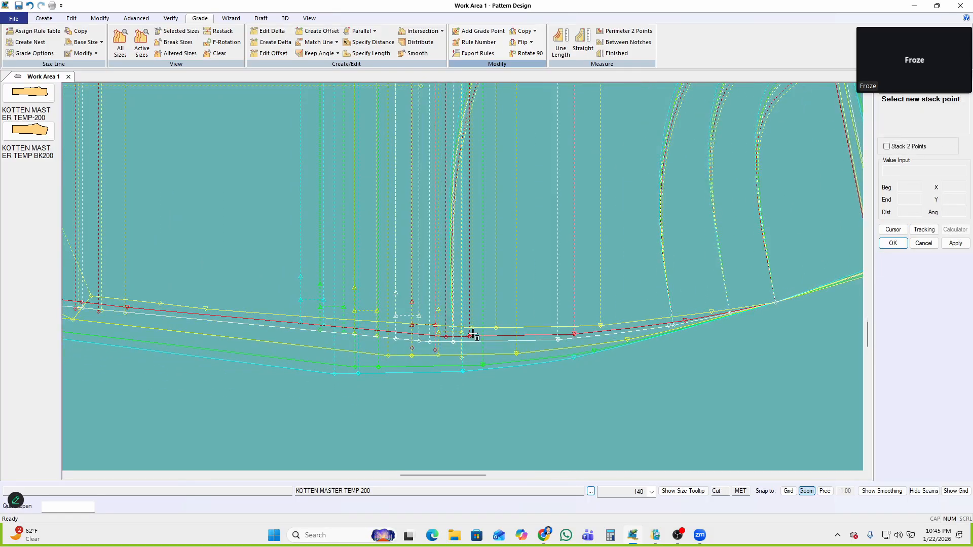
click(455, 340)
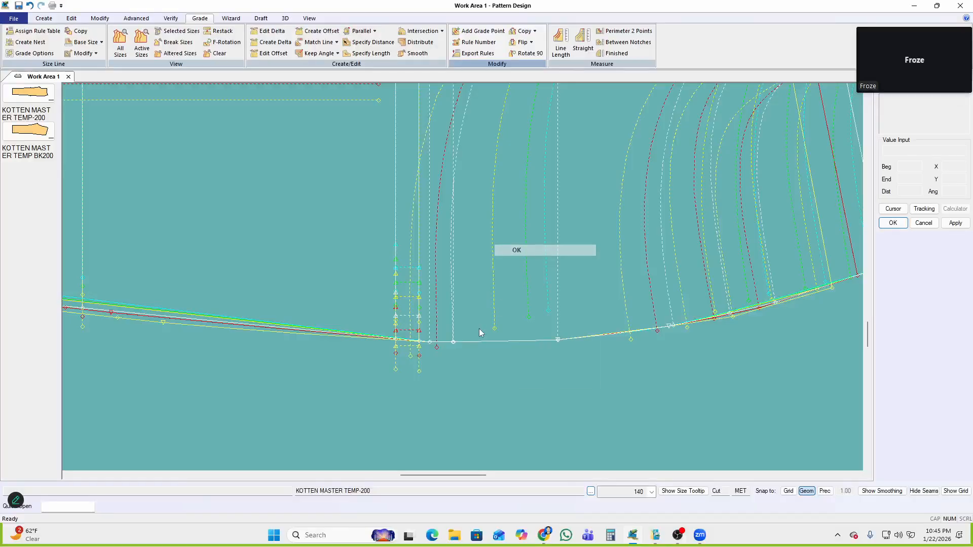
scroll(464, 364, down, 4)
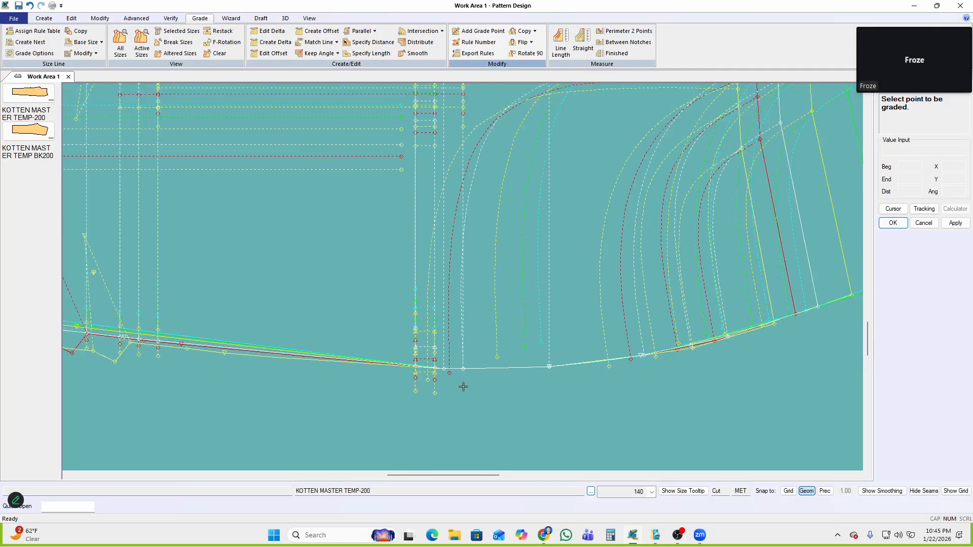
middle_drag(562, 331, 539, 335)
middle_drag(617, 227, 569, 247)
scroll(569, 247, down, 2)
Return the front piece's size nest to its original stacking
right_click(355, 273)
click(365, 261)
right_click(654, 170)
click(672, 178)
middle_drag(418, 325, 532, 313)
scroll(532, 310, down, 4)
scroll(533, 305, up, 2)
scroll(679, 247, up, 3)
Save the graded front piece, overwriting the version changed in another application
key(ctrl+s)
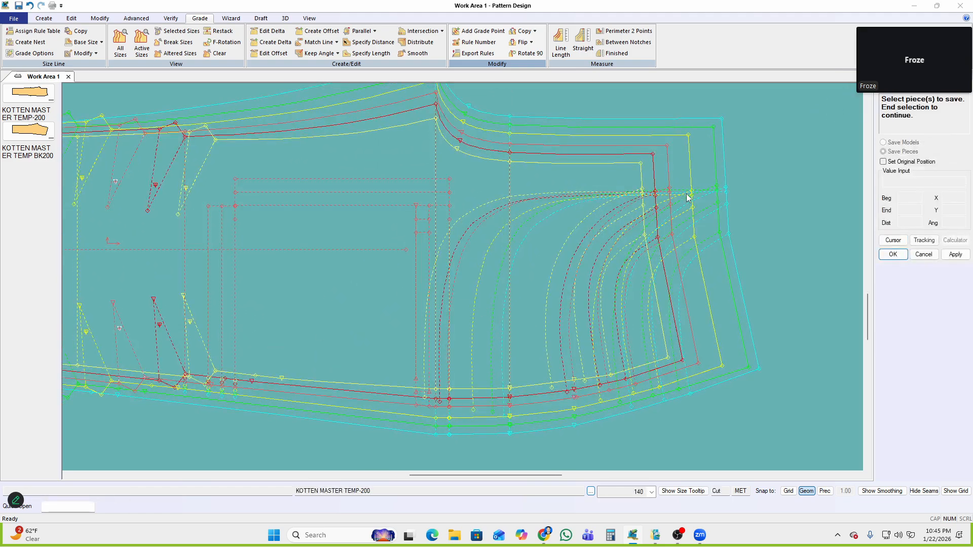
click(688, 197)
click(463, 290)
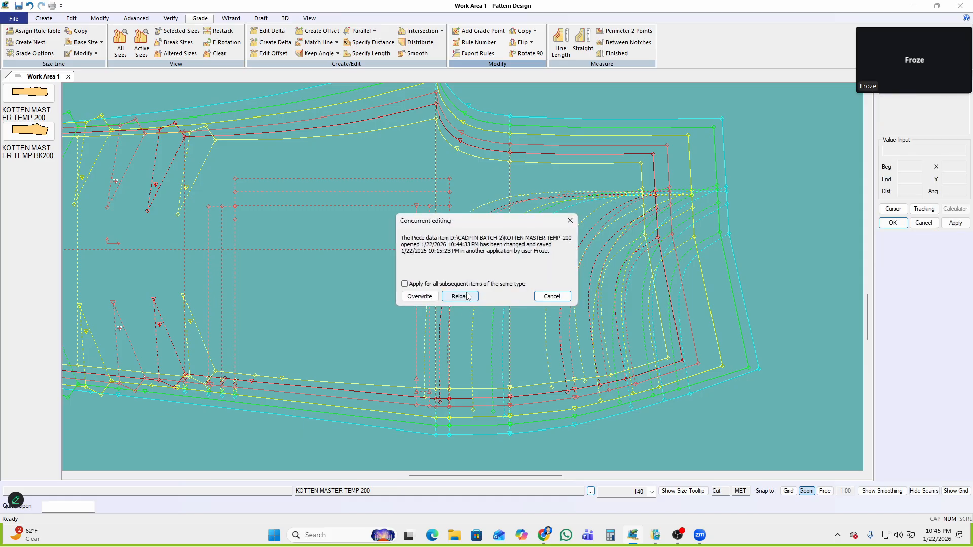
click(420, 297)
mouse_move(477, 278)
mouse_down()
mouse_move(515, 283)
mouse_move(481, 281)
mouse_up()
Display the front piece's size nest again with the hidden fly curves shown
key(a)
click(272, 305)
right_click(654, 181)
click(691, 191)
right_click(670, 166)
click(708, 174)
middle_drag(672, 175, 612, 191)
scroll(612, 191, up, 3)
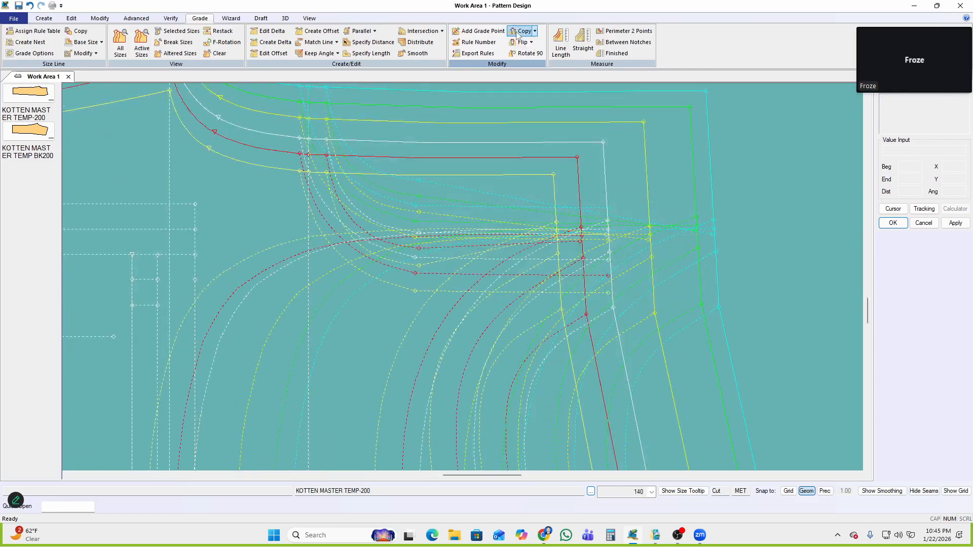
Hide the pocket bag curve and the two pocket curves farther from the waist on the nested front piece
click(315, 20)
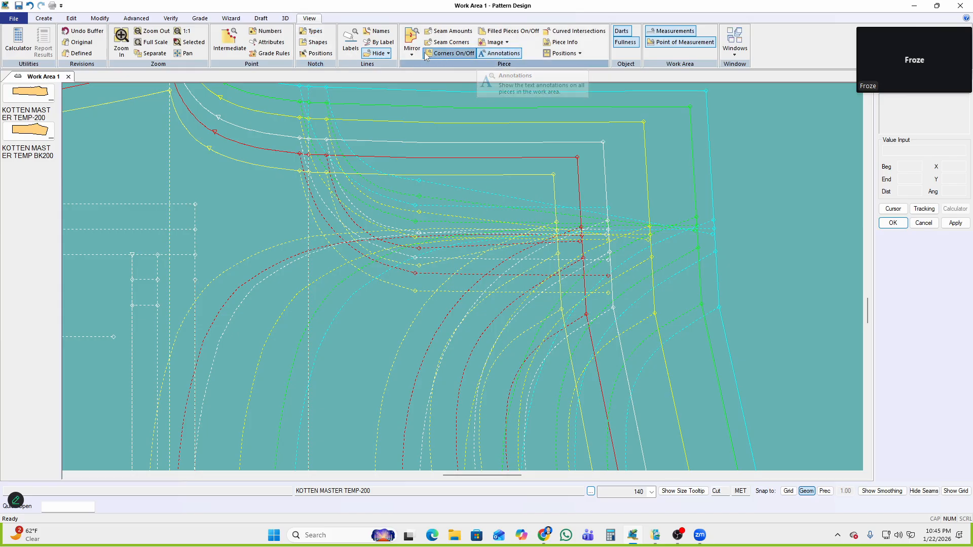
click(380, 53)
click(388, 76)
scroll(523, 262, up, 1)
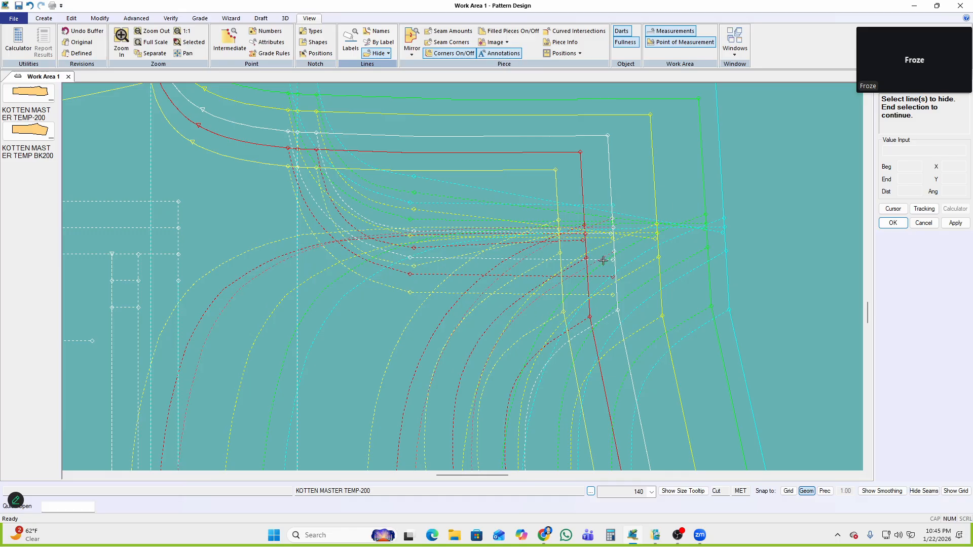
scroll(566, 238, up, 1)
middle_drag(490, 177, 455, 207)
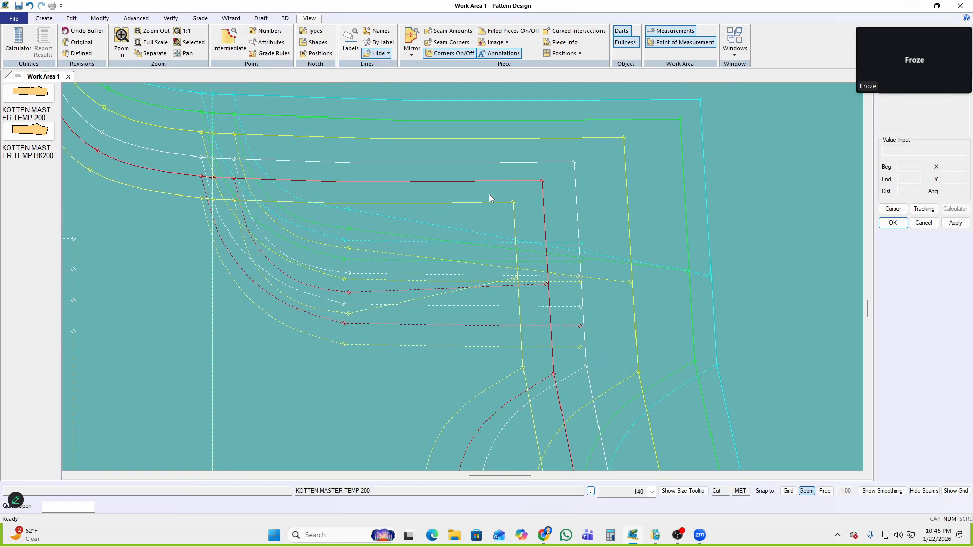
Restack the nest on the centre front waist corner and copy that corner's growths to the waist ends of both fly lines
key(s)
click(575, 160)
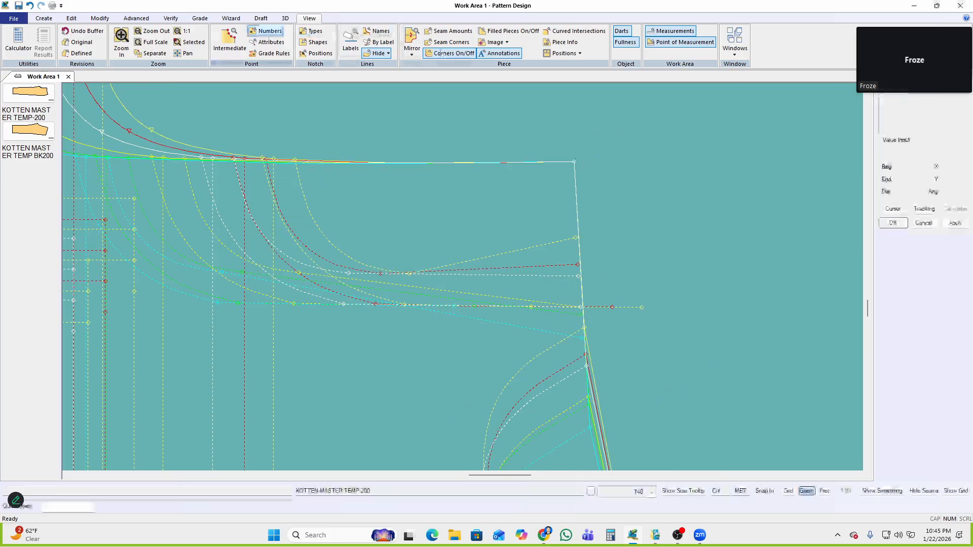
click(201, 18)
click(535, 32)
click(554, 92)
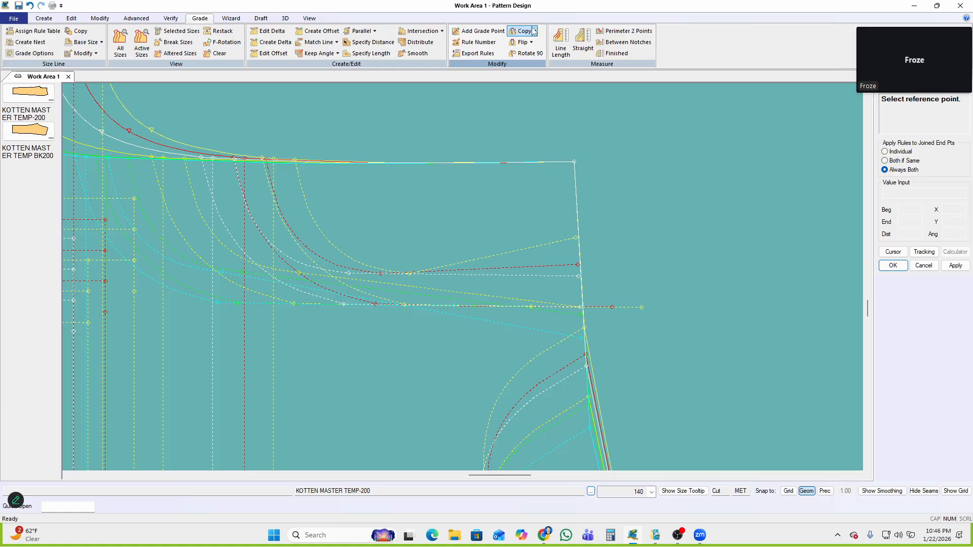
click(534, 32)
click(536, 33)
click(535, 32)
click(549, 88)
click(581, 308)
right_click(634, 194)
click(687, 202)
scroll(687, 202, down, 3)
scroll(228, 248, up, 4)
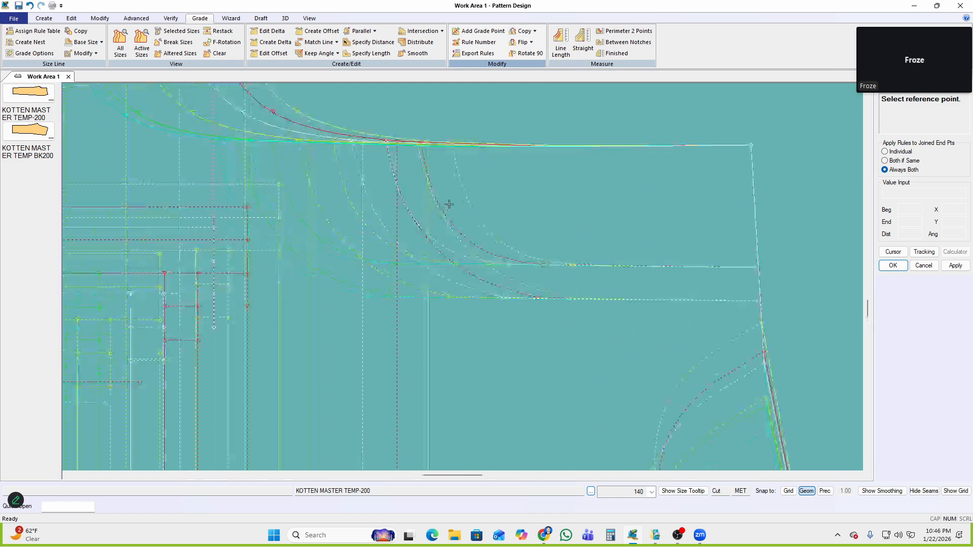
Restack the nest on the centre front seam point where the fly curve starts to check both fly curves' grading
click(588, 180)
click(370, 147)
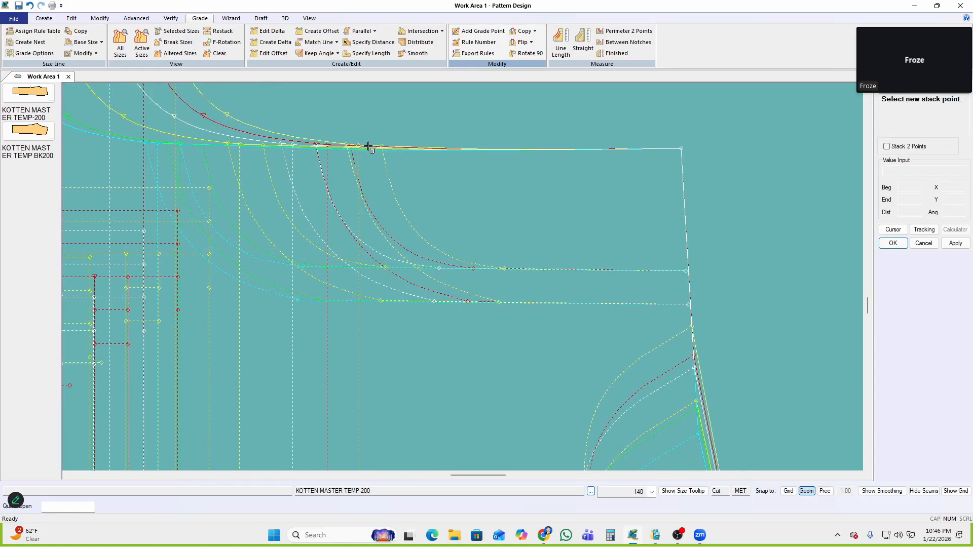
click(291, 147)
scroll(577, 167, down, 4)
scroll(543, 209, up, 5)
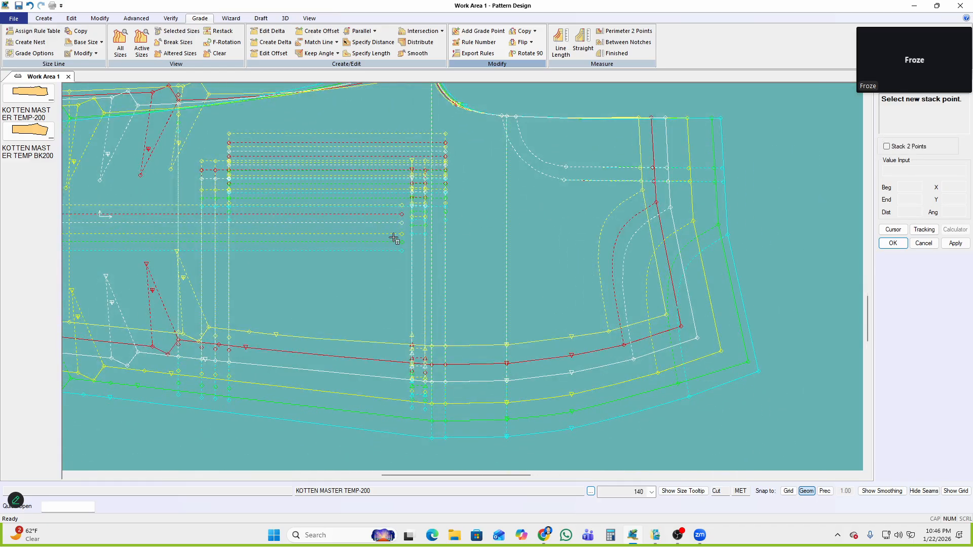
Restack the front piece's nest on the waist-side end of the grain line
click(403, 225)
right_click(666, 141)
click(666, 141)
scroll(481, 288, down, 4)
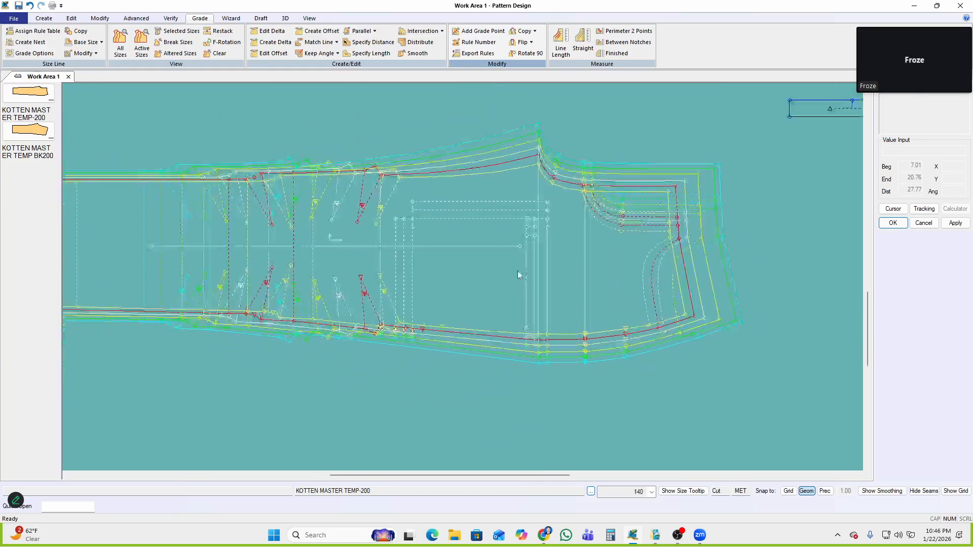
Save the front piece with its corrected fly grading
key(ctrl+s)
click(412, 278)
right_click(686, 145)
click(686, 144)
drag(491, 296, 489, 285)
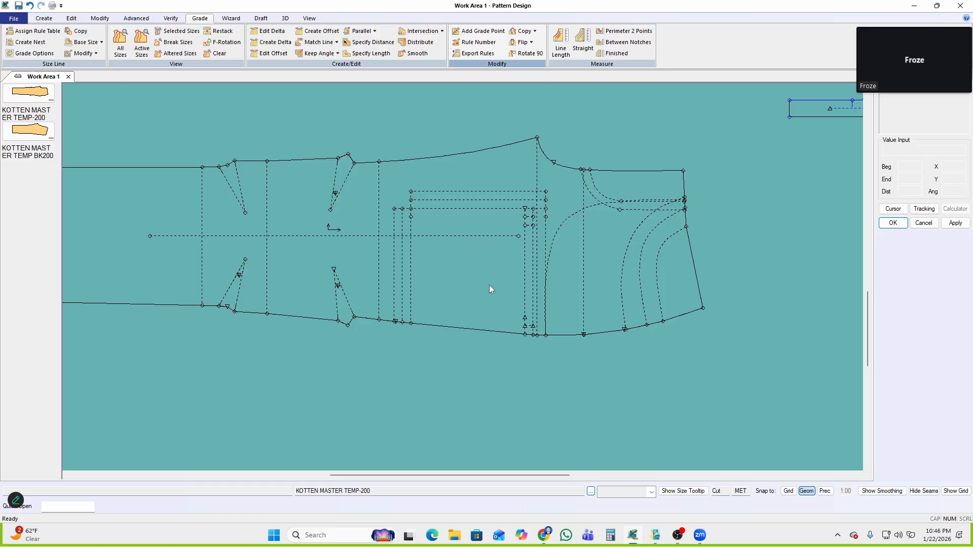
Display the front piece's full size nest with all internal lines and examine the finished grading
key(F4)
click(523, 287)
right_click(427, 180)
click(428, 181)
scroll(426, 203, up, 3)
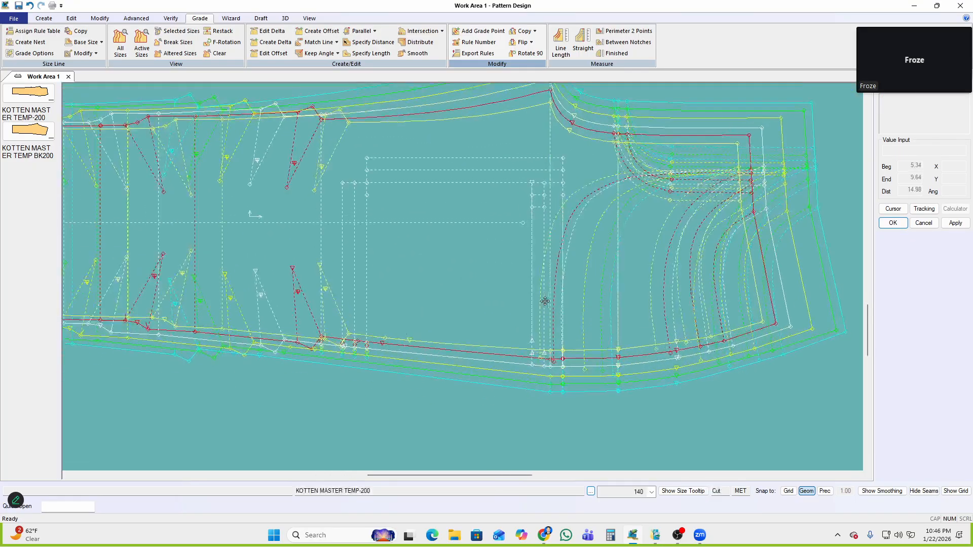
scroll(552, 218, down, 3)
scroll(499, 284, down, 3)
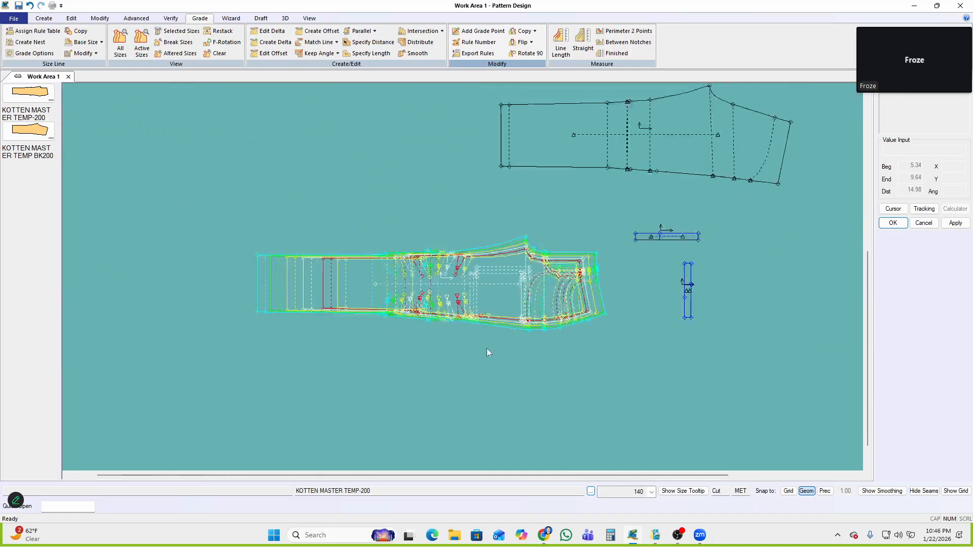
Examine the knee darts and outseam in the front piece's nest, and reduce the display to the base size
scroll(583, 233, up, 3)
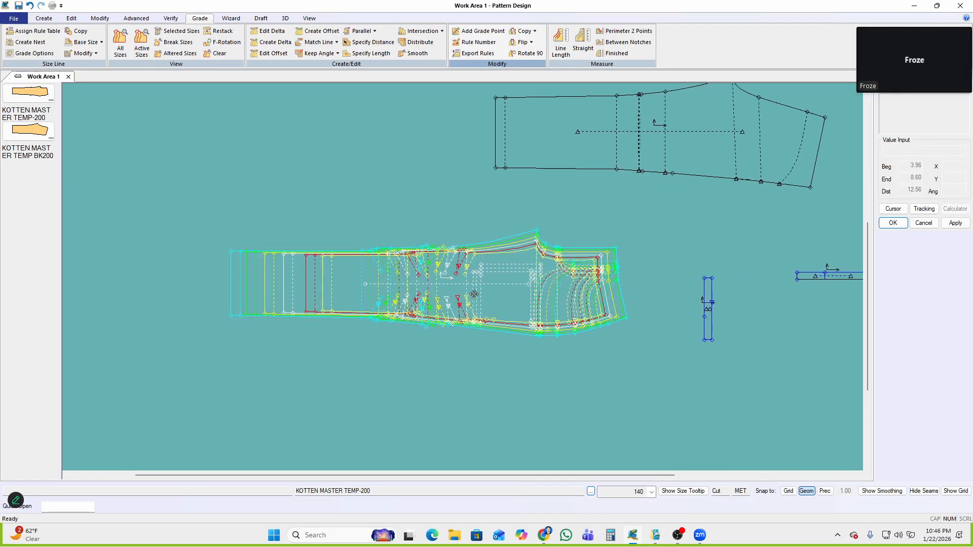
scroll(428, 287, up, 4)
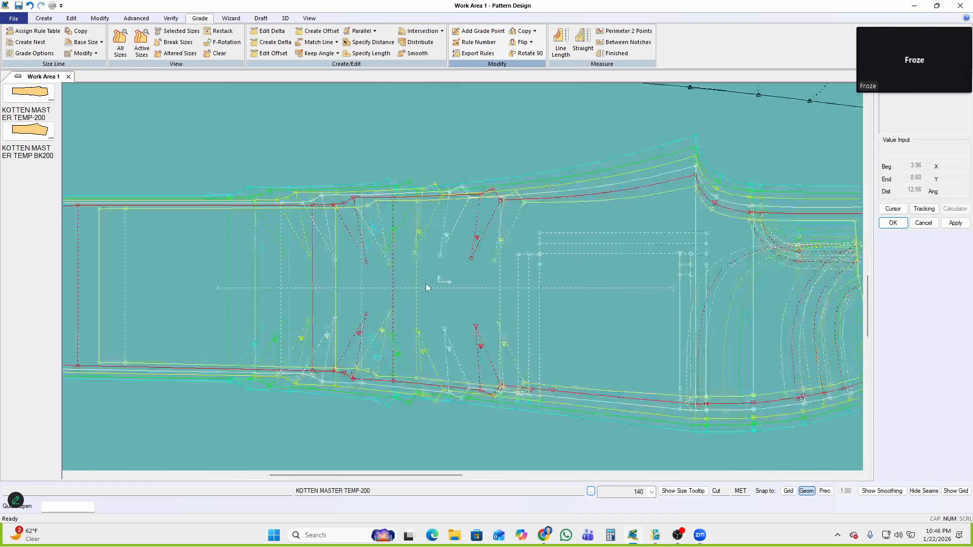
scroll(477, 422, up, 3)
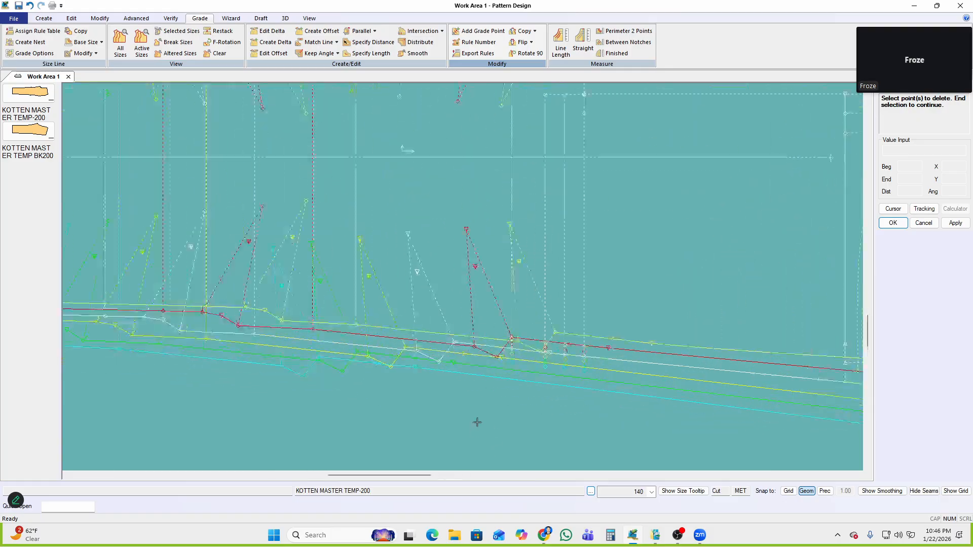
scroll(556, 243, down, 3)
right_click(591, 185)
click(627, 194)
scroll(556, 338, up, 2)
scroll(554, 340, down, 3)
scroll(558, 355, up, 3)
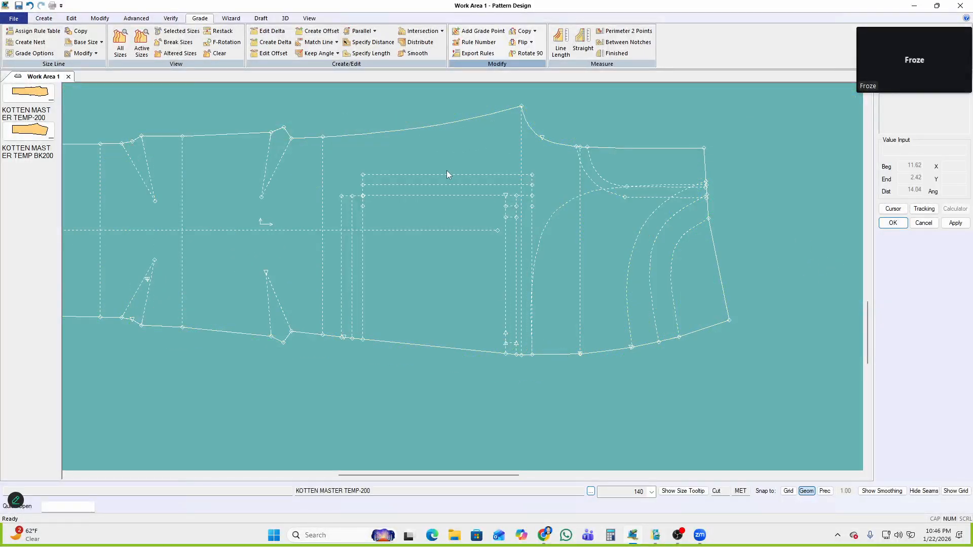
Display all sizes of the front piece as a nest with its internal lines
scroll(431, 297, down, 2)
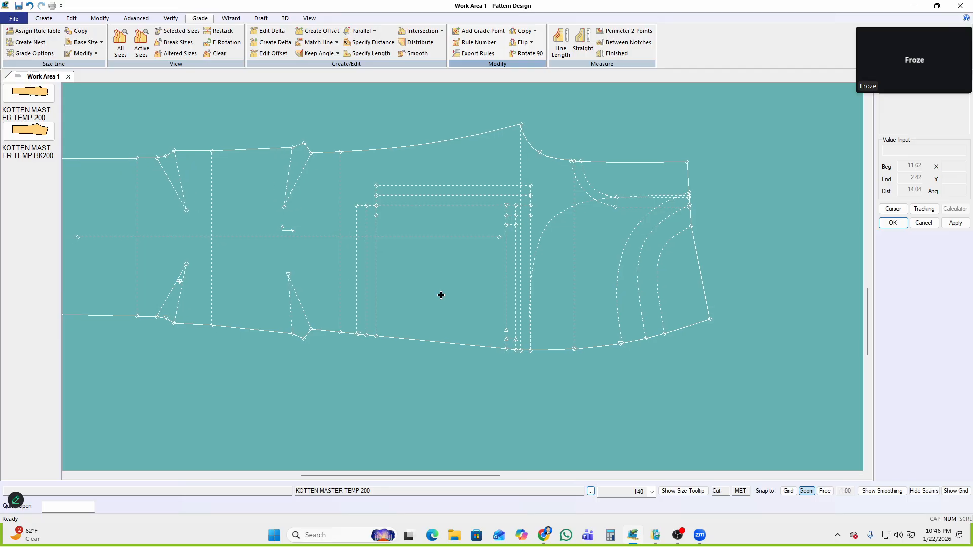
key(a)
click(679, 188)
right_click(594, 194)
click(594, 196)
scroll(467, 296, up, 3)
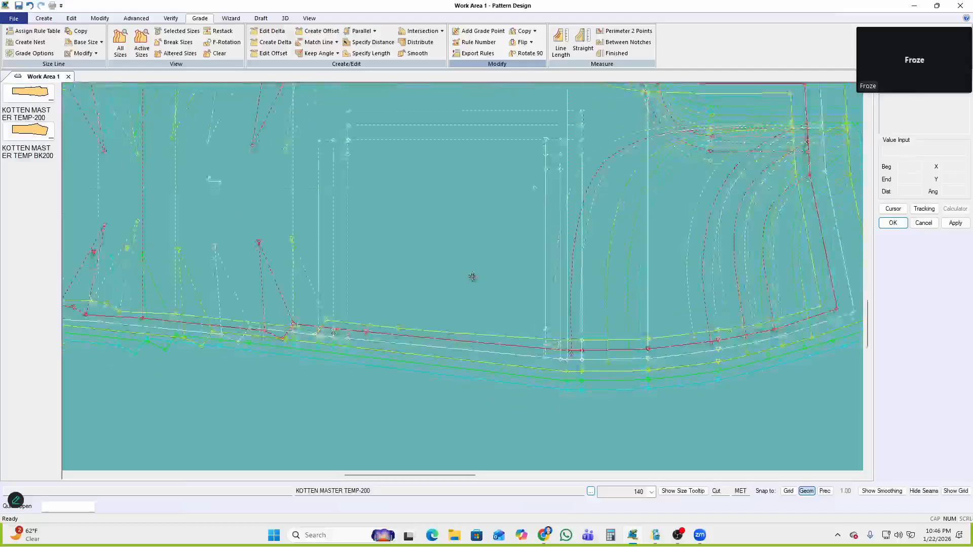
Restack the nest on the inseam point at the waist-side knee dart to check the dart grading
scroll(471, 276, down, 1)
scroll(384, 247, up, 2)
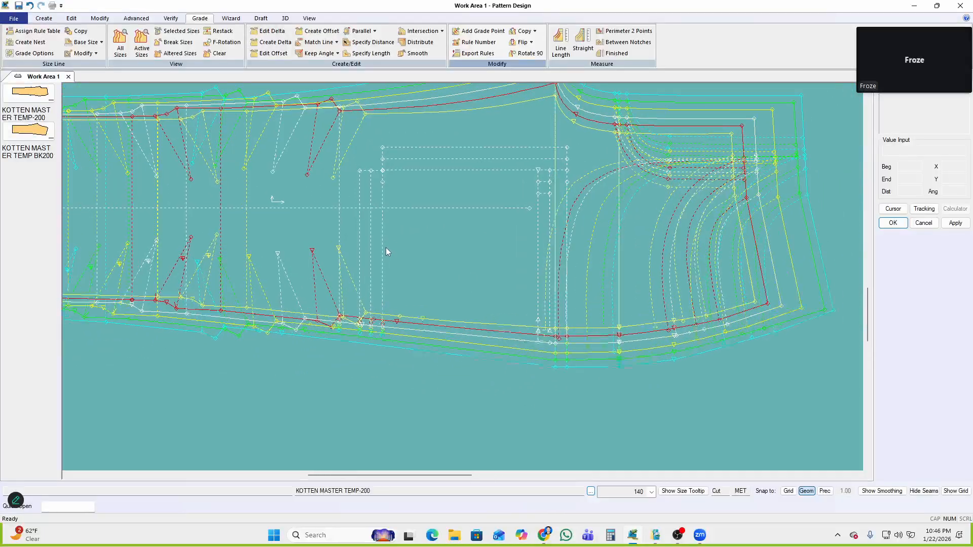
scroll(608, 324, down, 5)
scroll(359, 210, up, 4)
scroll(438, 206, up, 1)
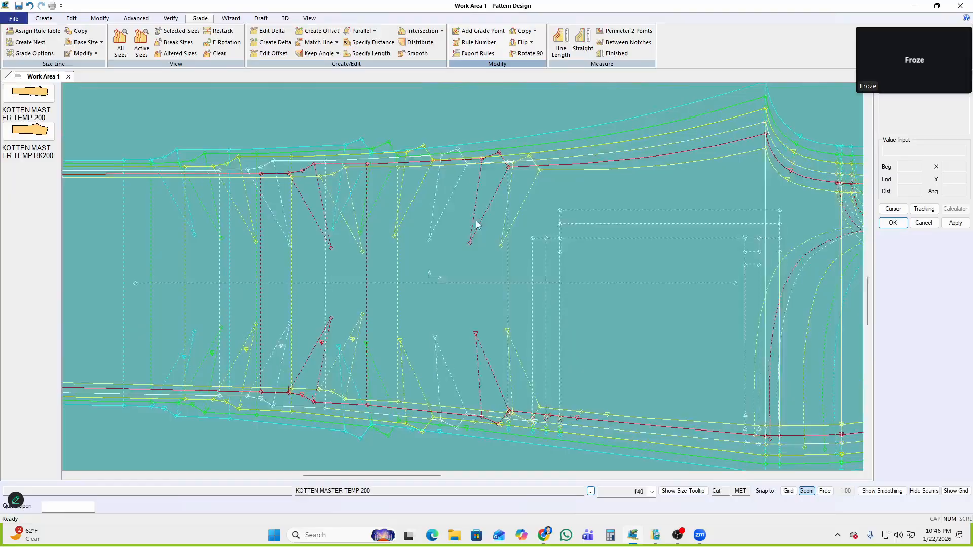
click(467, 164)
right_click(590, 148)
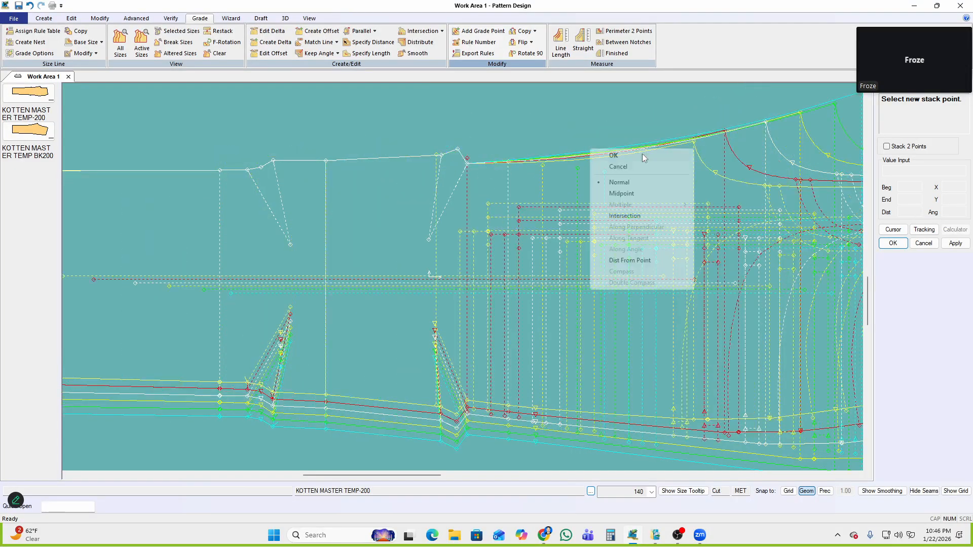
click(642, 155)
Split the waist-side outseam dart's line at its apex and delete the extra points along the hem-side outseam dart's leg
scroll(475, 269, up, 2)
middle_drag(475, 256, 487, 233)
scroll(434, 317, up, 3)
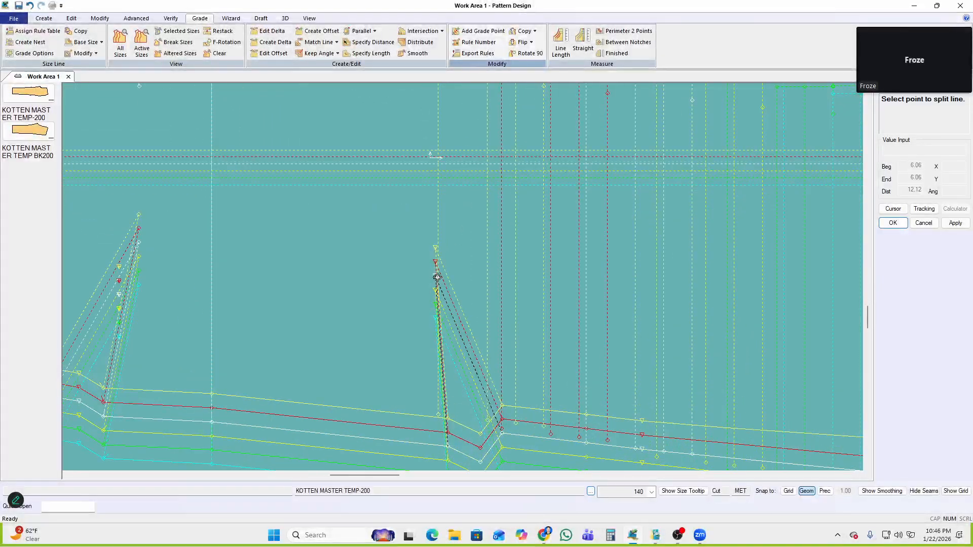
scroll(323, 255, down, 2)
scroll(239, 256, up, 1)
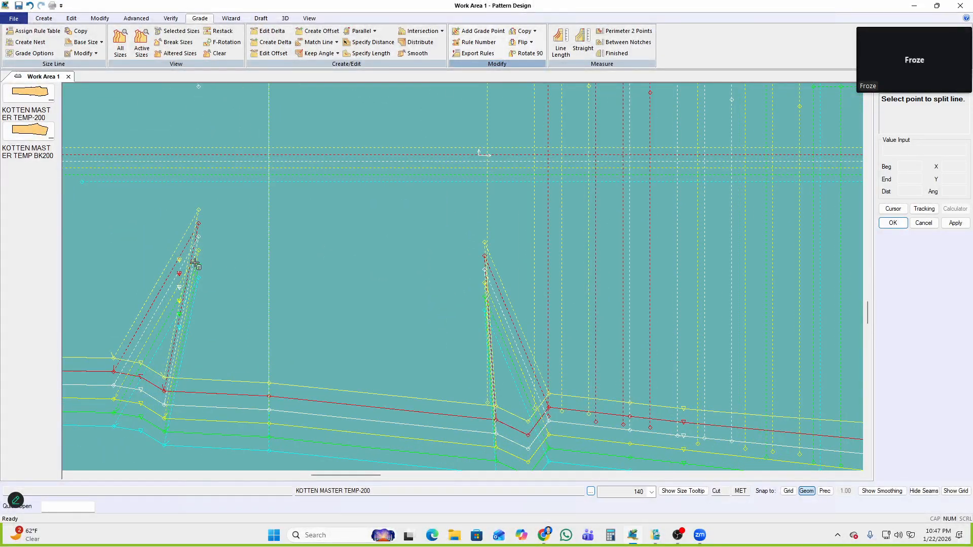
middle_drag(230, 292, 249, 282)
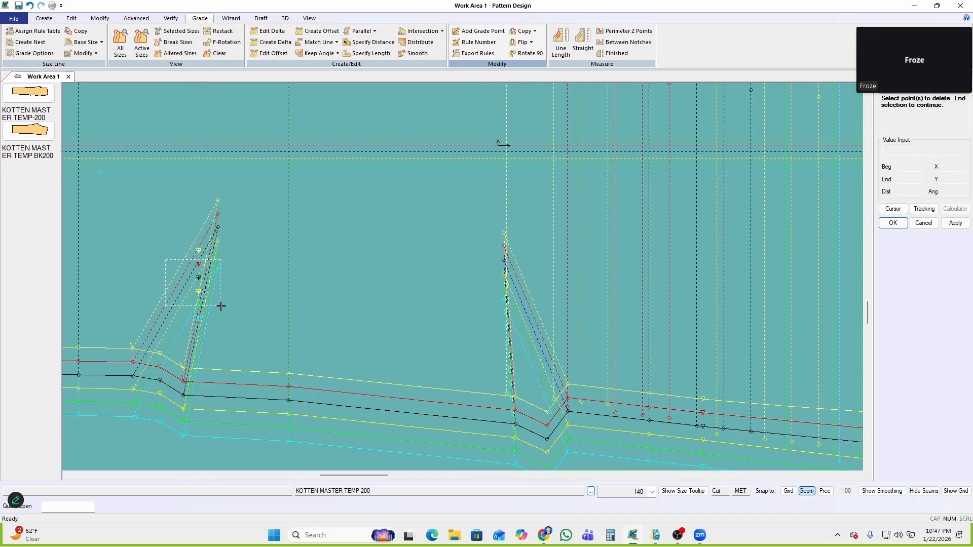
scroll(393, 216, down, 6)
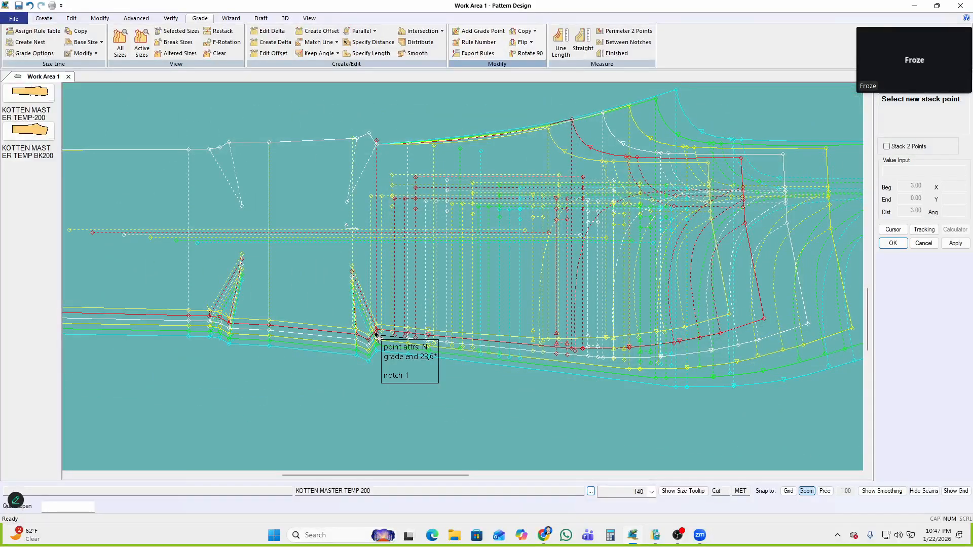
Restack the nest on the outseam point at the waist-side knee dart and examine the dart and seam grading
click(380, 338)
right_click(598, 188)
click(598, 189)
scroll(436, 277, down, 1)
middle_drag(436, 277, 481, 287)
scroll(481, 286, up, 1)
scroll(459, 175, up, 1)
scroll(476, 178, down, 2)
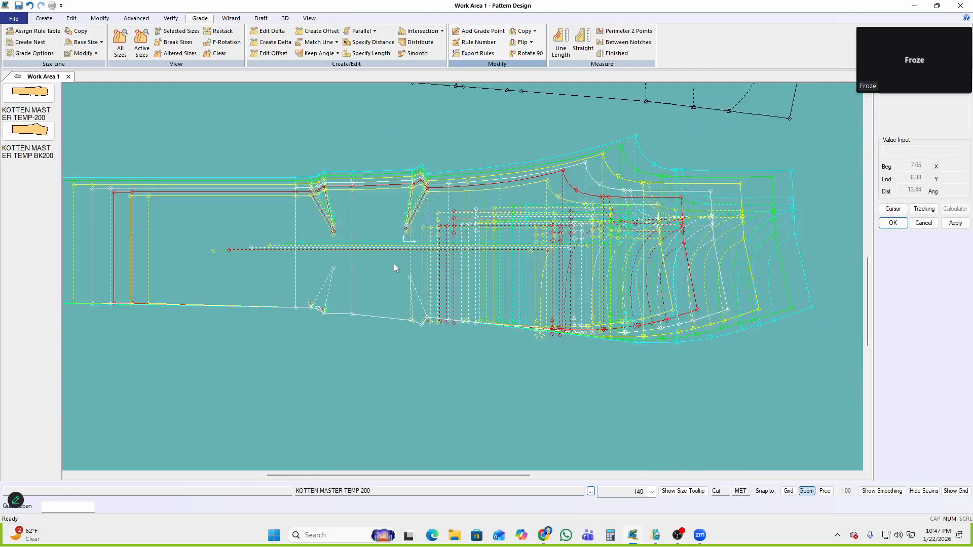
Restack the nest on the hem-side end of the grain line and delete the extra outseam point above the knee darts
key(r)
click(250, 250)
scroll(467, 282, up, 3)
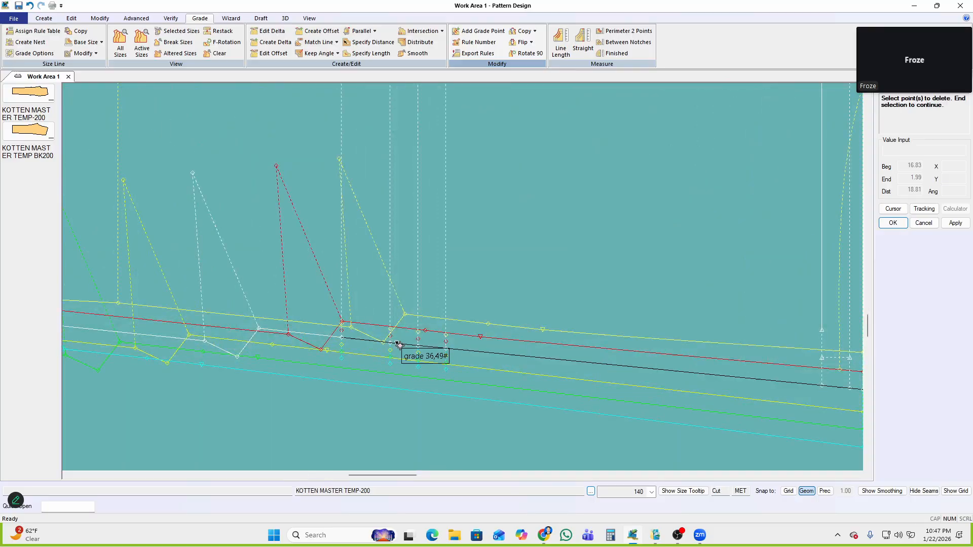
scroll(593, 289, down, 5)
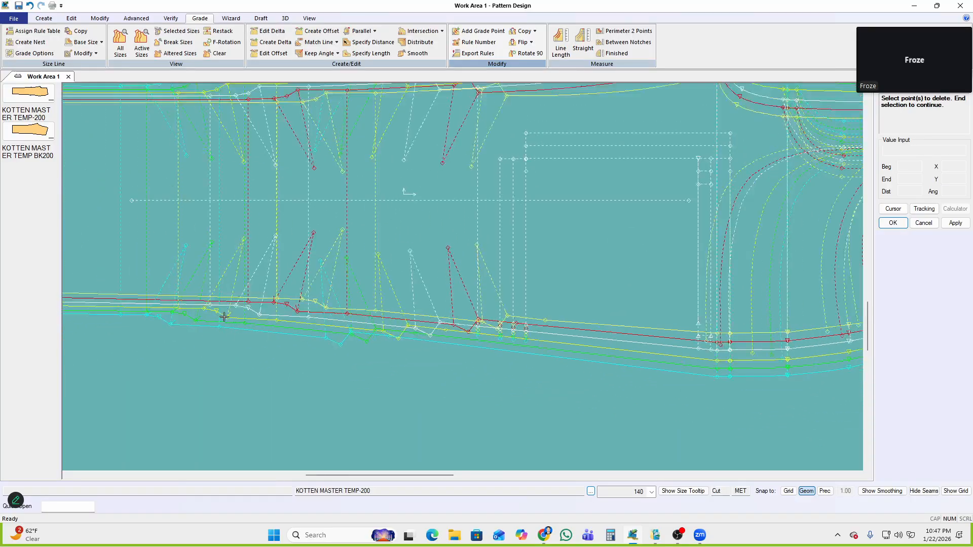
scroll(448, 329, down, 3)
scroll(501, 295, up, 4)
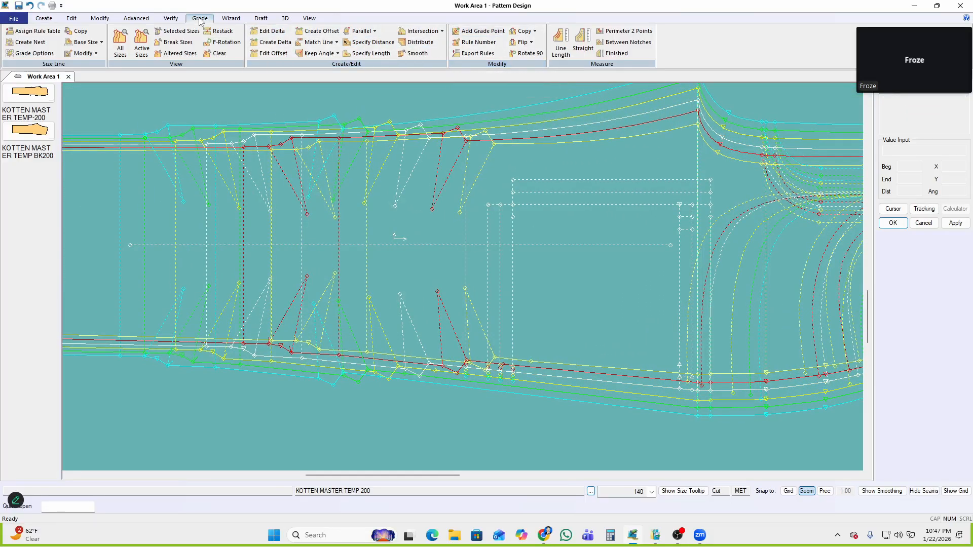
scroll(385, 43, down, 4)
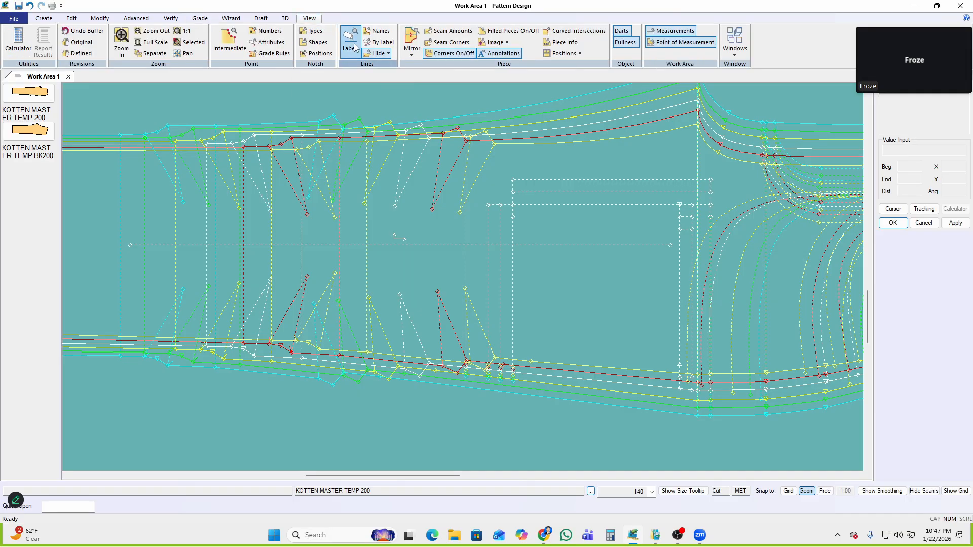
click(394, 75)
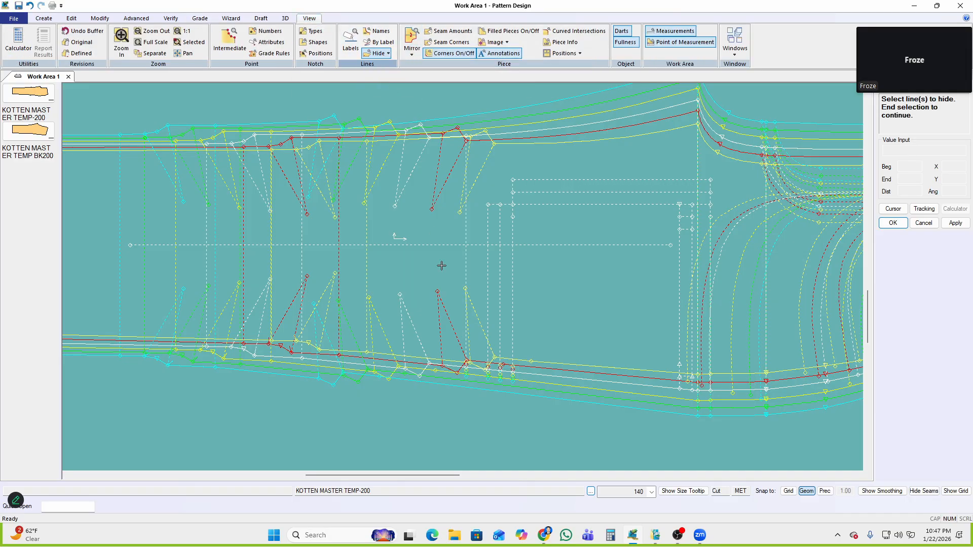
right_click(596, 191)
click(597, 190)
Restack the nest on the outseam just above the waist-side knee dart to check the cleaned seam's grading
middle_drag(489, 356, 552, 287)
scroll(466, 357, down, 3)
scroll(513, 352, up, 3)
key(s)
scroll(486, 327, up, 2)
scroll(429, 307, down, 2)
right_click(597, 189)
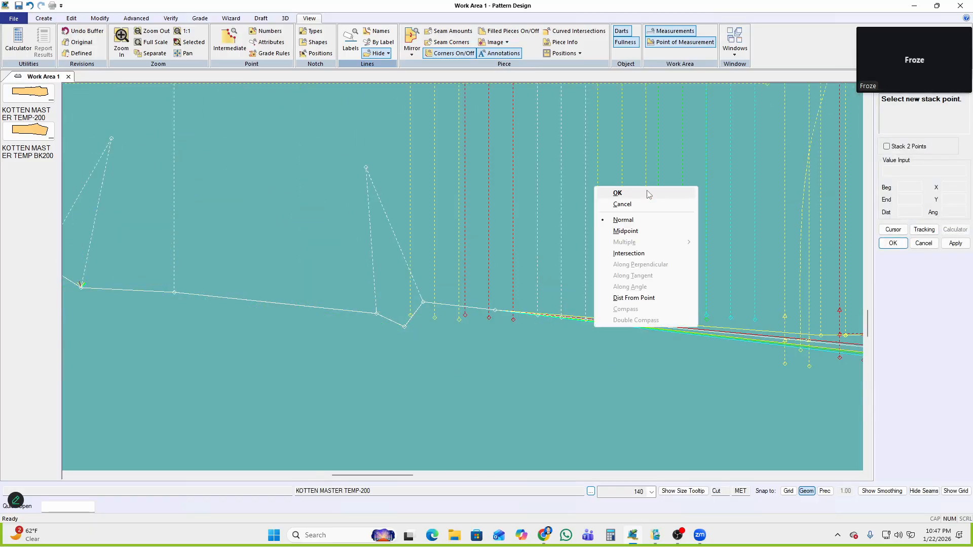
click(603, 194)
scroll(556, 277, down, 3)
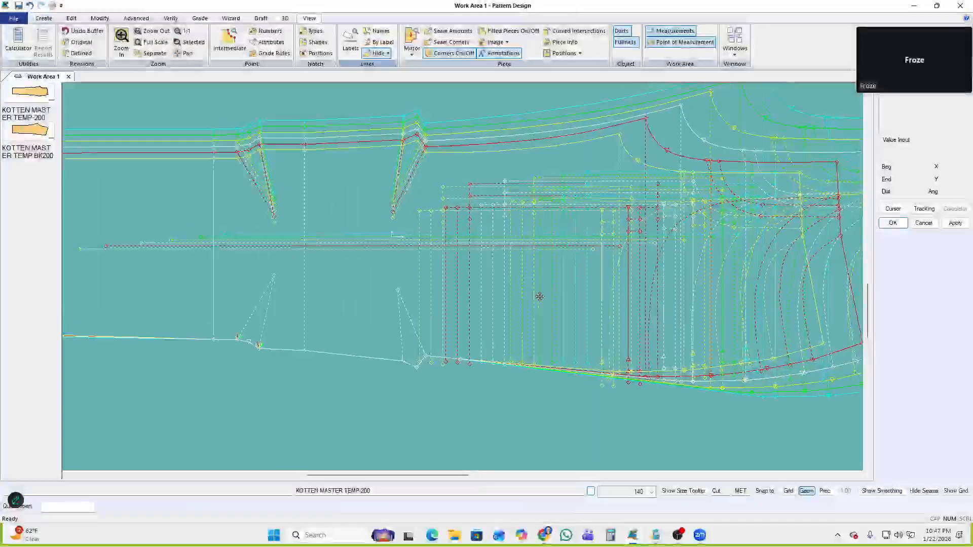
middle_drag(550, 291, 556, 282)
scroll(391, 307, up, 3)
scroll(407, 302, down, 3)
Restack the front piece's nest on the hem-side end of the grain line
key(s)
click(239, 233)
right_click(648, 138)
click(646, 144)
scroll(589, 212, down, 1)
middle_drag(589, 213, 533, 250)
Save the front piece with its cleaned dart and outseam points
key(ctrl+s)
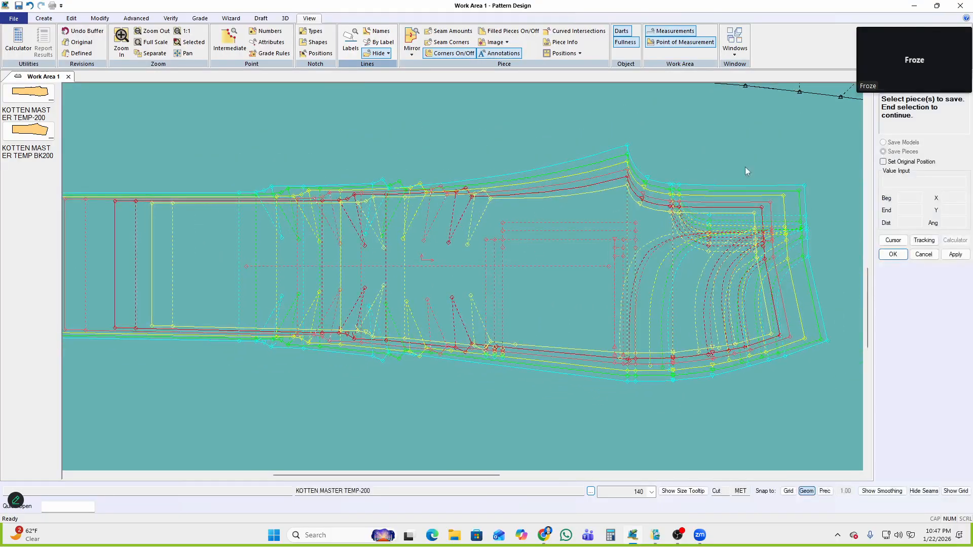
right_click(745, 168)
click(748, 171)
Clear the front piece's nest to show only the base size and examine the cargo pocket lines at the outseam
click(461, 290)
scroll(438, 332, down, 2)
scroll(511, 330, up, 5)
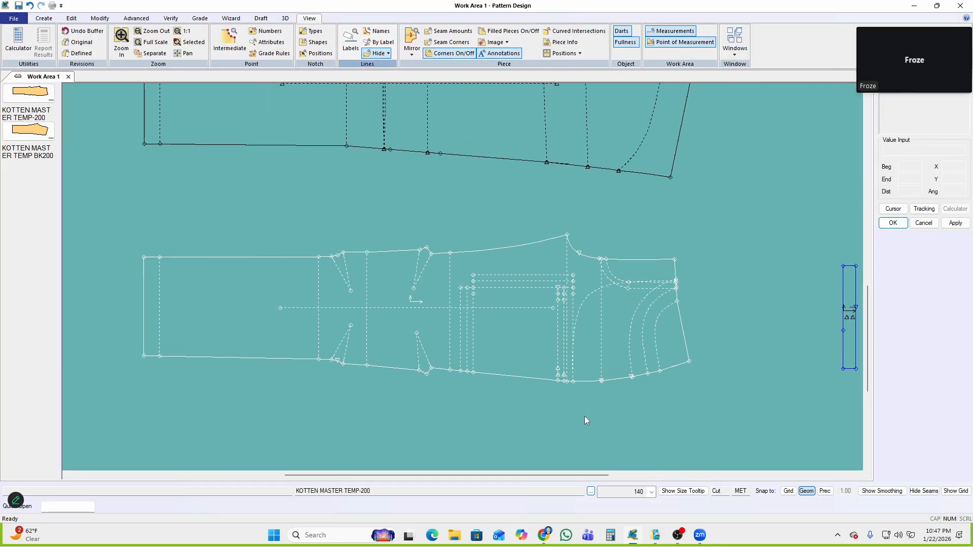
scroll(485, 293, down, 2)
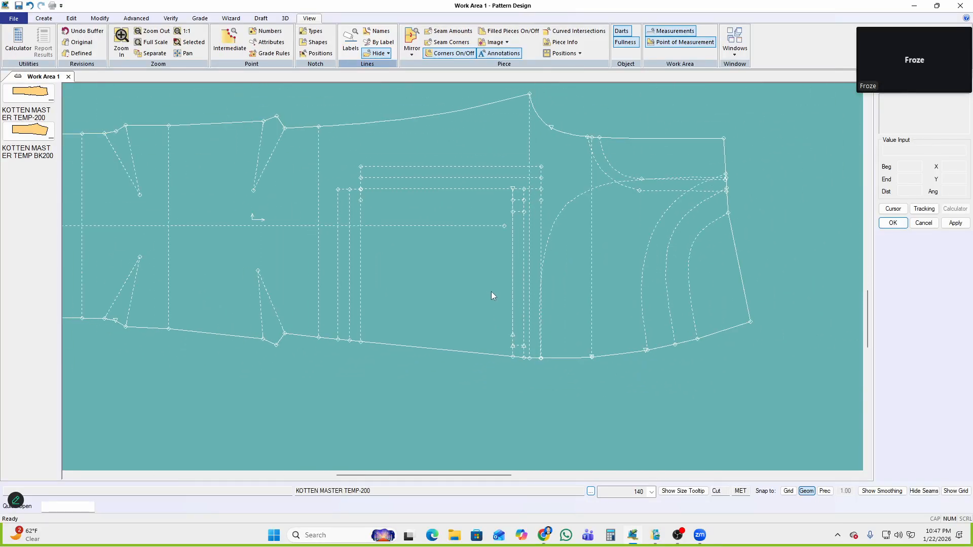
middle_drag(467, 288, 473, 287)
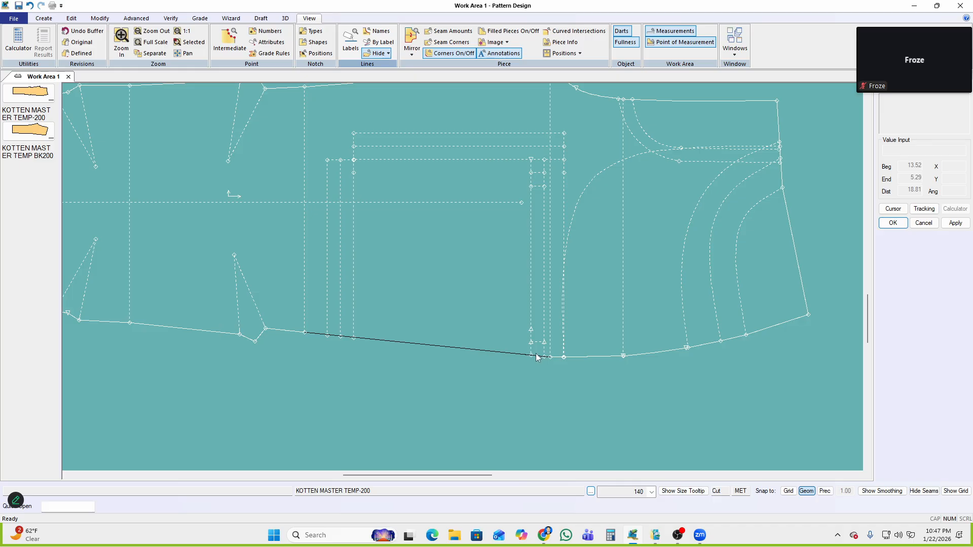
middle_drag(540, 354, 535, 356)
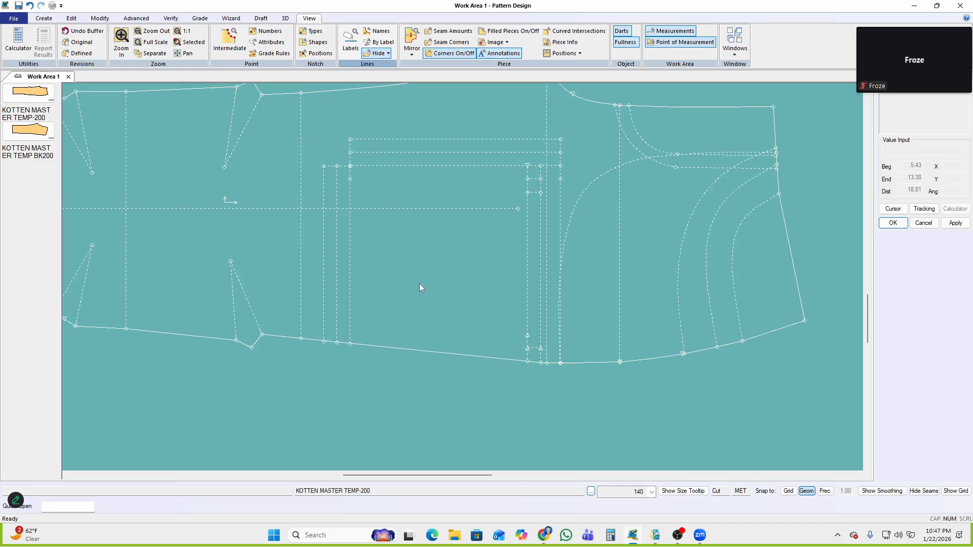
key(t)
scroll(530, 261, down, 5)
scroll(501, 276, up, 4)
scroll(493, 218, up, 1)
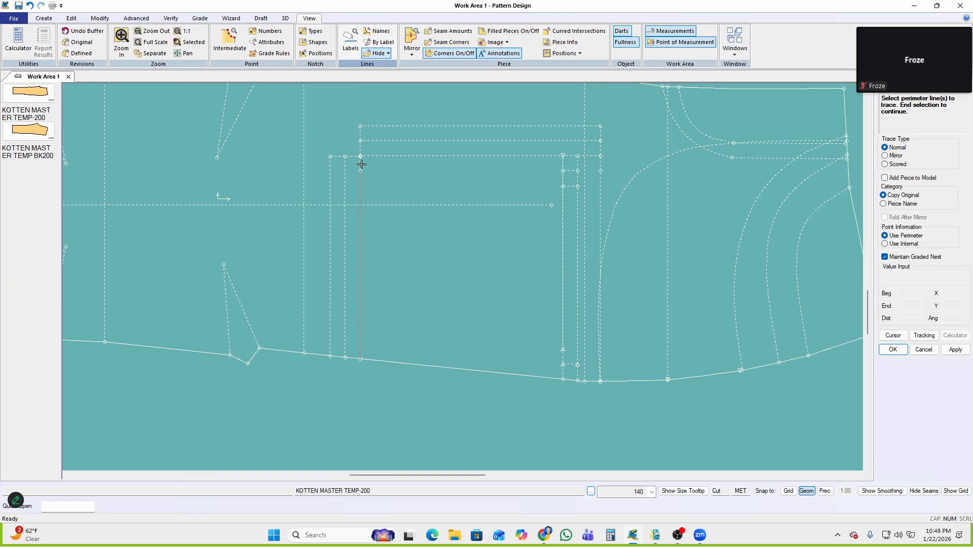
scroll(397, 157, up, 1)
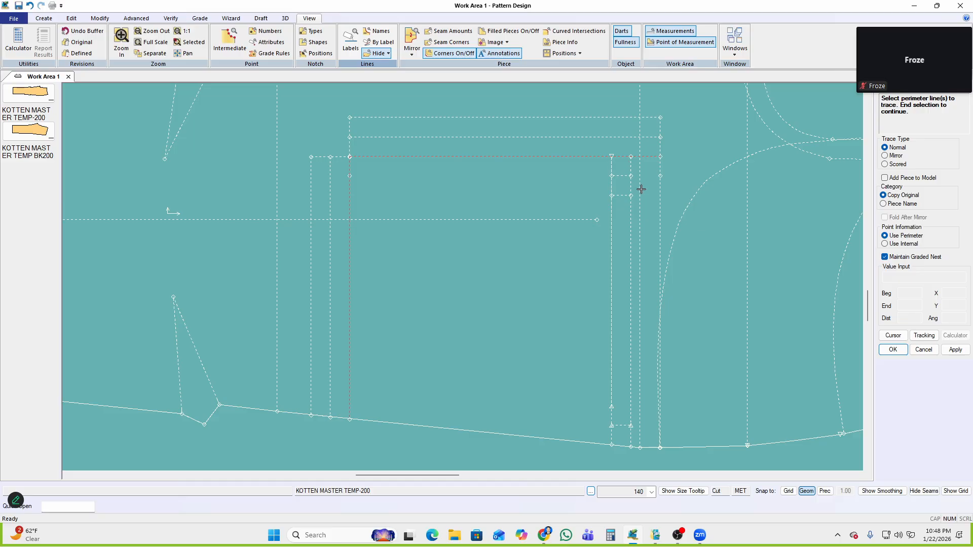
scroll(649, 173, down, 1)
right_click(653, 148)
click(663, 162)
Display the front piece's nest in all sizes to check the grading around the cargo pocket lines
middle_drag(678, 278, 611, 269)
key(n)
right_click(590, 209)
click(599, 215)
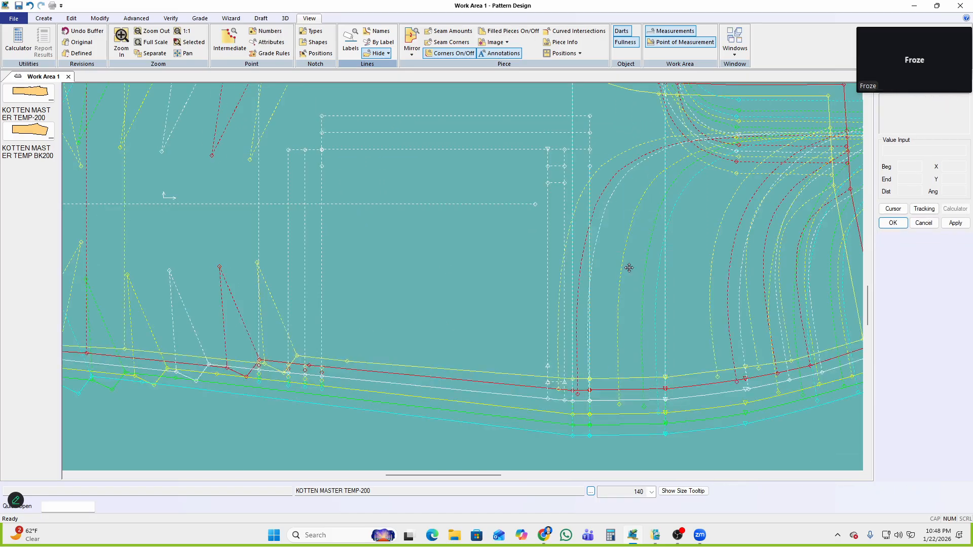
middle_drag(598, 307, 581, 279)
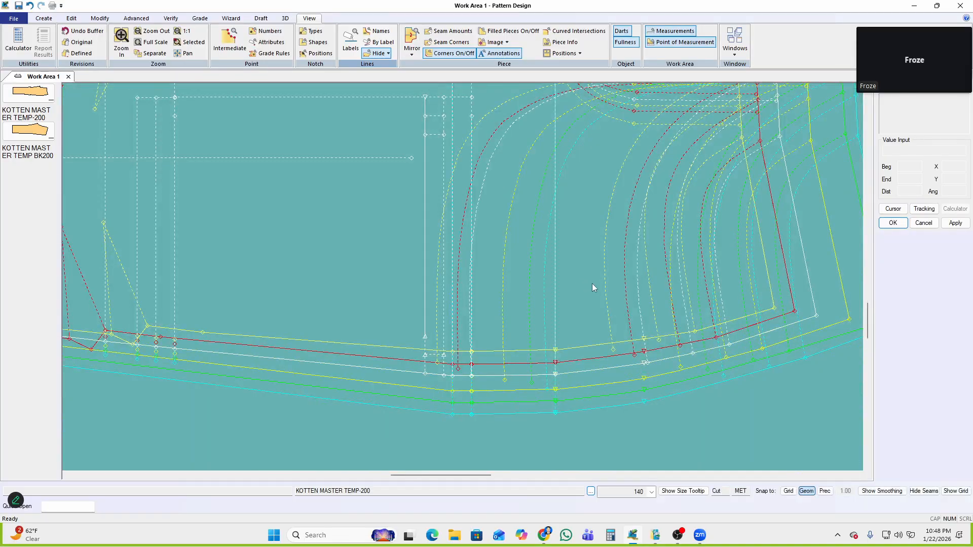
key(s)
scroll(649, 353, down, 3)
scroll(657, 353, up, 3)
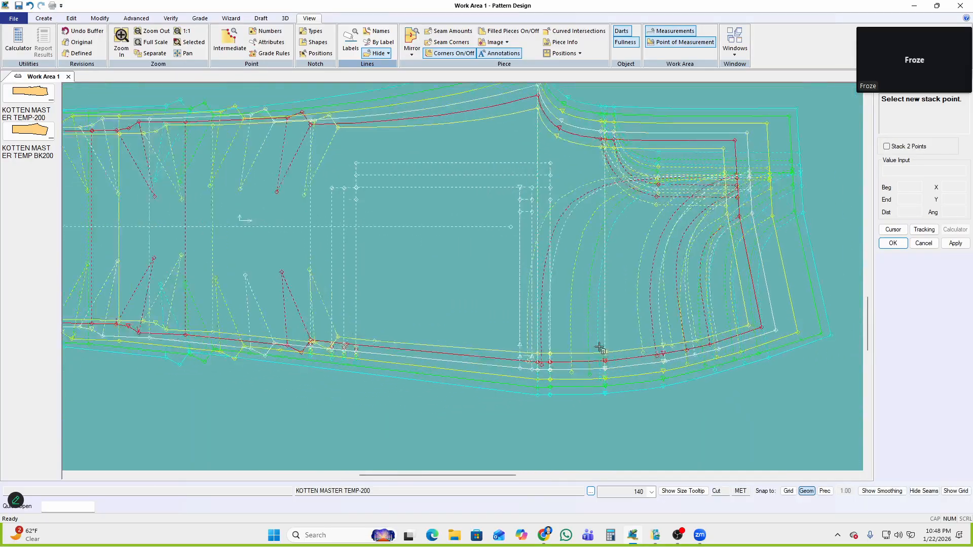
scroll(631, 336, down, 1)
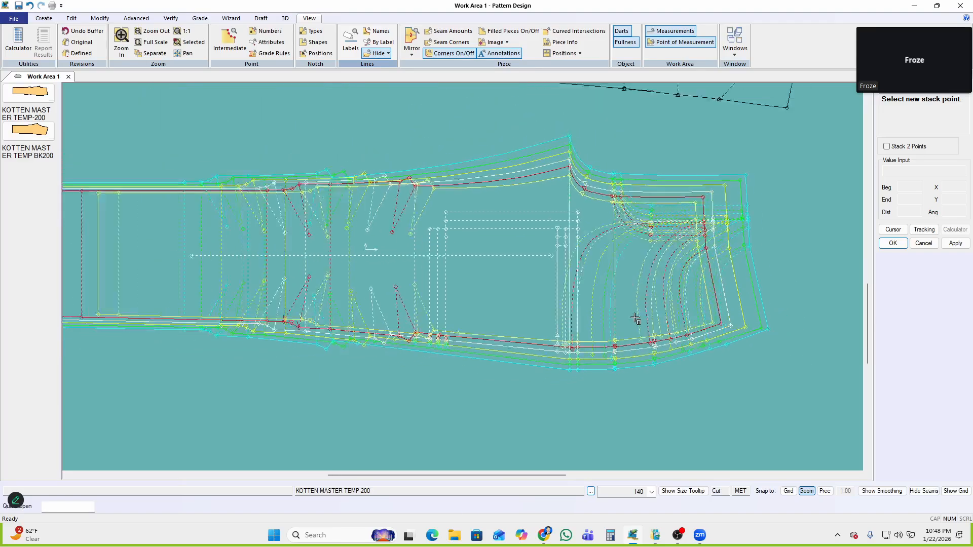
scroll(599, 330, up, 3)
scroll(591, 317, down, 1)
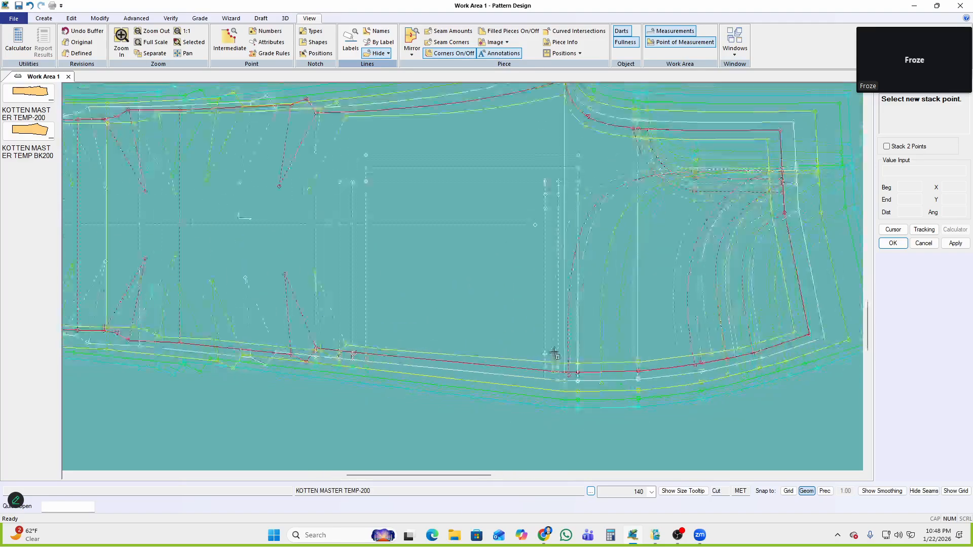
right_click(672, 249)
click(672, 251)
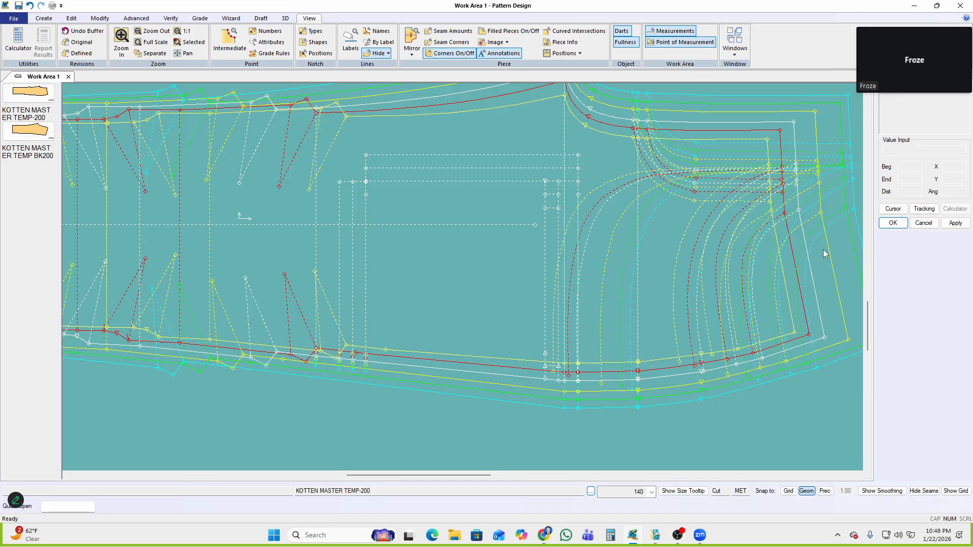
scroll(561, 358, up, 2)
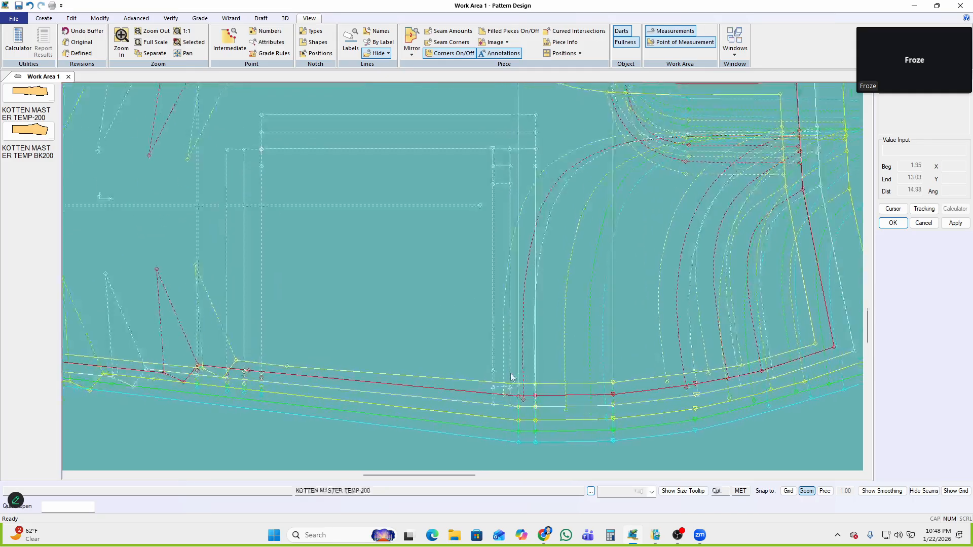
Restack the front piece's nest on the outseam end of the cargo pocket lines
scroll(552, 363, down, 2)
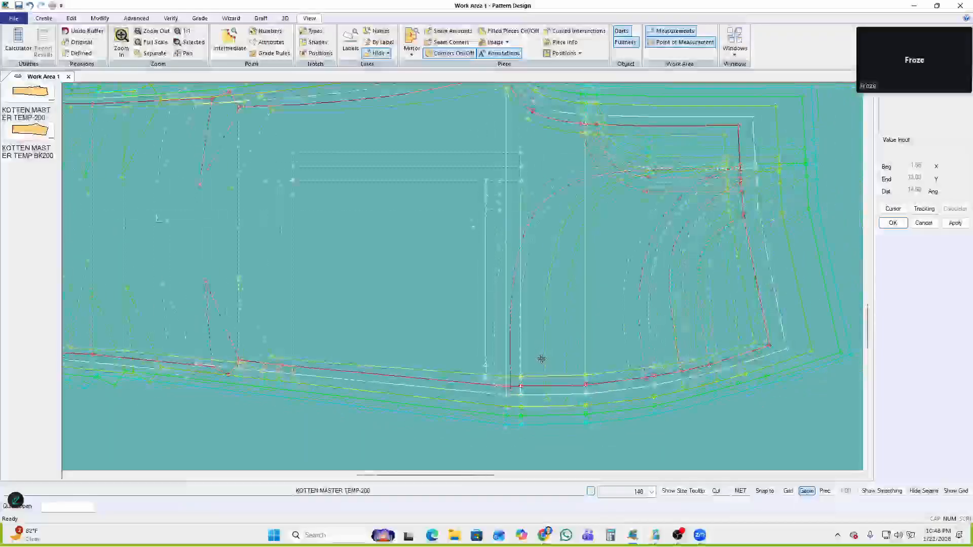
click(552, 360)
scroll(508, 402, up, 2)
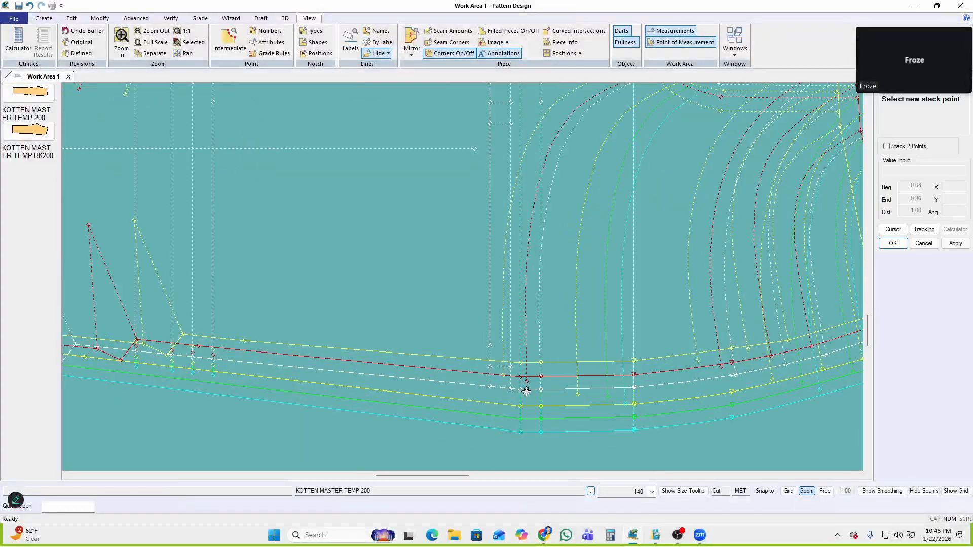
click(528, 391)
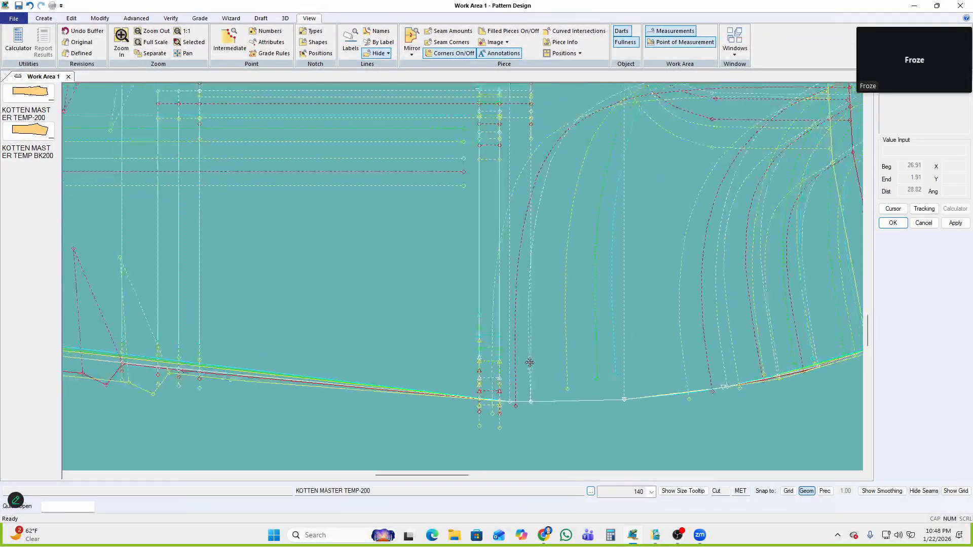
Copy the outseam point's nest rule to the crosswise mark points on the two inner cargo pocket lines
click(101, 18)
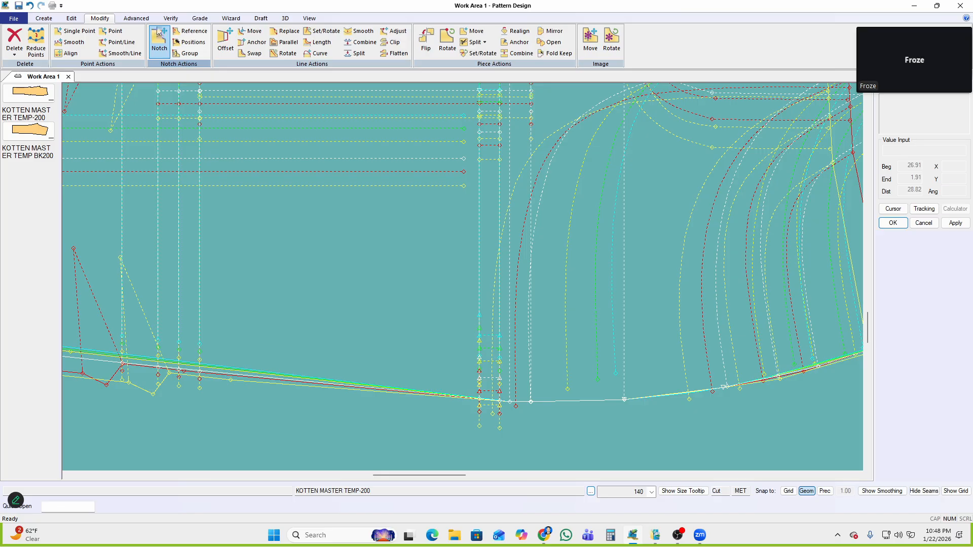
click(199, 18)
click(527, 31)
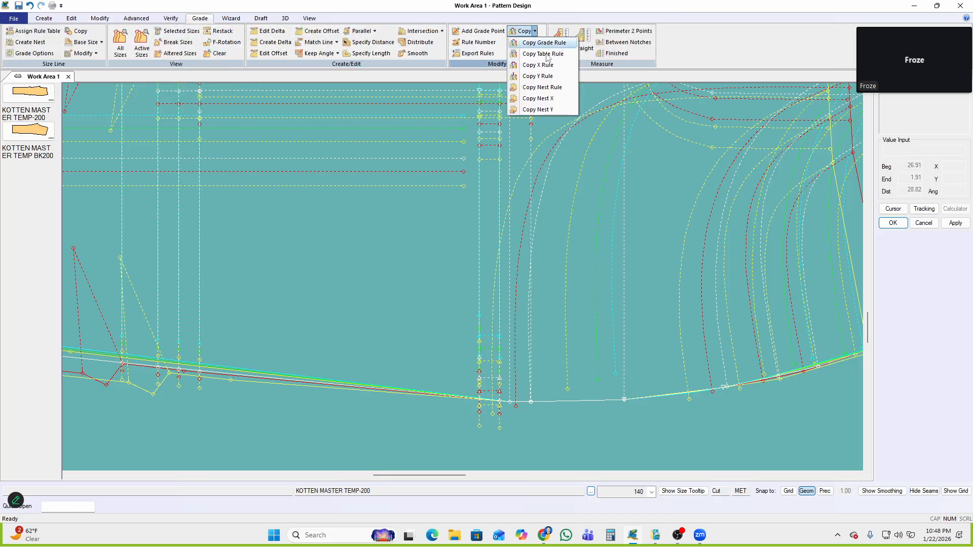
click(542, 87)
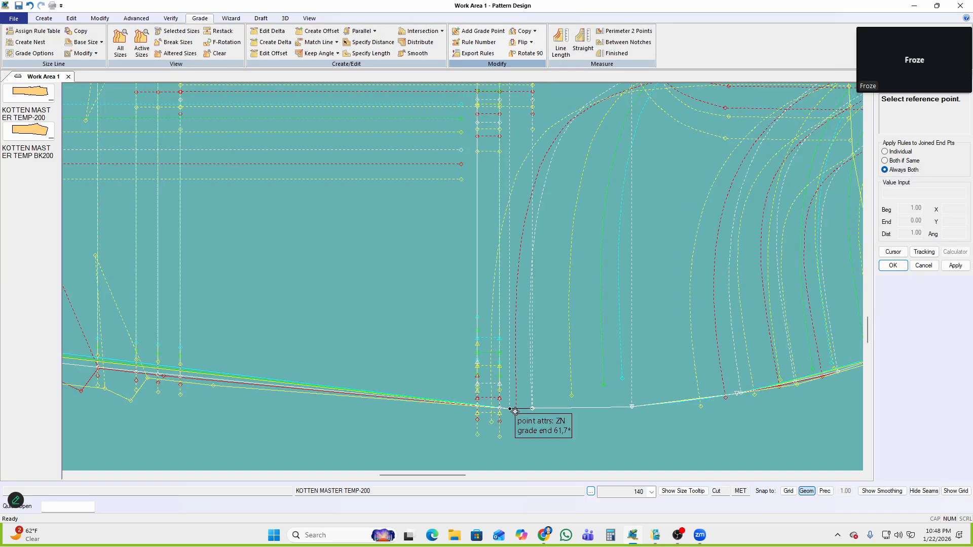
click(512, 407)
scroll(474, 399, up, 2)
drag(415, 300, 500, 394)
right_click(568, 229)
click(589, 238)
scroll(508, 357, down, 5)
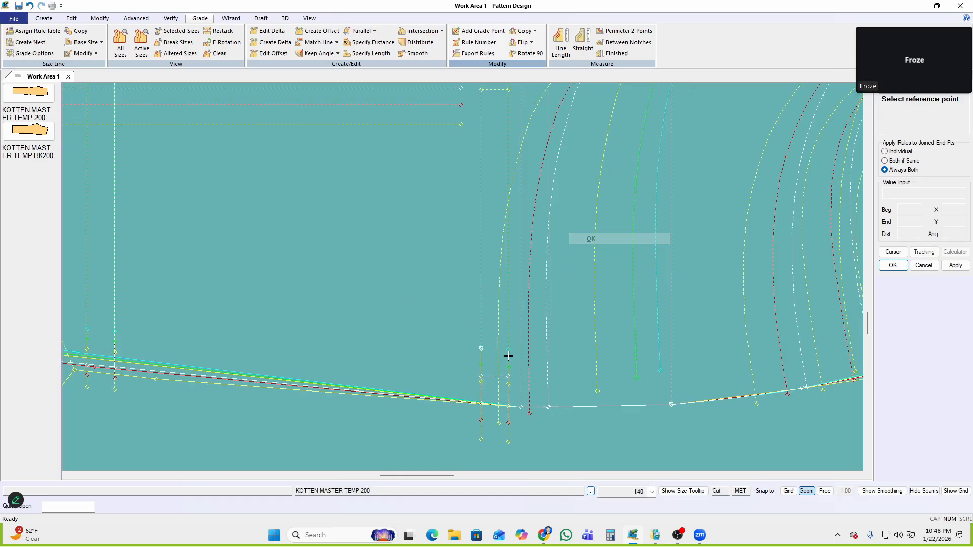
Copy the outseam point's nest rule to further points near the outseam ends of the inner cargo pocket lines
scroll(510, 391, up, 4)
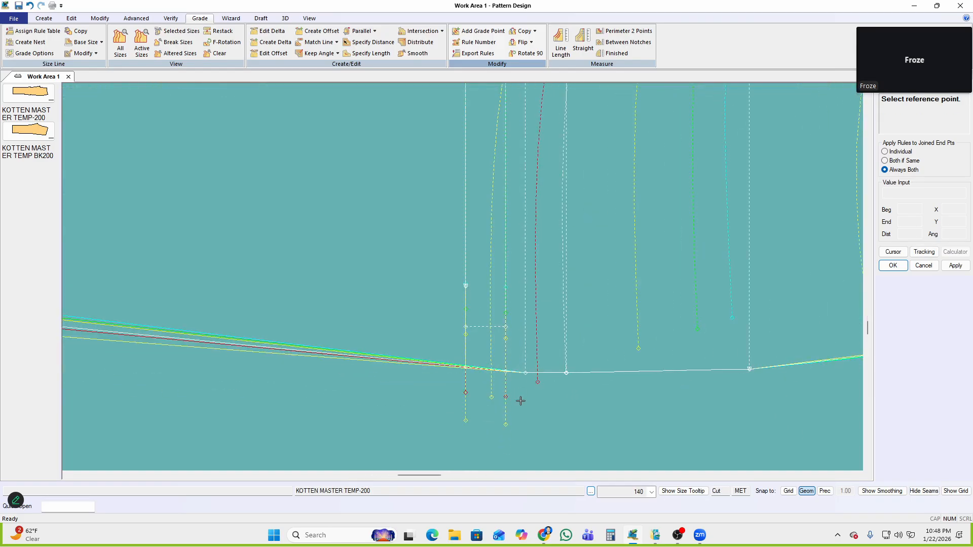
click(525, 376)
scroll(445, 311, up, 3)
drag(401, 278, 486, 336)
right_click(594, 206)
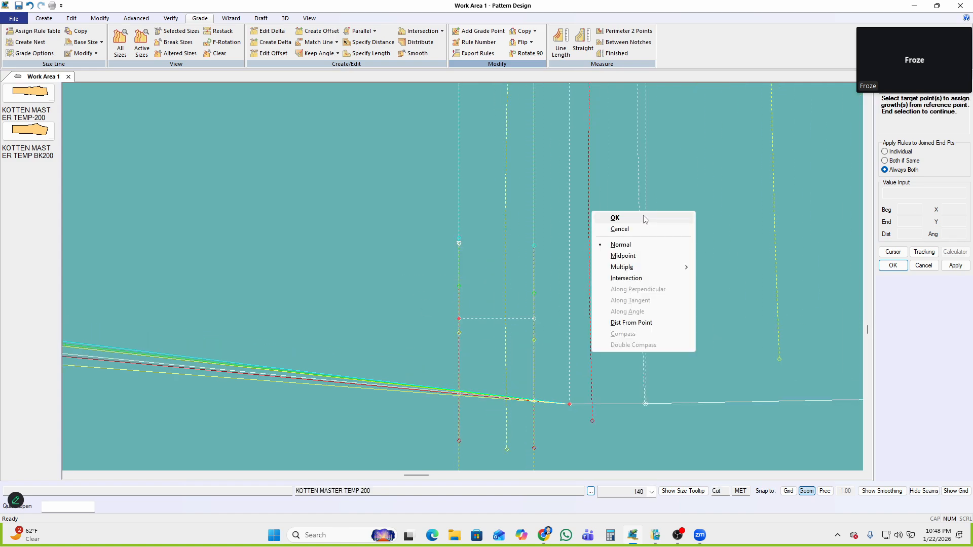
click(643, 217)
click(571, 406)
scroll(541, 348, up, 3)
drag(565, 292, 350, 313)
right_click(515, 232)
click(536, 242)
scroll(539, 300, down, 5)
Copy the outseam nest rule to the remaining points around the inner pocket lines' outseam ends and finish copying
click(563, 369)
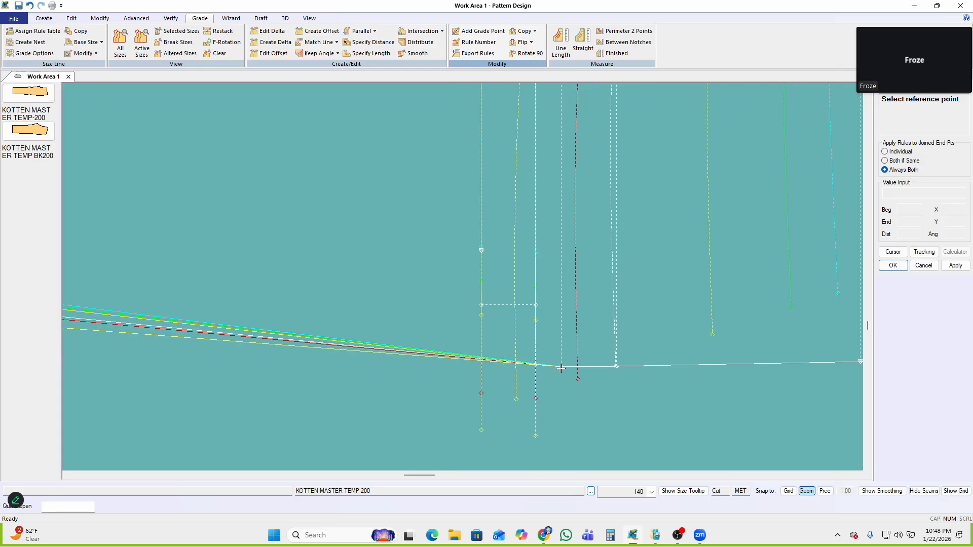
scroll(515, 315, up, 2)
drag(565, 224, 489, 329)
right_click(605, 205)
click(627, 213)
click(536, 300)
drag(348, 149, 563, 331)
right_click(679, 178)
click(725, 184)
key(Escape)
scroll(542, 281, down, 3)
scroll(536, 375, down, 3)
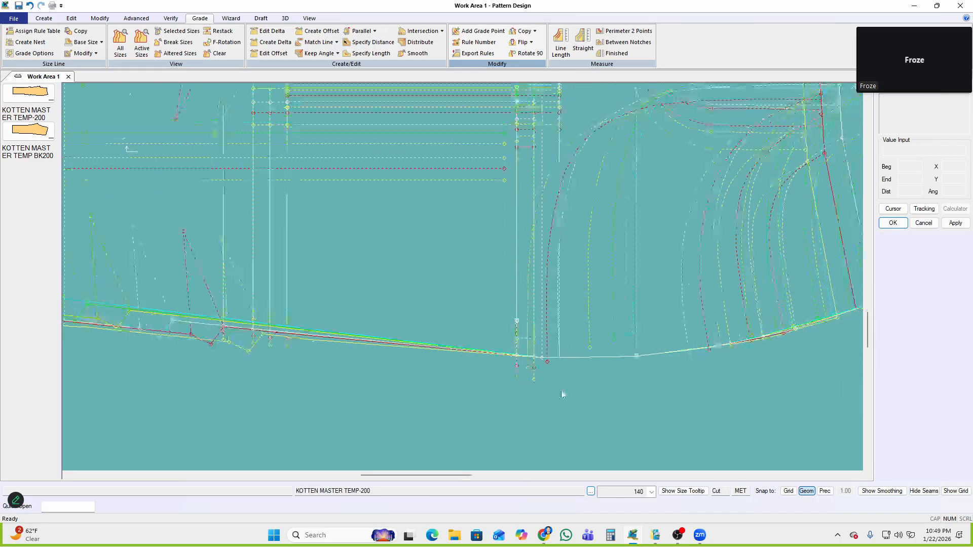
Regrade the outseam ends of the inner cargo pocket lines so they meet the outseam in every size
middle_drag(508, 366, 482, 187)
scroll(490, 181, up, 2)
key(space)
scroll(509, 277, up, 3)
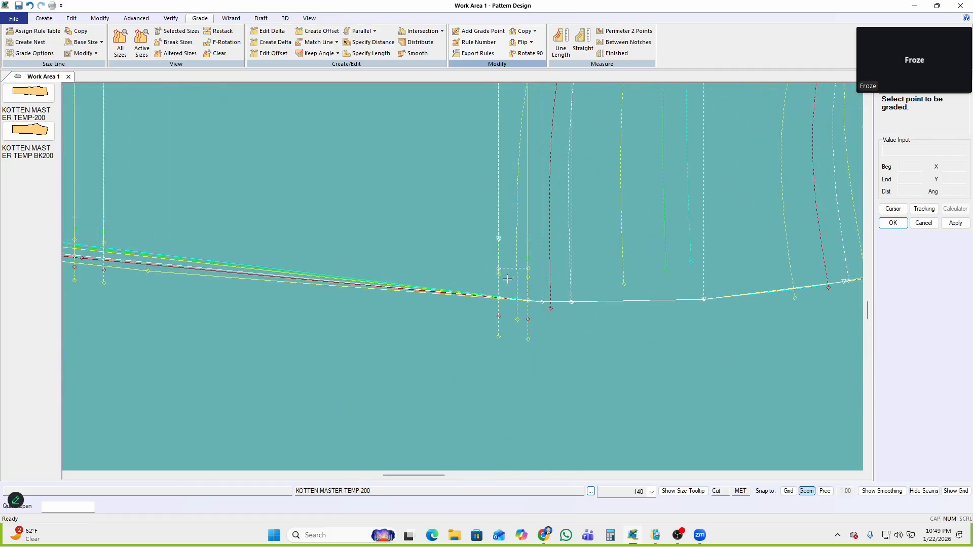
right_click(660, 176)
click(659, 175)
scroll(541, 343, down, 3)
middle_drag(553, 280, 542, 325)
scroll(532, 362, up, 1)
scroll(564, 310, down, 1)
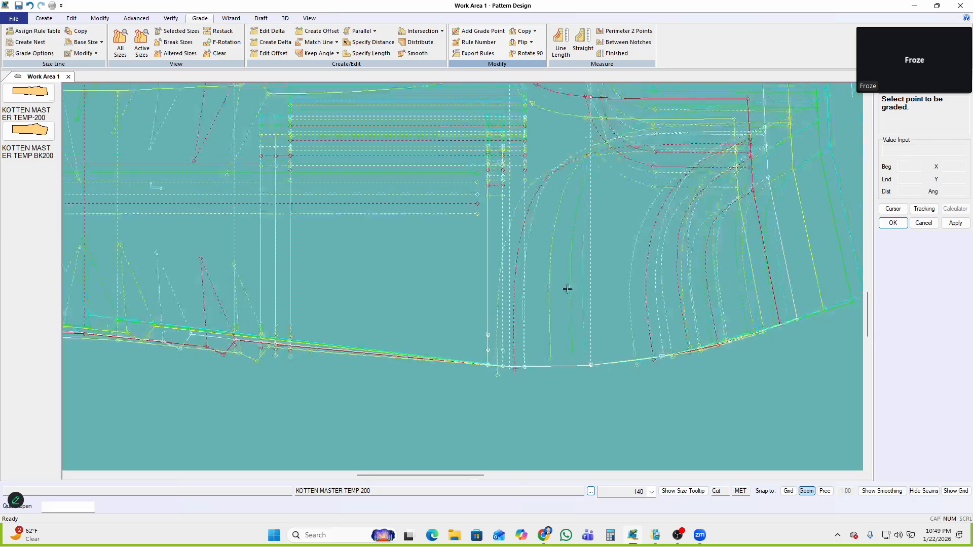
click(525, 366)
click(552, 289)
Restack the nest on the outseam end of the pocket curve nearest the waist
middle_drag(620, 265, 532, 253)
scroll(531, 252, down, 1)
scroll(593, 350, up, 3)
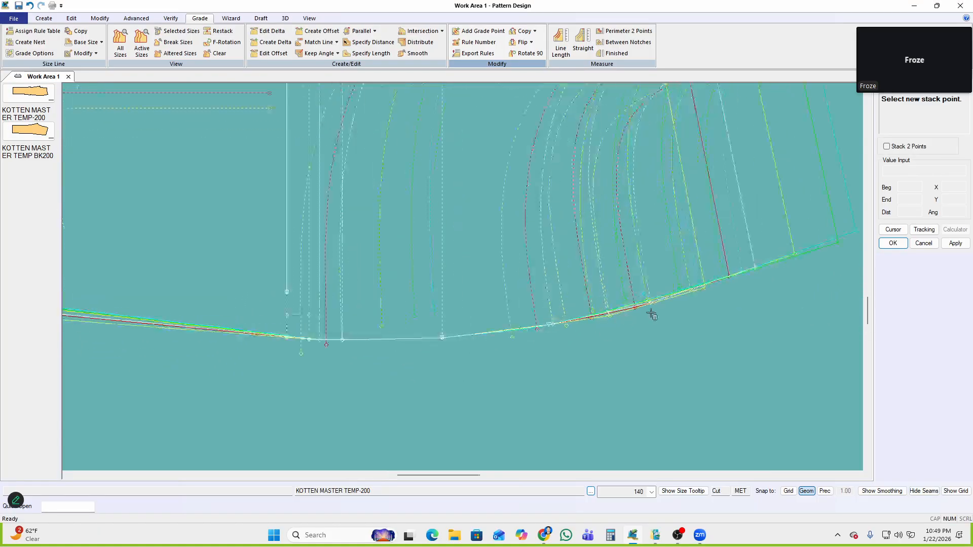
click(650, 313)
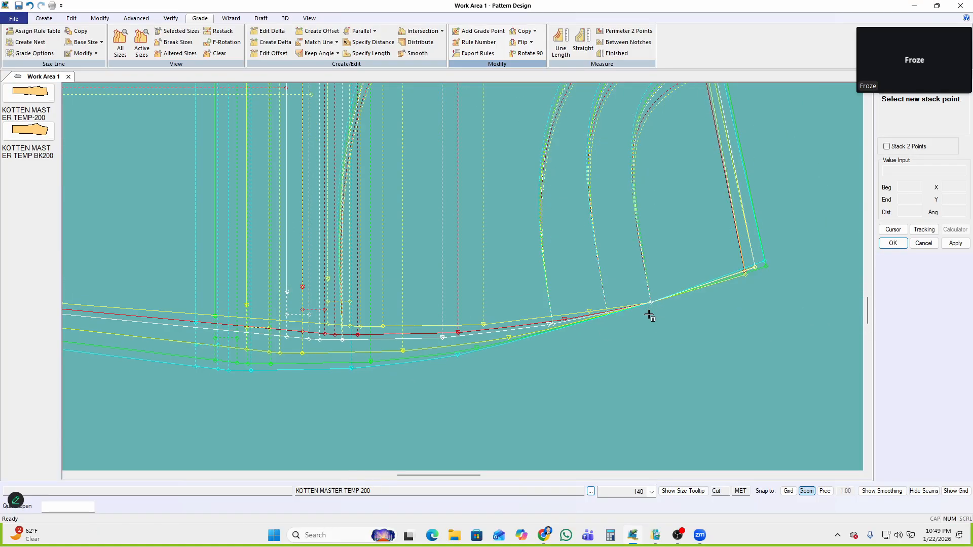
Regrade the outseam end of the largest pocket curve to lie on the outseam in every size
scroll(520, 281, down, 1)
middle_drag(519, 281, 589, 274)
scroll(537, 353, up, 2)
scroll(428, 346, up, 3)
middle_drag(428, 345, 526, 318)
scroll(523, 318, up, 2)
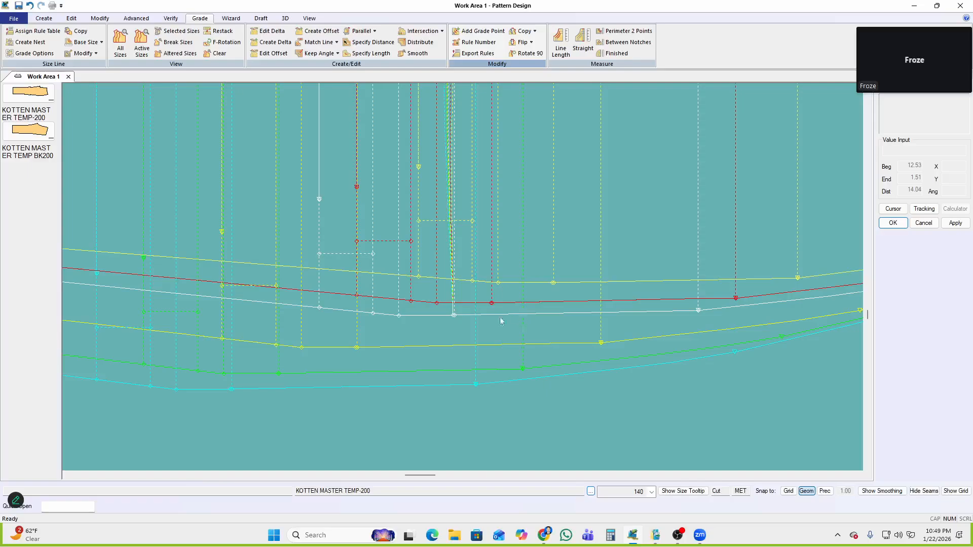
key(m)
click(437, 316)
click(458, 314)
right_click(588, 260)
click(588, 259)
right_click(588, 260)
click(588, 260)
scroll(535, 302, down, 2)
middle_drag(535, 302, 530, 377)
Regrade the point beside the largest pocket curve's outseam end as well
key(e)
scroll(513, 200, down, 2)
middle_drag(513, 200, 504, 231)
scroll(482, 147, down, 3)
middle_drag(482, 147, 469, 205)
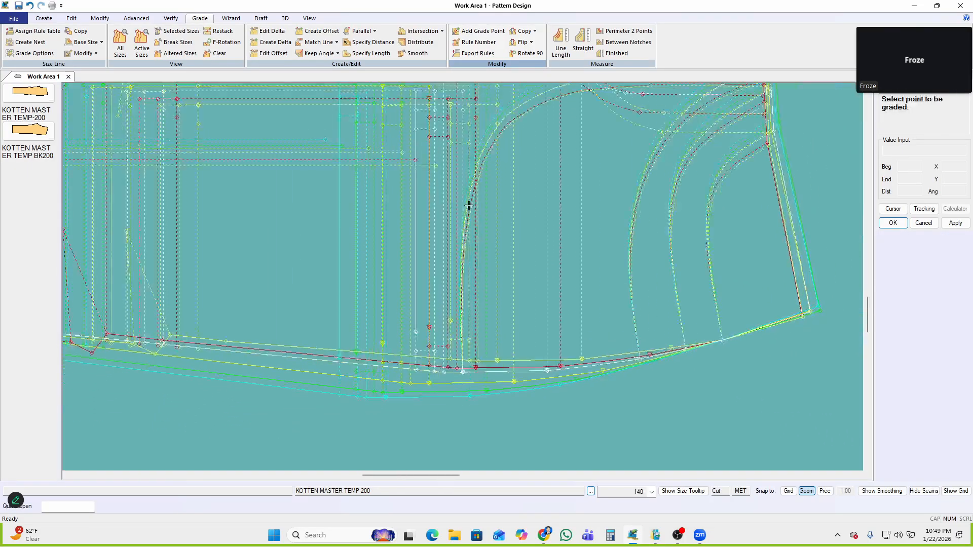
click(475, 358)
right_click(570, 242)
click(570, 244)
scroll(508, 365, up, 2)
middle_drag(494, 374, 520, 323)
scroll(510, 365, down, 4)
Restack the nest on the waist-side end of the grain line
key(r)
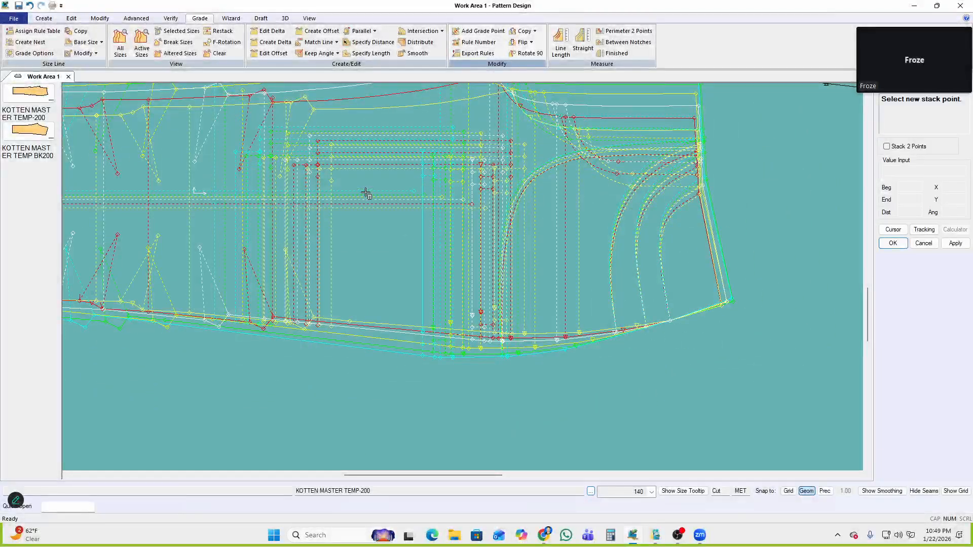
click(464, 202)
right_click(655, 189)
click(657, 191)
scroll(560, 327, up, 2)
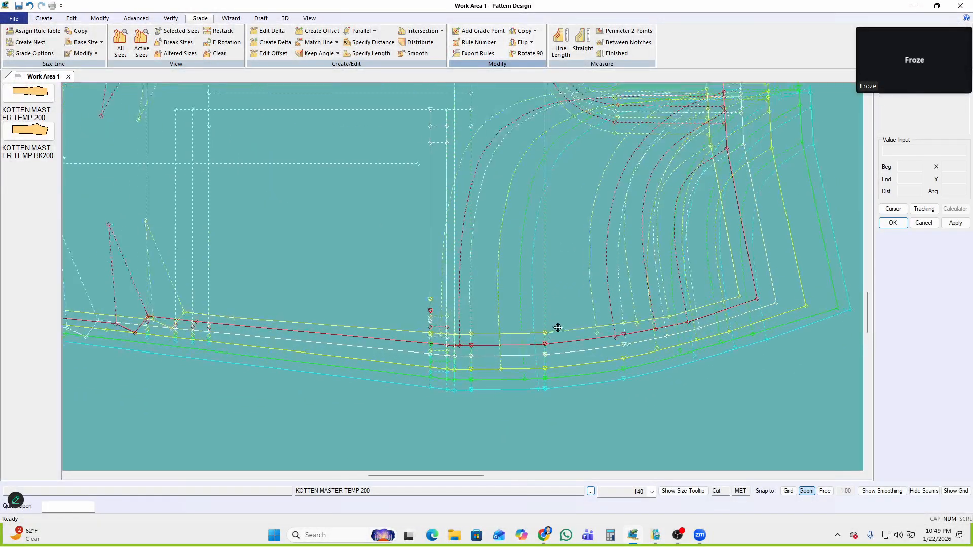
Restack the nest on the outseam end of the cargo pocket's waist-side edge
middle_drag(558, 327, 534, 355)
key(r)
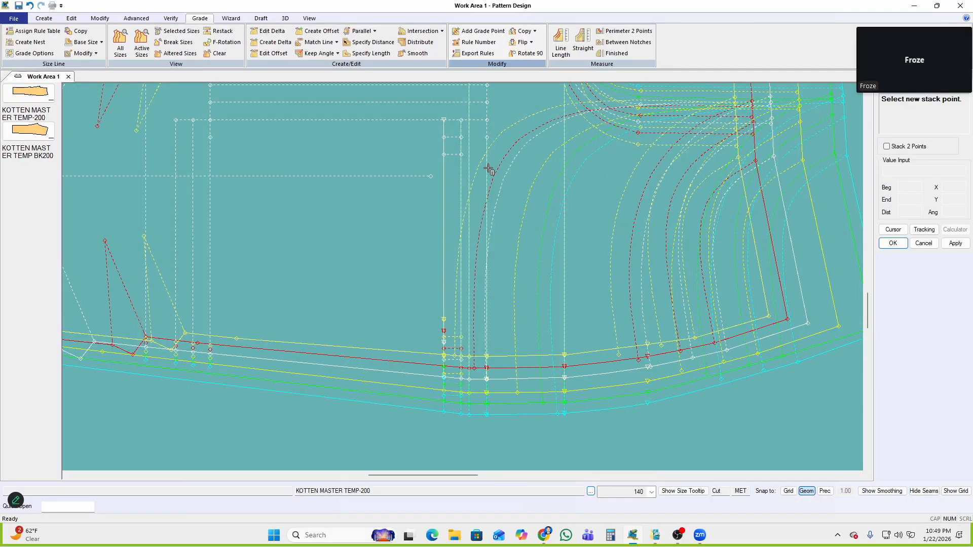
click(489, 381)
right_click(625, 200)
click(627, 201)
mouse_move(497, 205)
middle_down()
mouse_move(485, 302)
mouse_move(491, 284)
middle_up()
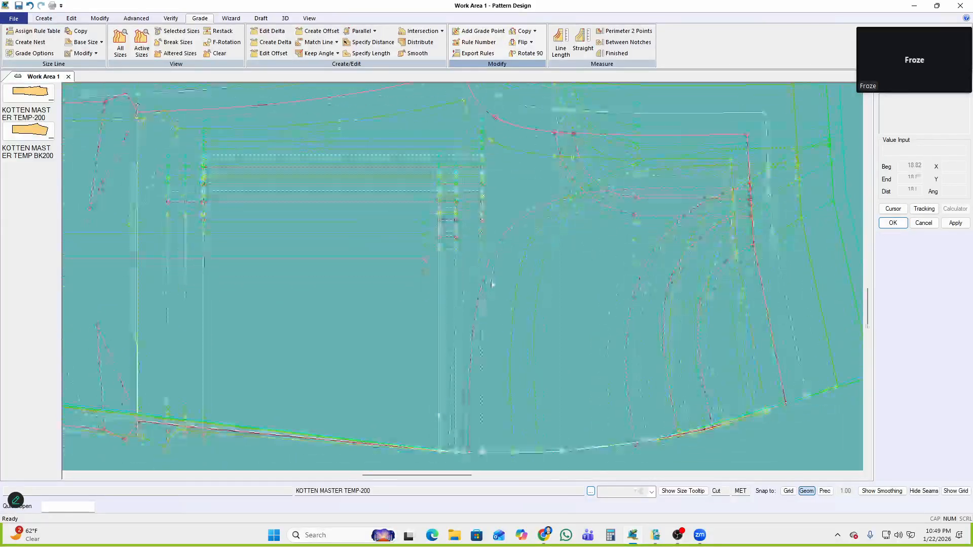
Clear Delta Y for the cargo pocket's waist-side inner corner points, and set it to 0.5 for the 130-140 and 150-160 breaks
key(e)
scroll(479, 190, up, 3)
mouse_move(522, 137)
mouse_down()
mouse_move(414, 279)
mouse_move(409, 260)
mouse_up()
scroll(419, 263, up, 1)
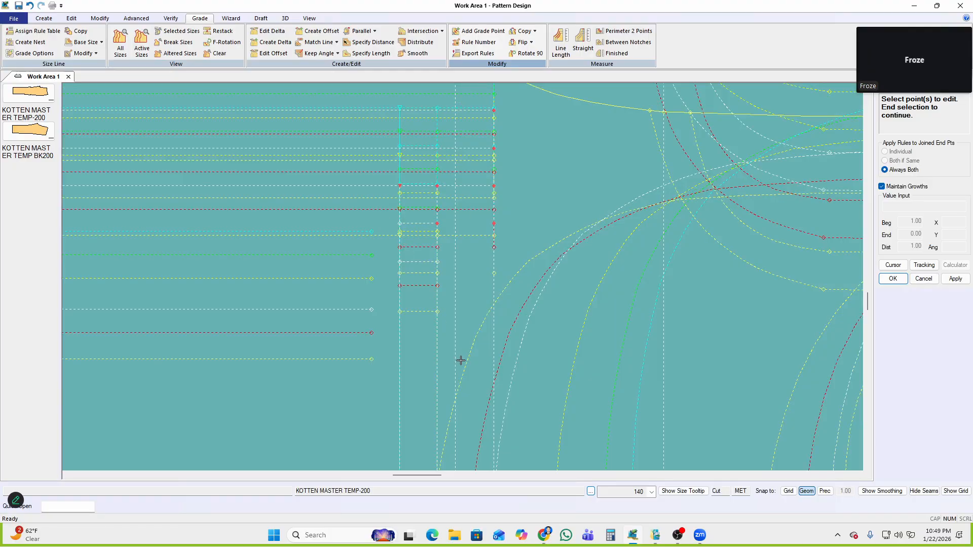
drag(376, 205, 412, 252)
drag(453, 301, 452, 302)
scroll(349, 220, down, 2)
right_click(588, 176)
click(623, 182)
click(740, 228)
click(742, 269)
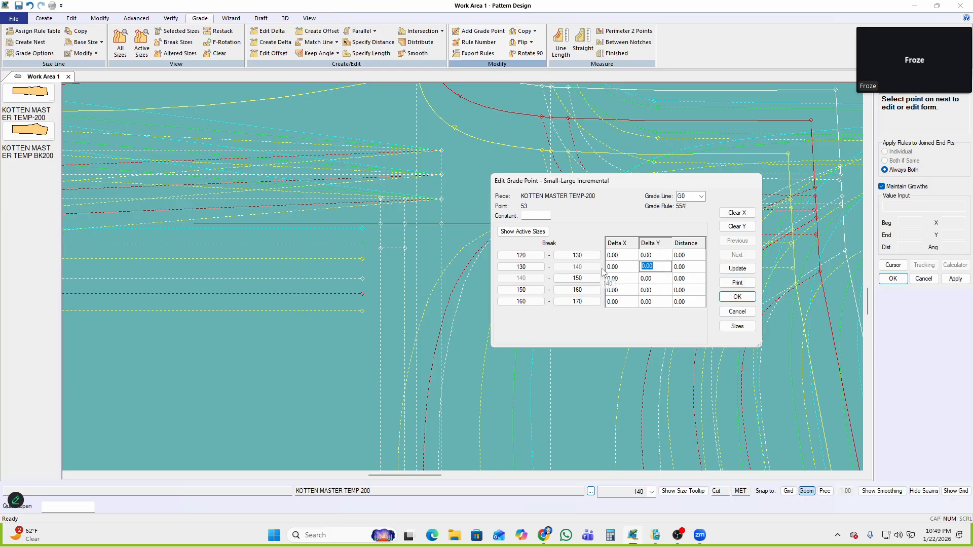
click(662, 293)
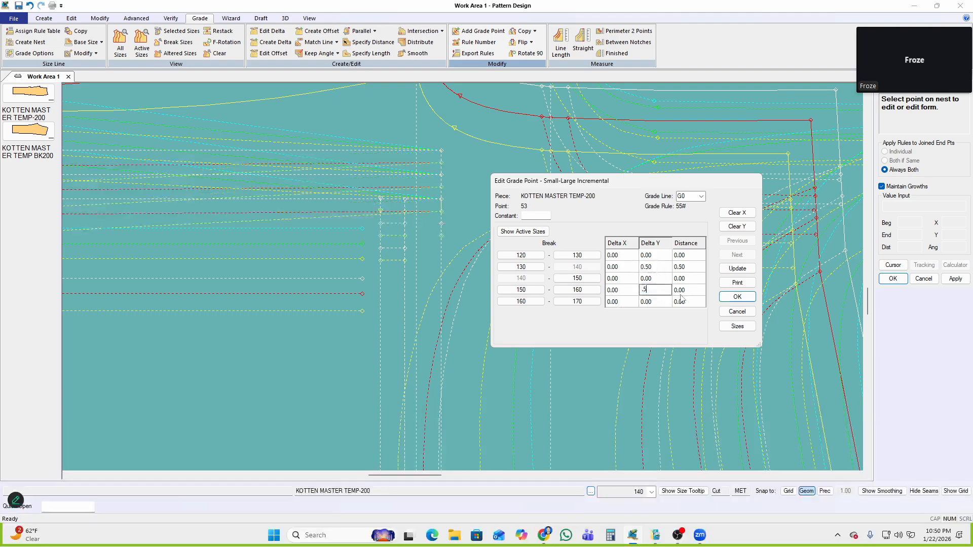
click(737, 297)
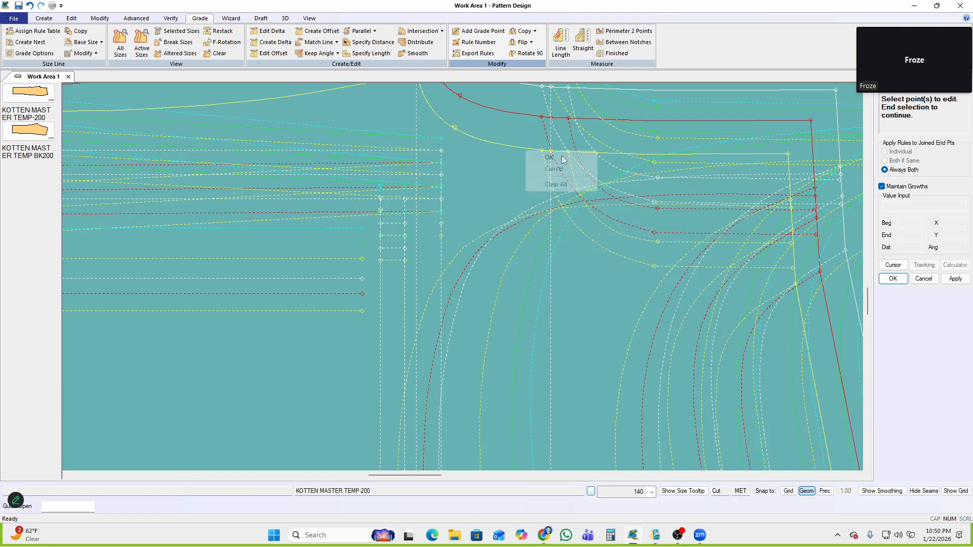
Copy the nest rule of the pocket's waist-side inner corner to the inner corner points on its hem side
scroll(585, 177, down, 3)
scroll(448, 222, up, 3)
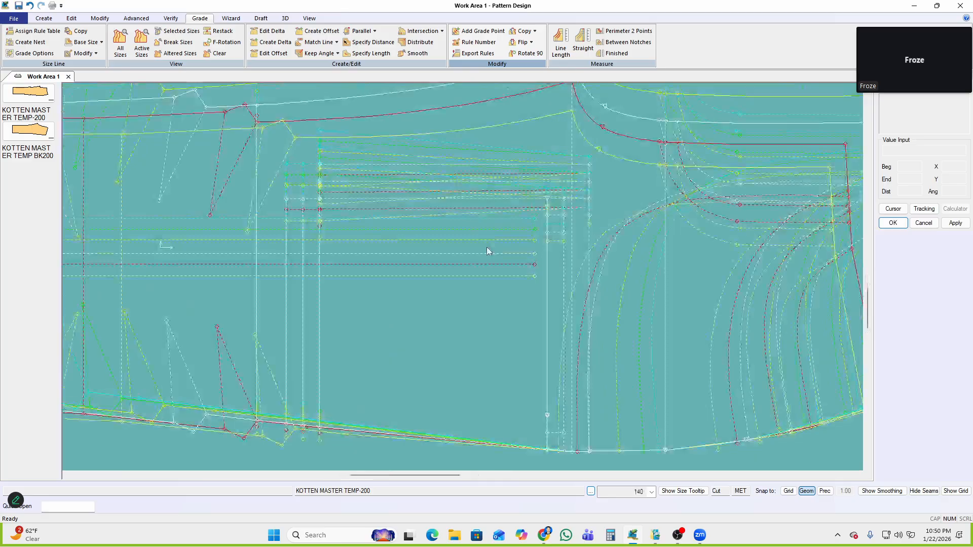
click(526, 31)
click(547, 86)
scroll(594, 184, up, 2)
click(591, 169)
scroll(209, 199, up, 2)
drag(358, 131, 211, 337)
right_click(538, 168)
click(588, 177)
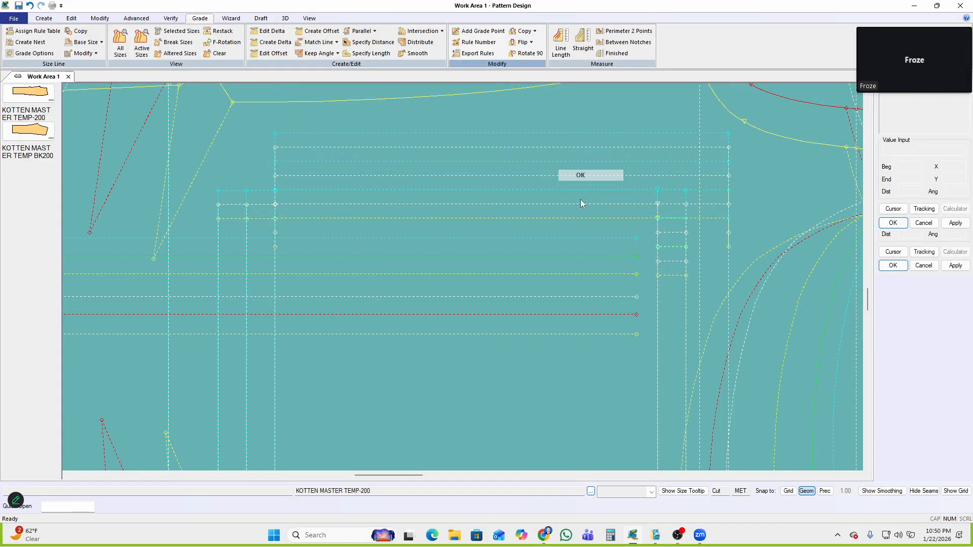
Restack the nest on a point of the cargo pocket's waist-side edge
middle_drag(544, 209, 542, 208)
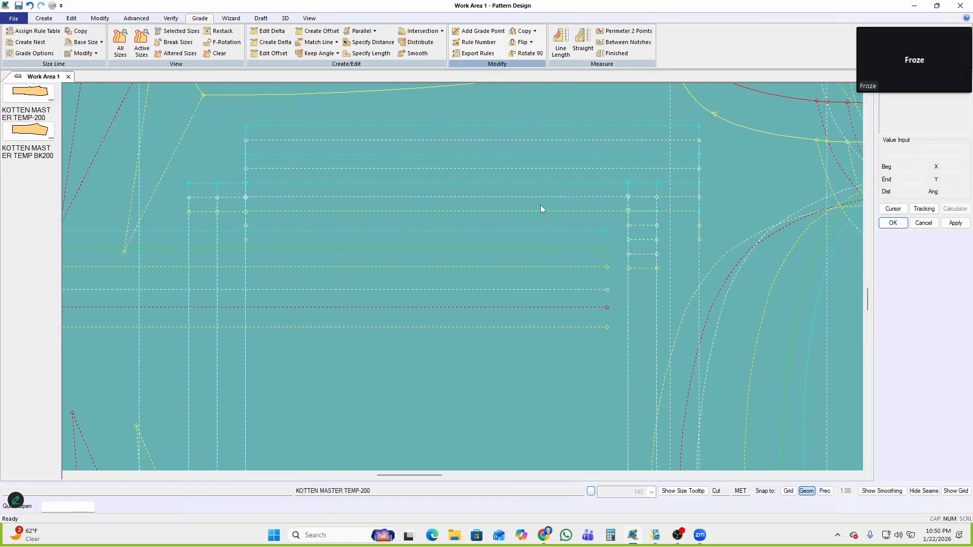
click(699, 170)
right_click(699, 141)
click(716, 148)
Set Delta X of the pocket's hem-side inner corner points to -0.50 for the 130-140 break and a matching negative value for 150-160
middle_drag(358, 227, 434, 243)
key(F2)
drag(373, 152, 267, 257)
right_click(542, 165)
click(575, 169)
click(623, 266)
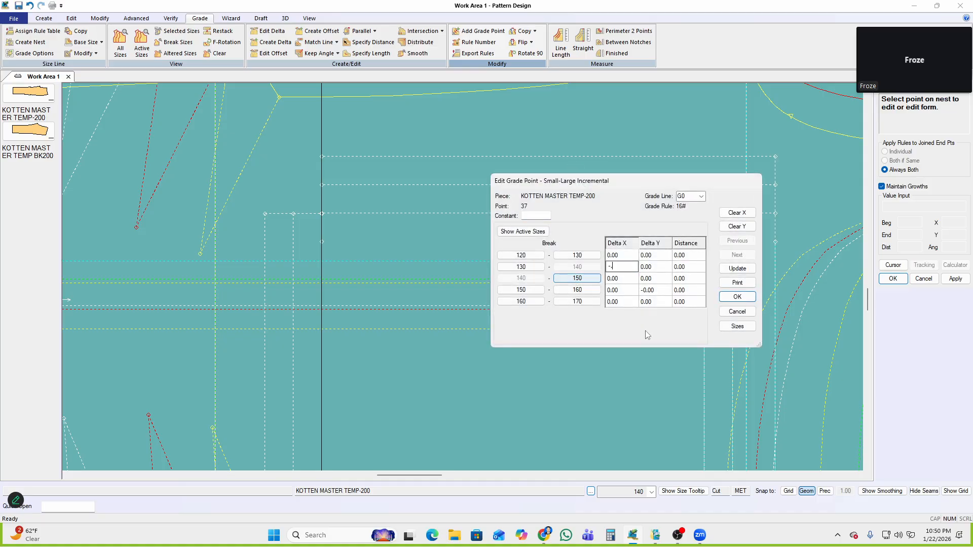
click(621, 291)
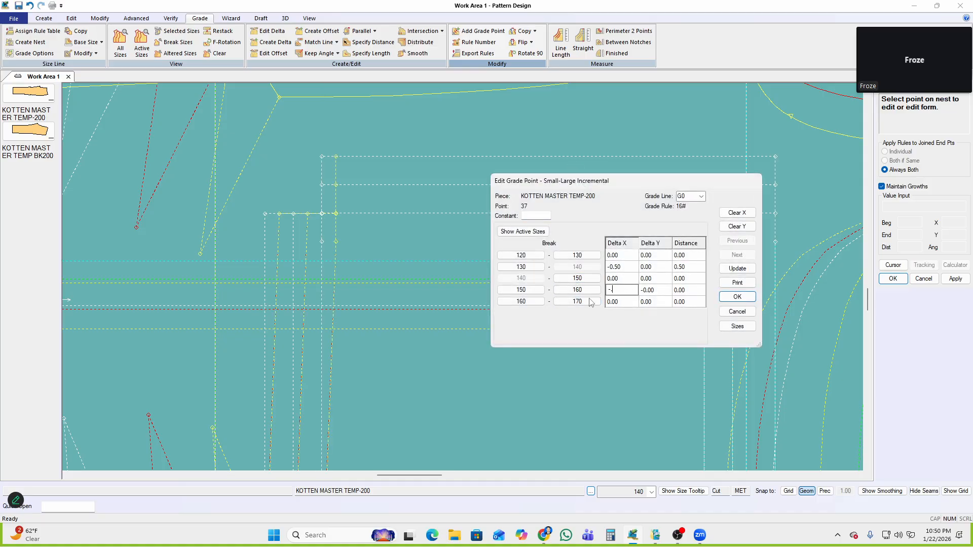
click(736, 269)
click(737, 297)
Restack the nest on the cargo pocket's hem-side inner corner
scroll(449, 151, down, 5)
scroll(441, 251, up, 3)
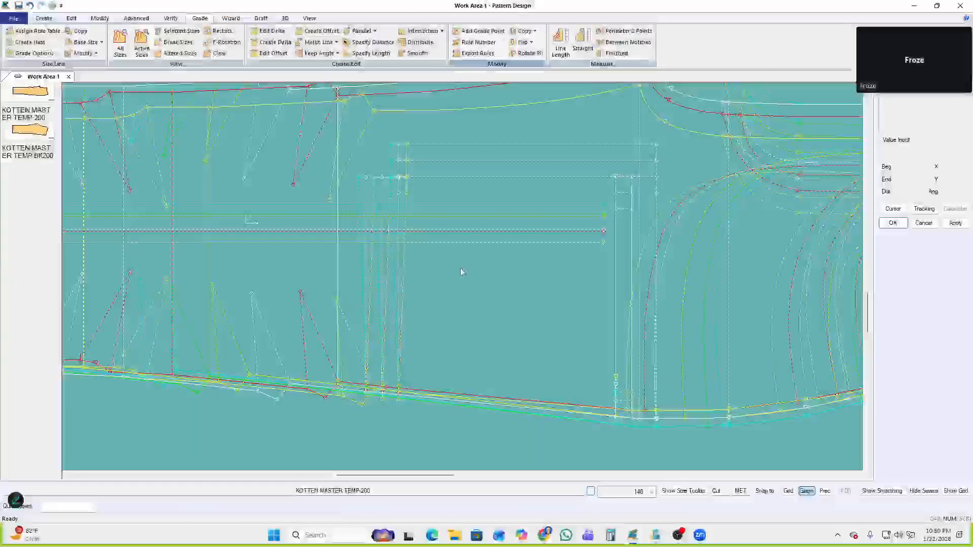
key(r)
click(396, 179)
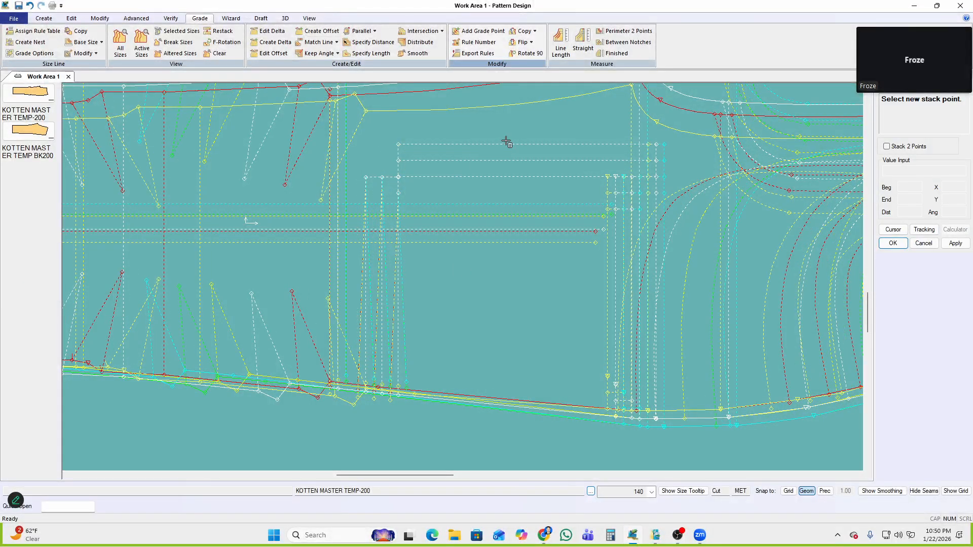
right_click(506, 141)
click(506, 141)
scroll(454, 302, down, 1)
scroll(494, 187, up, 1)
Copy the nest rule of the cargo pocket's hem-side inner corner to the outseam ends of its three hem-side lines
click(530, 32)
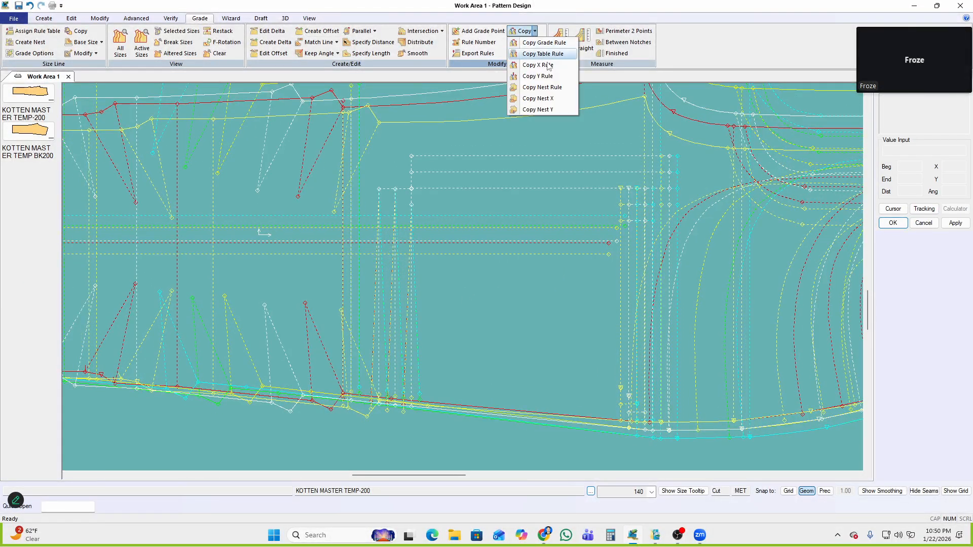
click(558, 88)
click(412, 189)
scroll(396, 318, up, 1)
scroll(388, 347, up, 2)
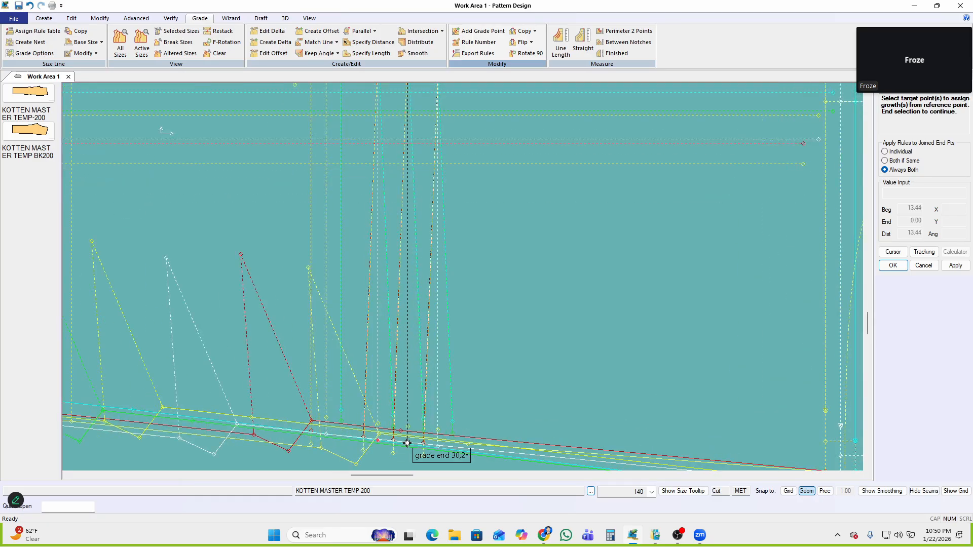
click(440, 447)
right_click(526, 276)
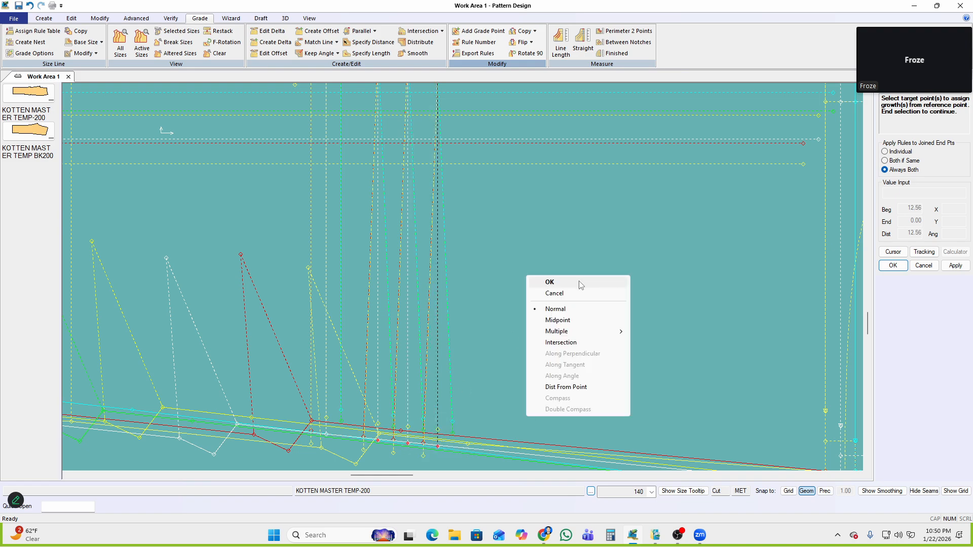
click(580, 284)
Try to grade the outseam end of the pocket's outermost hem-side line to its intersection with the outseam
scroll(485, 338, down, 4)
scroll(463, 315, up, 1)
middle_drag(463, 315, 466, 287)
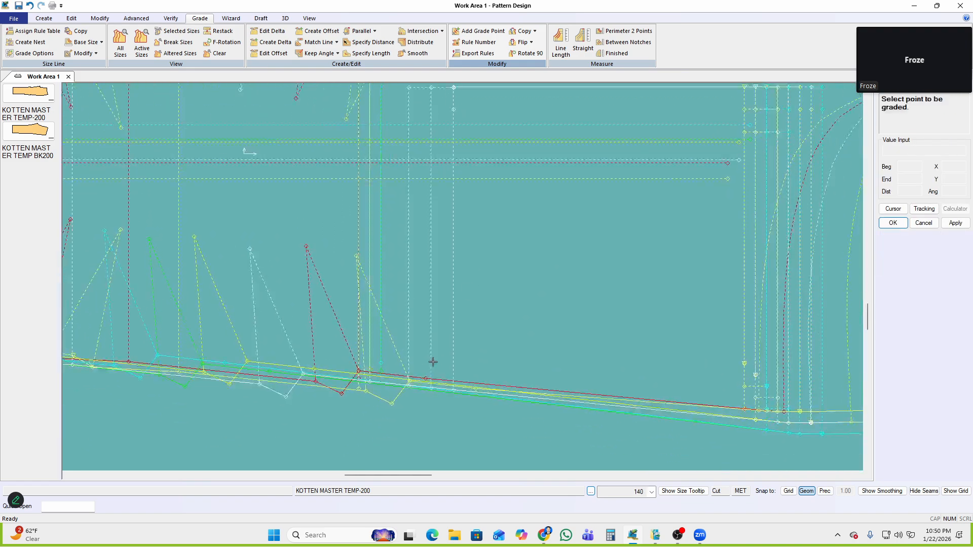
click(407, 379)
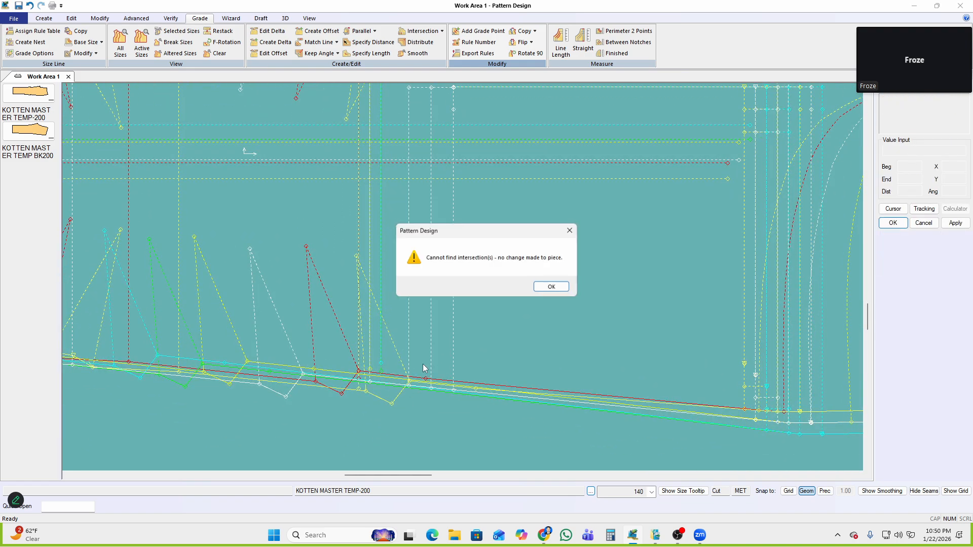
click(553, 287)
Restack the nest on the waist-side end of the grainline
scroll(556, 272, down, 1)
middle_drag(555, 271, 485, 278)
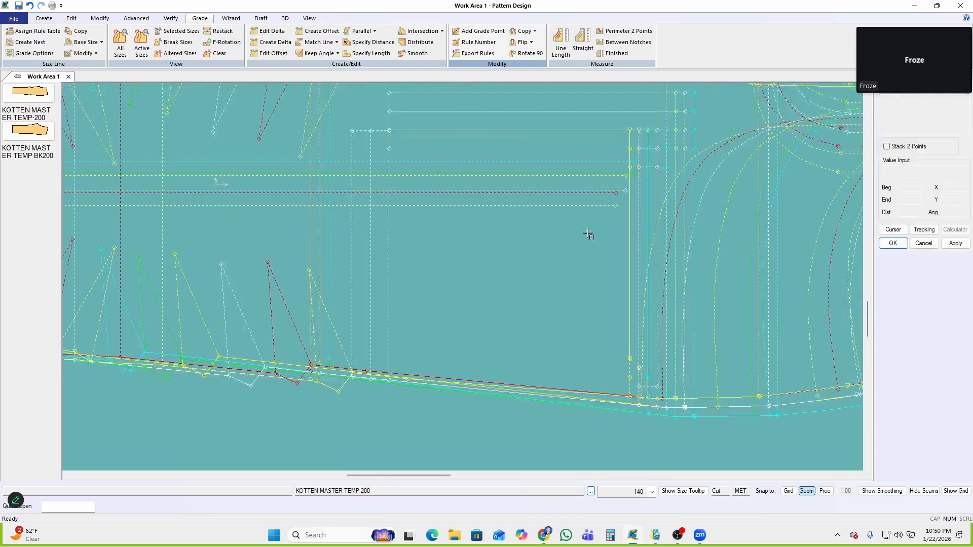
click(626, 192)
click(628, 193)
right_click(656, 199)
click(657, 200)
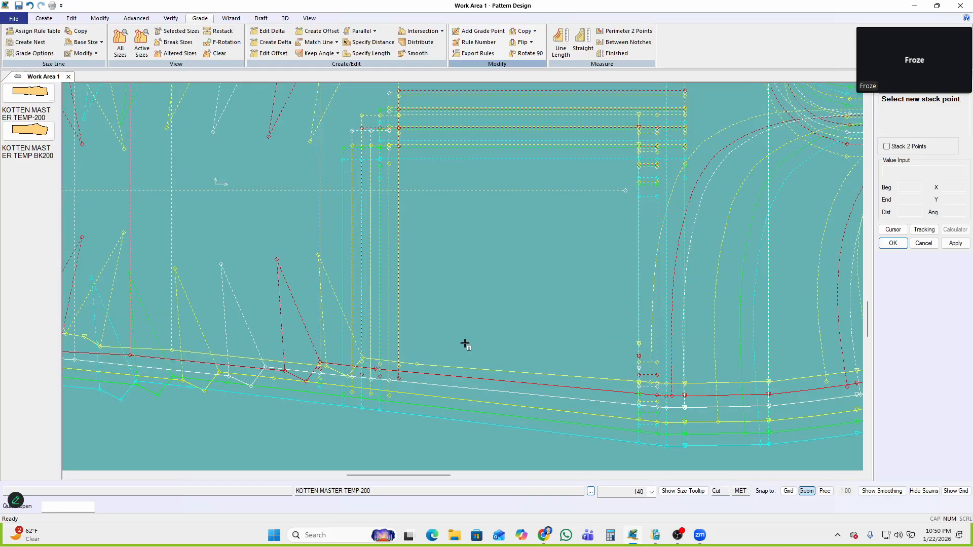
Try again to intersect the outermost hem-side pocket line's outseam end with the outseam on the restacked nest
scroll(477, 342, up, 1)
right_click(432, 313)
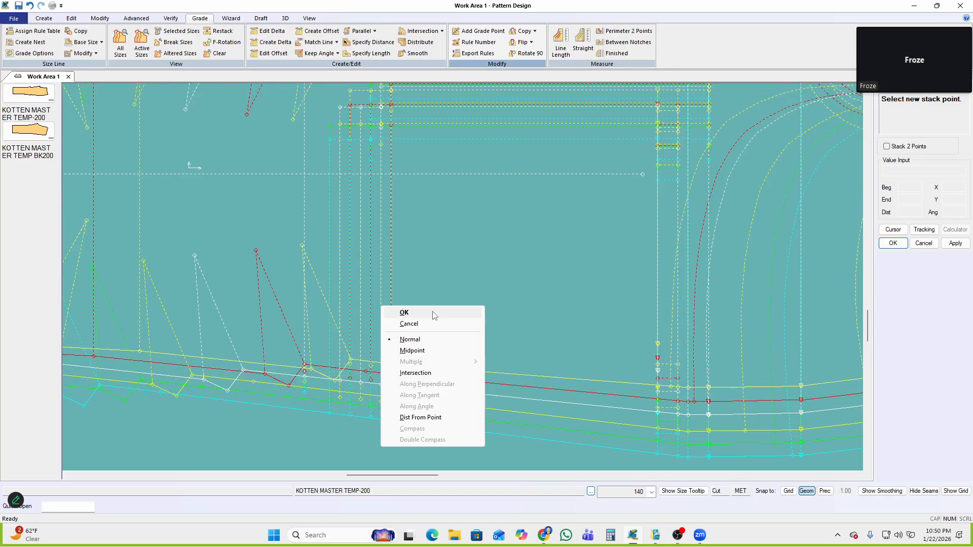
click(432, 314)
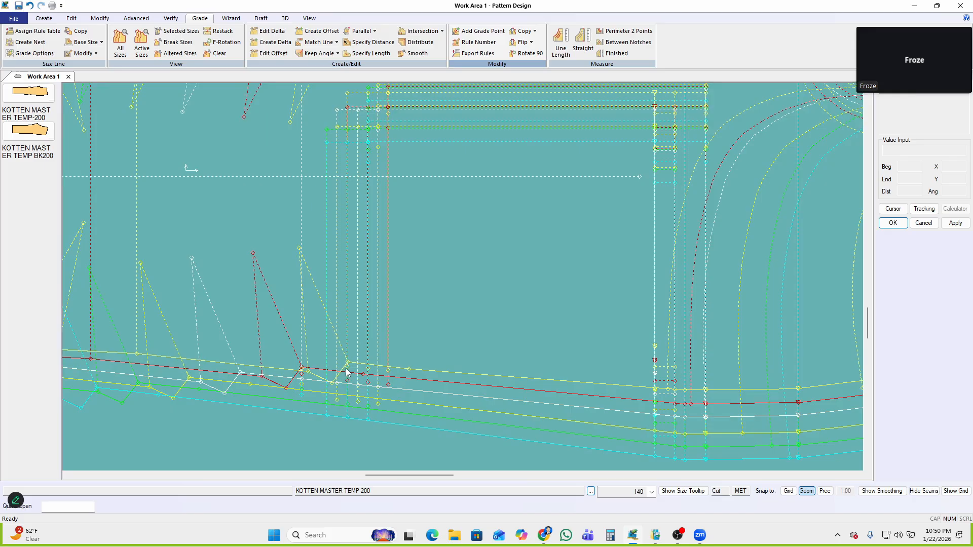
click(339, 382)
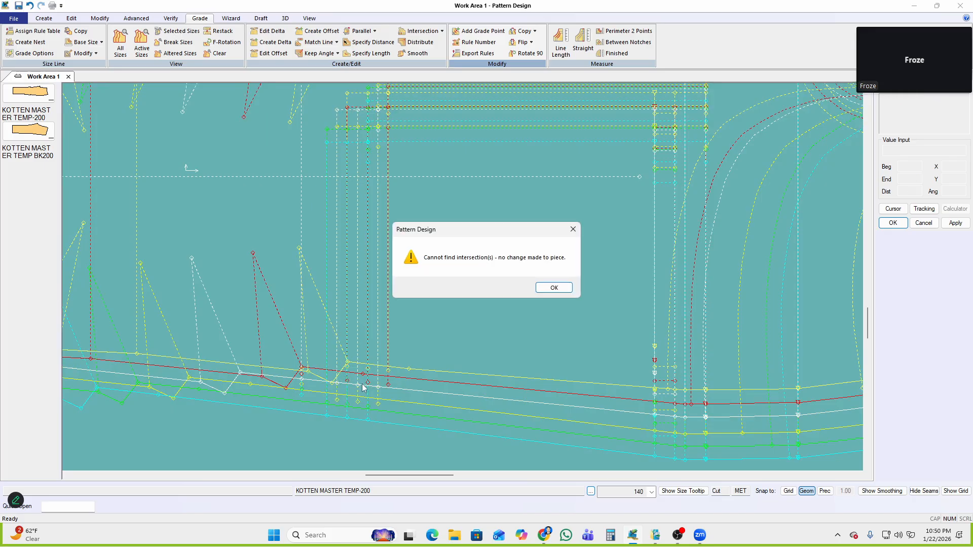
click(556, 289)
scroll(421, 365, up, 2)
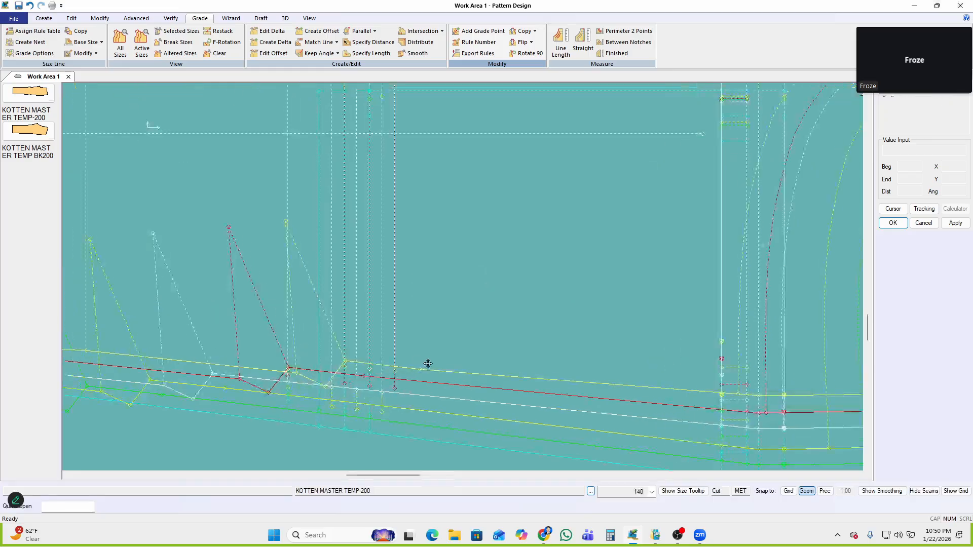
key(m)
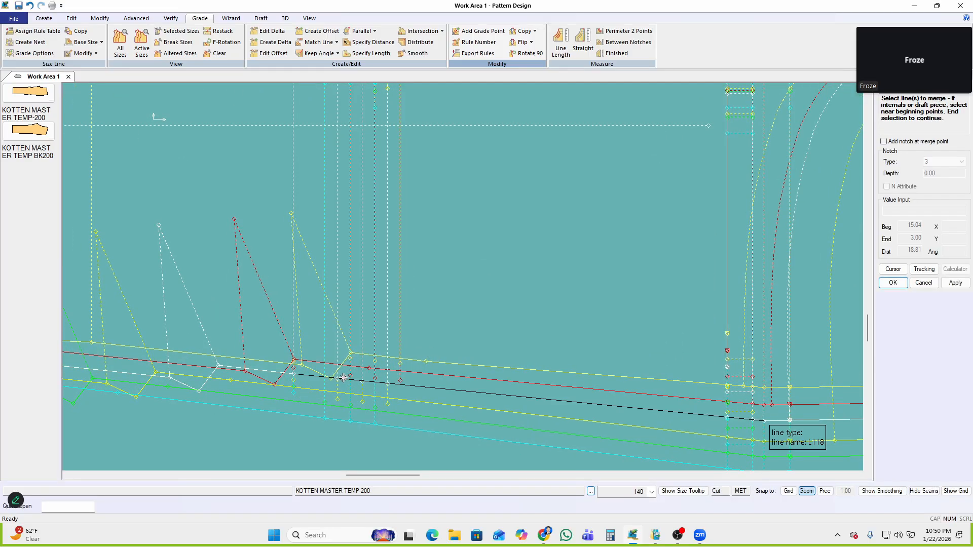
scroll(355, 388, down, 2)
right_click(404, 320)
click(448, 337)
Grade the outseam ends of the pocket's inner and middle hem-side lines to their intersections with the outseam
scroll(381, 378, up, 3)
middle_drag(380, 370, 380, 340)
scroll(382, 358, up, 1)
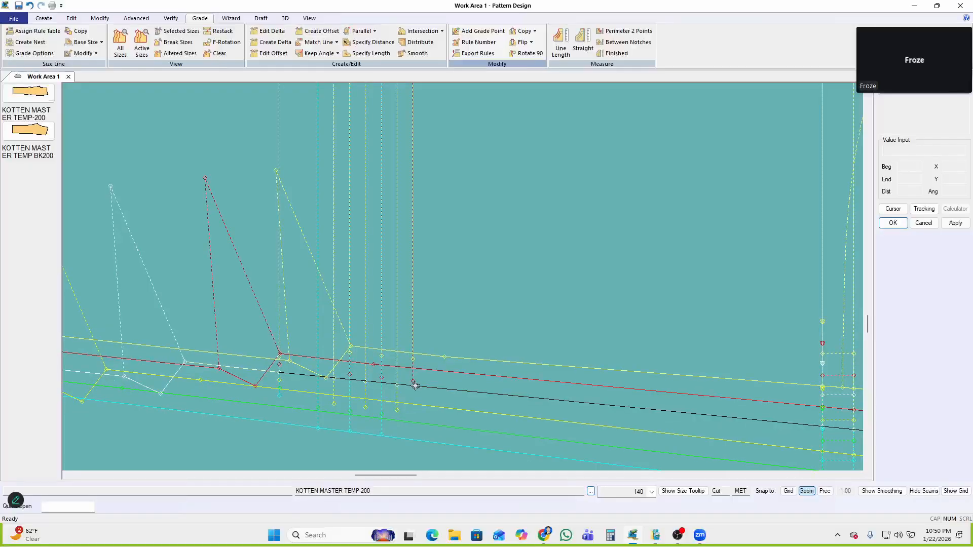
scroll(404, 384, down, 3)
middle_drag(404, 384, 405, 349)
scroll(350, 344, up, 4)
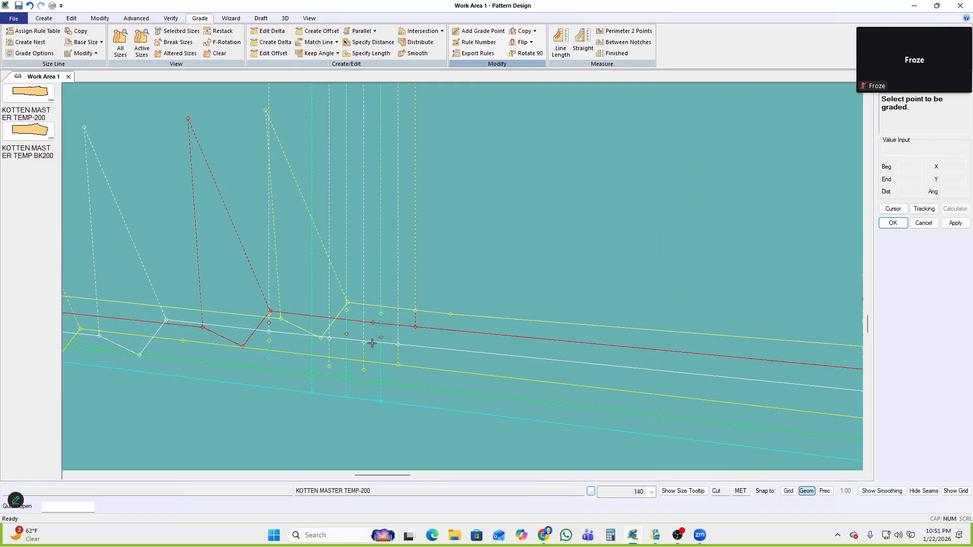
click(329, 335)
click(553, 285)
Copy the nest rule of the middle hem-side pocket line's outseam end to the outermost line's outseam end
scroll(405, 319, up, 2)
middle_drag(405, 320, 441, 315)
click(533, 31)
click(534, 121)
scroll(375, 359, up, 2)
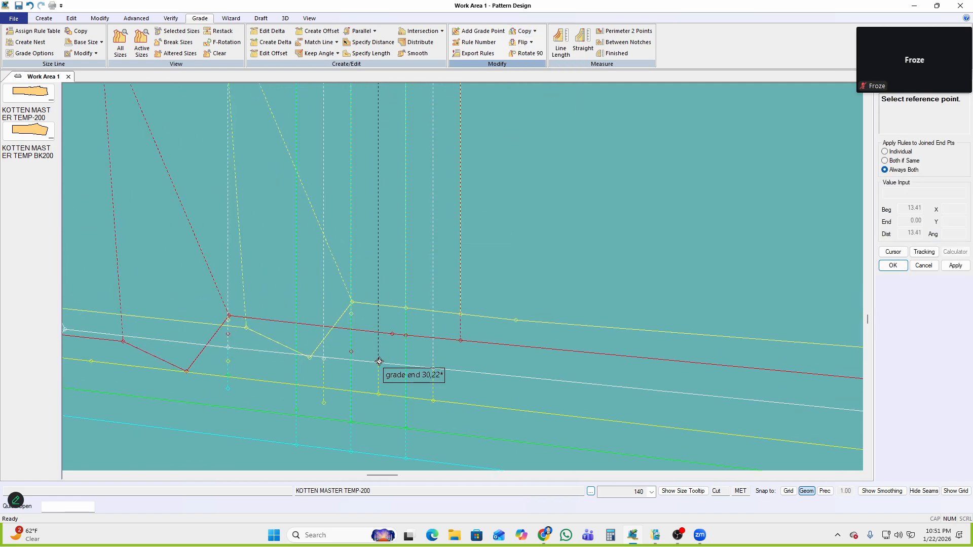
click(379, 362)
click(324, 360)
right_click(536, 208)
click(536, 209)
scroll(486, 277, down, 5)
scroll(405, 325, down, 3)
scroll(398, 330, up, 5)
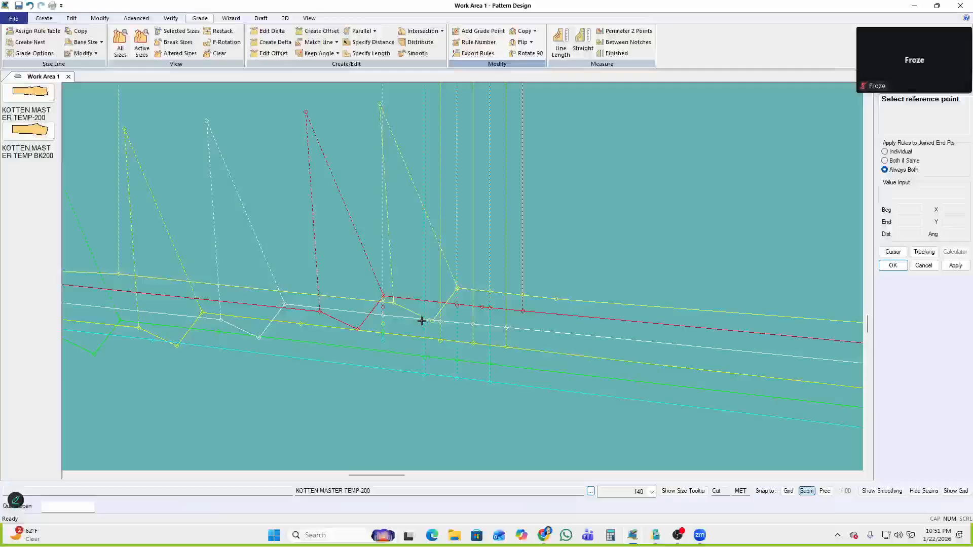
right_click(439, 236)
click(442, 241)
Try to grade the outseam end of the cross line between dart and cargo pocket to its intersection with the outseam
middle_drag(426, 316, 453, 320)
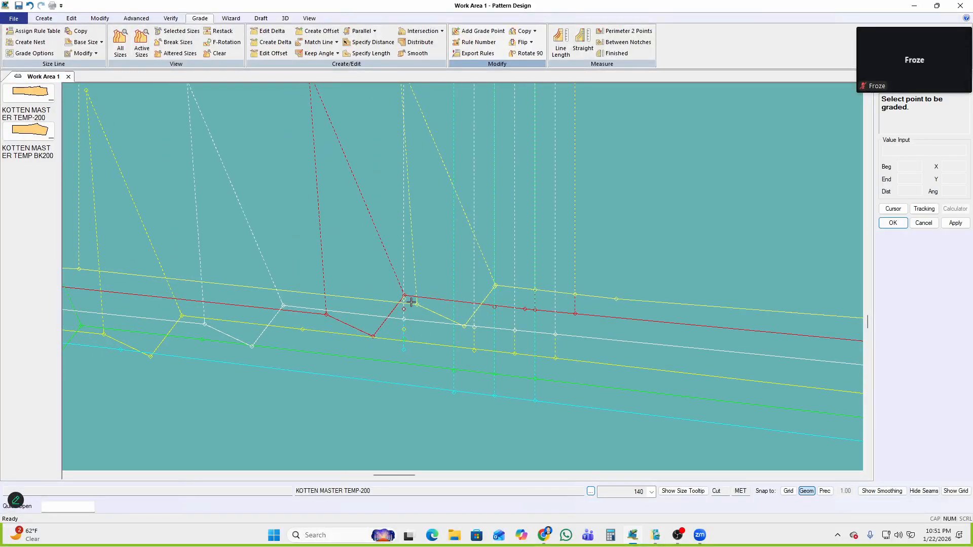
click(407, 318)
click(553, 288)
Dismiss the meeting notice and copy the nest rule of the outermost hem-side pocket line's outseam end to the neighbouring cross line's outseam end
click(530, 42)
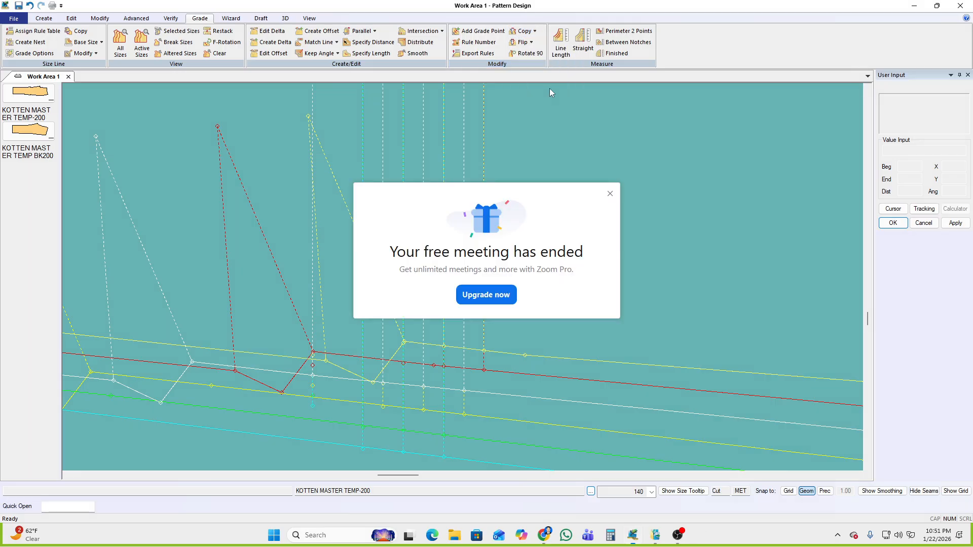
click(610, 194)
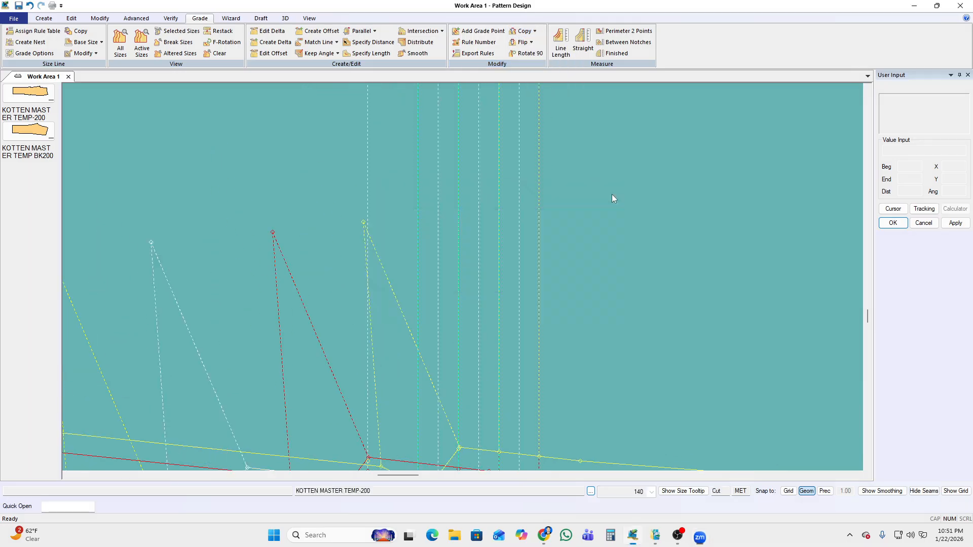
click(537, 32)
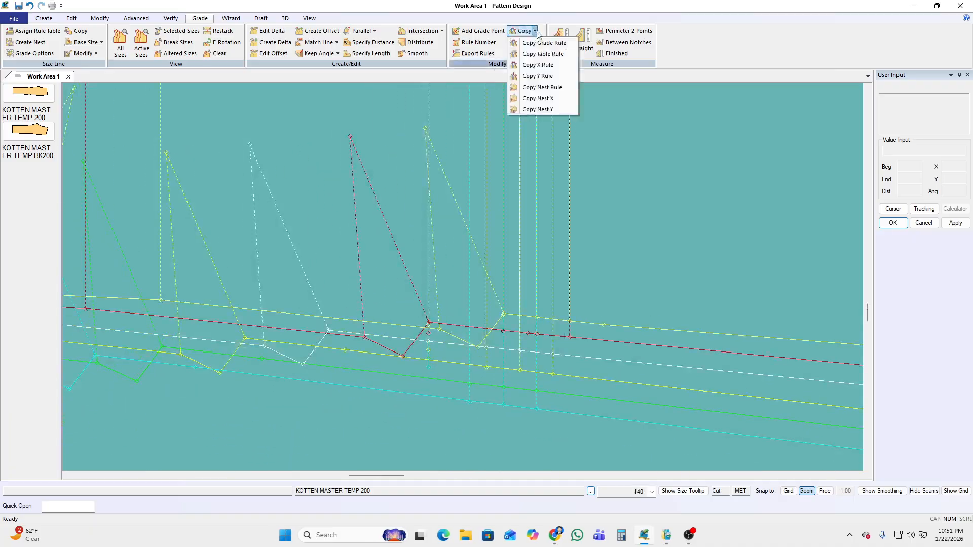
click(560, 99)
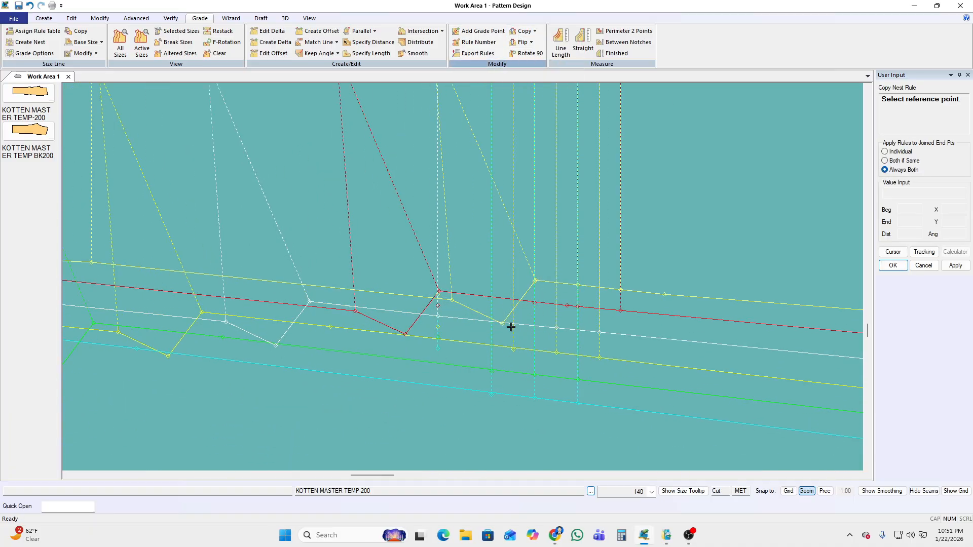
click(514, 323)
right_click(600, 214)
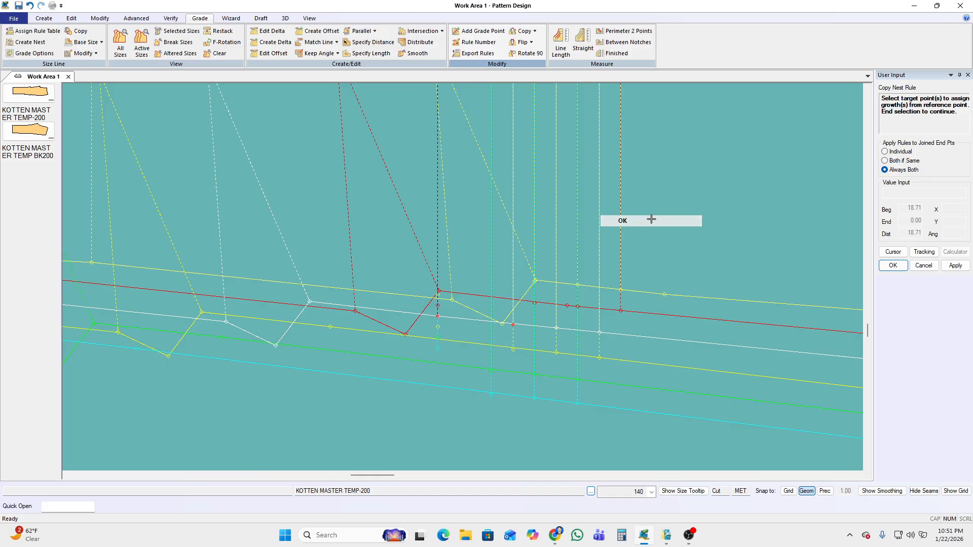
click(649, 221)
scroll(465, 334, down, 5)
scroll(456, 255, up, 3)
Clear the nest and delete the cross line between the dart and the cargo pocket
key(F9)
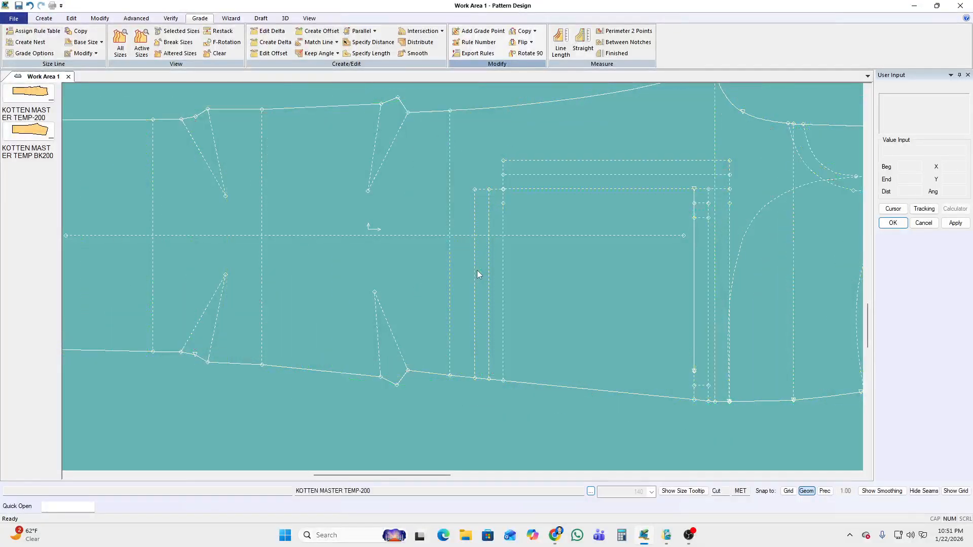
middle_drag(482, 288, 472, 296)
right_click(653, 180)
click(650, 182)
middle_drag(542, 297, 539, 275)
Try to combine the outseam line beside the cargo pocket and undo the deletion of the cross line
key(c)
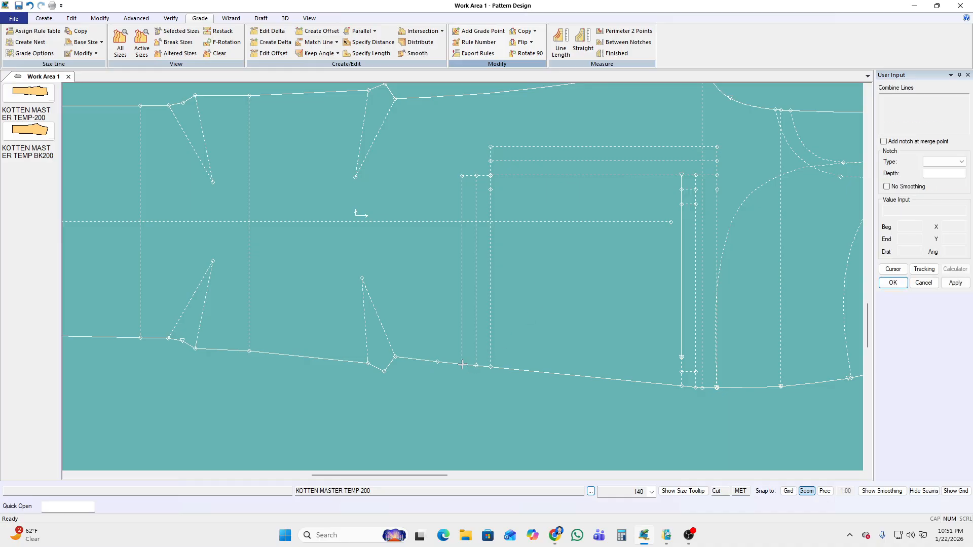
click(448, 363)
right_click(601, 225)
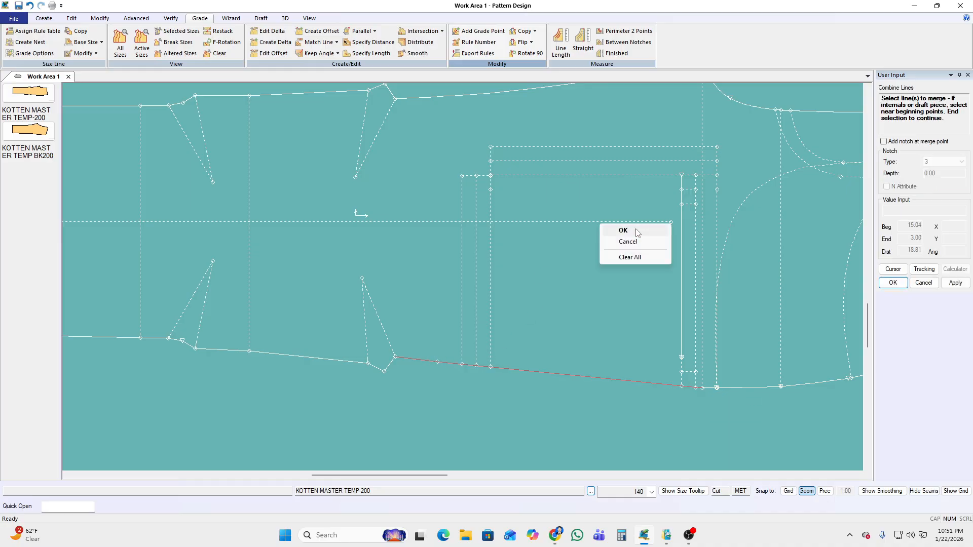
click(644, 242)
key(ctrl+z)
click(546, 285)
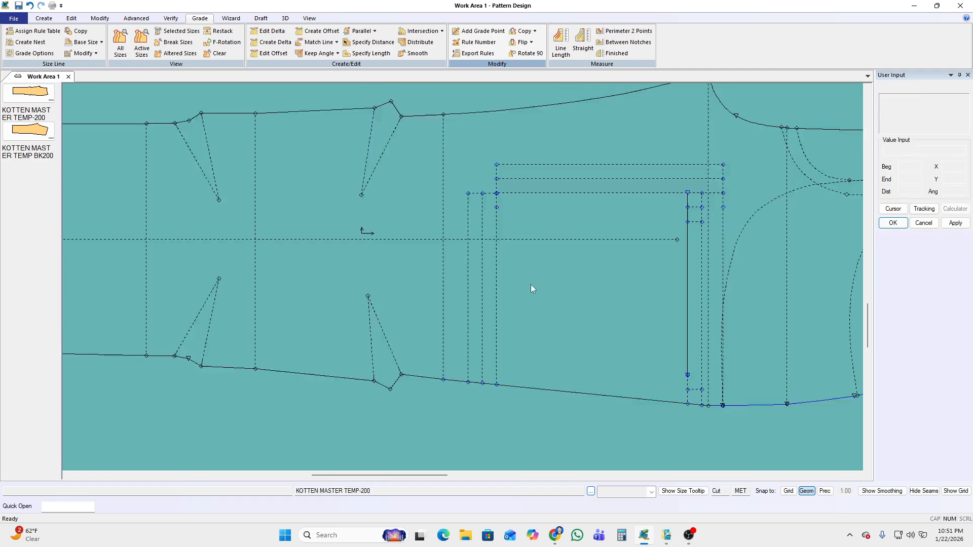
key(c)
right_click(646, 202)
click(682, 210)
key(d)
right_click(606, 212)
click(643, 218)
Display the nest of all sizes on the trouser front piece
click(532, 304)
click(525, 311)
key(n)
click(604, 191)
right_click(604, 189)
click(604, 191)
scroll(486, 349, up, 2)
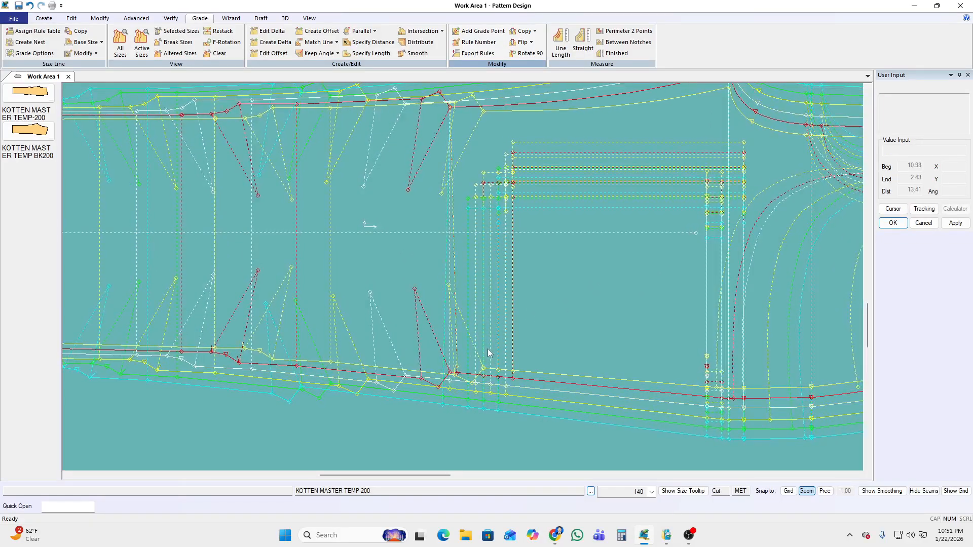
Copy the nest rule from the upper end of the vertical internal line beside the pocket-side darts to its lower end
click(534, 31)
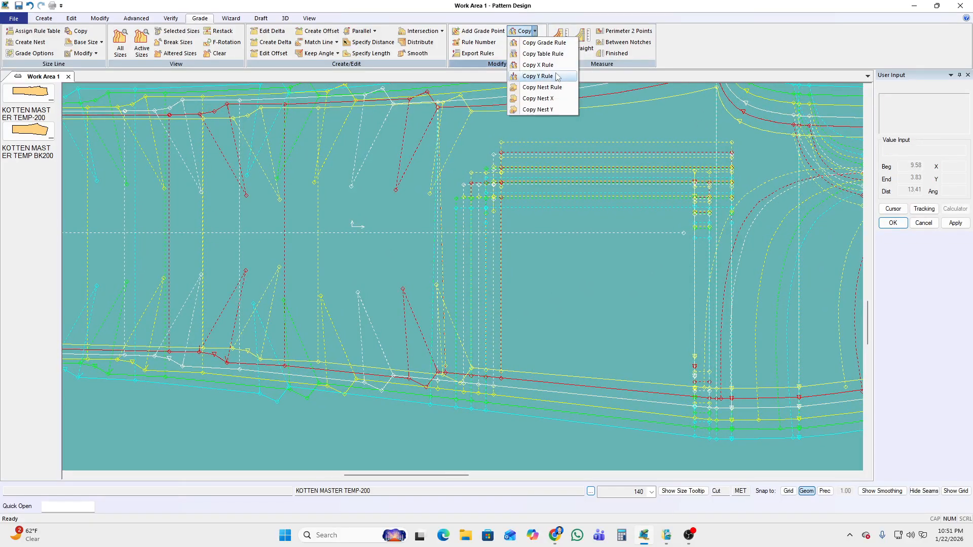
click(544, 87)
click(437, 108)
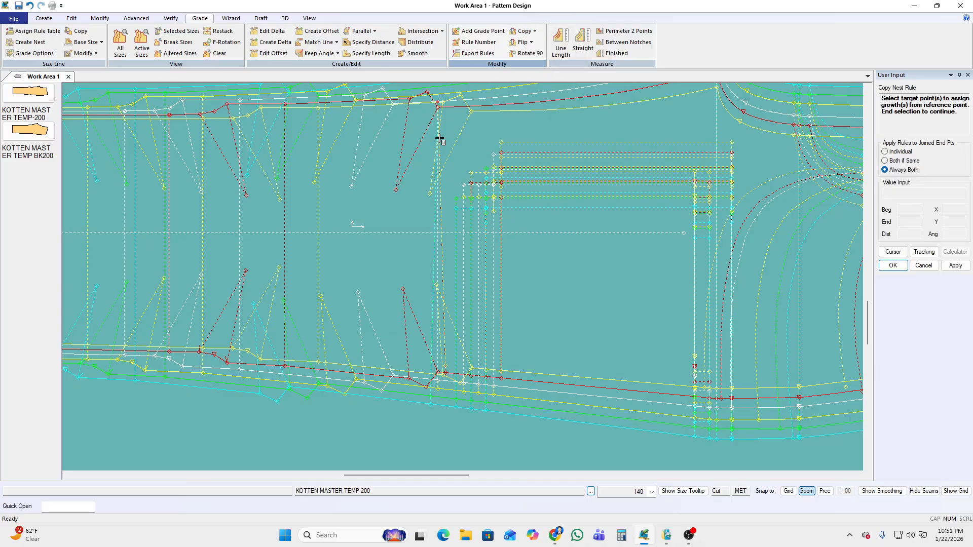
click(442, 362)
right_click(526, 253)
click(535, 260)
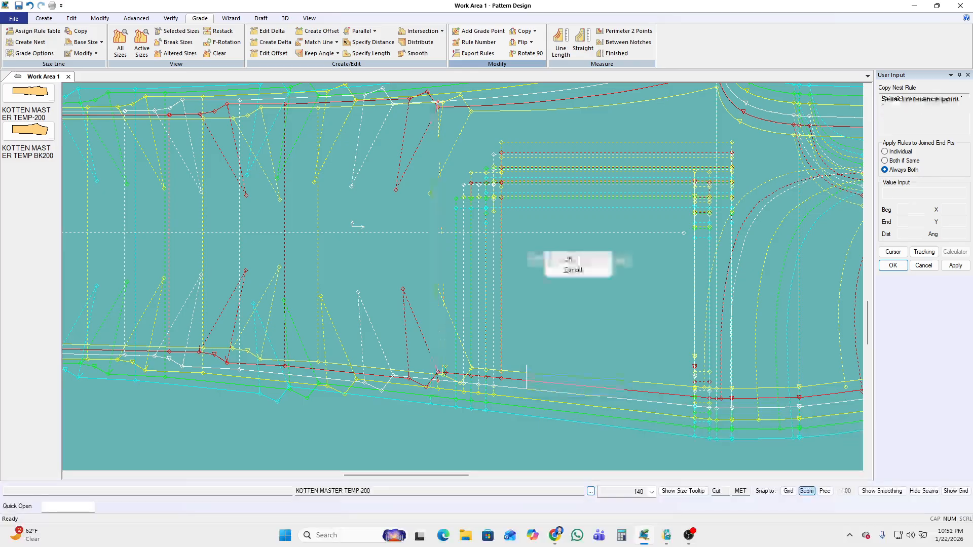
Grade the lower end of the internal line beside the darts with Intersection Y
scroll(446, 362, up, 2)
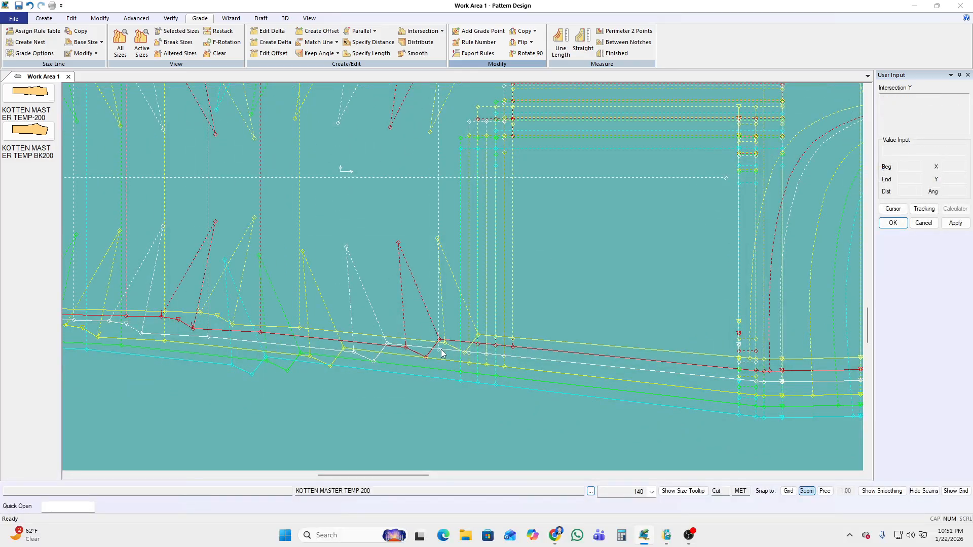
click(442, 354)
click(553, 287)
scroll(529, 345, down, 2)
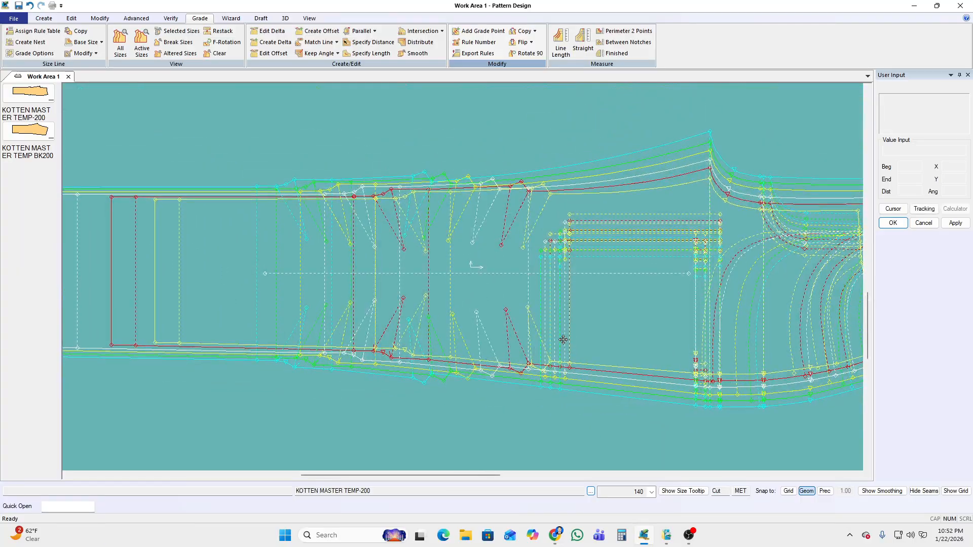
Copy the nest rule from the upper end of a vertical pocket line to the upper end of the internal line beside the darts
scroll(539, 338, up, 2)
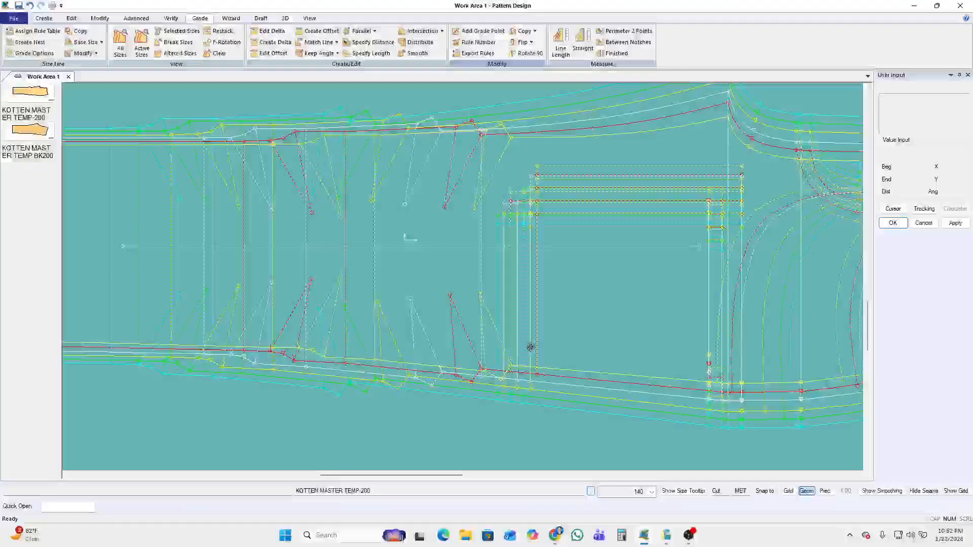
middle_drag(552, 227, 549, 227)
click(535, 32)
click(543, 87)
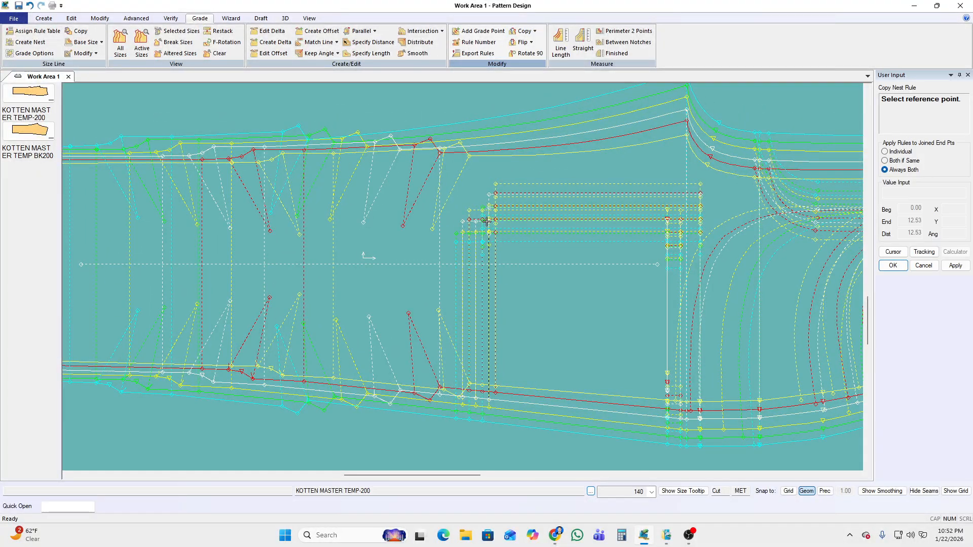
click(491, 235)
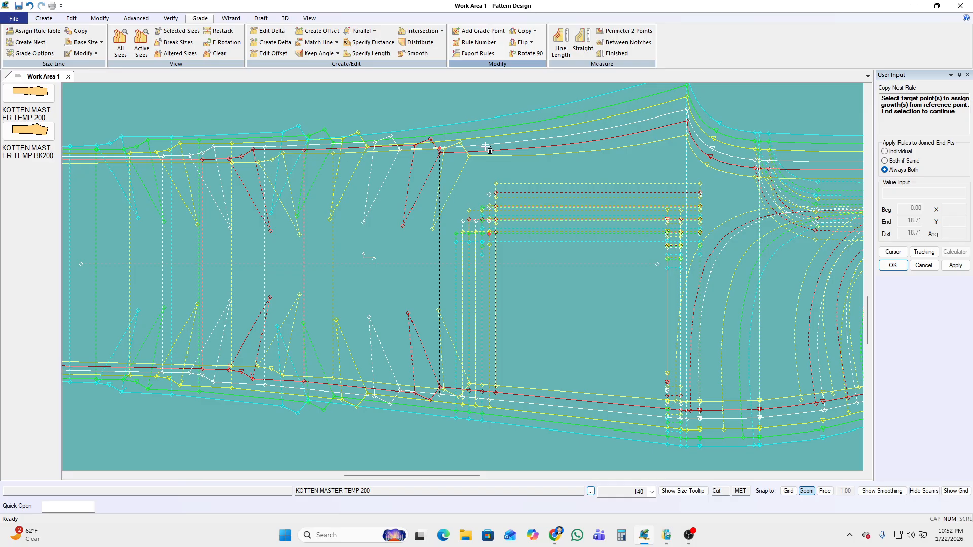
right_click(553, 120)
click(578, 128)
Copy the nest rule from the lower end of the vertical pocket line to the lower end of the internal line beside the darts
scroll(443, 340, up, 2)
right_click(465, 270)
click(521, 288)
scroll(451, 474, up, 2)
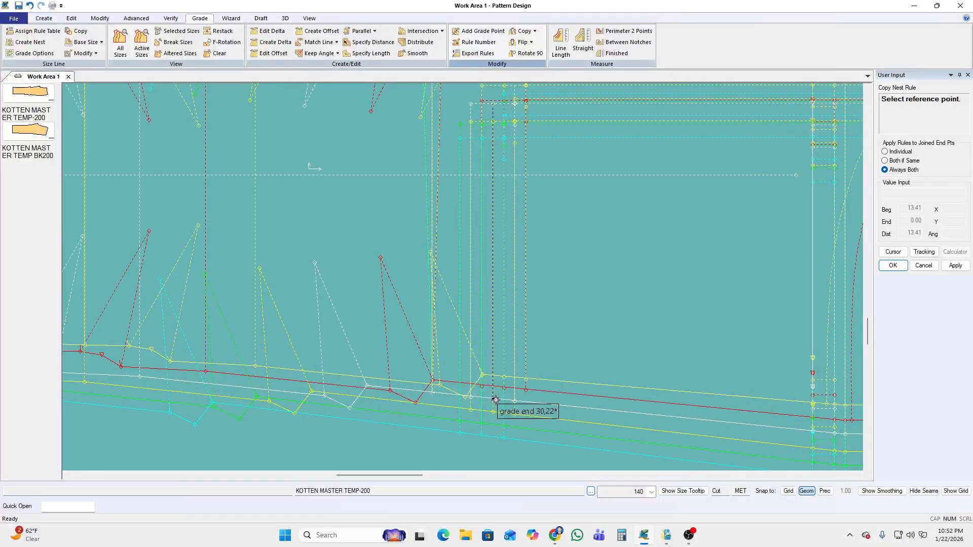
click(494, 400)
right_click(637, 259)
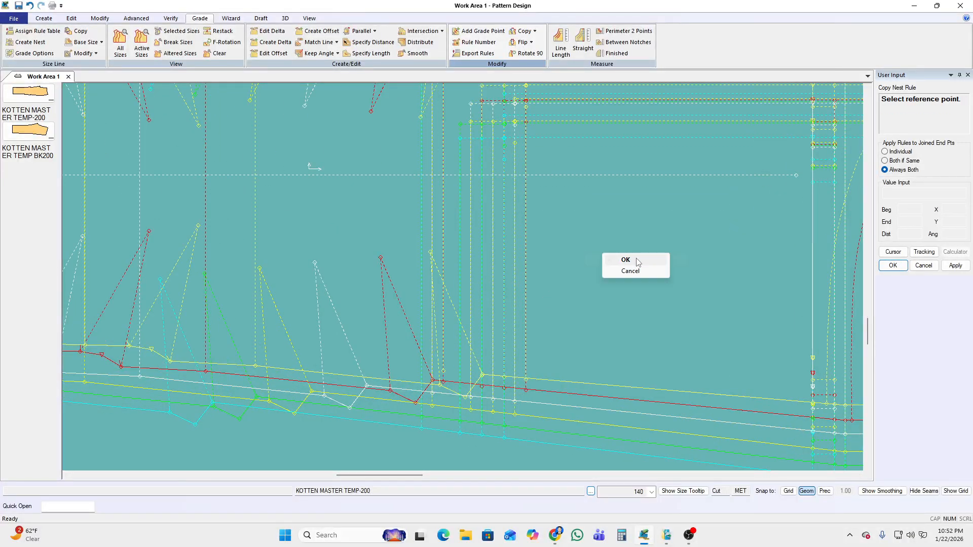
click(635, 258)
Apply Intersection Y grading to the dart-side internal line's lower end so it follows the lower perimeter
middle_drag(497, 324, 520, 358)
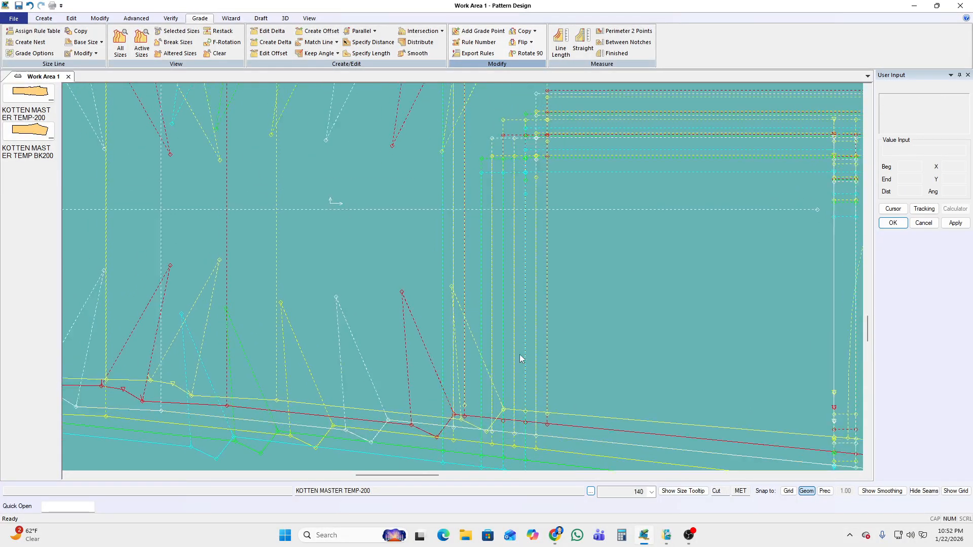
click(455, 425)
click(563, 289)
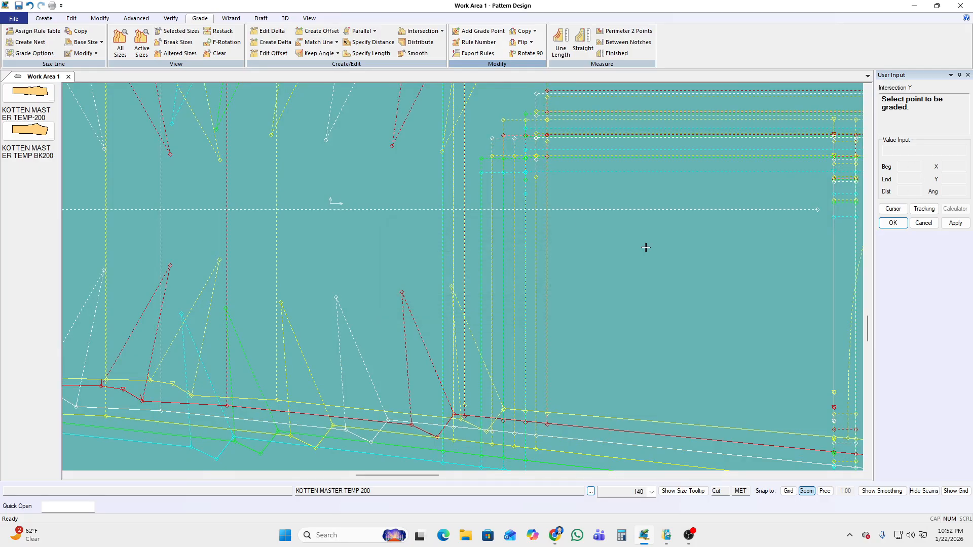
right_click(635, 234)
click(639, 238)
Apply Intersection Y grading to the upper end of the dart-side internal line
scroll(416, 286, down, 1)
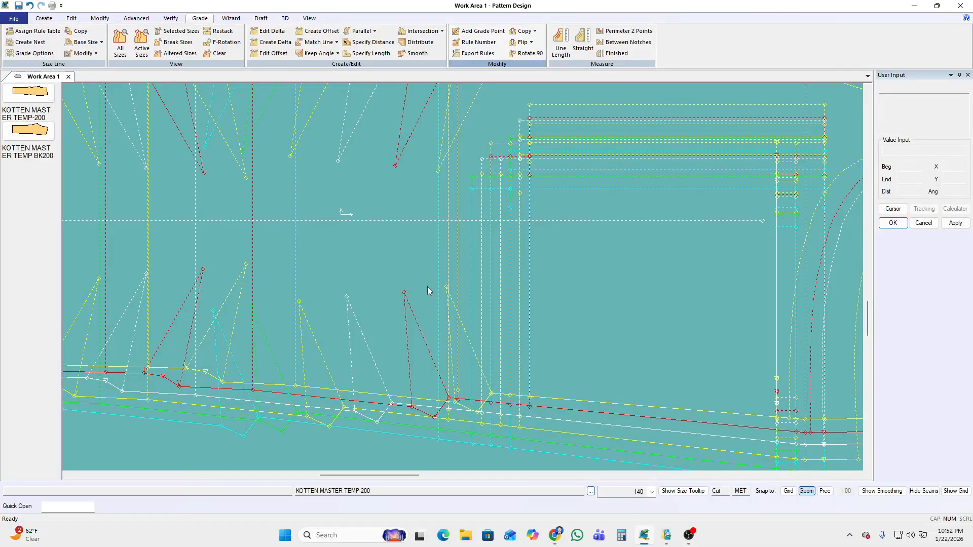
scroll(504, 333, down, 3)
scroll(455, 204, up, 3)
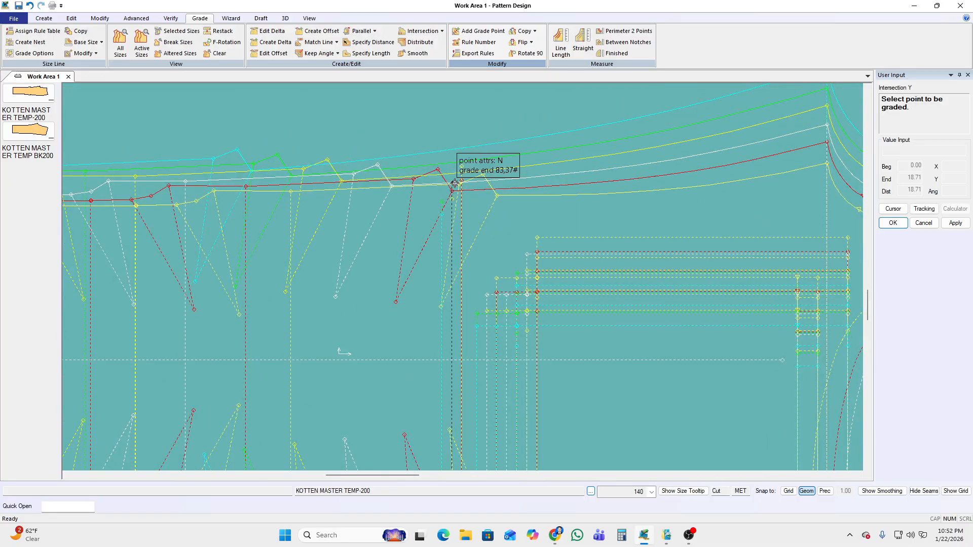
click(454, 184)
click(556, 287)
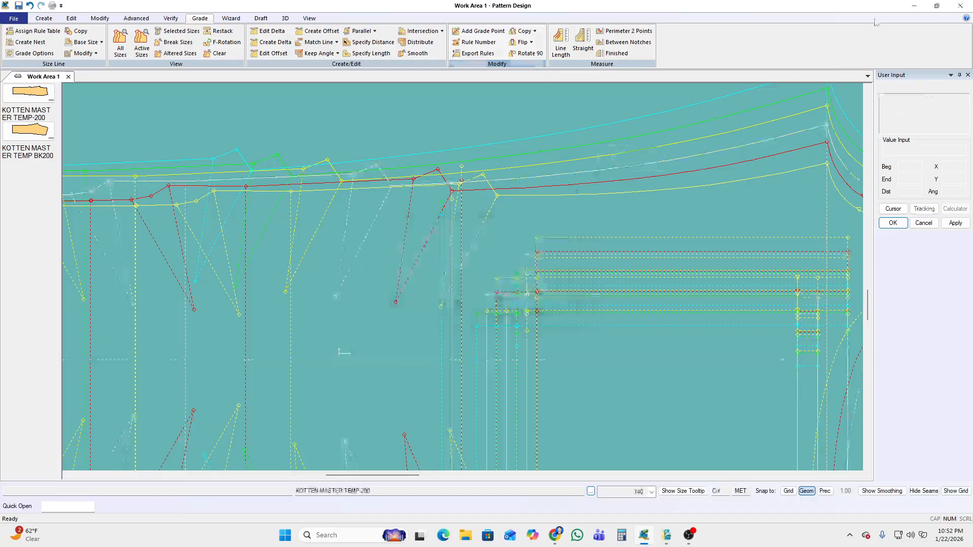
Switch to Zoom Workplace, start a new meeting with video, and close the Zoom home window
click(914, 5)
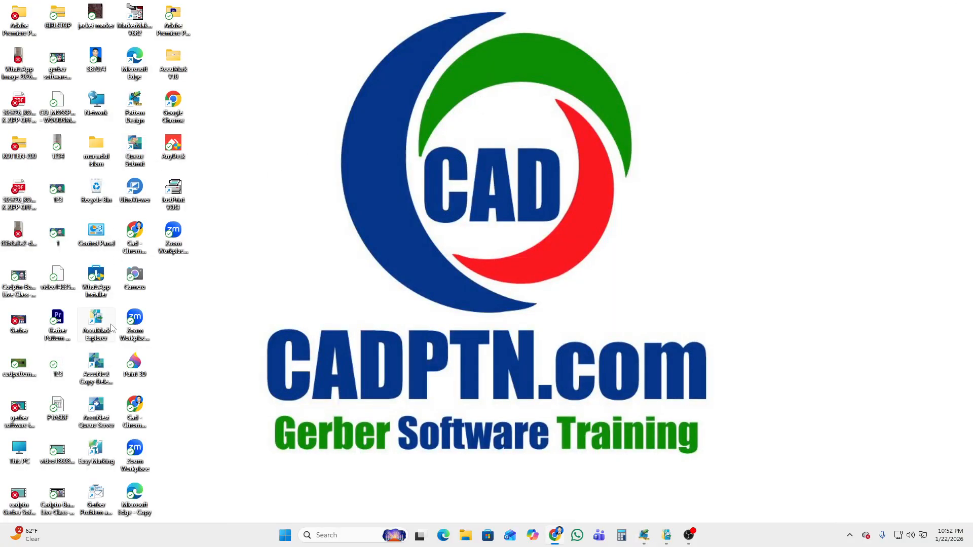
double_click(173, 234)
click(351, 227)
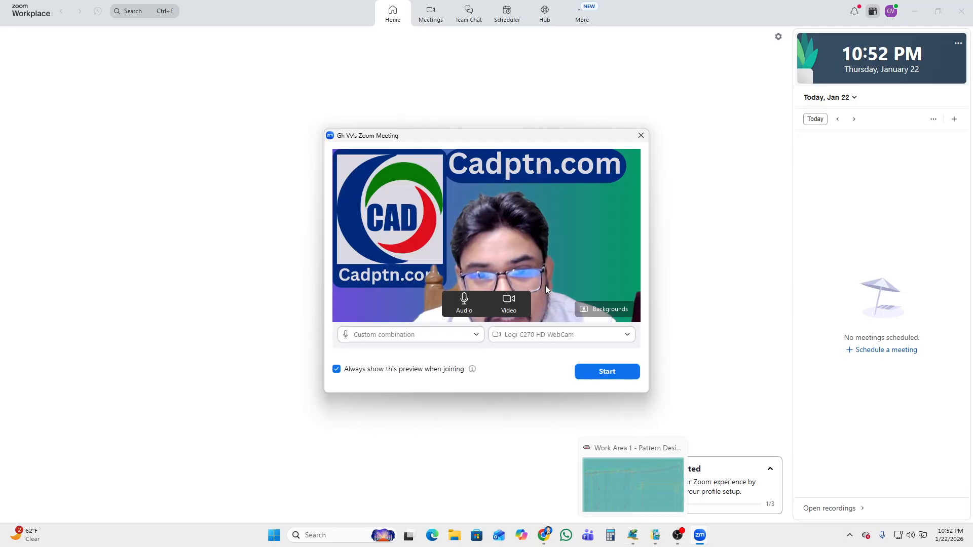
click(604, 368)
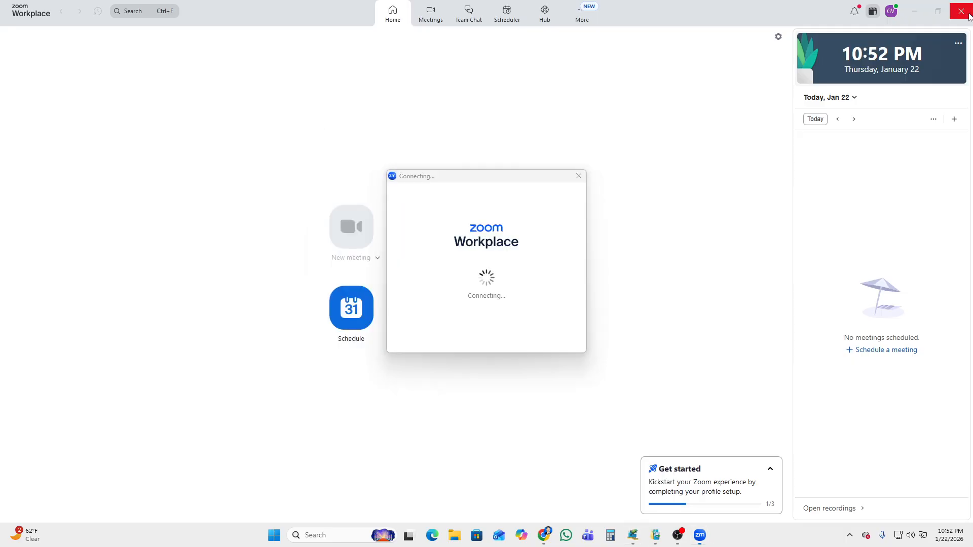
click(969, 15)
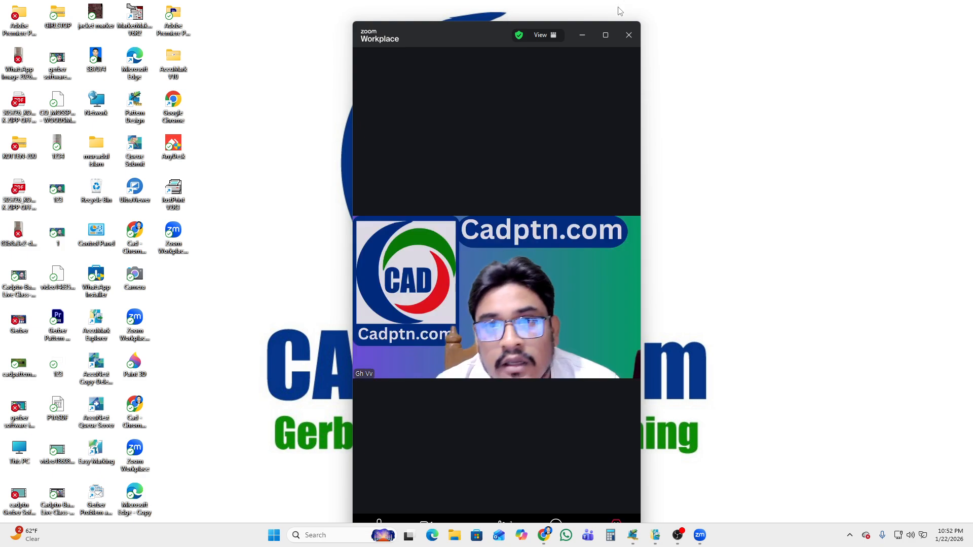
Maximize the meeting window and copy the meeting's invite link from its meeting details
click(607, 39)
click(851, 11)
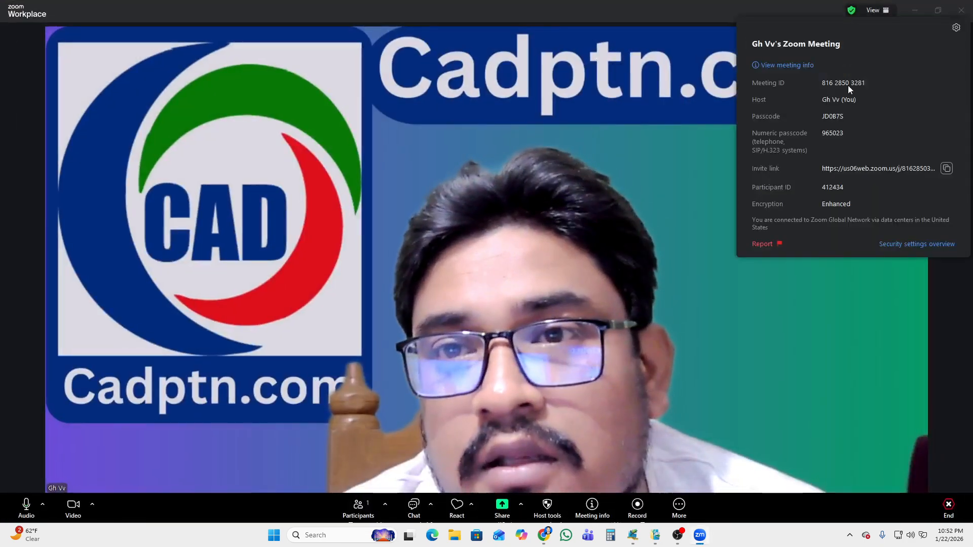
click(945, 169)
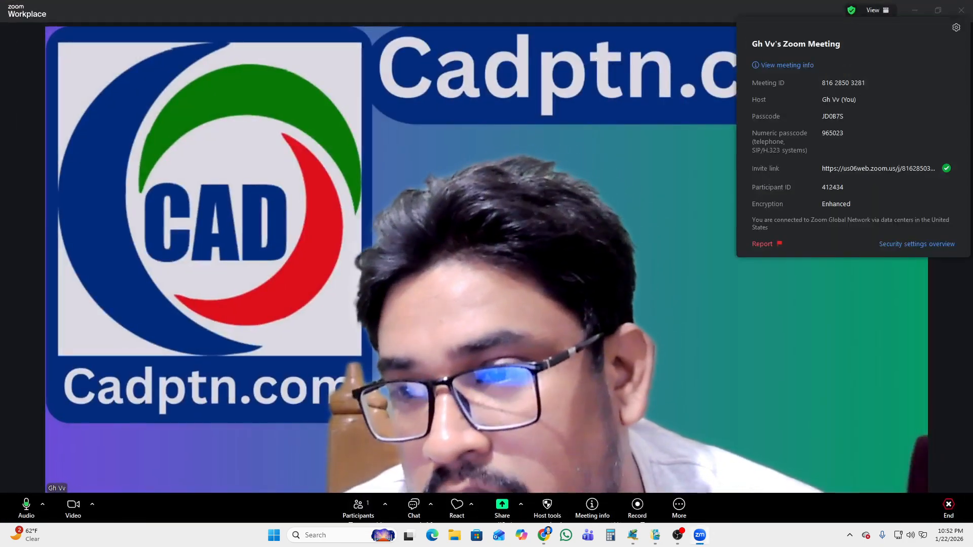
key(alt+Tab)
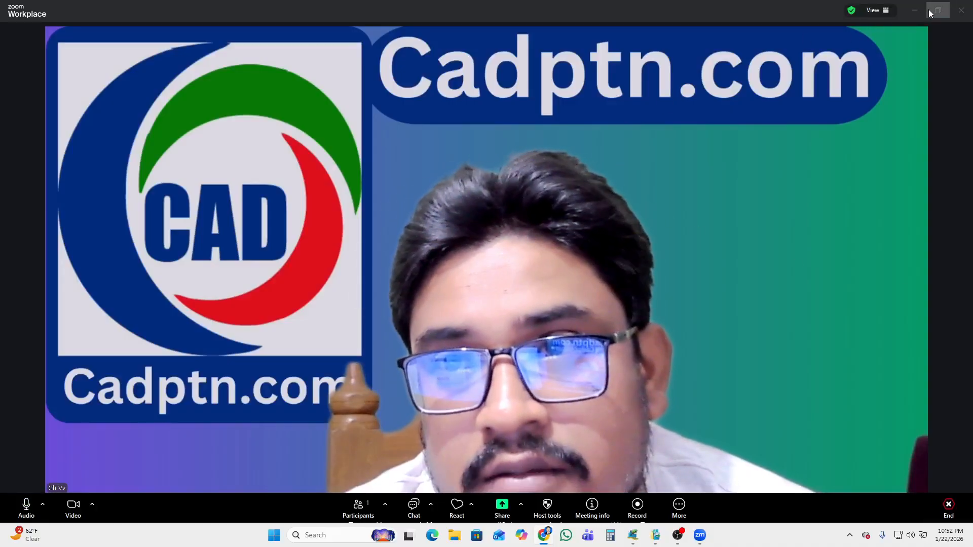
Share Screen 2 with the meeting and switch back to Pattern Design
click(502, 506)
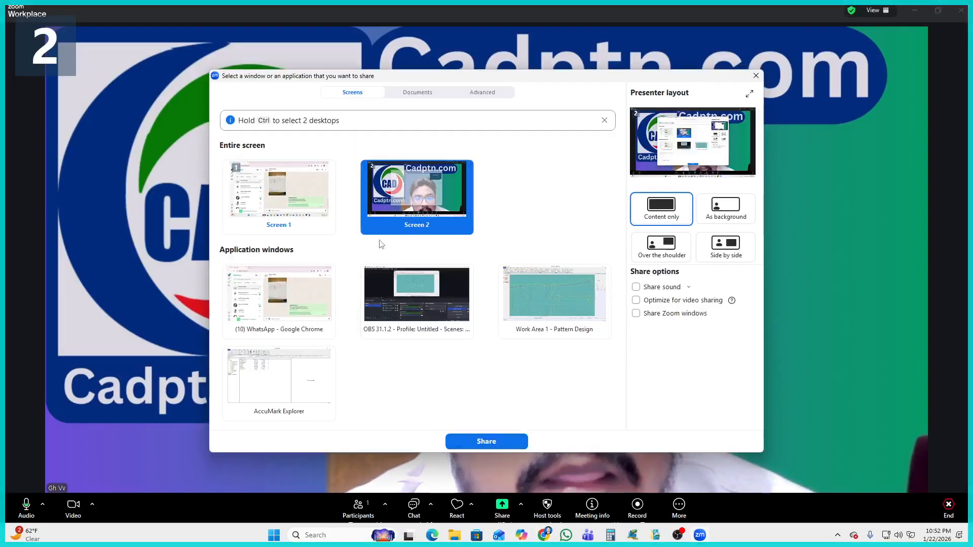
click(494, 442)
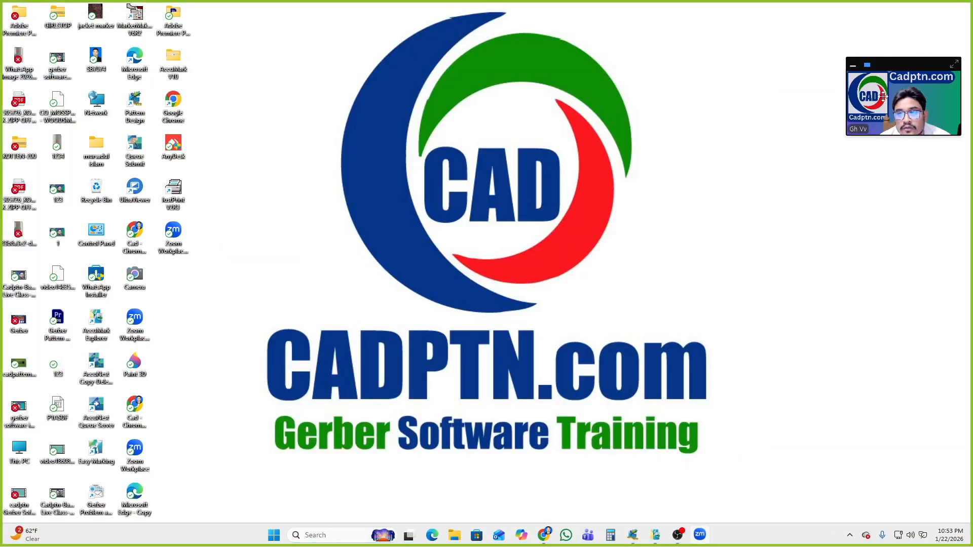
click(640, 540)
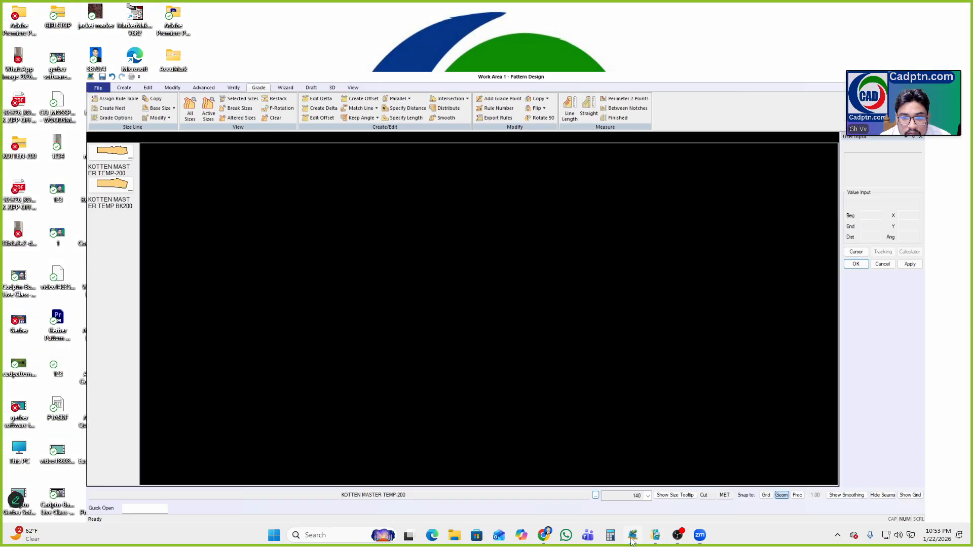
Save the KOTTEN MASTER TEMP-200 piece and overwrite the concurrently edited stored version
middle_drag(485, 267, 477, 249)
scroll(447, 283, down, 1)
middle_drag(447, 283, 458, 265)
key(ctrl+s)
click(174, 278)
right_click(559, 176)
click(600, 183)
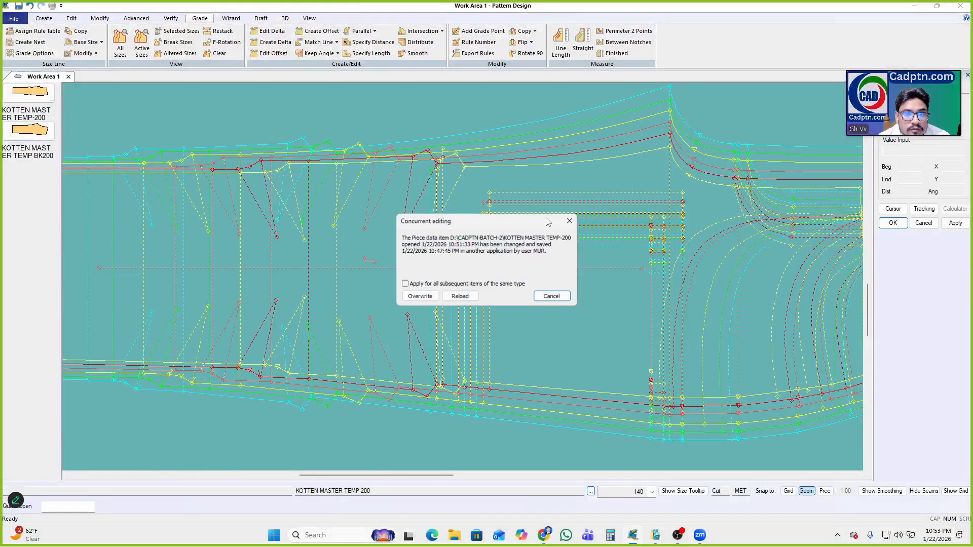
click(418, 297)
Display all sizes of the KOTTEN MASTER TEMP-200 piece as a nest
scroll(475, 244, down, 2)
key(ctrl+a)
click(676, 250)
right_click(602, 169)
click(637, 175)
right_click(490, 192)
click(528, 199)
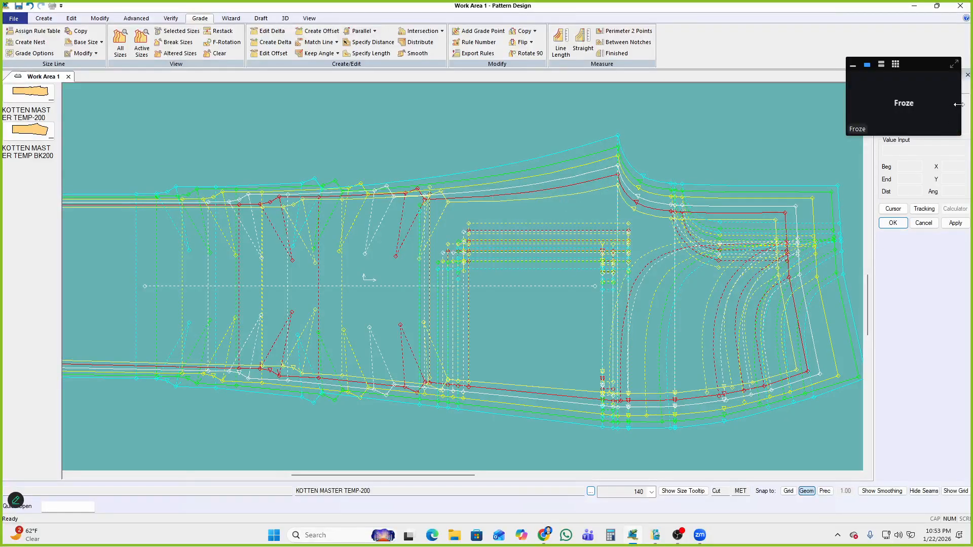
Undo the nest display to leave the base size, and switch the meeting's video panel to the stacked participant layout
scroll(445, 303, up, 1)
middle_drag(445, 302, 455, 298)
key(ctrl+z)
scroll(464, 238, down, 1)
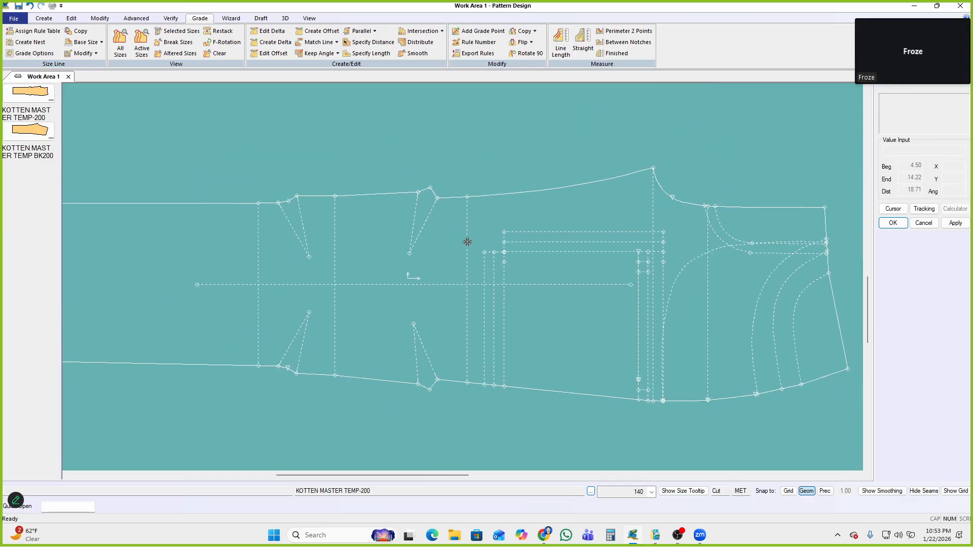
middle_drag(466, 241, 458, 235)
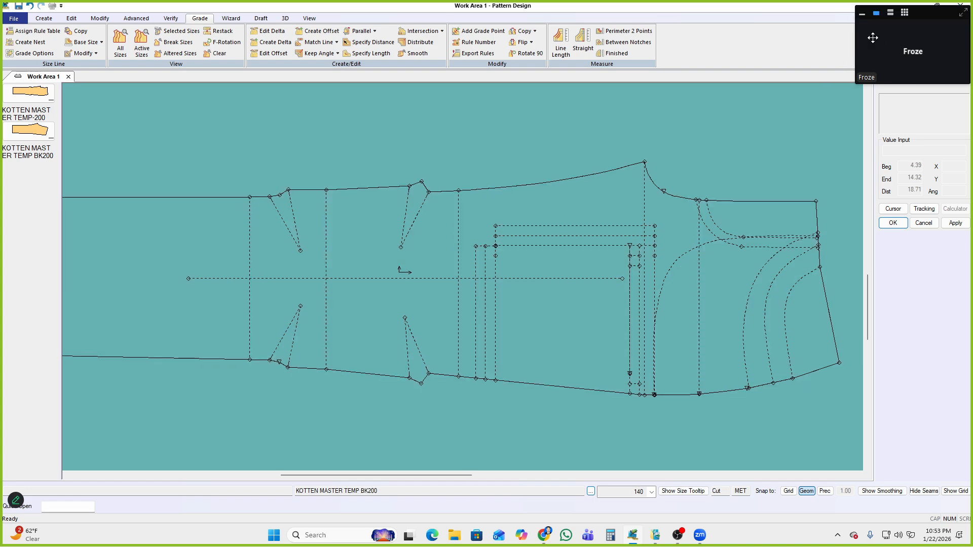
click(889, 12)
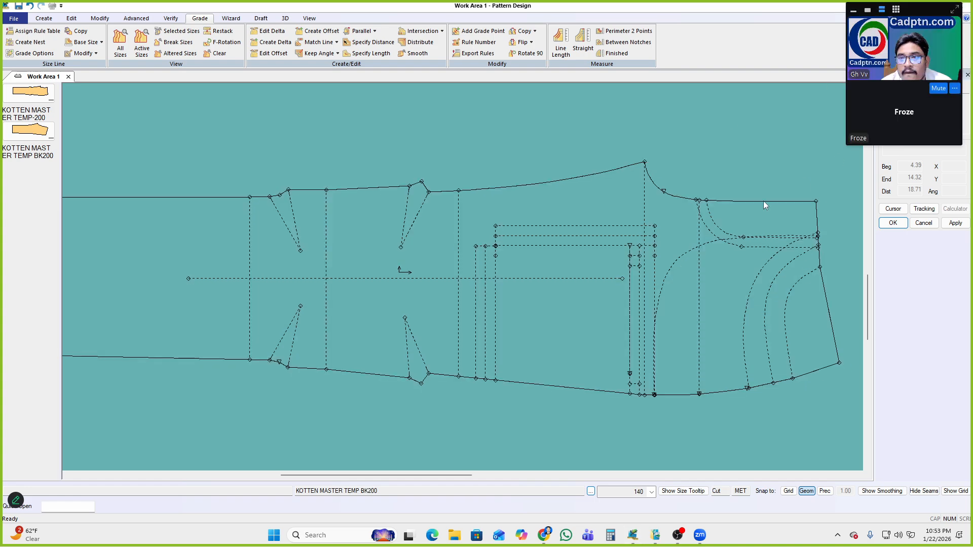
Show the full size nest of the KOTTEN MASTER TEMP-200 piece again
middle_drag(601, 269, 592, 269)
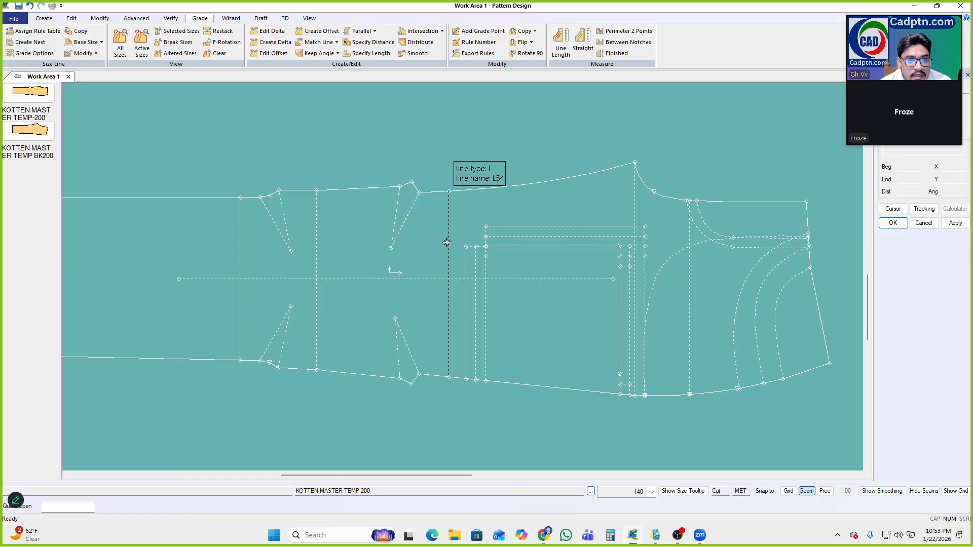
right_click(526, 171)
click(449, 278)
right_click(419, 226)
click(465, 245)
scroll(424, 293, up, 1)
middle_drag(424, 293, 458, 281)
scroll(474, 274, up, 1)
key(a)
click(681, 190)
right_click(679, 183)
click(680, 182)
scroll(397, 263, up, 1)
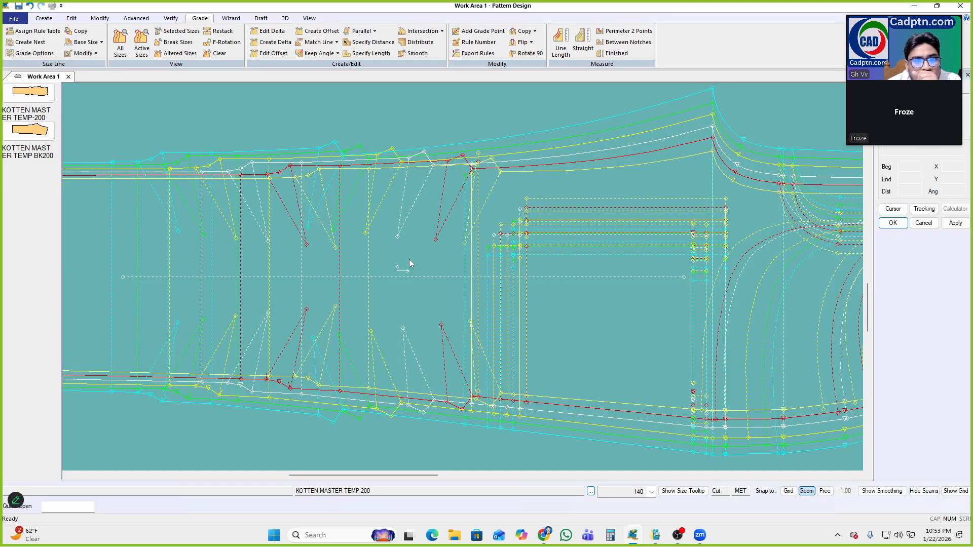
Restack the size nest at a point on the piece's upper edge near the darts
click(525, 34)
scroll(337, 228, down, 1)
middle_drag(337, 229, 486, 246)
scroll(487, 246, up, 1)
click(461, 180)
right_click(635, 165)
click(635, 166)
Examine how the graded sizes line up around the darts, hem and pocket in the restacked nest
middle_drag(668, 248, 543, 224)
scroll(578, 231, down, 2)
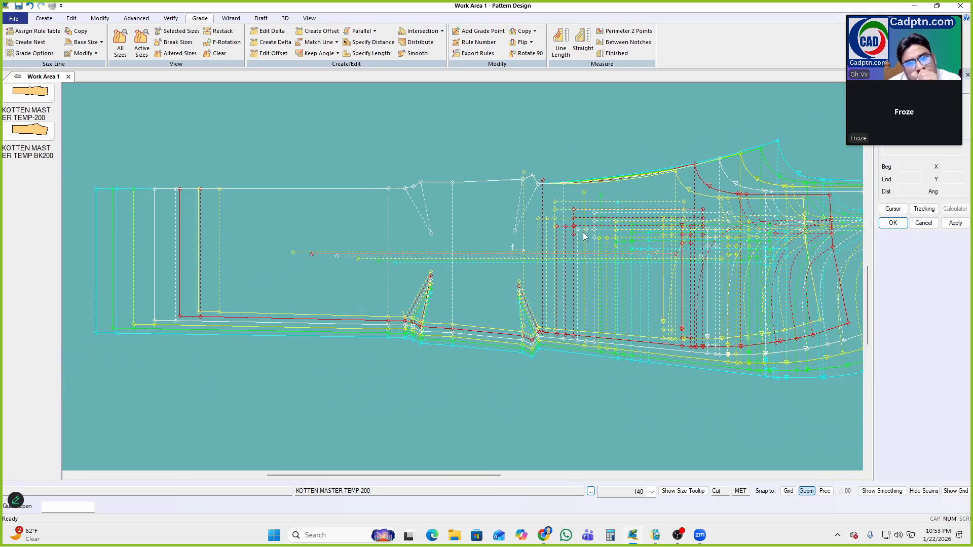
scroll(581, 231, down, 4)
scroll(580, 231, up, 5)
scroll(476, 215, up, 2)
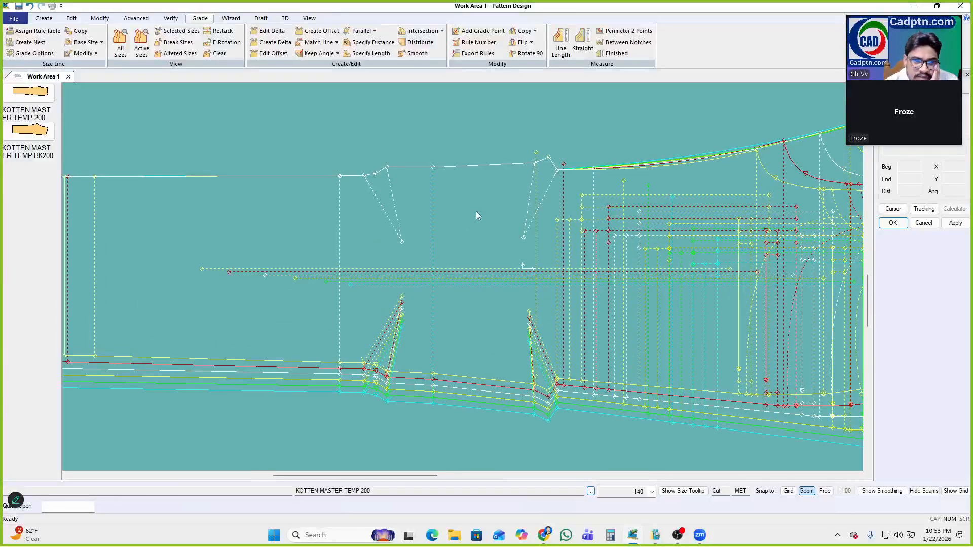
scroll(475, 215, down, 3)
scroll(425, 238, up, 1)
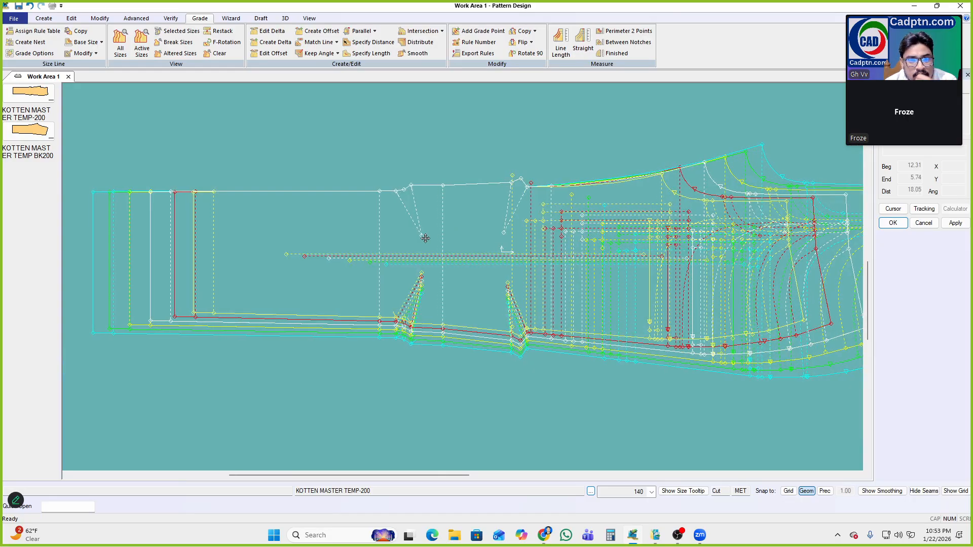
Restack the size nest at the hem-side end of the grain line
scroll(643, 234, up, 1)
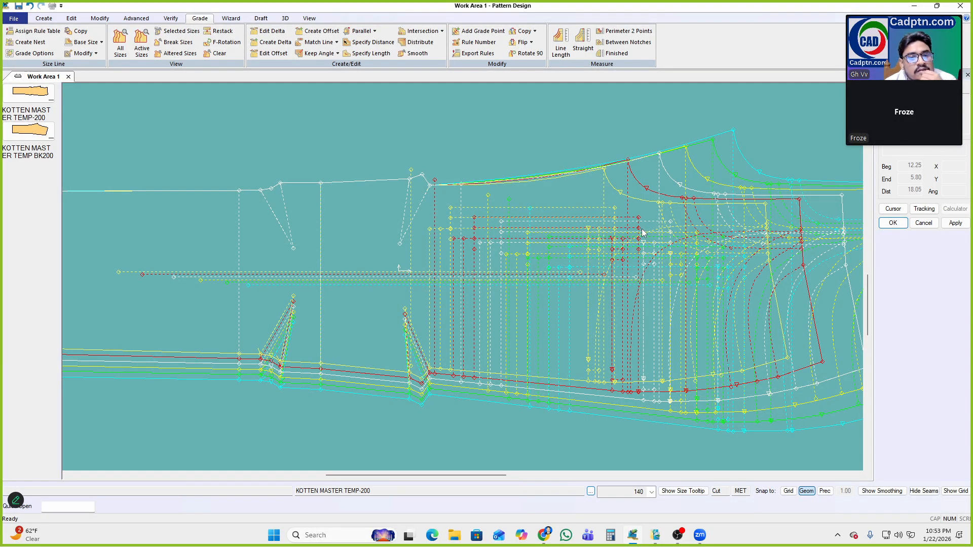
scroll(643, 233, down, 2)
scroll(554, 287, up, 1)
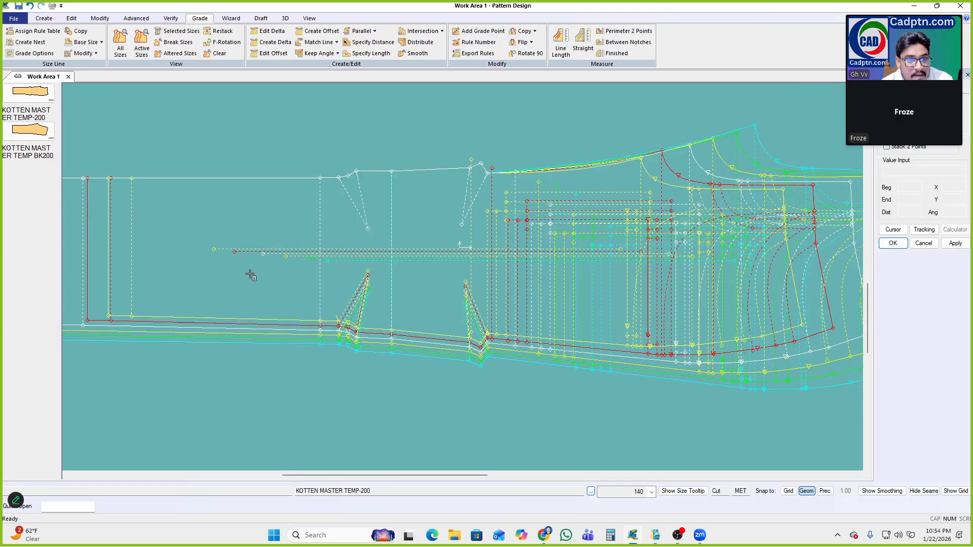
click(263, 251)
right_click(677, 207)
click(677, 206)
scroll(554, 300, up, 1)
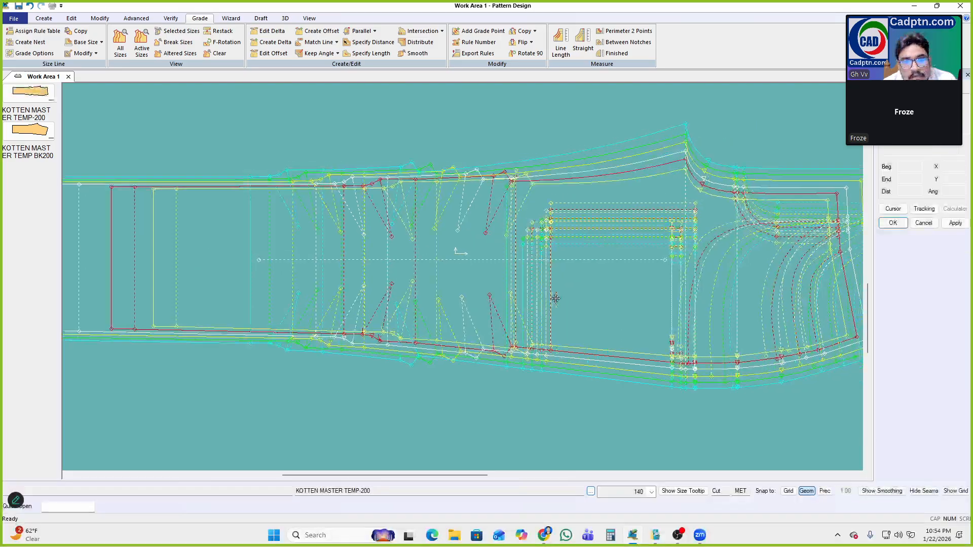
scroll(565, 308, up, 1)
scroll(565, 307, down, 2)
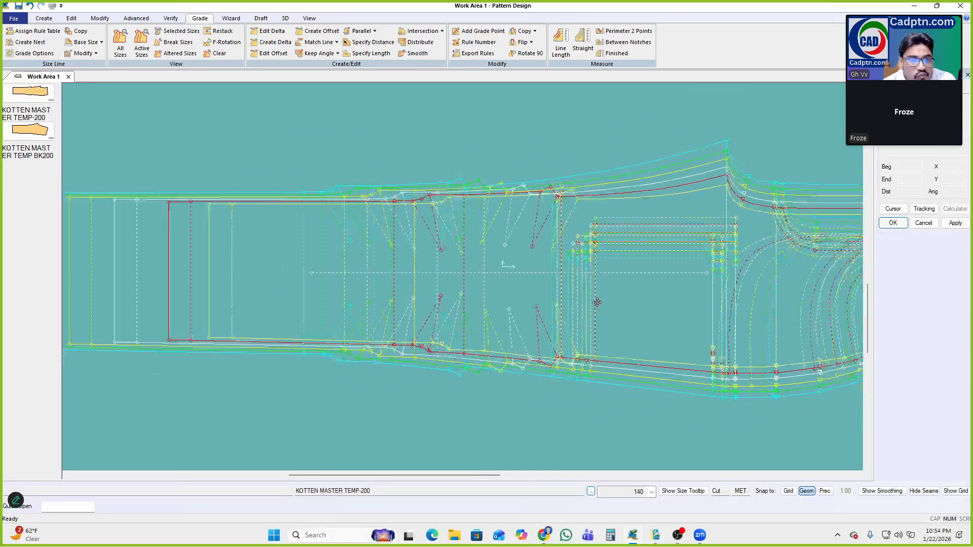
scroll(598, 299, down, 2)
scroll(593, 298, up, 4)
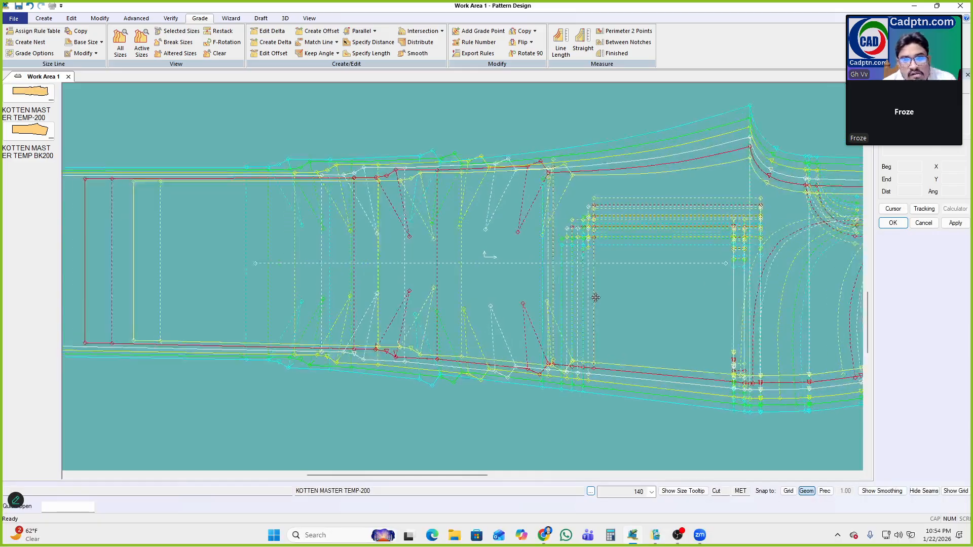
Copy the adjacent dart corner's nest rule to the upper end of the internal line beside the darts
middle_drag(588, 295, 456, 298)
scroll(419, 261, up, 2)
middle_drag(419, 261, 452, 302)
click(536, 31)
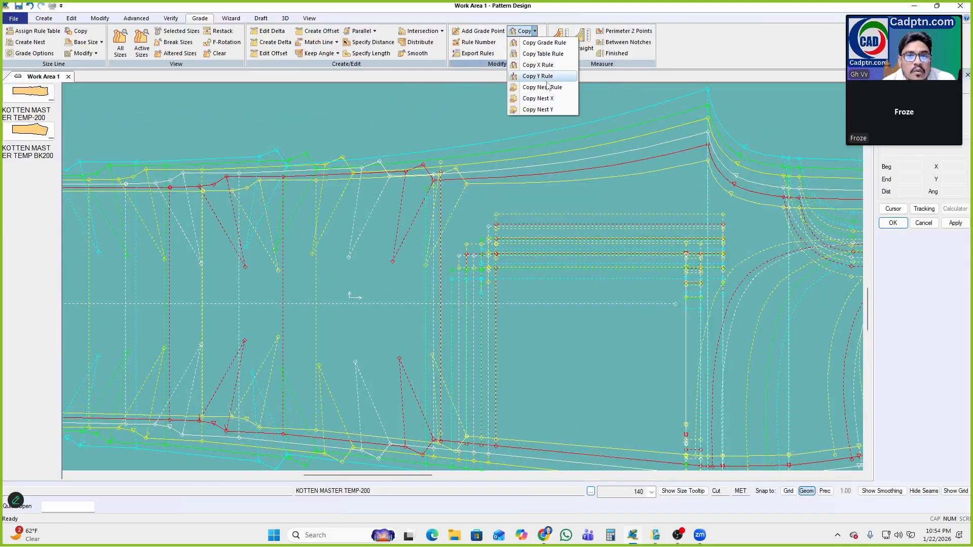
click(532, 86)
scroll(418, 183, up, 2)
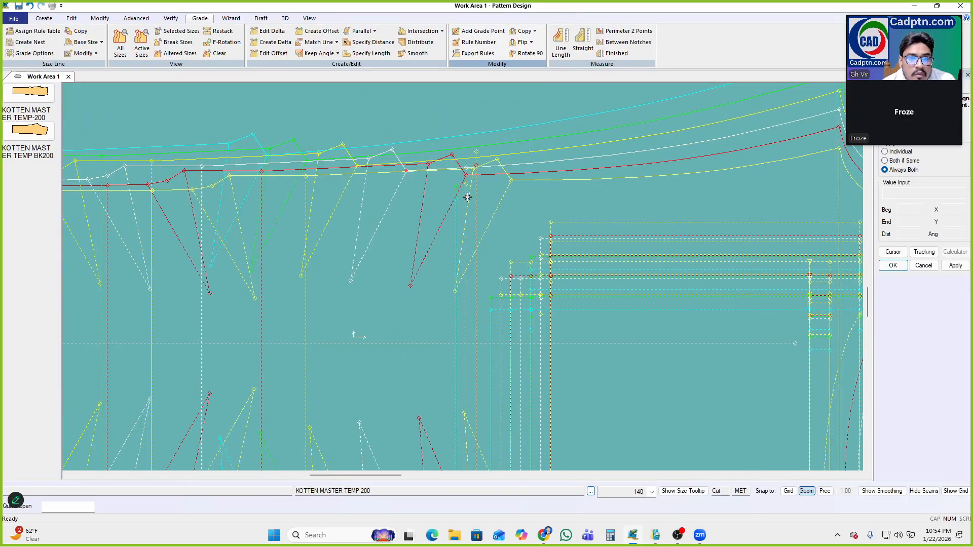
right_click(705, 110)
click(704, 111)
scroll(469, 120, down, 4)
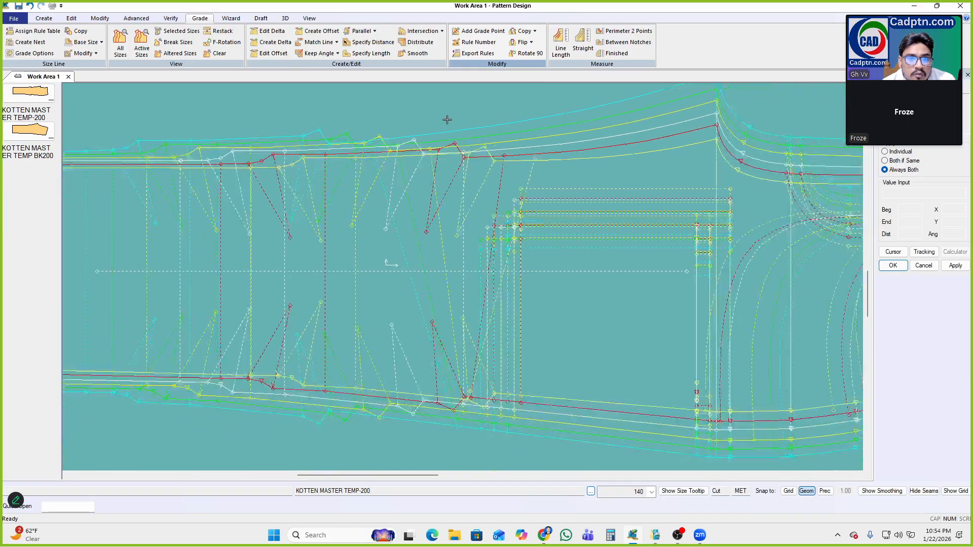
Copy the nest rule to the lower end of the internal line beside the darts and finish the copying
scroll(437, 329, up, 2)
scroll(412, 387, up, 1)
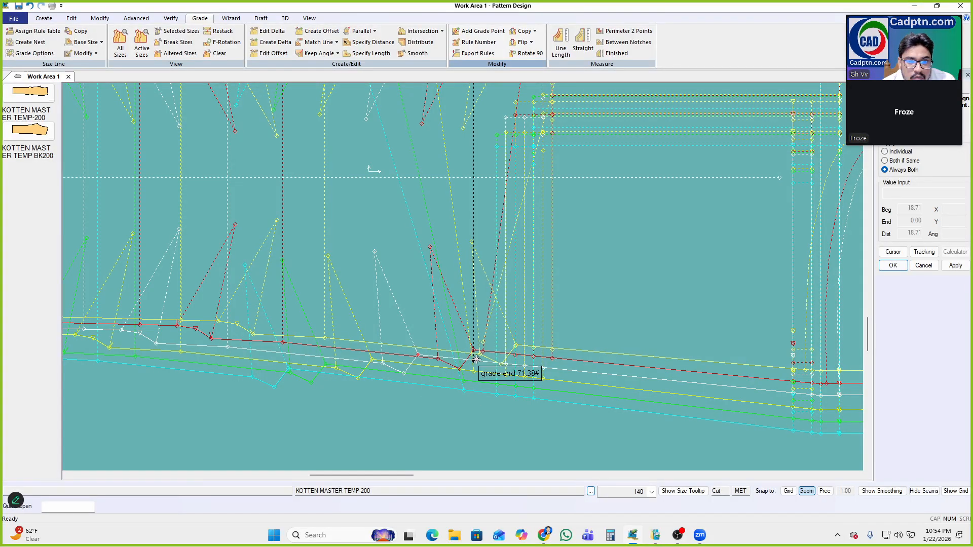
right_click(641, 222)
click(634, 233)
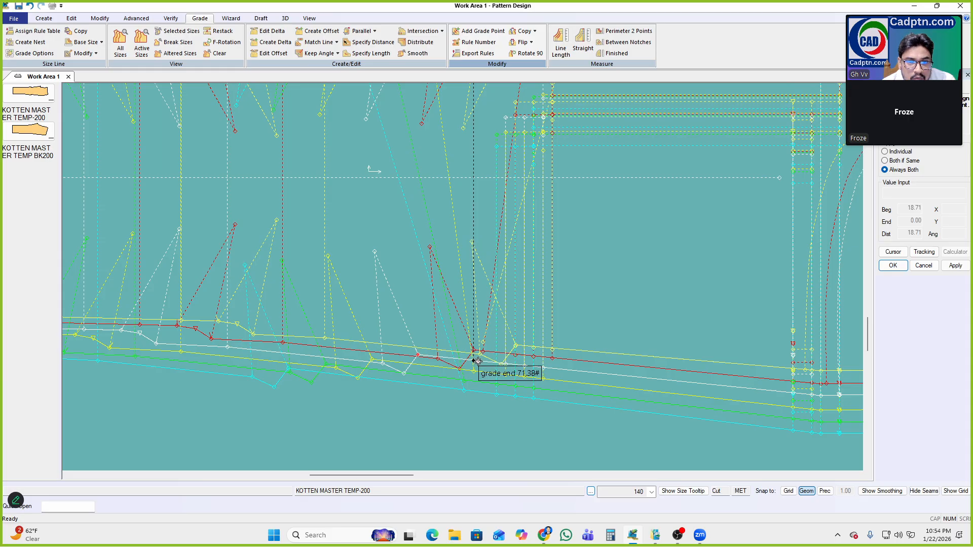
scroll(571, 308, down, 4)
right_click(667, 169)
click(666, 168)
scroll(654, 236, down, 1)
middle_drag(620, 236, 448, 231)
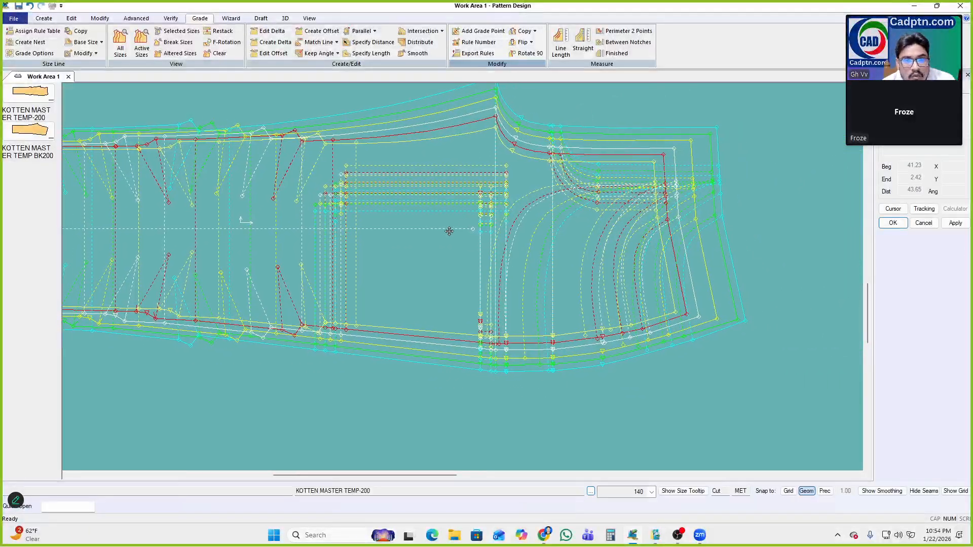
scroll(586, 310, up, 2)
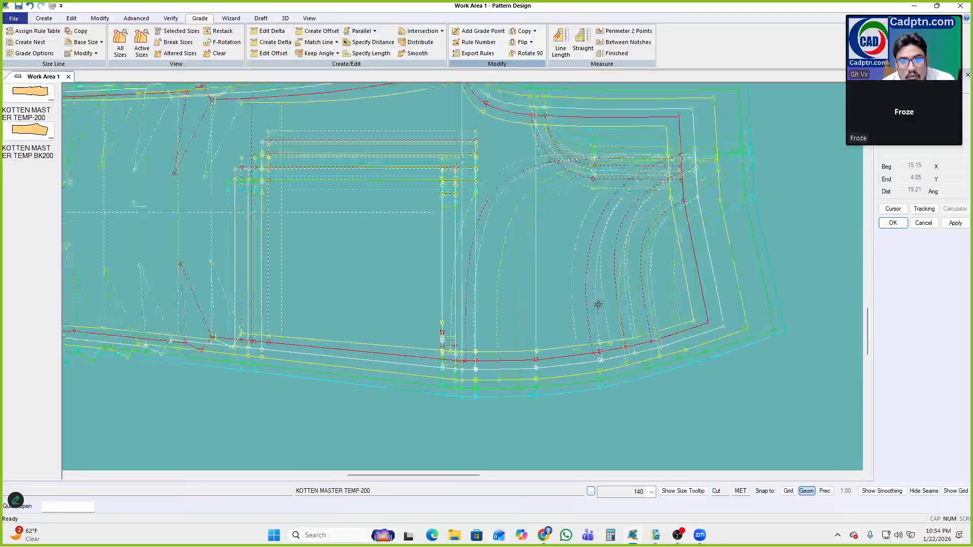
click(535, 32)
click(542, 87)
scroll(636, 373, up, 2)
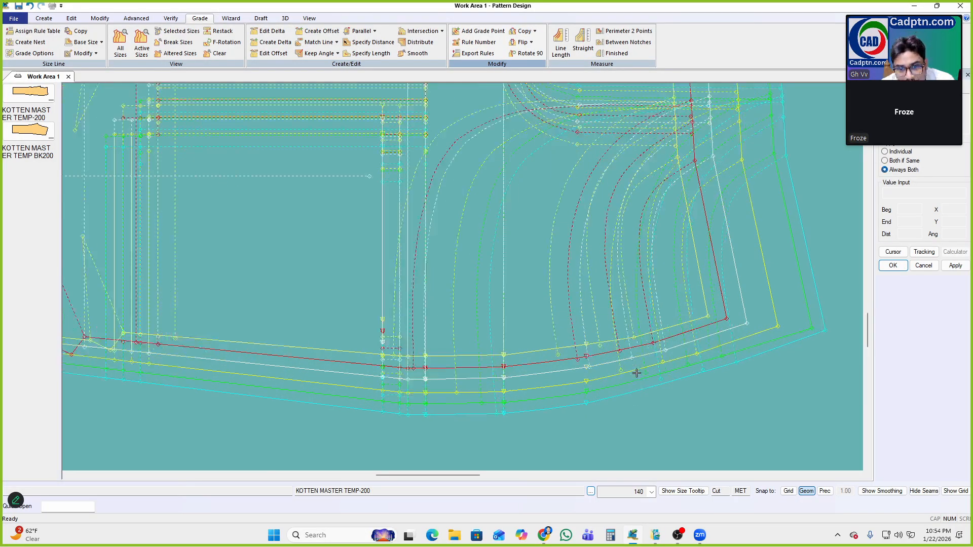
click(661, 353)
scroll(669, 351, down, 4)
scroll(489, 369, up, 2)
right_click(565, 202)
click(608, 208)
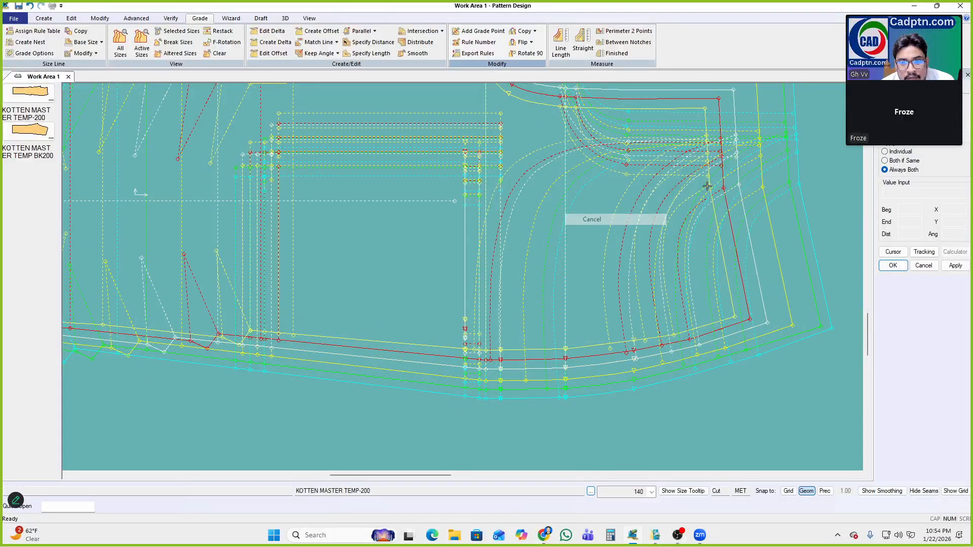
Restack the size nest where the waist-side curved internal line meets the piece's lower edge
scroll(566, 334, up, 1)
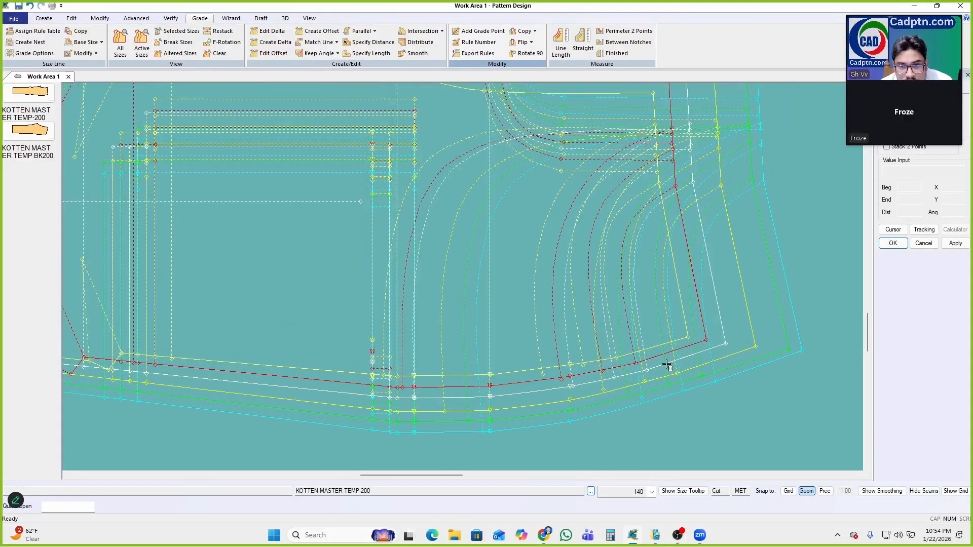
click(647, 369)
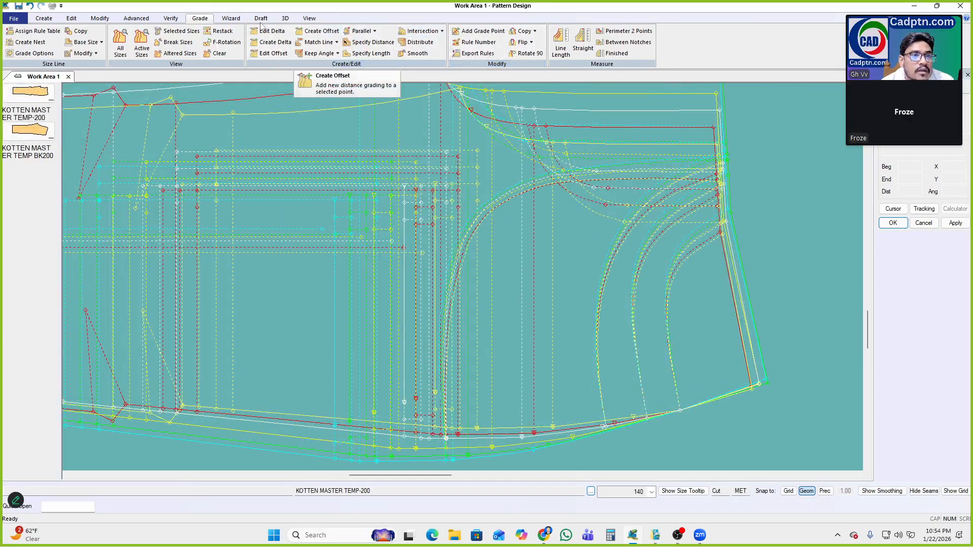
Hide two of the curved internal lines and the crosswise internal line between the pocket and the waist
click(309, 18)
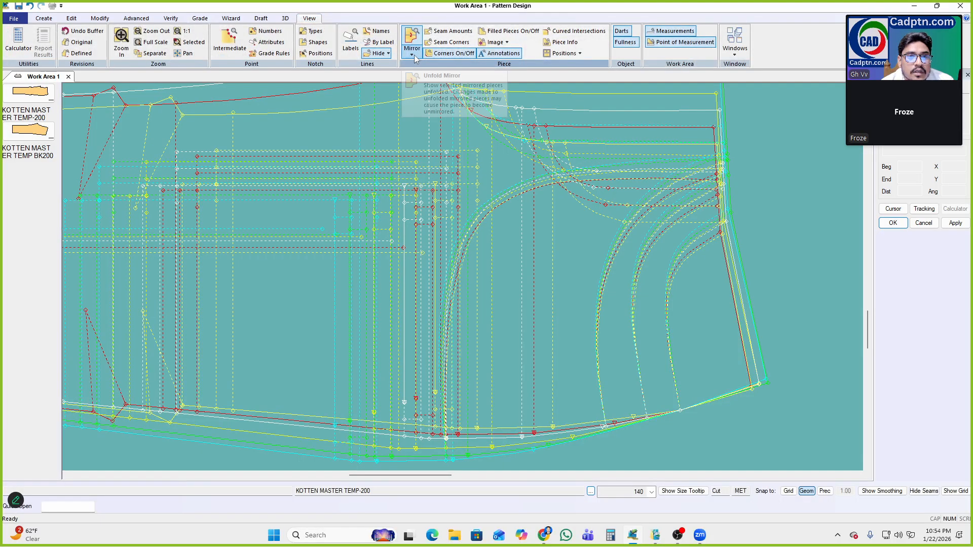
click(388, 55)
click(396, 75)
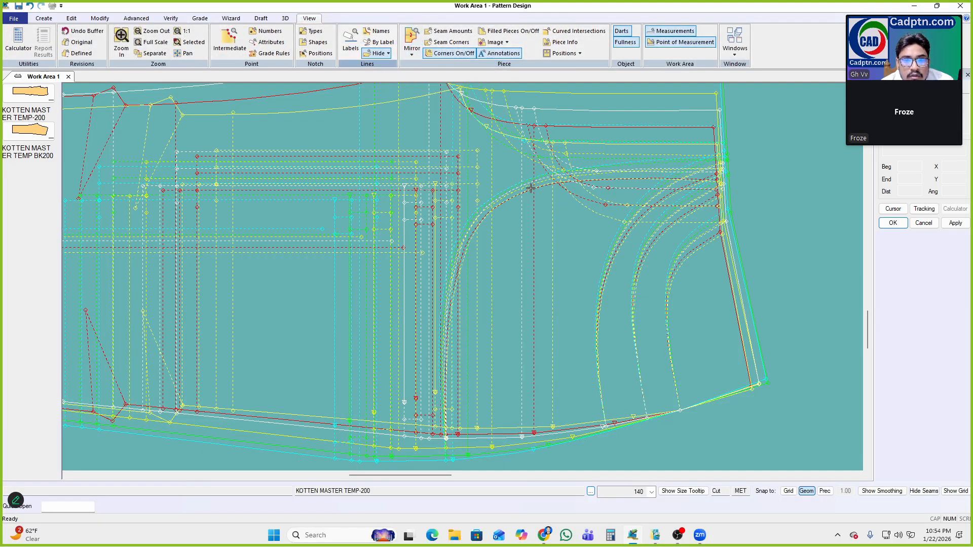
click(611, 256)
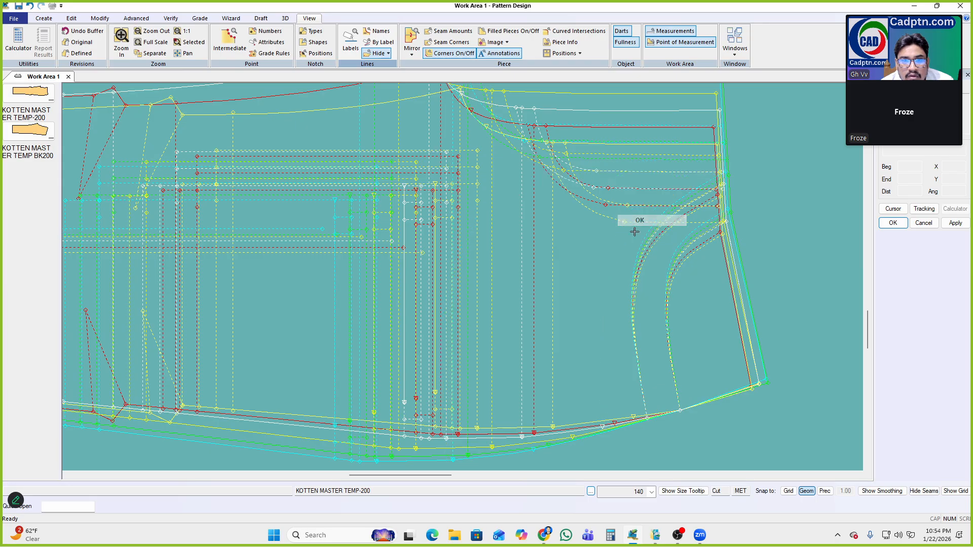
click(521, 233)
right_click(545, 187)
click(581, 194)
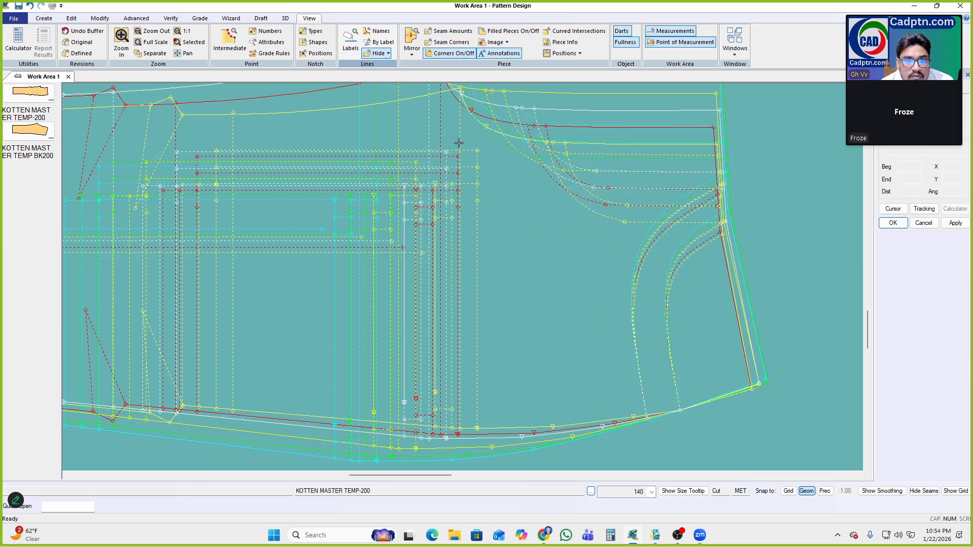
Hide the grain line and the extra crosswise internal lines around the patch pocket
click(427, 132)
right_click(445, 131)
click(480, 137)
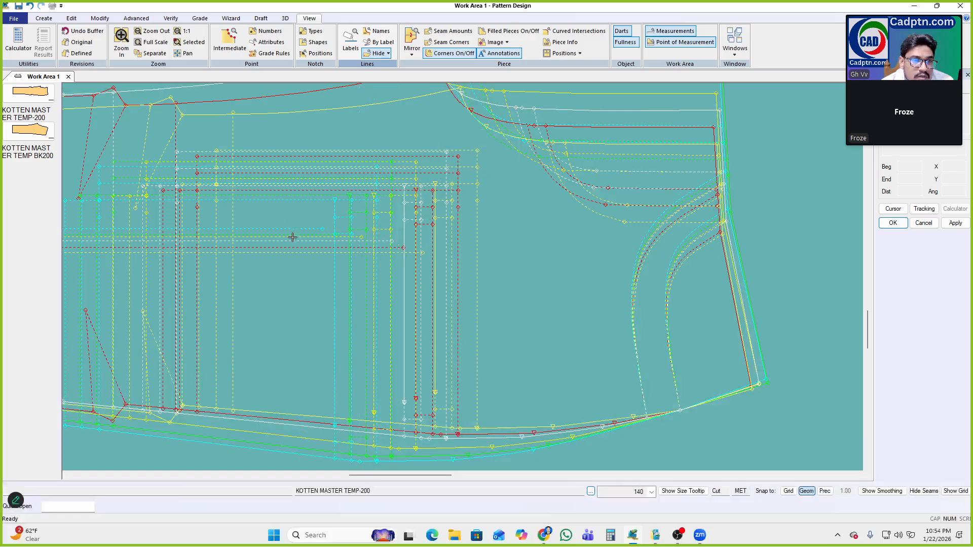
right_click(305, 203)
click(341, 211)
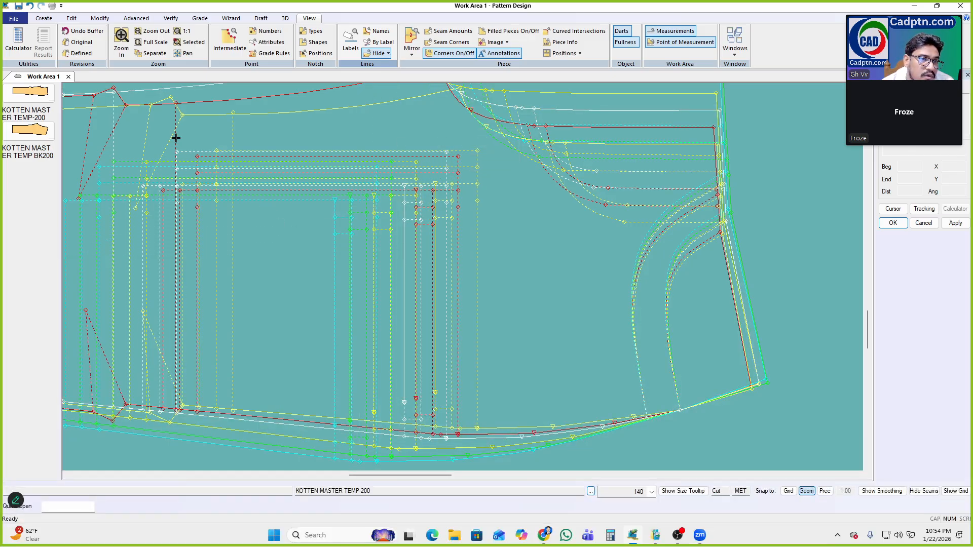
right_click(296, 114)
click(333, 119)
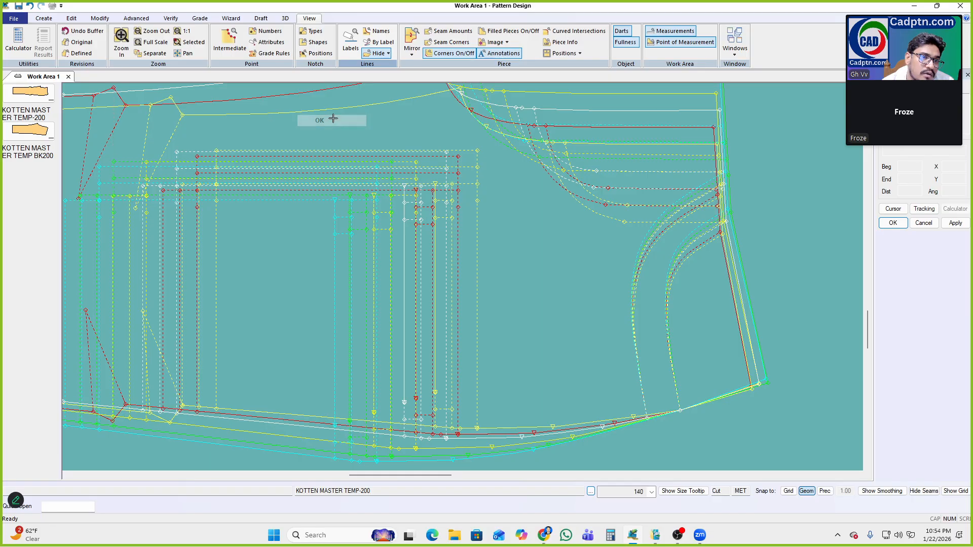
scroll(611, 192, down, 2)
right_click(625, 232)
click(625, 232)
Set Delta X to -0.50 for every size break at the lower end of the pocket's waist-side placement line
scroll(525, 309, up, 5)
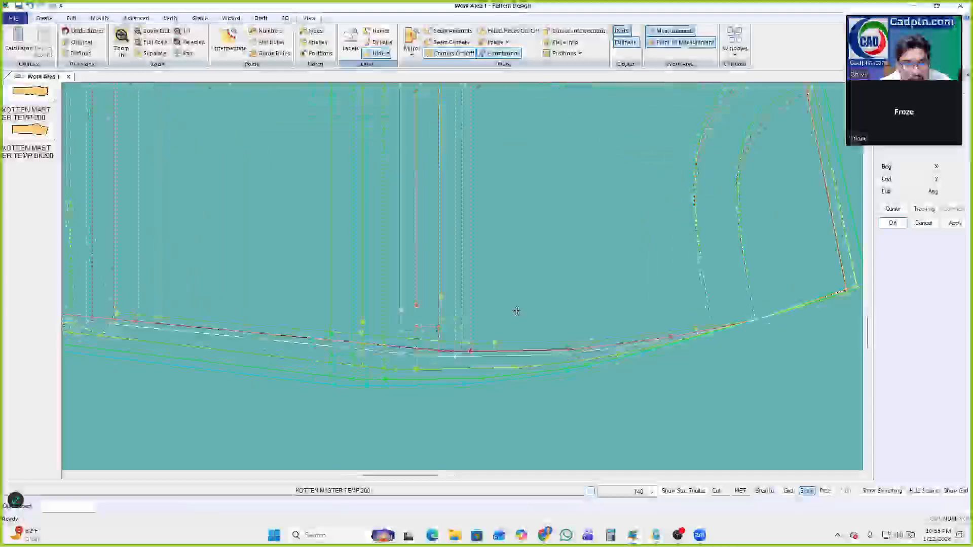
scroll(512, 317, down, 3)
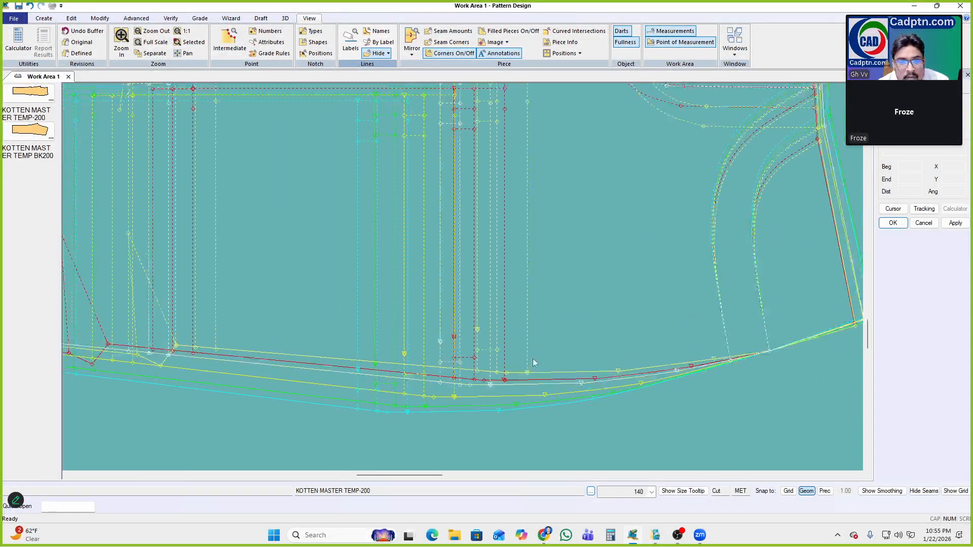
scroll(464, 355, up, 2)
click(467, 366)
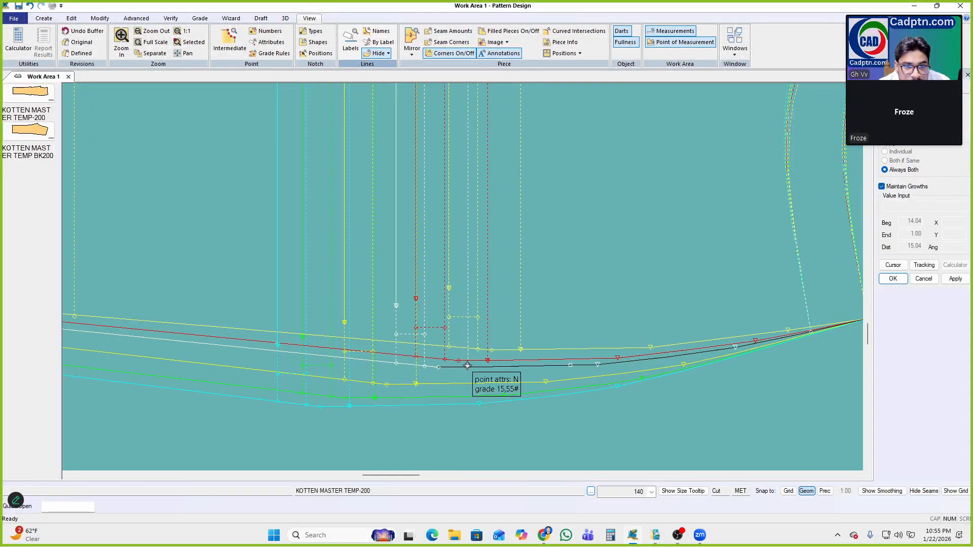
scroll(463, 332, down, 2)
scroll(658, 309, up, 3)
right_click(564, 236)
click(565, 236)
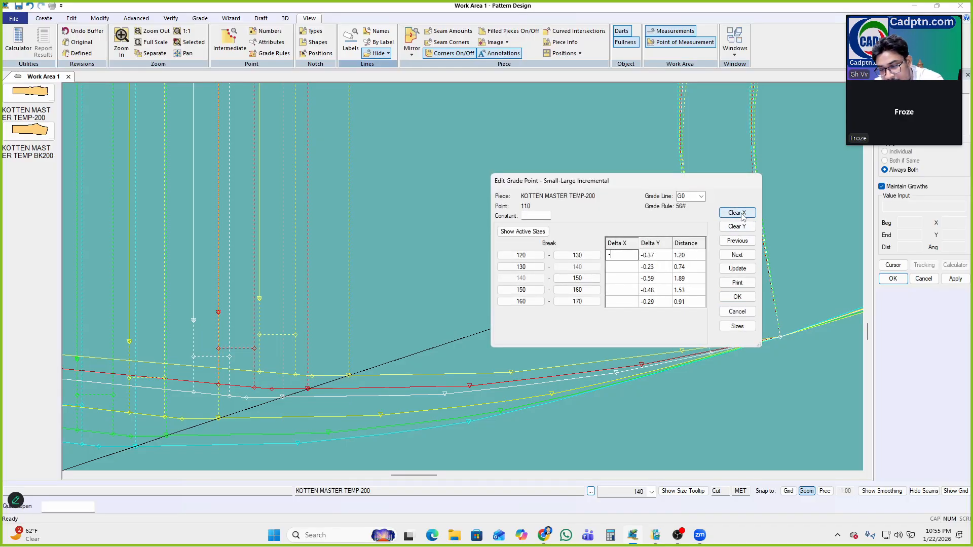
click(744, 269)
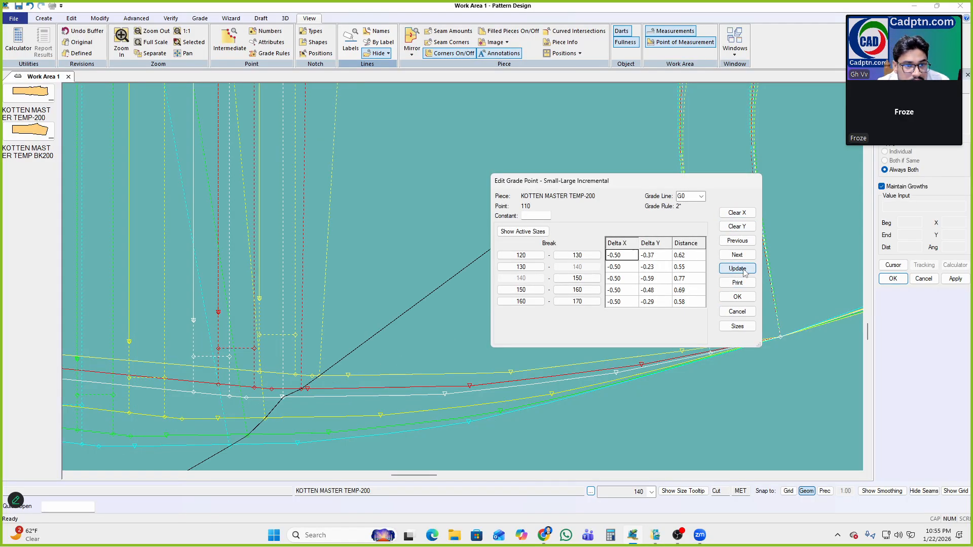
click(746, 301)
middle_drag(328, 323, 603, 305)
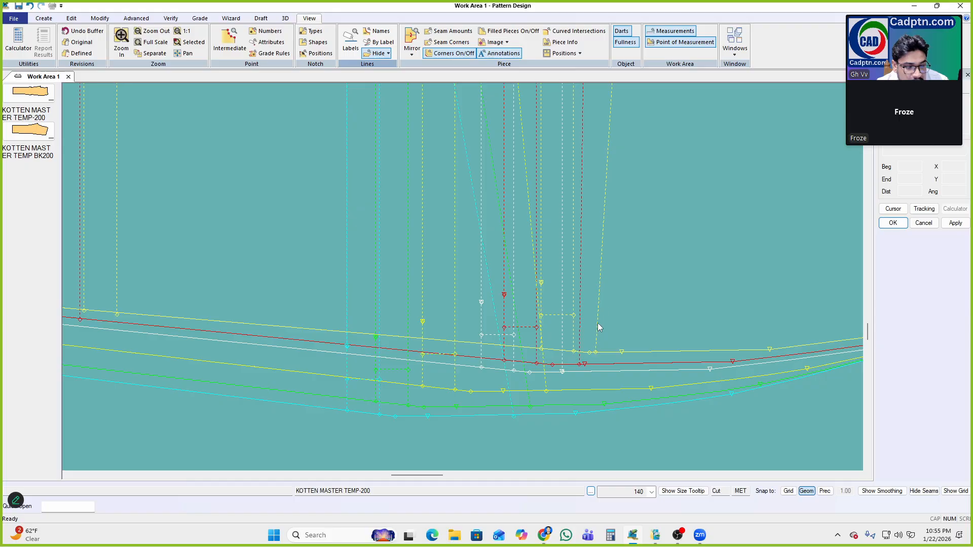
right_click(604, 240)
click(633, 245)
Restack the size nest at the lower end of the pocket's waist-side placement line
middle_drag(636, 245, 602, 211)
key(s)
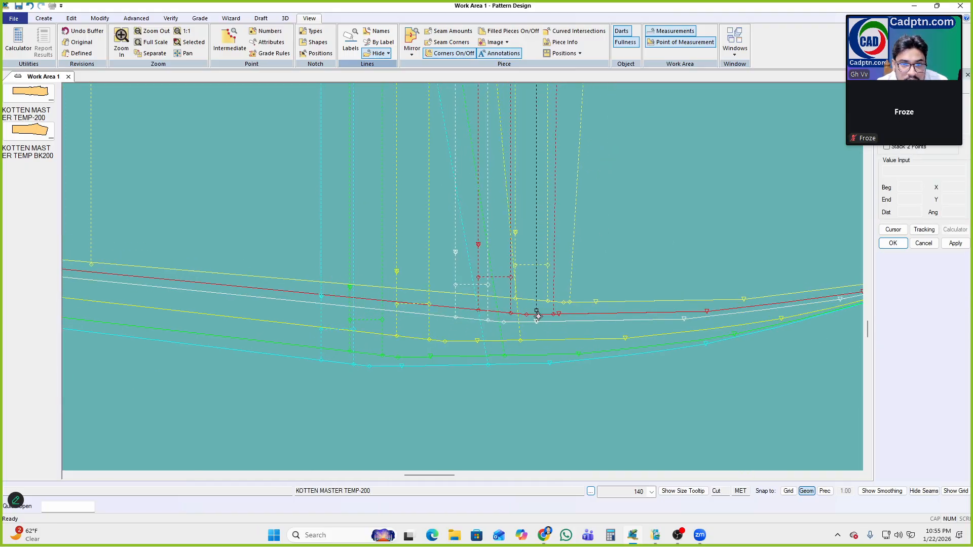
click(537, 323)
middle_drag(495, 309, 494, 355)
scroll(493, 355, down, 2)
scroll(494, 355, down, 1)
Copy the nest rule of the placement line's lower end to the neighbouring points at the pocket's lower corner
click(199, 18)
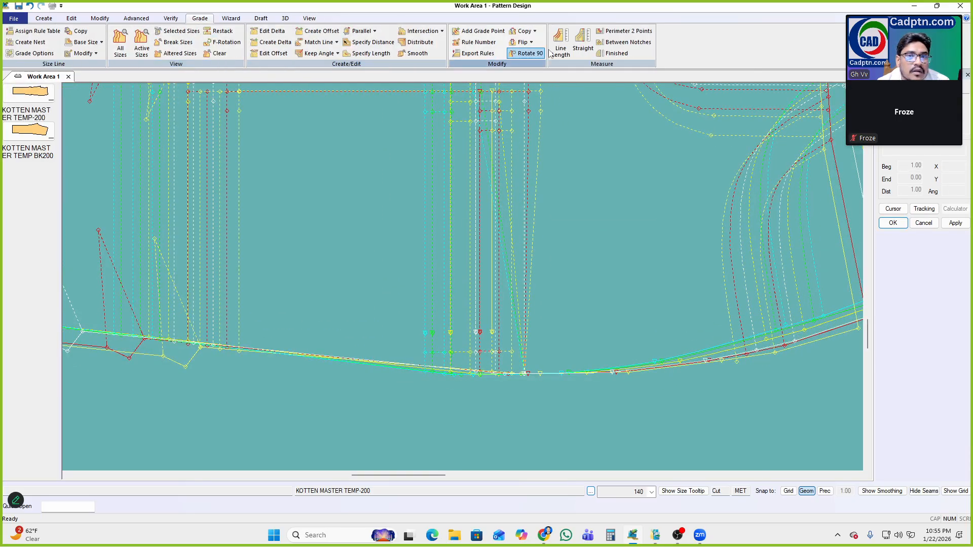
click(535, 31)
click(560, 89)
scroll(527, 380, up, 3)
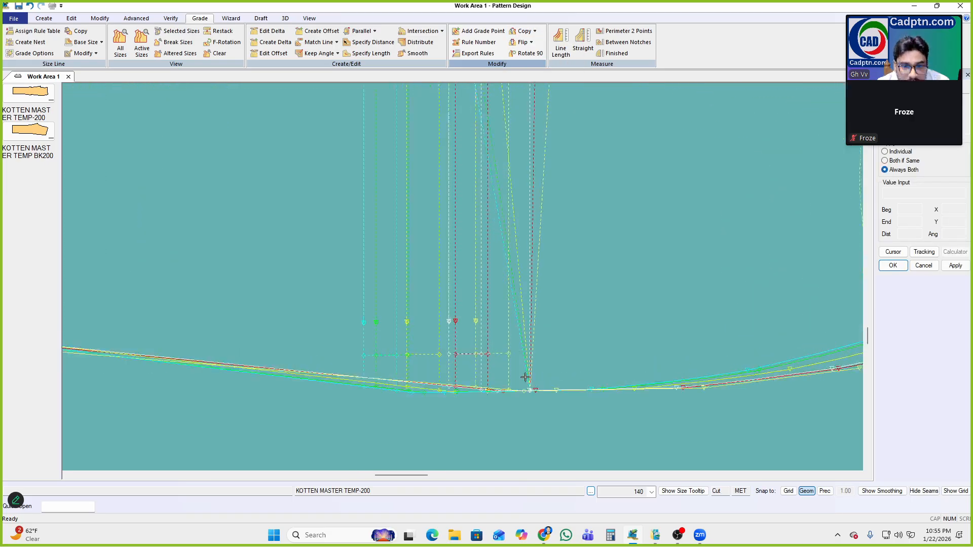
scroll(428, 390, up, 2)
click(472, 389)
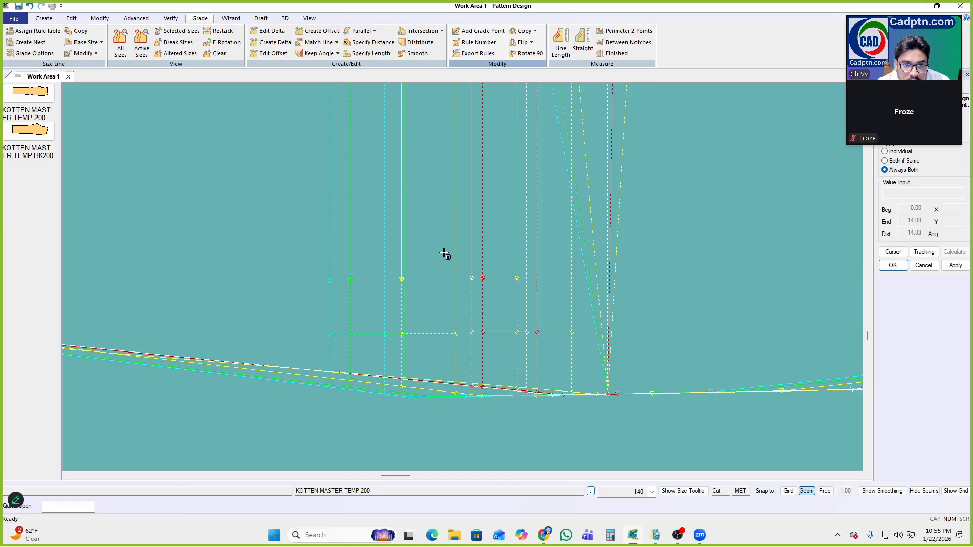
right_click(690, 201)
click(709, 208)
scroll(517, 419, down, 2)
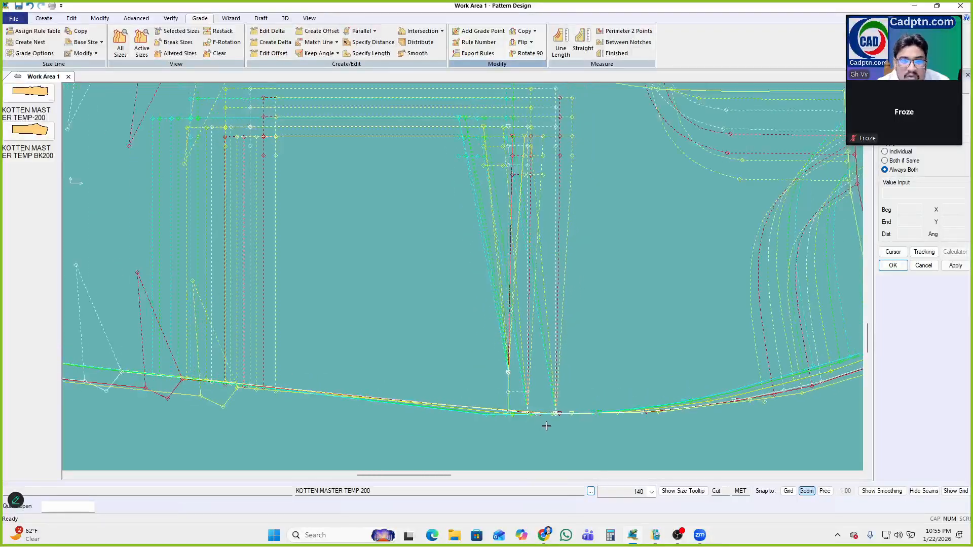
scroll(575, 178, up, 1)
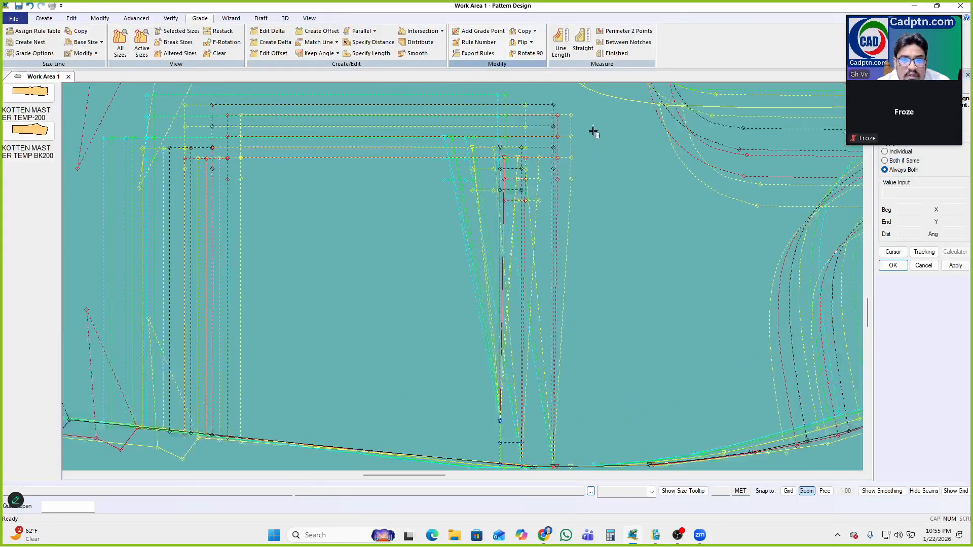
Restack the size nest at the upper waist-side corner of the patch pocket
click(554, 106)
right_click(603, 126)
click(657, 132)
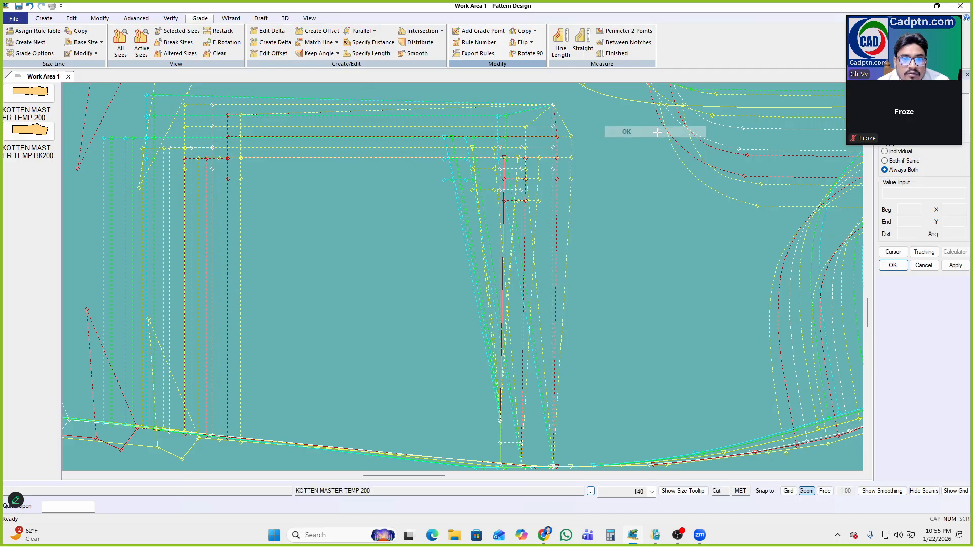
Copy the nest rule of the pocket's upper waist-side corner to the other waist-side pocket points
click(552, 105)
drag(600, 114, 362, 293)
right_click(608, 158)
click(660, 163)
scroll(581, 182, down, 3)
right_click(591, 166)
click(643, 171)
Edit the Delta Y values, including the 130-140 size break, for the waist-side points of the patch pocket
scroll(586, 274, up, 5)
middle_drag(487, 418, 514, 271)
scroll(515, 271, up, 4)
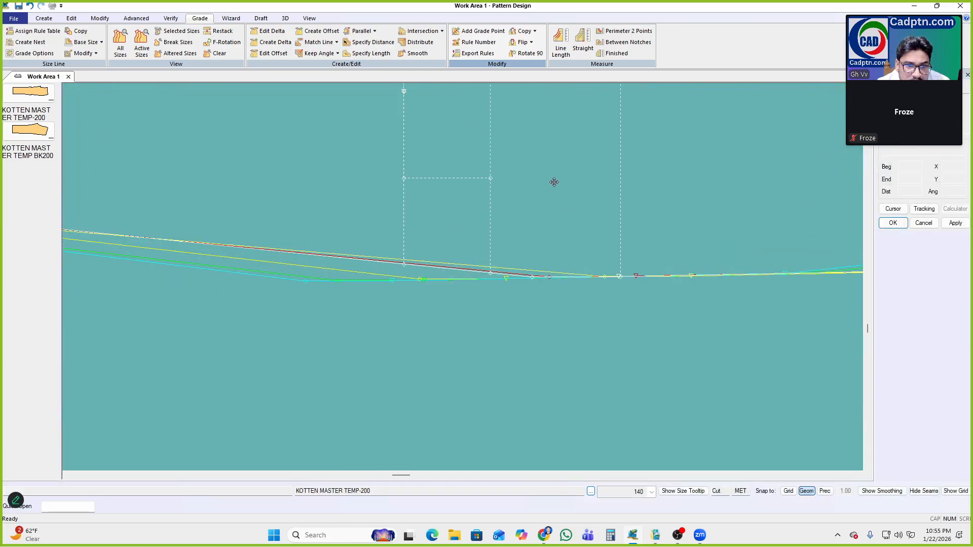
middle_drag(561, 254, 514, 386)
scroll(500, 404, down, 3)
scroll(504, 407, down, 2)
click(507, 410)
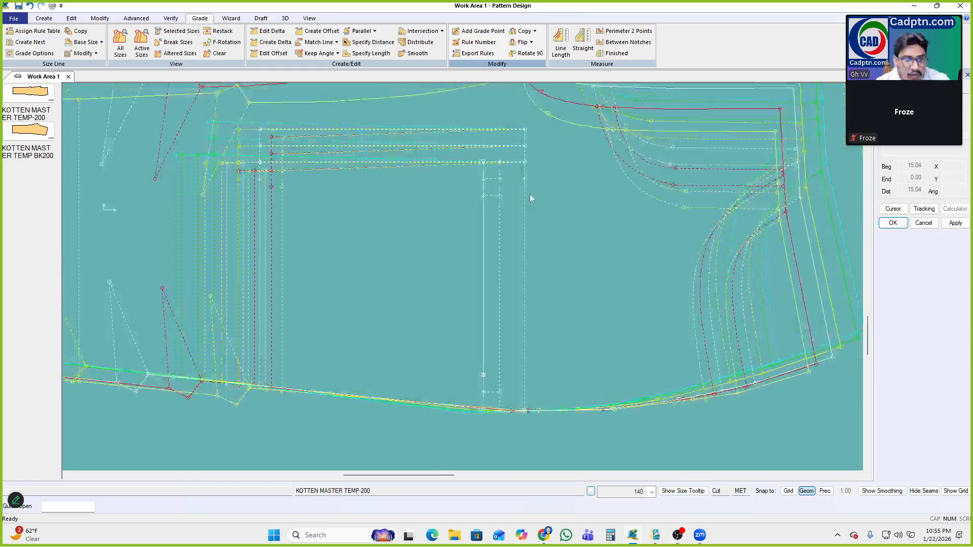
scroll(528, 172, up, 2)
drag(555, 110, 393, 285)
right_click(607, 186)
click(637, 196)
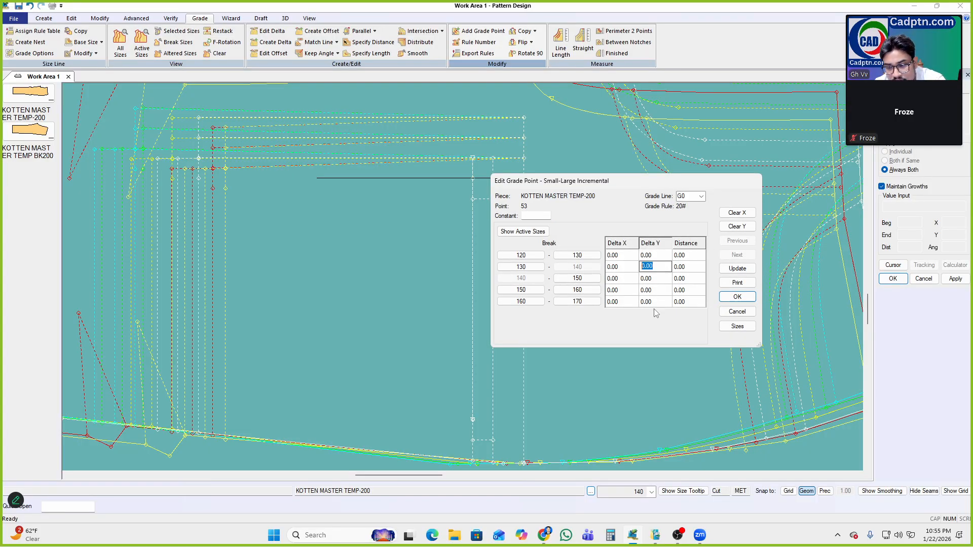
click(734, 269)
click(748, 298)
right_click(493, 147)
click(527, 156)
Restack the size nest at the pocket's regraded upper waist-side corner
middle_drag(523, 178, 552, 205)
key(r)
click(551, 144)
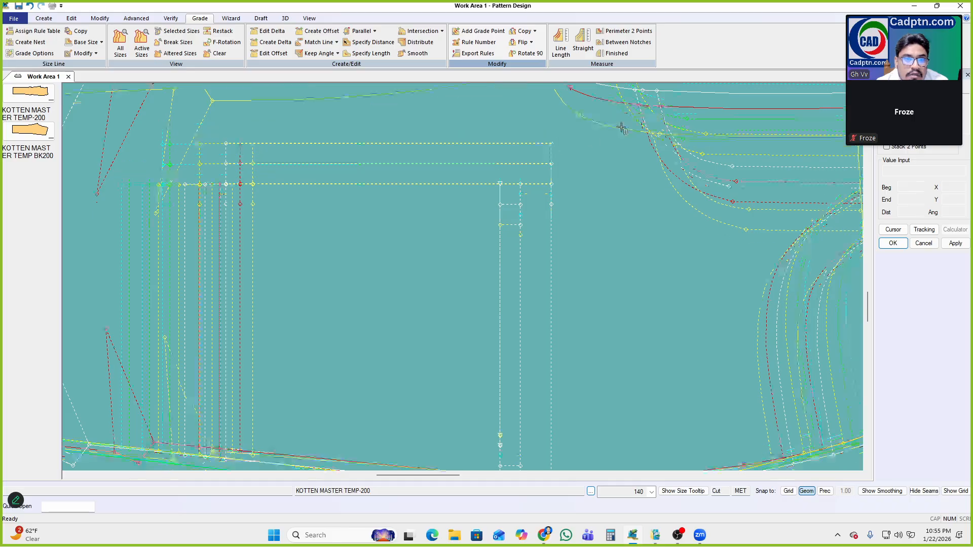
right_click(568, 122)
click(600, 132)
Set Delta X to -0.50 for breaks 130-140 and 150-160 and to 0.00 for the others at the pocket's upper hem-side points
middle_drag(310, 210, 384, 214)
scroll(319, 183, up, 1)
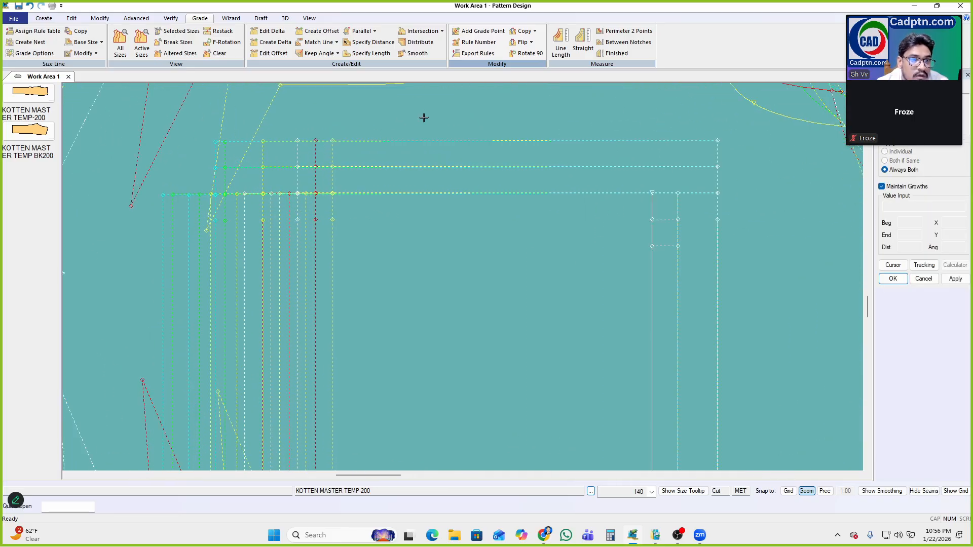
drag(247, 326, 239, 332)
right_click(494, 196)
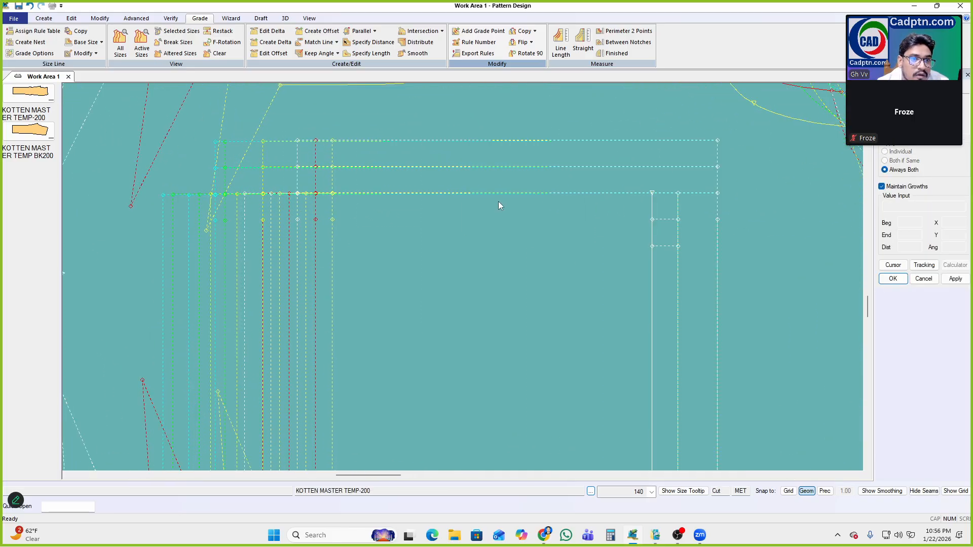
click(491, 199)
click(737, 268)
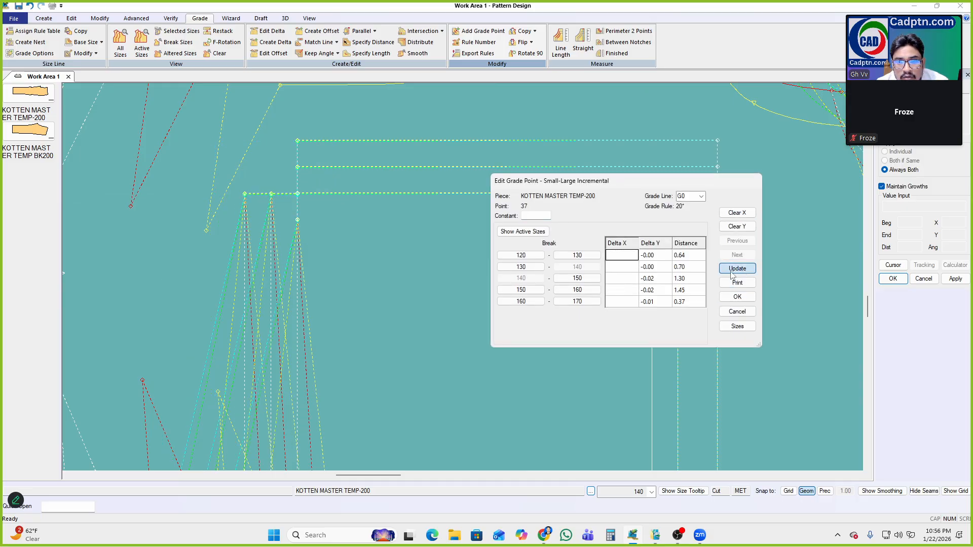
click(622, 291)
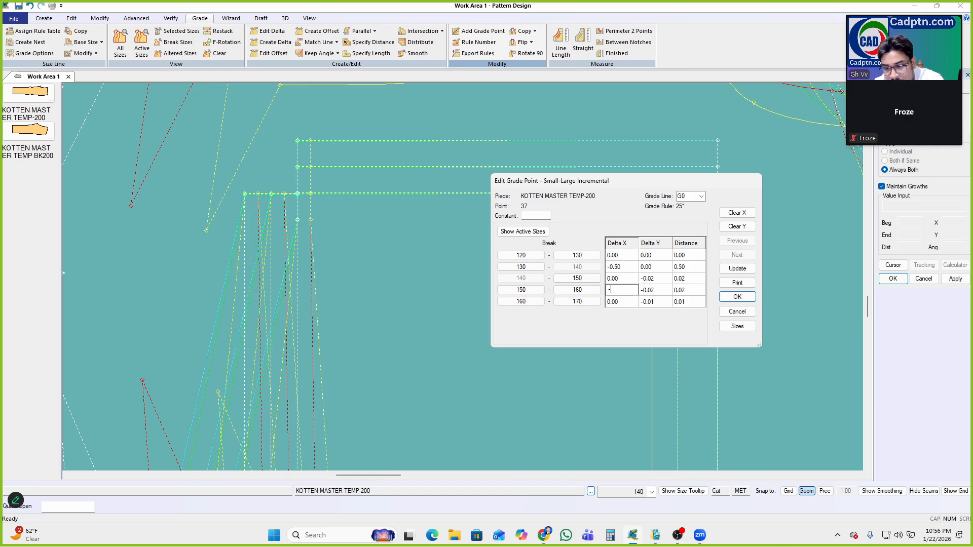
click(737, 269)
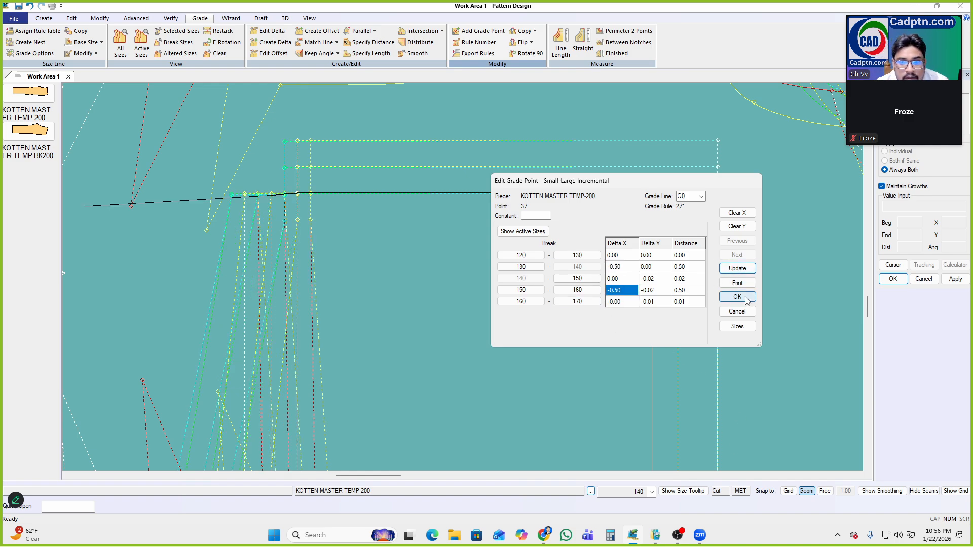
click(737, 296)
right_click(517, 198)
click(515, 194)
Restack the size nest at the upper hem-side corner of the patch pocket
scroll(455, 238, up, 3)
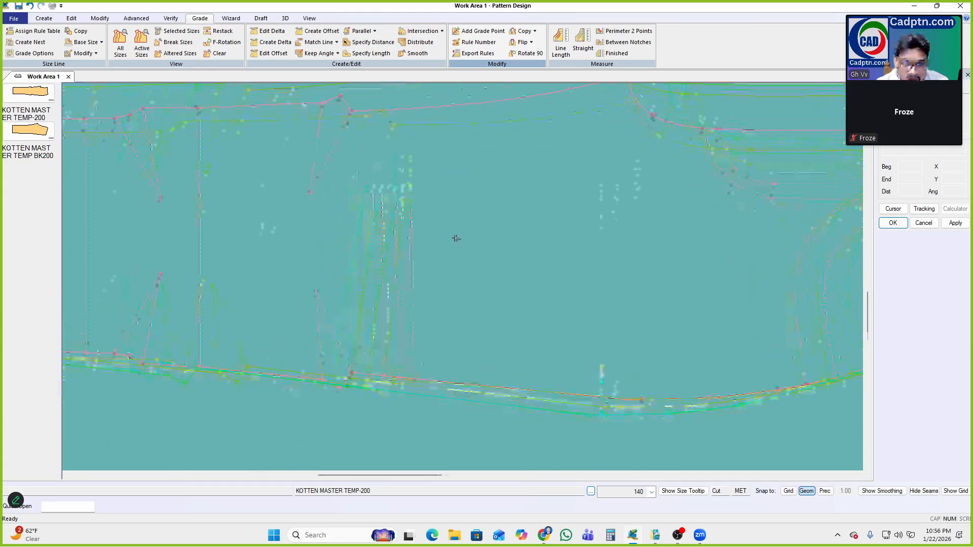
right_click(443, 127)
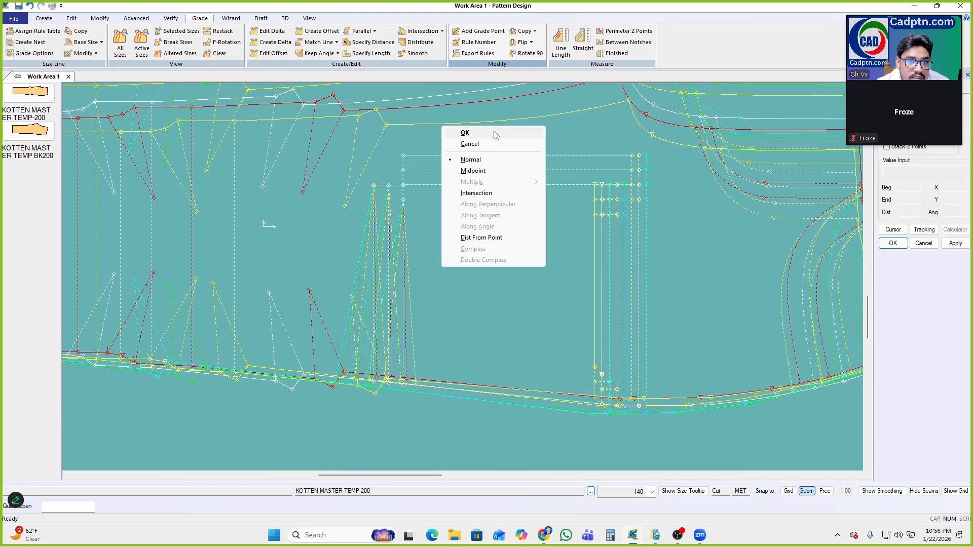
click(461, 133)
Clear Delta X for every size break at the lower ends of the pocket's hem-side lines
scroll(436, 305, up, 3)
scroll(344, 387, up, 1)
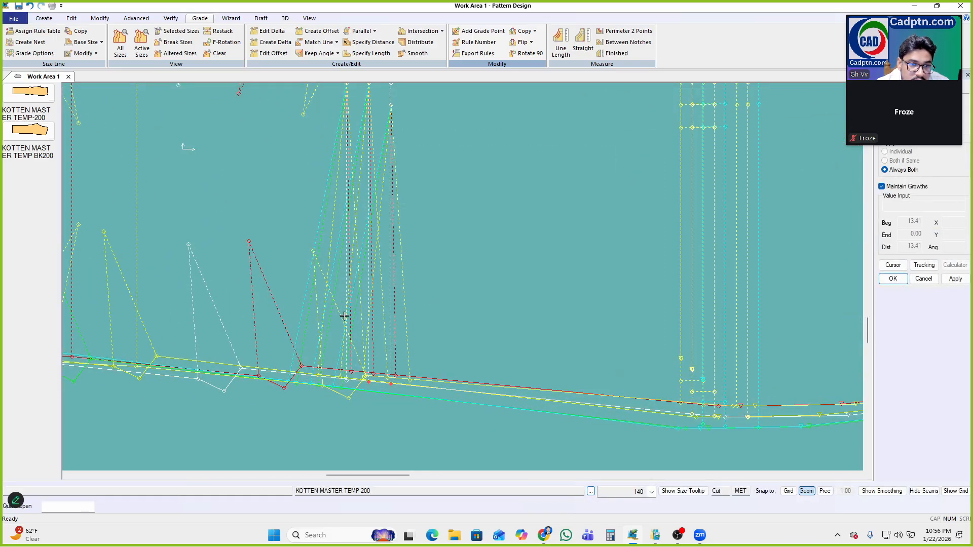
scroll(349, 378, down, 1)
right_click(543, 201)
click(552, 207)
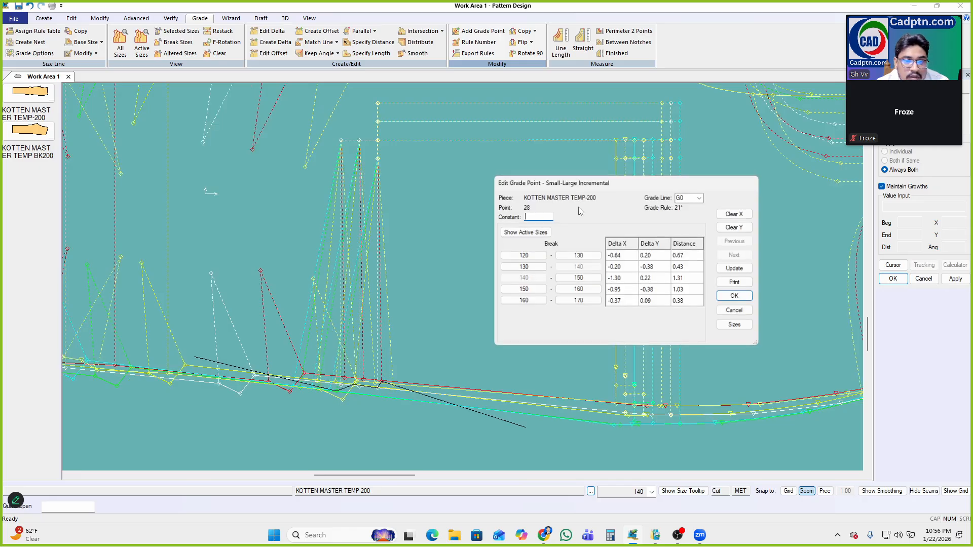
click(735, 213)
click(743, 269)
right_click(415, 184)
click(450, 191)
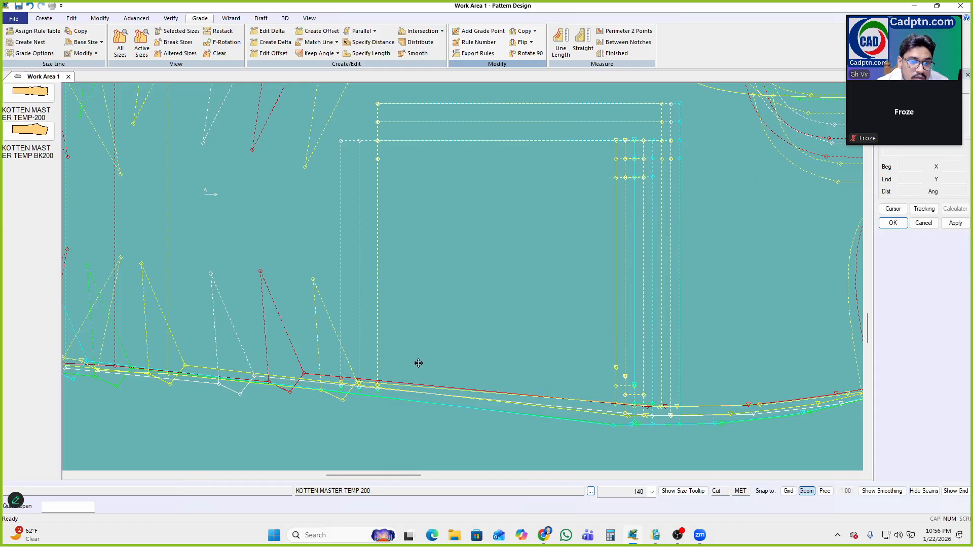
Try to grade the lower end of the pocket's hem-side line to its intersection with the side seam
scroll(424, 355, up, 2)
click(350, 368)
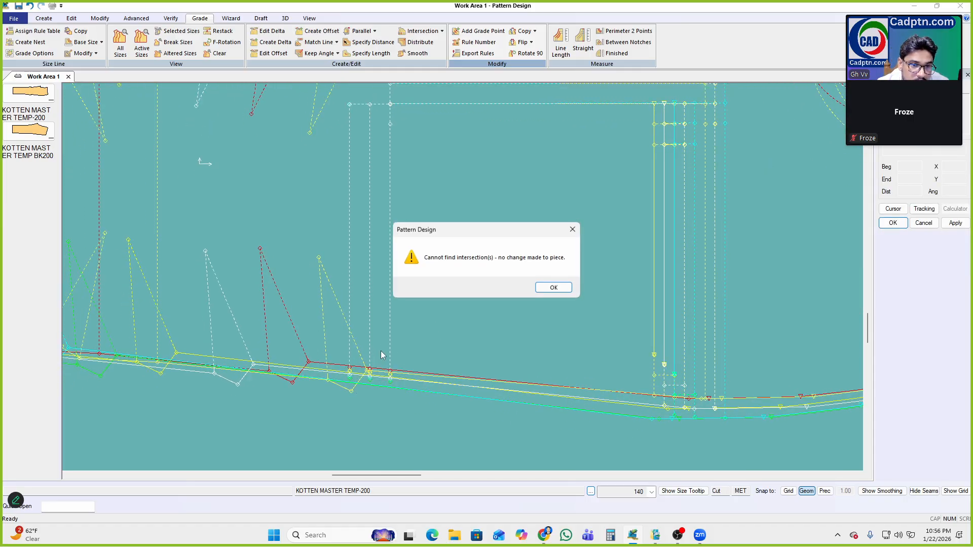
click(553, 287)
Restack the size nest at the inseam end of the knee line
scroll(482, 308, down, 4)
scroll(405, 263, up, 3)
scroll(311, 265, up, 1)
scroll(271, 254, down, 1)
click(259, 165)
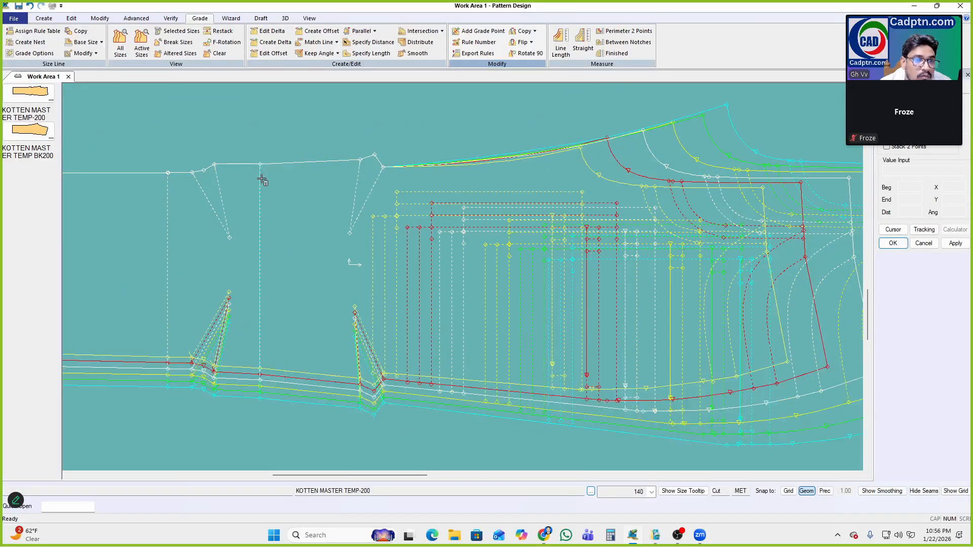
click(259, 164)
Examine the lower ends of the pocket lines along the side seam and the knee darts in the nest
scroll(461, 330, up, 4)
scroll(438, 276, up, 4)
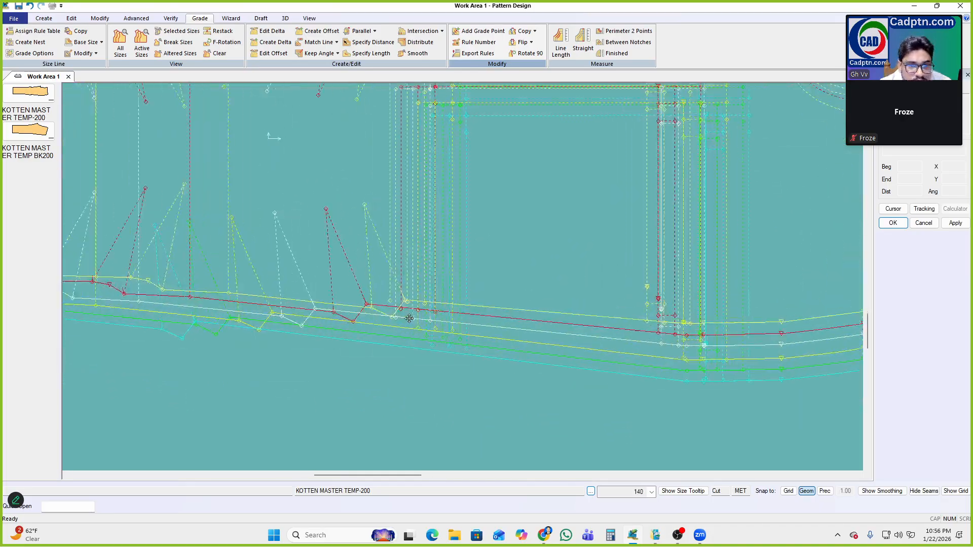
scroll(373, 398, down, 5)
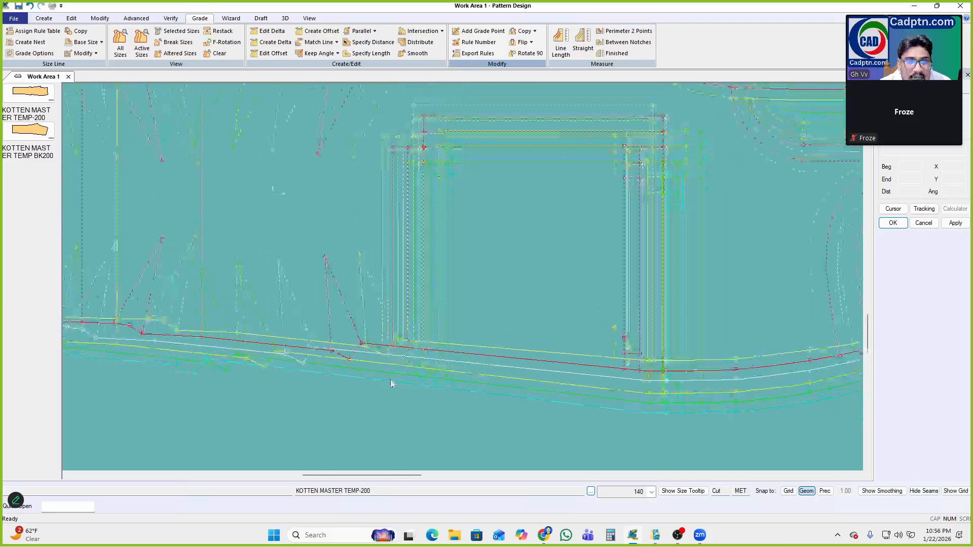
key(c)
scroll(441, 337, up, 2)
middle_drag(442, 336, 504, 313)
key(m)
right_click(483, 179)
click(512, 186)
scroll(546, 261, down, 3)
scroll(555, 281, down, 1)
scroll(430, 192, up, 3)
middle_drag(451, 199, 497, 257)
scroll(546, 253, down, 3)
scroll(497, 248, up, 4)
scroll(429, 193, up, 2)
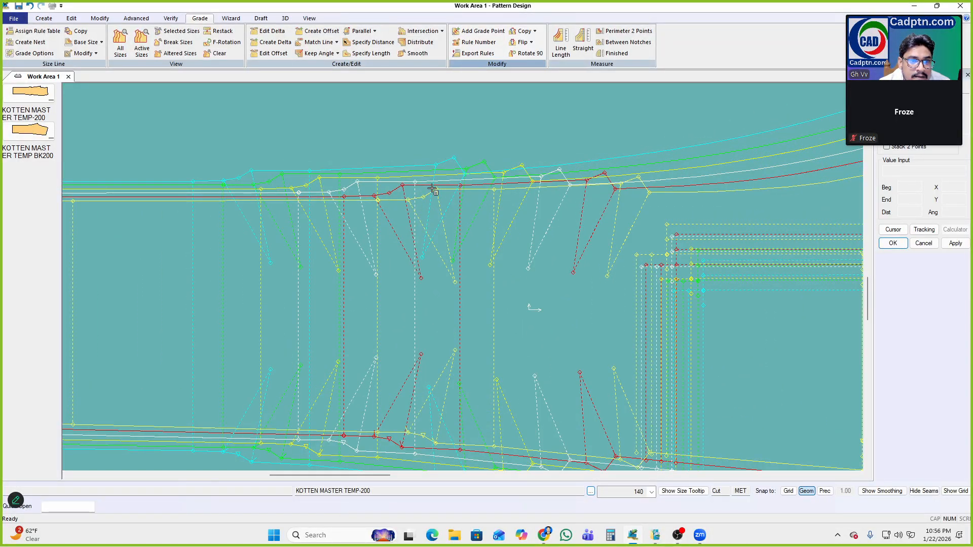
Restack the size nest at the knee line's inseam end for grading the knee darts
click(416, 183)
right_click(673, 137)
click(673, 138)
Set Delta X to 0.50 for every size break at the waist-side knee dart on the inseam
middle_drag(397, 244, 386, 223)
scroll(438, 213, down, 1)
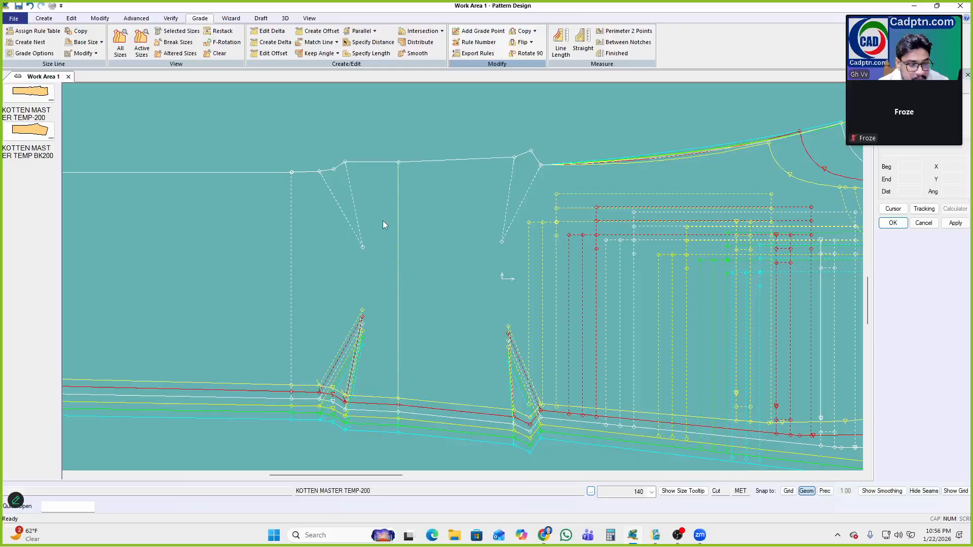
scroll(505, 159, up, 2)
drag(569, 127, 499, 206)
scroll(421, 187, down, 2)
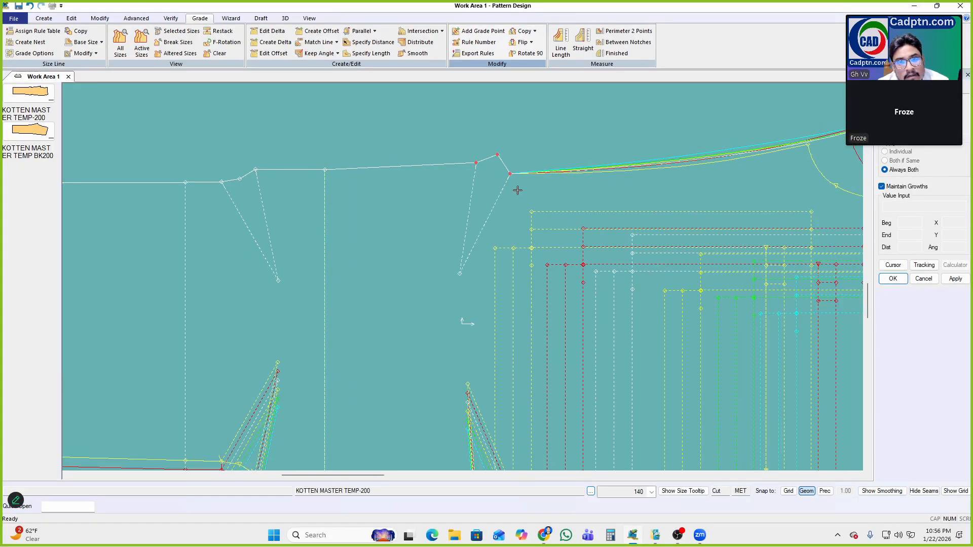
scroll(479, 275, up, 1)
scroll(317, 208, down, 3)
scroll(535, 217, up, 2)
right_click(654, 157)
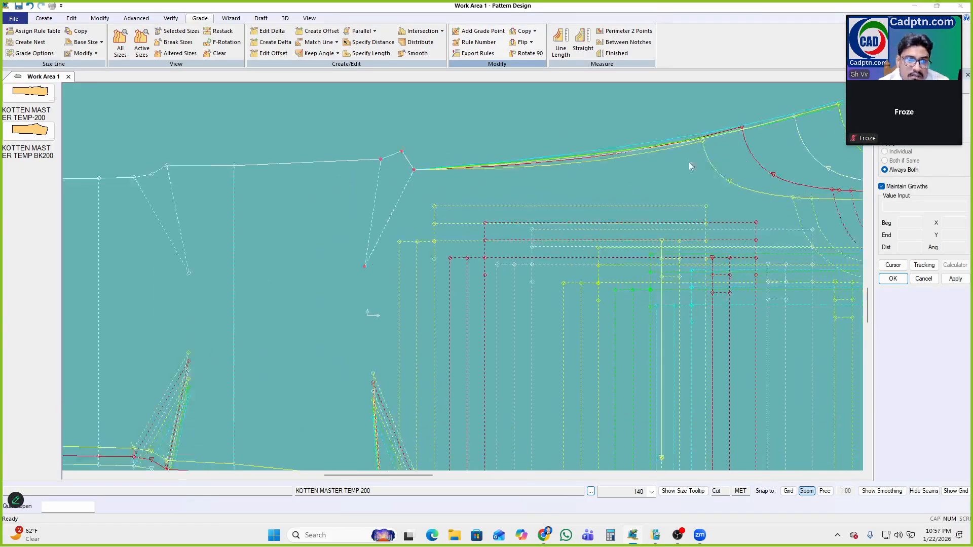
click(688, 165)
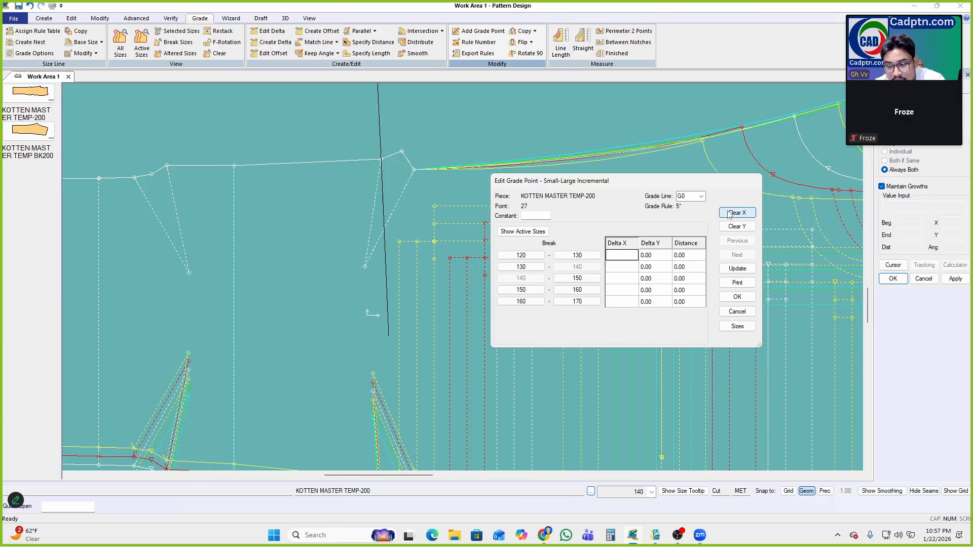
click(739, 268)
Set Delta X to -0.50 for every size break at the hem-side knee dart and adjoining crosswise line end on the inseam
scroll(622, 178, down, 3)
scroll(308, 131, up, 2)
drag(421, 134, 333, 276)
right_click(591, 146)
click(630, 156)
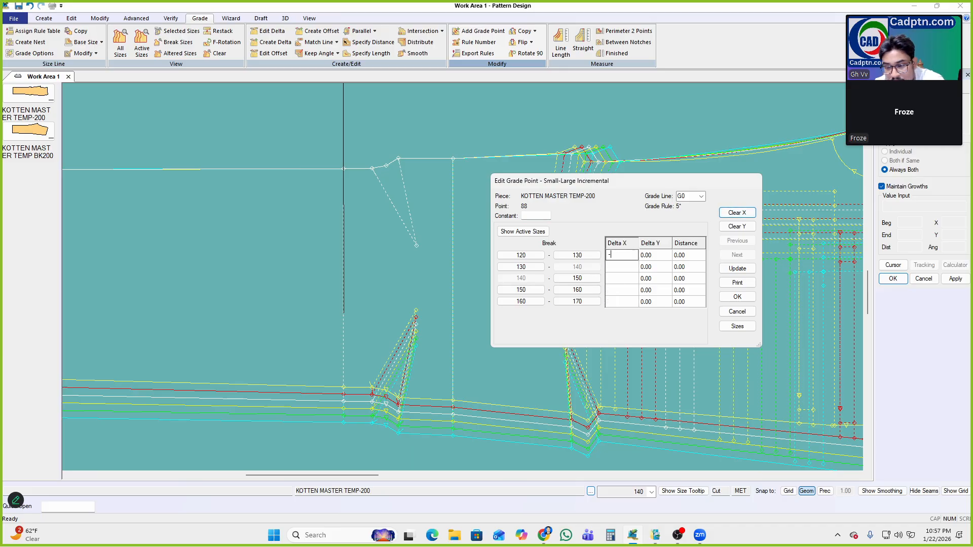
click(736, 268)
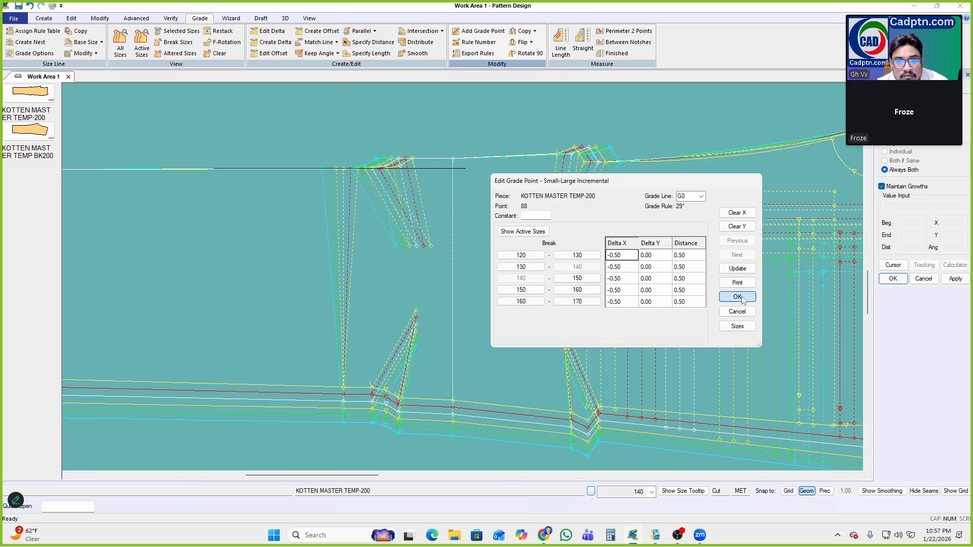
click(737, 297)
Set Delta X to -0.50 for every size break at the hem-side knee dart and adjoining crosswise line end on the side seam
scroll(622, 253, down, 3)
scroll(355, 284, up, 3)
drag(306, 353, 407, 200)
scroll(638, 188, down, 1)
right_click(629, 189)
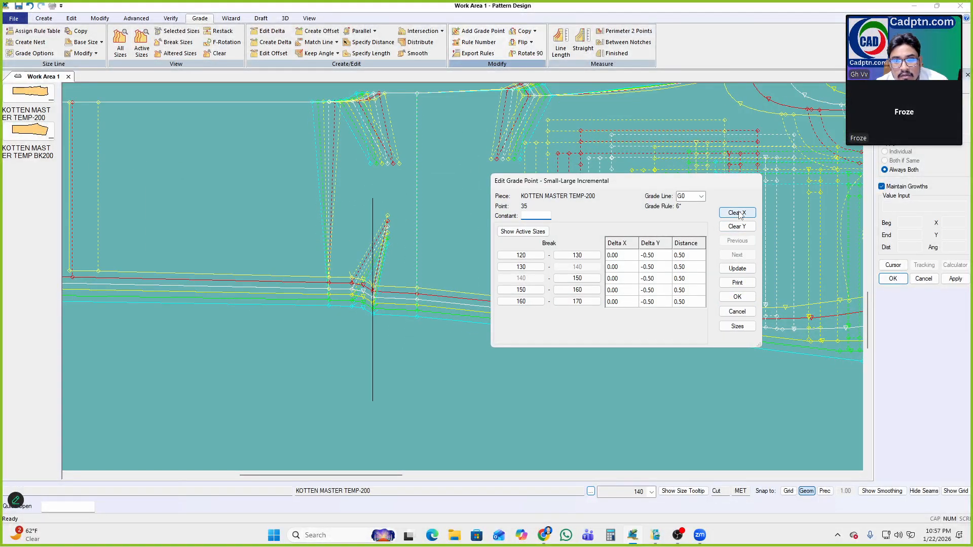
click(744, 269)
click(743, 300)
Set Delta X to 0.50 for every size break at the waist-side knee dart on the side seam
scroll(306, 317, down, 2)
scroll(339, 215, up, 3)
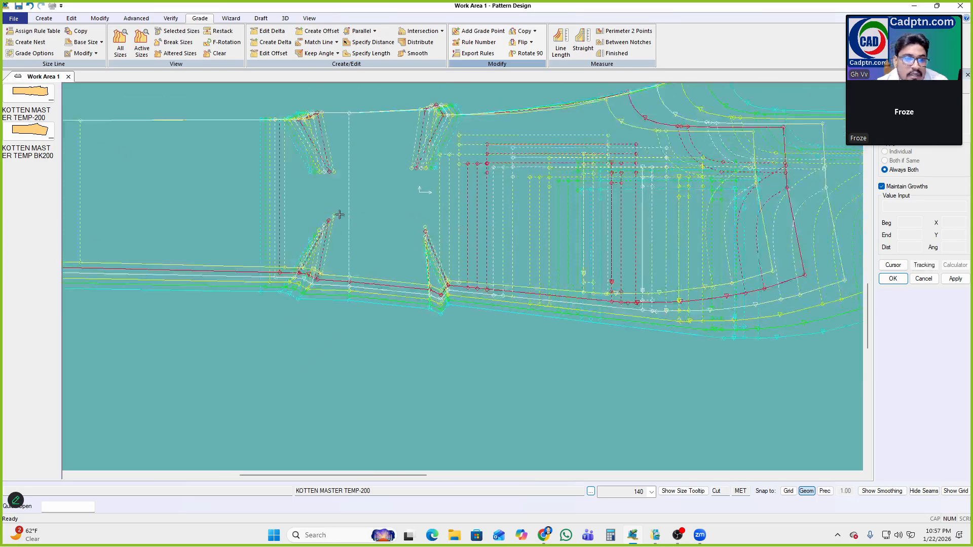
scroll(447, 304, up, 1)
scroll(446, 304, down, 2)
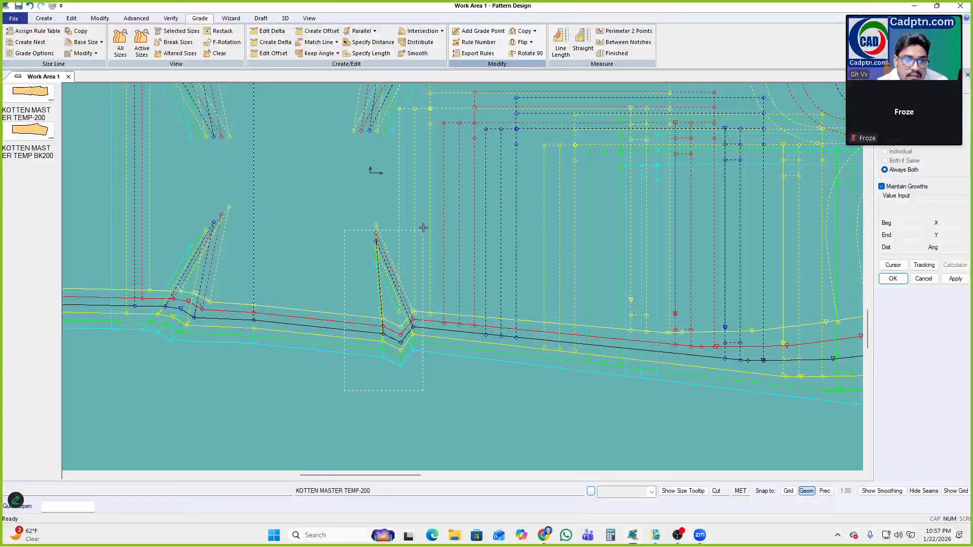
scroll(635, 165, up, 2)
click(633, 166)
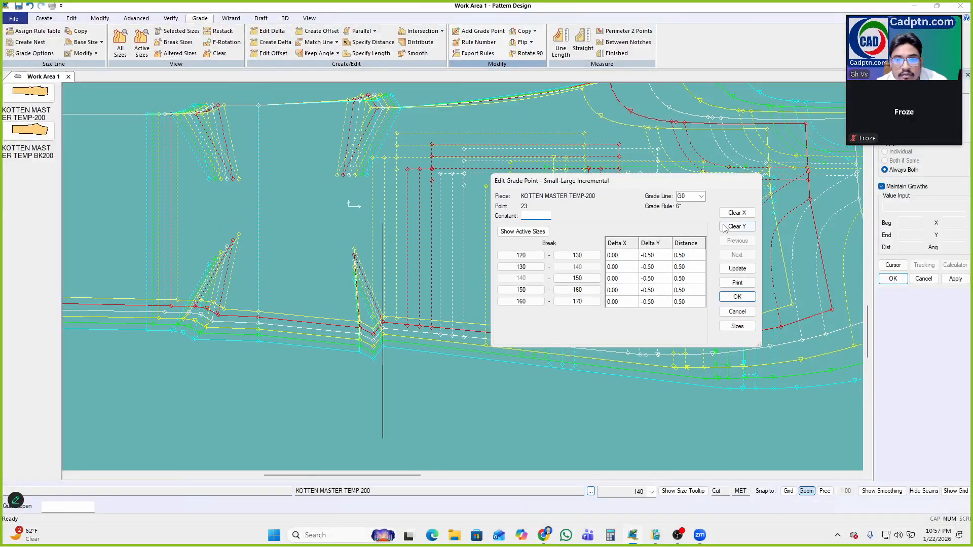
click(738, 269)
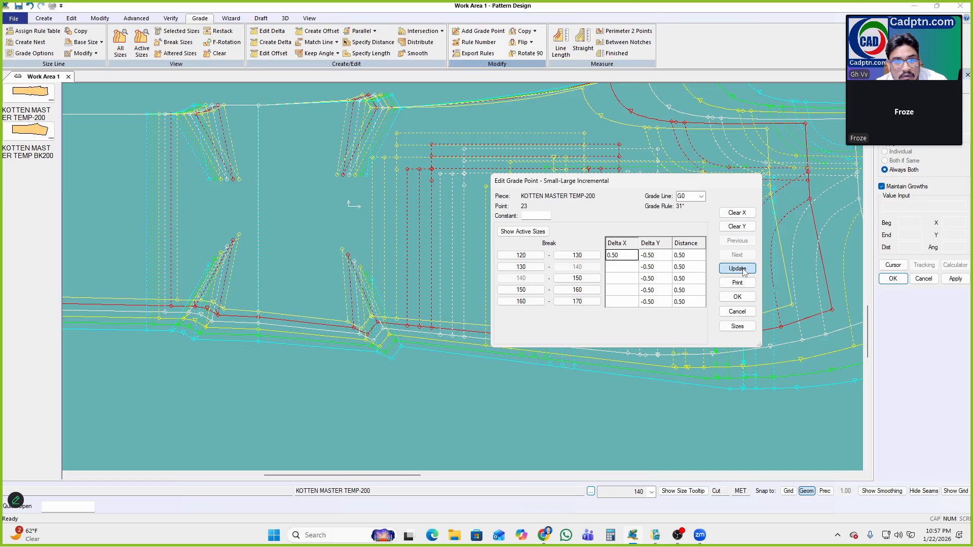
click(745, 299)
right_click(515, 162)
click(515, 162)
Measure the inseam segments between each knee dart and the knee line across all sizes
middle_drag(281, 206, 444, 260)
scroll(400, 173, up, 1)
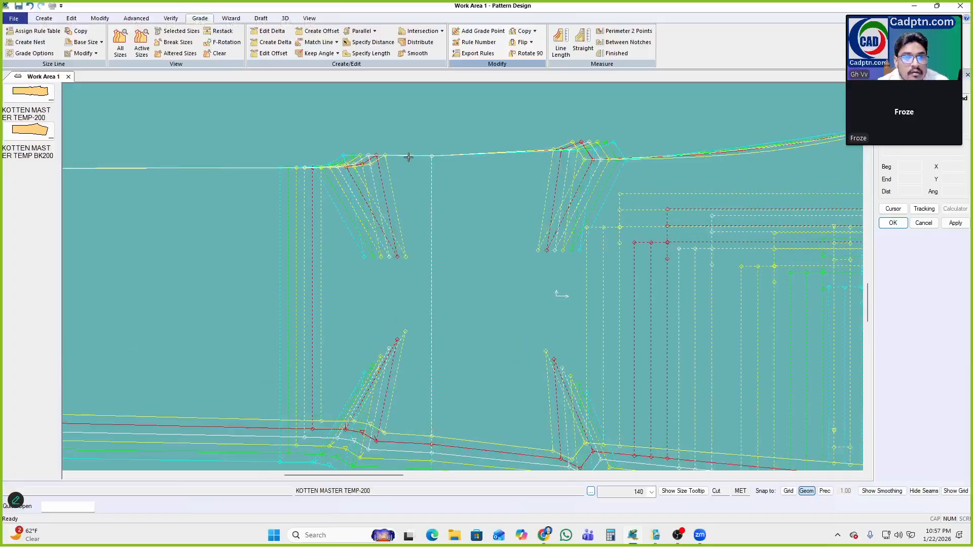
click(479, 157)
right_click(629, 139)
click(629, 140)
right_click(610, 145)
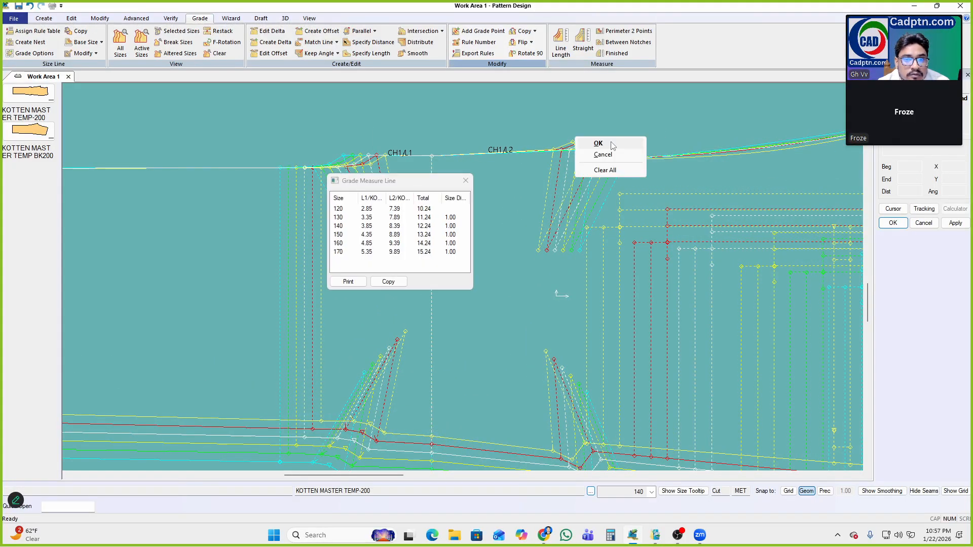
click(611, 145)
Redisplay the hidden grain line in the size nest of the trouser piece
scroll(522, 144, down, 2)
scroll(501, 150, down, 3)
scroll(445, 236, up, 3)
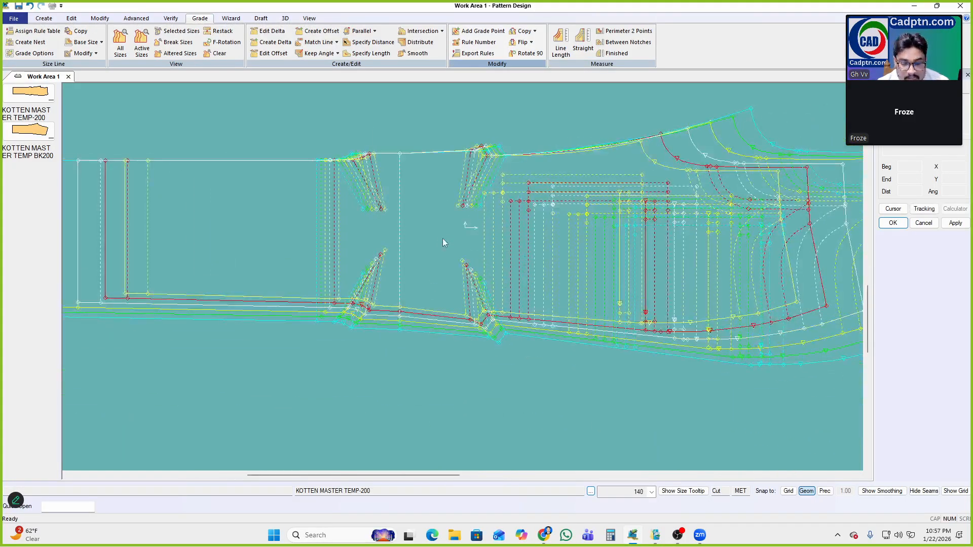
key(c)
click(375, 250)
right_click(643, 165)
click(643, 165)
mouse_move(461, 267)
middle_down()
mouse_move(477, 285)
mouse_move(457, 279)
middle_up()
key(a)
click(248, 252)
right_click(626, 143)
click(625, 142)
right_click(495, 158)
click(495, 158)
Restack the size nest on the hem-side end of the grain line
mouse_move(405, 242)
middle_down()
mouse_move(402, 267)
mouse_move(399, 247)
middle_up()
key(r)
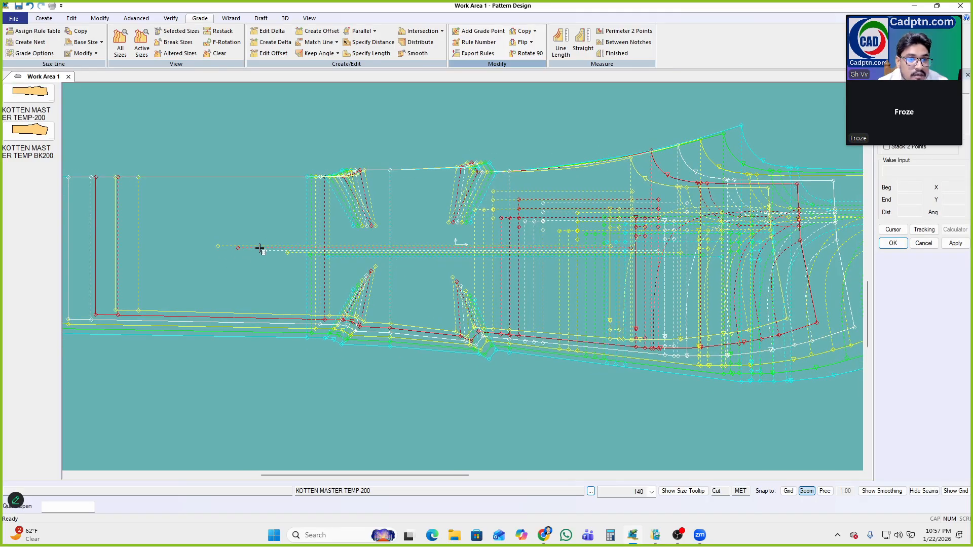
click(264, 252)
right_click(628, 157)
click(627, 158)
Restack the size nest at the side-seam end of the crosswise line above the waist-side knee dart
scroll(473, 255, up, 2)
middle_drag(473, 255, 442, 234)
scroll(505, 312, up, 1)
middle_drag(505, 312, 503, 323)
key(r)
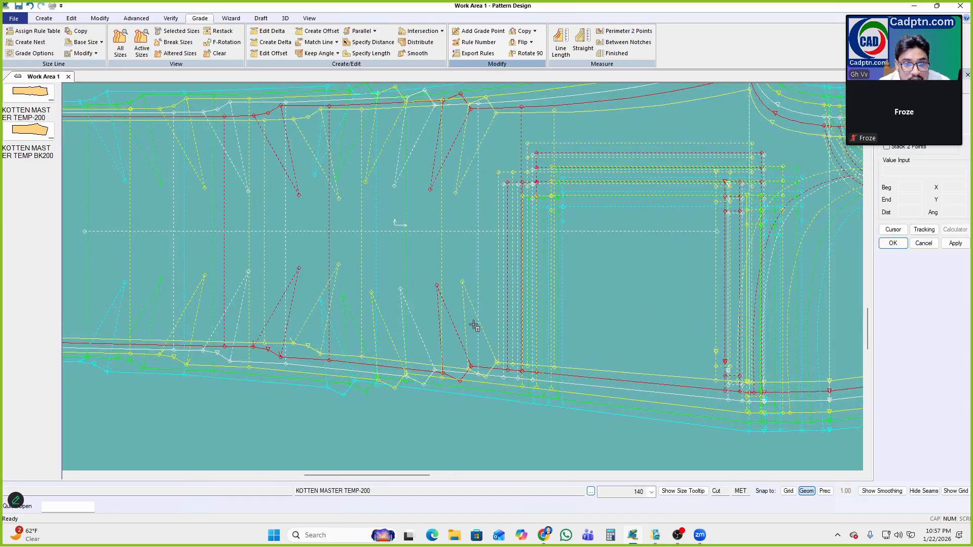
click(478, 377)
right_click(695, 191)
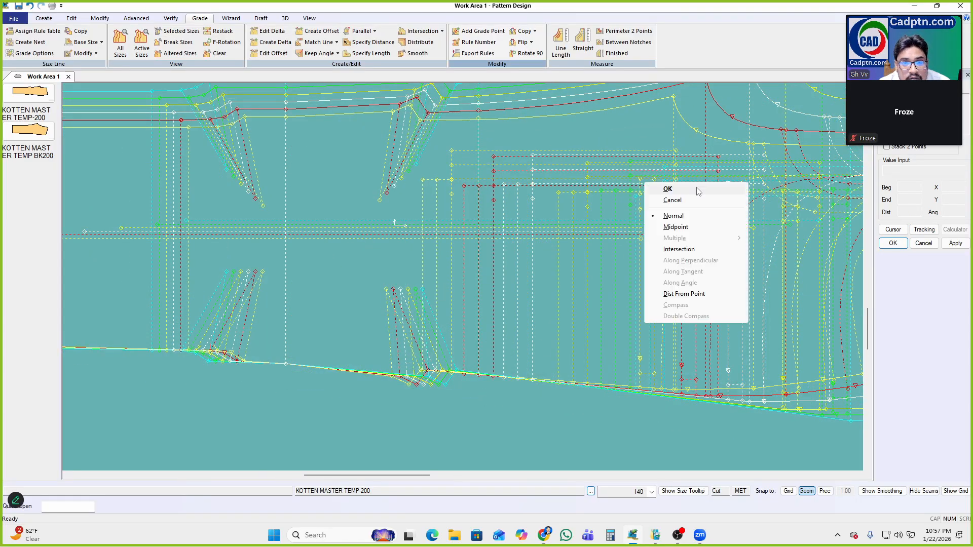
click(696, 191)
scroll(497, 298, up, 1)
middle_drag(497, 298, 494, 314)
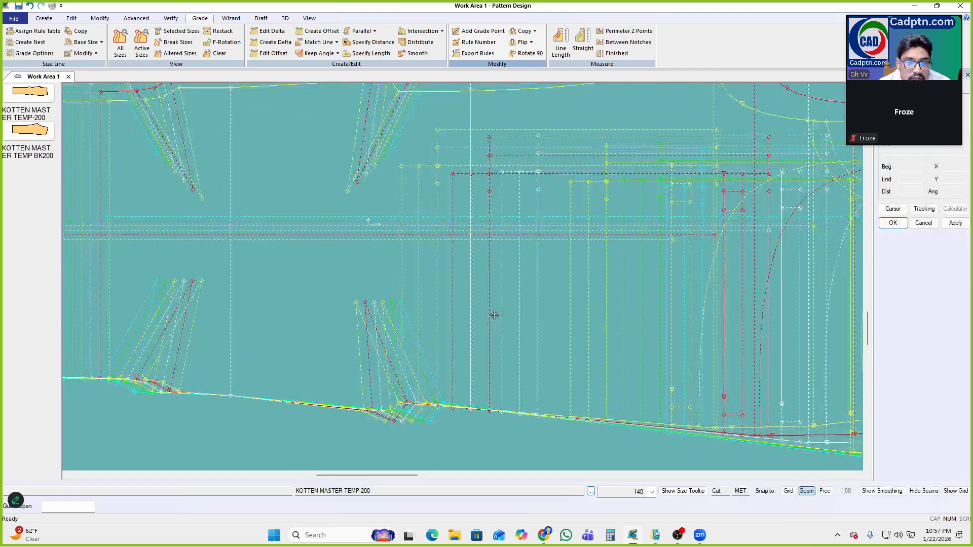
Restack the size nest at the upper hem-side corner of the internal pocket lines
scroll(512, 206, up, 1)
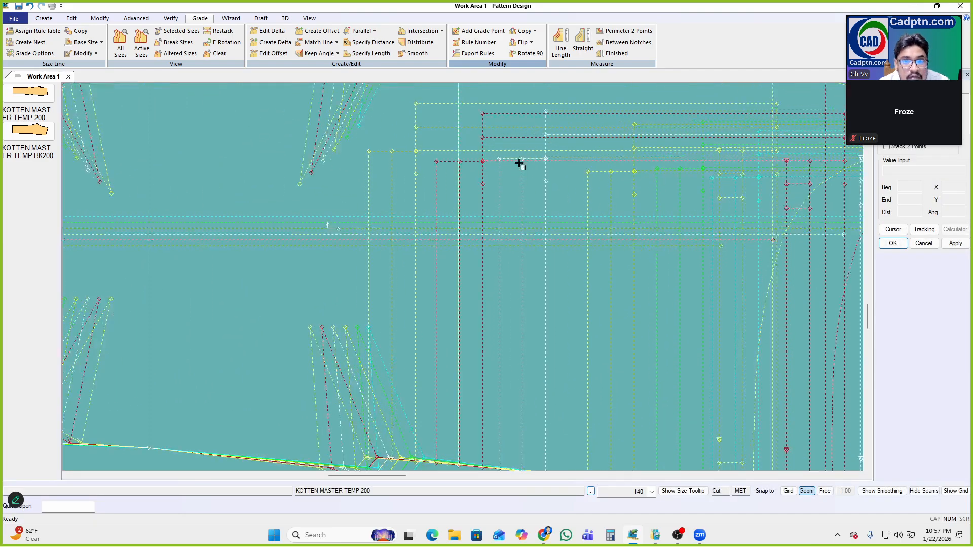
click(523, 157)
scroll(473, 223, down, 3)
right_click(588, 208)
click(588, 208)
scroll(459, 345, up, 1)
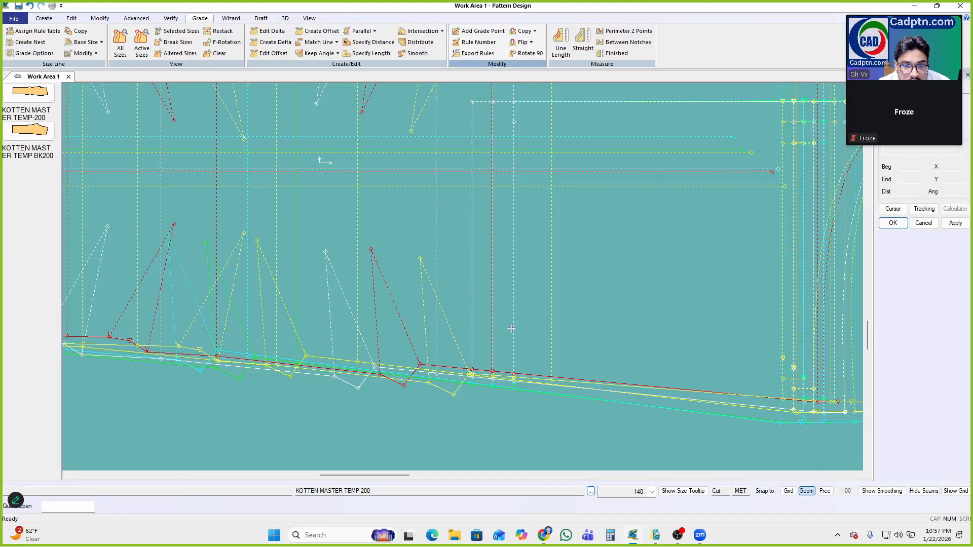
Clear the size nest to show only the base size, then redisplay all sizes of the trouser piece
scroll(498, 276, down, 4)
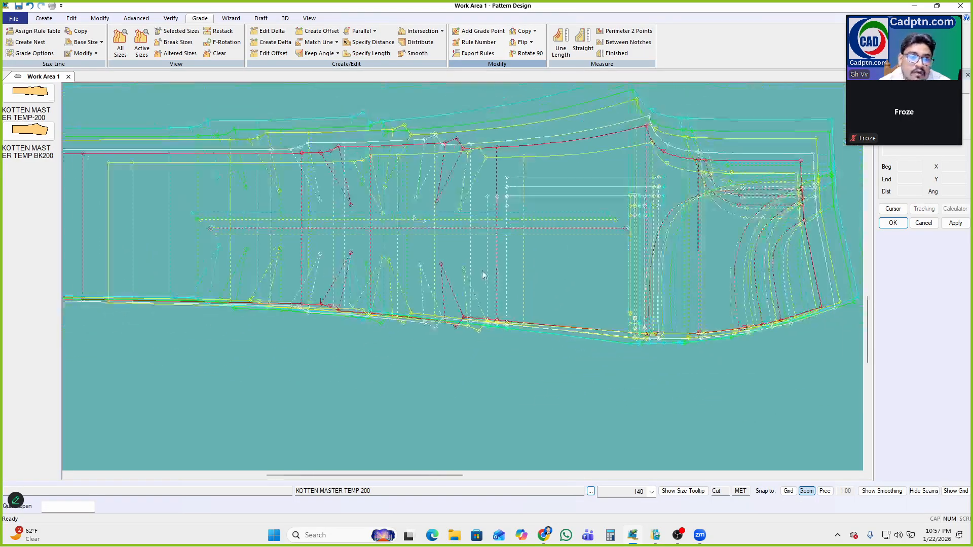
scroll(436, 244, down, 4)
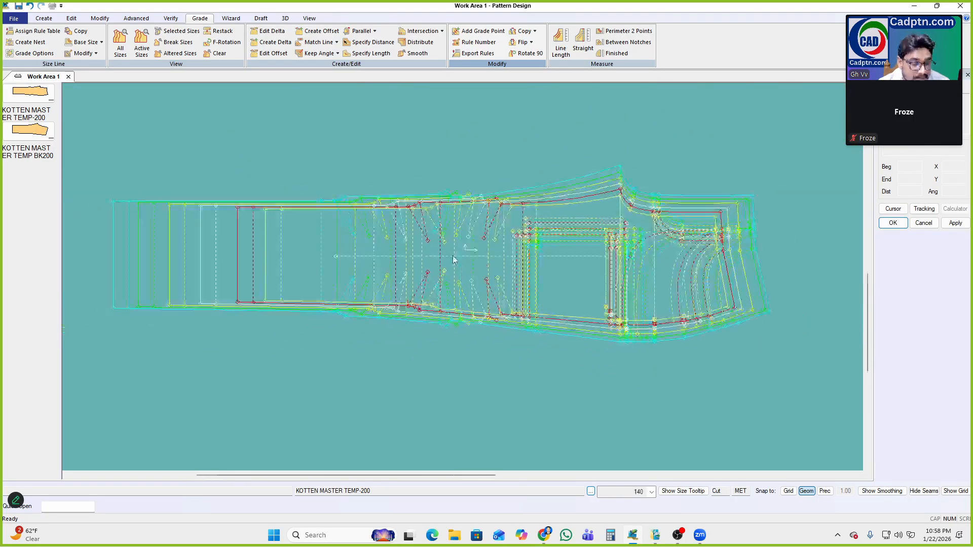
right_click(603, 185)
click(640, 193)
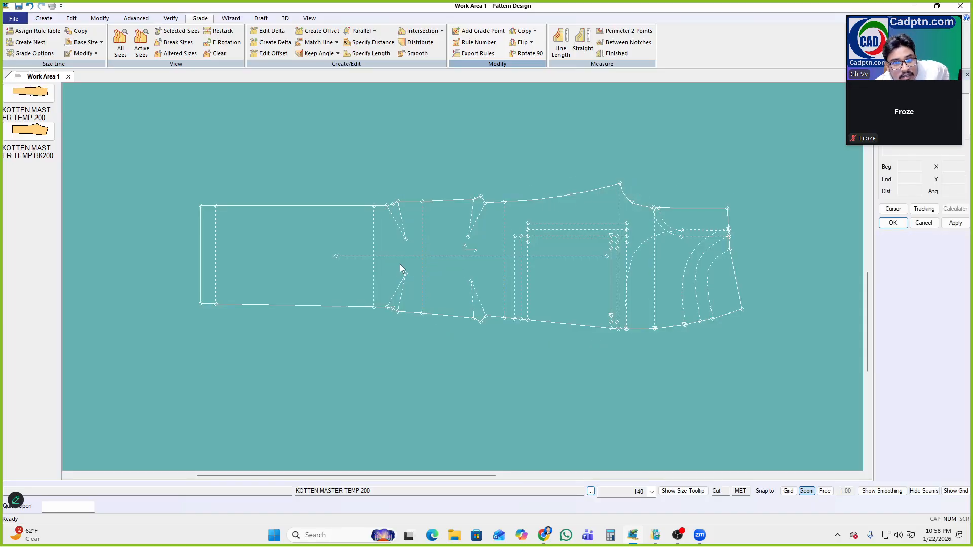
click(526, 167)
right_click(496, 162)
click(518, 170)
Inspect the grade deltas at the hem's inseam corner and at the knee line's inseam end with Edit Delta
scroll(227, 210, up, 1)
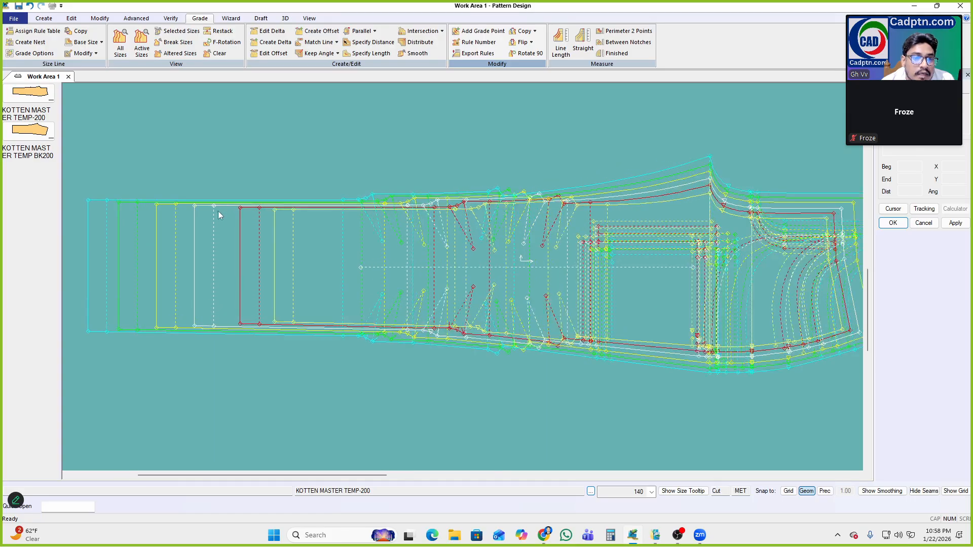
scroll(198, 212, down, 1)
scroll(439, 213, up, 1)
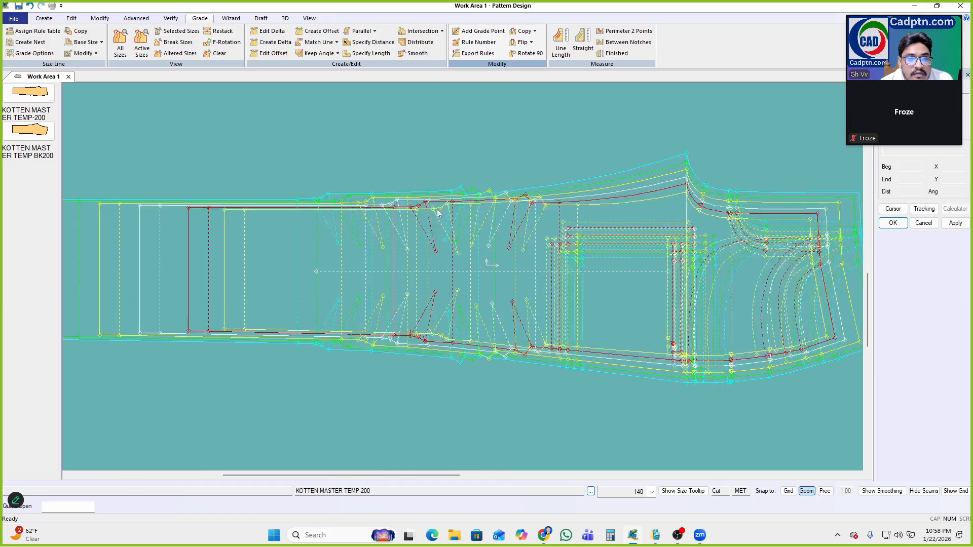
scroll(441, 208, down, 2)
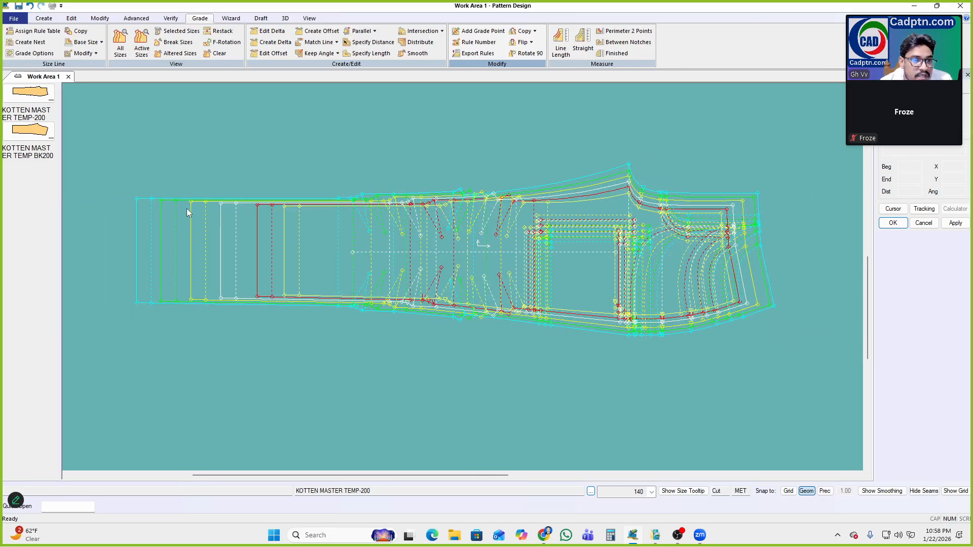
scroll(242, 203, up, 1)
key(e)
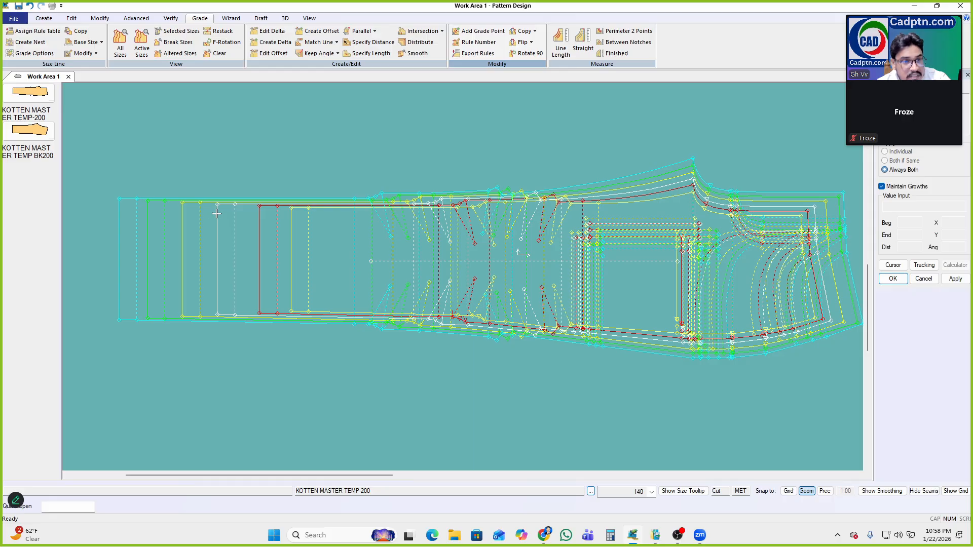
click(217, 204)
right_click(390, 144)
click(425, 148)
right_click(329, 137)
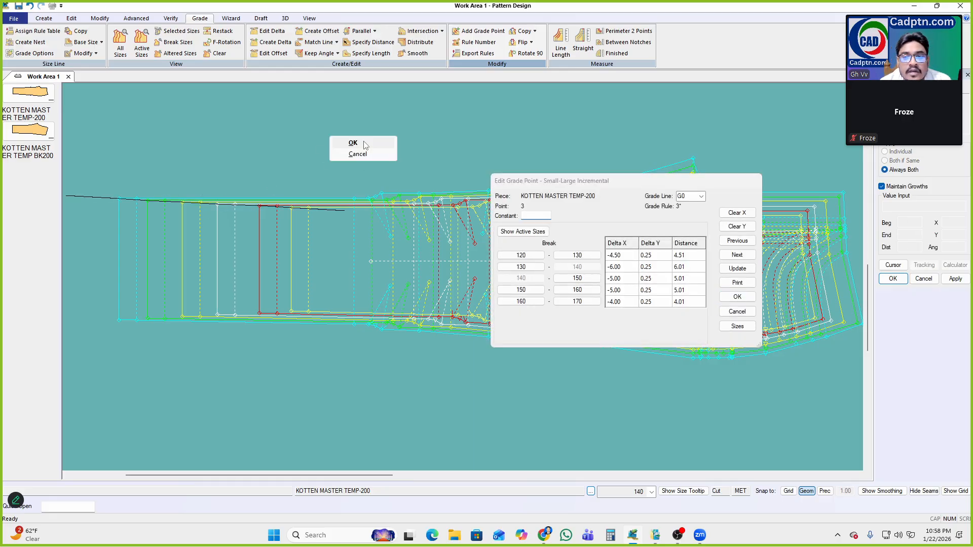
click(349, 143)
scroll(483, 196, up, 1)
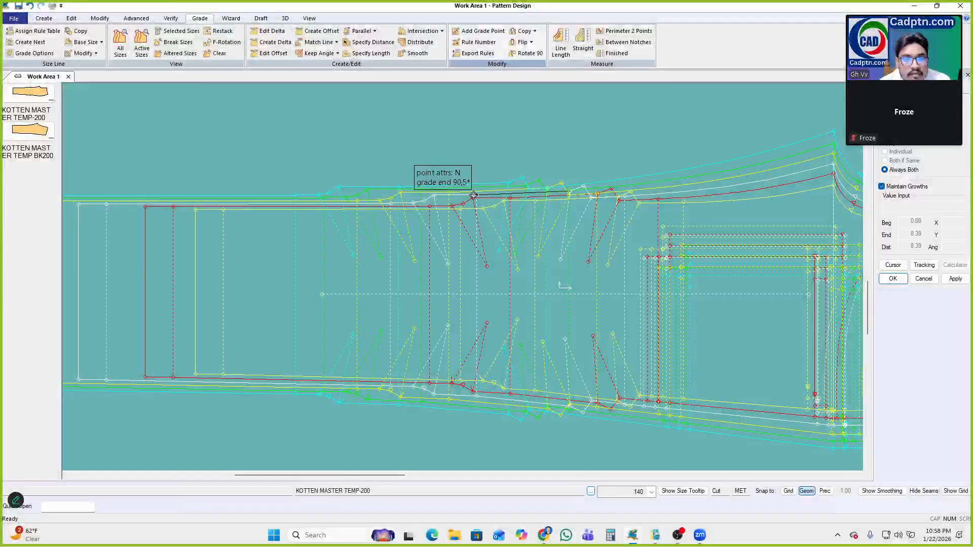
right_click(551, 141)
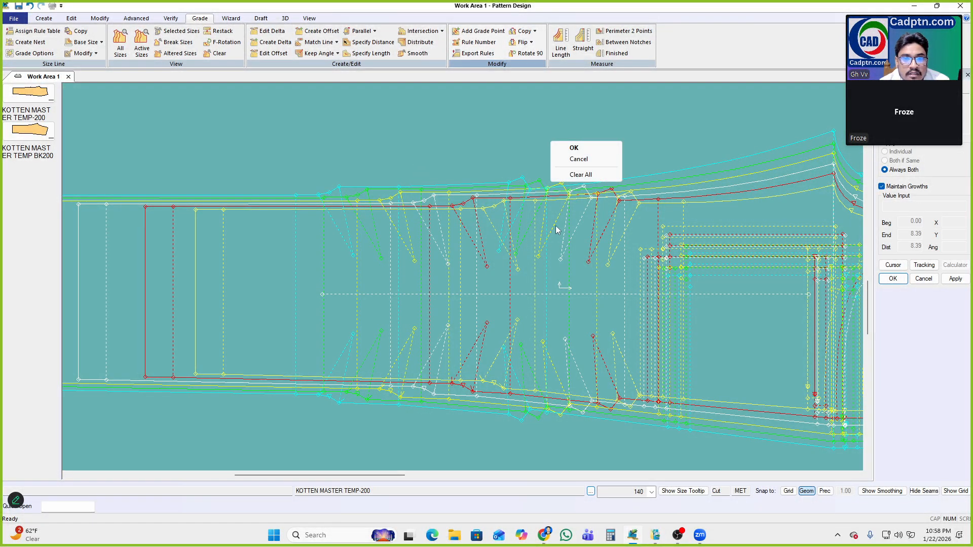
click(565, 148)
Restack the size nest at the knee line's end on the inseam
middle_drag(511, 226, 491, 221)
click(452, 189)
right_click(545, 132)
click(566, 140)
scroll(507, 245, down, 3)
middle_drag(489, 235, 495, 231)
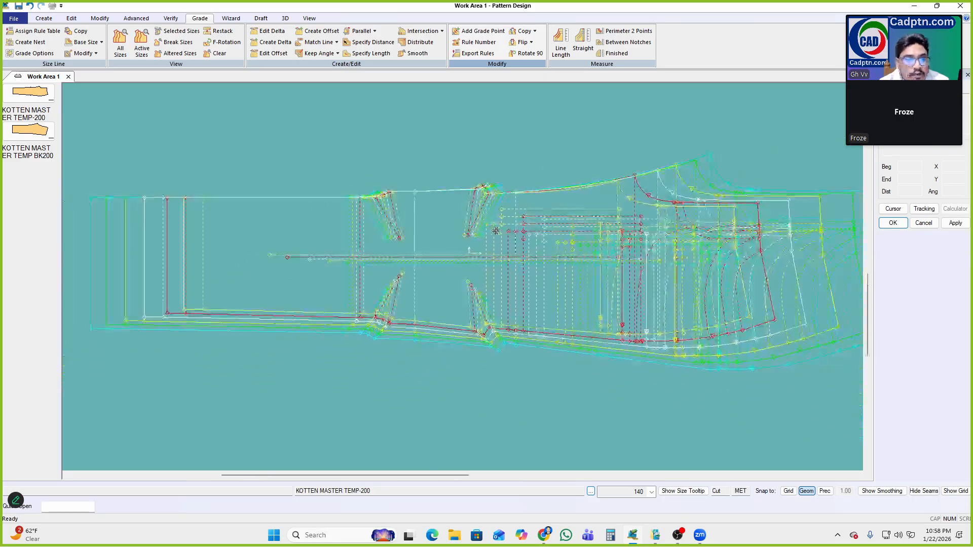
scroll(457, 248, up, 1)
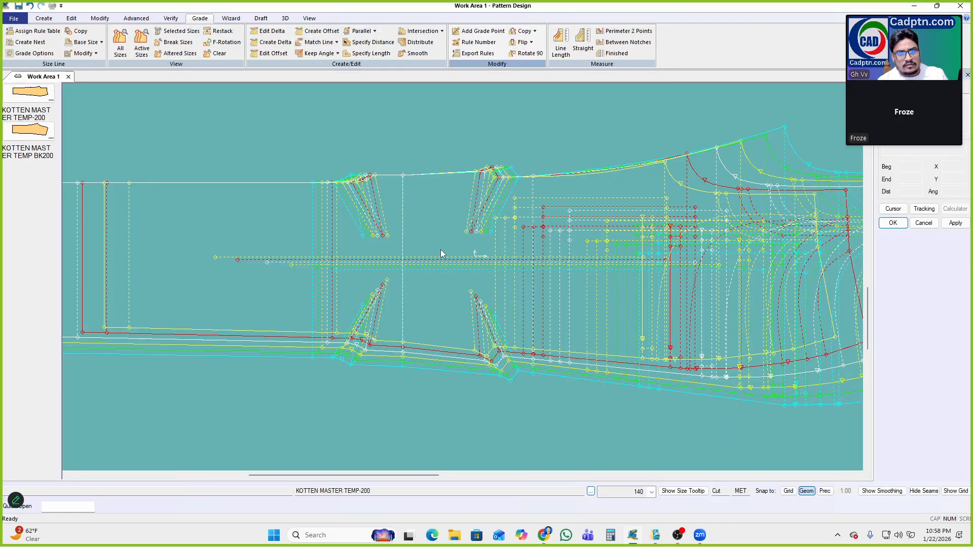
middle_drag(449, 224, 440, 230)
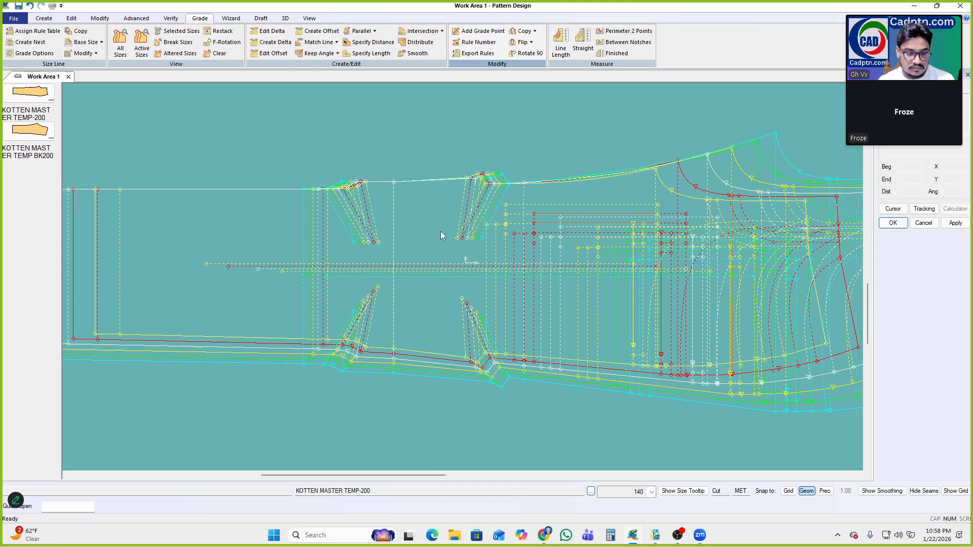
Measure the two inseam segments on either side of the knee line, between the knee darts, across all sizes
key(Return)
scroll(486, 203, up, 2)
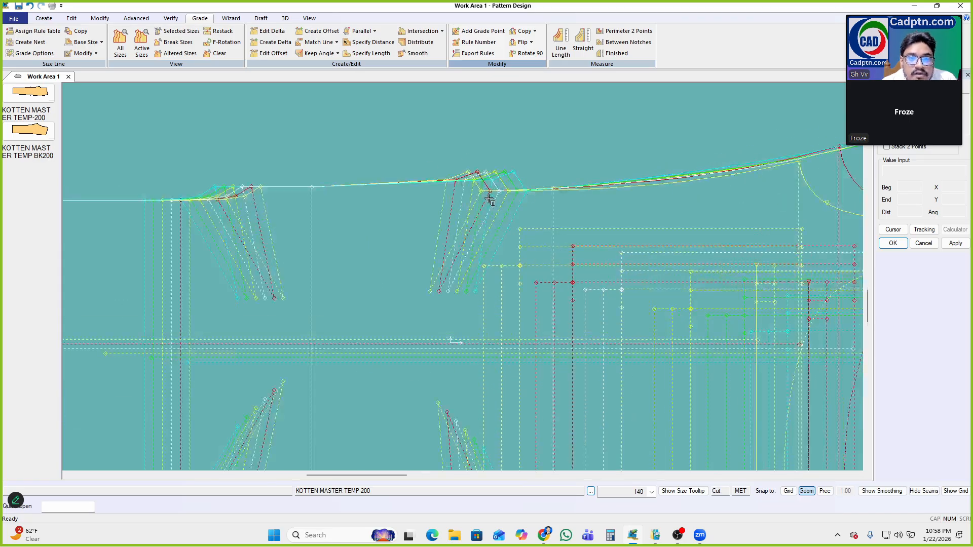
scroll(528, 195, down, 2)
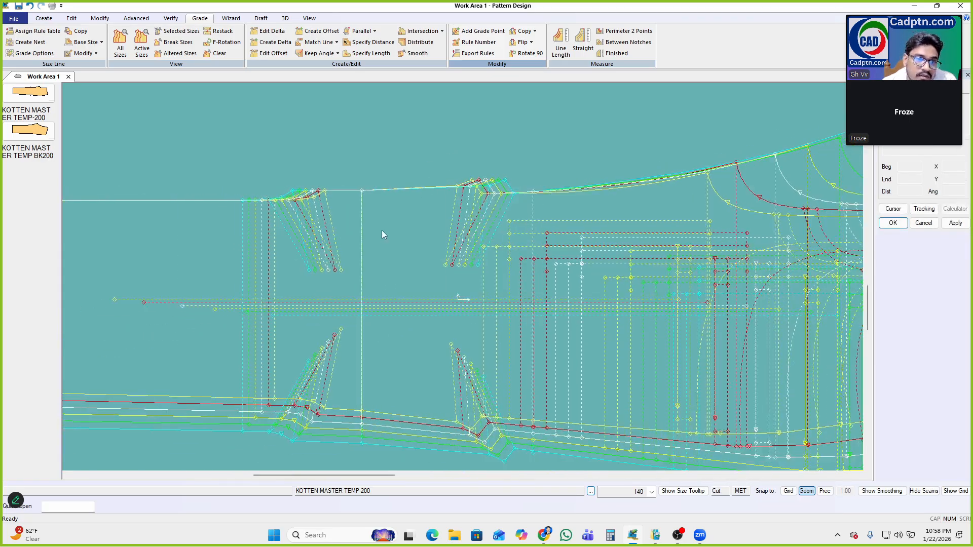
middle_drag(391, 217, 389, 215)
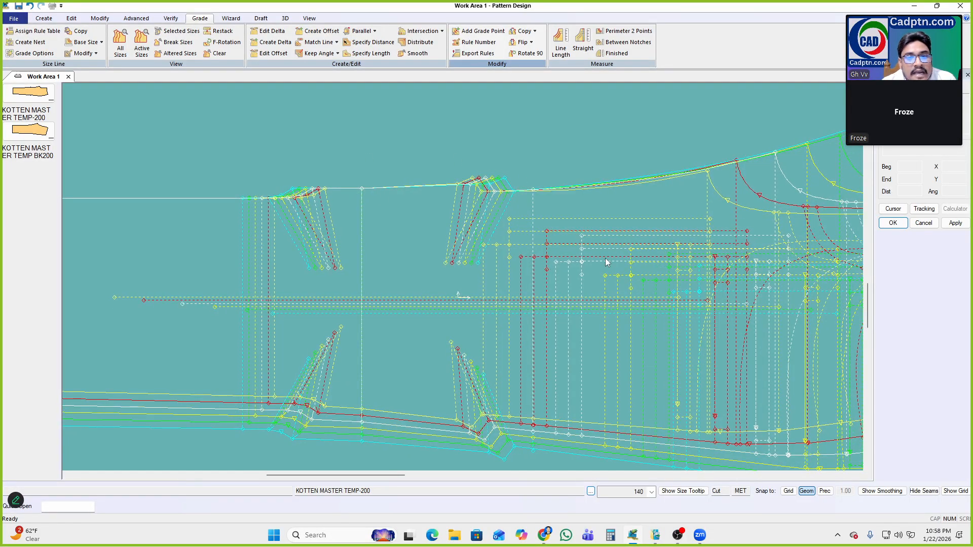
scroll(396, 195, up, 2)
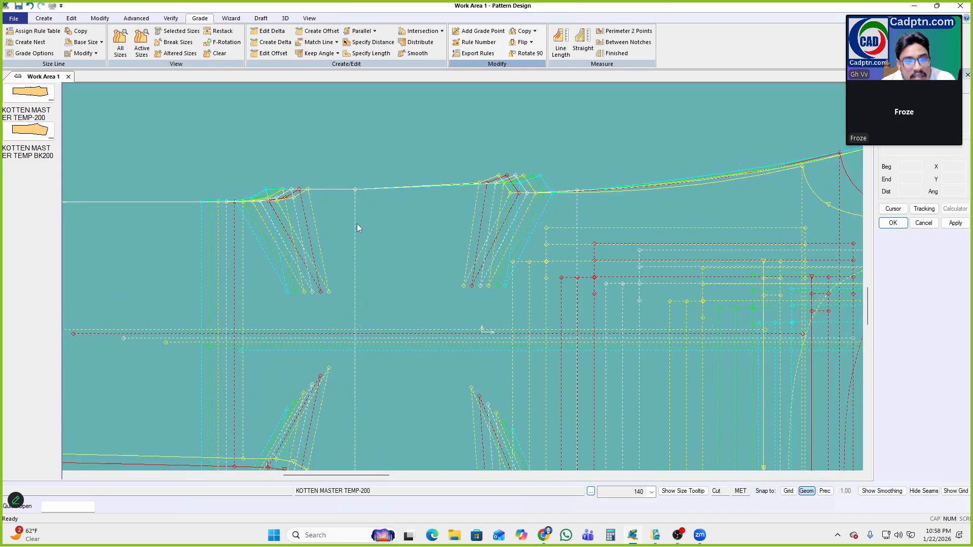
scroll(437, 211, down, 2)
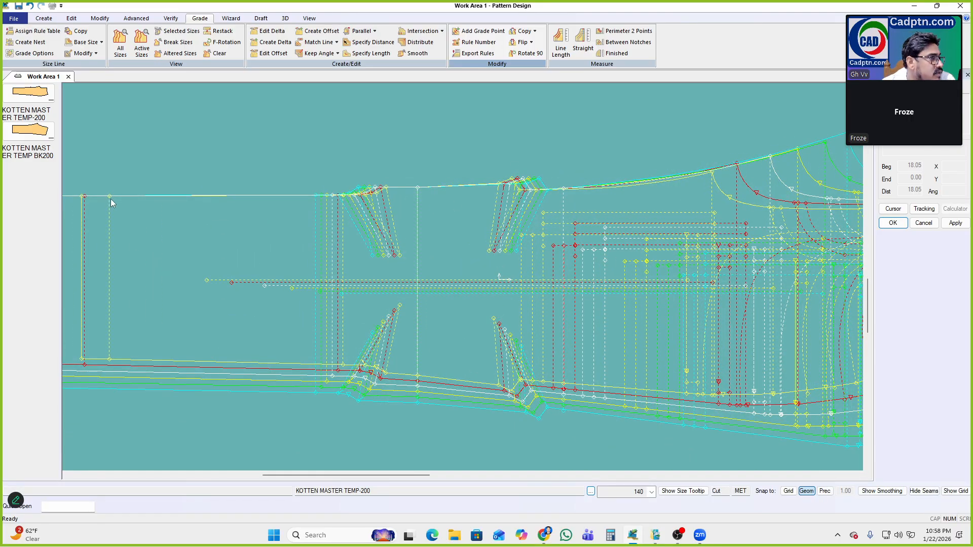
middle_drag(449, 247, 420, 245)
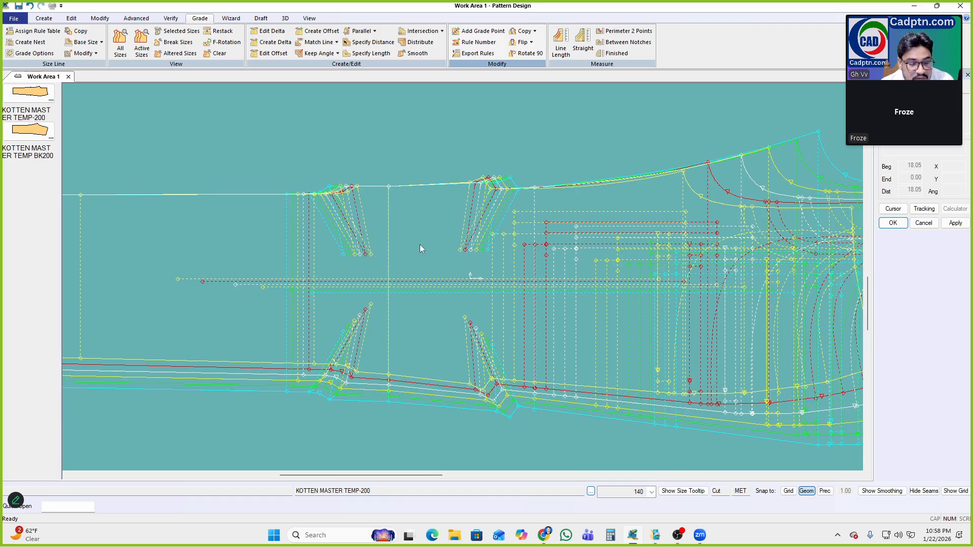
scroll(420, 247, up, 1)
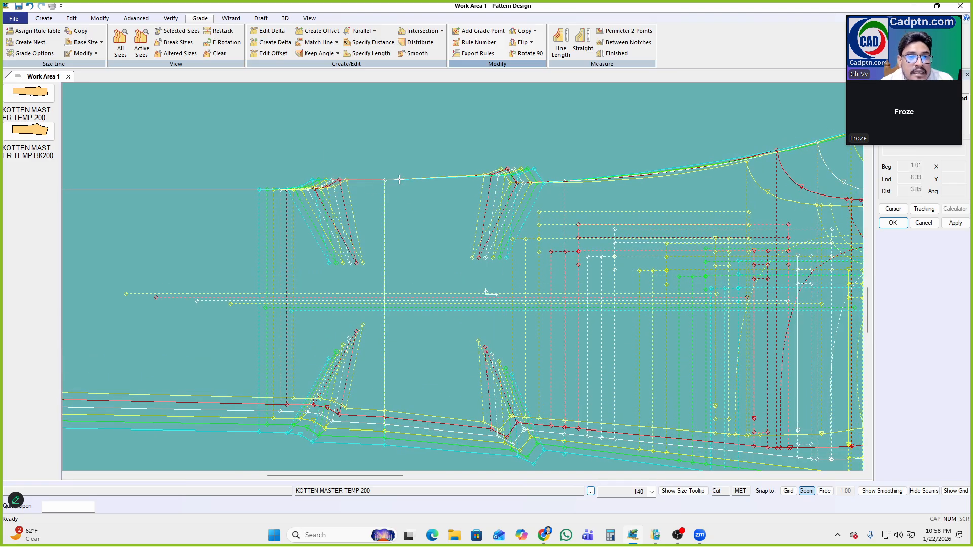
click(581, 148)
drag(445, 214, 460, 264)
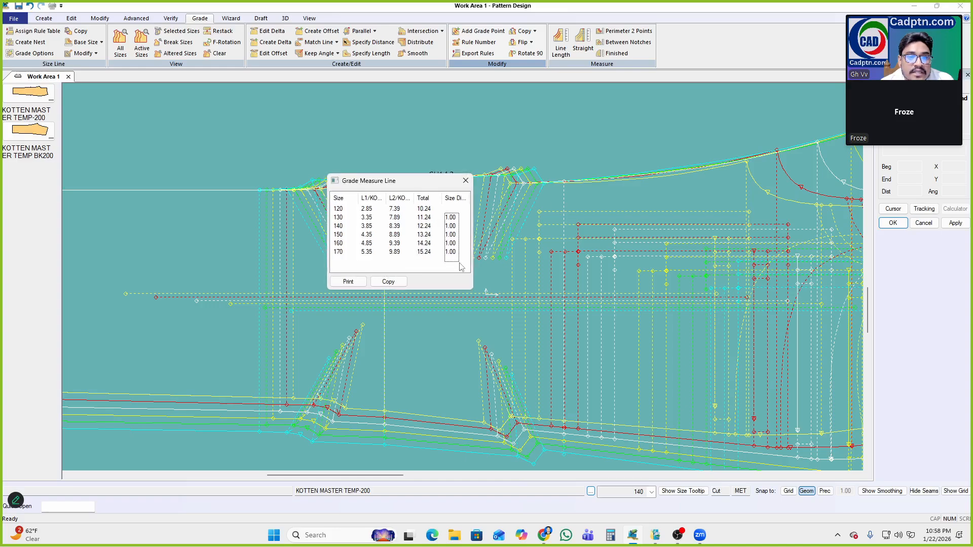
click(464, 180)
Restack the size nest on the grain line's hem-side end again
scroll(443, 261, down, 2)
click(305, 275)
right_click(460, 202)
click(461, 203)
scroll(463, 219, down, 2)
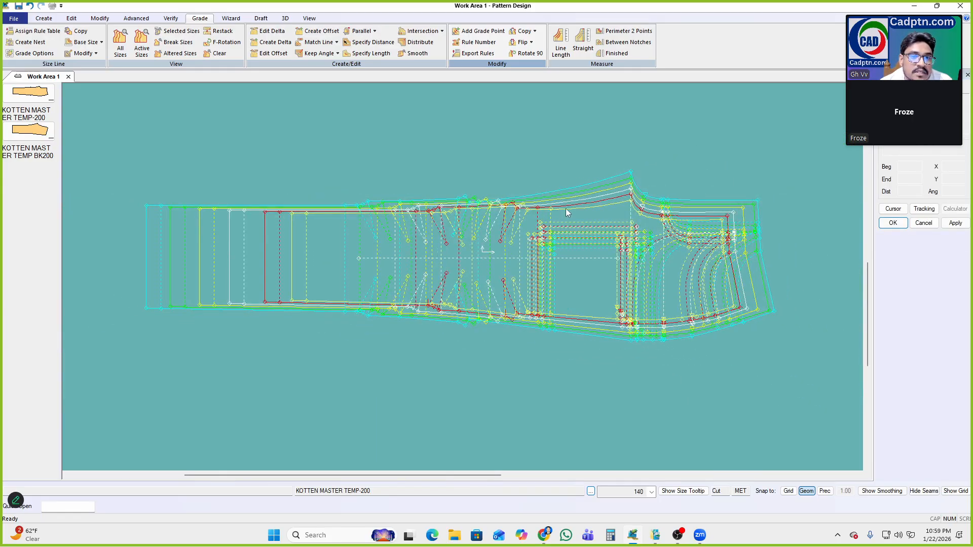
Restack the size nest at the side-seam end of the curved pocket line nearest the waist
scroll(567, 212, up, 1)
scroll(449, 215, up, 4)
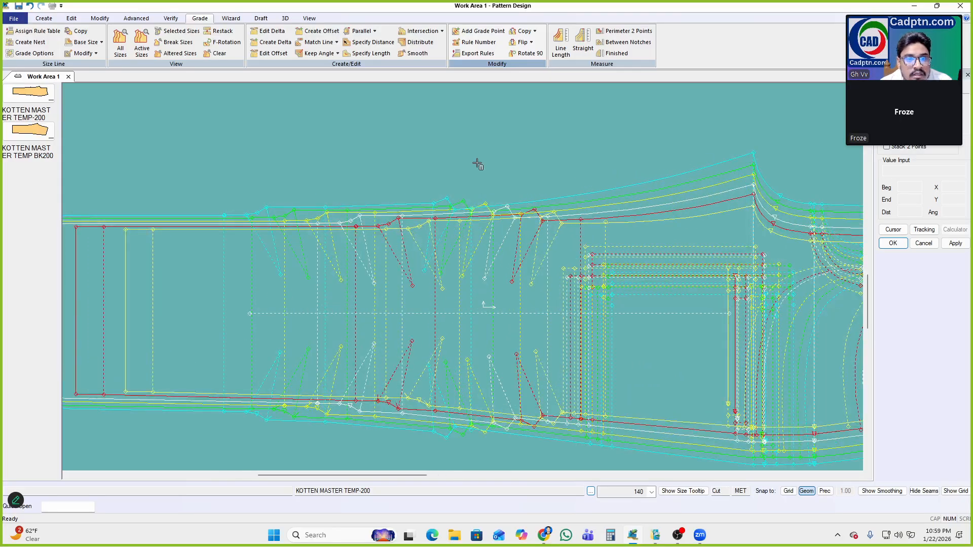
scroll(478, 165, down, 3)
middle_drag(426, 263, 397, 264)
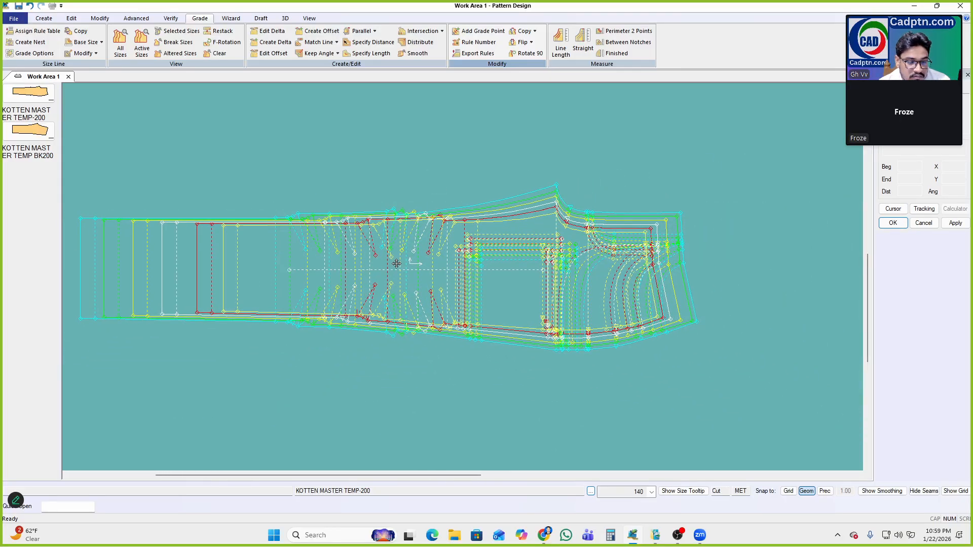
scroll(496, 271, up, 4)
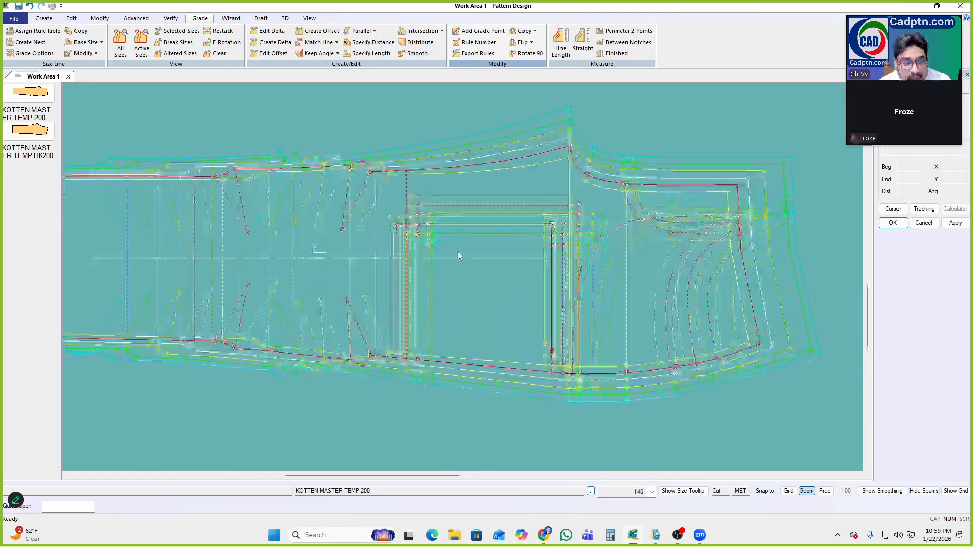
scroll(569, 228, up, 1)
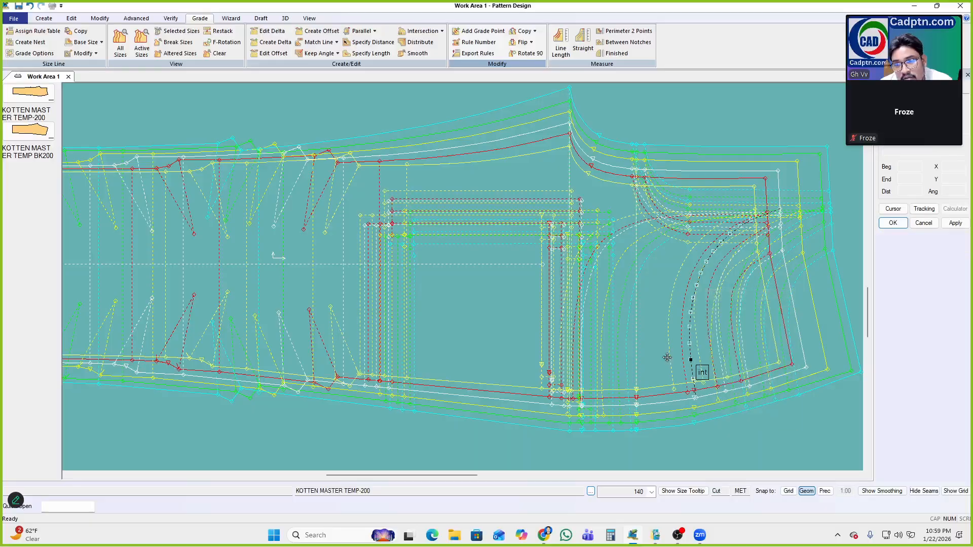
middle_drag(699, 369, 608, 355)
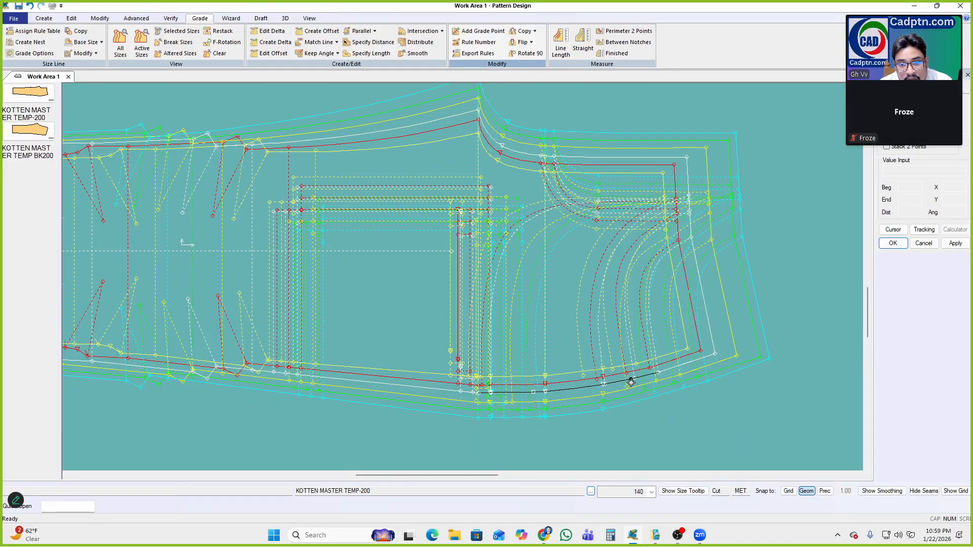
click(658, 373)
right_click(633, 310)
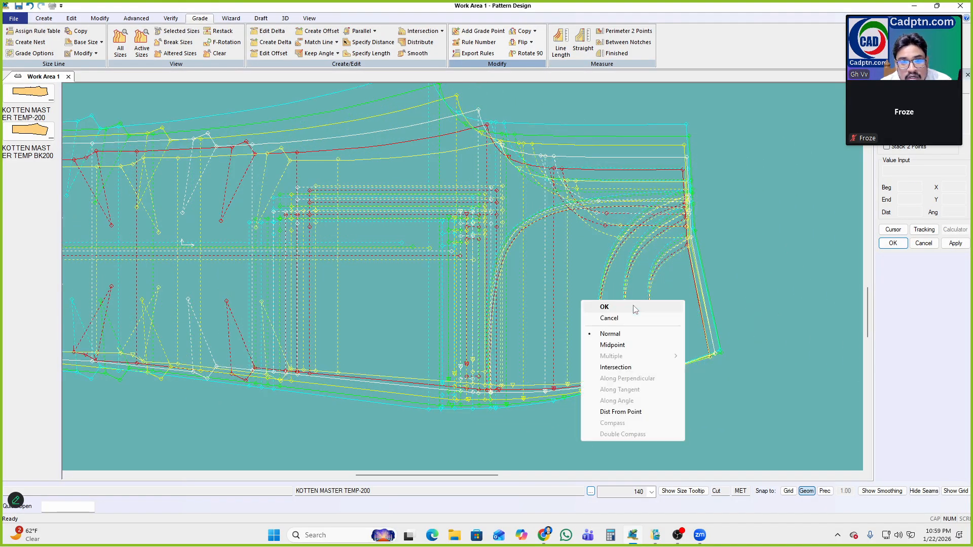
click(634, 308)
scroll(580, 338, down, 2)
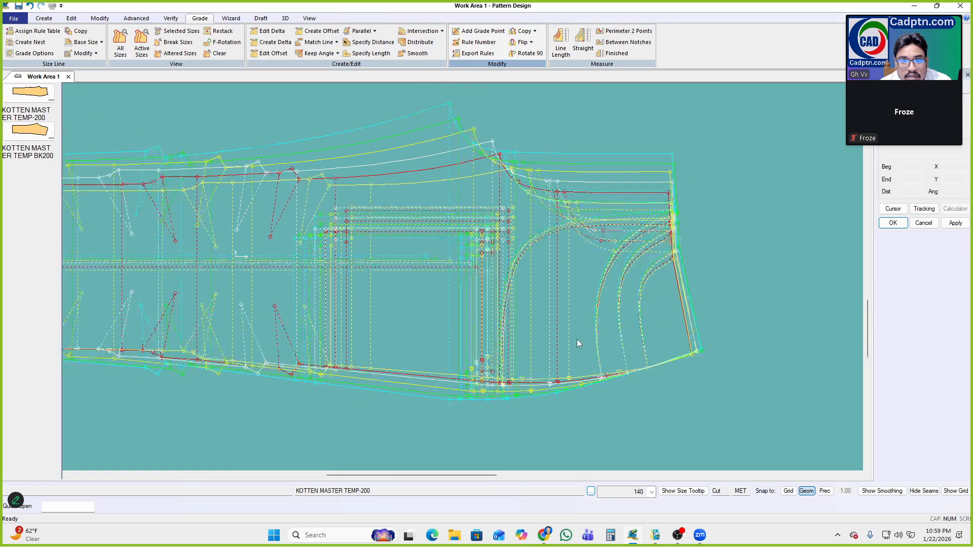
Restack the size nest at the side-seam end of the largest curved pocket line, farthest from the waist
middle_drag(576, 338, 599, 348)
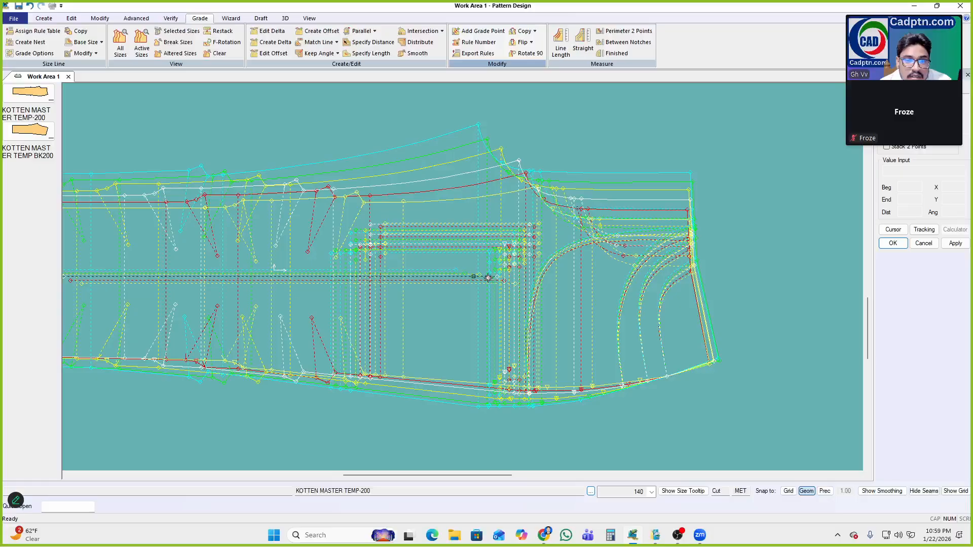
scroll(479, 350, up, 2)
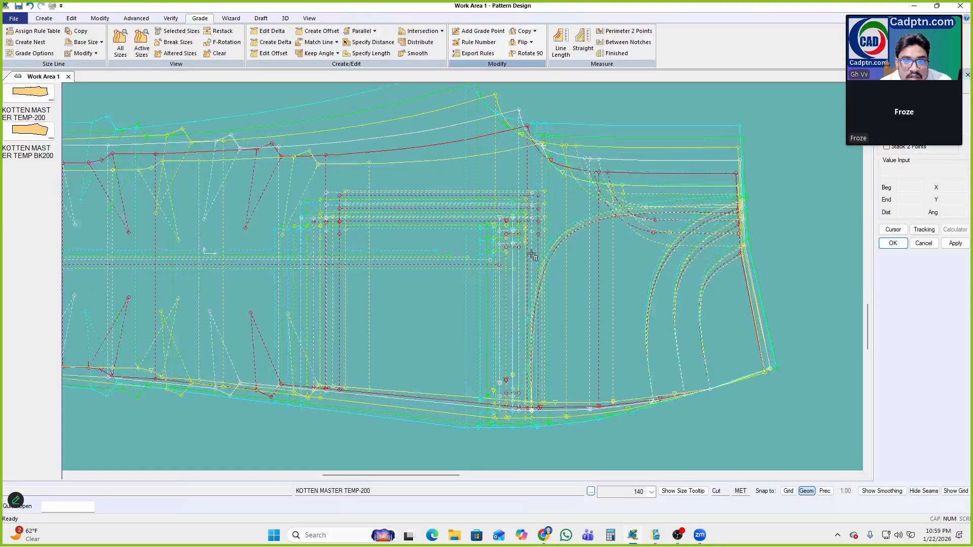
click(530, 408)
right_click(685, 263)
click(702, 272)
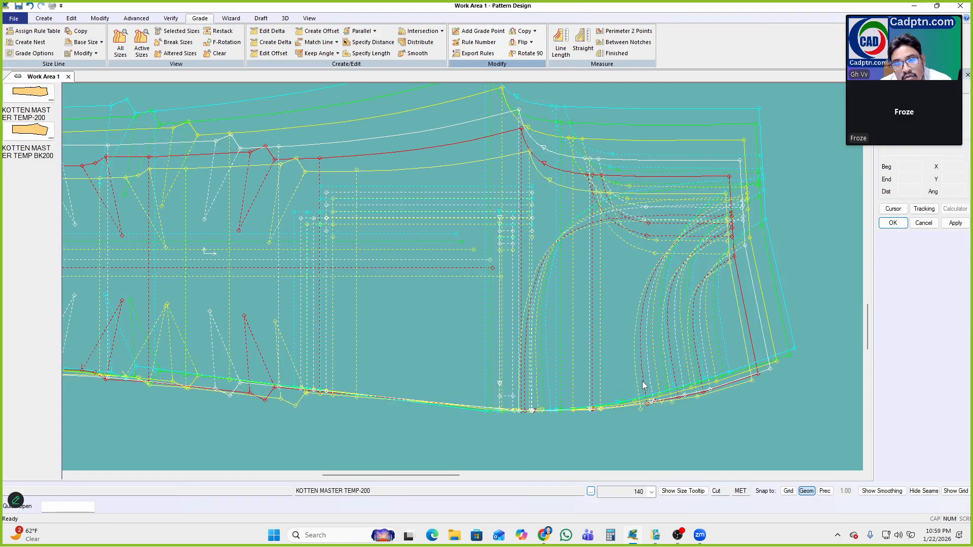
Measure the side-seam segment between the waist corner and the nearest curved pocket line across all sizes, comparing the size differences
scroll(645, 359, down, 2)
scroll(641, 357, up, 3)
middle_drag(638, 357, 580, 339)
right_click(582, 342)
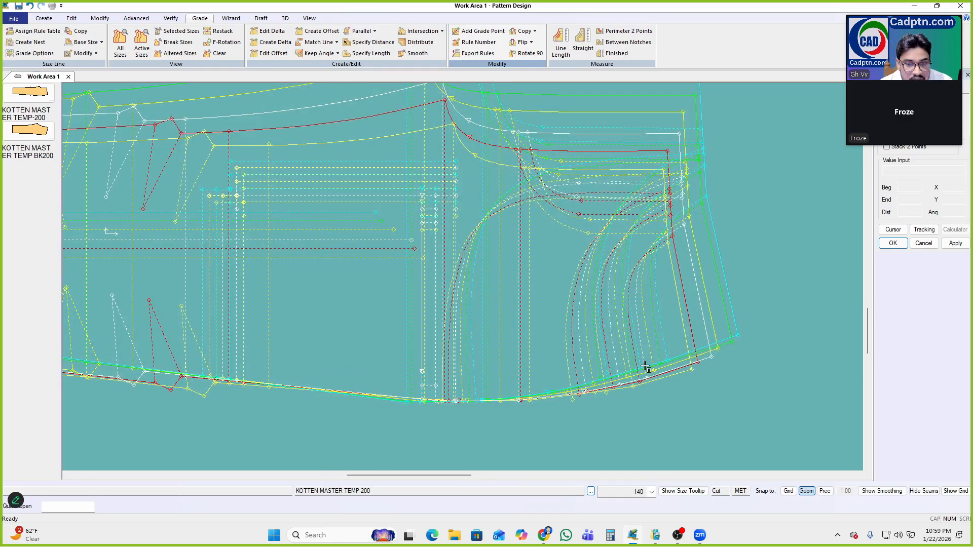
scroll(654, 370, up, 1)
key(Escape)
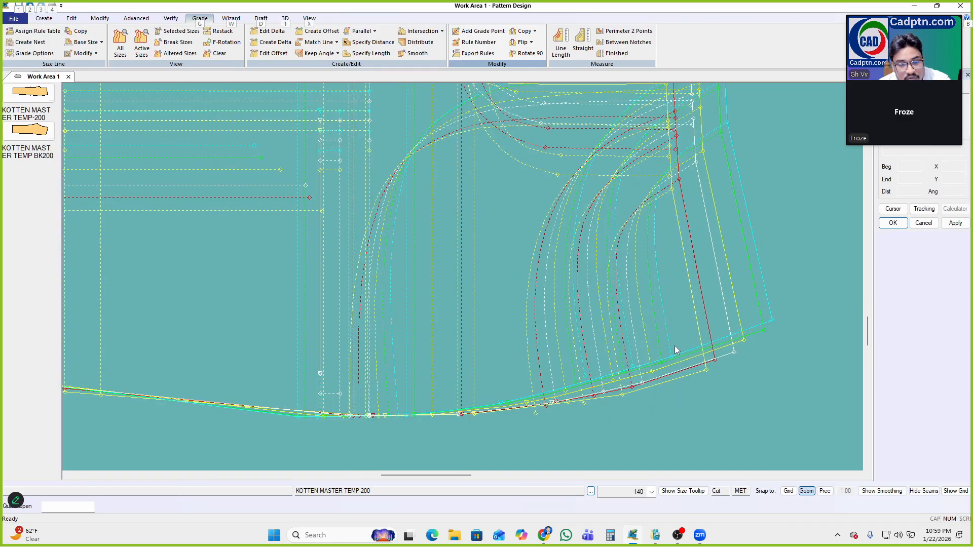
right_click(727, 222)
click(727, 222)
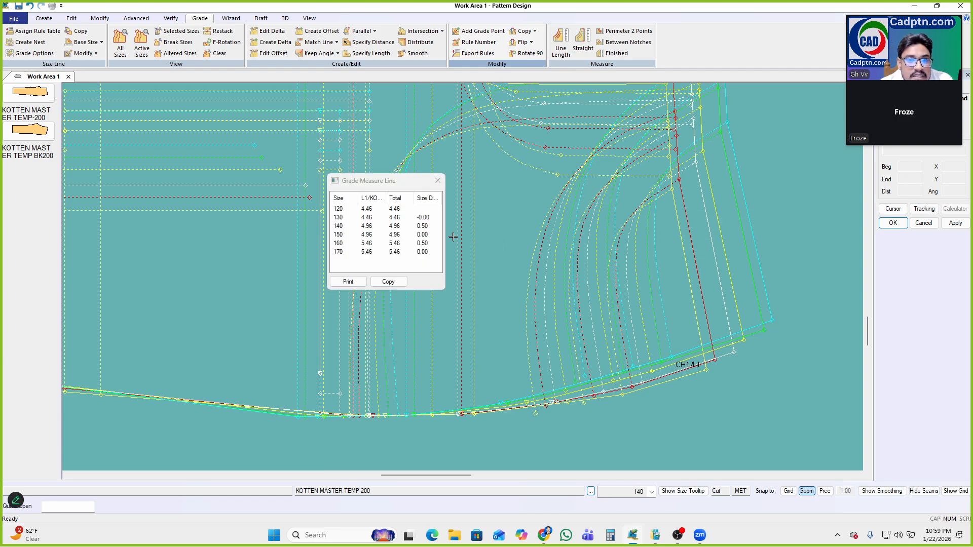
drag(433, 222, 254, 188)
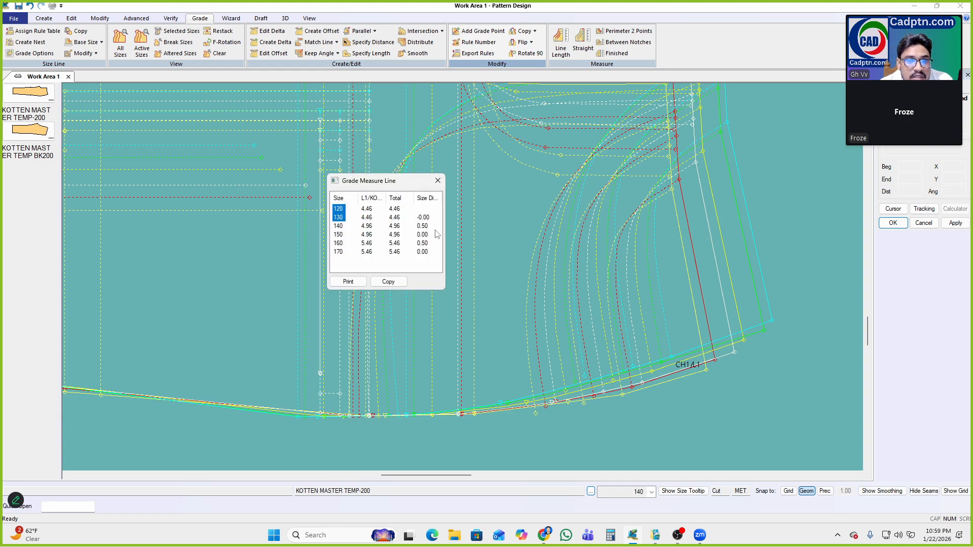
drag(399, 240, 310, 239)
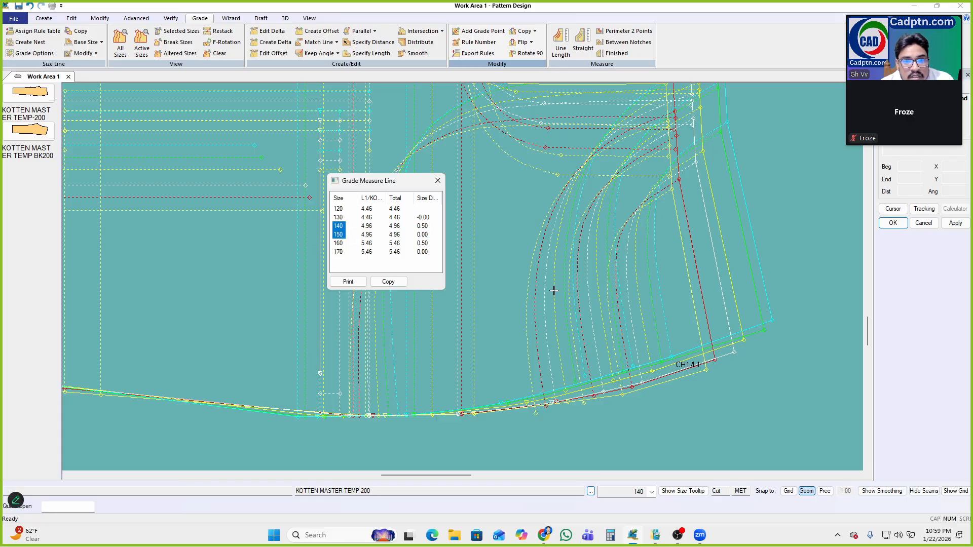
right_click(651, 212)
drag(428, 220, 300, 203)
right_click(653, 206)
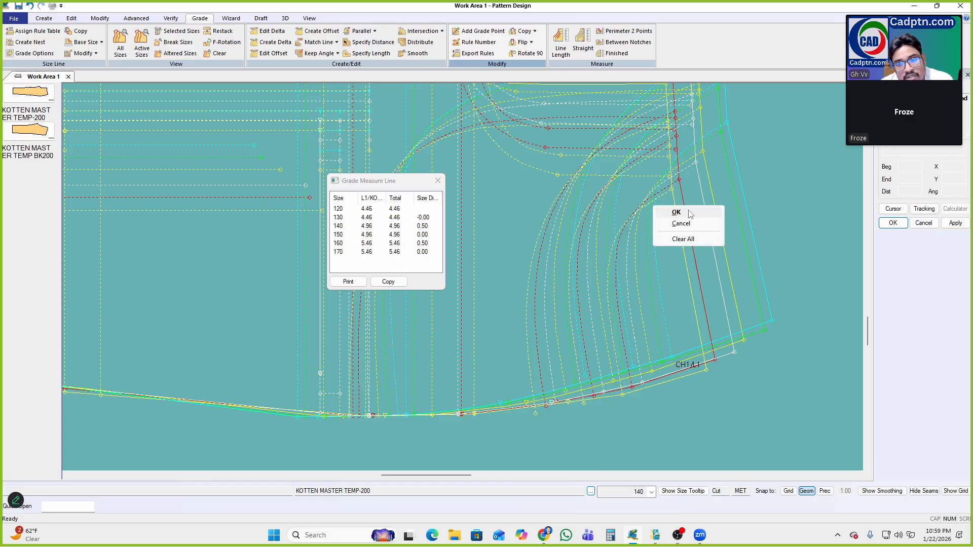
click(687, 213)
Restack the size nest on the grain line and clear the displayed nest from the trouser piece
scroll(608, 294, down, 3)
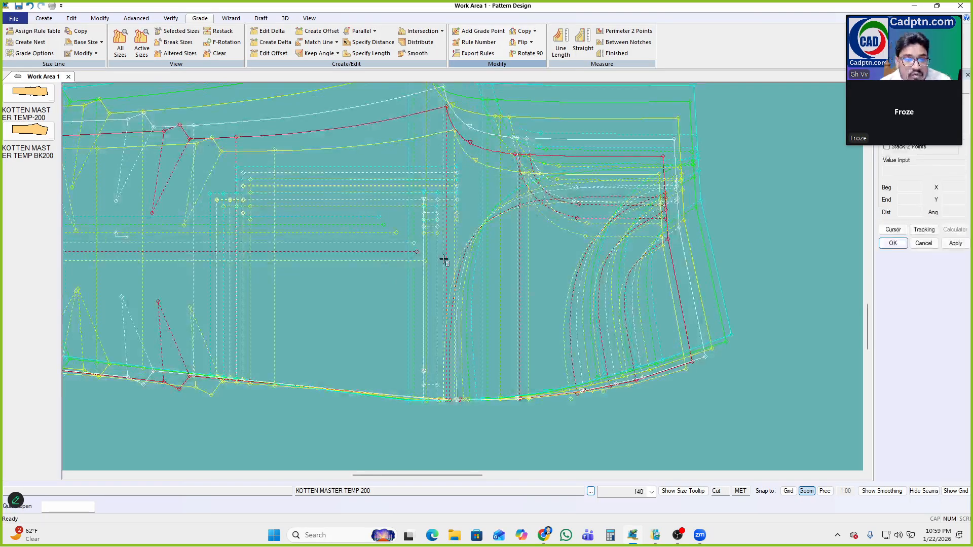
scroll(410, 244, down, 4)
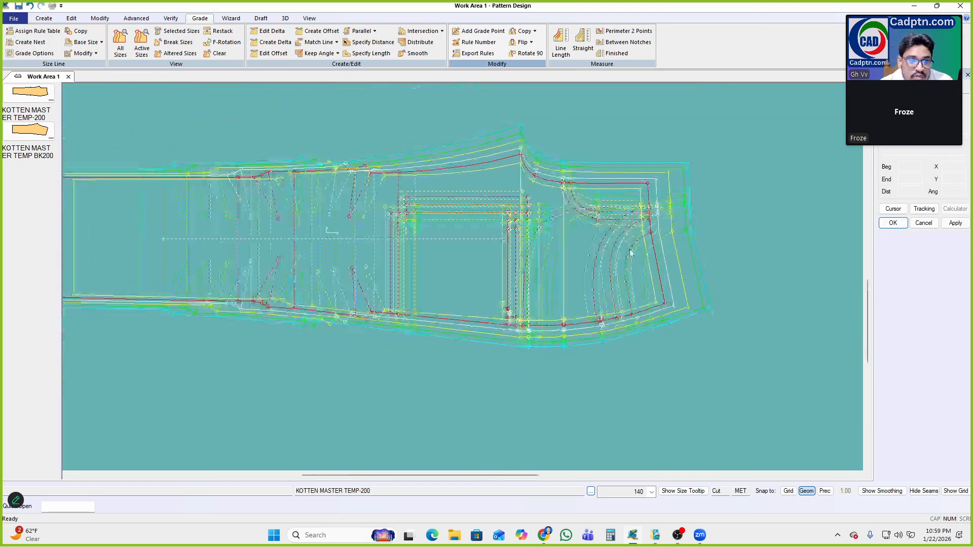
scroll(379, 283, up, 2)
click(352, 244)
right_click(710, 132)
click(747, 139)
Display all sizes of the trouser piece as a nest again
scroll(537, 277, down, 1)
scroll(523, 276, up, 1)
click(518, 274)
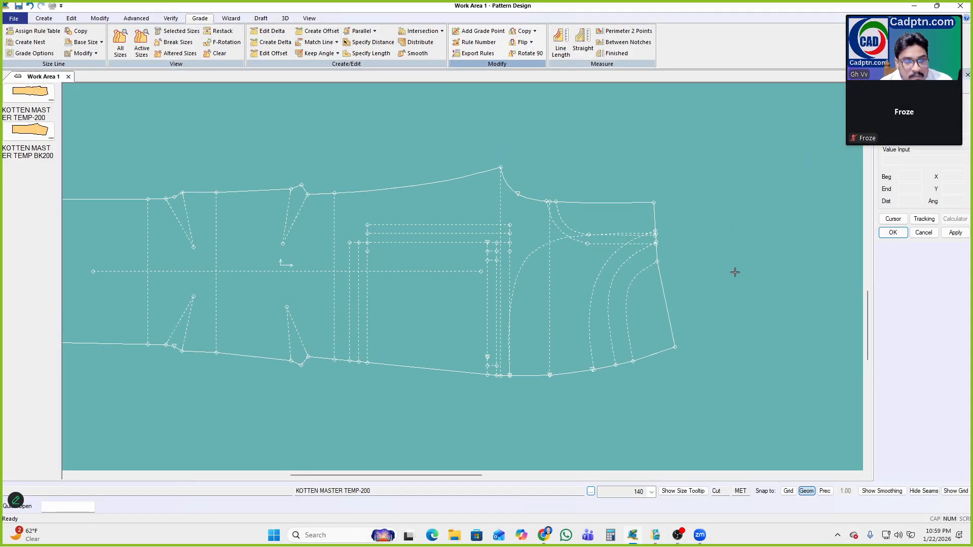
click(394, 271)
right_click(680, 171)
click(682, 172)
scroll(343, 144, up, 3)
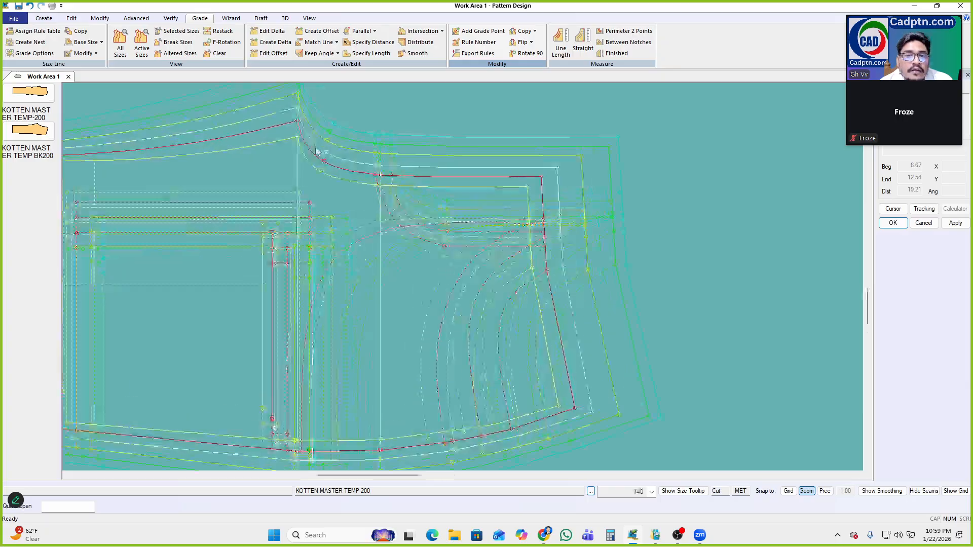
middle_drag(436, 173, 371, 176)
scroll(521, 167, down, 2)
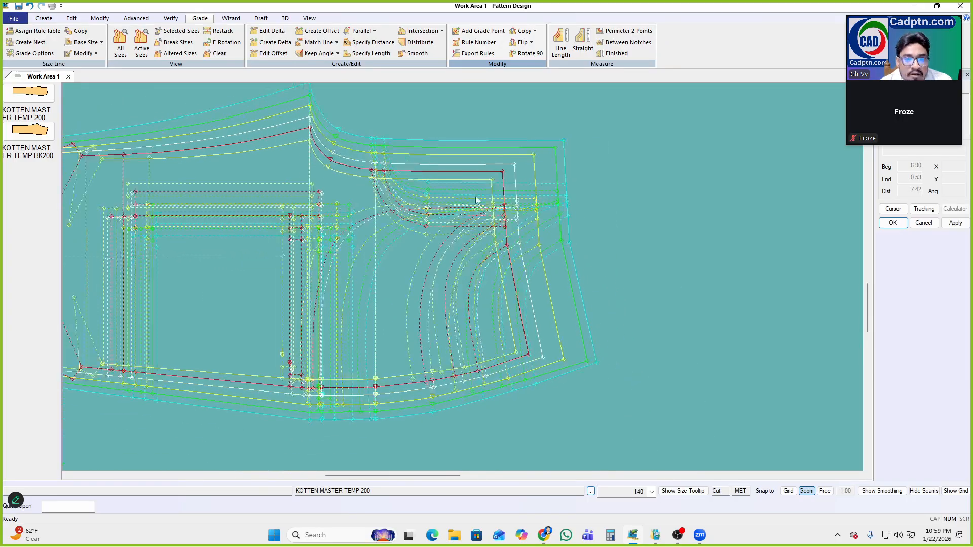
Create a graded binding piece of width 2 with notch type 1 from the trouser's whole waist edge
click(44, 18)
click(328, 53)
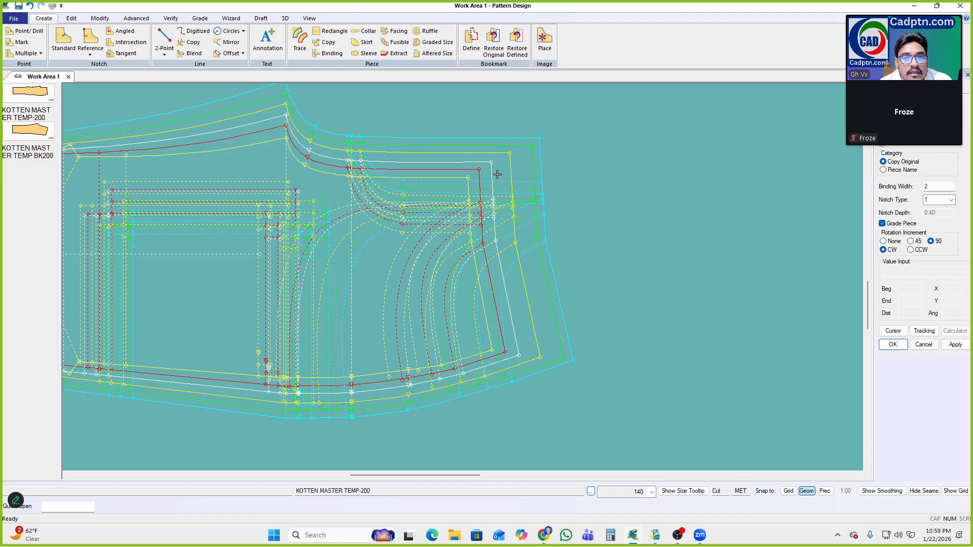
click(497, 174)
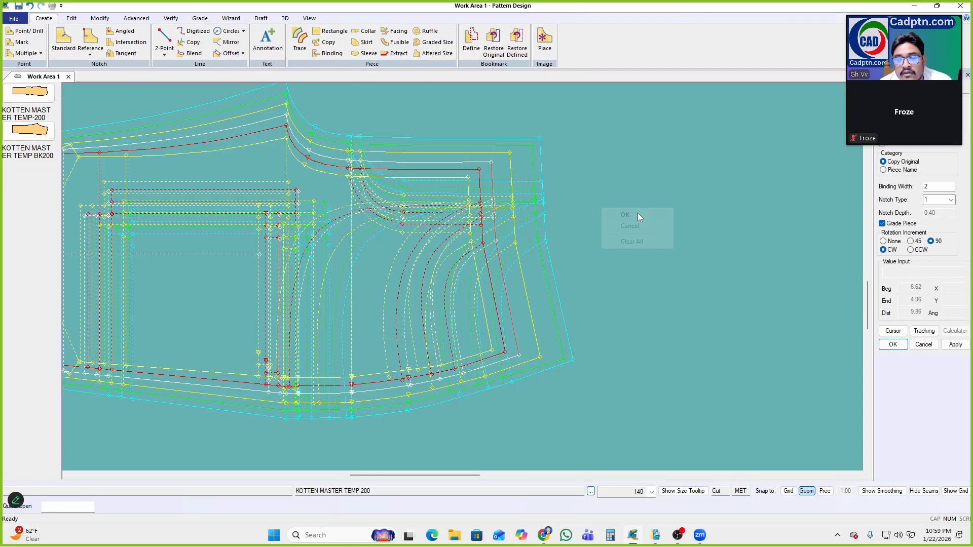
click(637, 214)
right_click(690, 194)
click(726, 199)
scroll(558, 221, down, 1)
scroll(555, 243, up, 2)
Move the binding and trouser pieces closer together and inspect the binding against the graded waist edge
drag(543, 281, 563, 270)
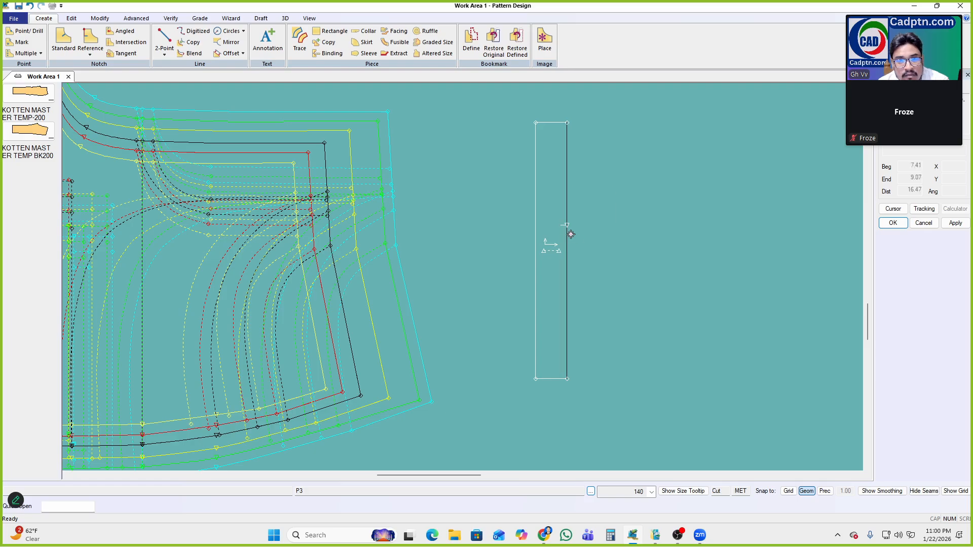
scroll(577, 234, up, 2)
scroll(630, 235, down, 4)
right_click(610, 162)
click(663, 170)
drag(329, 268, 383, 244)
scroll(456, 191, up, 3)
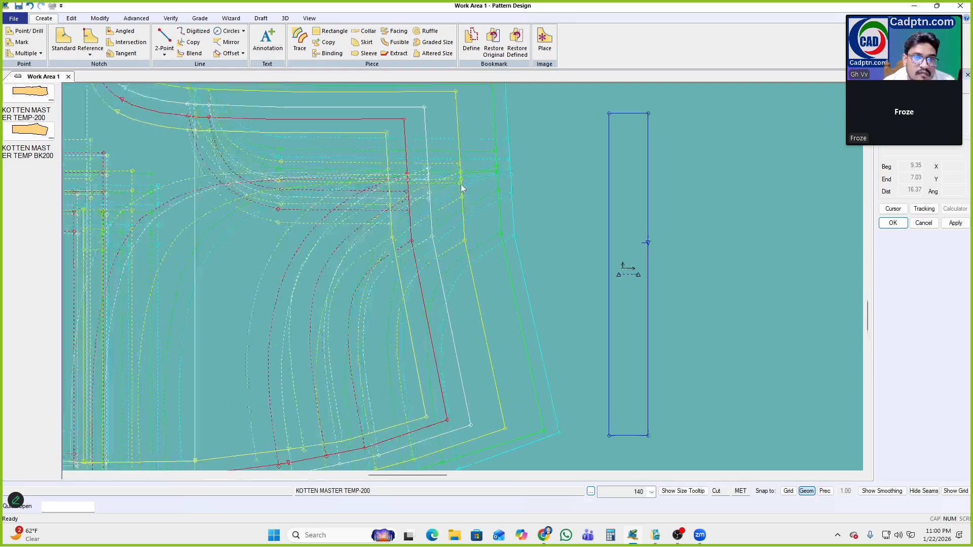
scroll(465, 203, down, 3)
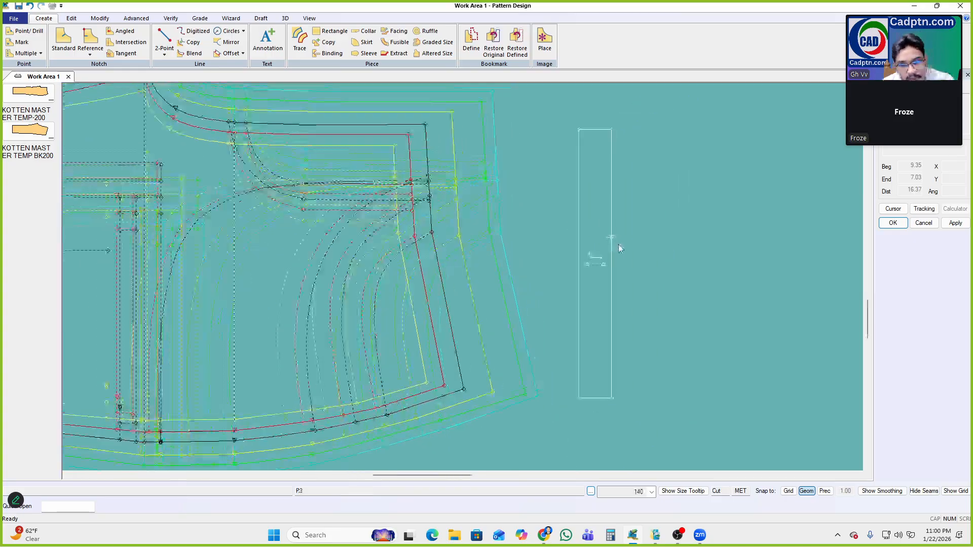
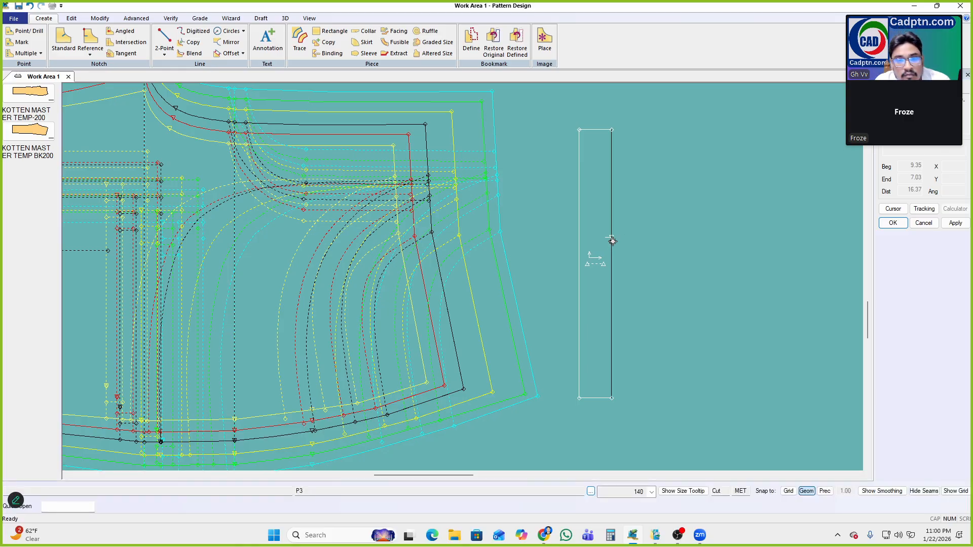
Clear the displayed size nest from the trouser piece
click(611, 237)
right_click(636, 167)
click(643, 173)
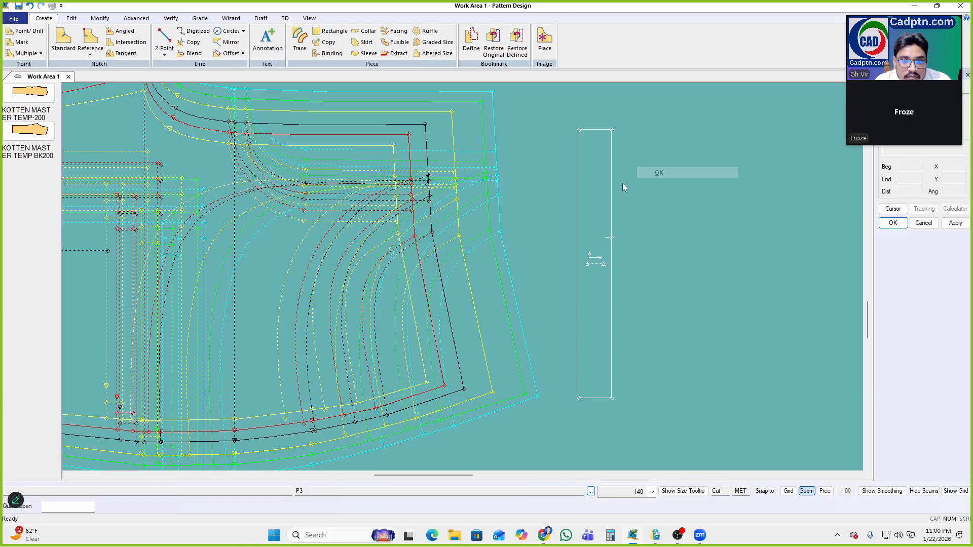
Delete the binding piece made from the whole waist edge
click(588, 212)
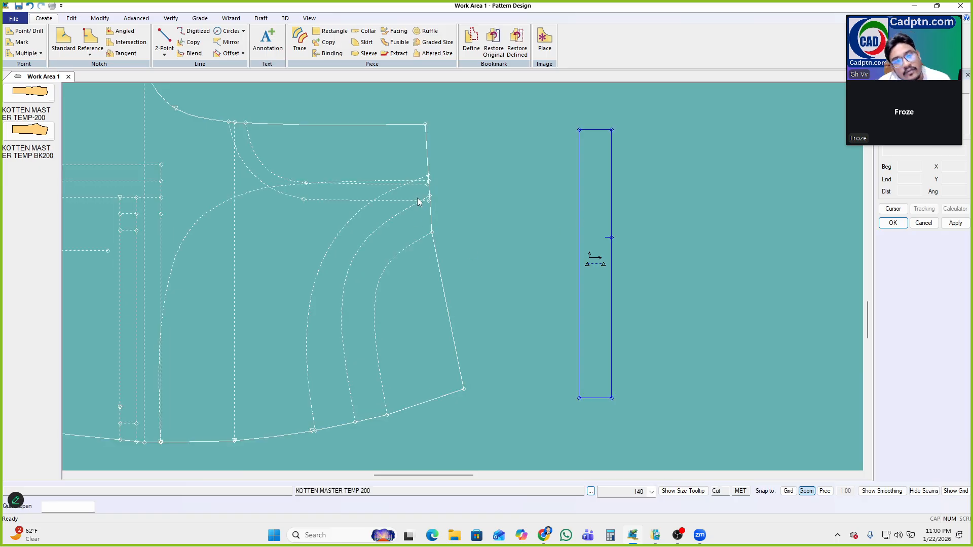
drag(427, 165, 446, 214)
right_click(679, 236)
click(666, 237)
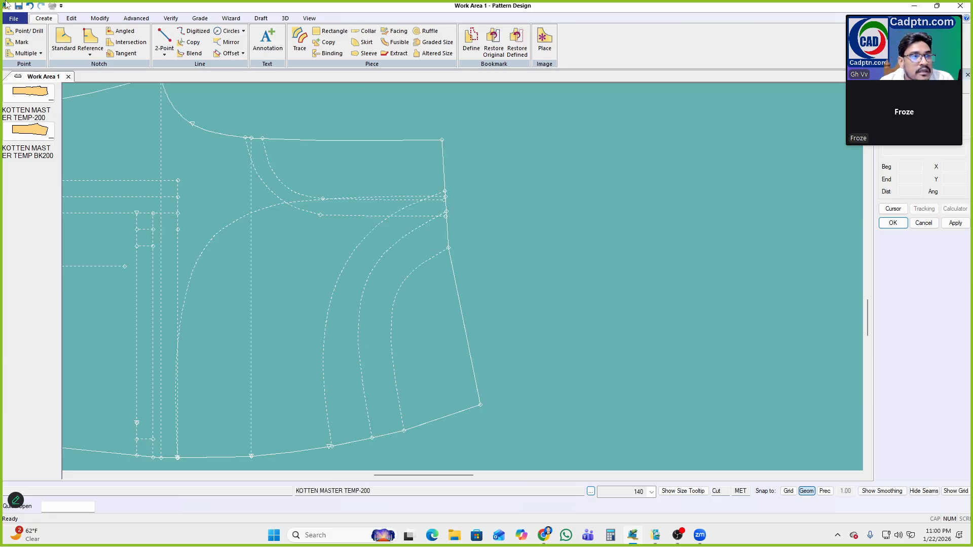
Create a graded binding piece of width 2 from the waist segment between centre front and innermost pocket line, and display its sizes
click(331, 53)
click(445, 167)
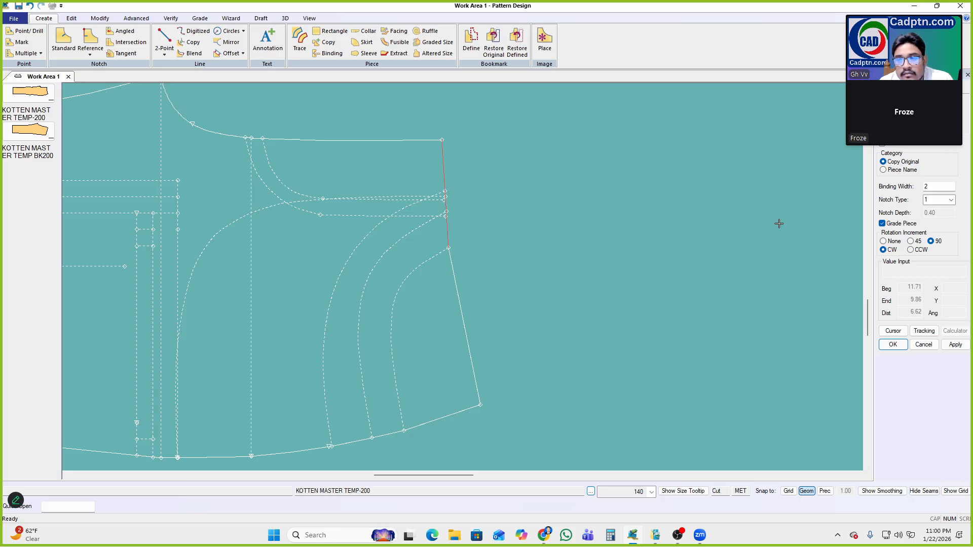
right_click(573, 172)
click(573, 173)
click(583, 206)
right_click(691, 151)
click(691, 151)
right_click(691, 150)
click(689, 153)
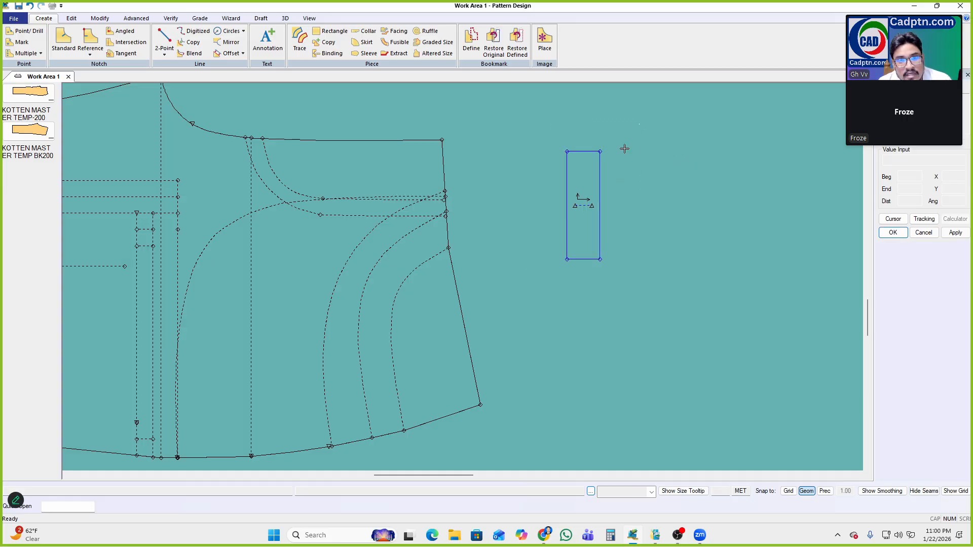
right_click(746, 117)
click(747, 119)
Regrade the binding's lower end points, replacing the Delta Y values with -1 for every size break
key(e)
scroll(627, 271, up, 3)
drag(643, 237, 446, 323)
scroll(446, 323, down, 2)
scroll(740, 270, up, 3)
right_click(730, 204)
click(731, 208)
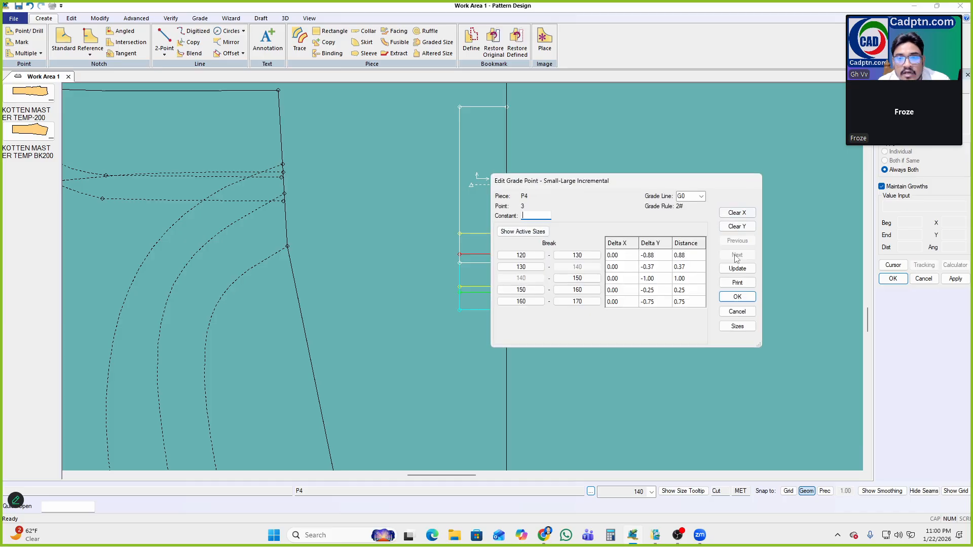
click(741, 226)
text(-1)
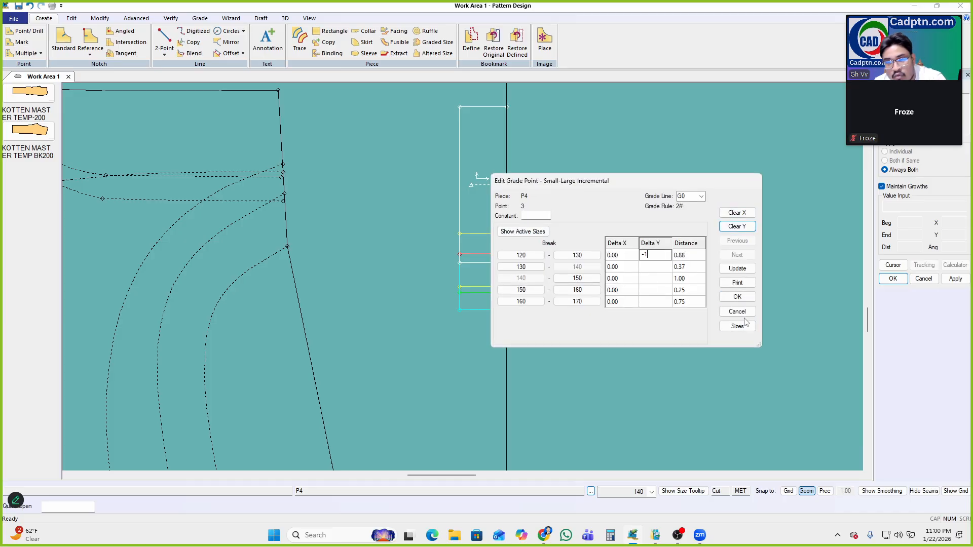
click(739, 270)
click(737, 297)
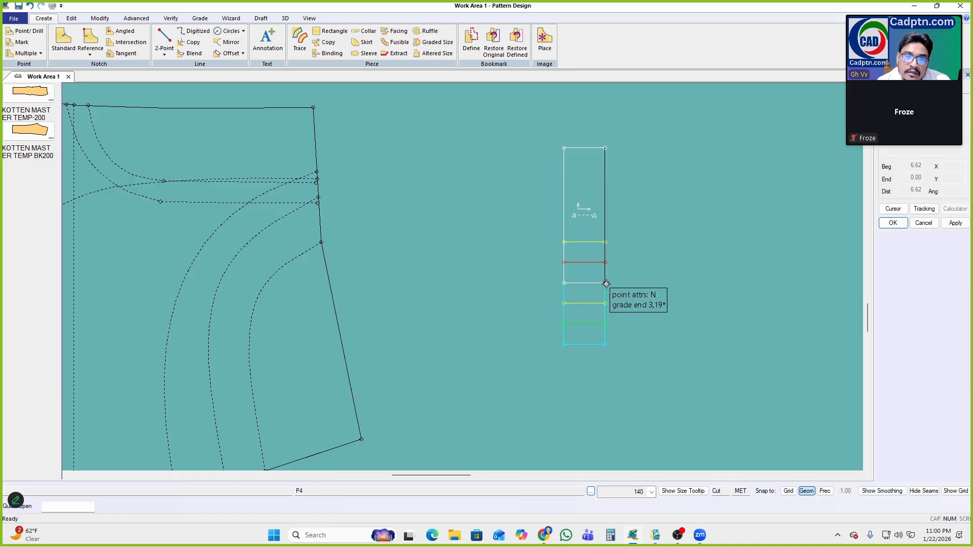
Create a second graded binding from the same waist segment, place it beside the first and display its sizes for comparison
drag(606, 284, 568, 279)
scroll(612, 200, down, 1)
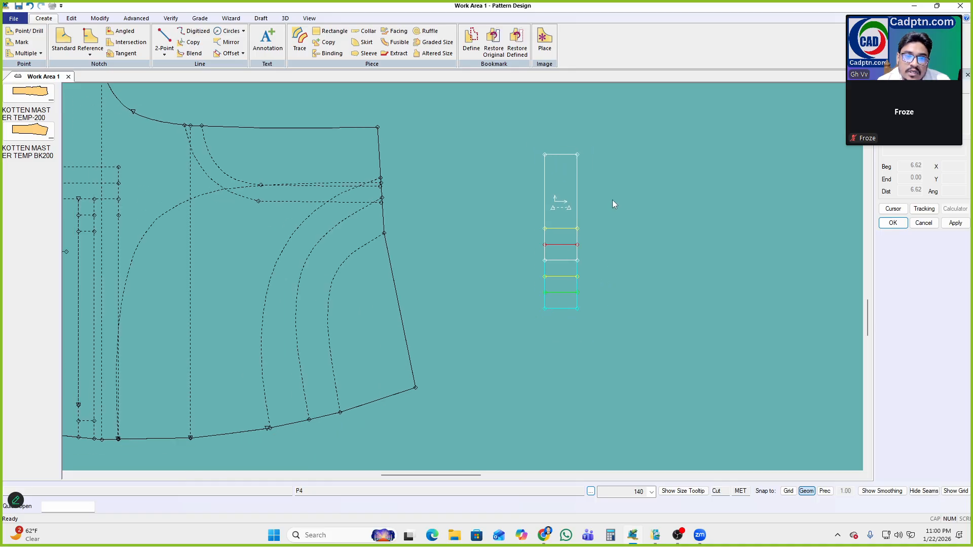
drag(400, 198, 403, 205)
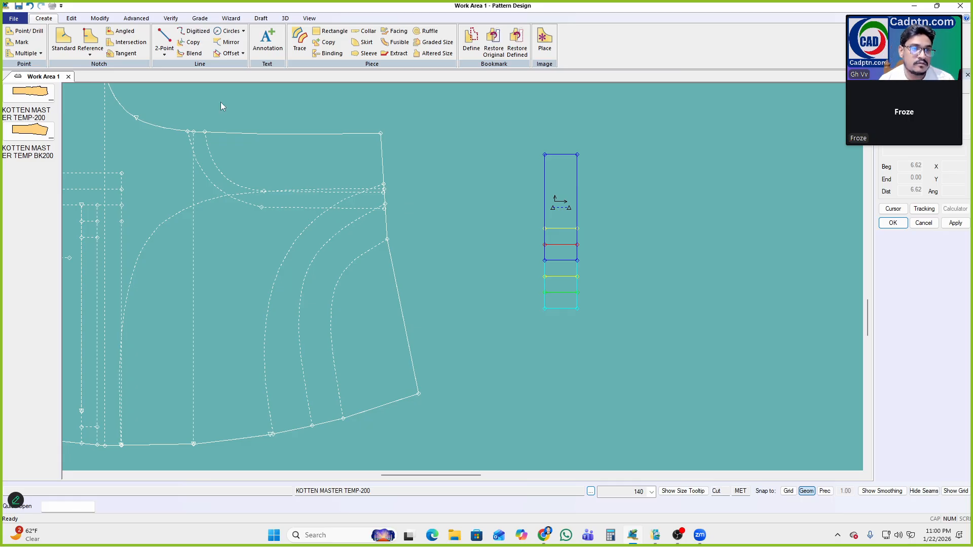
click(332, 53)
click(381, 163)
right_click(506, 113)
click(506, 113)
click(475, 178)
right_click(506, 145)
click(506, 146)
key(s)
drag(437, 119, 509, 249)
right_click(690, 158)
click(690, 157)
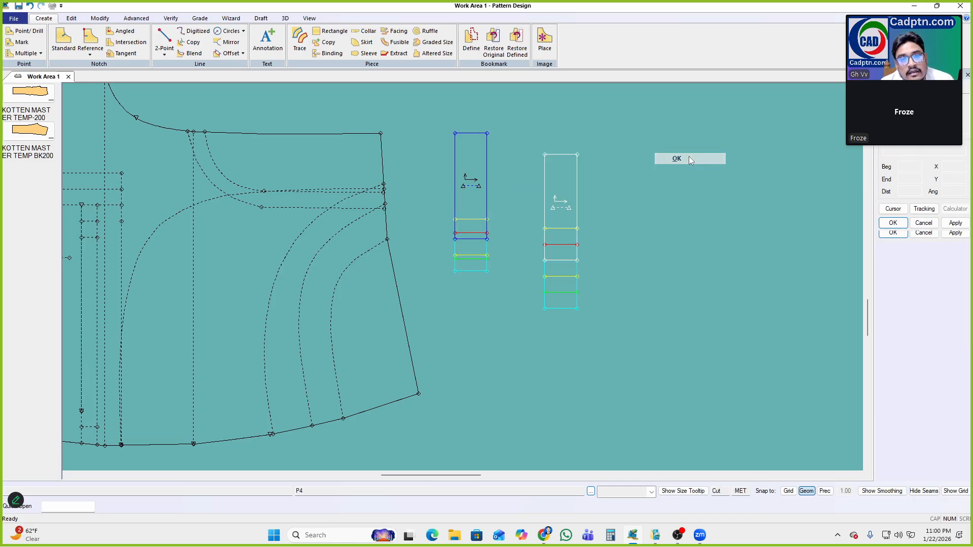
Delete the second binding piece, the one placed nearer the trouser's waist
scroll(553, 207, up, 2)
drag(581, 270, 578, 263)
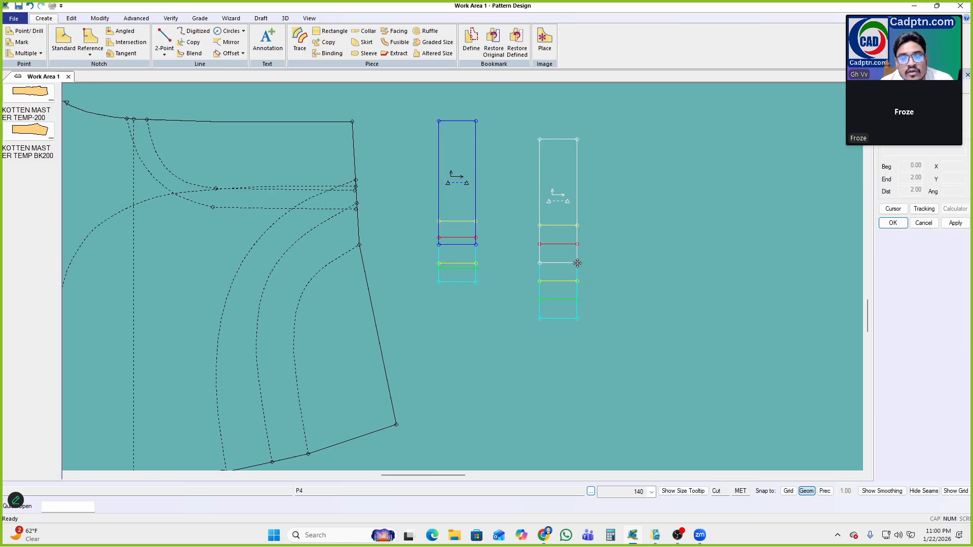
key(Delete)
click(465, 178)
right_click(558, 133)
click(558, 132)
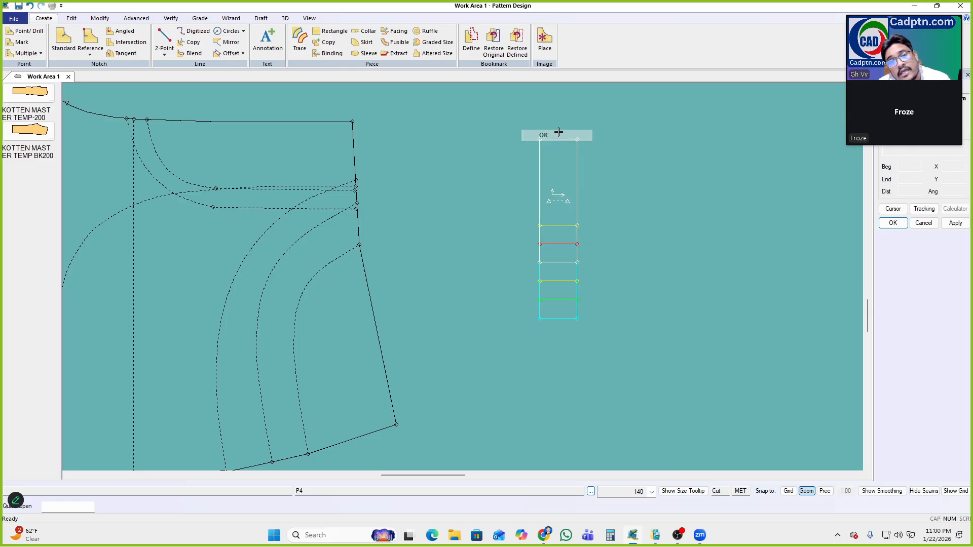
drag(574, 223, 550, 216)
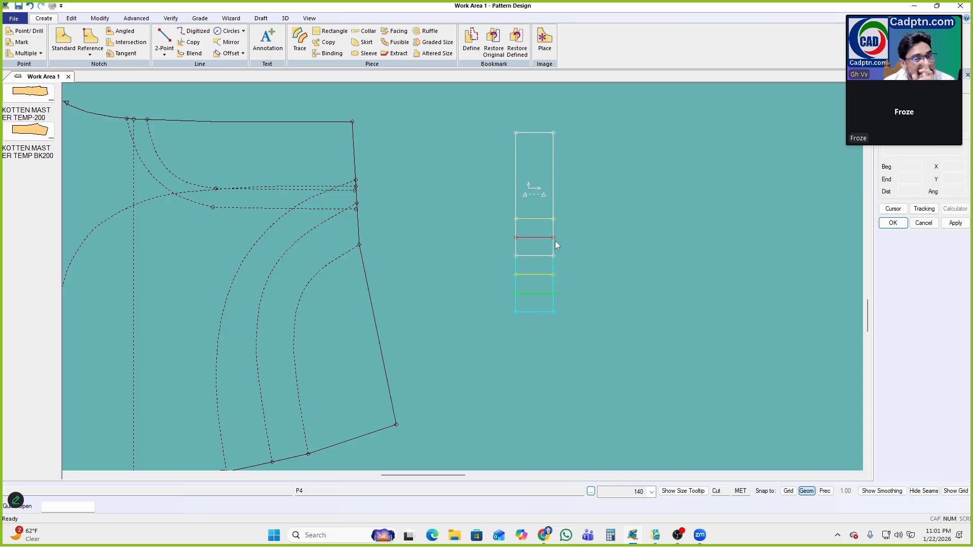
scroll(579, 174, up, 2)
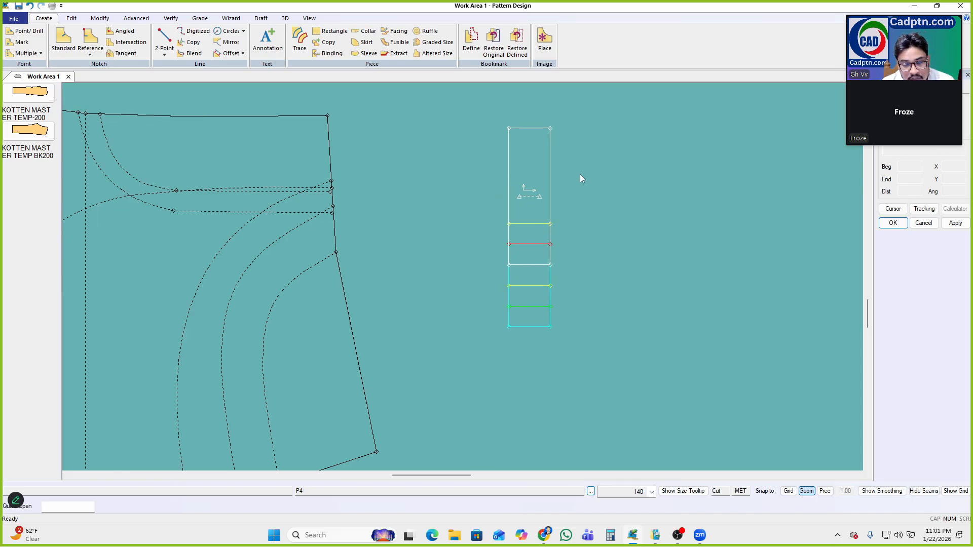
Add a graded point near the upper end of the binding's outer long edge and clear its Delta Y values
right_click(636, 138)
click(635, 138)
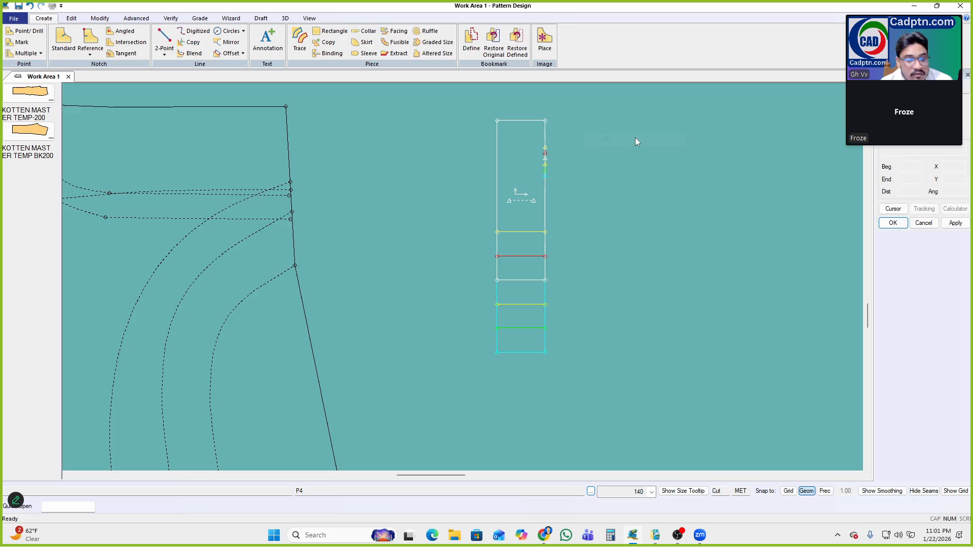
scroll(767, 163, up, 2)
scroll(492, 170, down, 1)
scroll(492, 170, up, 1)
drag(537, 158, 374, 187)
scroll(570, 179, down, 2)
right_click(708, 139)
click(709, 138)
click(738, 228)
click(737, 269)
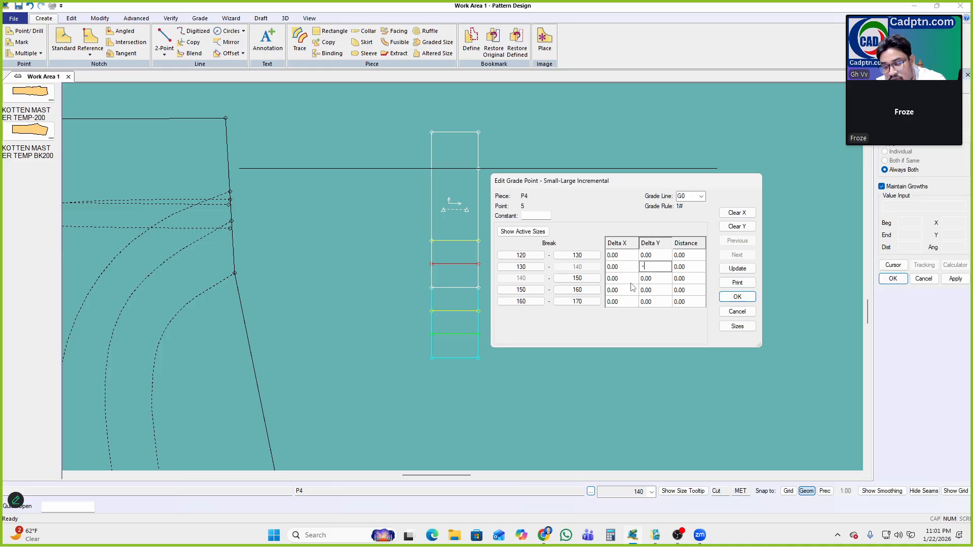
Try grading the outer edge point with a Delta Y of -0.50 for break 130-140 and a negative value for 150-160
click(653, 292)
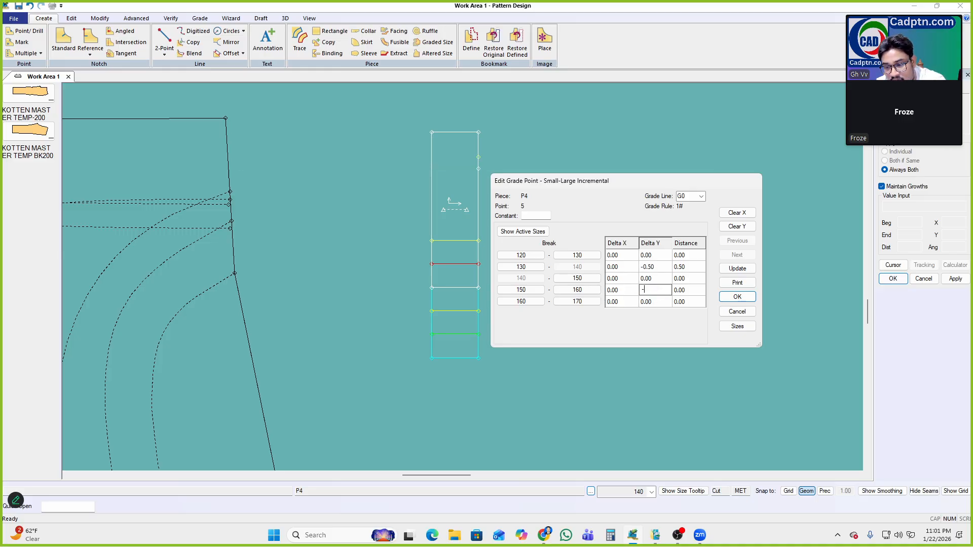
click(738, 299)
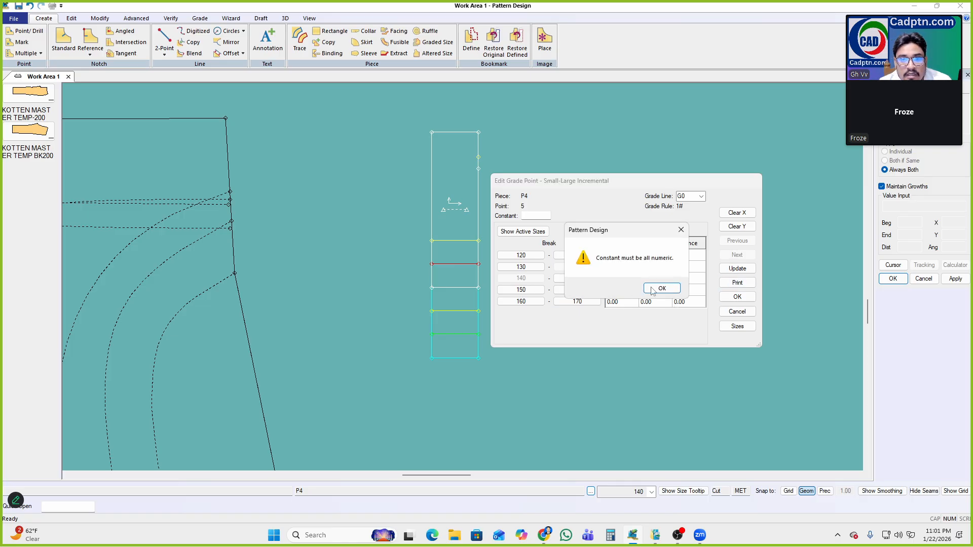
click(654, 289)
Set the outer edge point's Delta Y to 0.50 for breaks 130-140 and 150-160
click(656, 260)
click(658, 268)
drag(657, 268, 609, 282)
key(BackSpace)
click(658, 292)
click(660, 289)
click(655, 274)
click(657, 268)
drag(657, 268, 616, 279)
text(.5)
click(647, 290)
text(.)
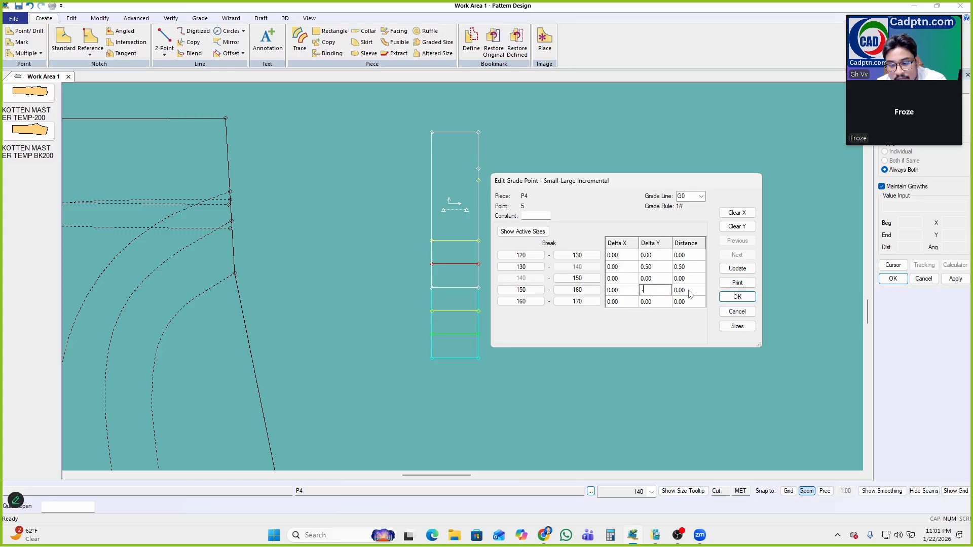
click(733, 298)
Reopen the outer edge point's grading and check its Delta Y for breaks 130-140 and 150-160
click(484, 162)
click(655, 269)
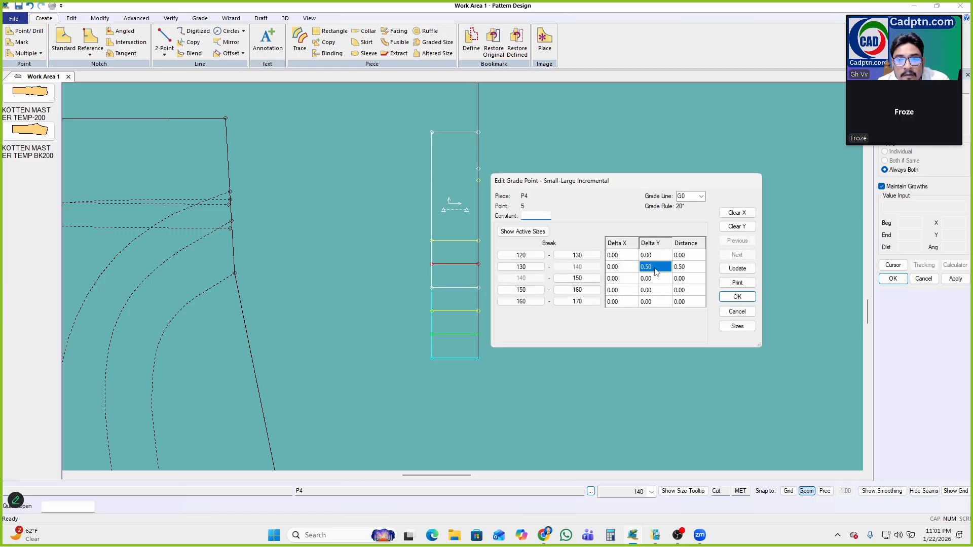
click(662, 294)
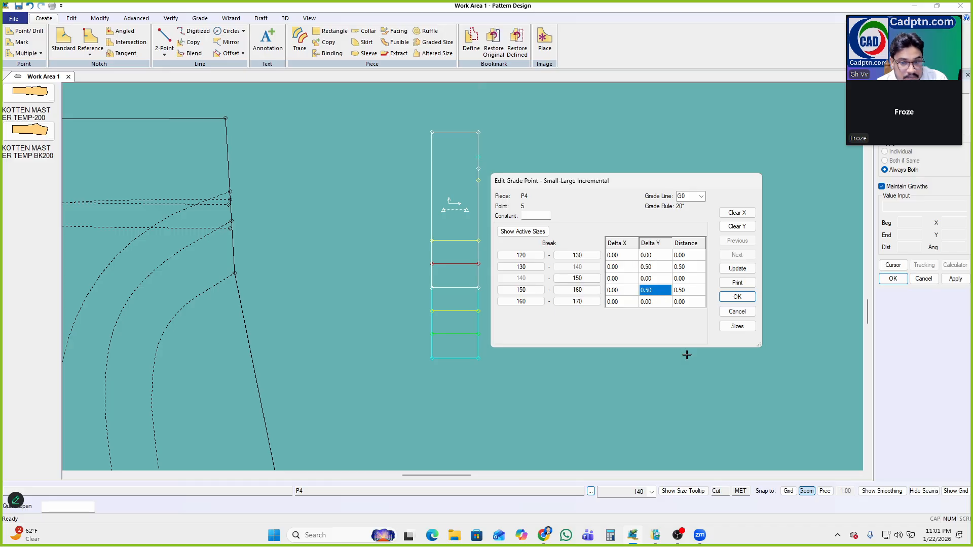
click(737, 297)
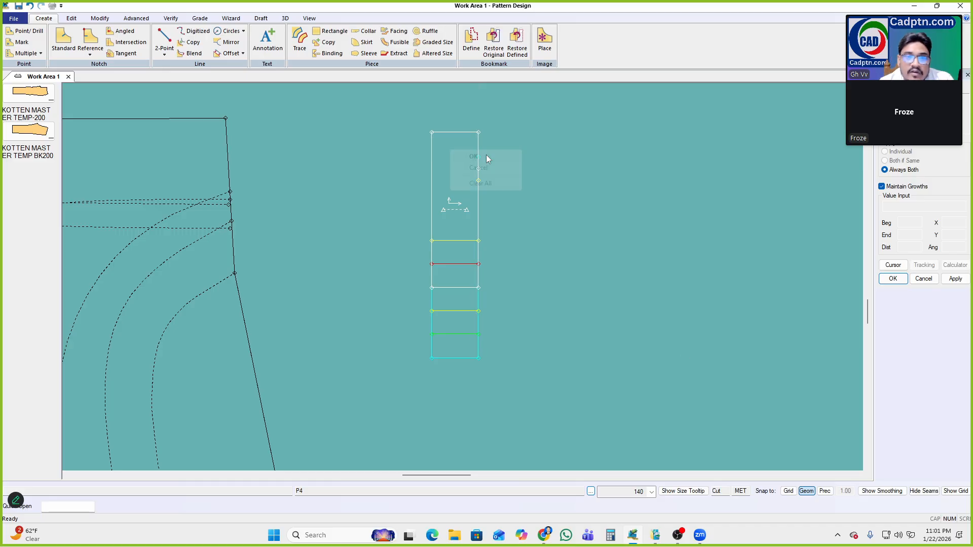
Restack the binding's graded sizes on the outer edge point
scroll(557, 175, down, 1)
scroll(592, 197, down, 2)
scroll(325, 219, up, 1)
drag(311, 220, 292, 222)
scroll(572, 167, up, 2)
scroll(563, 176, up, 1)
mouse_move(578, 198)
mouse_down()
mouse_move(587, 204)
mouse_move(572, 184)
mouse_up()
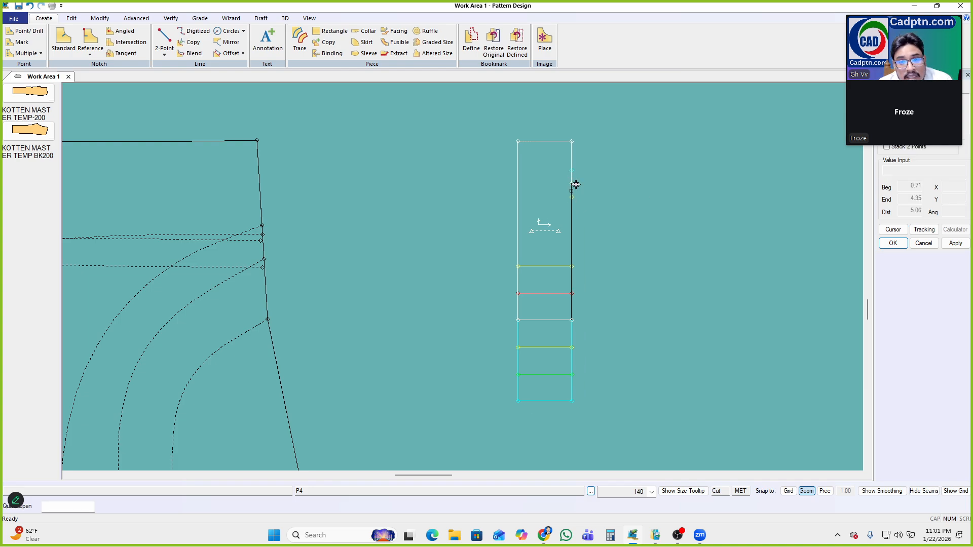
click(573, 184)
Examine the binding's stacked sizes beside the trouser's waist and pocket lines
drag(243, 237, 299, 207)
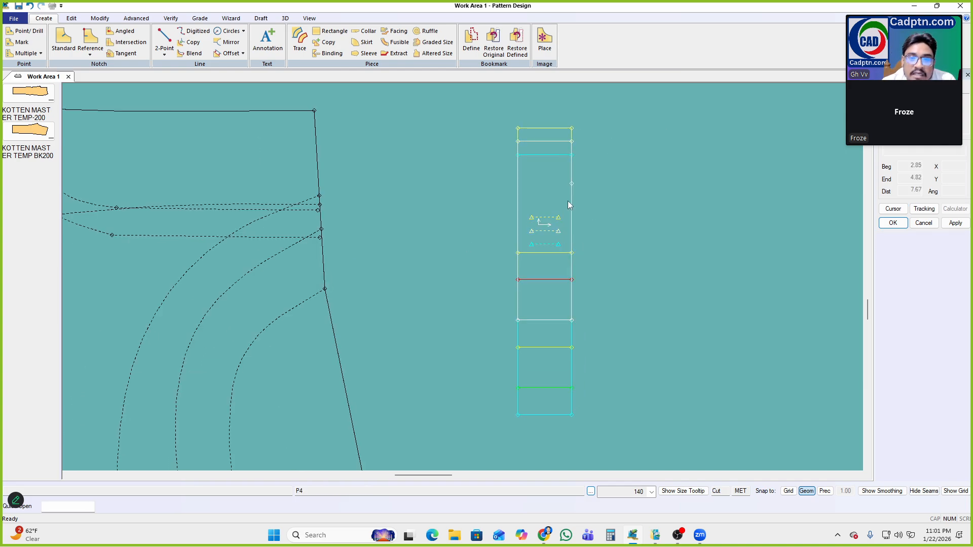
drag(571, 183, 574, 189)
scroll(579, 170, up, 1)
scroll(575, 178, down, 3)
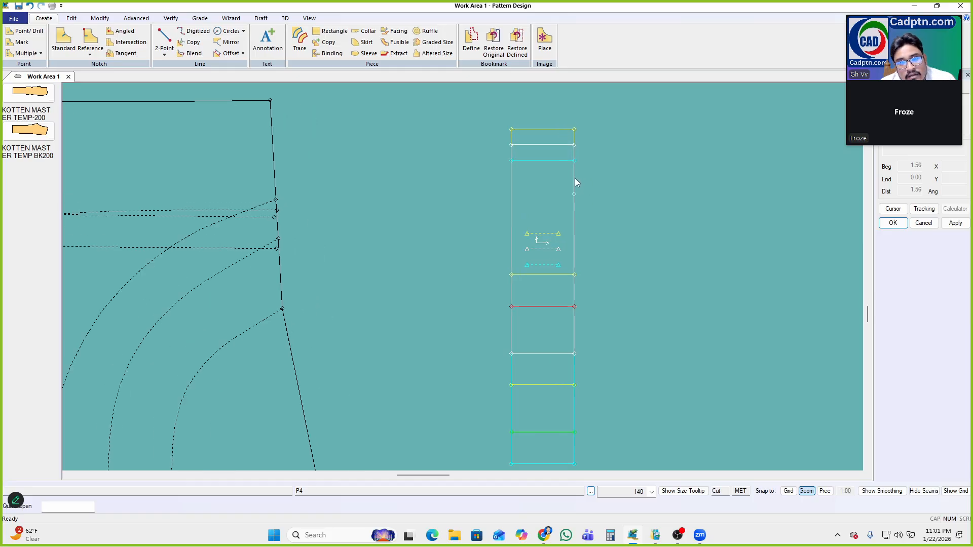
drag(280, 278, 308, 253)
scroll(613, 178, up, 2)
scroll(613, 181, up, 1)
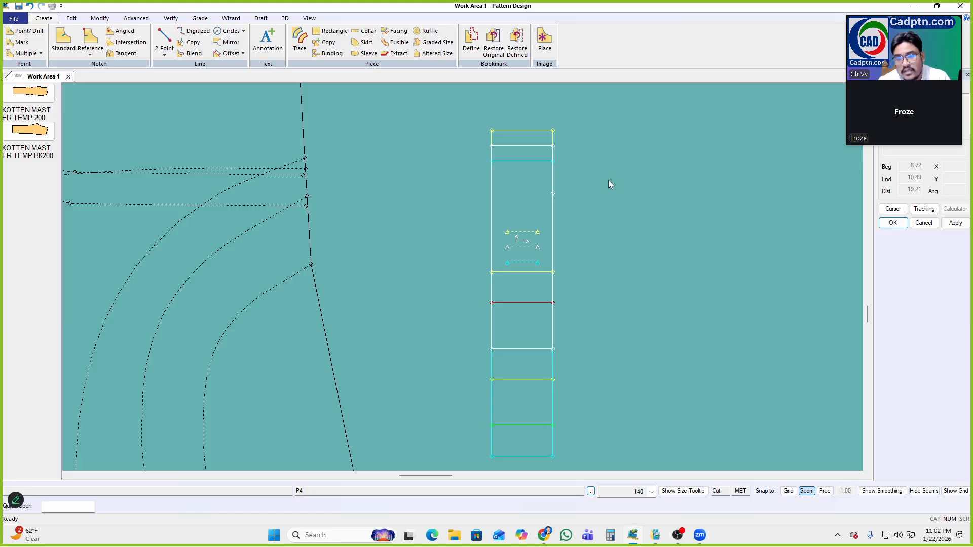
scroll(557, 195, down, 3)
drag(549, 254, 573, 247)
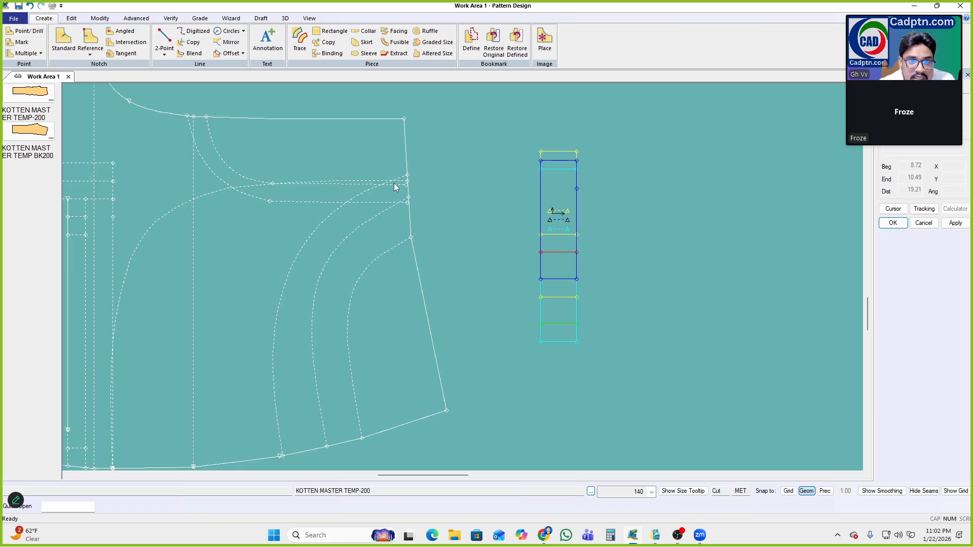
drag(404, 181, 339, 175)
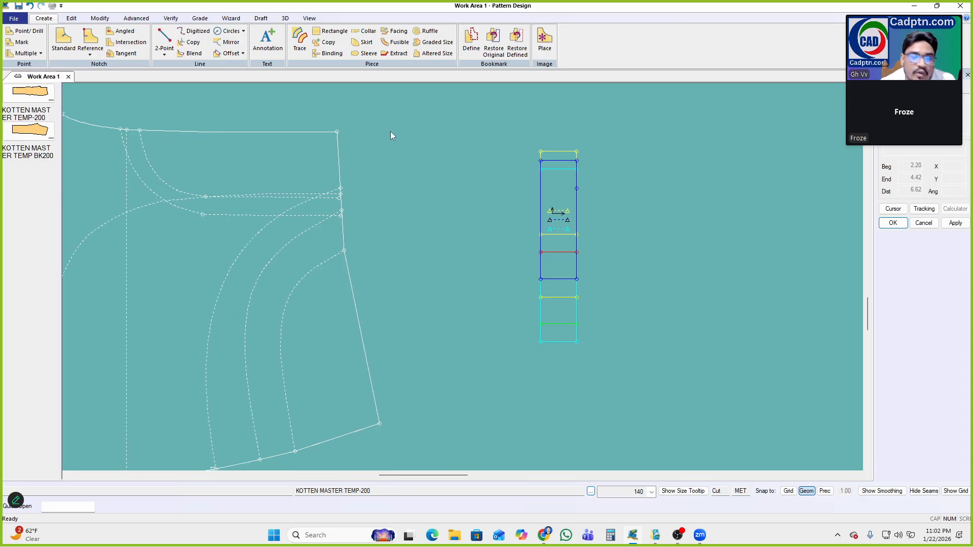
drag(330, 186, 328, 185)
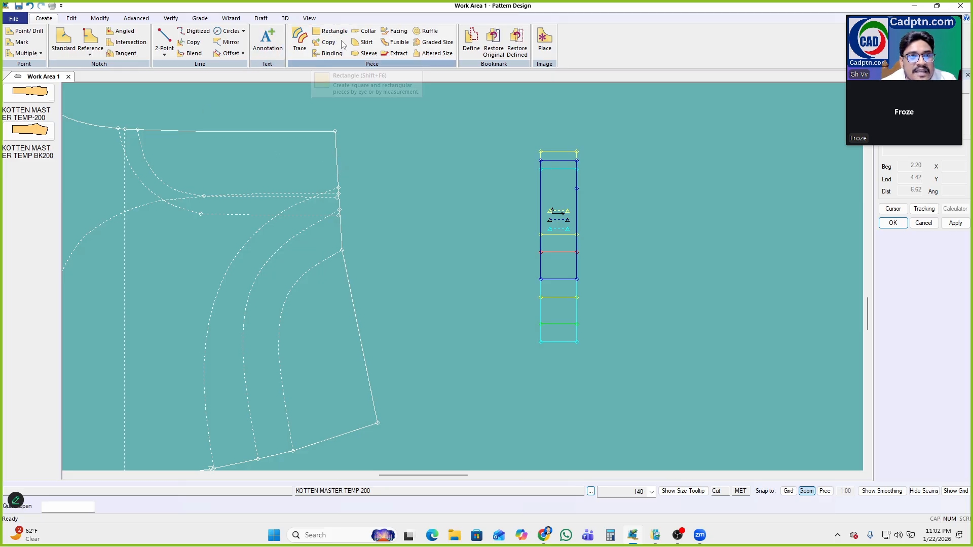
scroll(482, 214, down, 3)
scroll(376, 166, up, 2)
scroll(377, 166, up, 1)
drag(380, 220, 326, 210)
drag(611, 239, 536, 238)
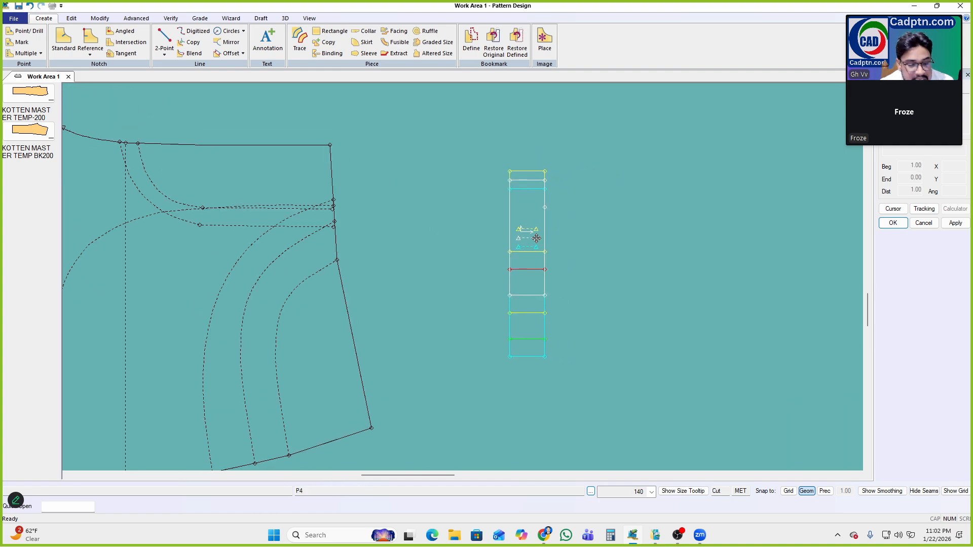
Hide the binding's nested sizes and display all of them again
key(F8)
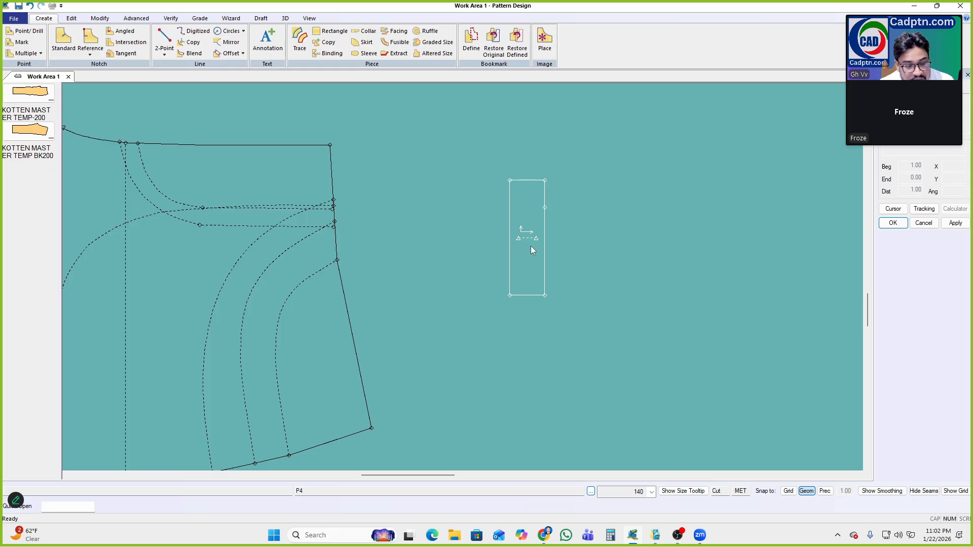
key(F7)
click(539, 227)
right_click(696, 155)
click(698, 158)
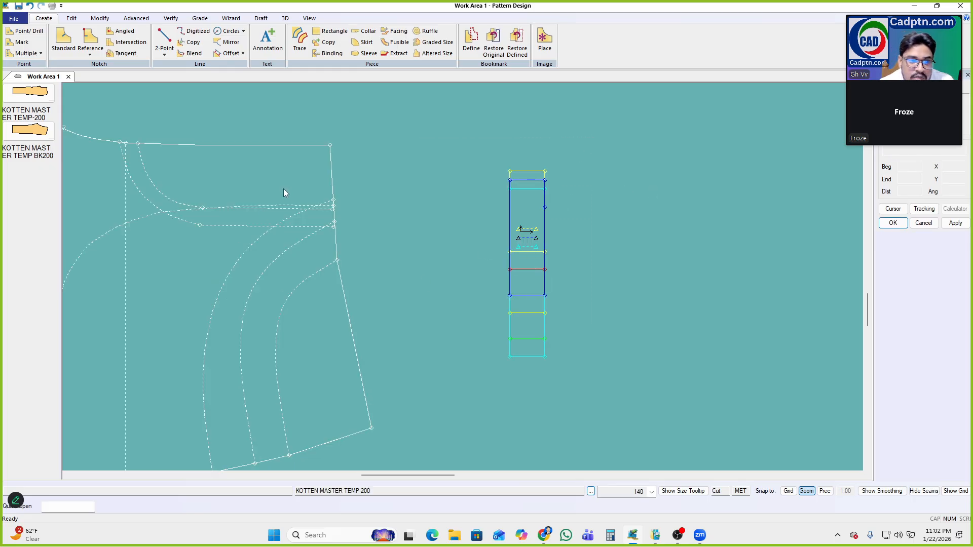
Reposition the trouser and binding pieces, and restack the binding's sizes on its upper outer corner
drag(313, 296, 317, 270)
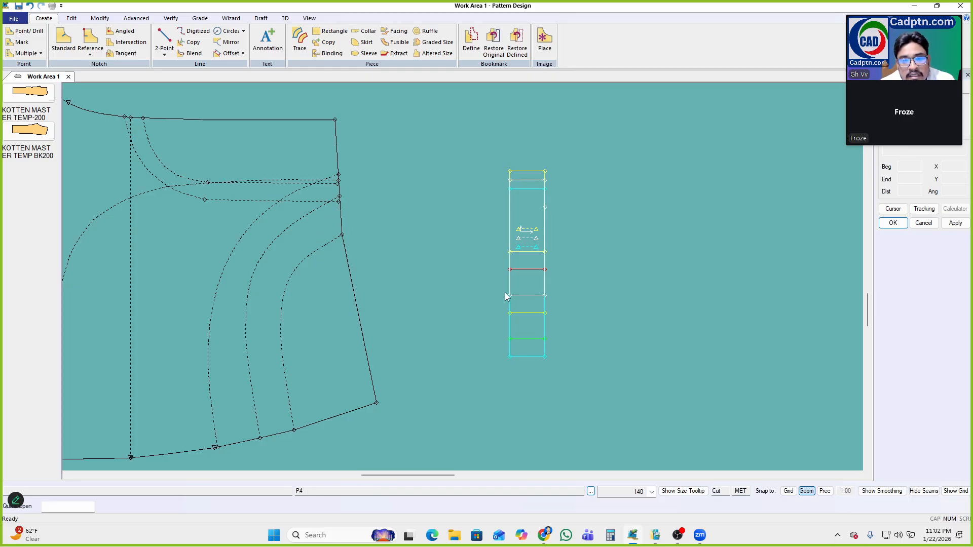
drag(526, 227, 528, 245)
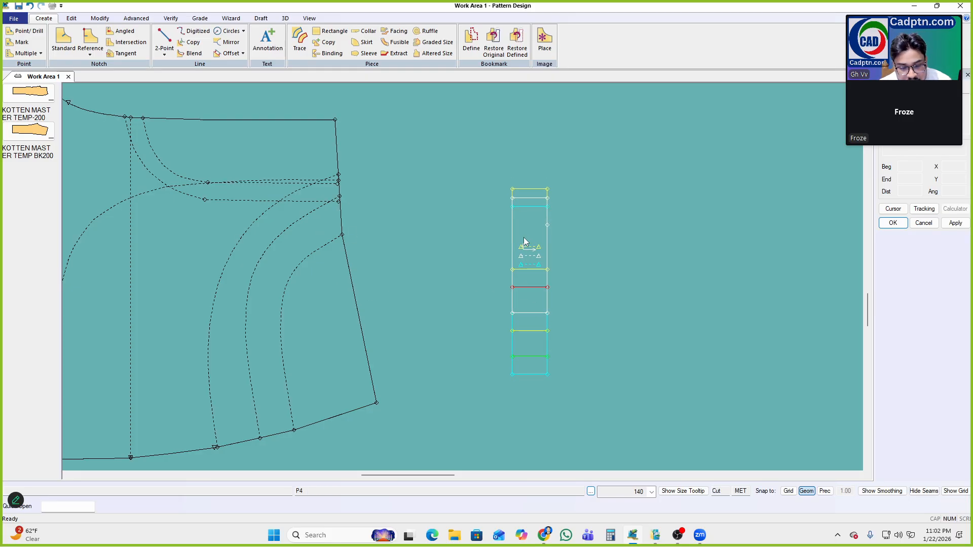
click(550, 195)
right_click(598, 169)
click(598, 169)
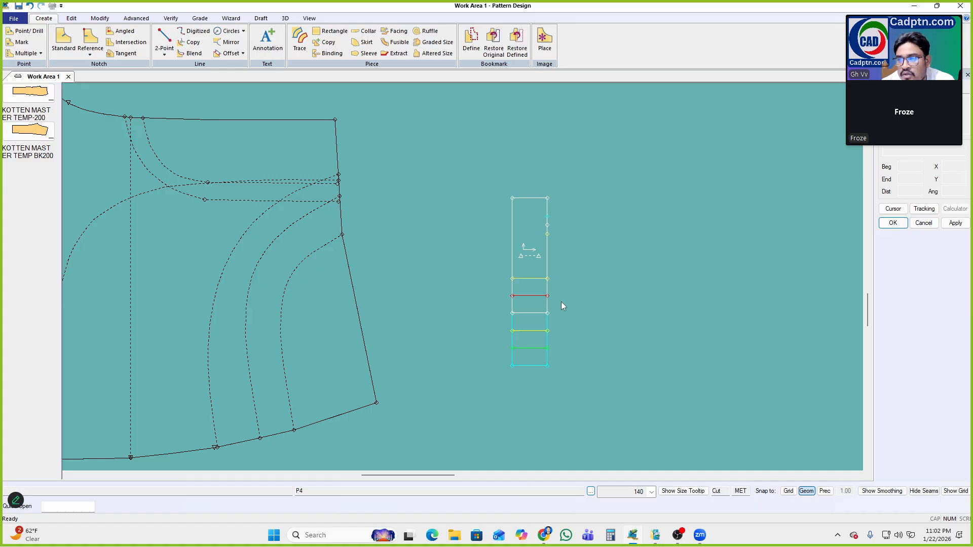
Examine the binding's inner long edge and compare the binding with the trouser's waist edge and pocket lines
scroll(549, 321, up, 1)
scroll(538, 318, up, 3)
scroll(536, 318, down, 3)
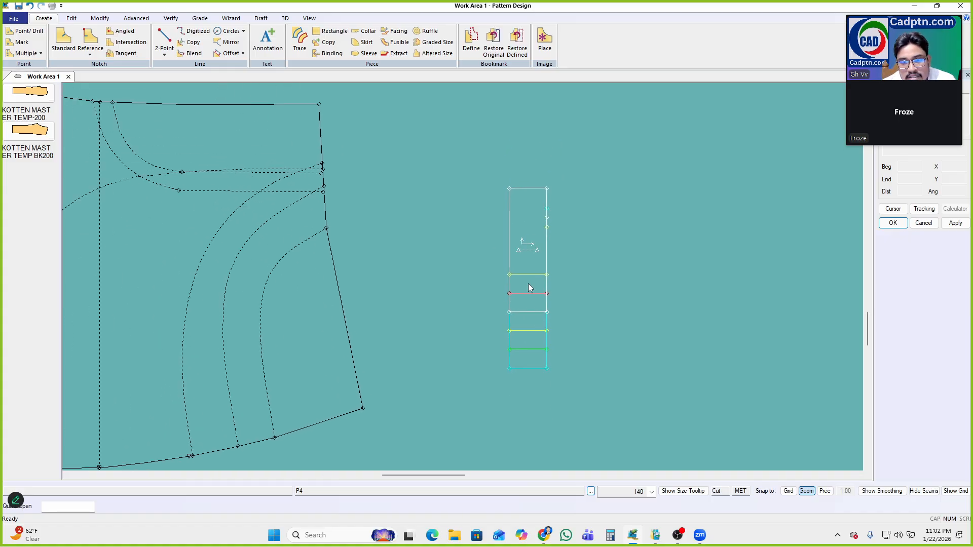
click(510, 205)
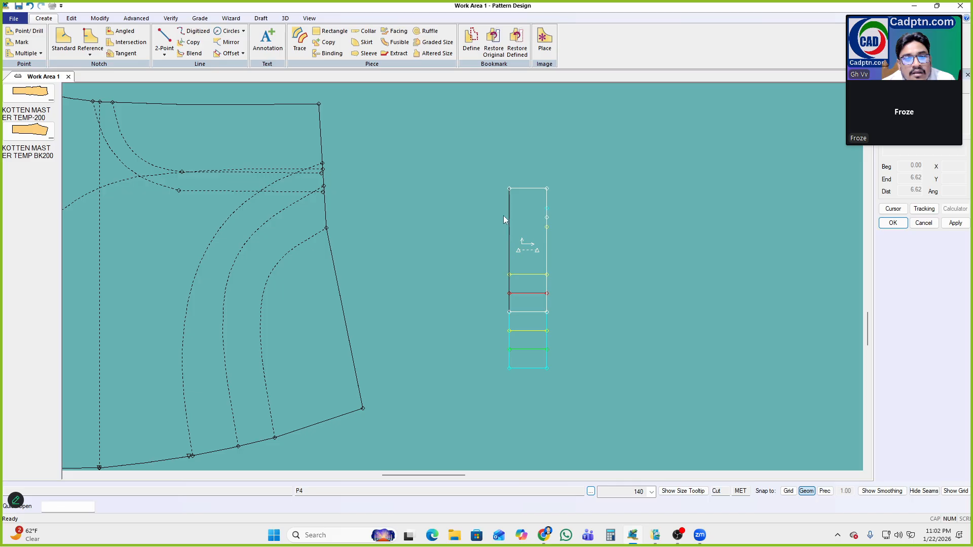
drag(522, 209, 506, 215)
scroll(506, 215, down, 1)
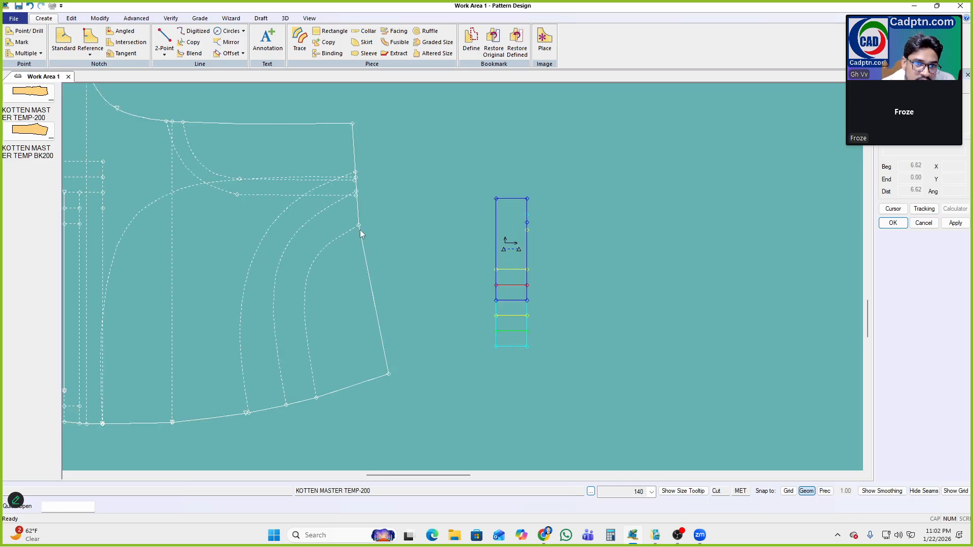
scroll(375, 306, up, 1)
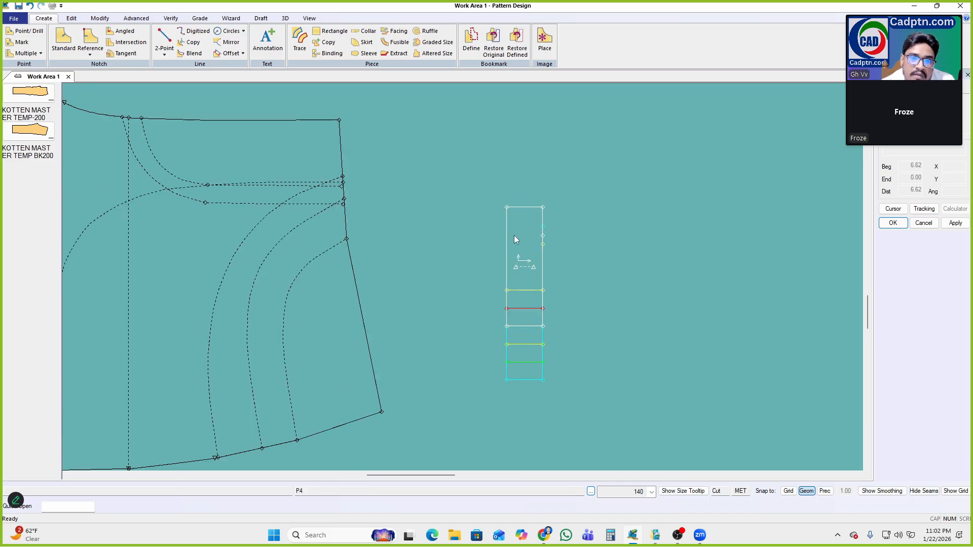
drag(506, 311, 490, 259)
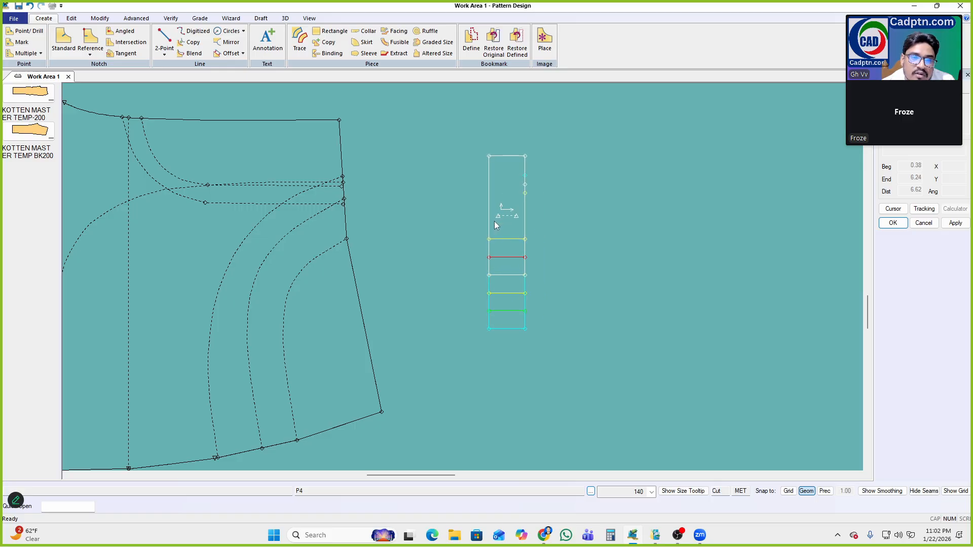
mouse_move(346, 239)
mouse_down()
mouse_move(362, 237)
mouse_move(362, 250)
mouse_up()
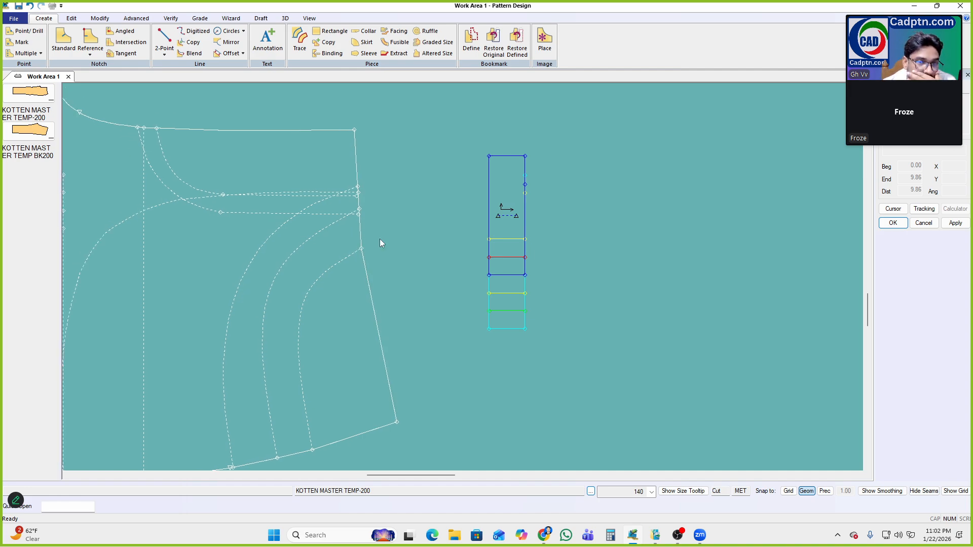
Add a graded point near the upper end of the binding's inner long edge, level with the outer edge point
click(489, 186)
scroll(489, 186, up, 1)
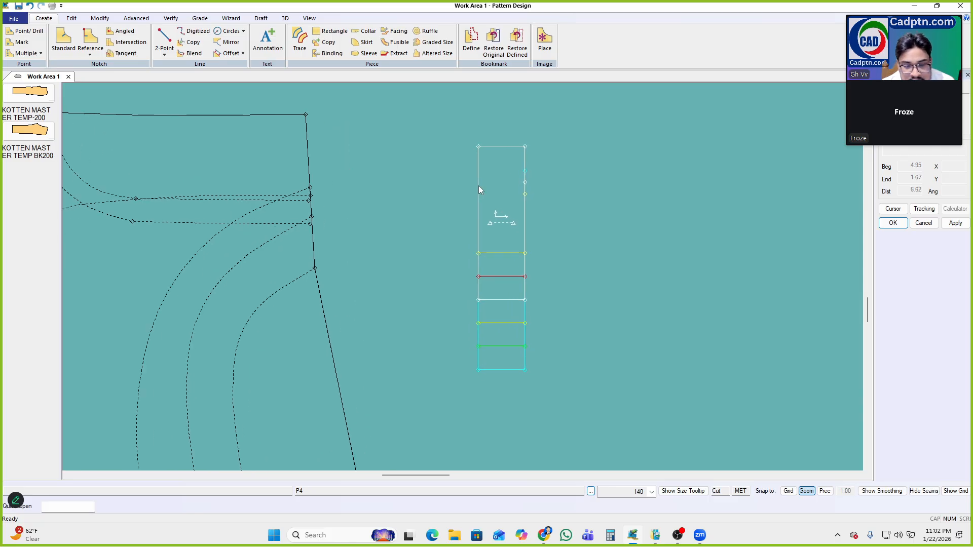
right_click(559, 138)
click(582, 144)
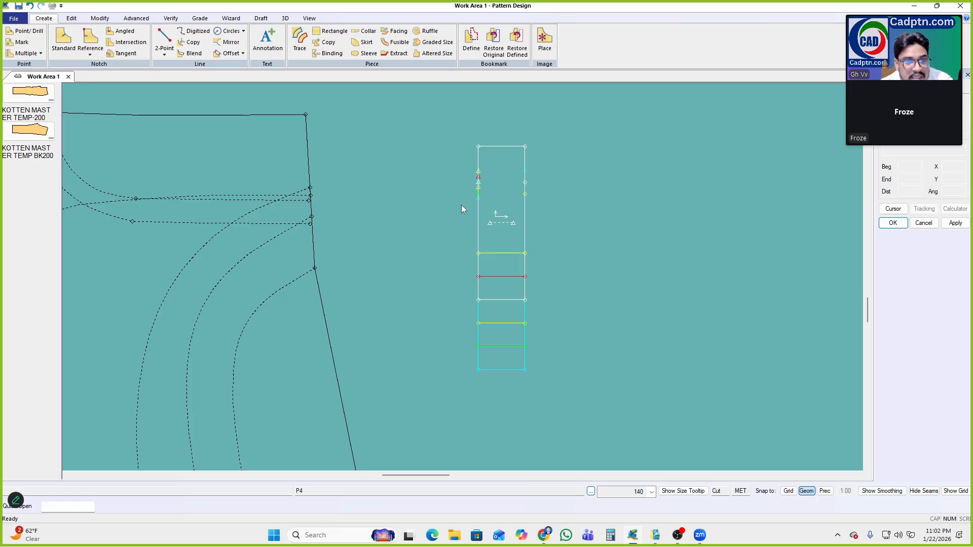
Clear the Delta Y grading of the point on the binding's inner long edge
key(c)
click(477, 183)
right_click(699, 131)
click(699, 132)
click(478, 183)
right_click(705, 133)
click(729, 142)
click(737, 227)
click(744, 272)
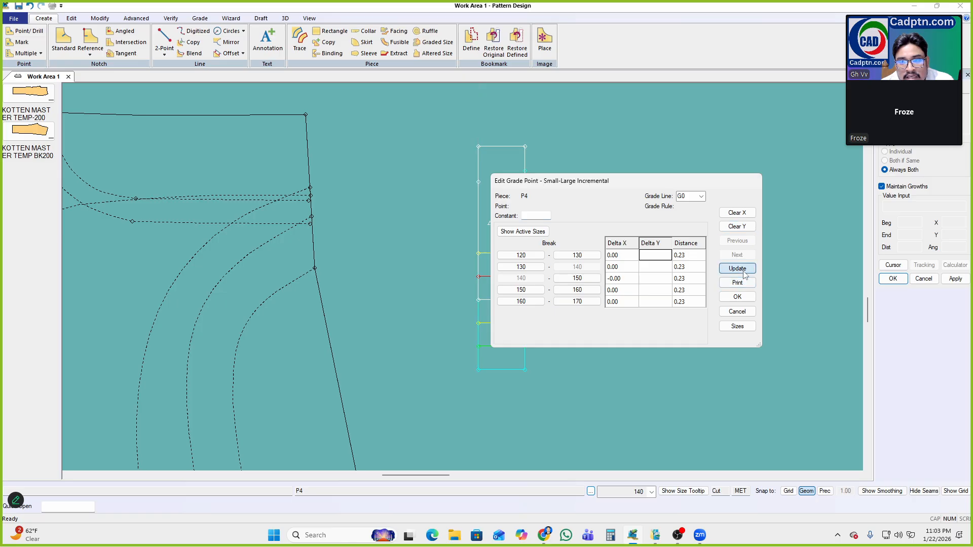
Set the inner edge point's Delta Y to 0.50 for break 130-140 and 5.00 for break 150-160
drag(449, 204, 489, 172)
click(477, 181)
right_click(686, 131)
click(722, 137)
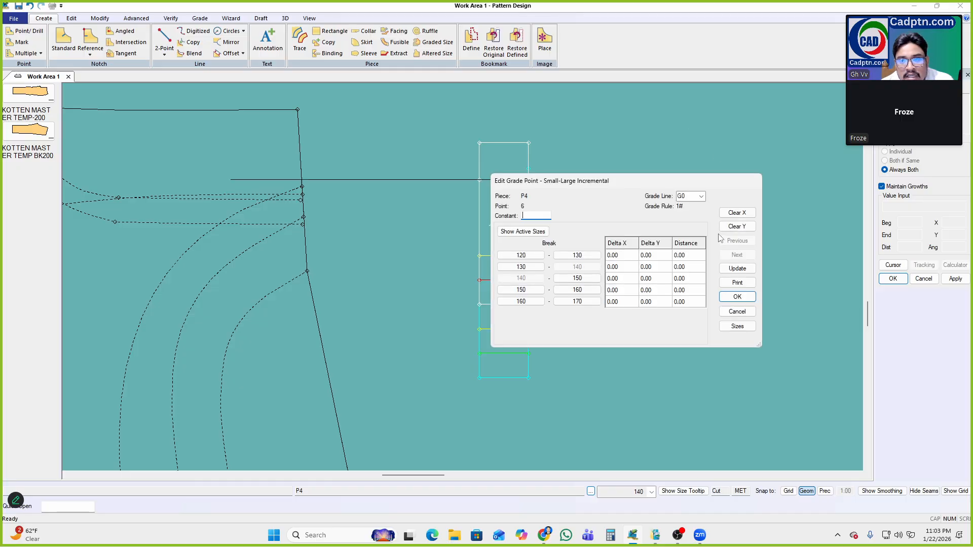
click(654, 267)
key(BackSpace)
text(.5)
click(653, 290)
text(5)
click(739, 272)
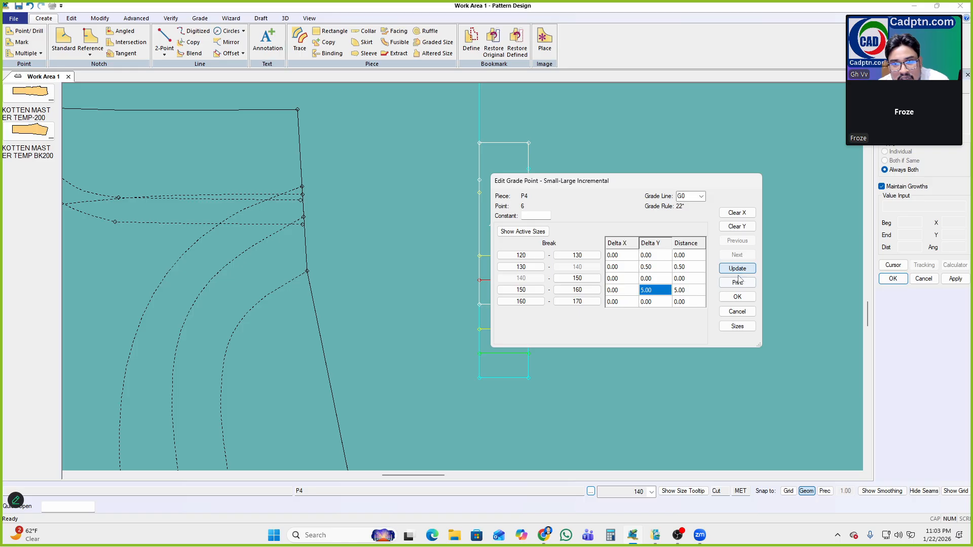
click(743, 297)
Reopen the grading of the binding's inner edge point and set its Delta Y for break 150-160 to 0.50
right_click(546, 167)
click(579, 172)
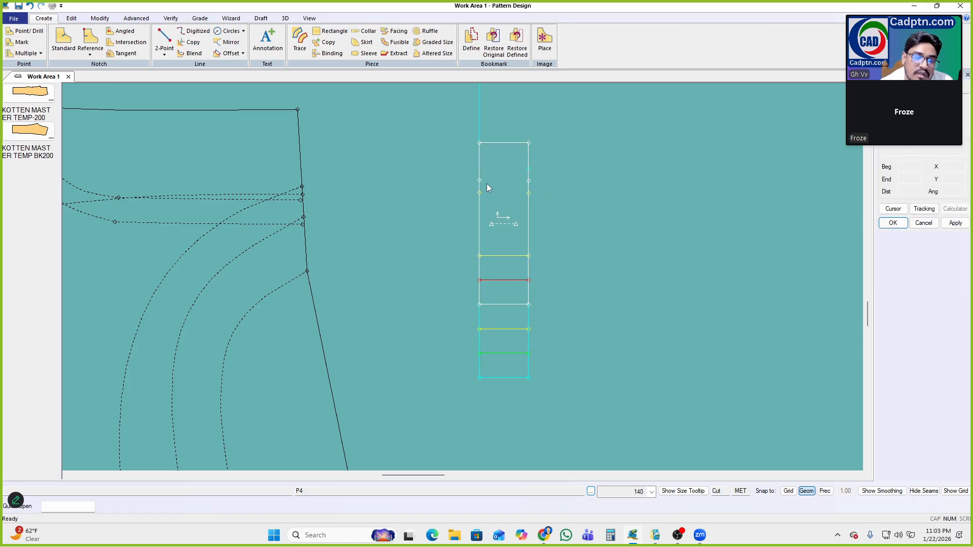
key(space)
drag(443, 213, 495, 169)
right_click(559, 142)
click(596, 147)
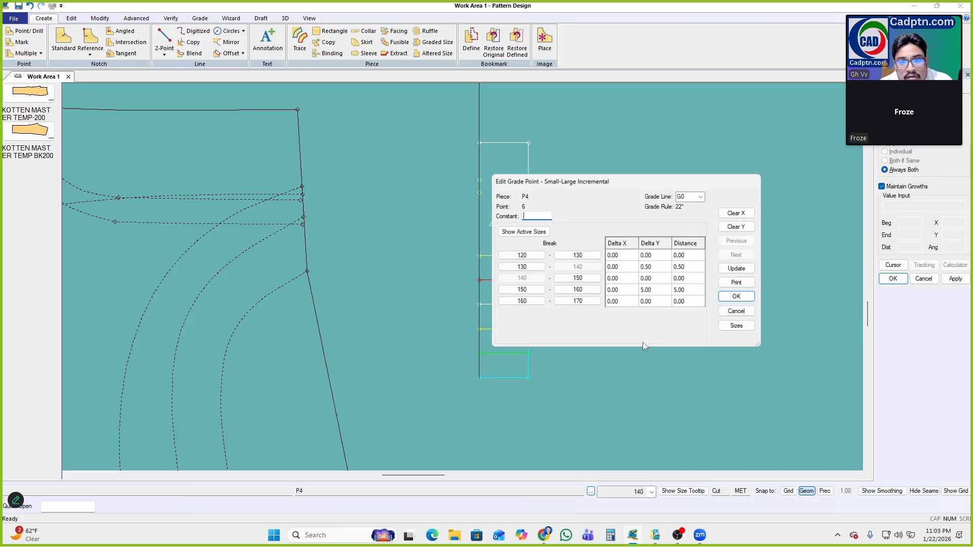
click(652, 291)
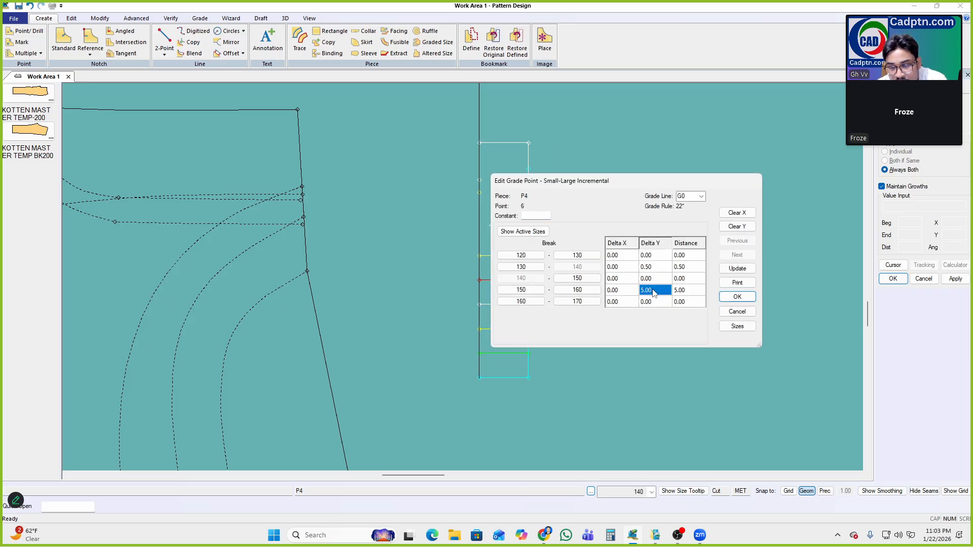
click(738, 269)
click(737, 297)
right_click(540, 158)
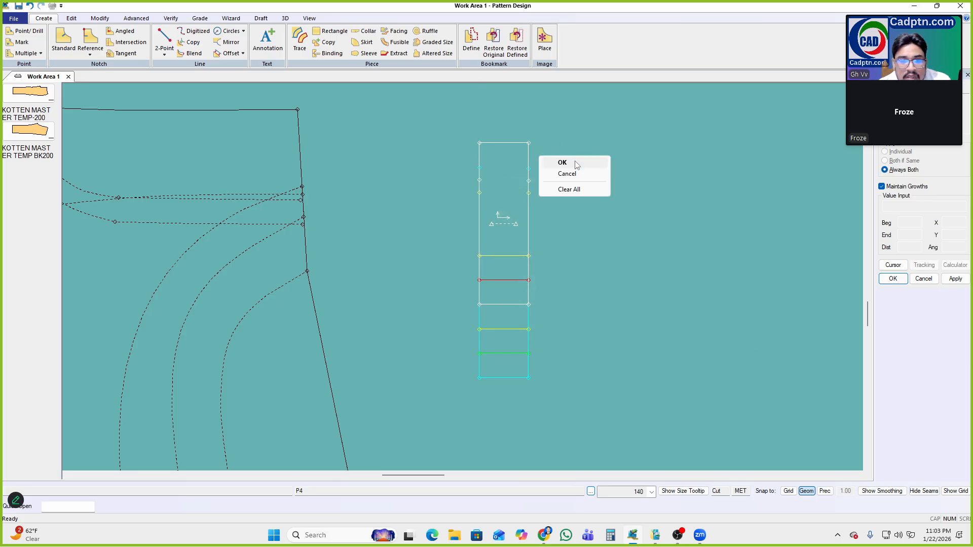
click(575, 165)
Stack the binding's graded sizes on the point near the upper end of its inner long edge
right_click(502, 181)
click(527, 134)
middle_drag(501, 157, 526, 168)
scroll(535, 162, up, 1)
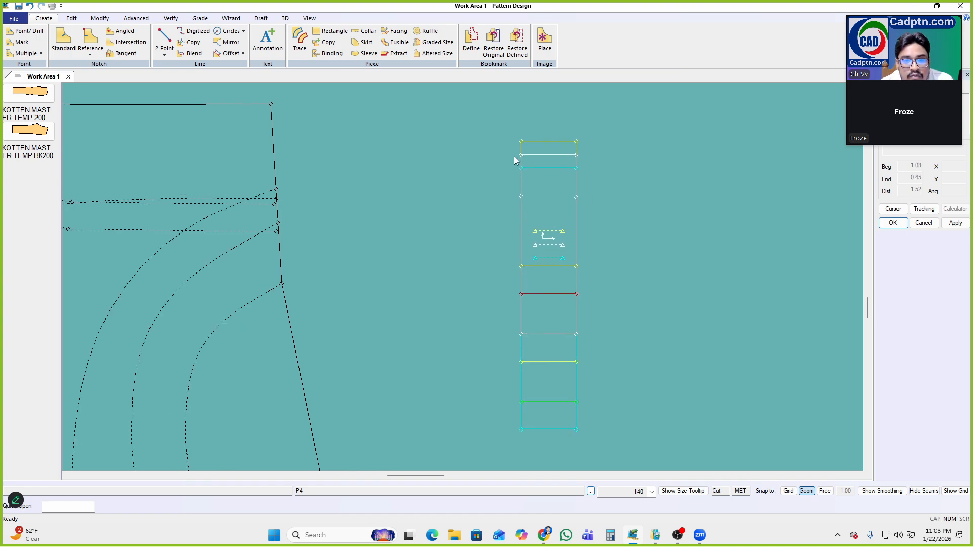
scroll(536, 168, up, 2)
middle_drag(519, 174, 522, 182)
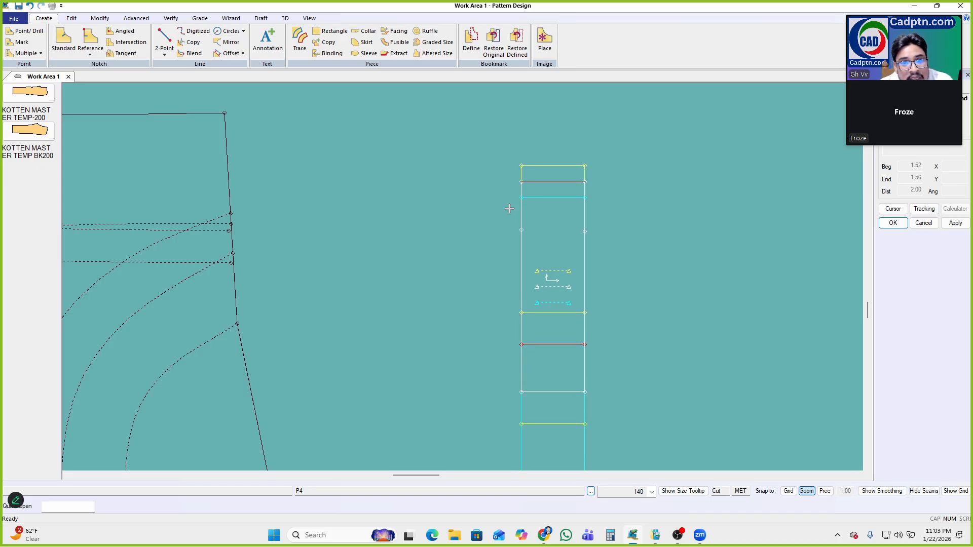
Measure the graded length of the binding's short upper segment on the inner long edge for all sizes
click(522, 197)
right_click(455, 254)
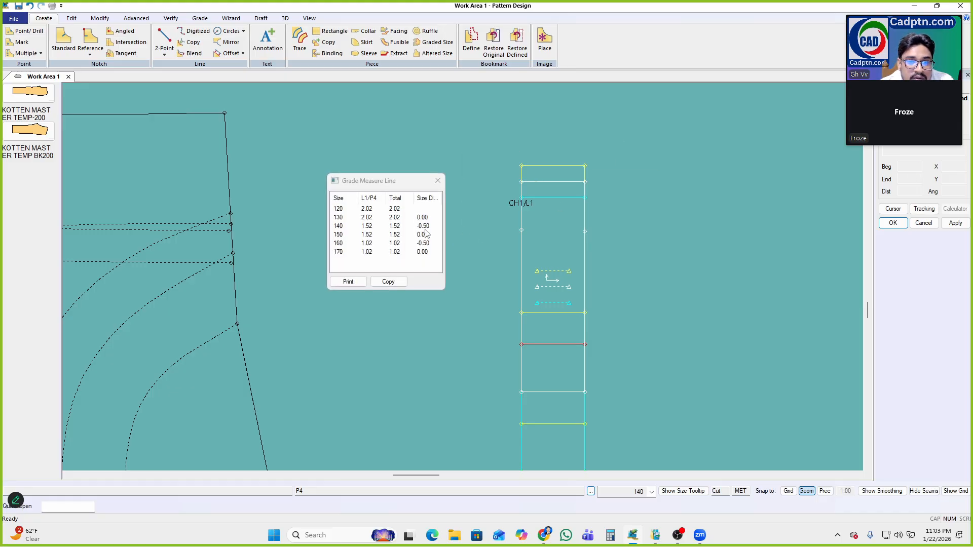
right_click(608, 154)
click(608, 154)
scroll(378, 117, down, 4)
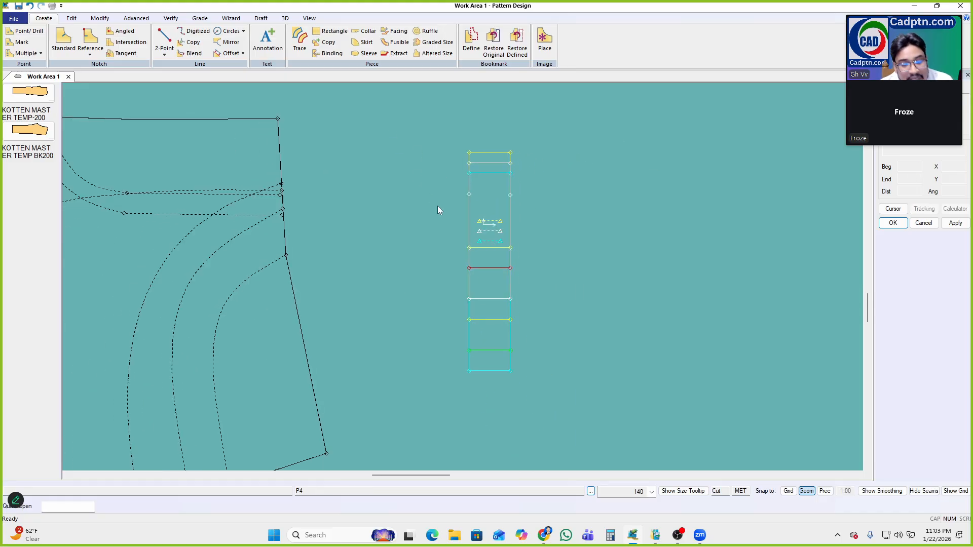
Clear the binding's graded nest, reposition the piece, and display the nest again stacked on the upper edge point
key(ctrl+z)
scroll(467, 192, up, 2)
click(471, 157)
click(473, 216)
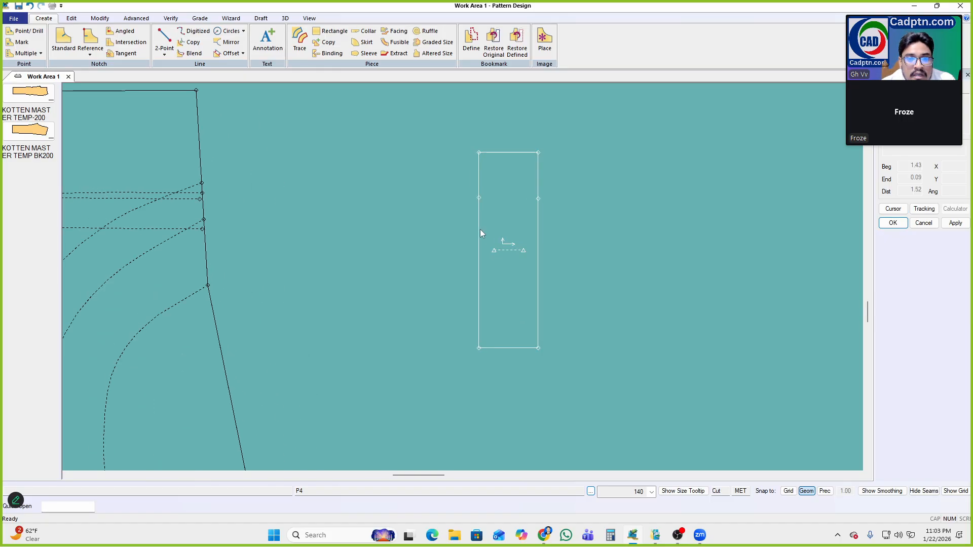
drag(479, 197, 480, 174)
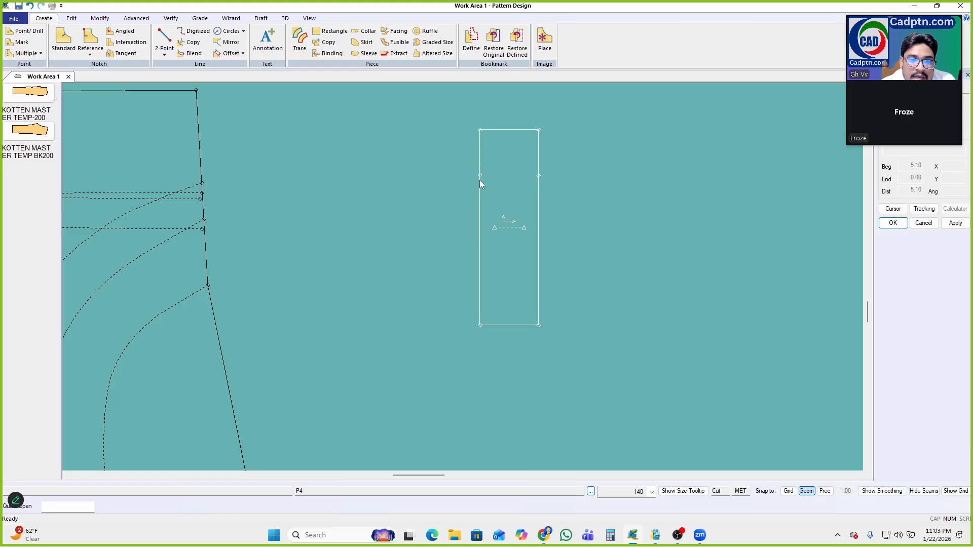
drag(480, 324, 482, 328)
click(483, 328)
right_click(656, 203)
click(656, 203)
right_click(646, 200)
click(634, 201)
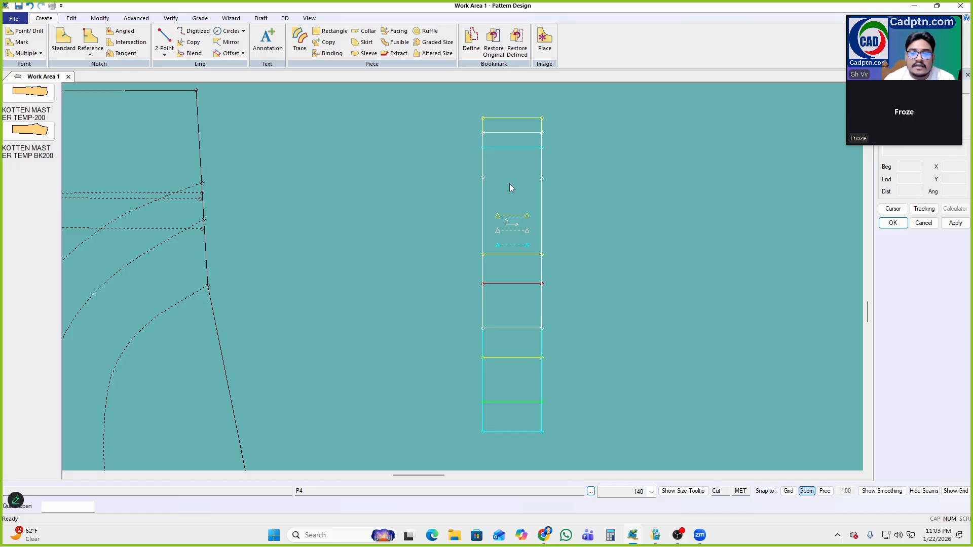
Compare the binding's graded segments above and below the edge point with the trouser's waist edge and pocket lines
scroll(509, 183, down, 2)
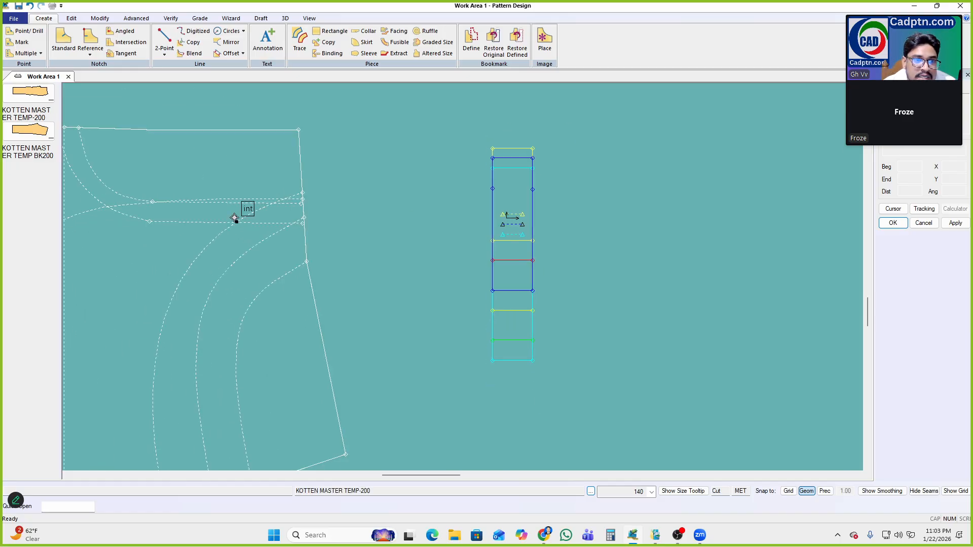
scroll(497, 193, up, 2)
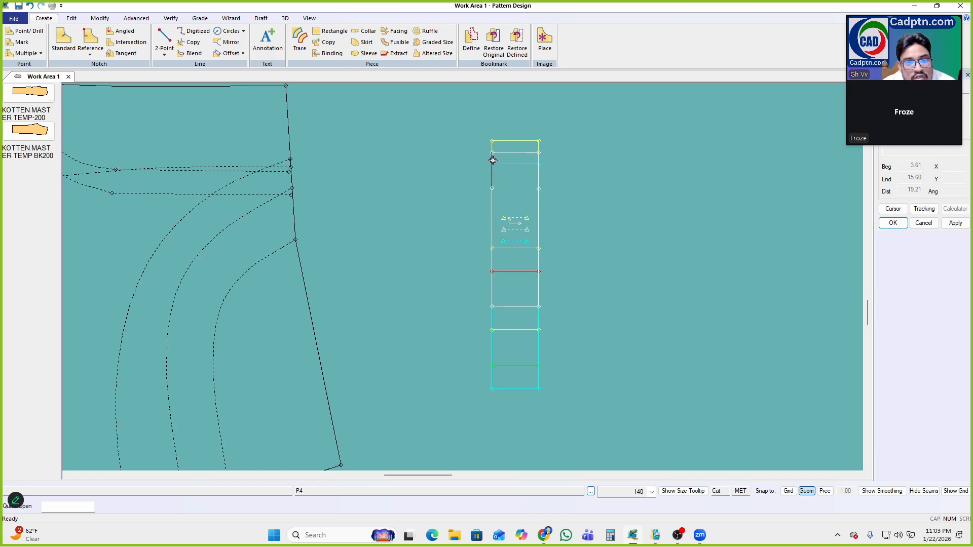
drag(493, 152, 491, 147)
drag(491, 183, 505, 189)
scroll(489, 219, down, 1)
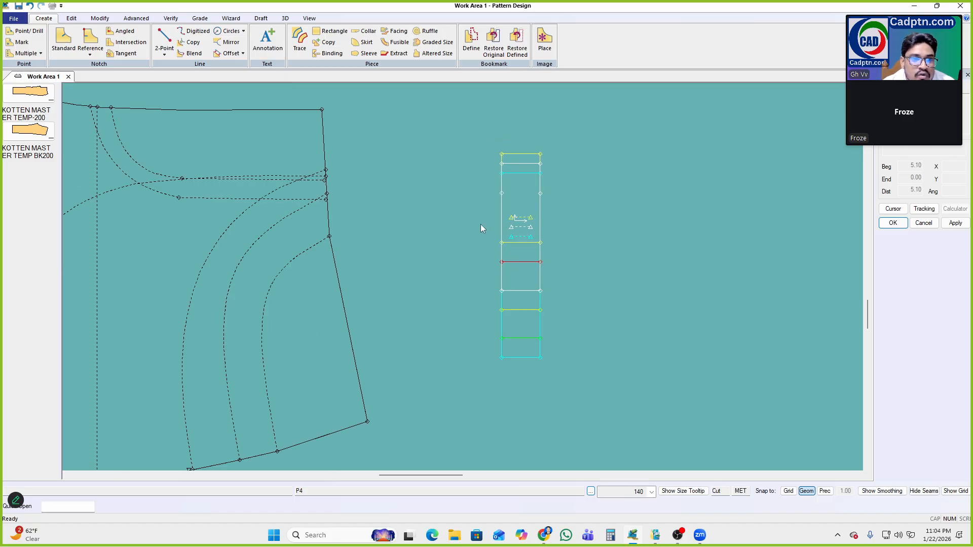
drag(322, 124, 339, 129)
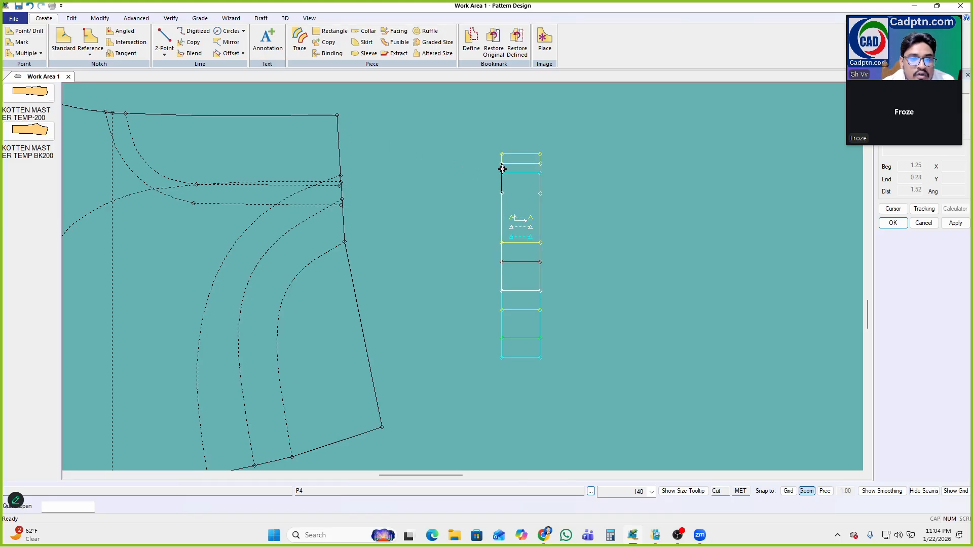
drag(502, 165, 507, 168)
drag(355, 284, 356, 284)
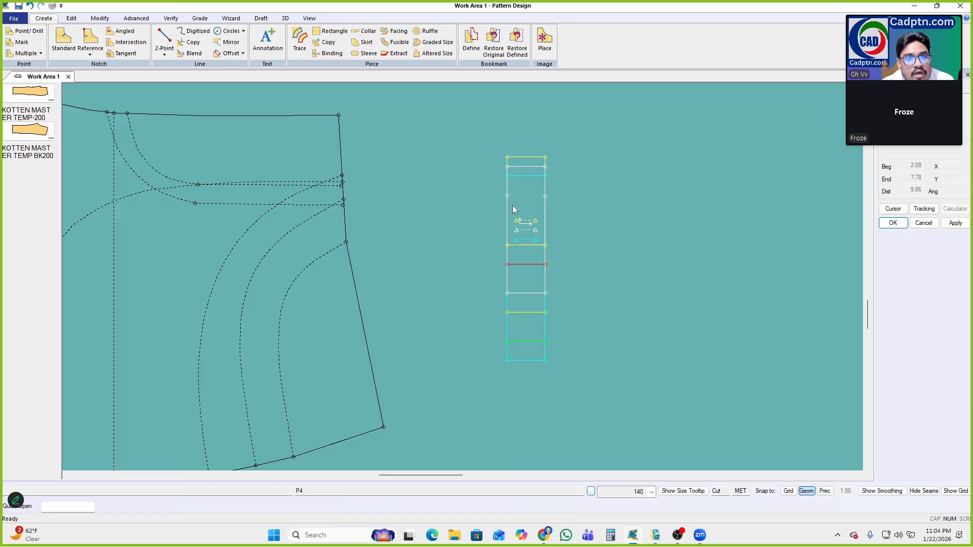
drag(509, 248, 516, 246)
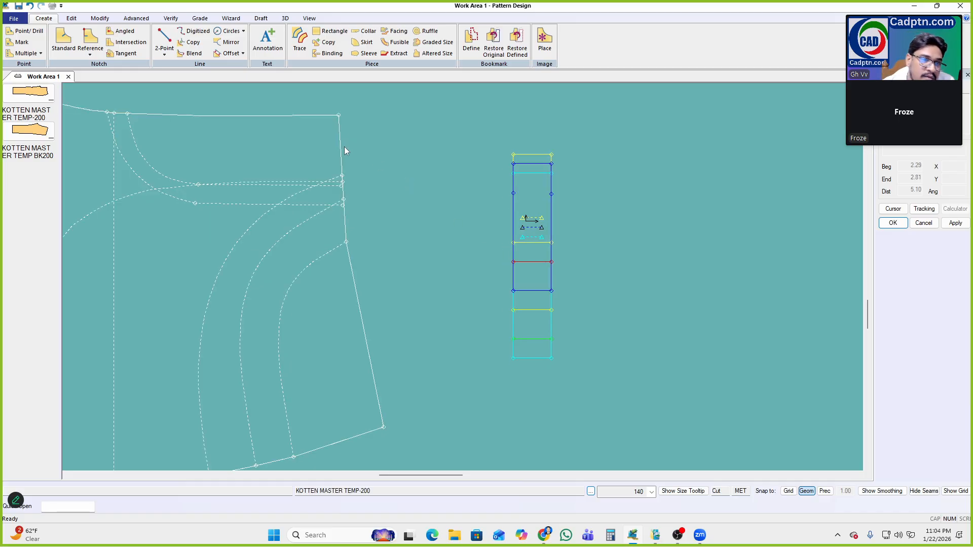
drag(342, 149, 371, 152)
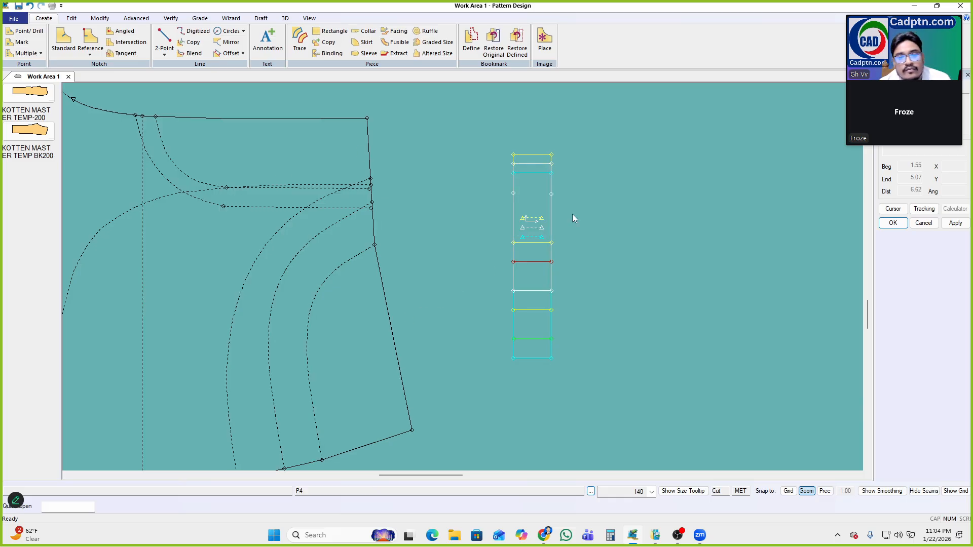
scroll(578, 208, down, 4)
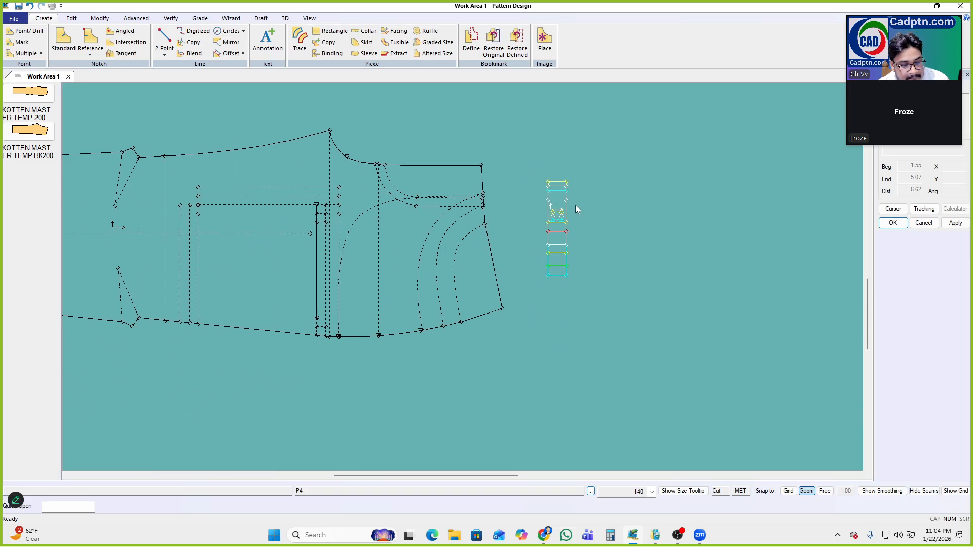
Display all graded sizes of the KOTTEN MASTER TEMP-200 trouser and move it away from the binding
click(482, 235)
right_click(556, 139)
click(596, 147)
drag(517, 233, 254, 230)
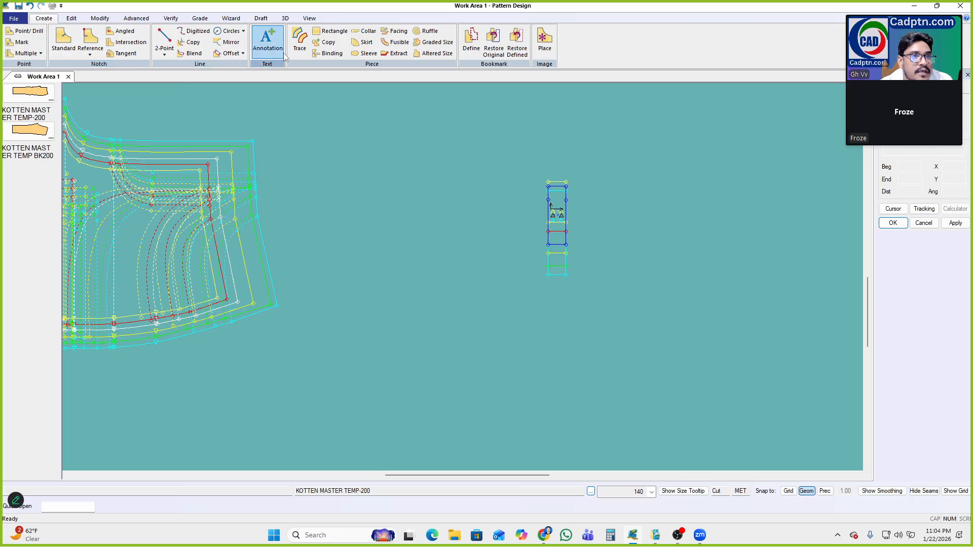
Create a graded binding piece of width 2 with notch type 1 from the trouser's full waist edge
click(332, 53)
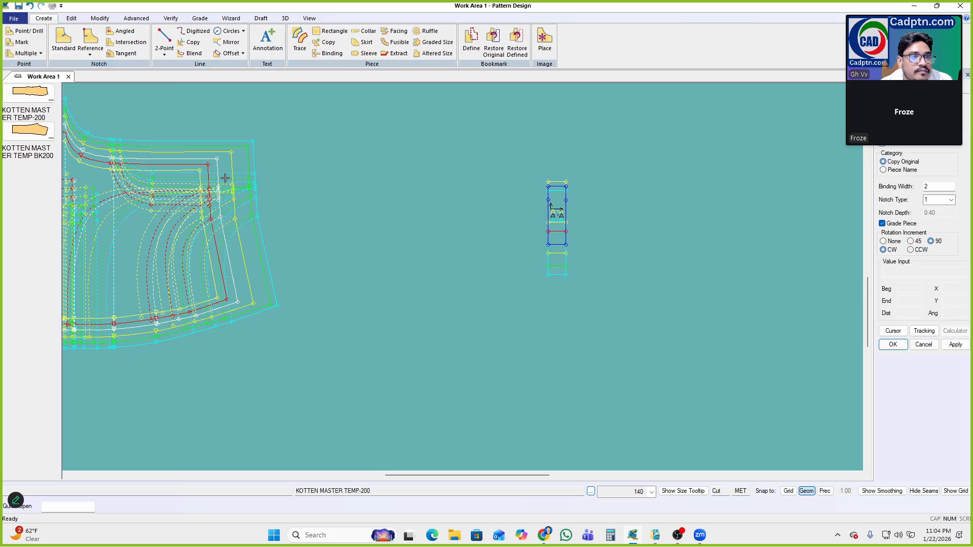
click(224, 234)
right_click(354, 185)
click(354, 186)
click(414, 221)
right_click(481, 159)
click(477, 162)
click(416, 218)
click(419, 215)
scroll(418, 215, up, 3)
Display the graded nest of the new waist binding and place the piece beside the trouser
right_click(429, 151)
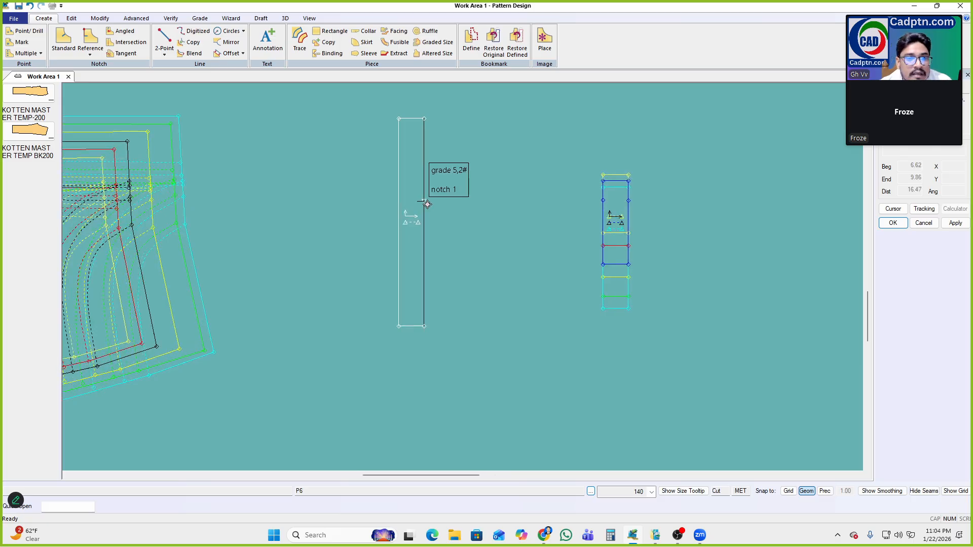
click(417, 222)
click(450, 219)
key(F5)
click(449, 219)
right_click(578, 142)
click(578, 143)
scroll(557, 226, down, 4)
scroll(324, 234, up, 2)
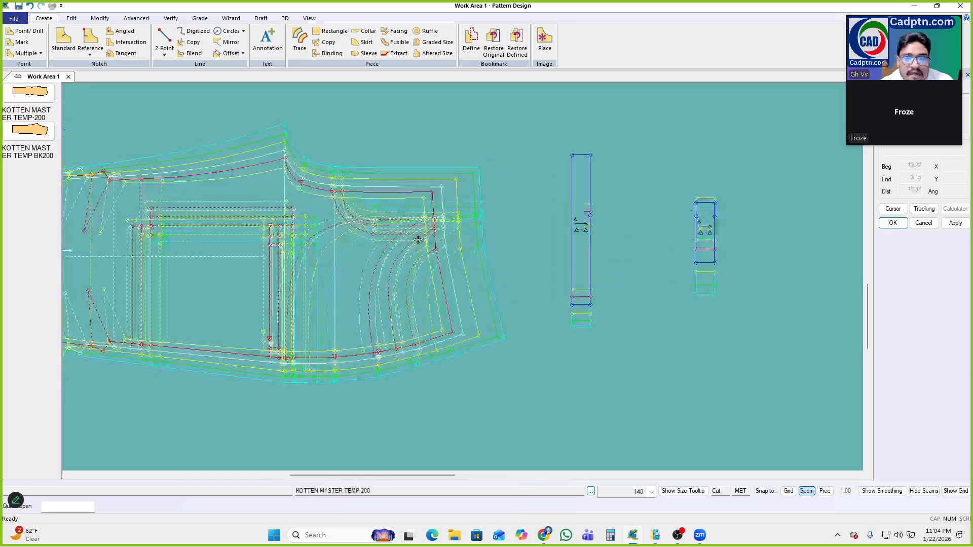
Stack the new binding's graded sizes on the notch point of its long edge
scroll(640, 233, up, 3)
click(591, 242)
key(Return)
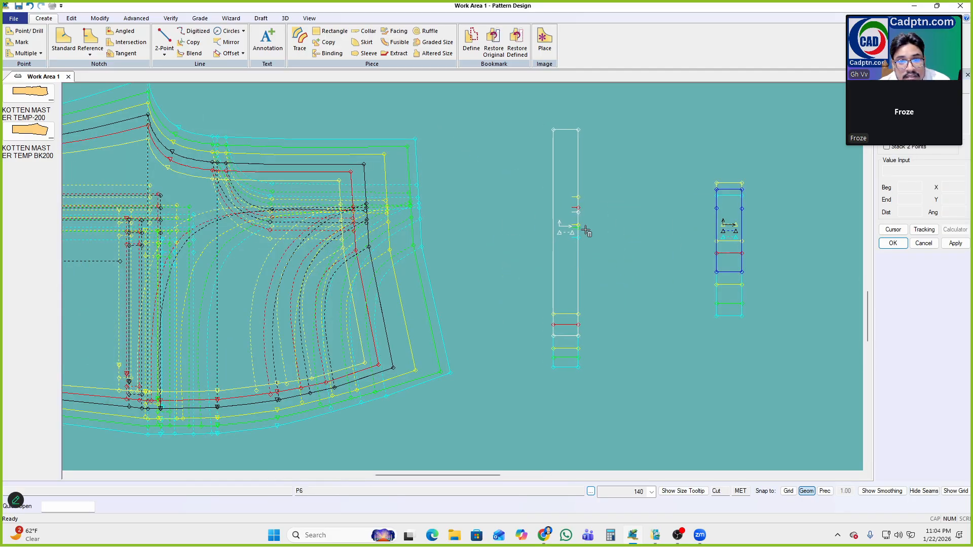
click(581, 214)
right_click(620, 180)
click(620, 180)
Compare the new binding's graded ends and notch with the trouser's graded waist edge
drag(573, 282, 598, 302)
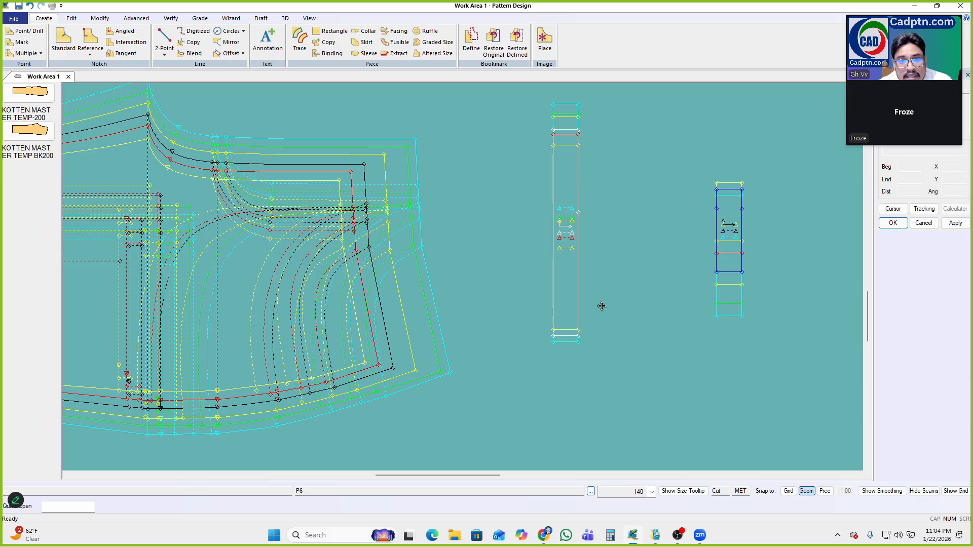
scroll(314, 260, up, 1)
drag(652, 367, 648, 368)
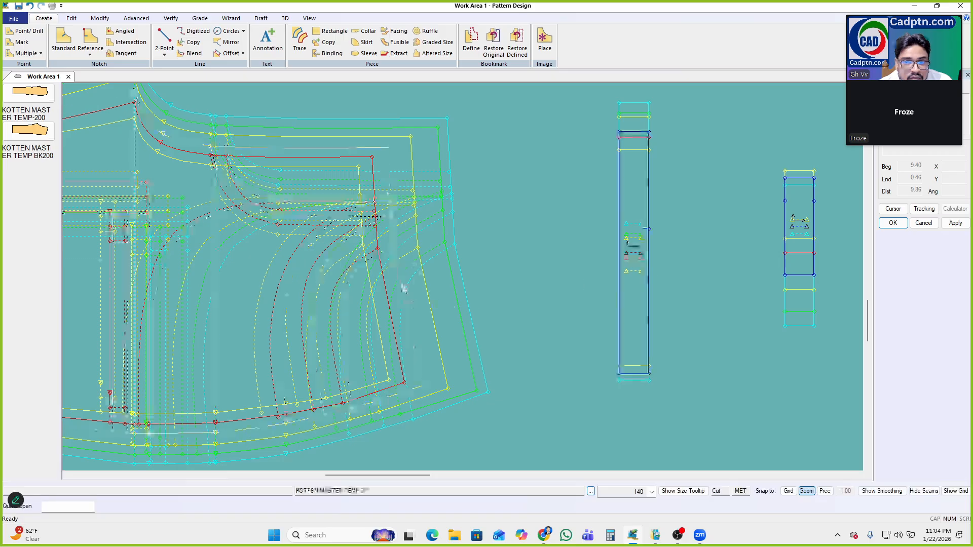
drag(646, 155, 641, 163)
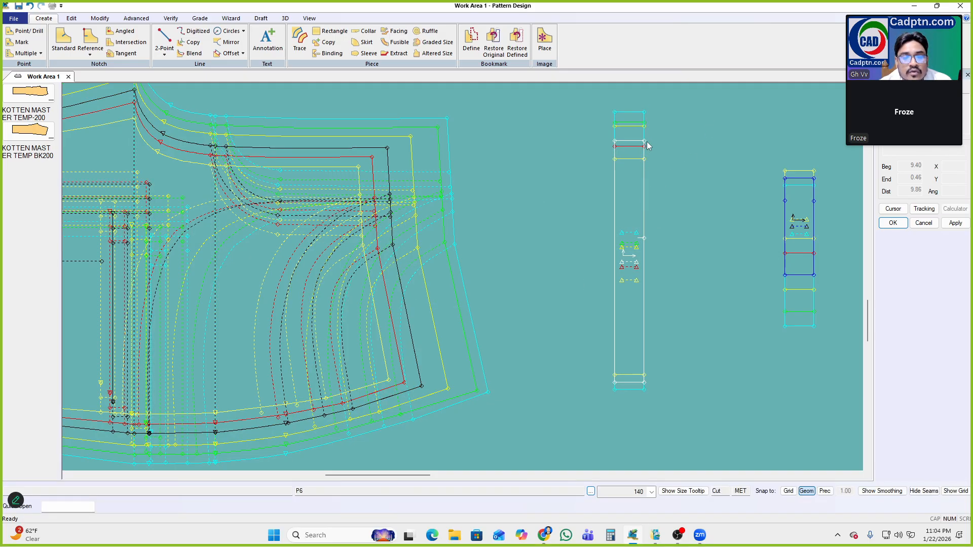
scroll(643, 141, up, 1)
drag(365, 186, 399, 183)
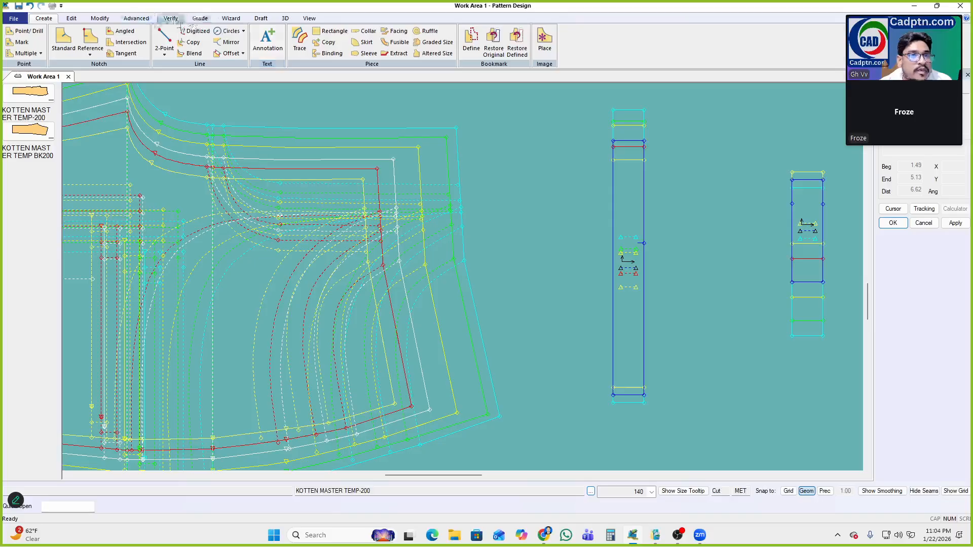
Use Match Line Length on the trouser's waist edge and the binding's long edge, with a 0.00 difference for every size
click(200, 19)
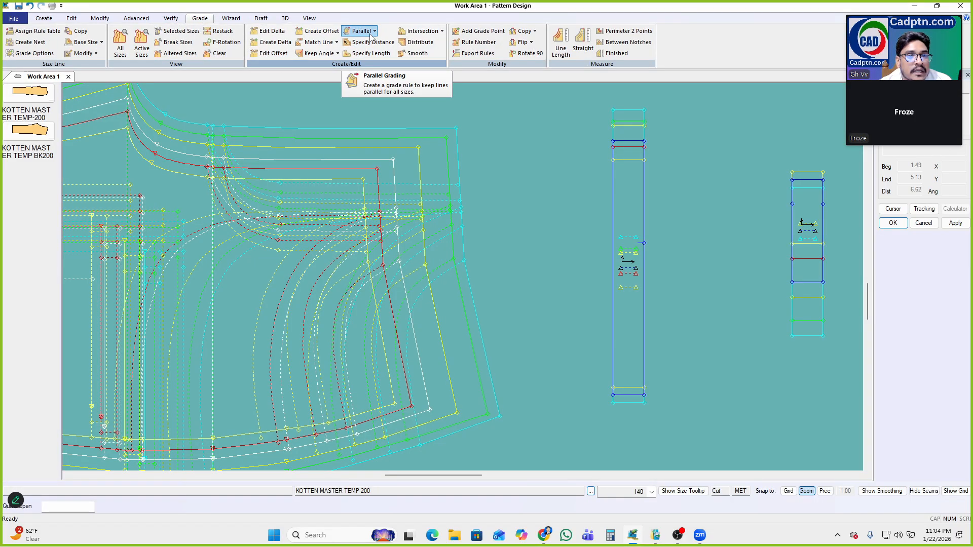
click(319, 42)
click(329, 65)
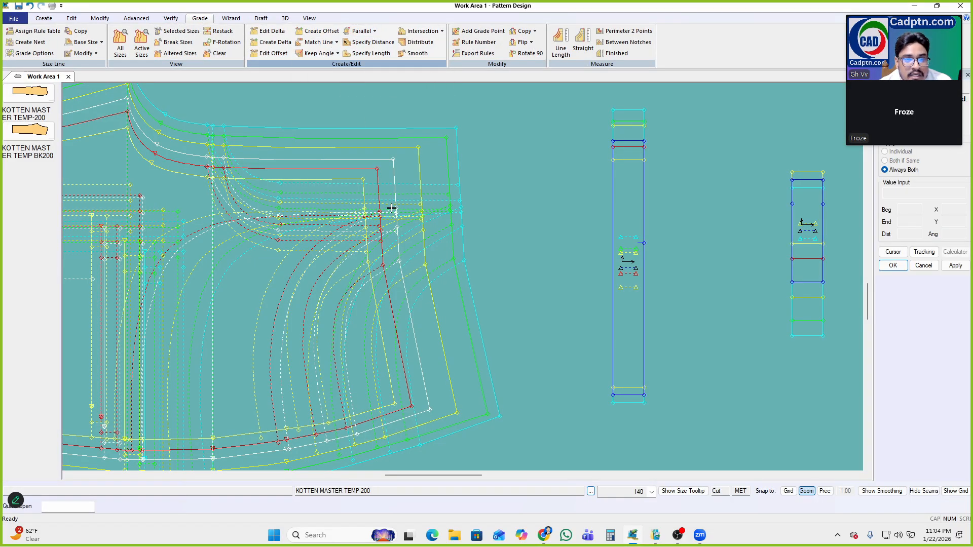
click(394, 265)
right_click(708, 132)
click(717, 136)
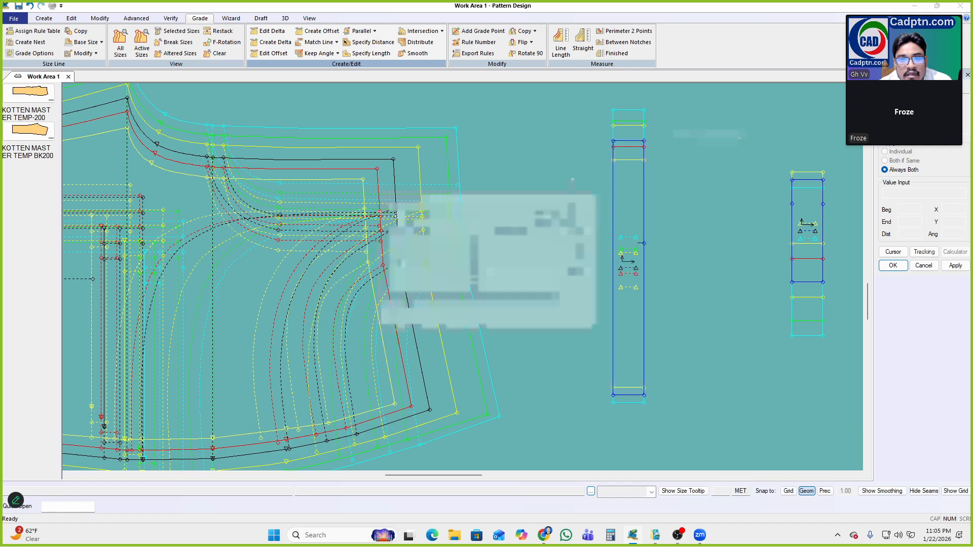
drag(510, 191, 688, 190)
click(767, 255)
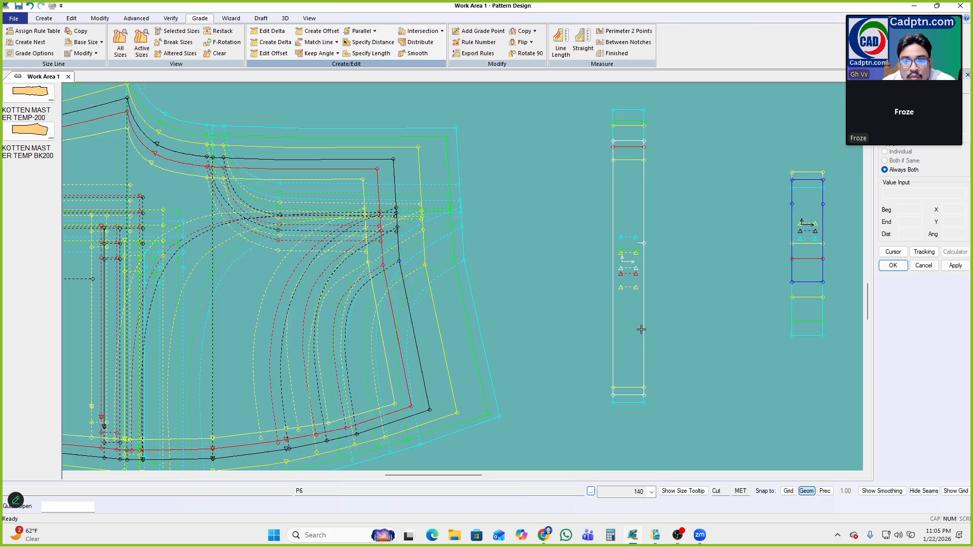
right_click(688, 136)
click(689, 132)
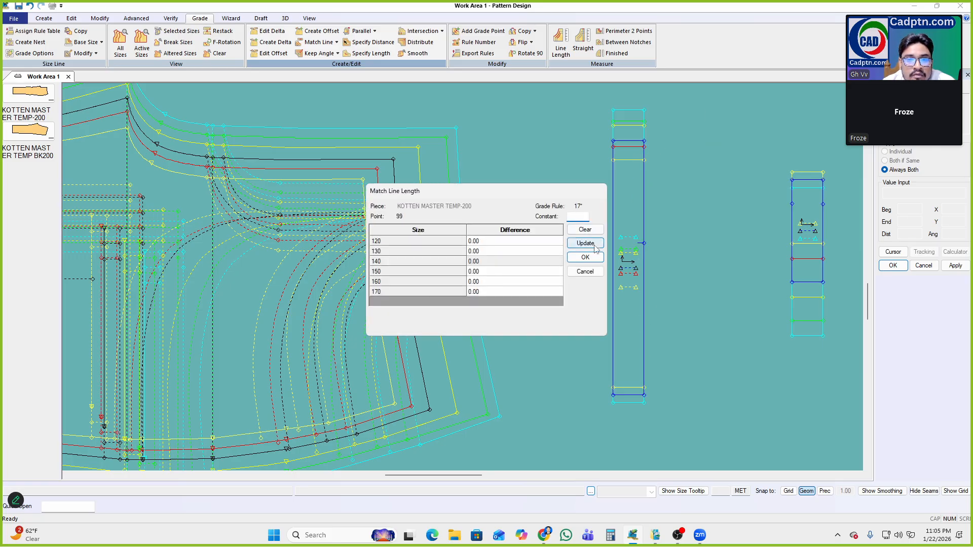
click(584, 257)
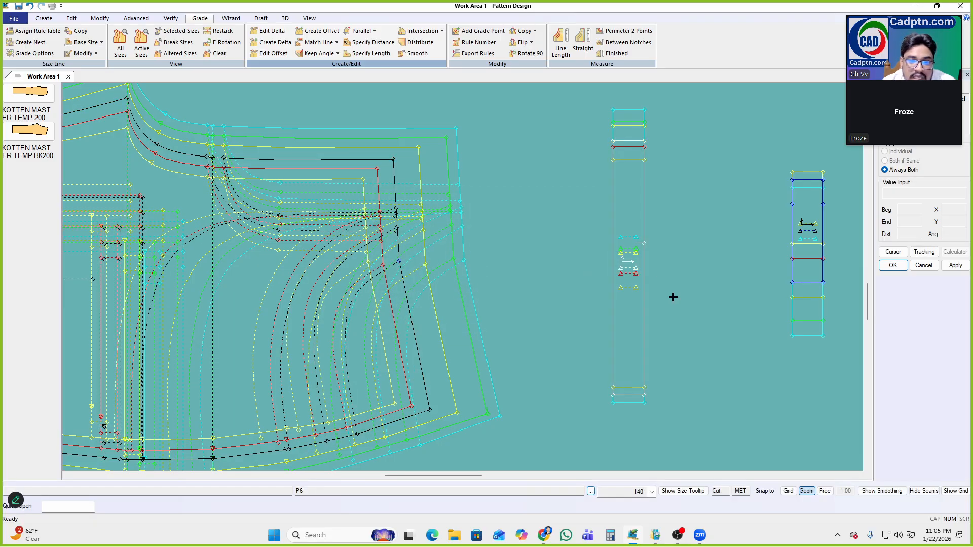
right_click(630, 254)
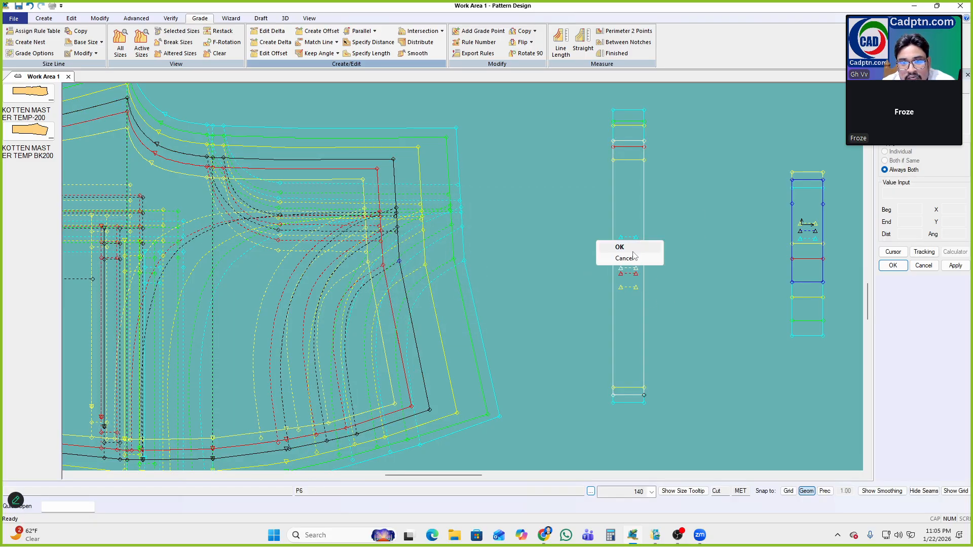
click(629, 248)
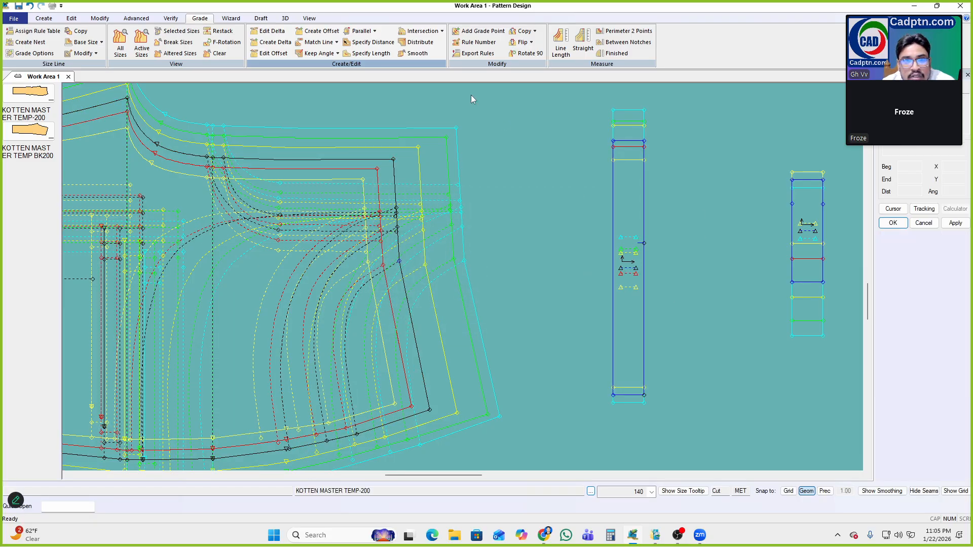
Match the trouser's waist segment below its notch point with the corresponding segment of the graded binding
click(336, 42)
click(341, 74)
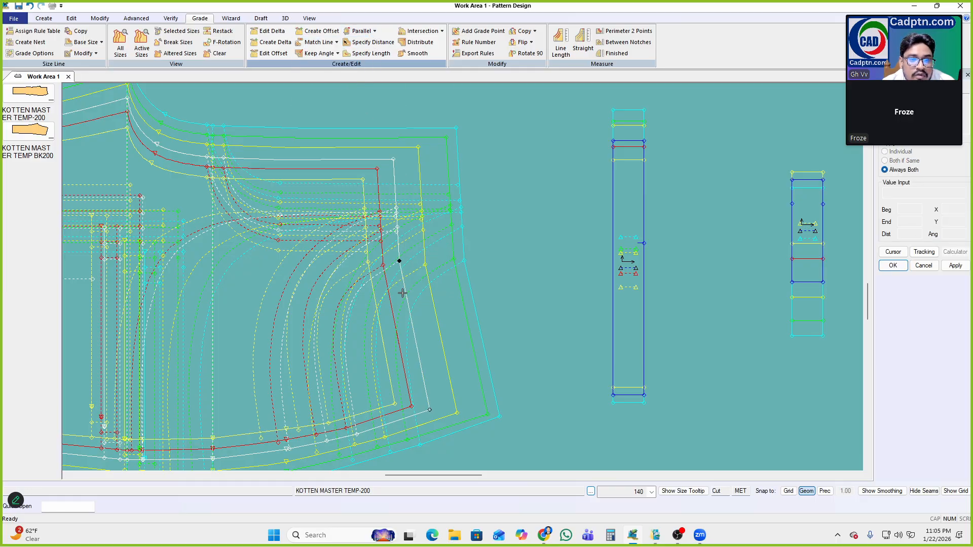
click(645, 261)
right_click(690, 189)
click(691, 190)
click(585, 257)
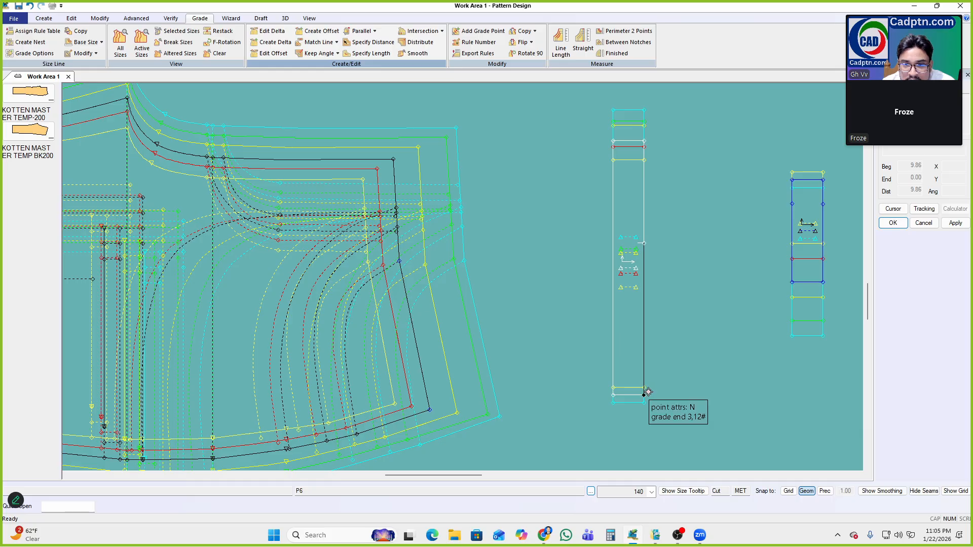
Measure the trouser's full waist edge and the binding's long edge in all sizes and compare their lengths
drag(648, 392, 651, 367)
drag(418, 357, 430, 372)
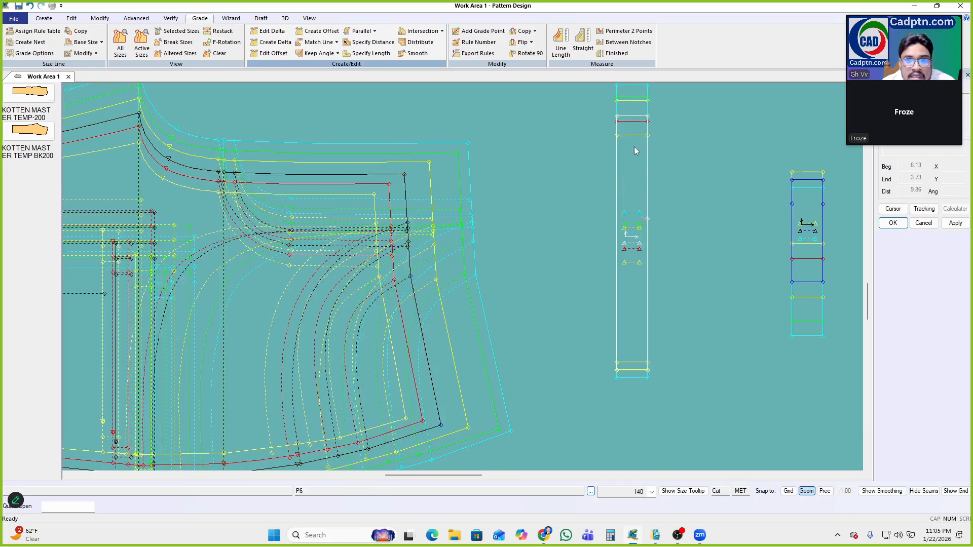
drag(649, 174, 651, 187)
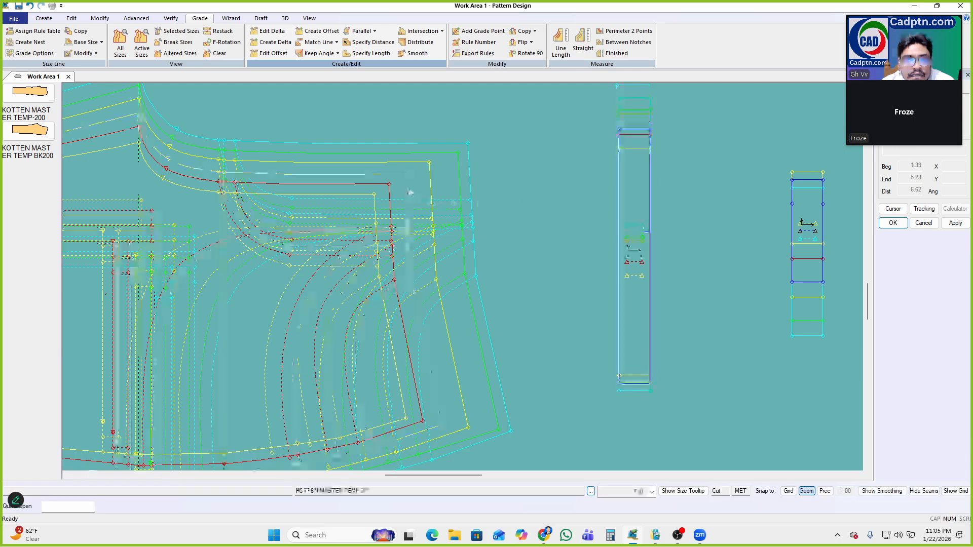
drag(402, 228, 443, 206)
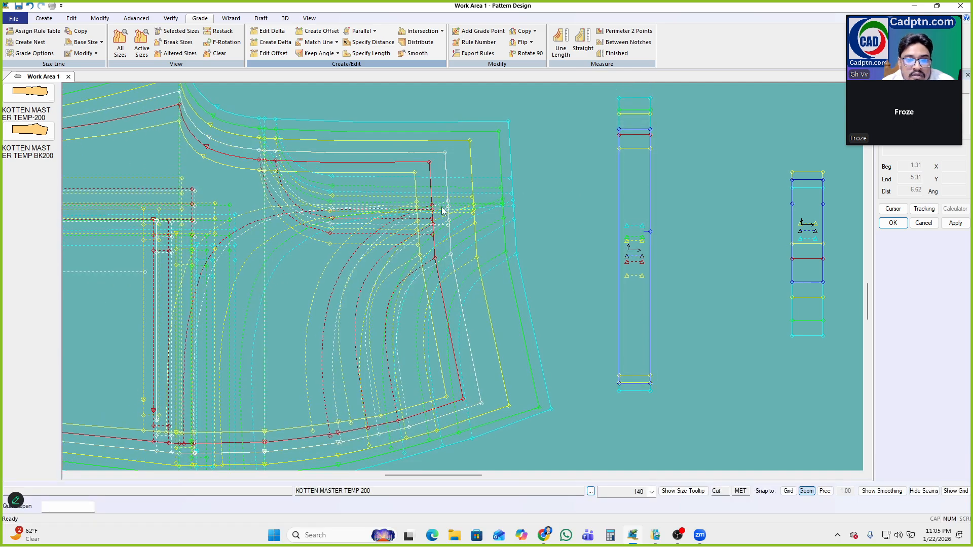
click(455, 263)
right_click(643, 135)
click(614, 144)
click(617, 196)
right_click(776, 130)
click(747, 136)
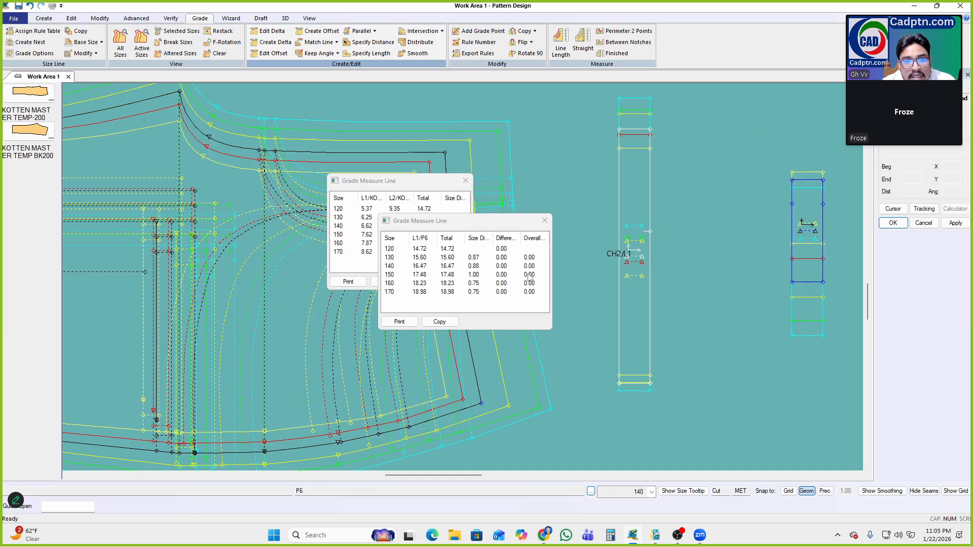
right_click(755, 170)
click(725, 177)
Remove the two graded bindings beside the trouser from the work area
scroll(624, 237, down, 5)
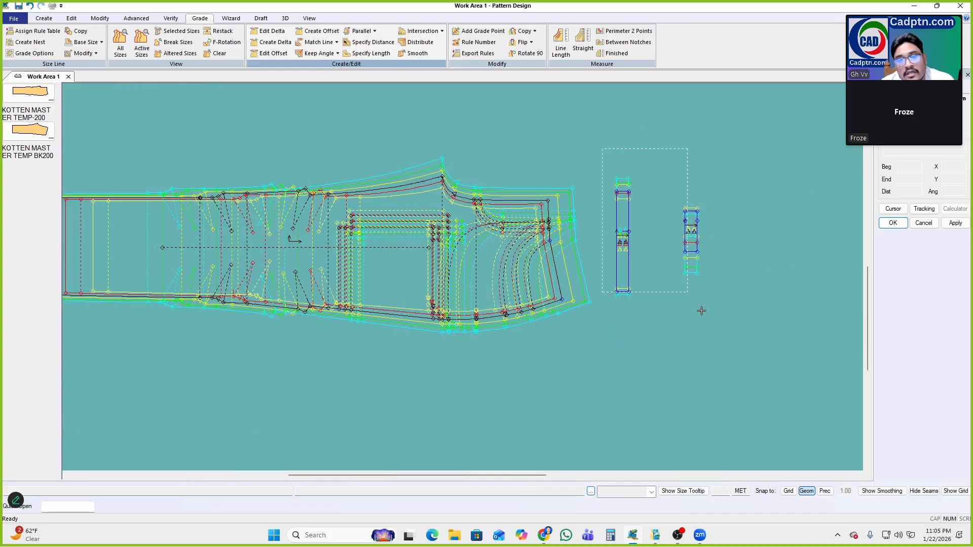
right_click(704, 147)
click(702, 148)
scroll(462, 258, up, 5)
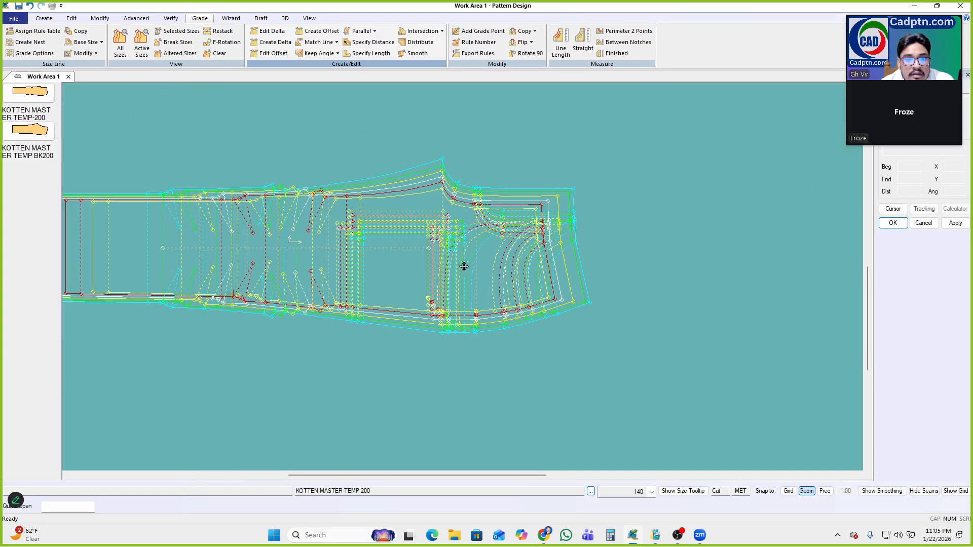
Clear the trouser's graded nest and bring the back piece into view above it
scroll(464, 254, down, 3)
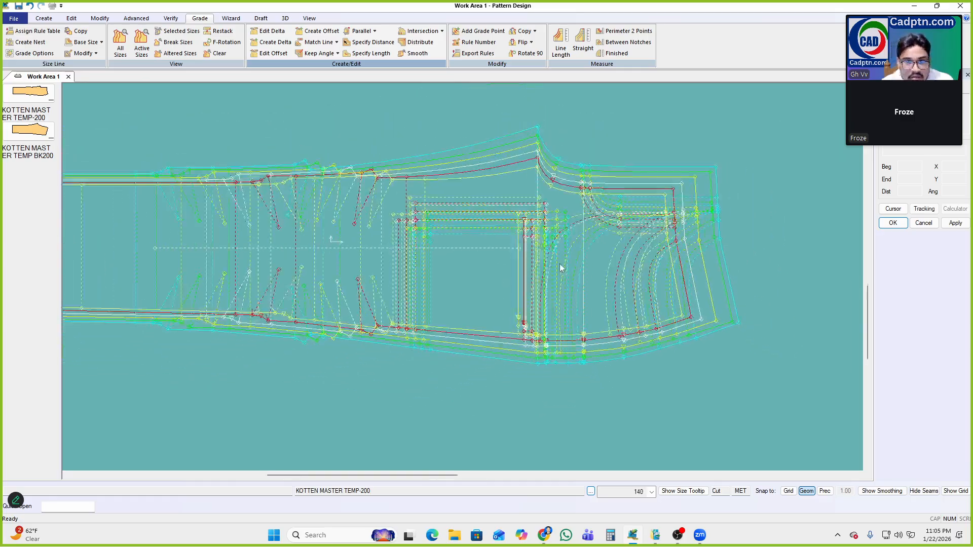
scroll(561, 332, up, 5)
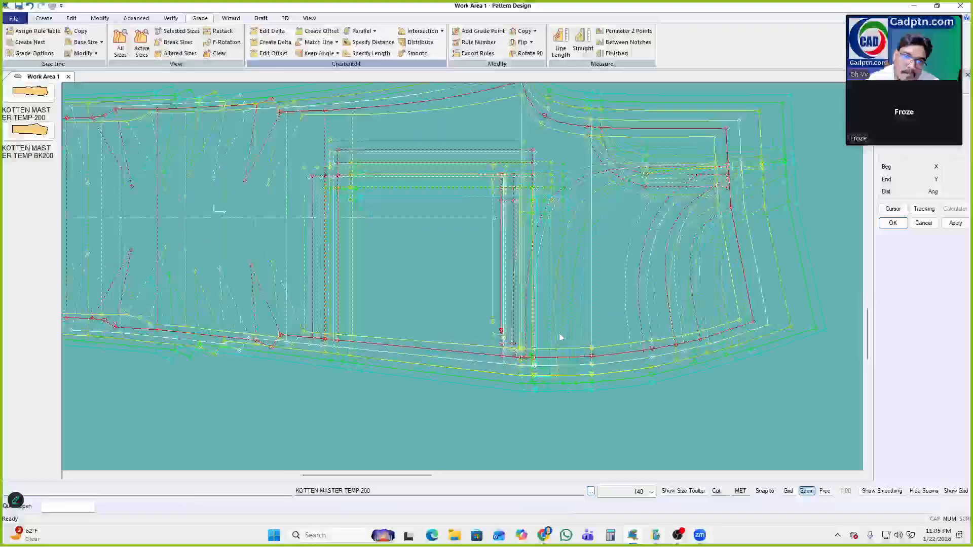
scroll(532, 361, down, 5)
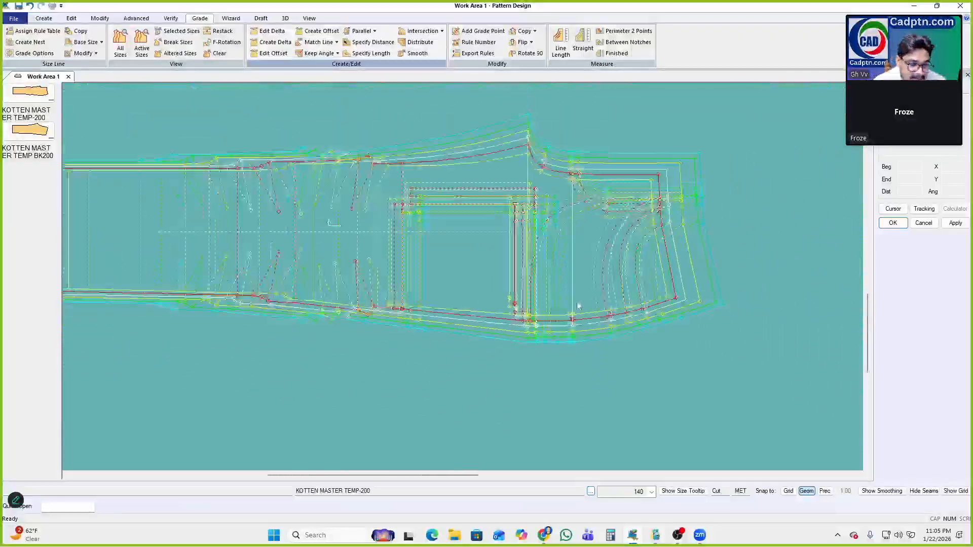
right_click(581, 162)
click(615, 167)
scroll(355, 309, down, 1)
middle_drag(355, 309, 213, 388)
scroll(446, 398, down, 4)
scroll(214, 388, down, 5)
scroll(480, 333, up, 5)
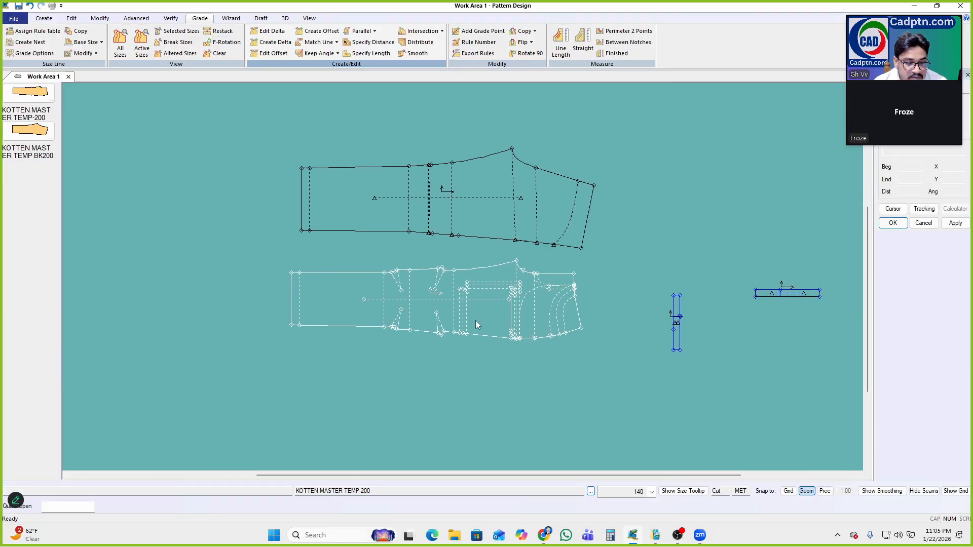
Place the trouser front beneath the back piece and display the front's graded nest for reference
click(477, 324)
drag(626, 255, 141, 395)
right_click(681, 170)
click(721, 174)
scroll(544, 206, up, 5)
click(470, 213)
click(448, 214)
scroll(380, 196, up, 6)
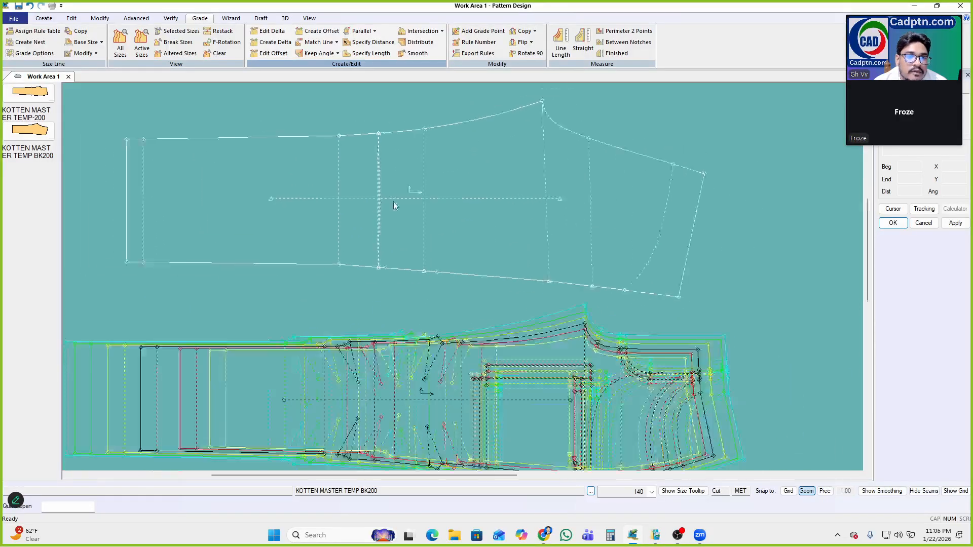
scroll(436, 249, down, 4)
Copy the grade rules from the front's two hem corners to the matching hem points of KOTTEN MASTER TEMP BK200
click(524, 31)
click(534, 91)
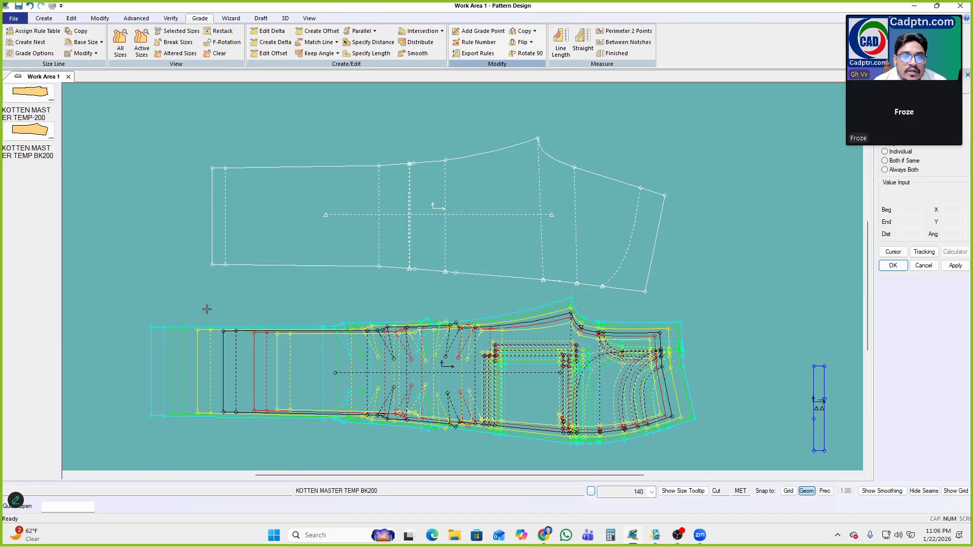
click(225, 334)
drag(195, 154, 237, 201)
right_click(304, 157)
click(336, 164)
click(224, 411)
drag(183, 295, 247, 245)
right_click(324, 180)
click(356, 187)
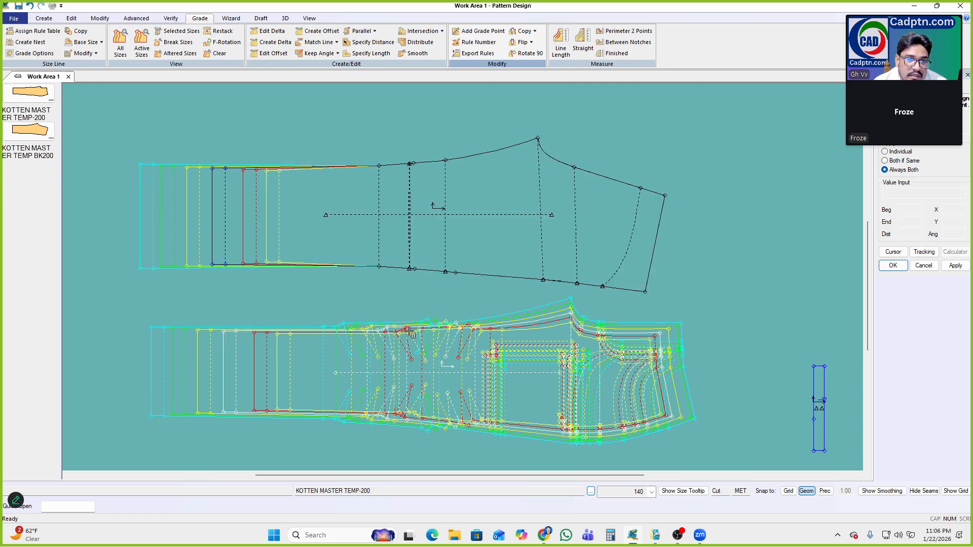
Copy the front's inseam knee grade rule to the back piece's knee points along the inseam
click(419, 161)
scroll(409, 158, up, 3)
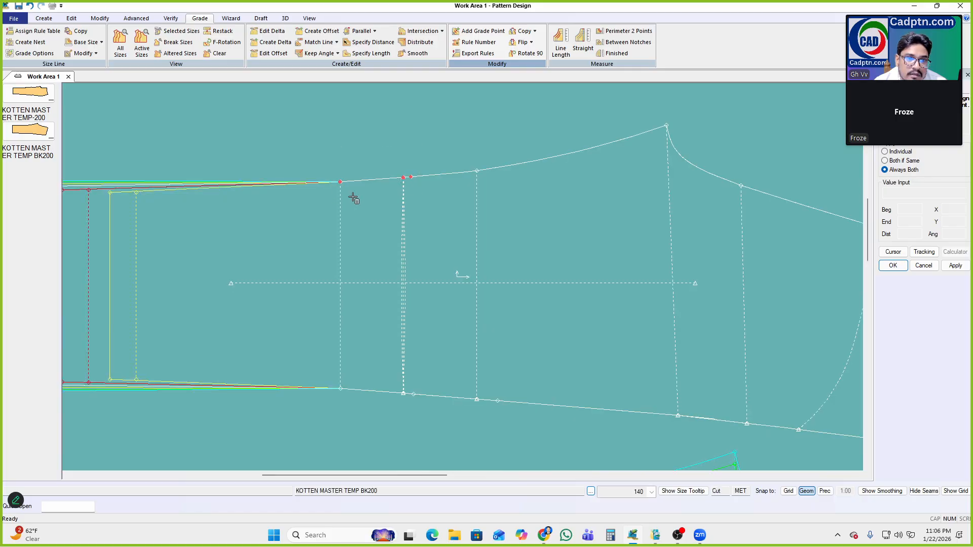
click(477, 171)
right_click(531, 113)
click(562, 120)
scroll(405, 190, down, 5)
Copy the front's side-seam knee grade rule to the back piece's knee points along the side seam
click(404, 358)
scroll(404, 357, up, 3)
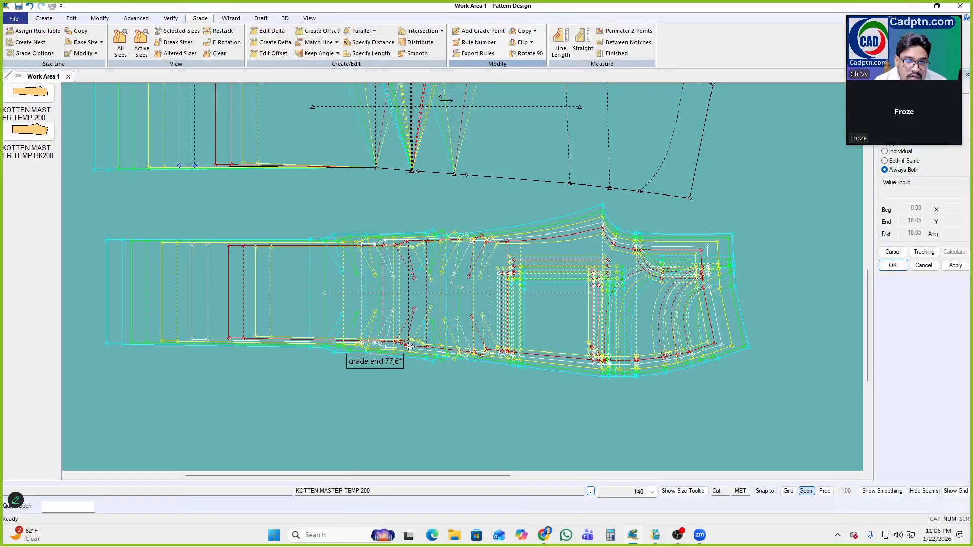
click(409, 347)
scroll(408, 350, down, 2)
scroll(394, 223, up, 3)
drag(366, 300, 508, 238)
scroll(420, 248, up, 1)
scroll(582, 163, down, 3)
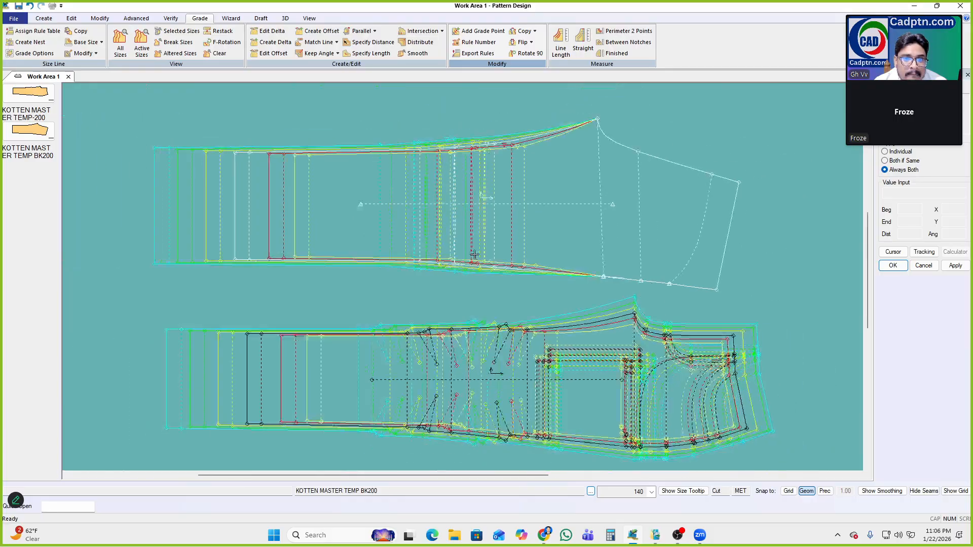
Copy the grade rule from the front's crotch tip to the back piece's crotch tip
click(566, 304)
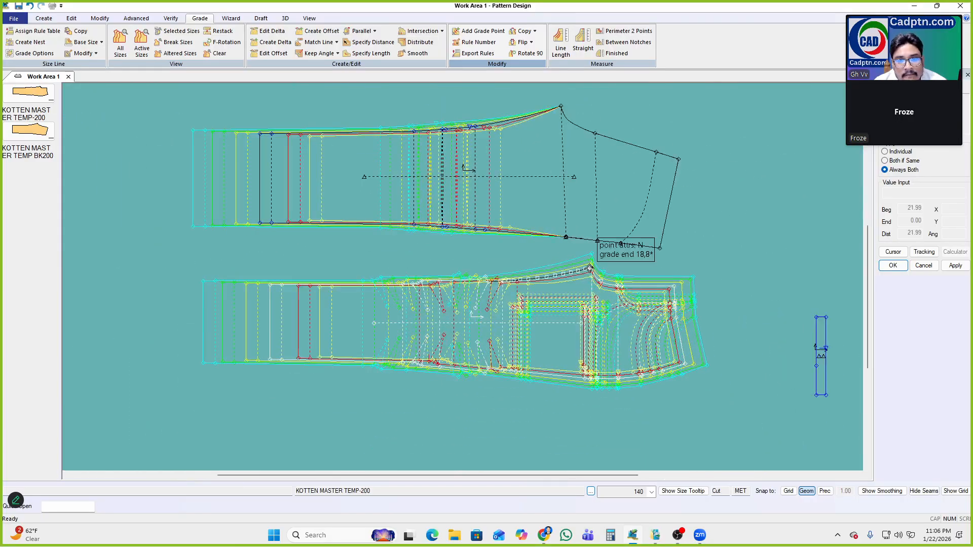
click(562, 108)
scroll(570, 142, up, 2)
right_click(593, 101)
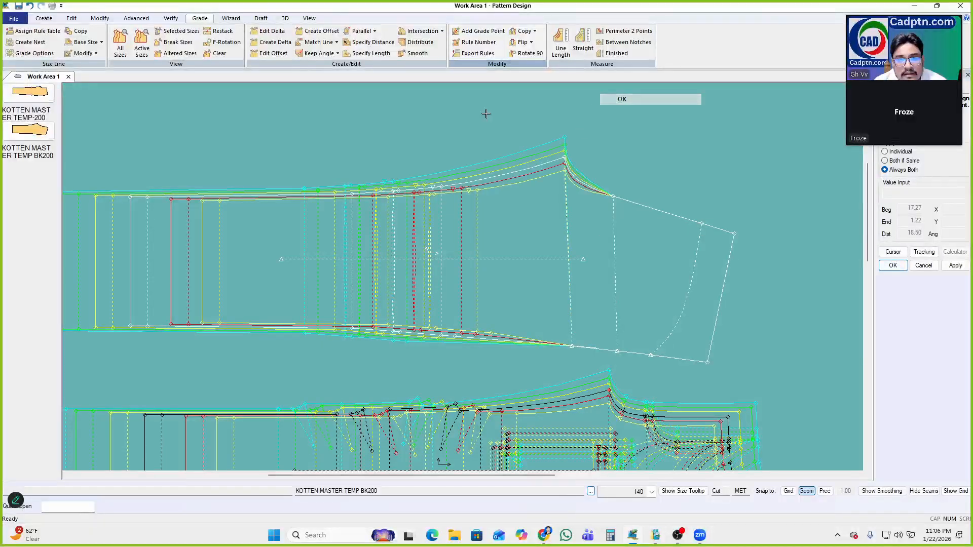
click(622, 99)
scroll(583, 202, down, 2)
Copy the front's seat-seam grade rule to the back piece's seat-seam point at the hip line
click(573, 342)
scroll(573, 341, up, 2)
scroll(565, 127, up, 4)
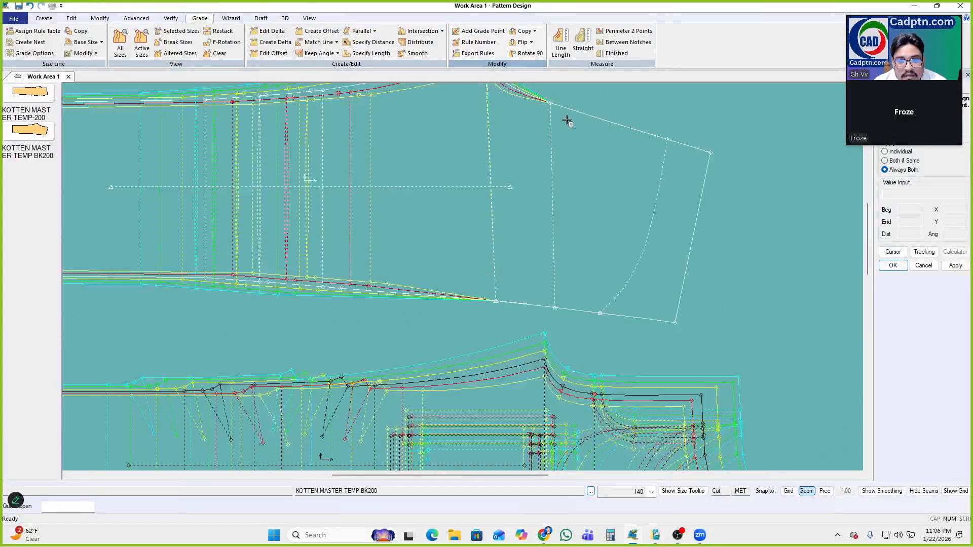
drag(571, 110, 562, 181)
right_click(617, 104)
click(667, 112)
scroll(529, 118, down, 3)
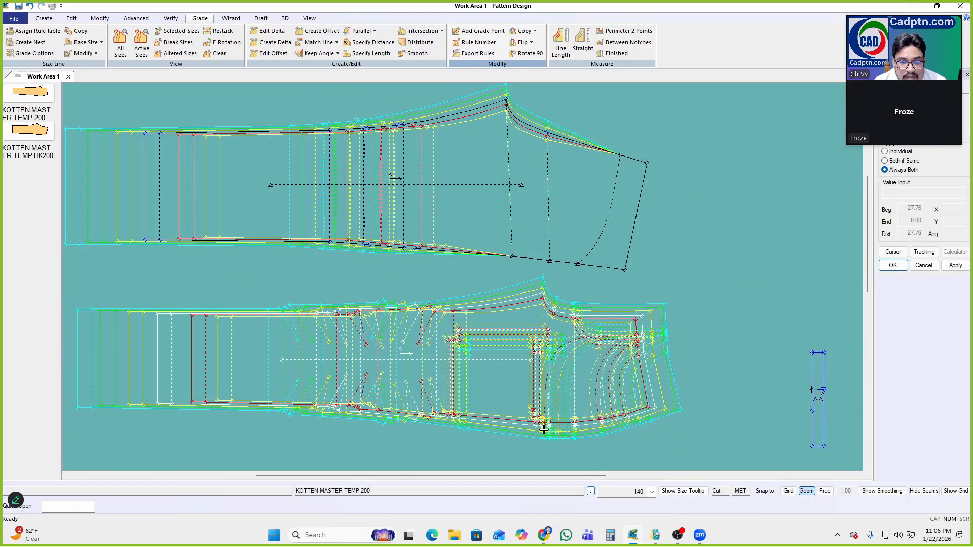
Copy the front's upper side-seam grade rule to the back piece's side-seam points between crotch line and yoke
scroll(544, 430, up, 3)
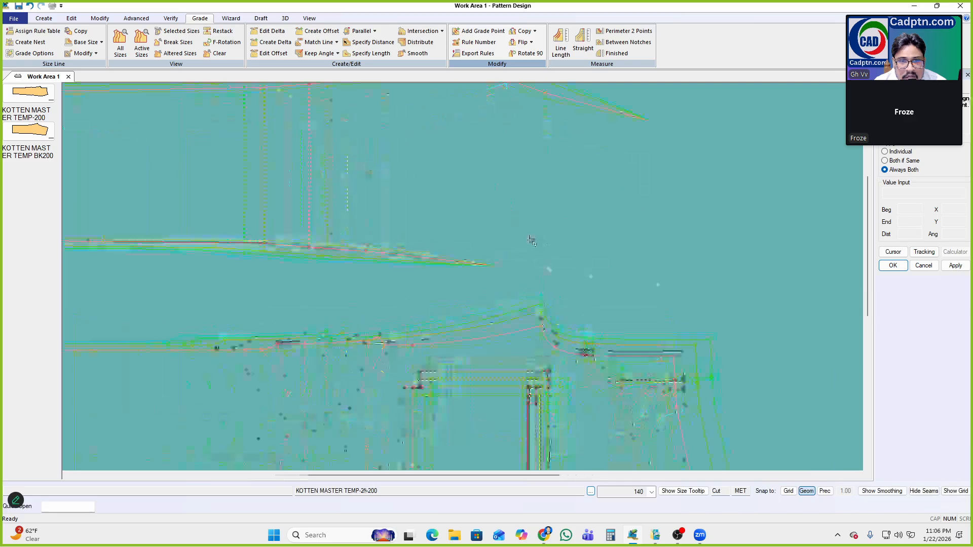
right_click(529, 188)
click(550, 193)
scroll(513, 421, down, 3)
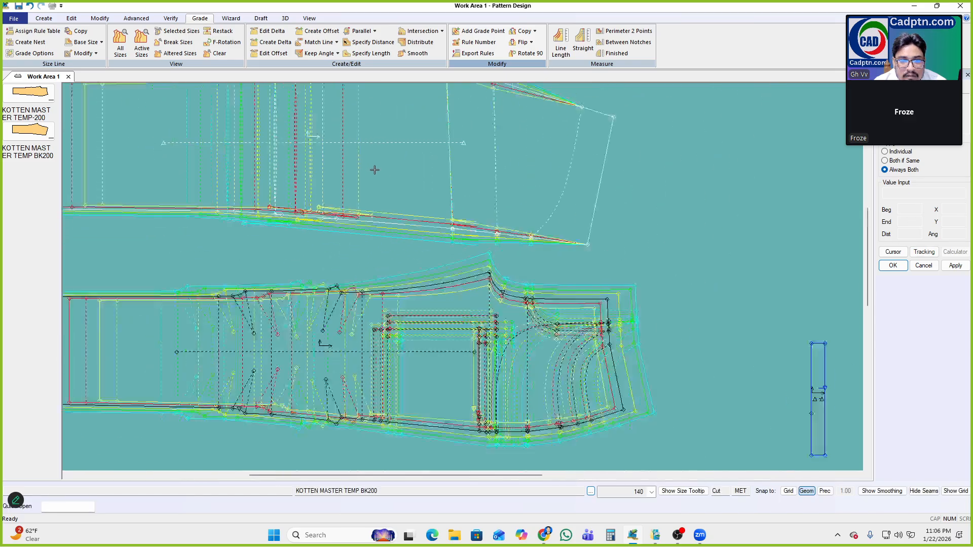
scroll(509, 431, up, 3)
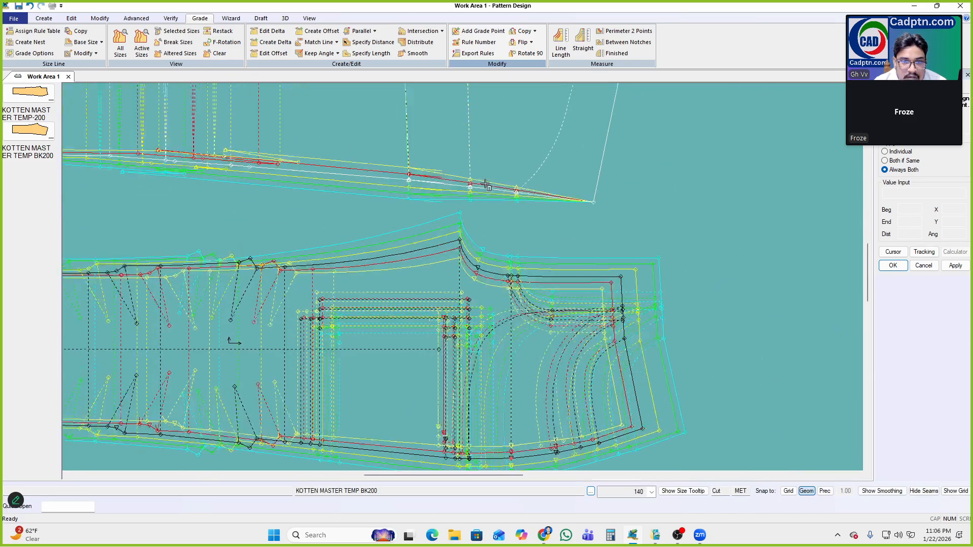
right_click(544, 136)
click(544, 135)
scroll(527, 144, down, 3)
scroll(365, 157, up, 2)
Try to delete the side-seam point at the crotch line on the back piece
right_click(496, 118)
click(522, 124)
click(432, 167)
right_click(391, 185)
click(403, 198)
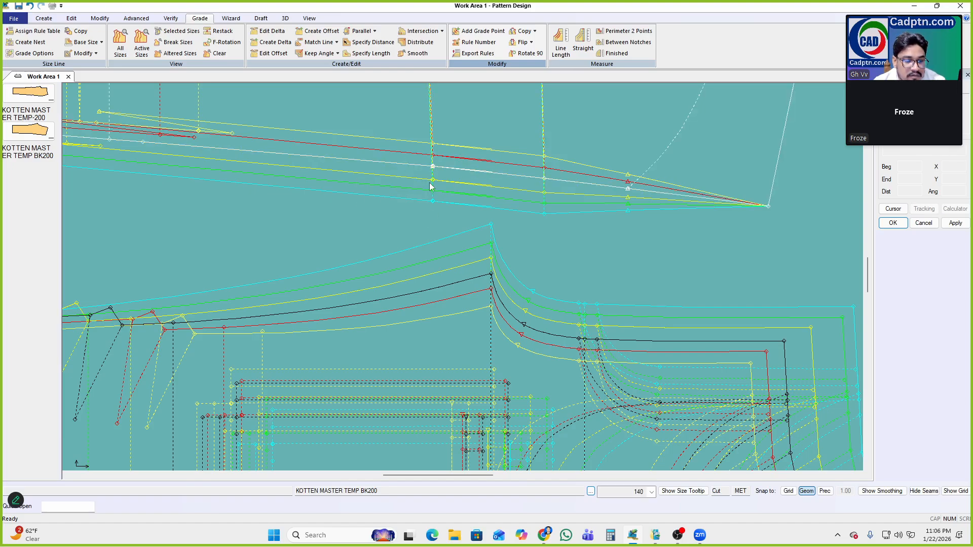
right_click(552, 116)
click(561, 122)
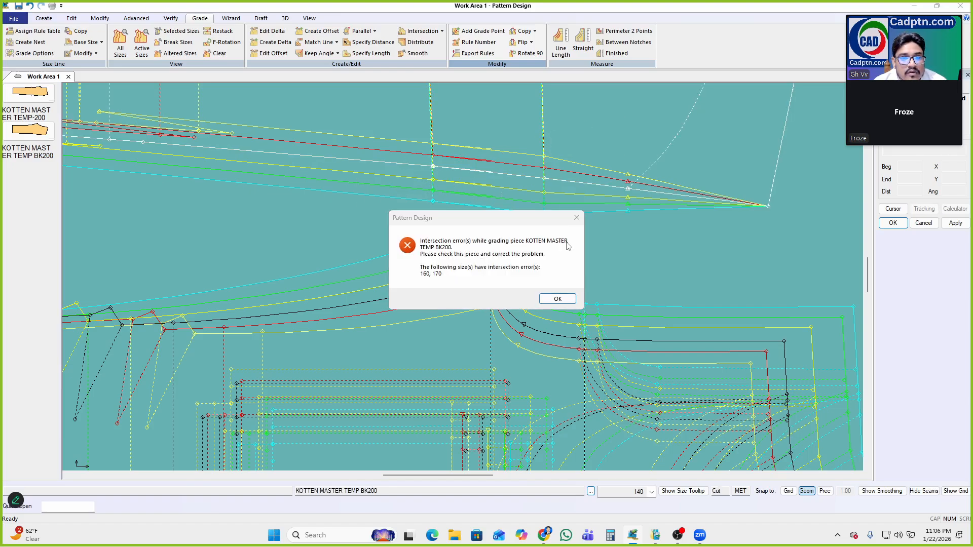
click(569, 298)
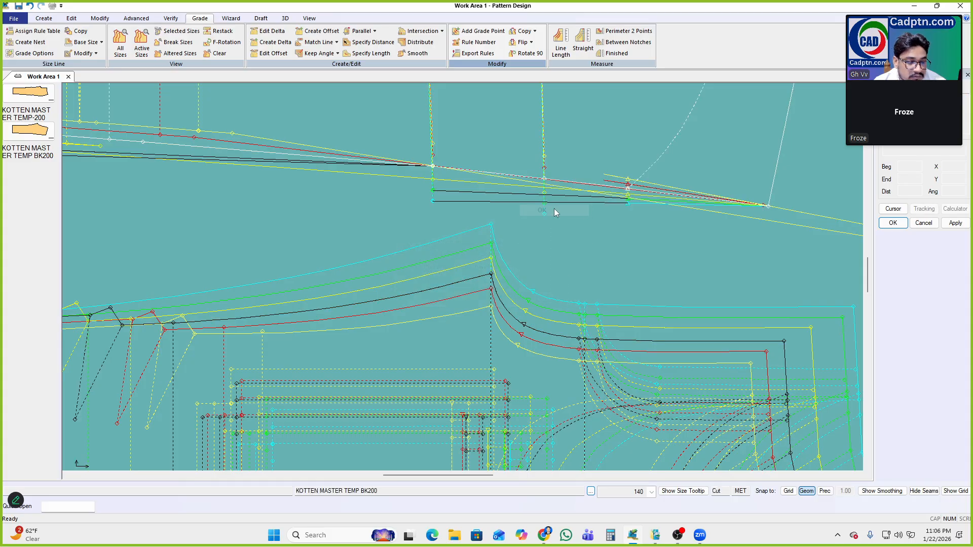
middle_drag(519, 204, 598, 226)
scroll(593, 223, down, 4)
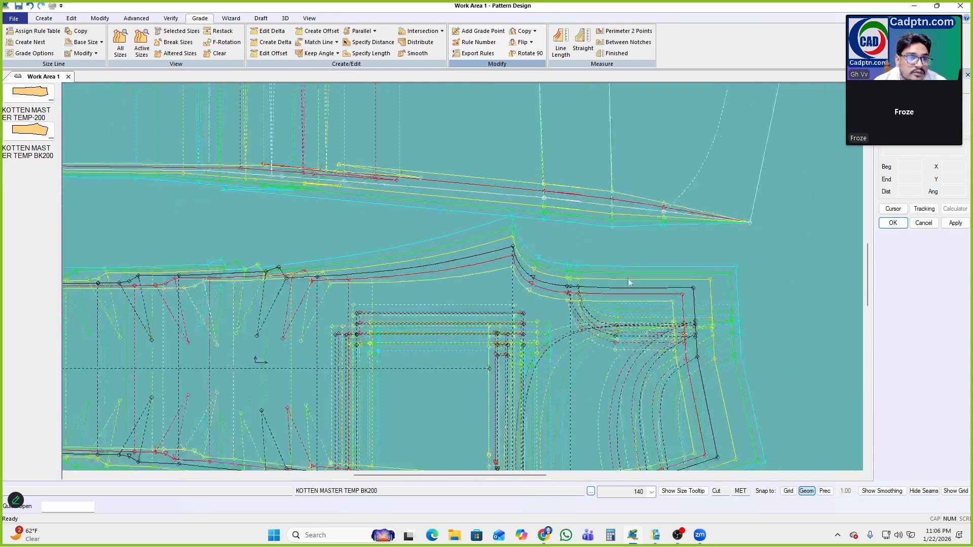
scroll(467, 199, up, 2)
middle_drag(486, 193, 447, 178)
Delete the surplus points near the knee lines along the back piece's side seam
key(d)
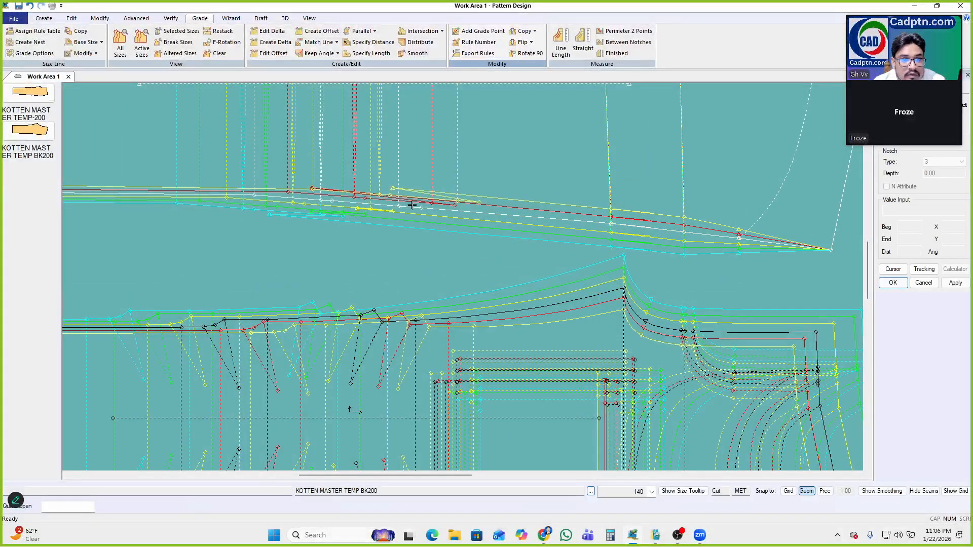
right_click(470, 169)
click(479, 174)
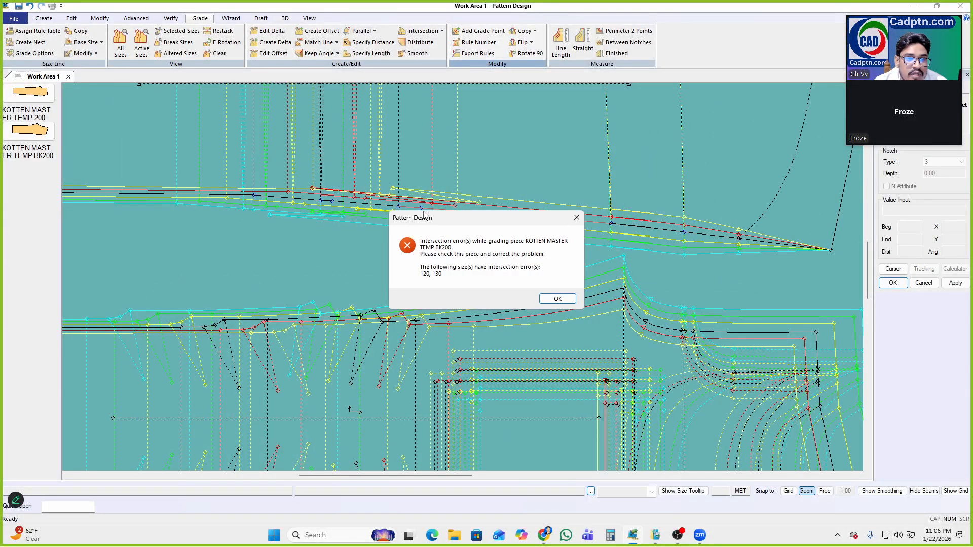
click(555, 299)
click(369, 214)
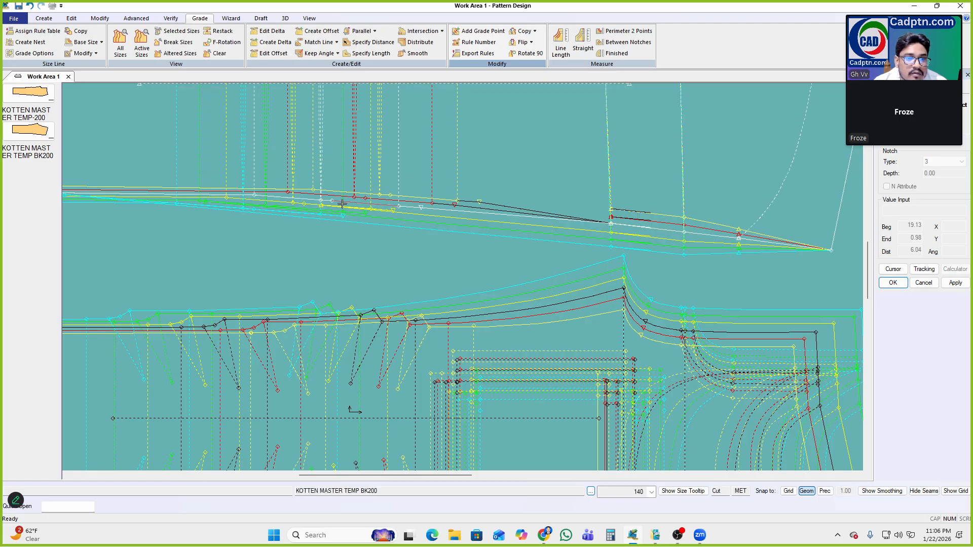
right_click(489, 168)
click(487, 168)
click(556, 299)
right_click(590, 171)
click(590, 171)
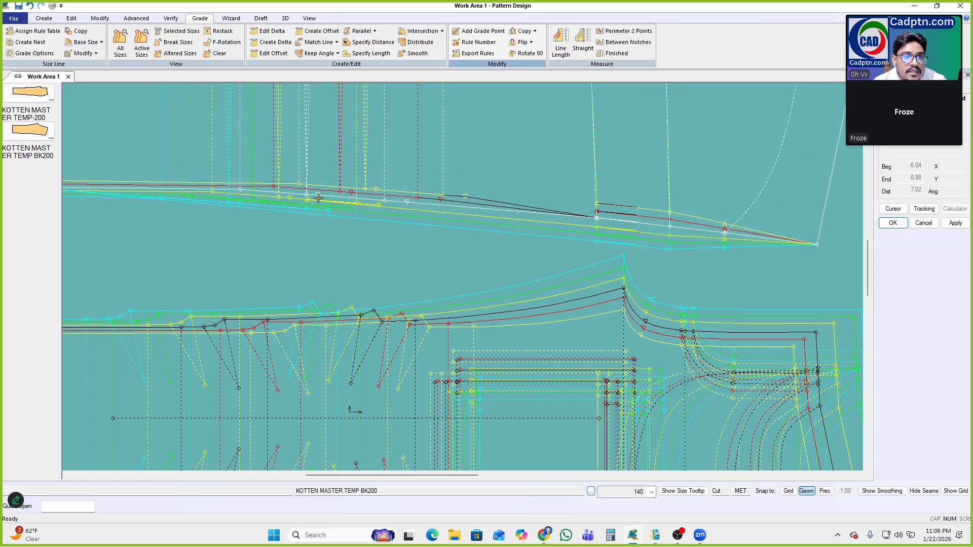
right_click(582, 140)
click(583, 140)
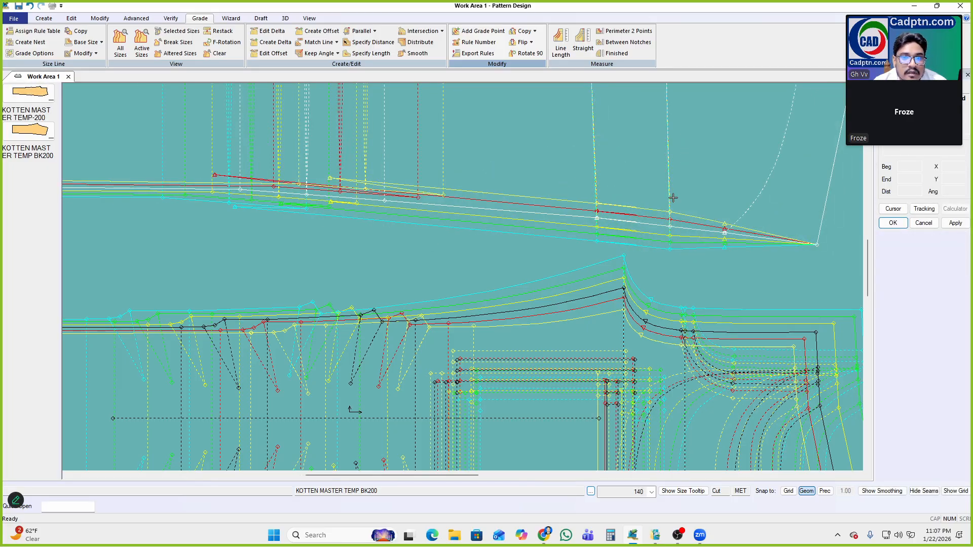
Delete the stray point just past the crotch line, toward the waist, on the back piece's side seam
scroll(651, 218, up, 6)
click(604, 219)
right_click(703, 172)
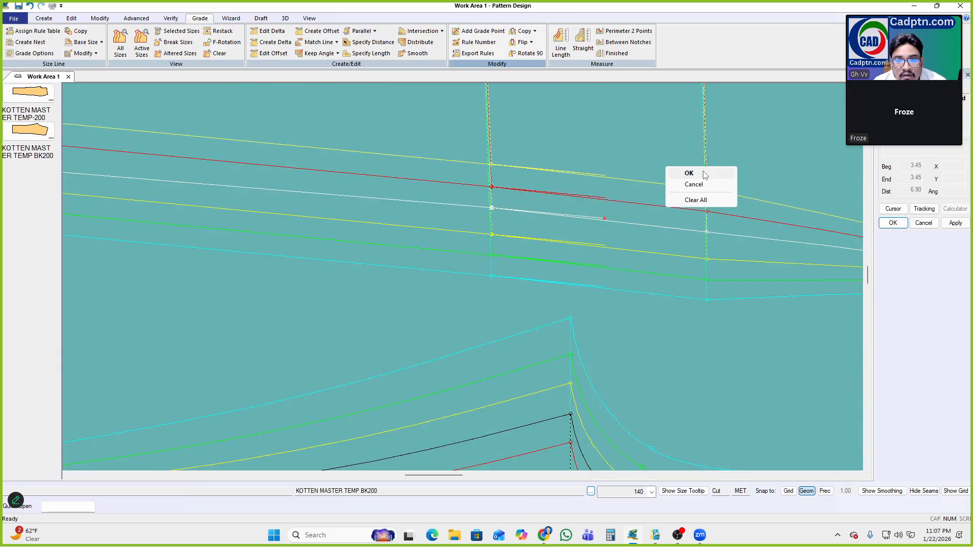
click(689, 173)
click(558, 299)
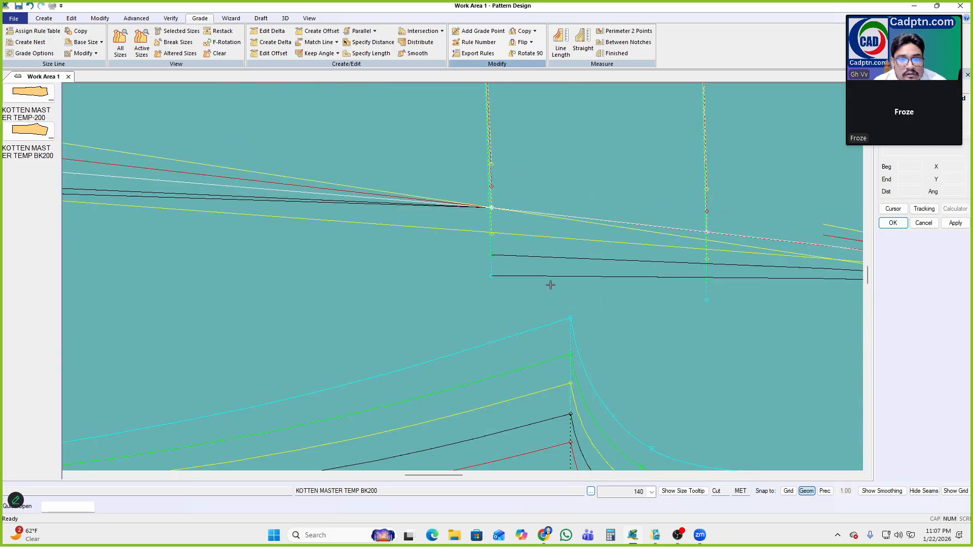
right_click(575, 207)
click(584, 201)
scroll(561, 214, up, 3)
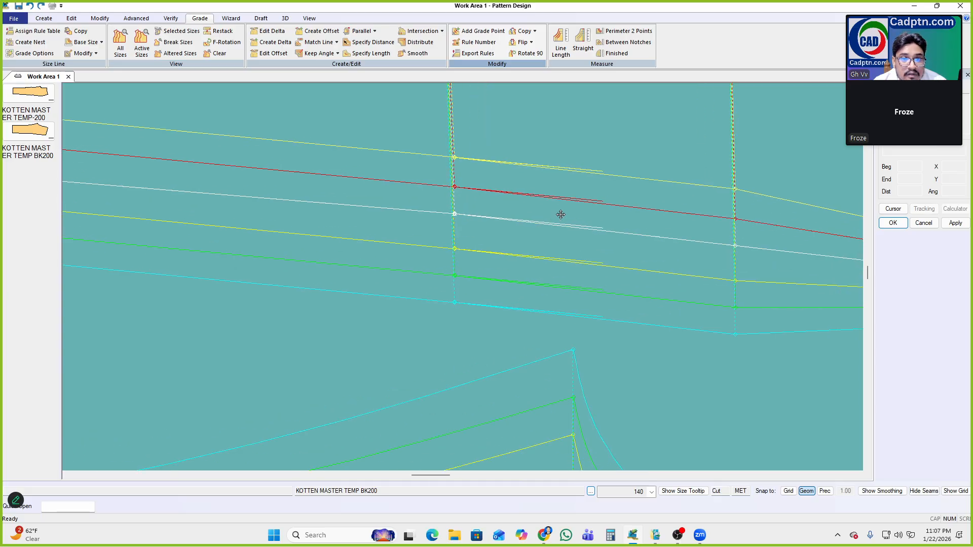
scroll(482, 211, up, 3)
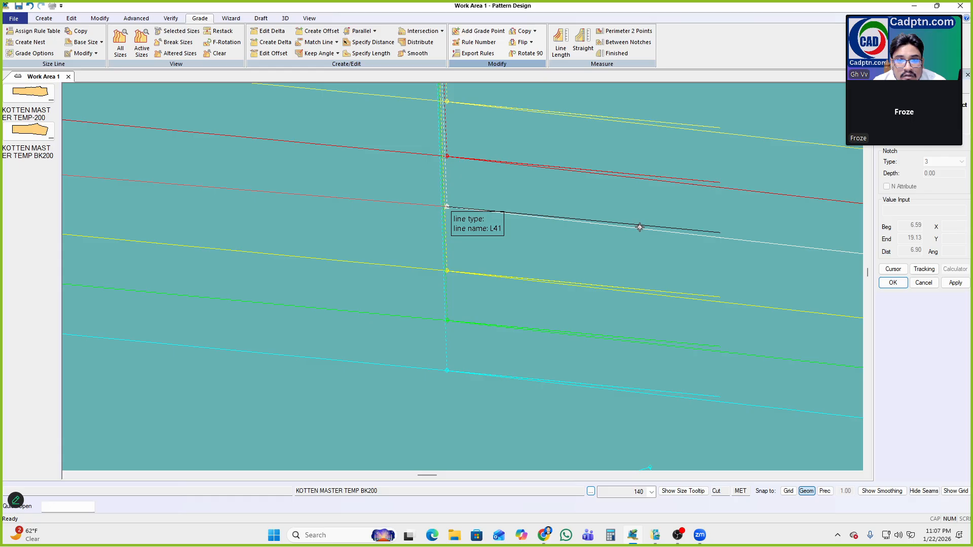
click(704, 231)
right_click(658, 190)
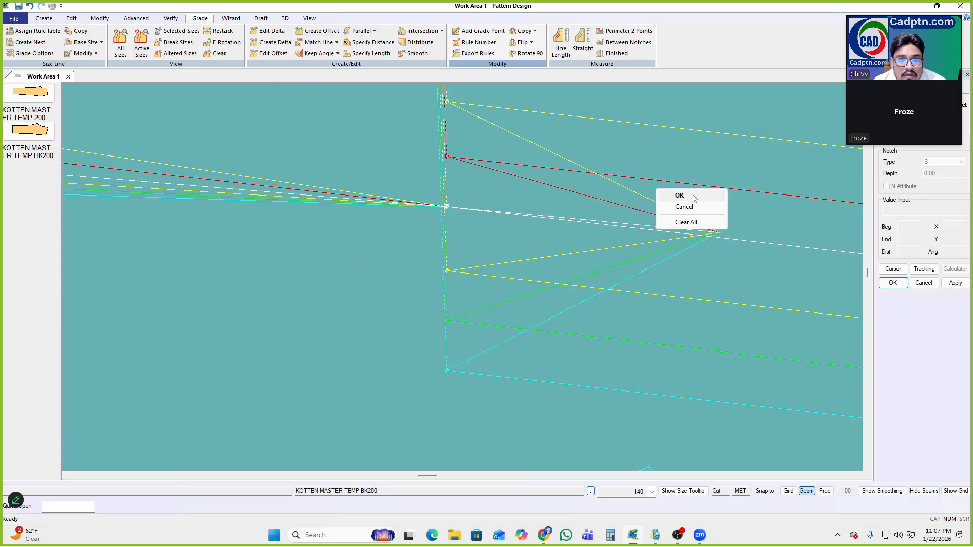
click(679, 196)
right_click(733, 149)
click(751, 155)
right_click(559, 177)
click(582, 183)
Copy the nest rule from the front's waist corner at the seat seam to the back's matching waist corner and yoke end
scroll(524, 256, down, 6)
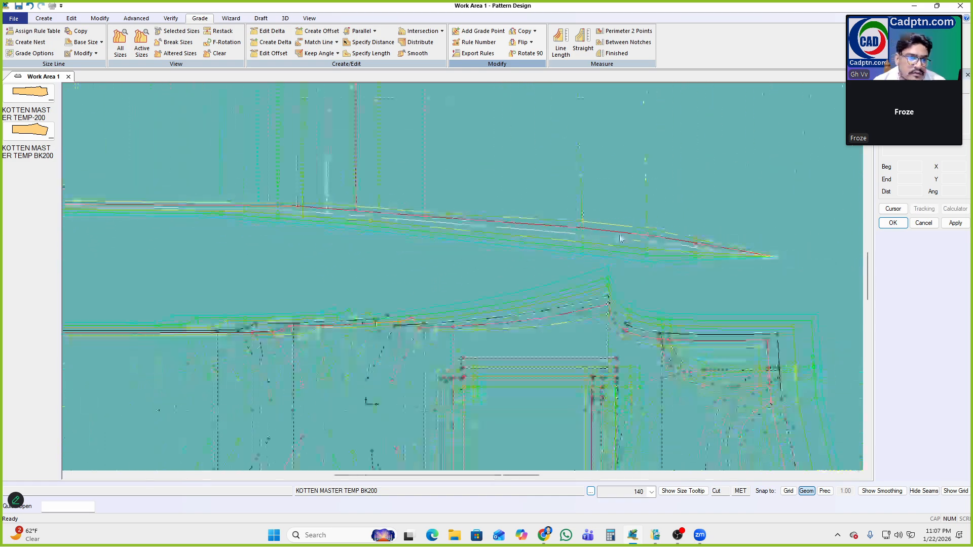
scroll(652, 334, down, 5)
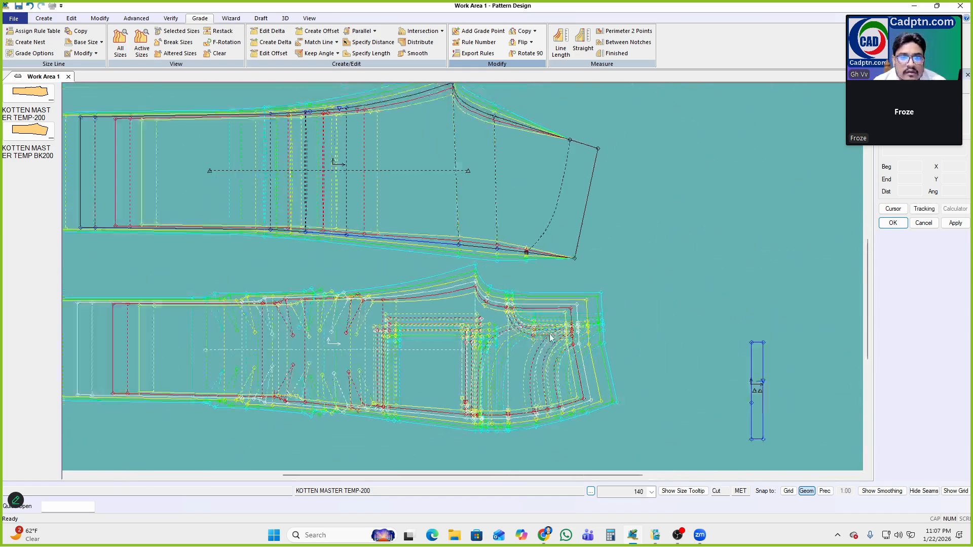
click(533, 32)
click(538, 87)
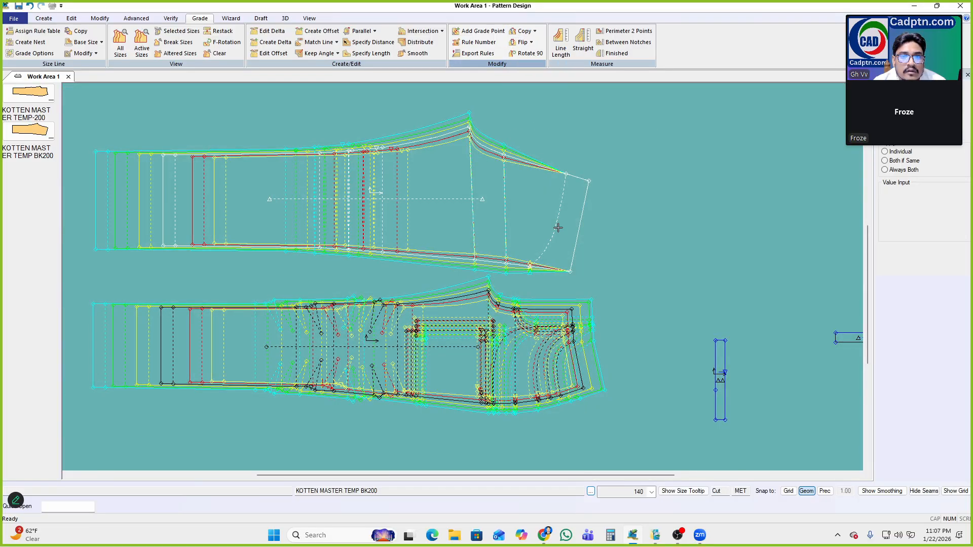
click(575, 311)
scroll(630, 203, up, 3)
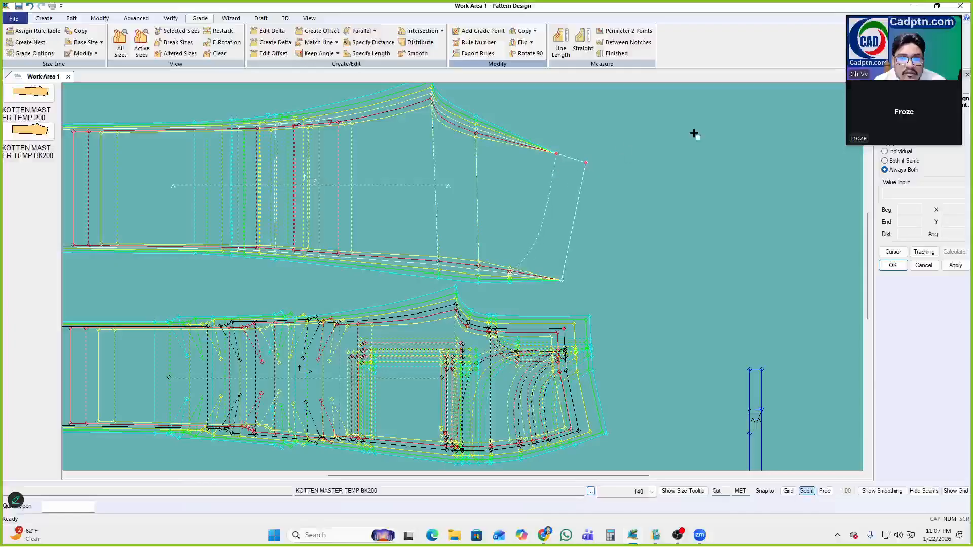
Copy the nest rule from the front's waist corner at the side seam to the back's matching waist corner and yoke end
click(534, 33)
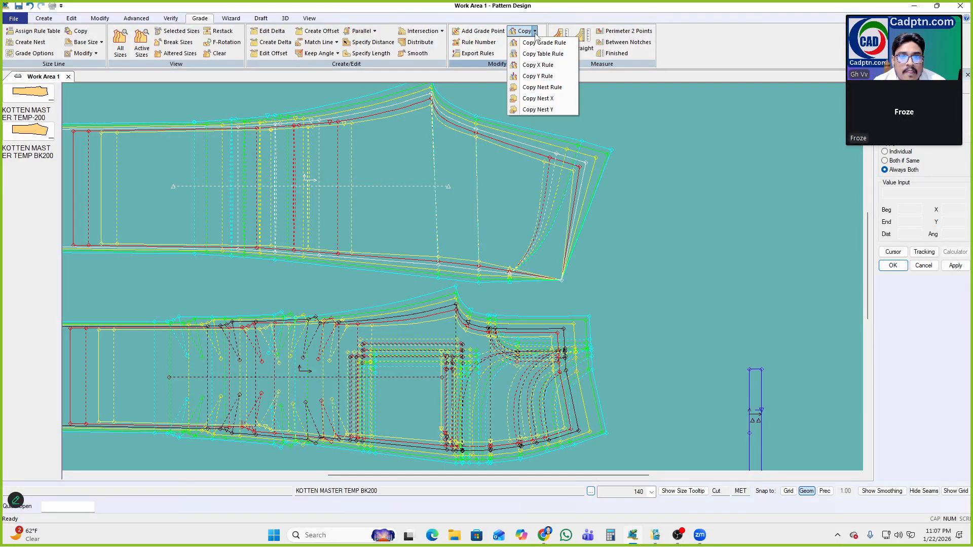
click(546, 90)
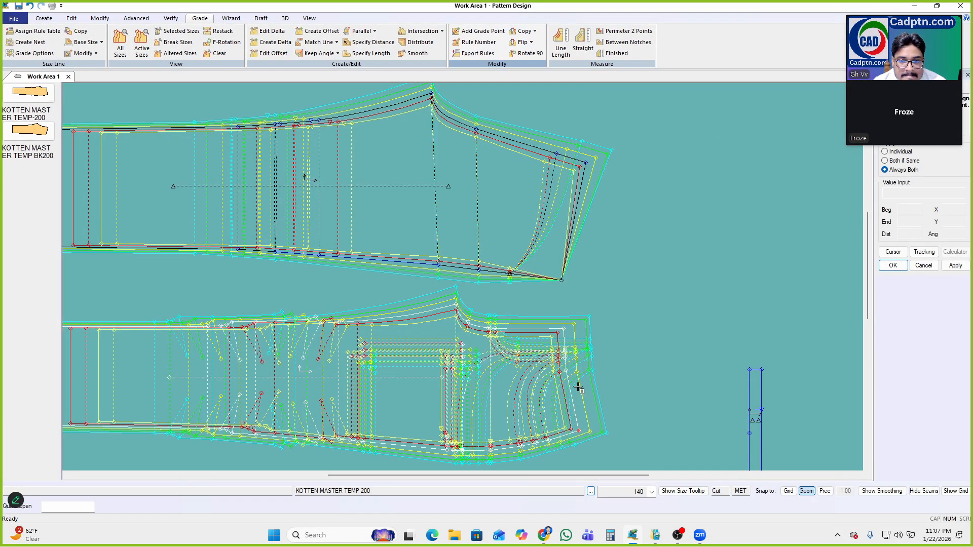
scroll(578, 388, up, 2)
scroll(549, 282, up, 2)
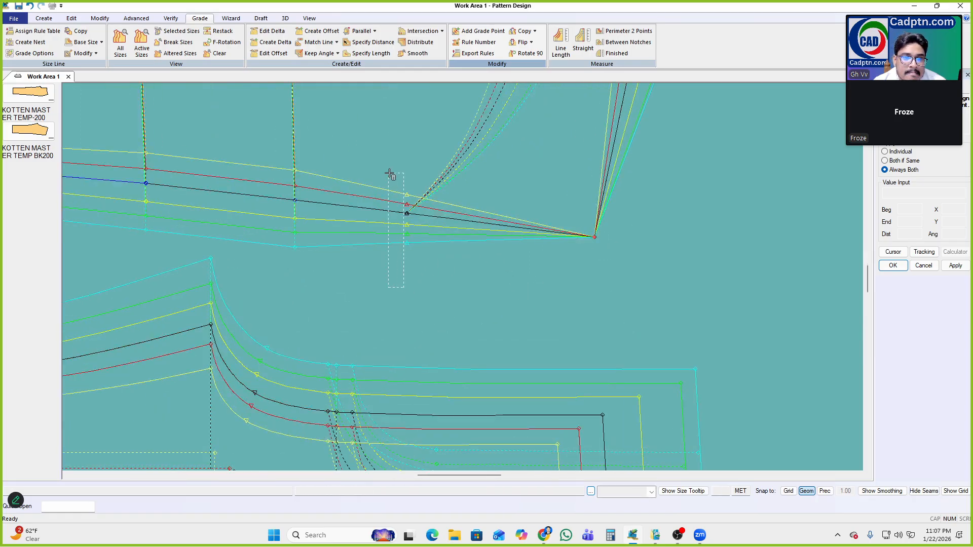
scroll(601, 248, down, 5)
scroll(585, 273, down, 2)
scroll(458, 230, up, 2)
right_click(630, 164)
click(656, 173)
scroll(582, 228, down, 3)
scroll(552, 203, up, 4)
right_click(546, 236)
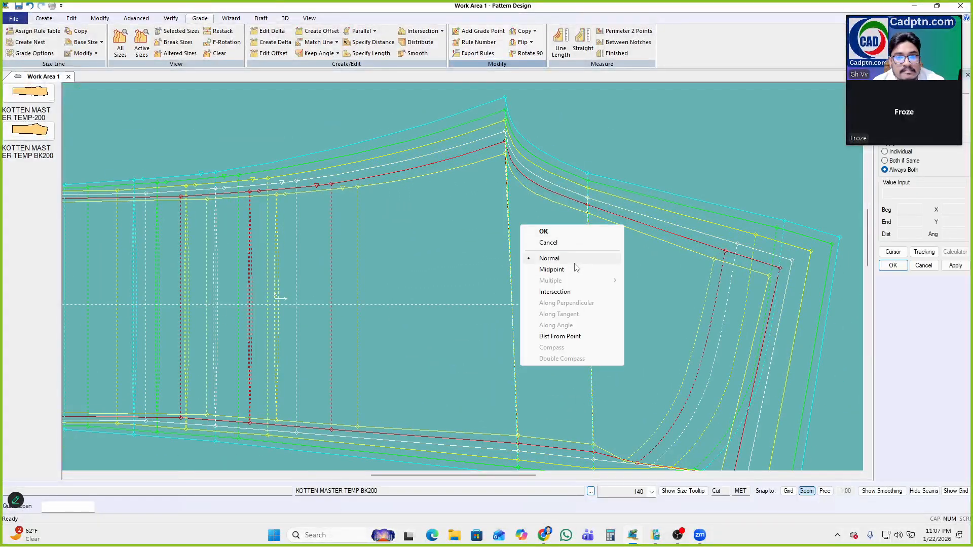
right_click(551, 195)
click(553, 191)
Apply parallel grading at the back's waist corner on the seat seam so the graded seat-seam lines run parallel
click(355, 33)
click(362, 50)
scroll(609, 159, up, 3)
right_click(631, 168)
click(629, 163)
scroll(628, 167, down, 4)
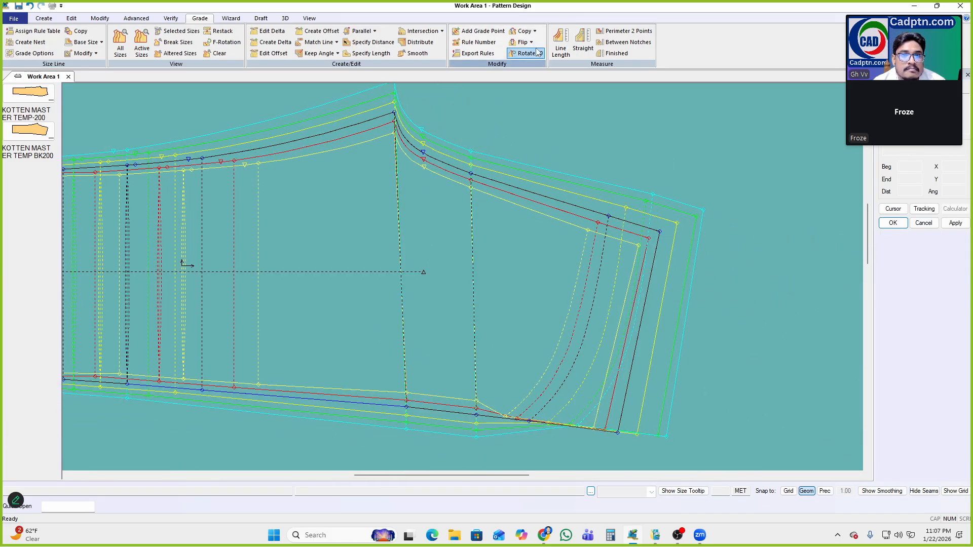
click(355, 31)
click(362, 50)
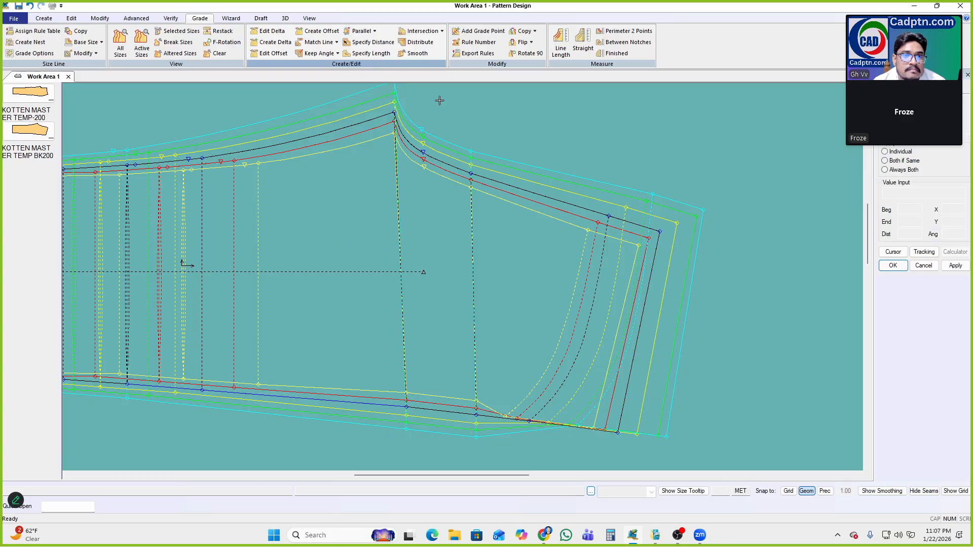
click(604, 214)
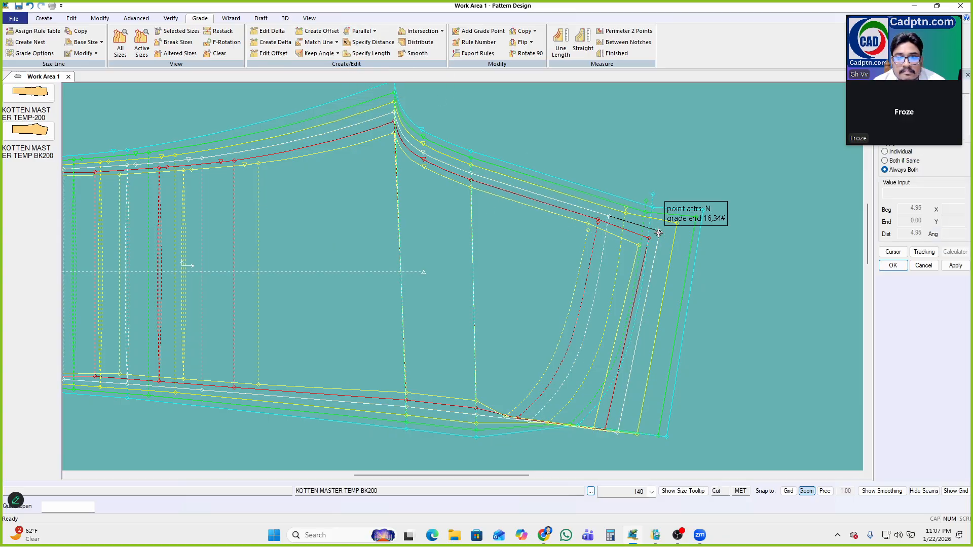
right_click(714, 161)
click(714, 162)
middle_drag(621, 275, 556, 248)
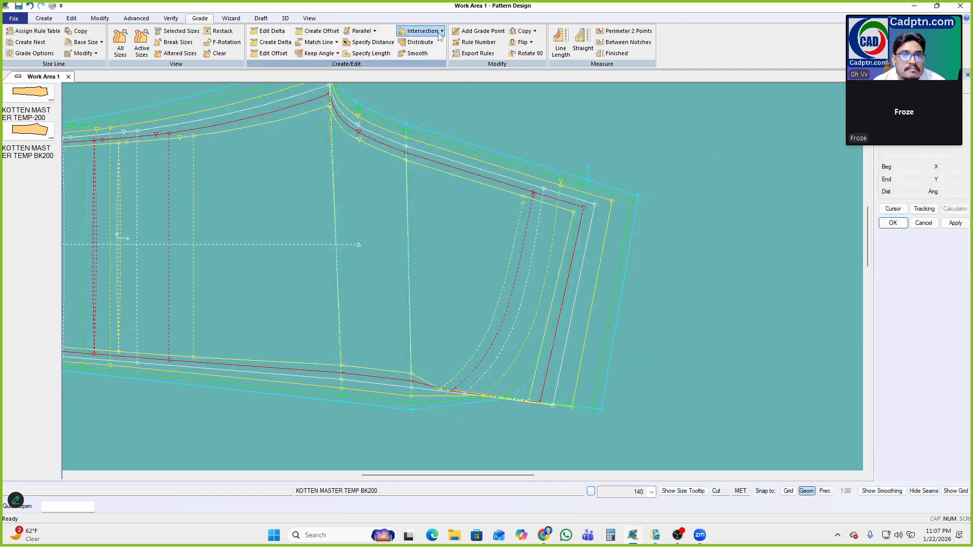
Copy the nest rule from the back's waist corner at the seat seam to the yoke end on the same seam
click(530, 31)
click(545, 88)
click(594, 205)
right_click(628, 180)
click(629, 181)
click(545, 189)
right_click(680, 149)
click(679, 150)
right_click(678, 151)
click(682, 151)
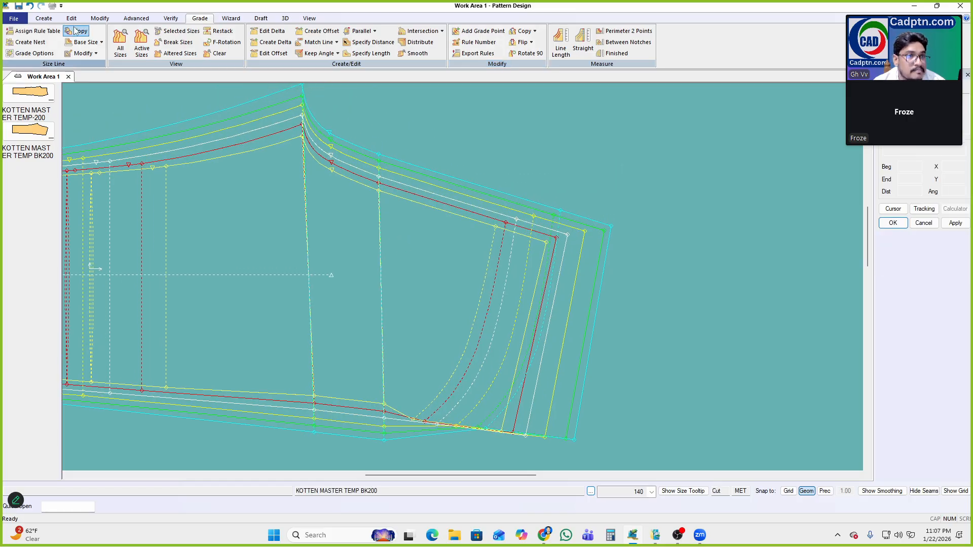
click(44, 18)
click(327, 42)
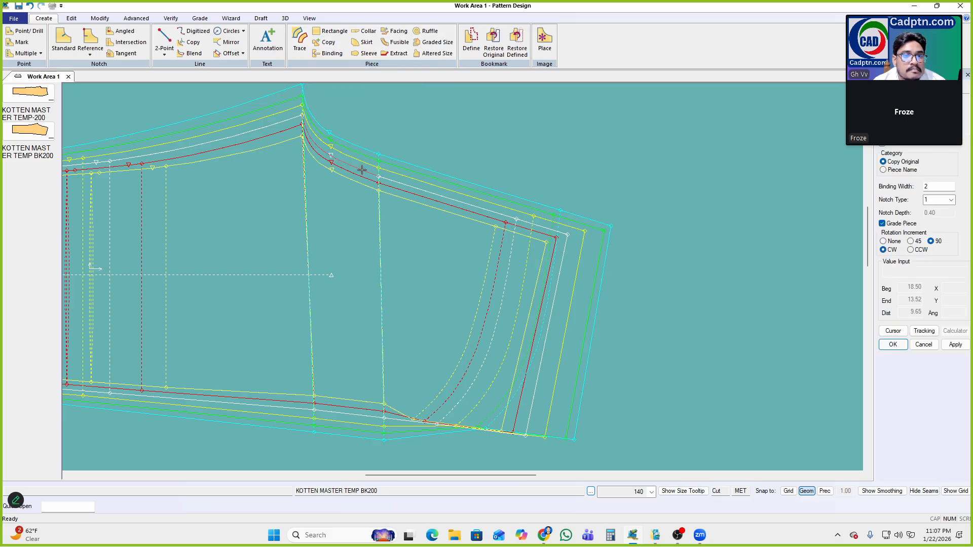
right_click(652, 165)
click(655, 167)
right_click(504, 142)
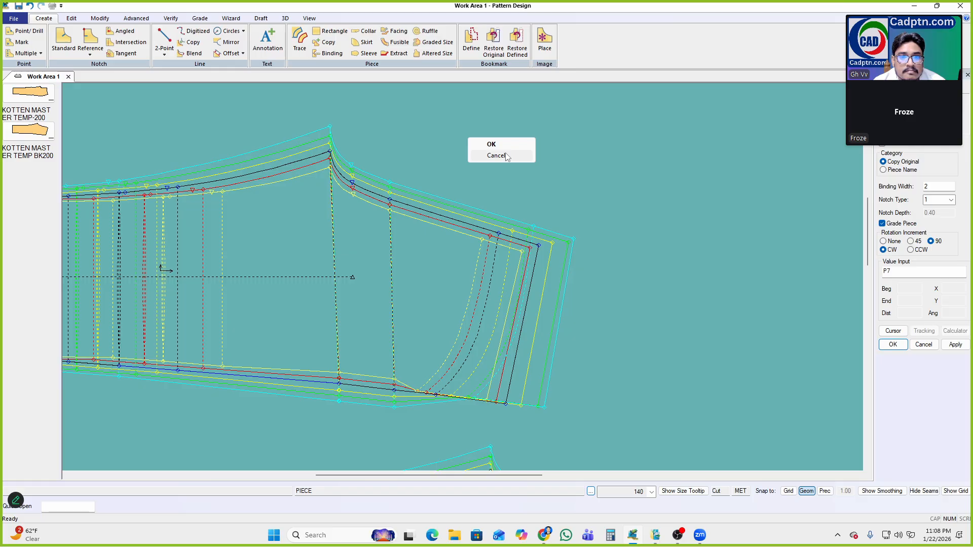
click(506, 156)
click(522, 240)
right_click(676, 144)
click(679, 148)
click(502, 130)
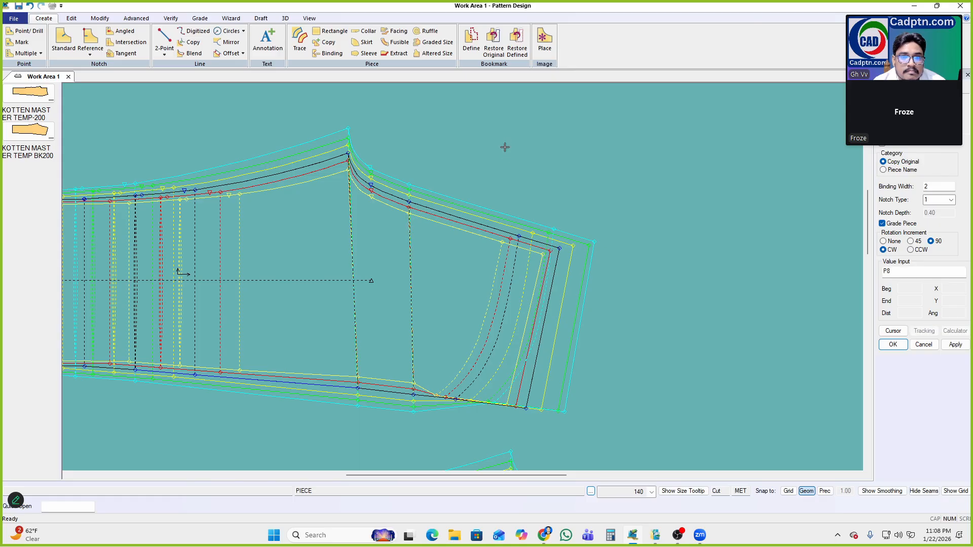
right_click(502, 147)
click(501, 148)
Create a graded binding from the back's seat-seam segments with rotation set to None and place it above the waist
right_click(383, 198)
click(384, 199)
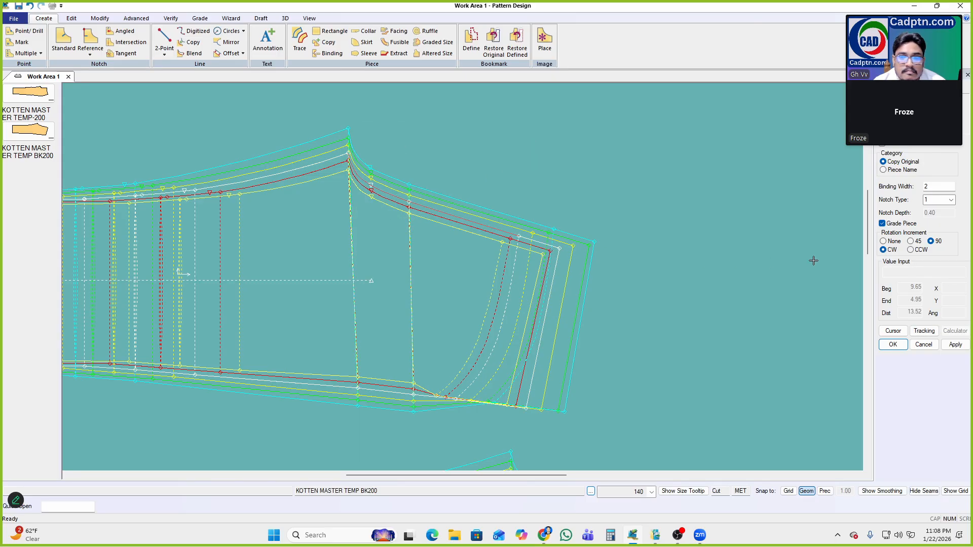
click(894, 242)
right_click(547, 186)
click(549, 190)
click(535, 171)
right_click(631, 150)
click(631, 150)
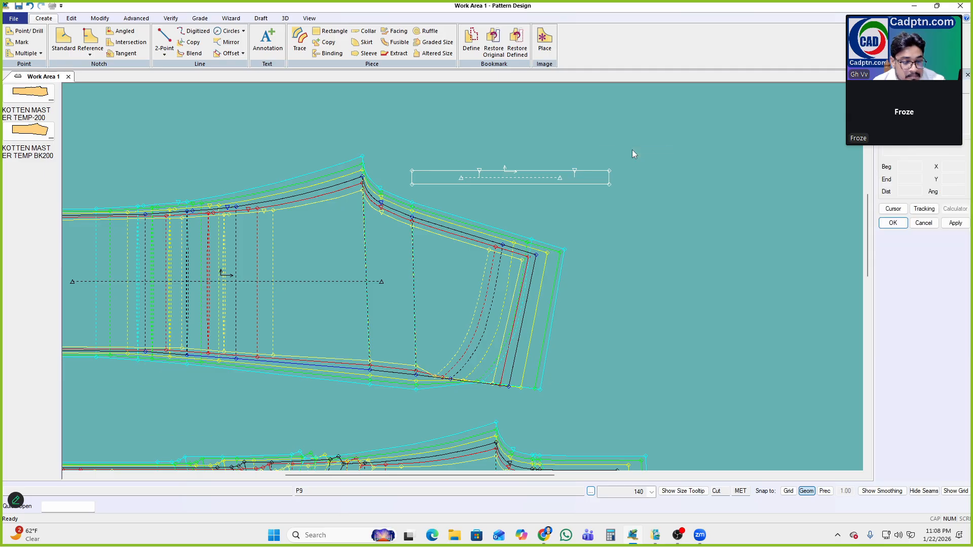
Regrade the binding's end point in X, using 1.40 for 120–130, 2.00 for 140–150 and 2 for 160–170
key(m)
scroll(628, 167, up, 2)
mouse_move(630, 156)
mouse_down()
mouse_move(590, 229)
mouse_move(542, 226)
mouse_up()
right_click(673, 193)
click(673, 193)
key(alt+Tab)
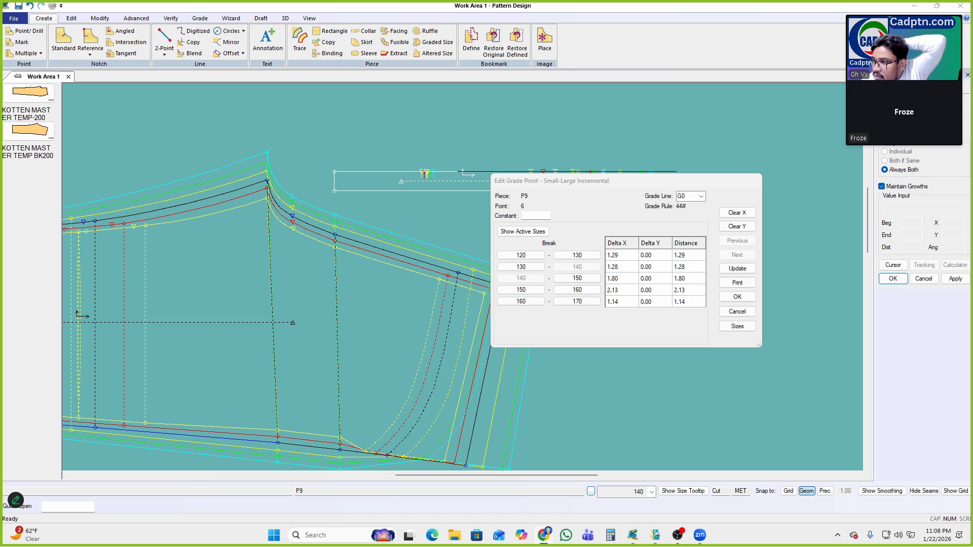
click(740, 214)
text(1.4)
click(628, 279)
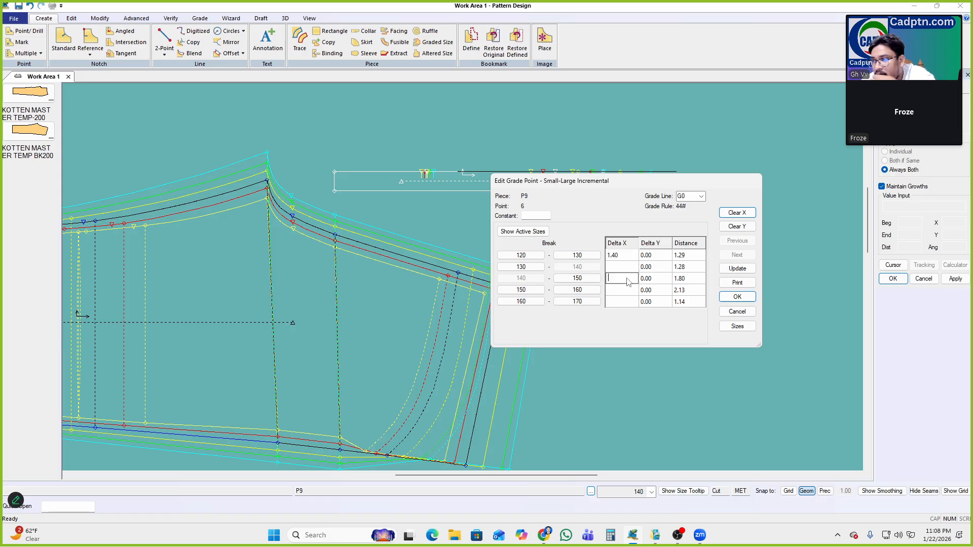
click(622, 292)
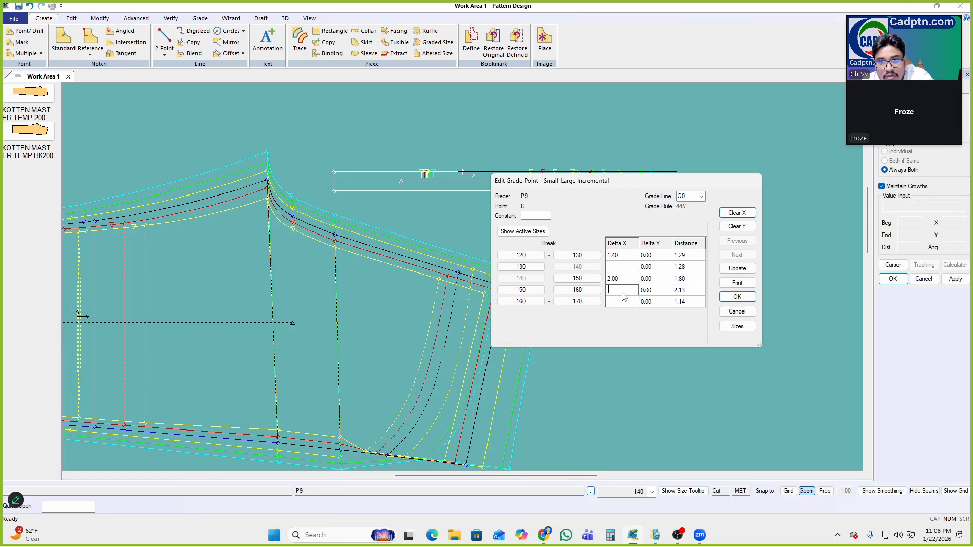
click(621, 301)
text(2)
click(737, 296)
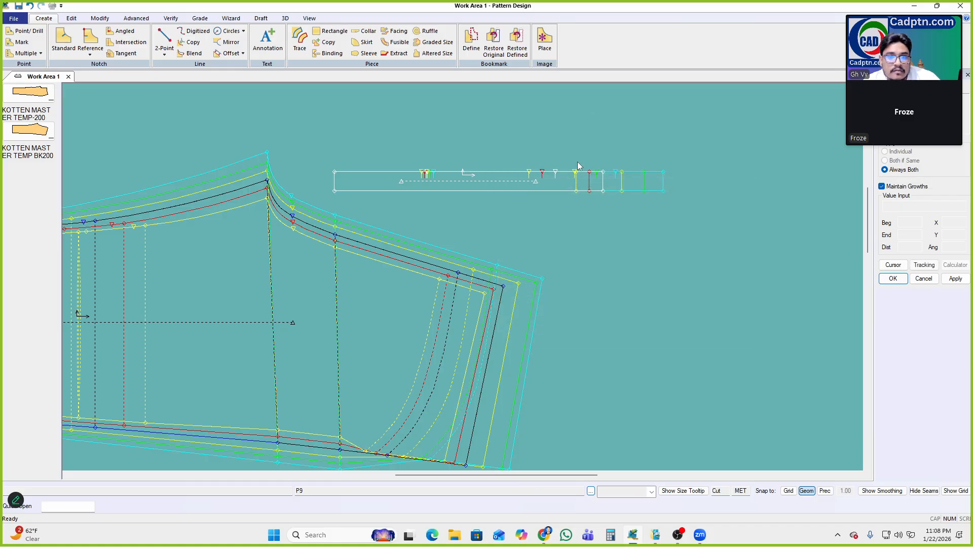
Match the back's graded seat-seam length at the yoke end to the binding's long edge with 0.00 difference in every size
click(566, 188)
click(562, 171)
scroll(560, 161, up, 2)
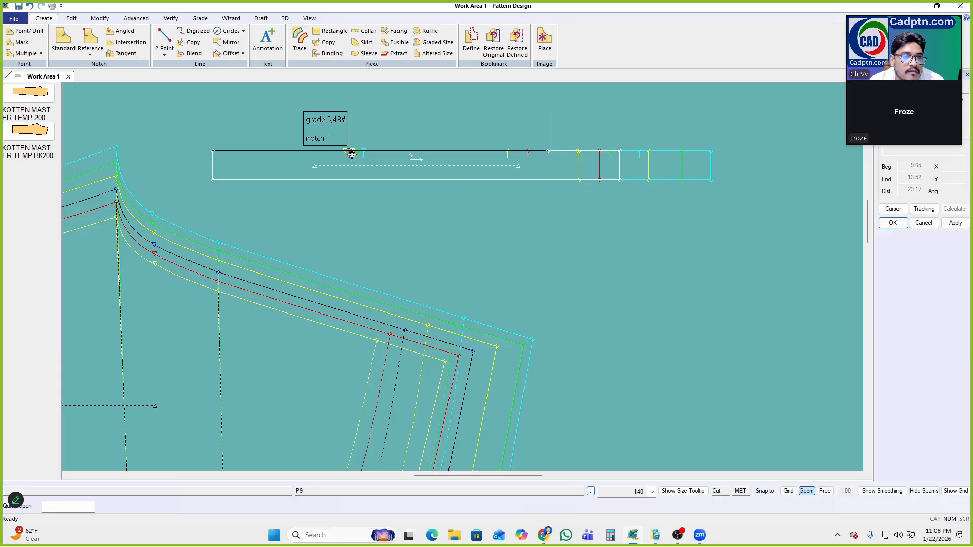
drag(369, 371, 426, 332)
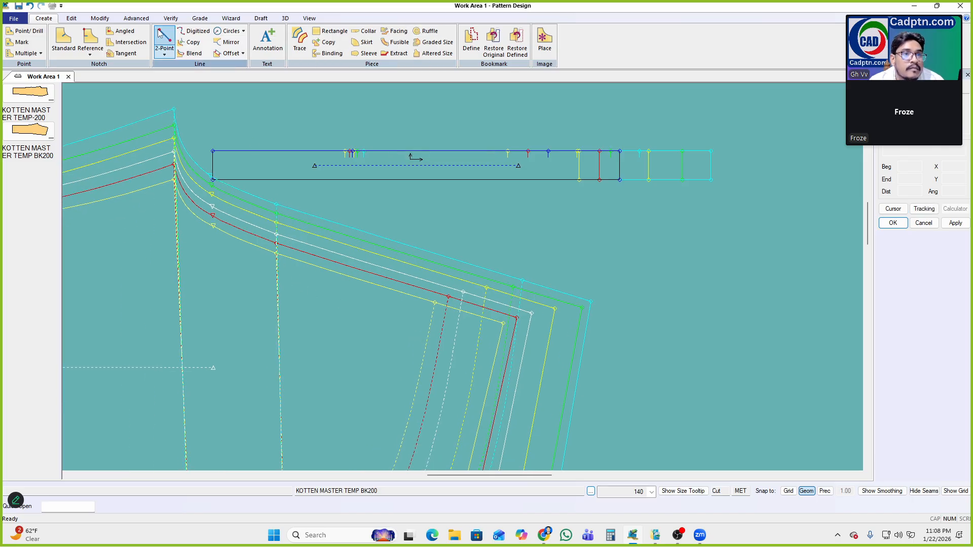
click(200, 18)
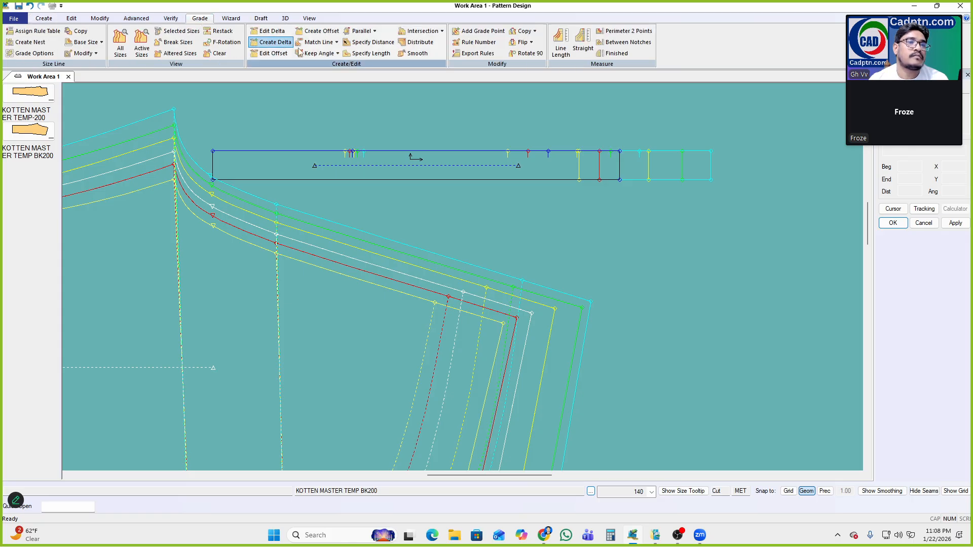
click(335, 42)
click(344, 55)
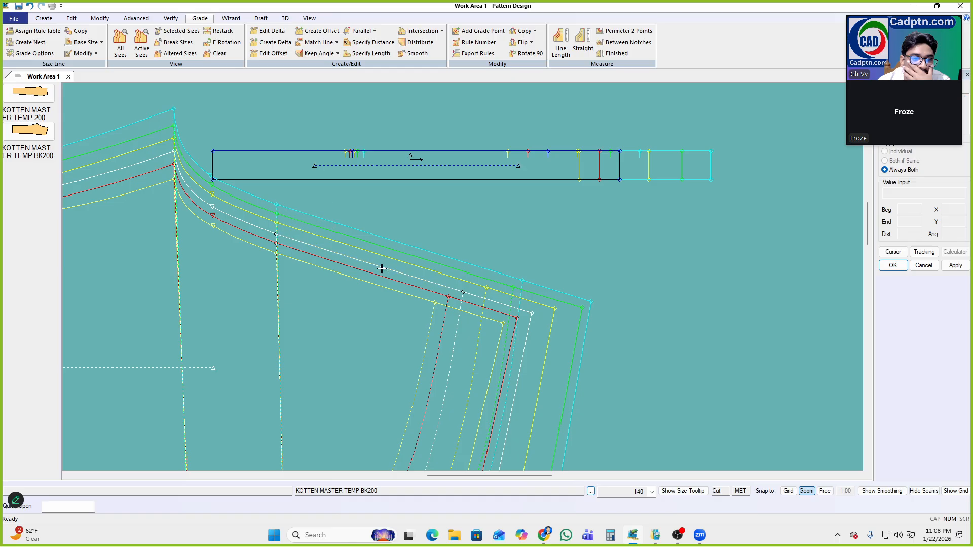
click(491, 153)
right_click(691, 127)
click(692, 130)
drag(548, 192, 305, 49)
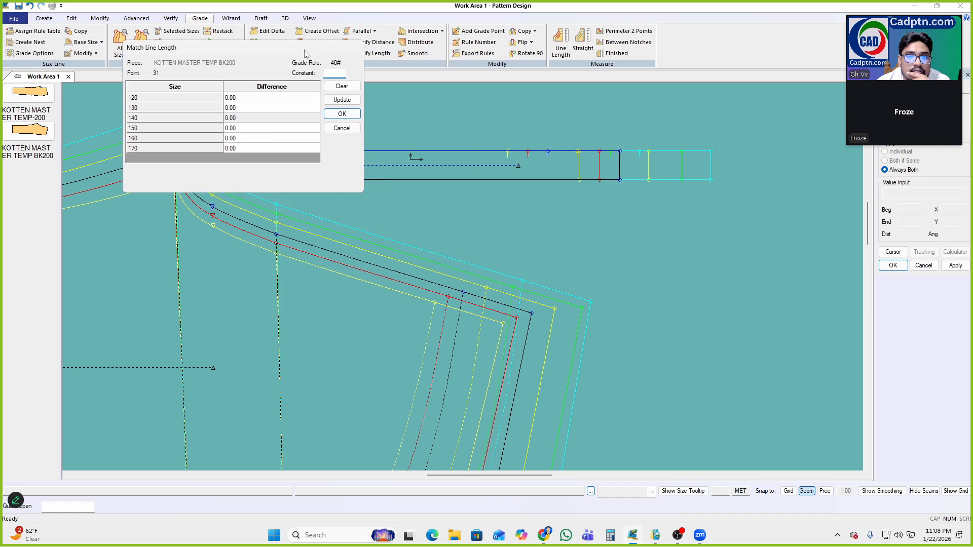
click(342, 114)
Copy the nest rule from the yoke end on the back's seat seam to the waist corner on that seam
click(527, 31)
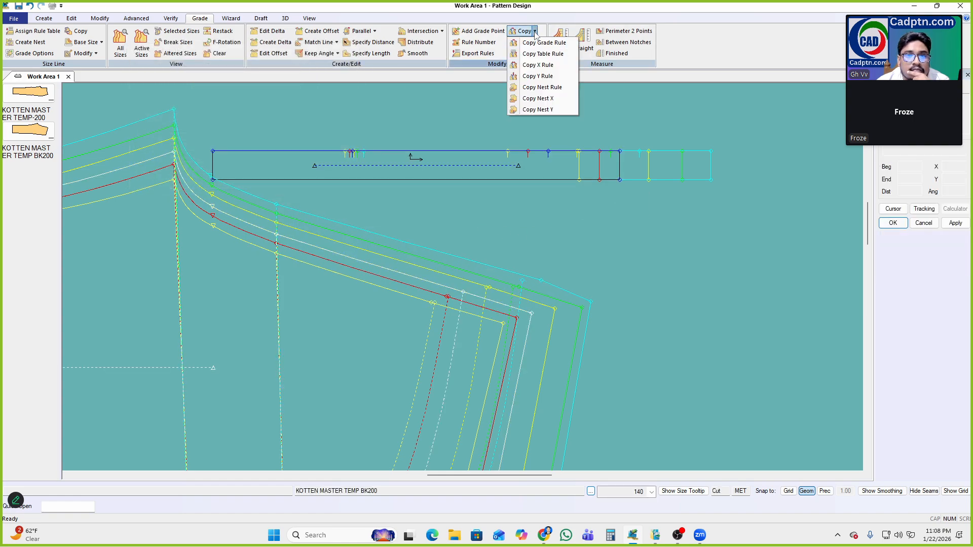
click(556, 86)
click(463, 292)
drag(641, 263, 430, 330)
right_click(612, 226)
click(661, 232)
scroll(558, 170, down, 6)
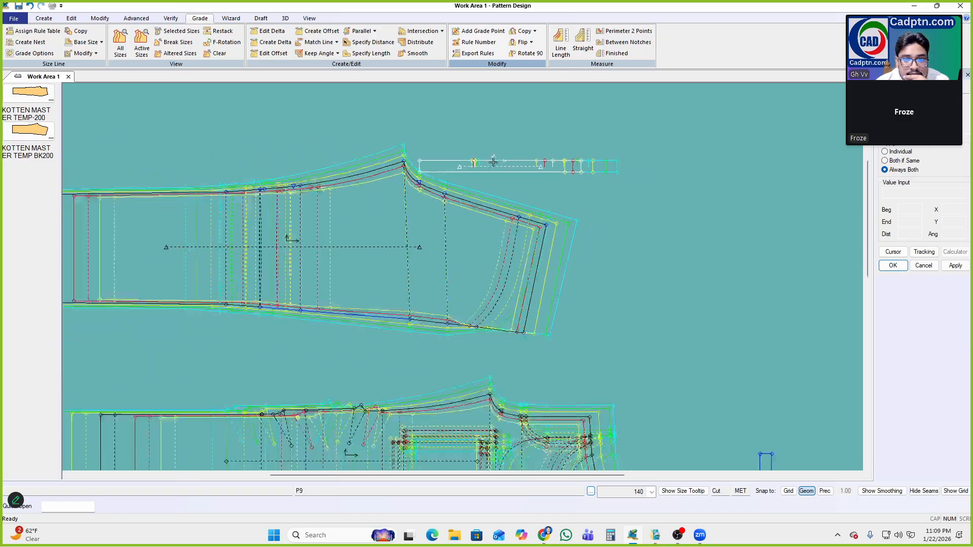
right_click(548, 167)
click(571, 174)
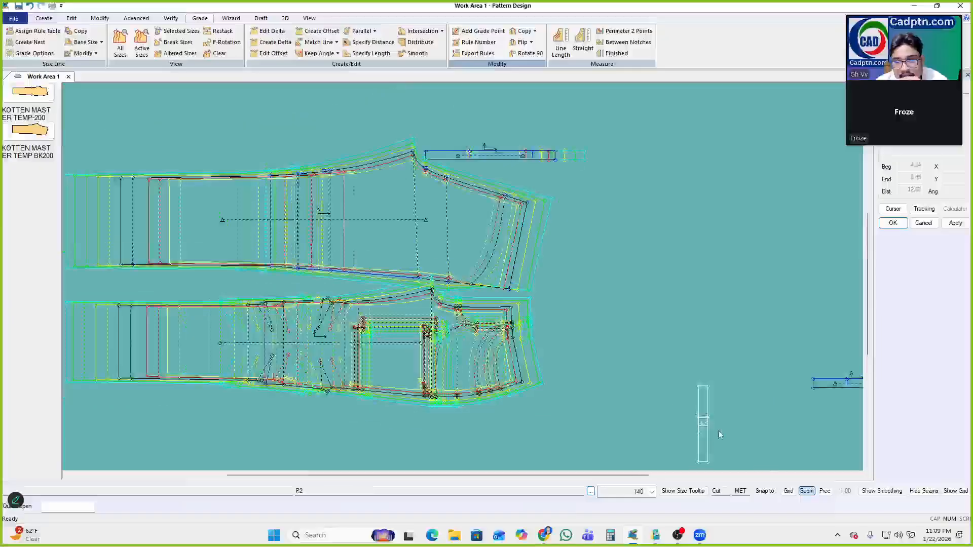
Match the back's waist length to strip P2's long edge at the side-seam waist corner, with a 2.70 difference for all sizes
scroll(636, 362, up, 3)
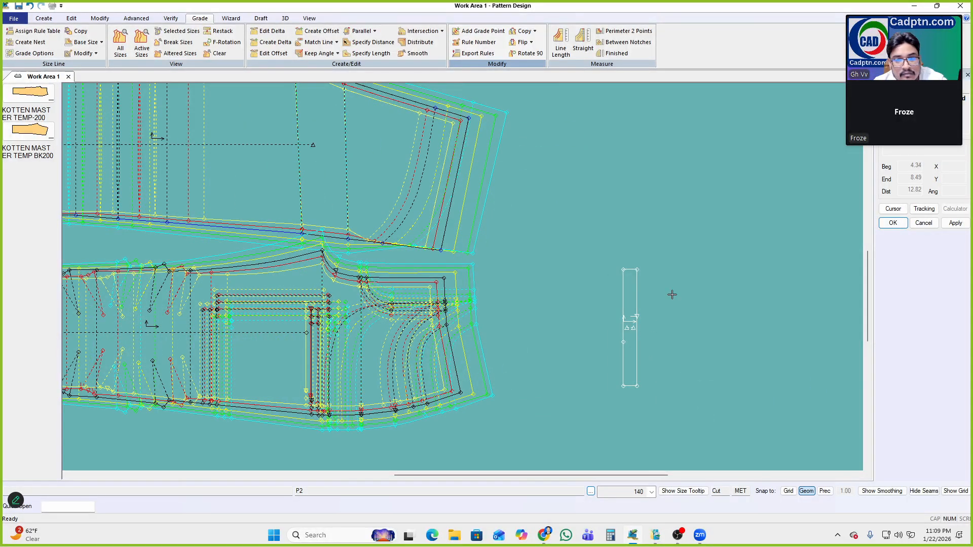
right_click(728, 240)
click(728, 236)
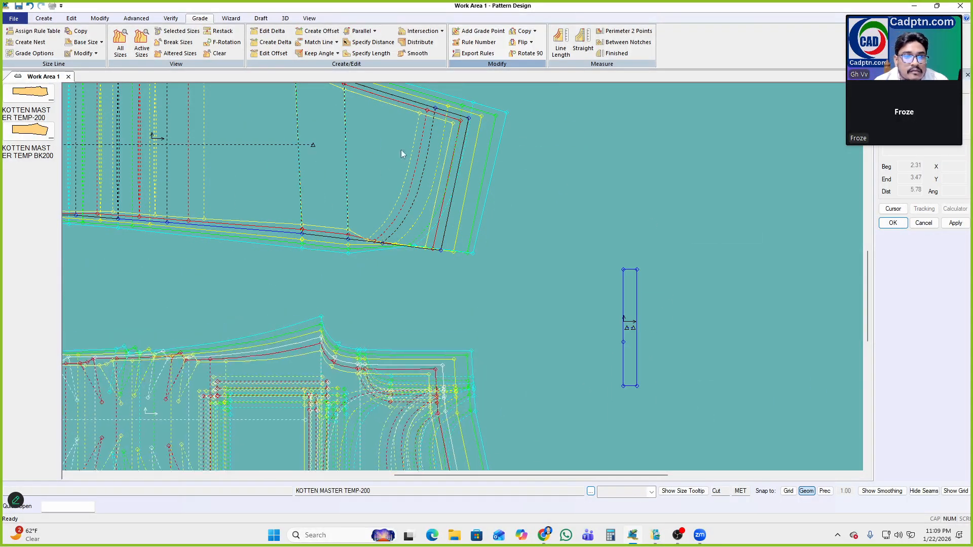
click(333, 43)
click(324, 65)
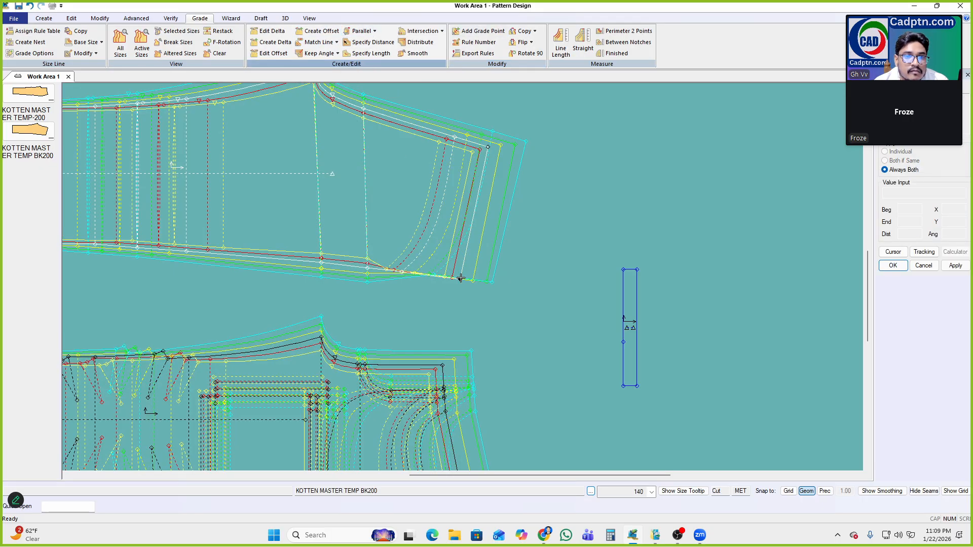
click(637, 299)
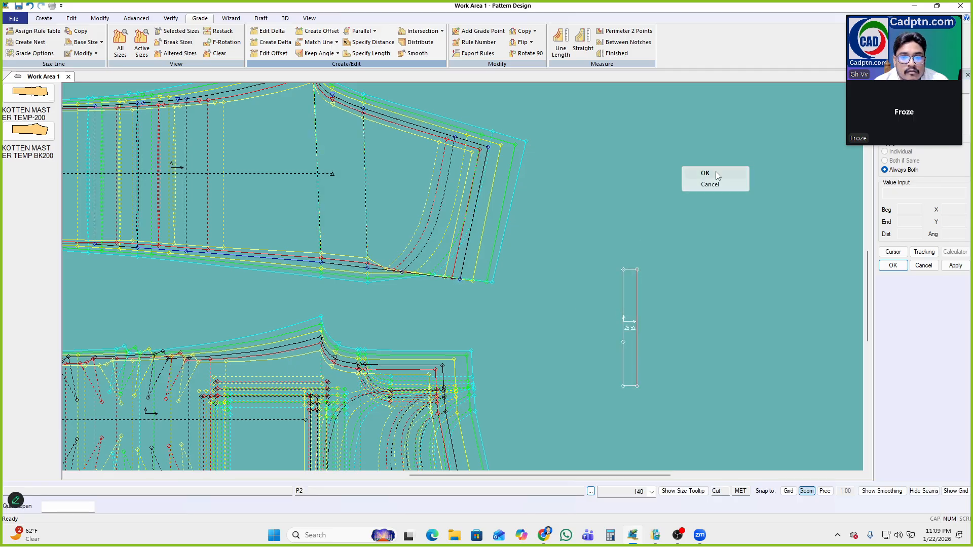
click(715, 173)
drag(490, 190, 659, 77)
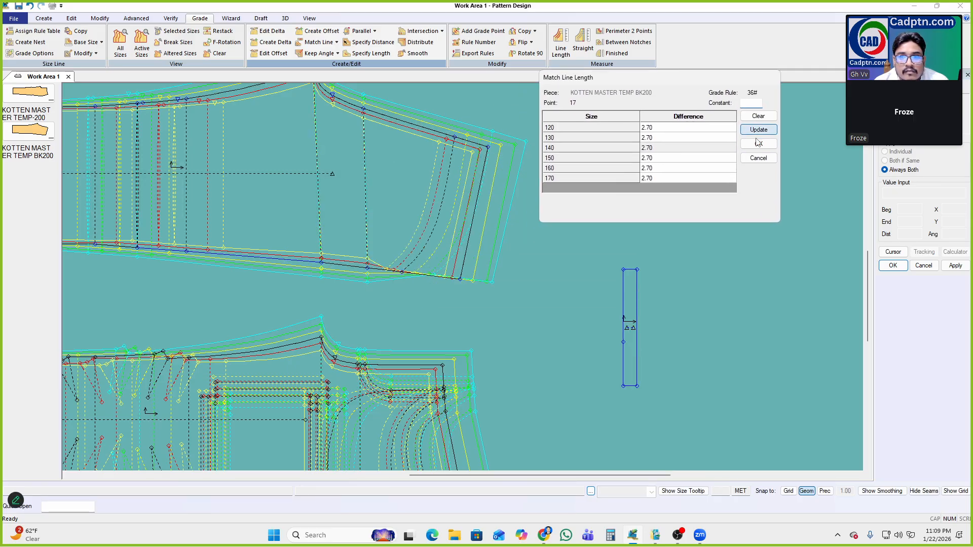
click(757, 143)
right_click(543, 186)
click(576, 192)
Remove the perimeter point at the yoke end from the back's side seam
scroll(401, 266, up, 4)
scroll(525, 265, up, 2)
key(space)
click(376, 261)
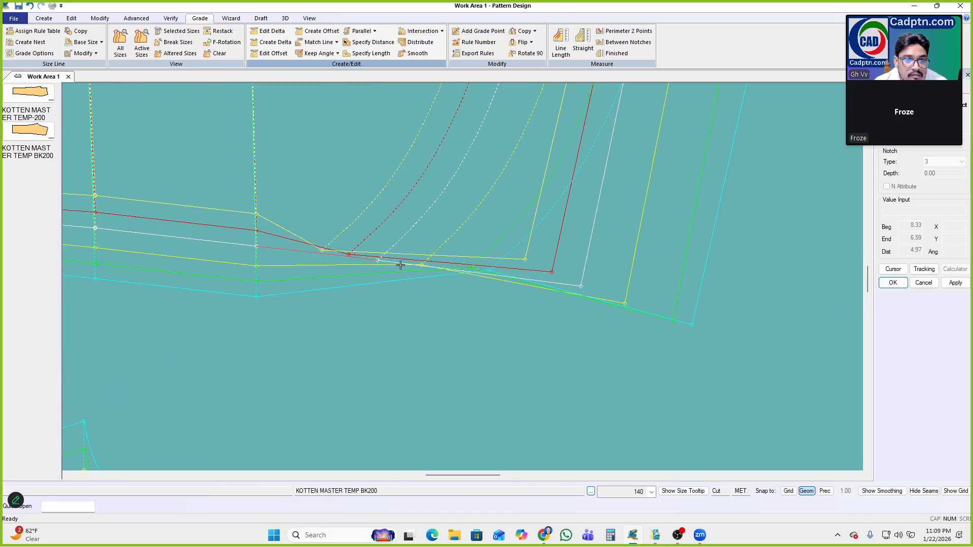
click(434, 263)
right_click(503, 209)
click(540, 215)
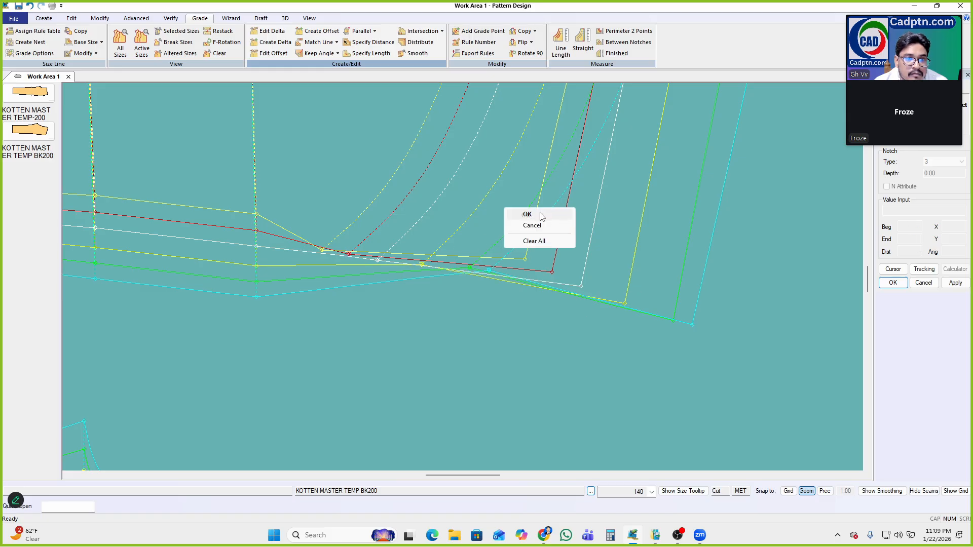
right_click(559, 193)
click(570, 198)
Copy the grading from the back's side-seam waist corner to the yoke end near that seam
scroll(684, 272, down, 5)
scroll(579, 288, up, 1)
click(524, 31)
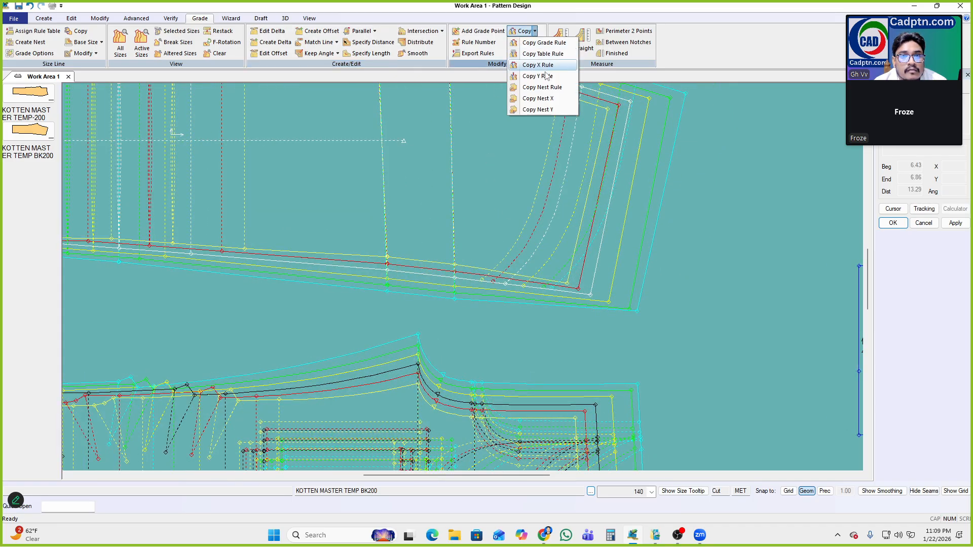
click(539, 78)
scroll(522, 296, up, 2)
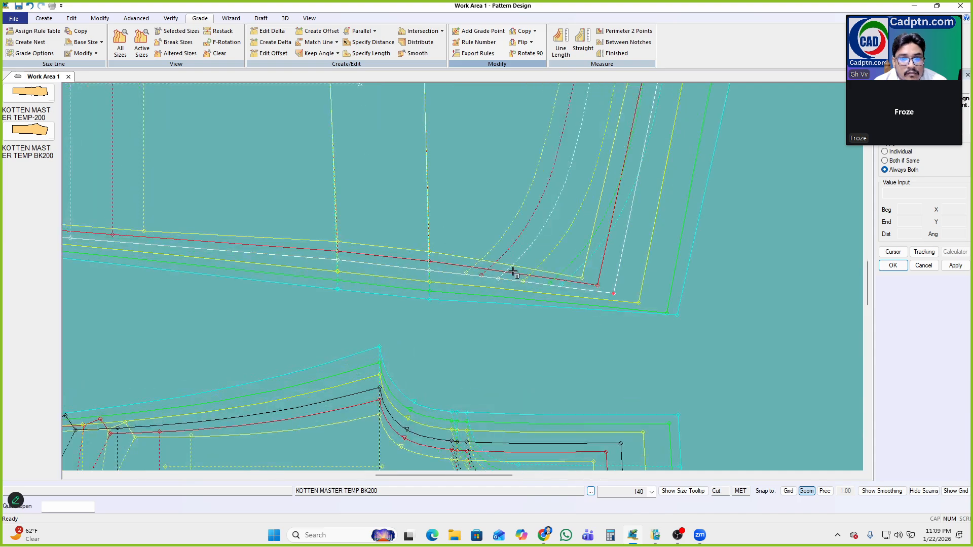
right_click(711, 205)
click(710, 205)
scroll(679, 237, down, 3)
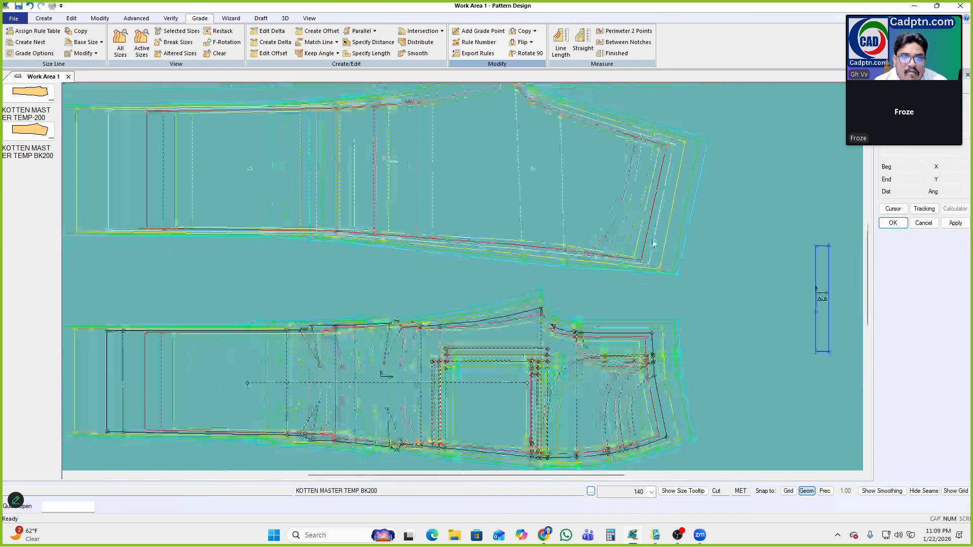
Apply parallel grading to the back's waist corner on the seat seam
scroll(531, 209, up, 1)
drag(552, 160, 534, 195)
click(374, 30)
click(370, 42)
scroll(530, 152, up, 1)
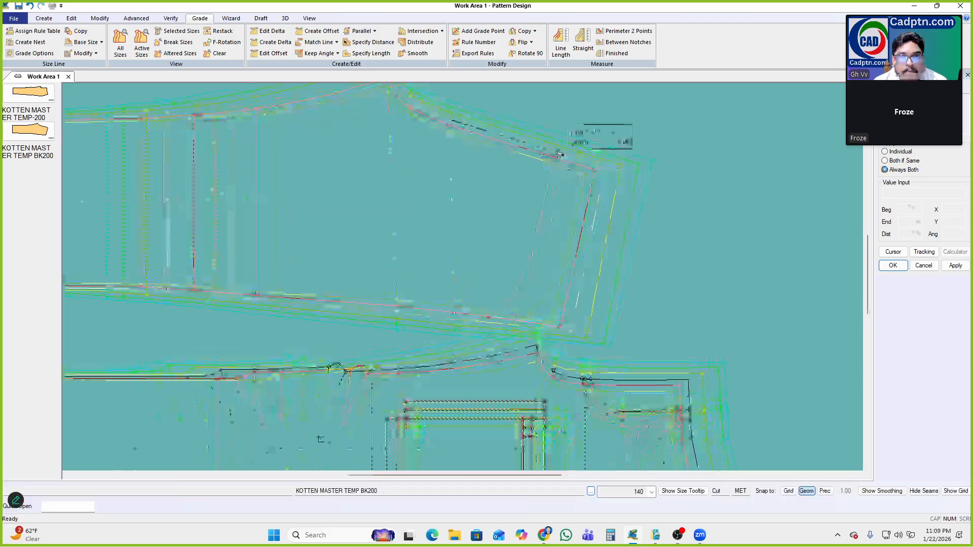
click(588, 160)
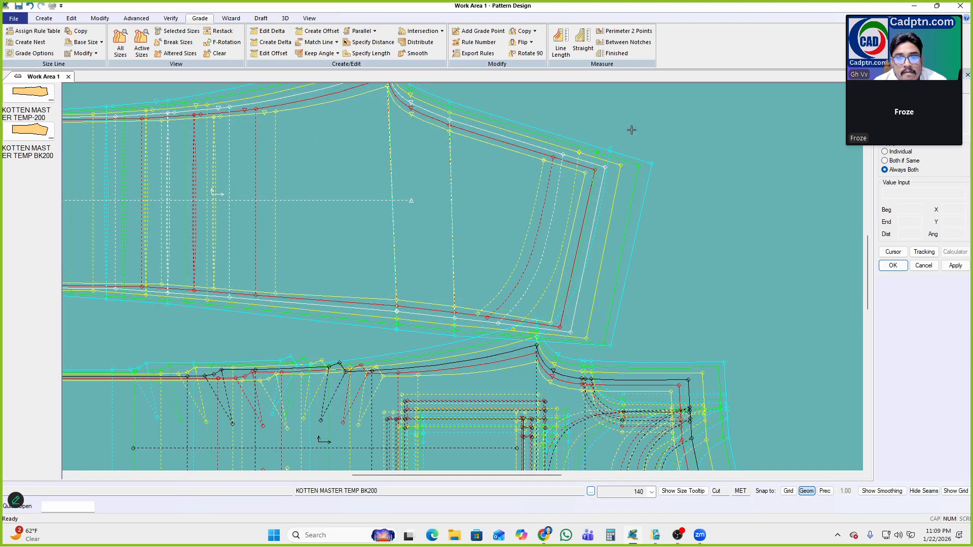
click(627, 190)
Copy the nest rule from the back's seat-seam waist corner to the yoke end on the same seam
click(527, 31)
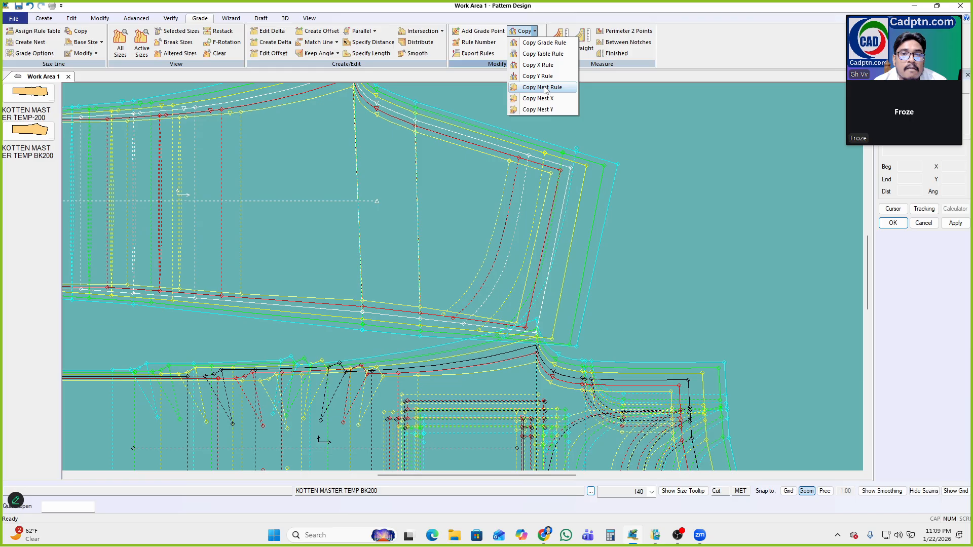
click(542, 87)
scroll(557, 169, up, 2)
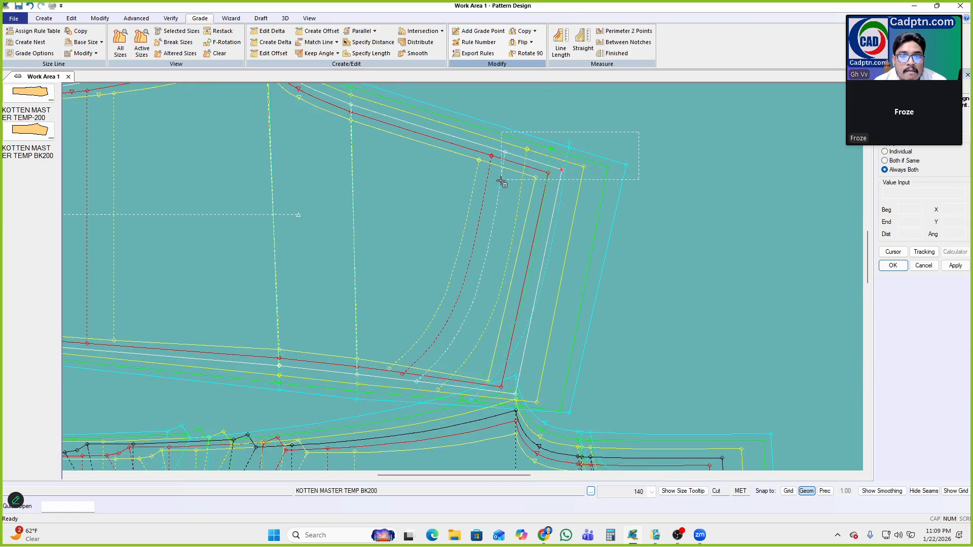
right_click(698, 107)
click(697, 107)
scroll(454, 143, down, 3)
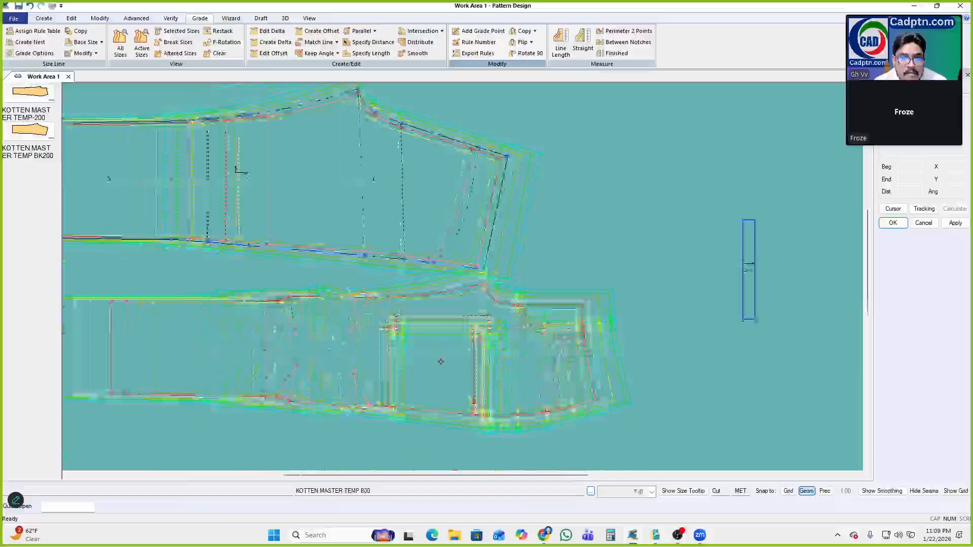
Match the back's graded waist length to strip P2 once more, adjusting the side-seam waist corner
click(334, 42)
click(338, 65)
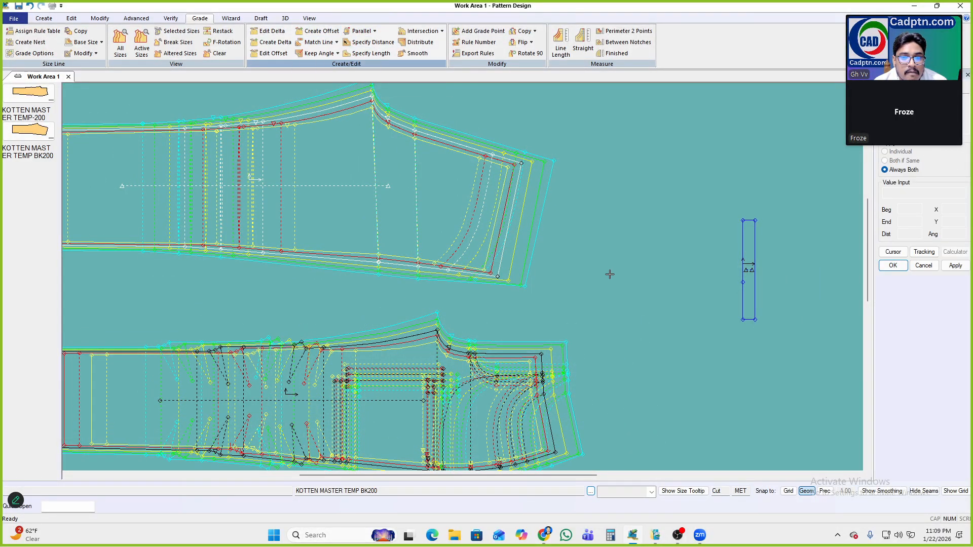
click(748, 243)
drag(557, 187, 756, 73)
click(787, 139)
scroll(563, 148, up, 3)
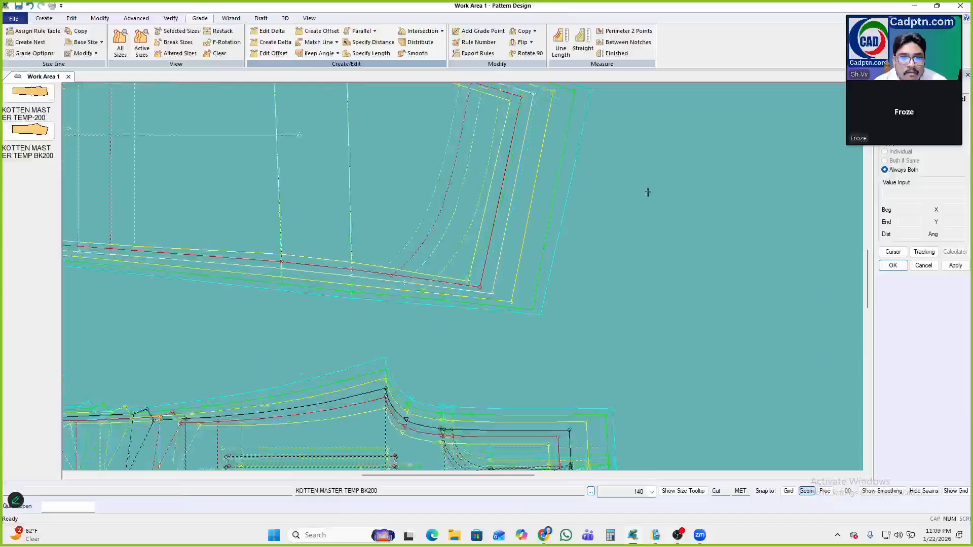
Copy the nest rule from the side-seam waist corner to the yoke end and fit the yoke end's grading onto the graded side-seam lines
click(535, 31)
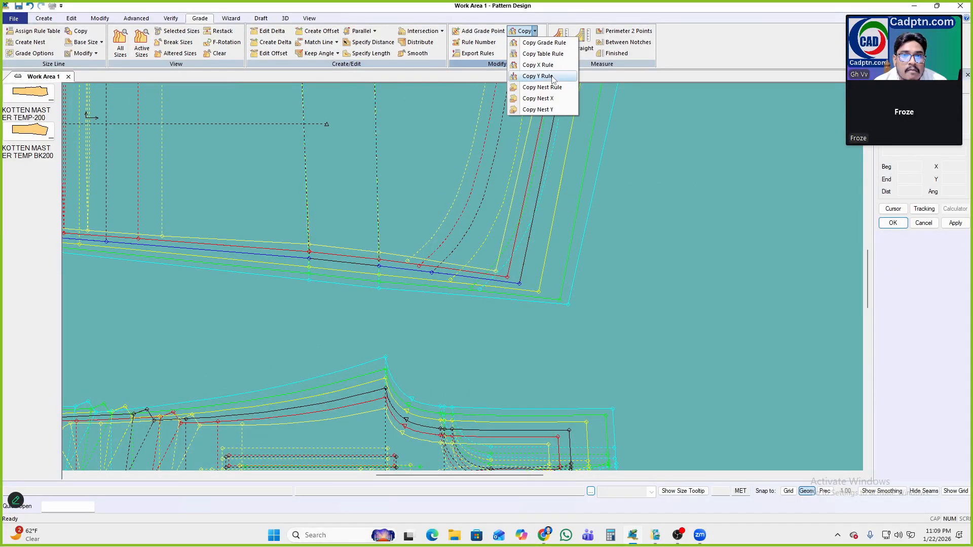
click(541, 87)
scroll(433, 294, up, 2)
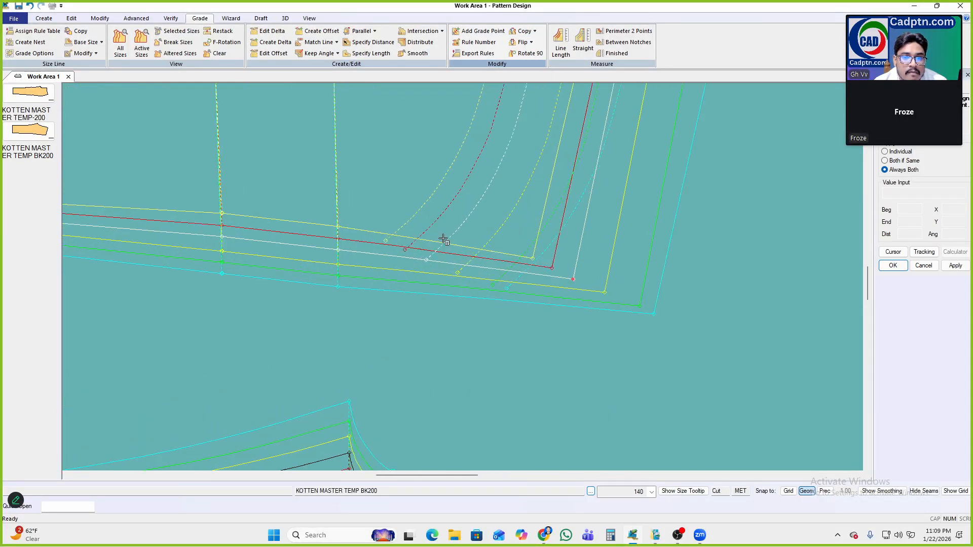
click(429, 259)
right_click(582, 171)
click(582, 172)
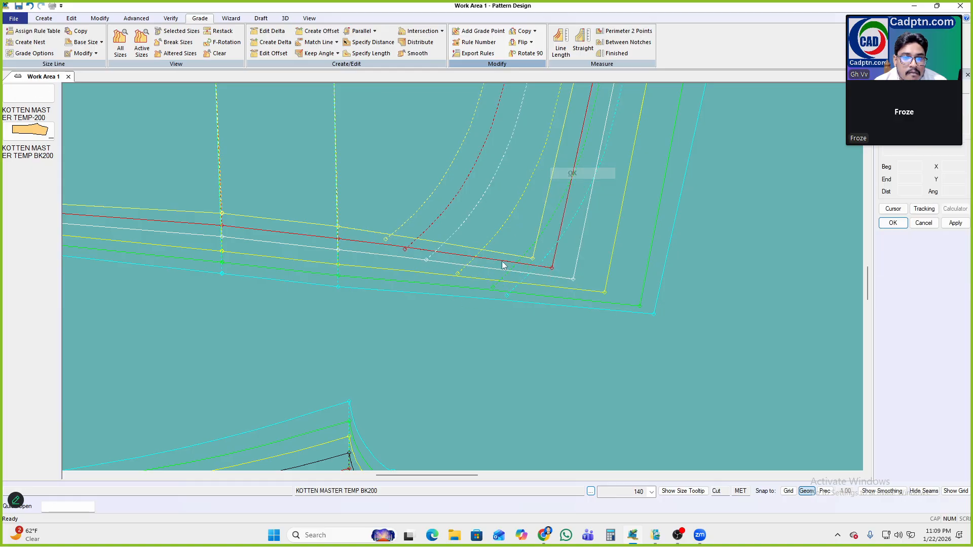
click(453, 258)
right_click(572, 160)
click(583, 166)
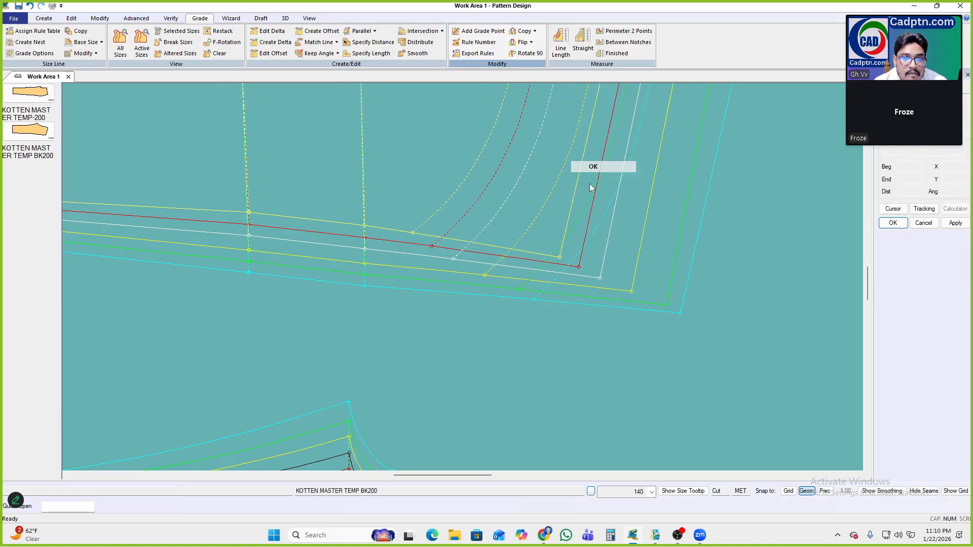
Delete the binding above the back and the two strip pieces beside the trouser pieces from the work area
scroll(590, 220, down, 4)
scroll(592, 251, down, 5)
scroll(488, 213, up, 1)
mouse_move(486, 224)
middle_down()
mouse_move(517, 233)
mouse_move(491, 241)
middle_up()
scroll(503, 257, down, 3)
key(Delete)
drag(528, 108, 682, 220)
drag(837, 239, 779, 346)
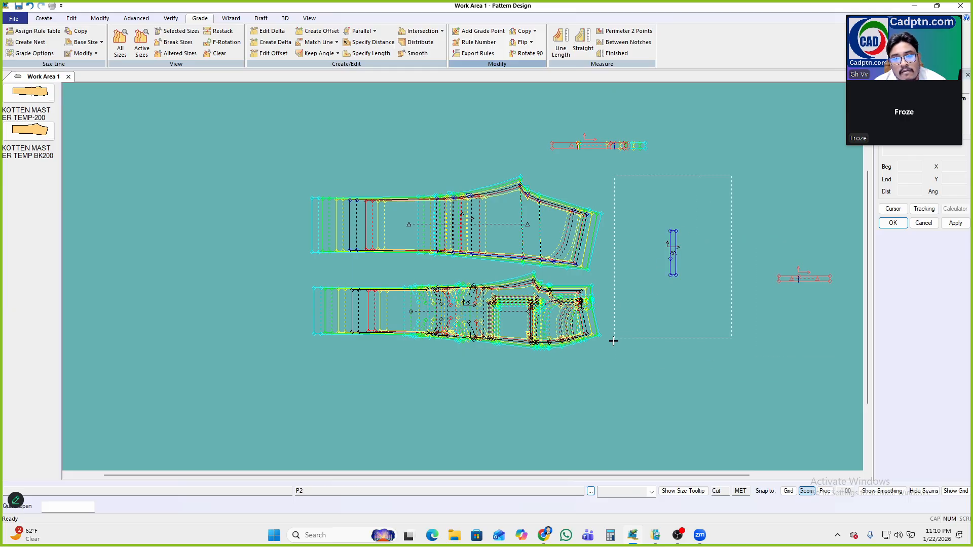
drag(613, 342, 614, 342)
key(Delete)
scroll(407, 208, up, 3)
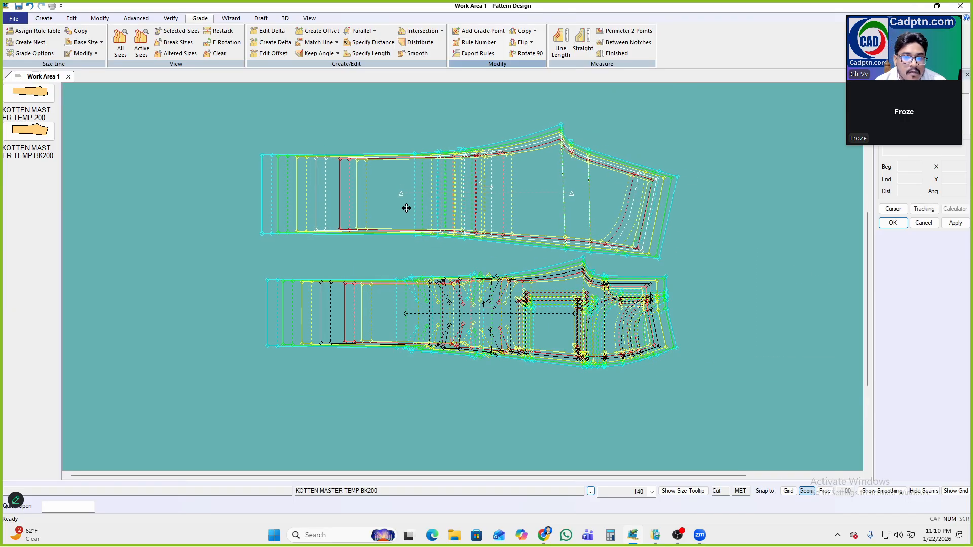
Clear the graded size nests from both trouser pieces, leaving only their base-size outlines
scroll(416, 222, down, 2)
key(Delete)
drag(630, 130, 320, 359)
right_click(691, 156)
click(691, 156)
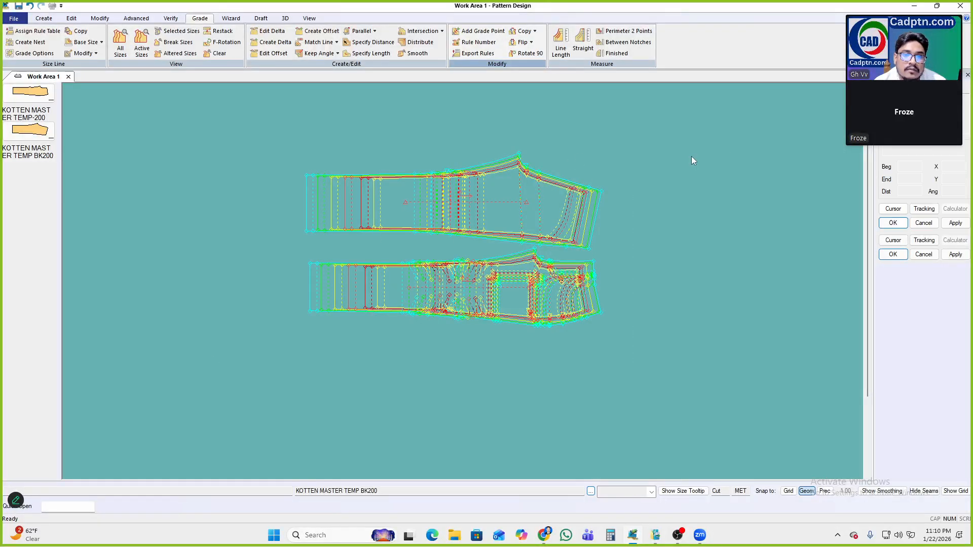
click(420, 297)
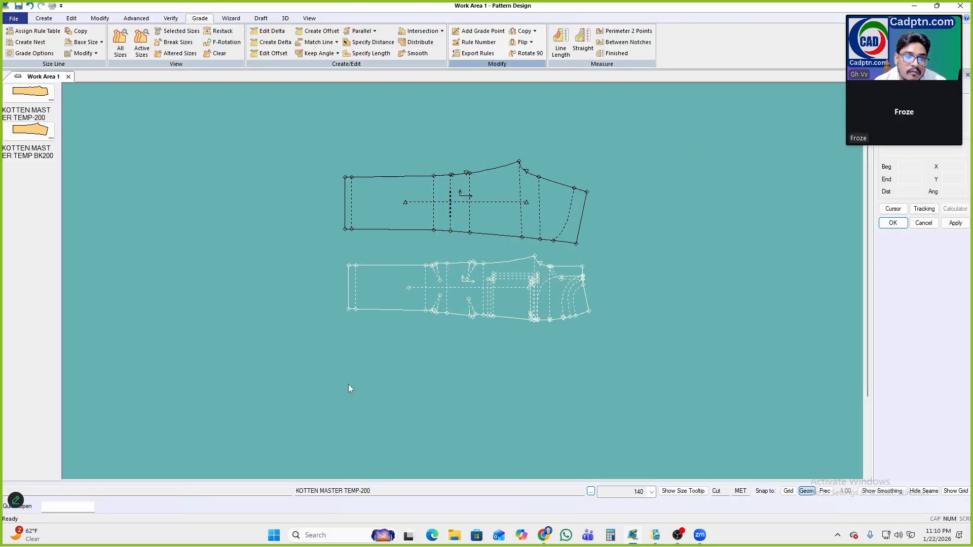
Save the KOTTEN MASTER TEMP BK200 back piece under the new name KOTTEN MASTER-22-01-26 in the CADPTN-BATCH-2 storage area
click(656, 536)
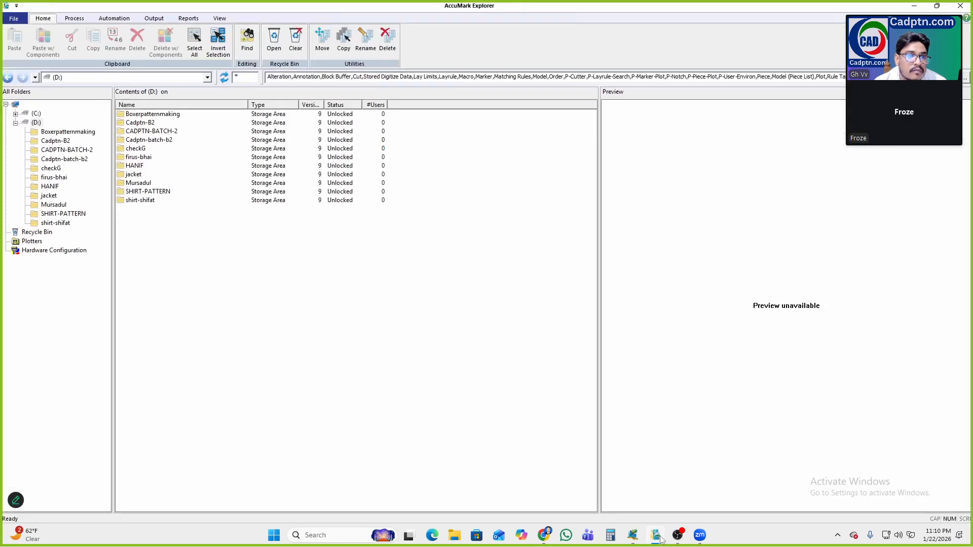
click(655, 539)
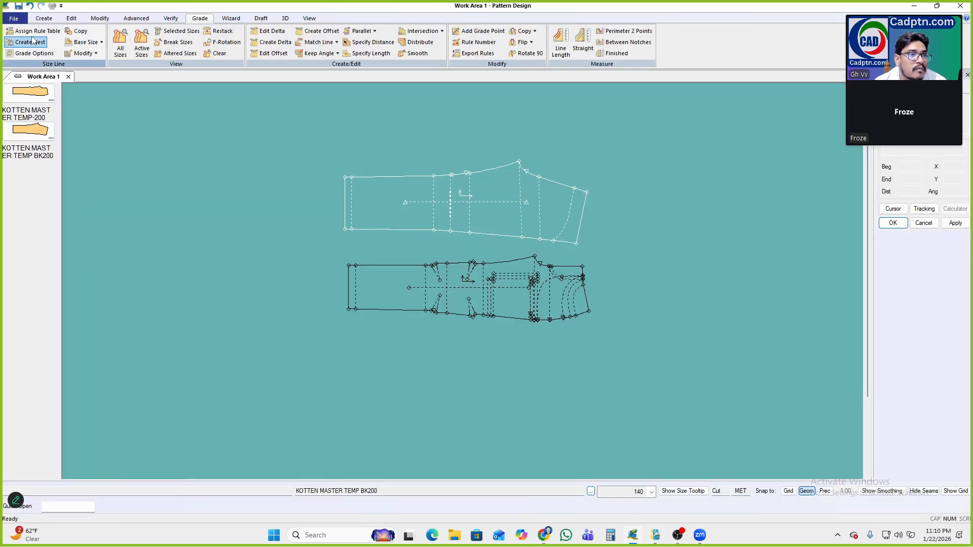
click(21, 19)
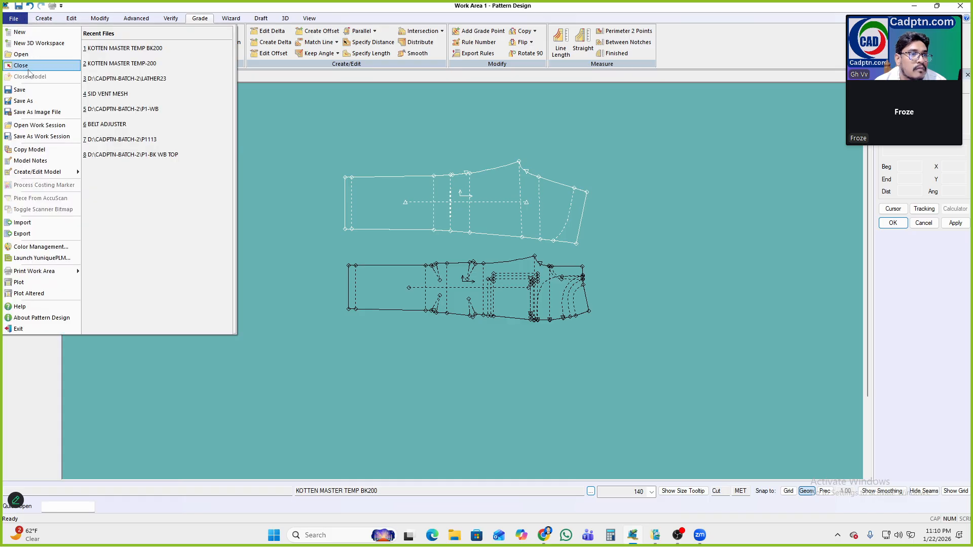
click(25, 101)
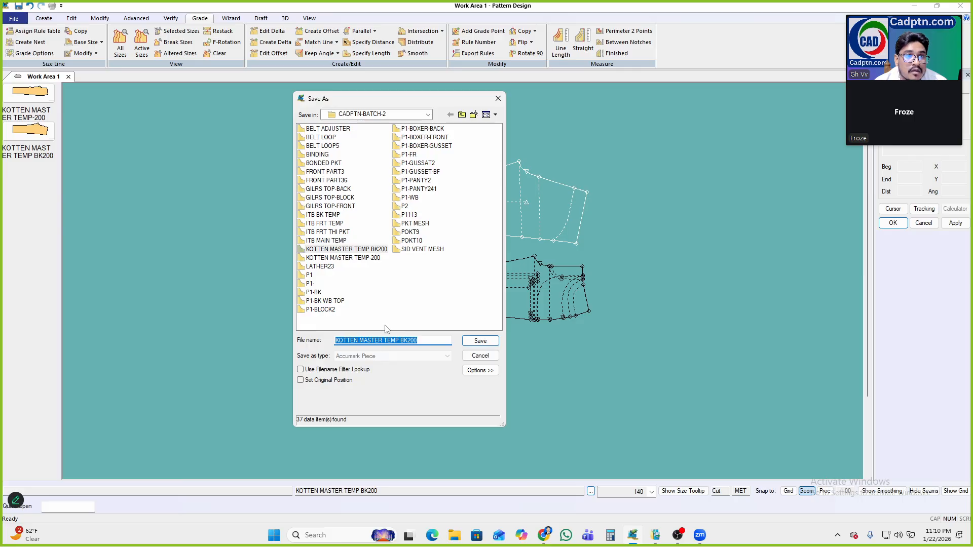
click(431, 340)
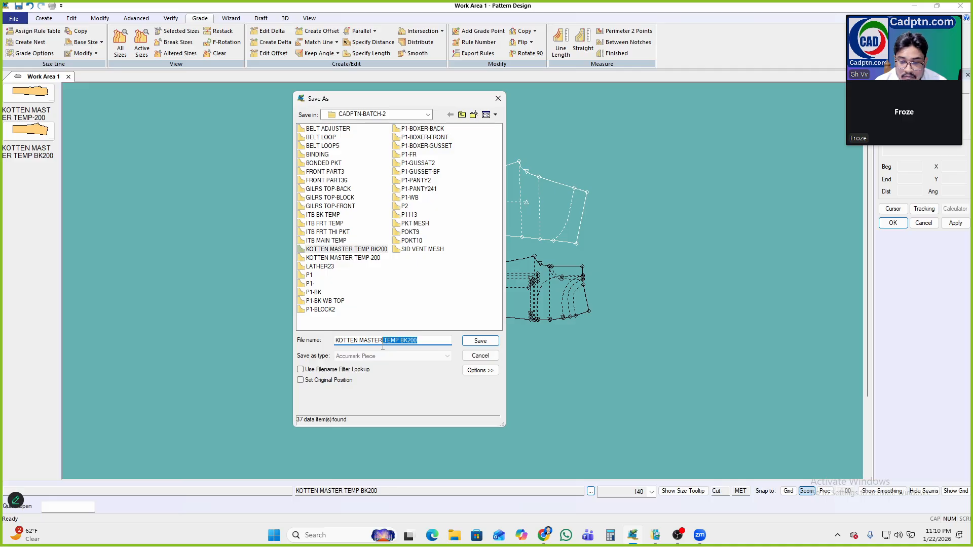
text(-22-01-26)
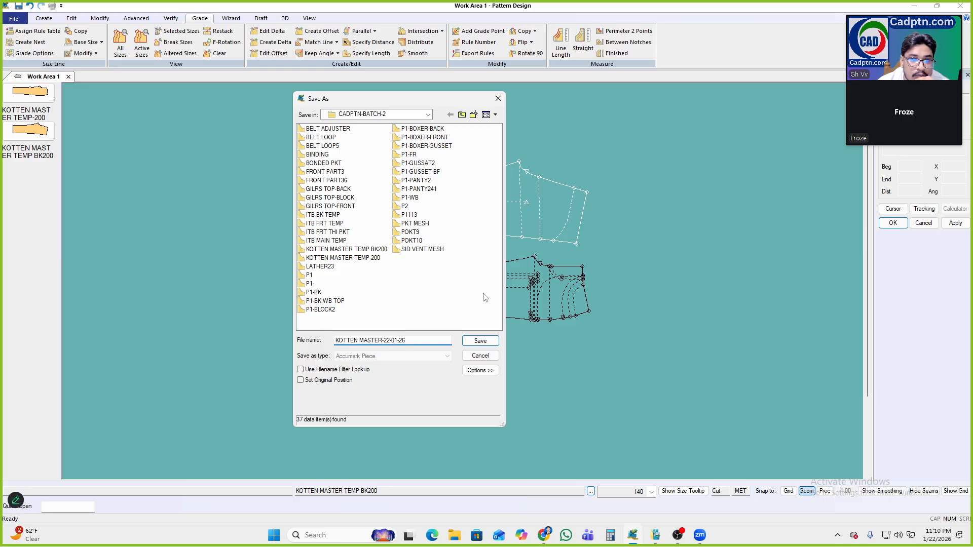
click(481, 340)
click(525, 295)
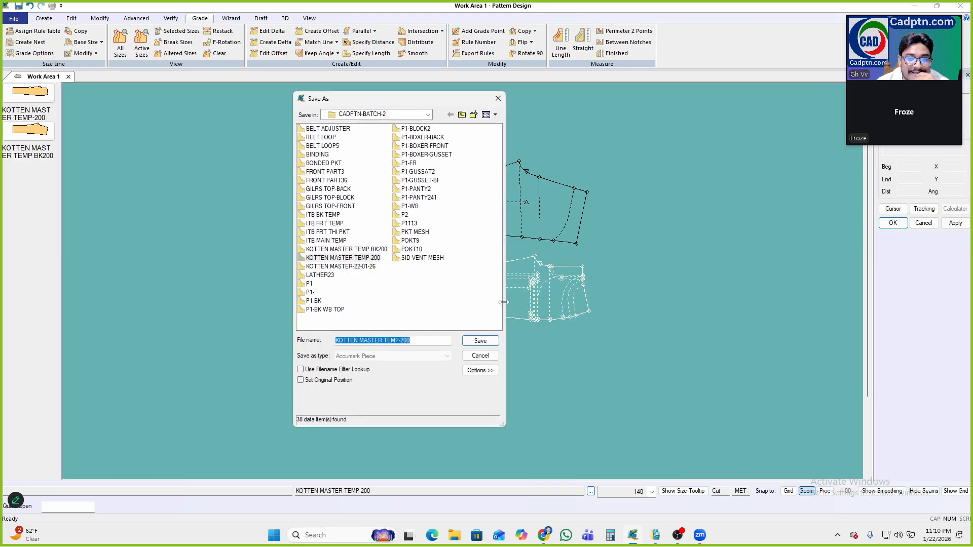
Save the KOTTEN MASTER TEMP-200 piece as KOTTEN MASTER-22-01-261, declining to overwrite KOTTEN MASTER-22-01-26
drag(419, 342, 388, 350)
text(-01-26)
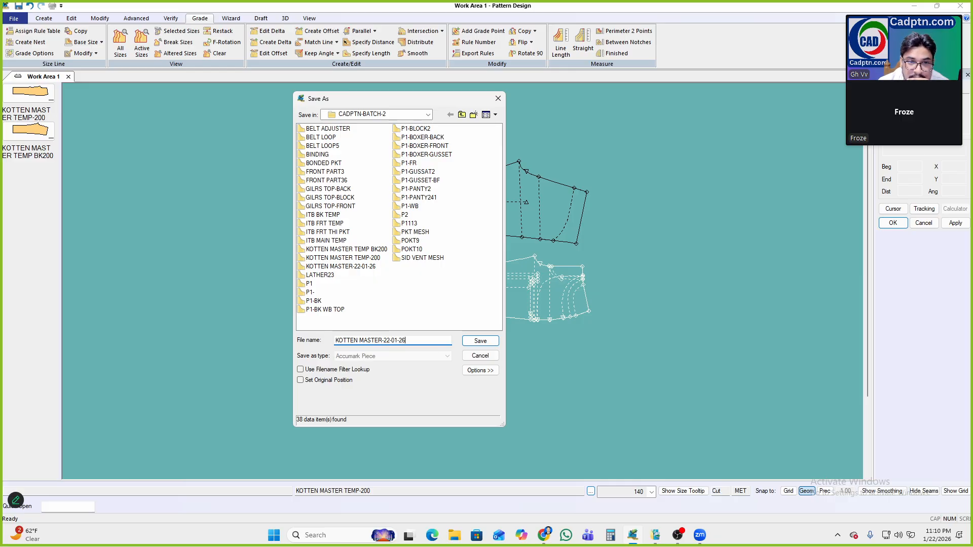
click(480, 341)
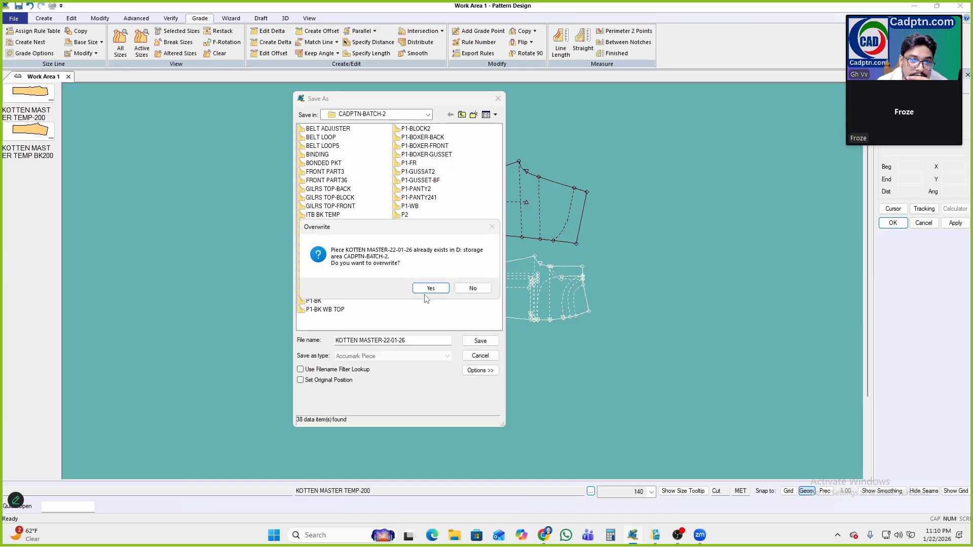
click(459, 290)
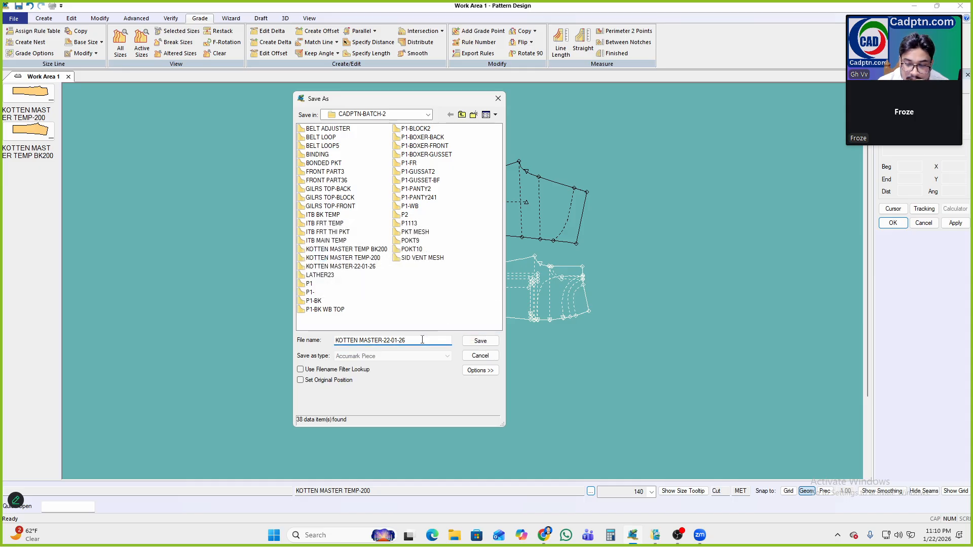
text(1)
click(471, 341)
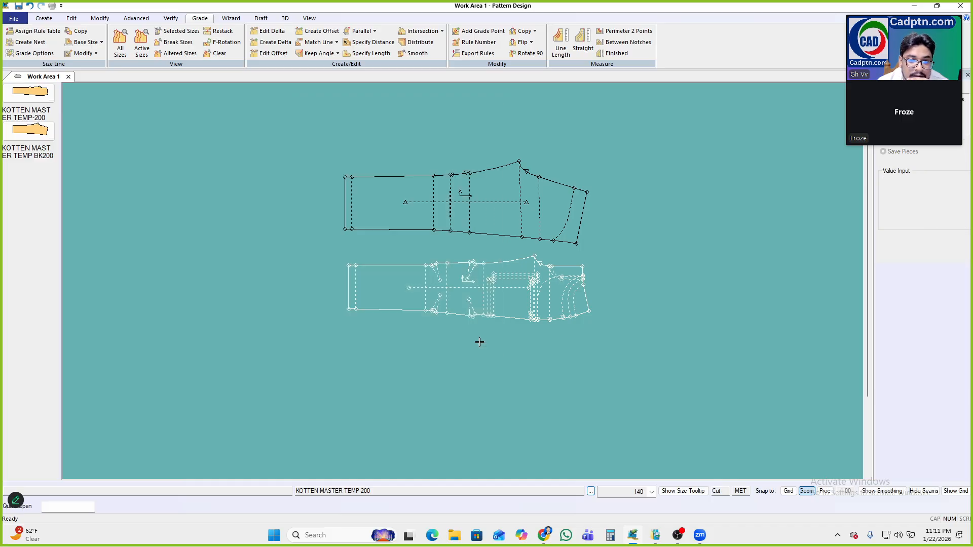
In AccuMark Explorer, list the CADPTN-BATCH-2 storage area newest first and select KOTTEN MASTER-22-01-261 and KOTTEN MASTER-22-01-26
click(656, 536)
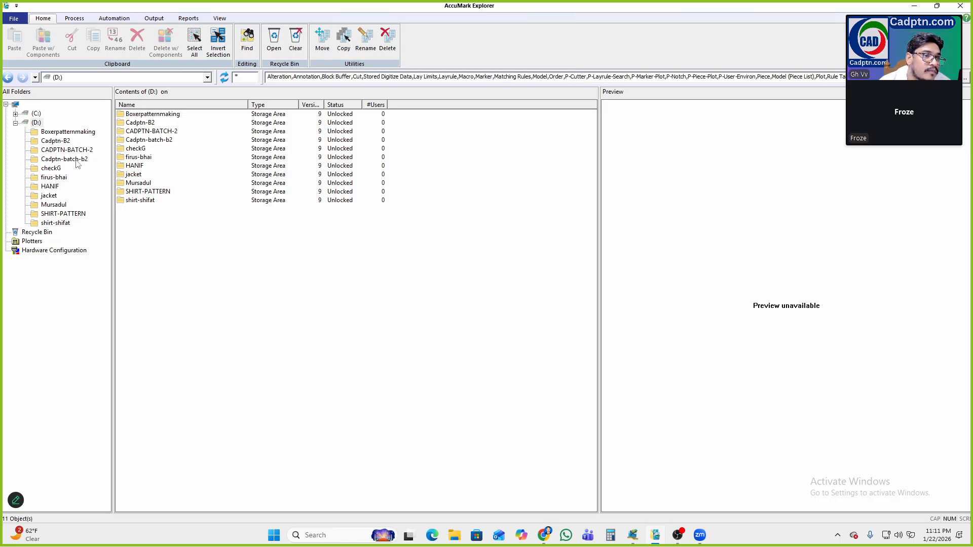
click(63, 149)
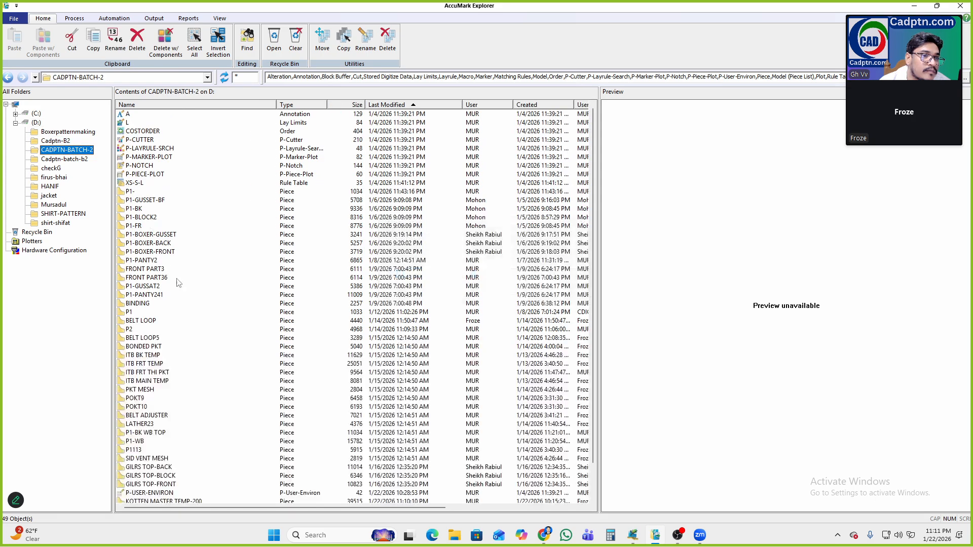
click(391, 105)
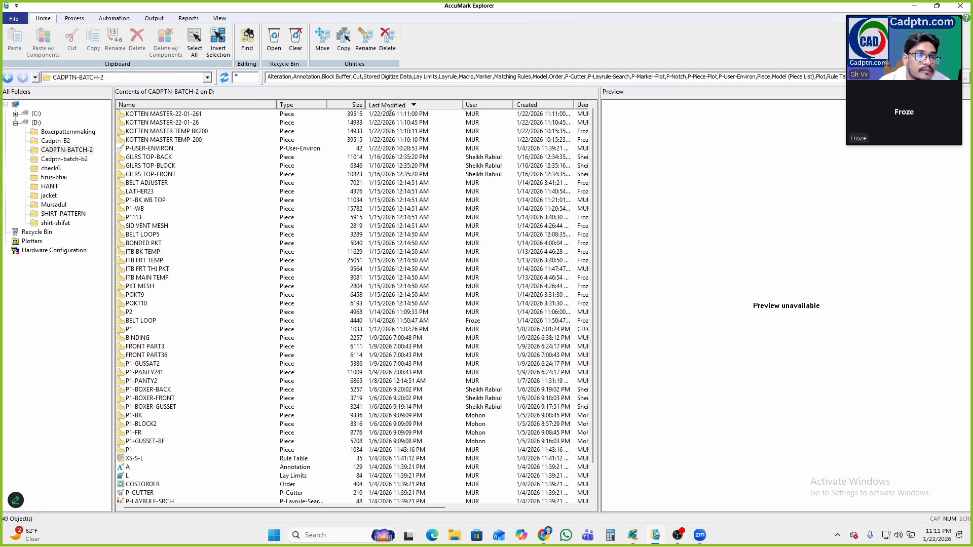
click(386, 105)
click(380, 105)
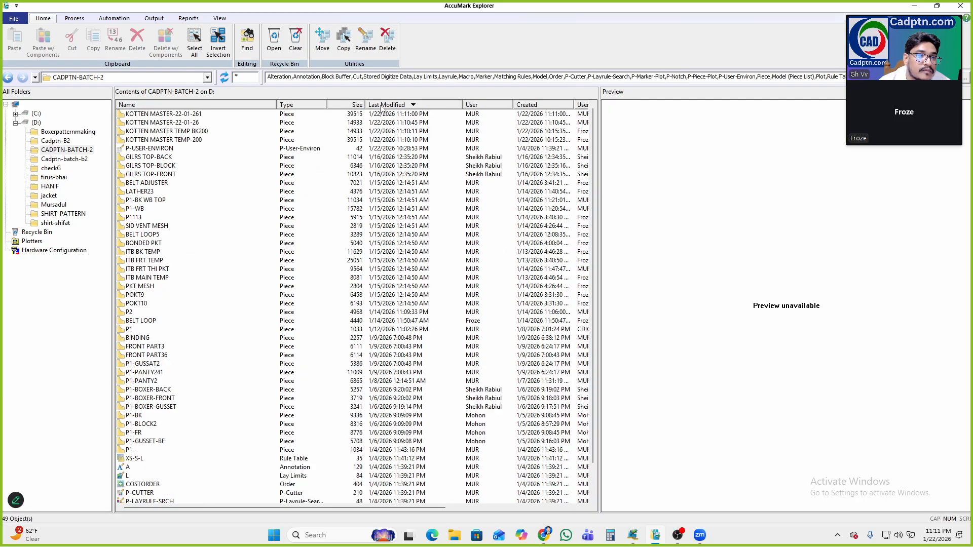
click(188, 114)
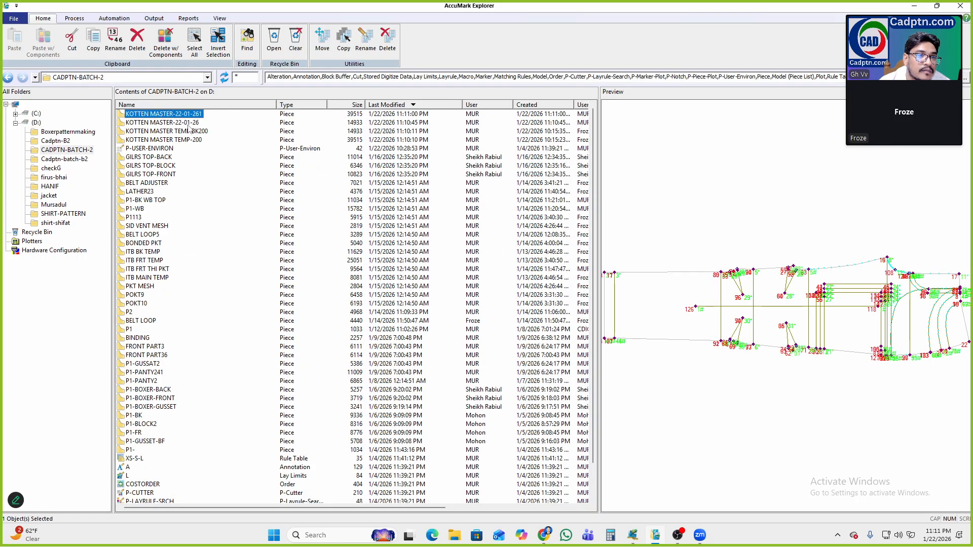
shift+click(186, 123)
Export the two selected pieces to a ZIP file named CADPTN-BATCH-2 on the Desktop
click(15, 18)
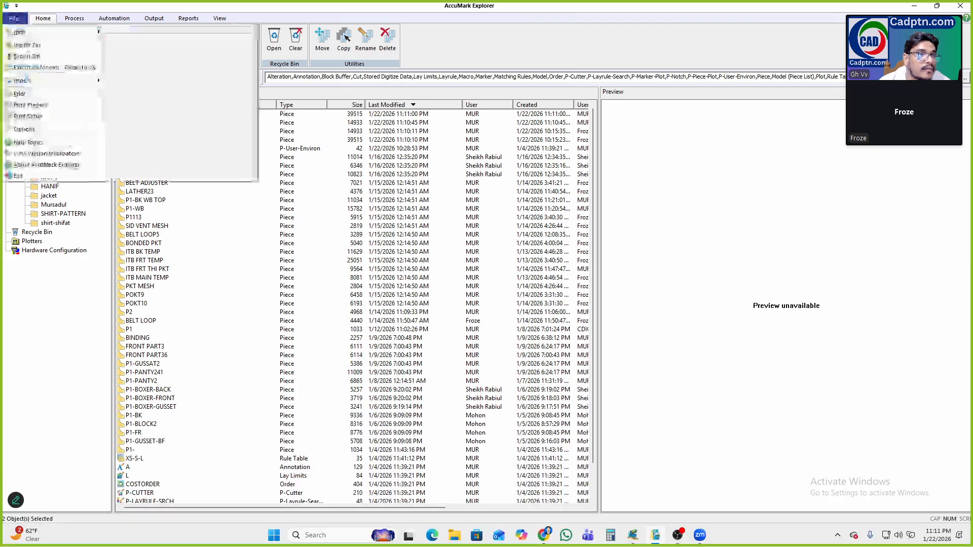
click(31, 56)
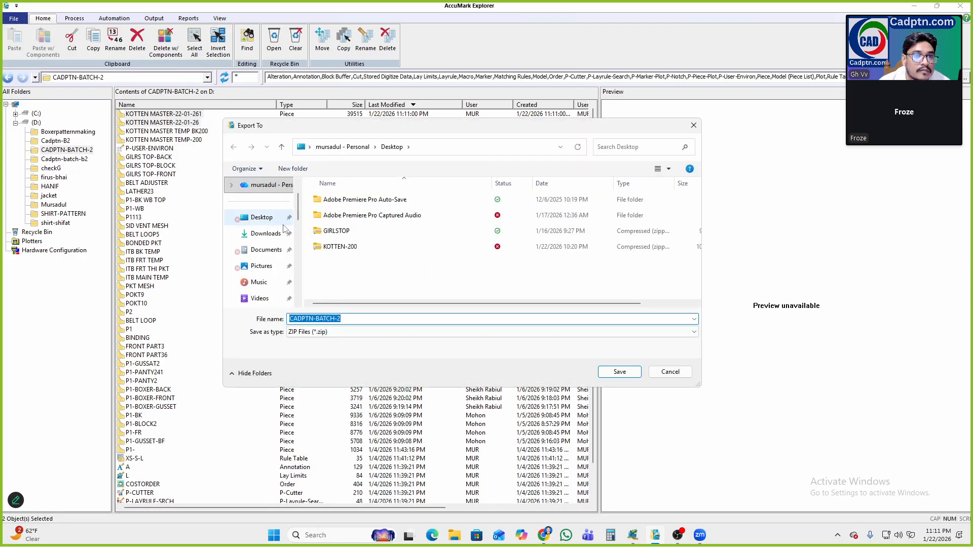
click(629, 372)
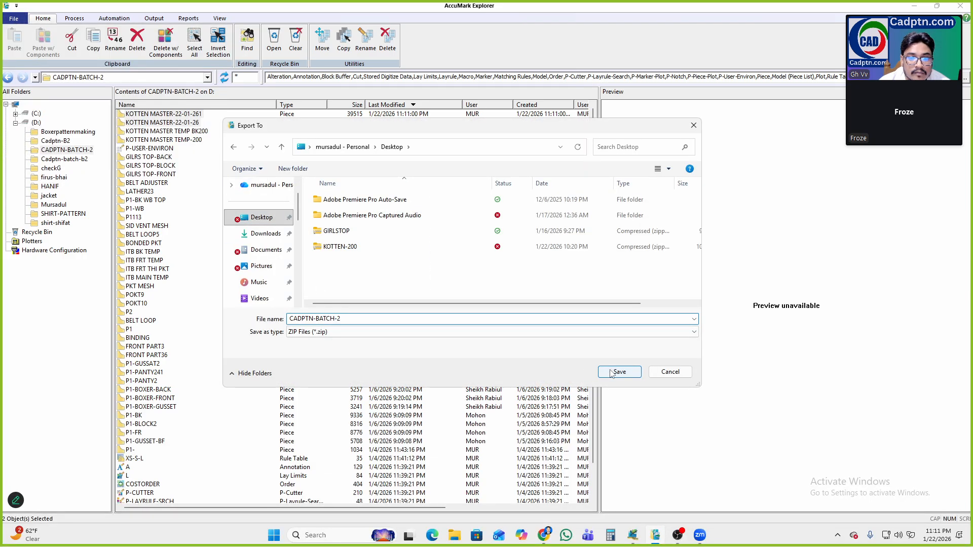
click(279, 356)
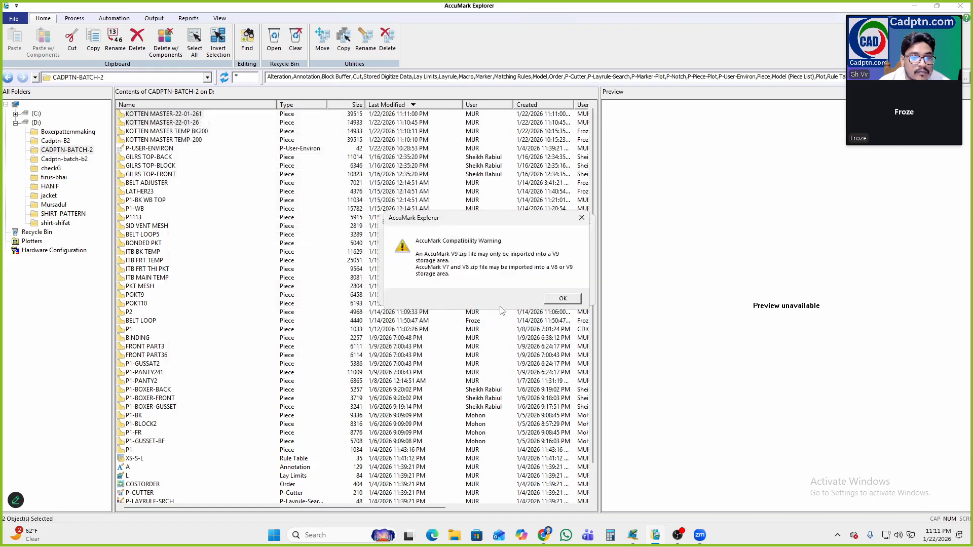
click(560, 296)
click(507, 287)
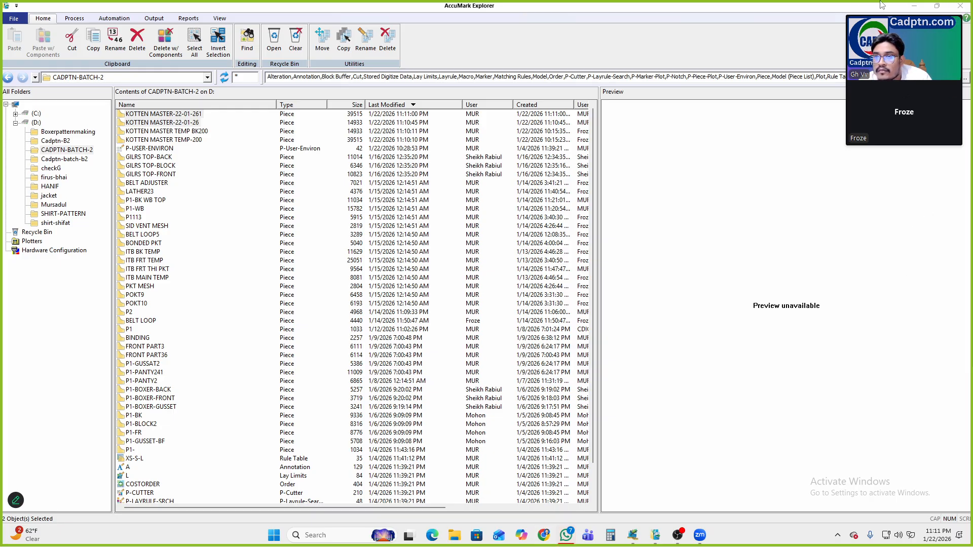
Close AccuMark Explorer and end the Zoom meeting
click(962, 5)
click(956, 10)
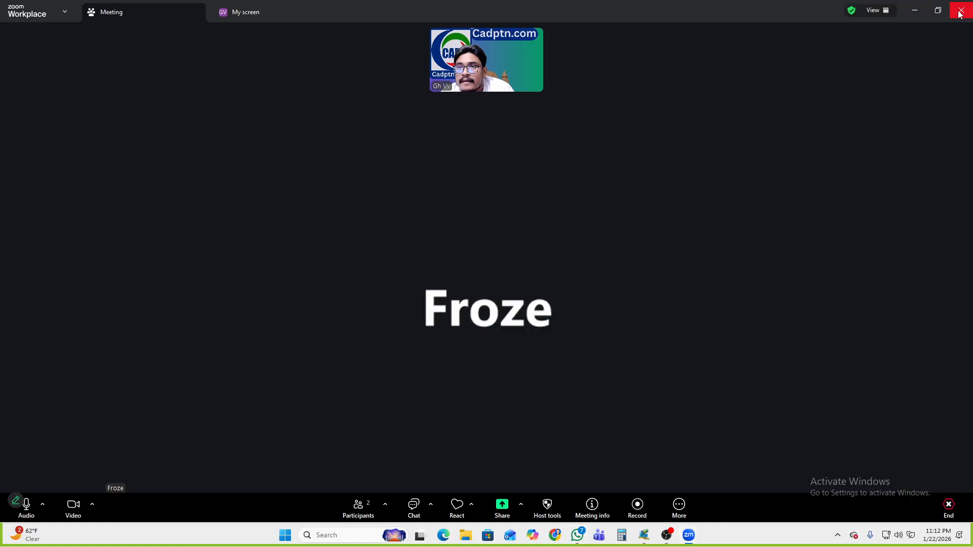
click(959, 12)
click(937, 38)
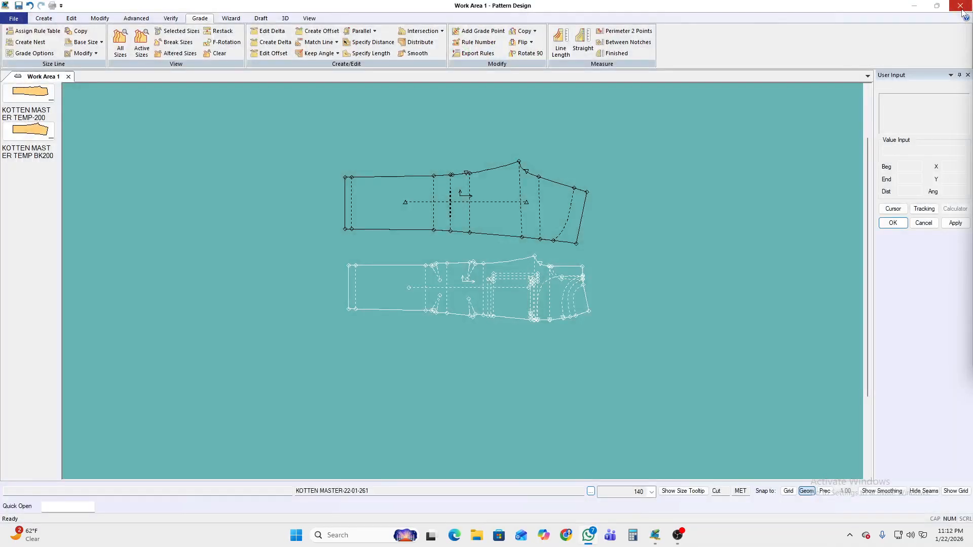
Close Pattern Design, keeping the recovered session files available to view at the next start
click(962, 5)
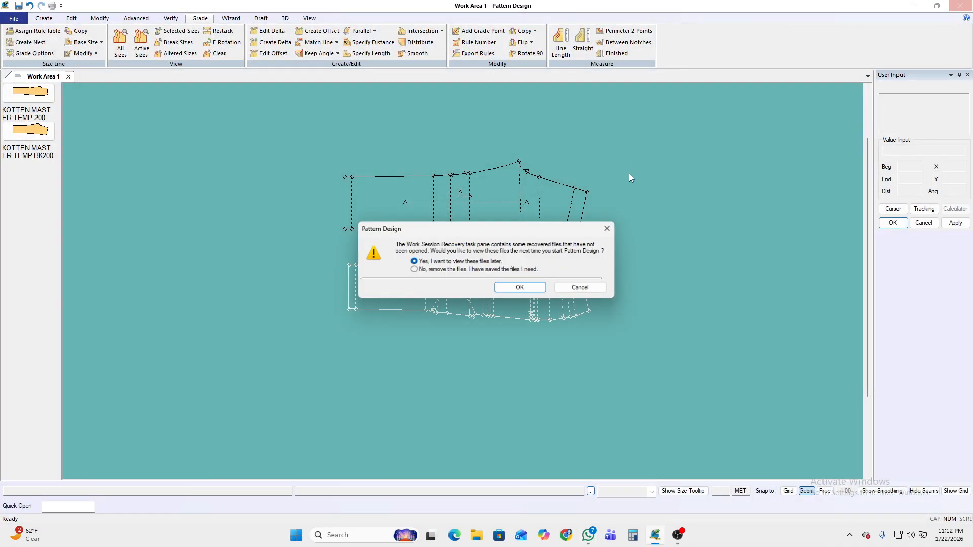
click(523, 289)
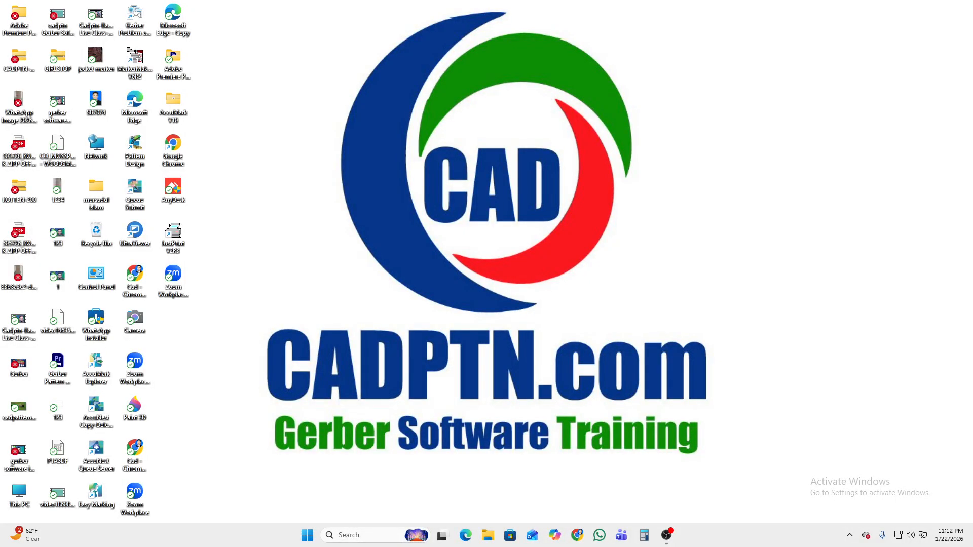
Switch to Google Chrome, search Google for youtube and open the YouTube site
drag(972, 65, 495, 70)
click(682, 65)
click(378, 207)
click(370, 227)
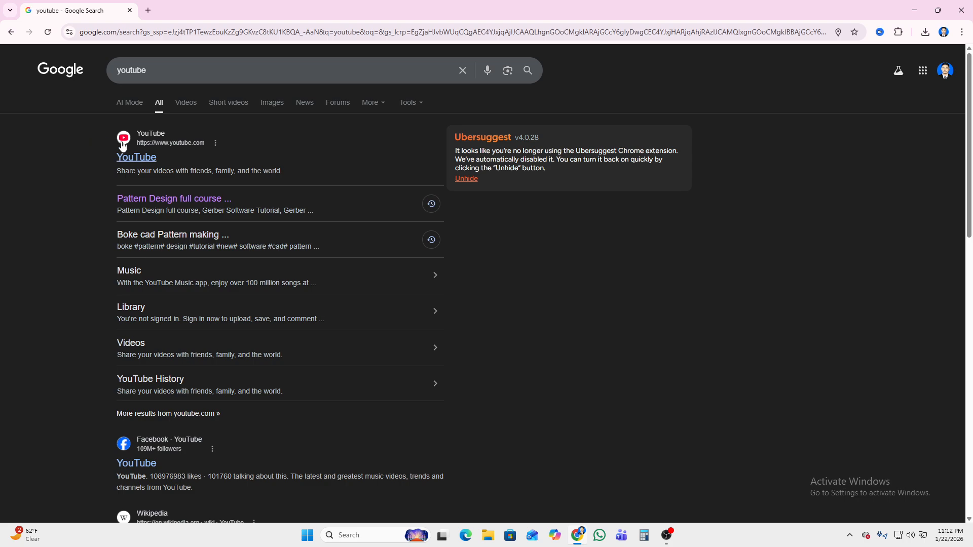
click(123, 147)
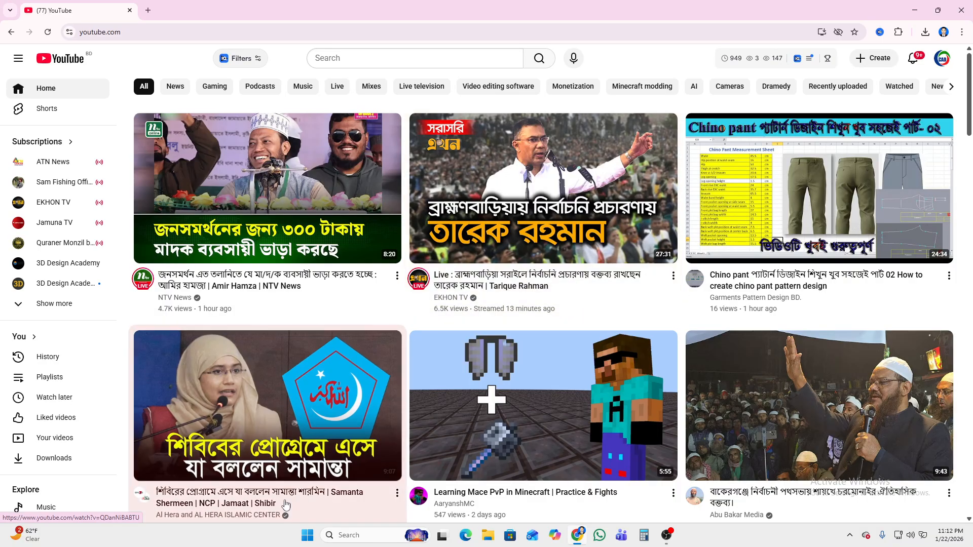
Start a new video upload to the channel in YouTube Studio
mouse_move(332, 428)
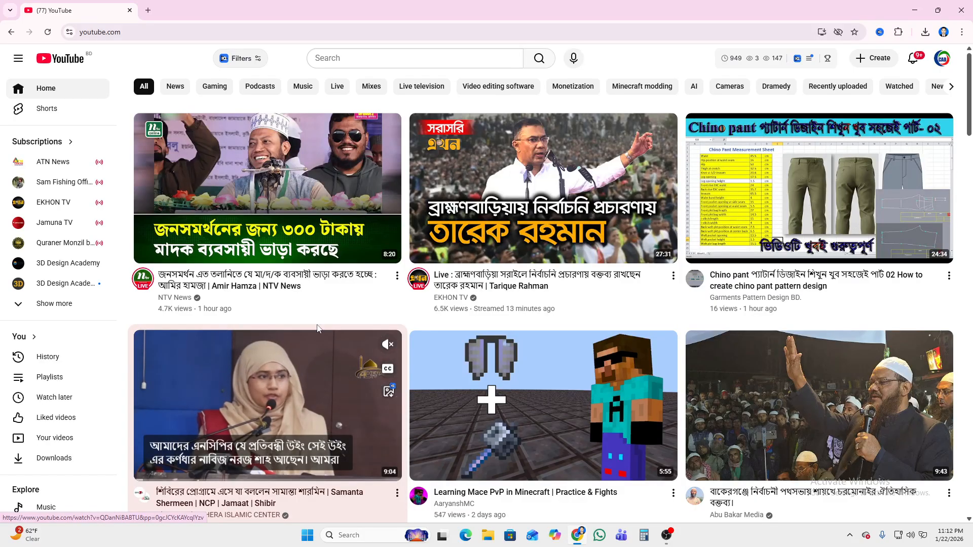
click(874, 57)
click(886, 80)
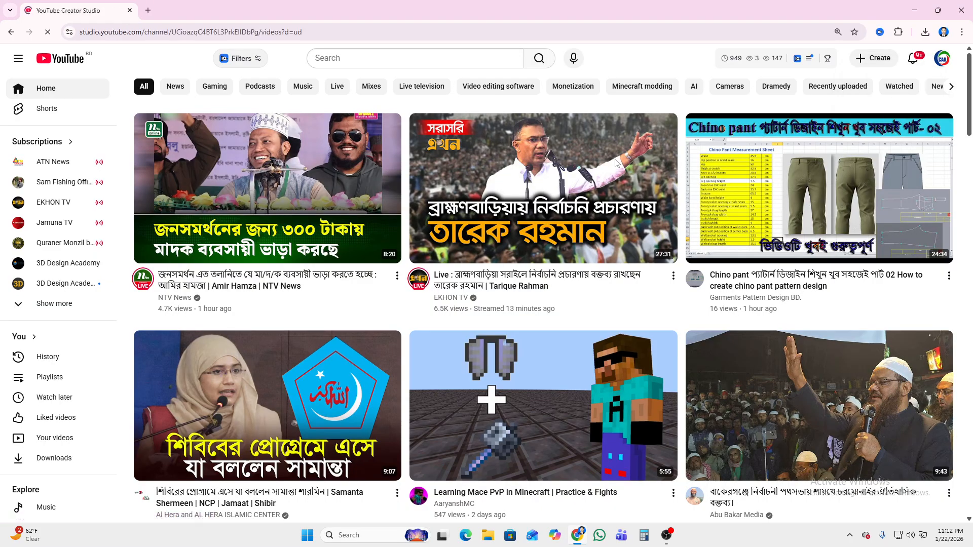